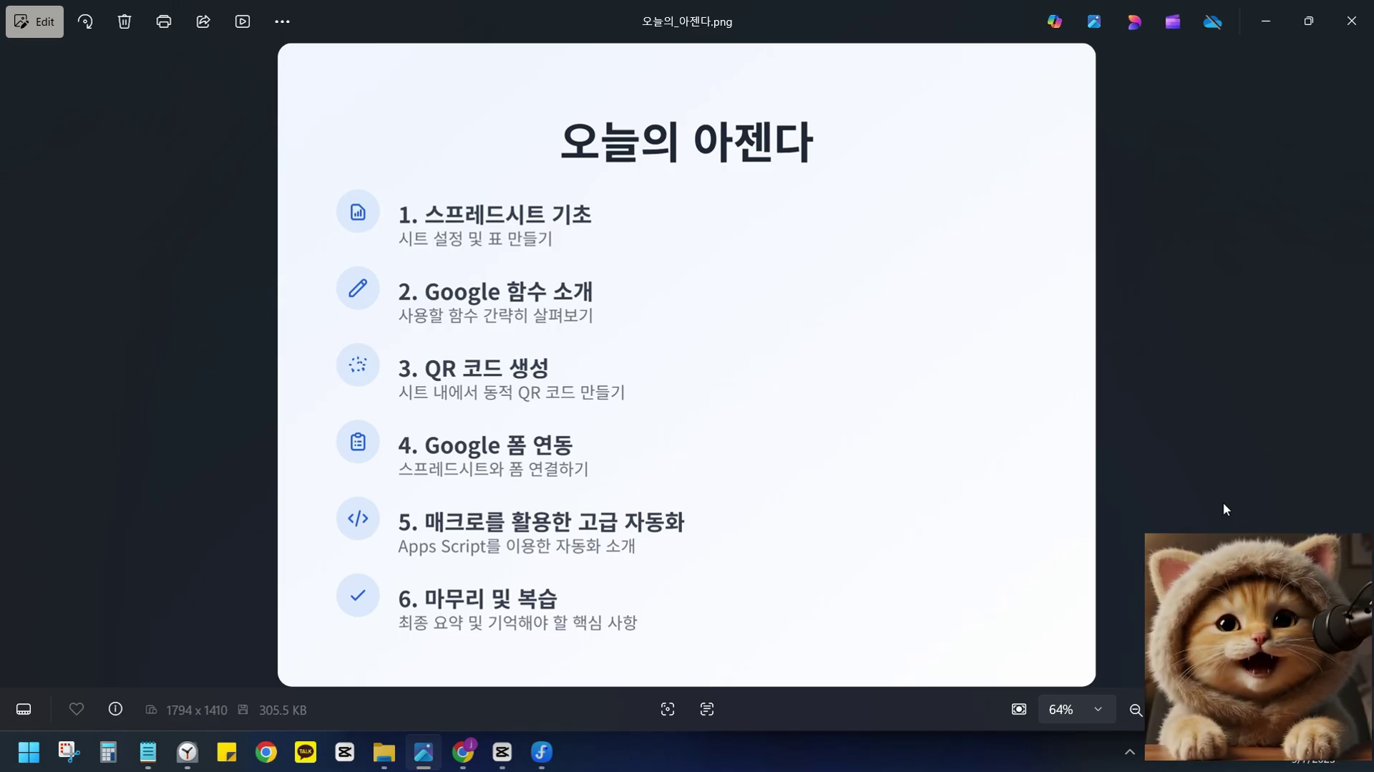
# Switch from the agenda image to the 재고관리마스터 spreadsheet in the browser and view its asset table from column A.
pyautogui.click(1266, 21)
pyautogui.click(272, 17)
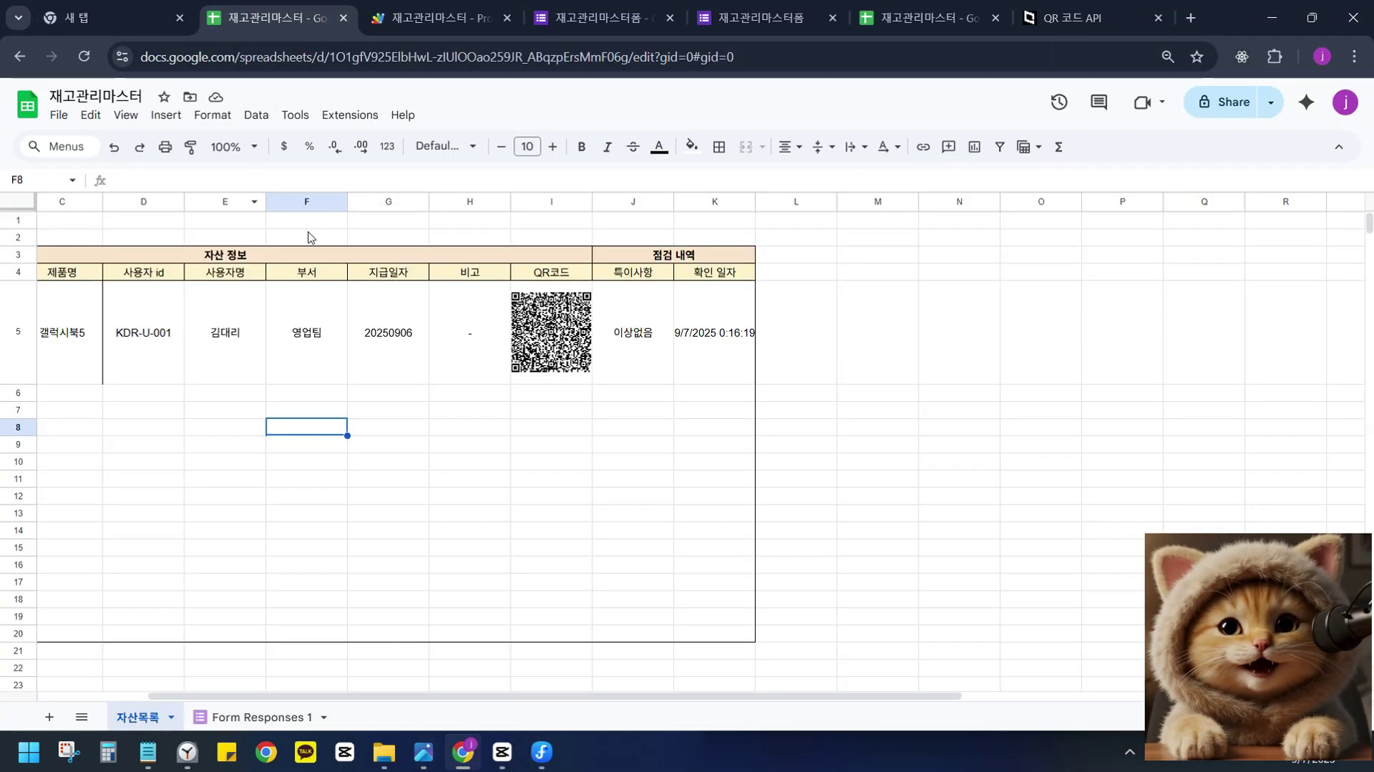
pyautogui.moveTo(426, 695); pyautogui.dragTo(317, 695)
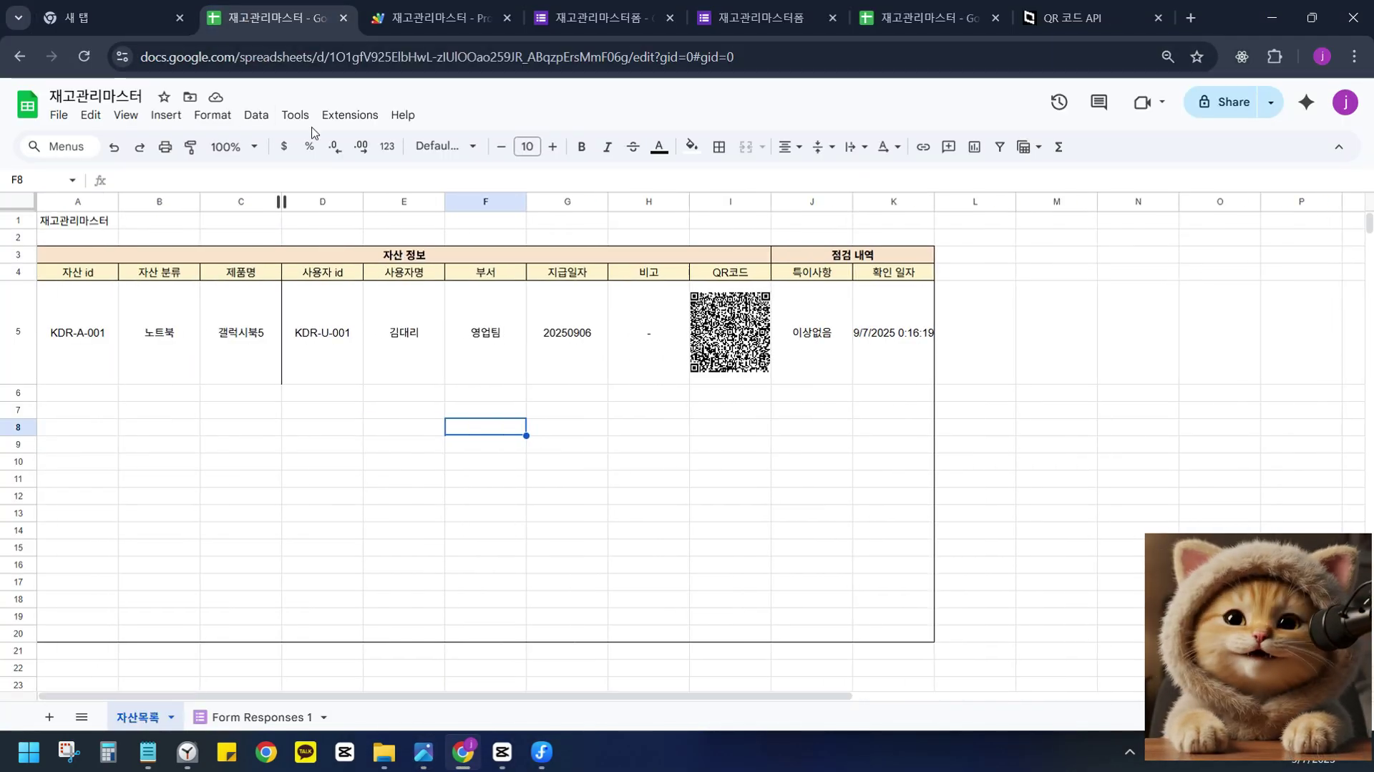
# Open Google Sheets from the Google start page and create a blank spreadsheet.
pyautogui.click(120, 29)
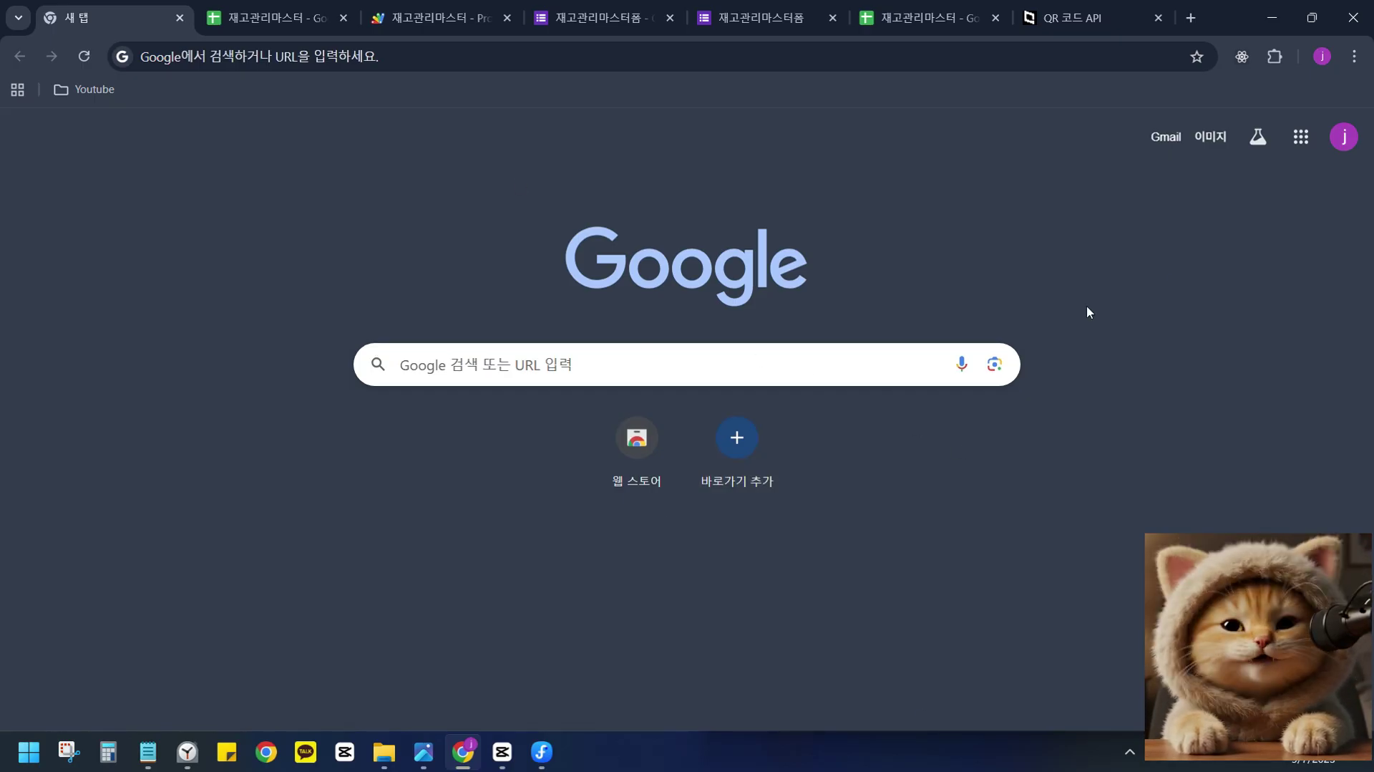
pyautogui.click(1313, 146)
pyautogui.scroll(-3, 1210, 315)
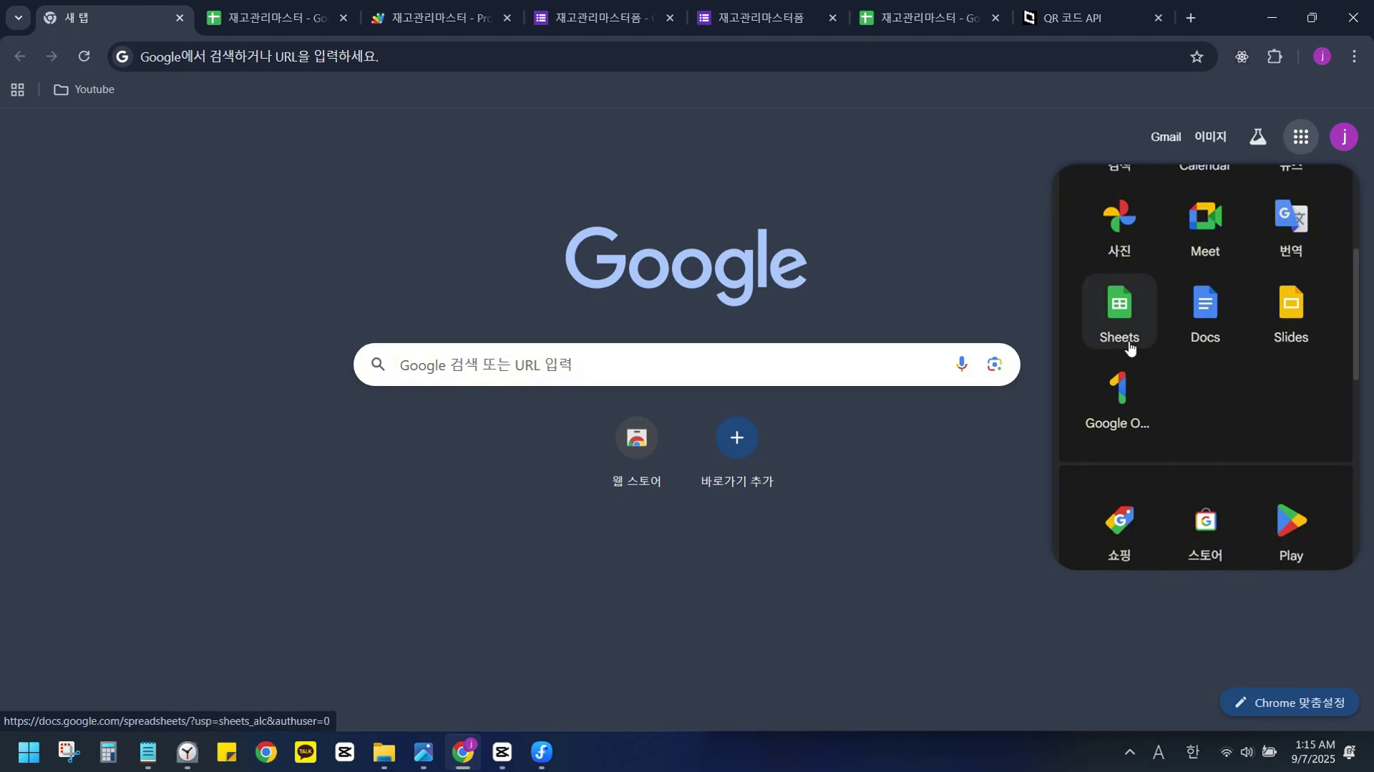
pyautogui.click(1121, 308)
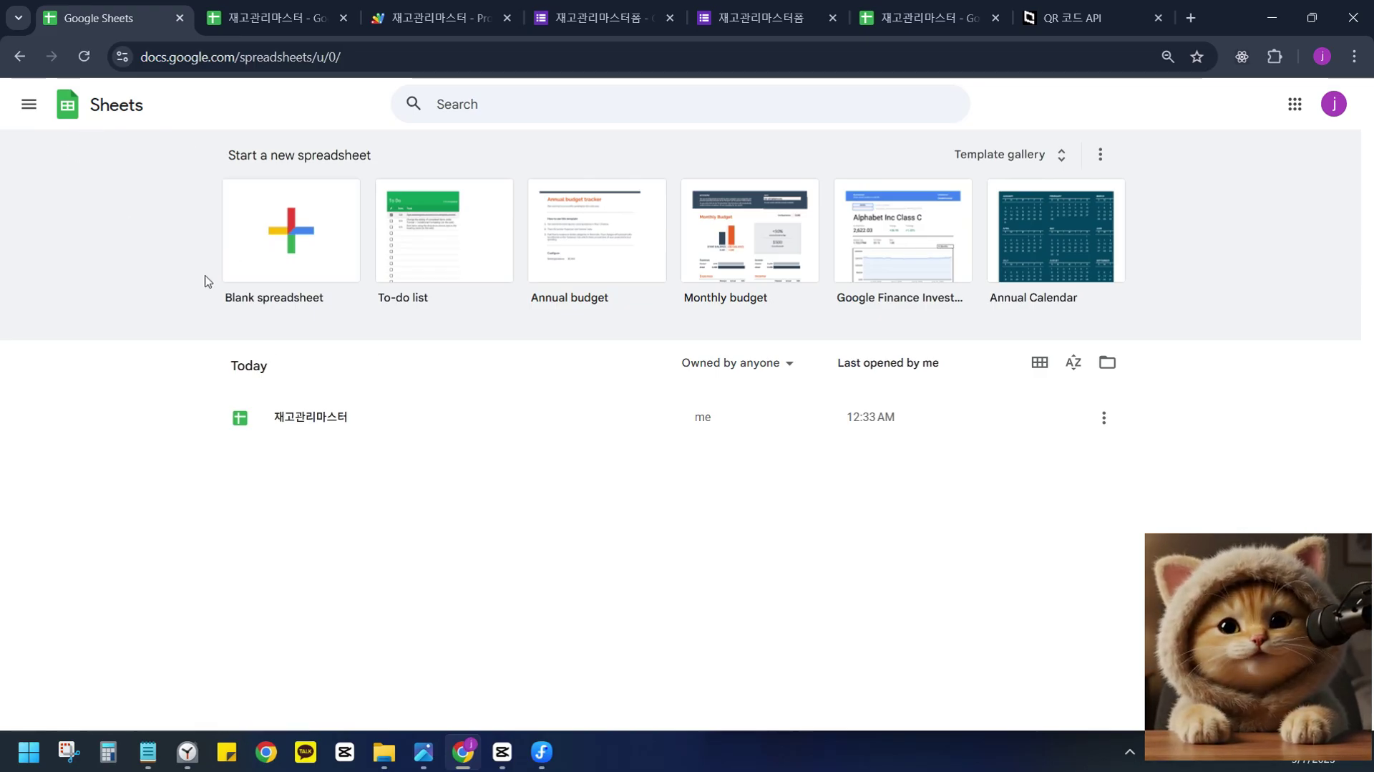
pyautogui.click(274, 225)
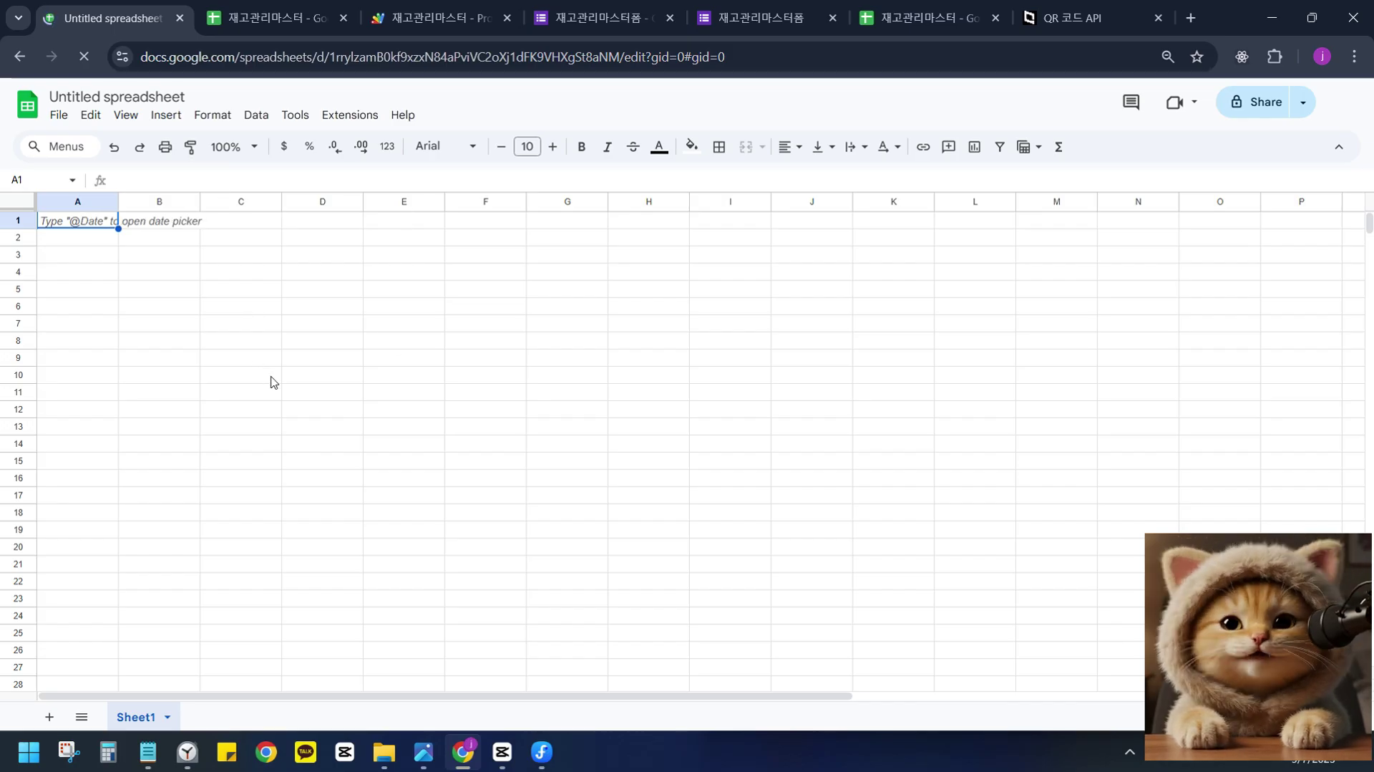
# Rename the untitled spreadsheet as 재고관리시트.
pyautogui.click(99, 99)
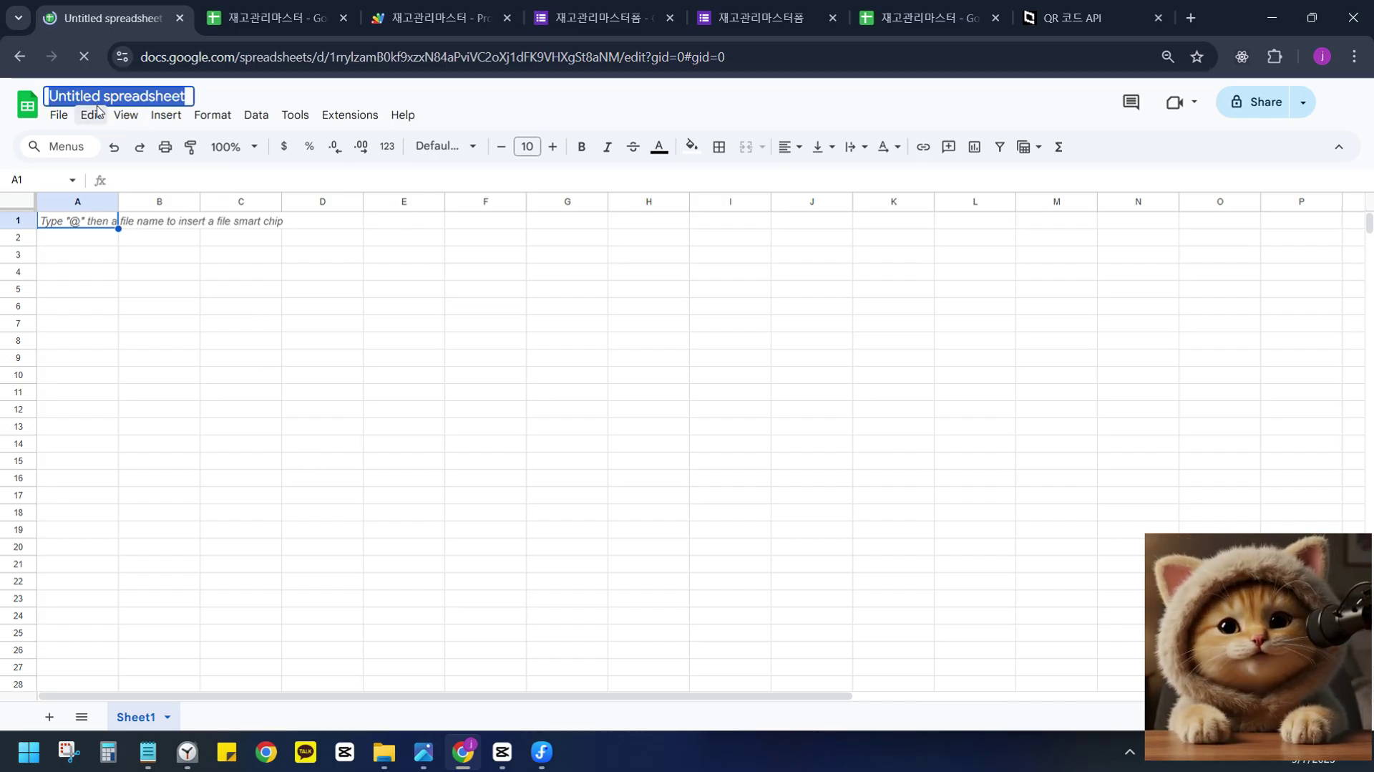
pyautogui.write('W')
pyautogui.press('BackSpace')
pyautogui.write('재고관리시트')
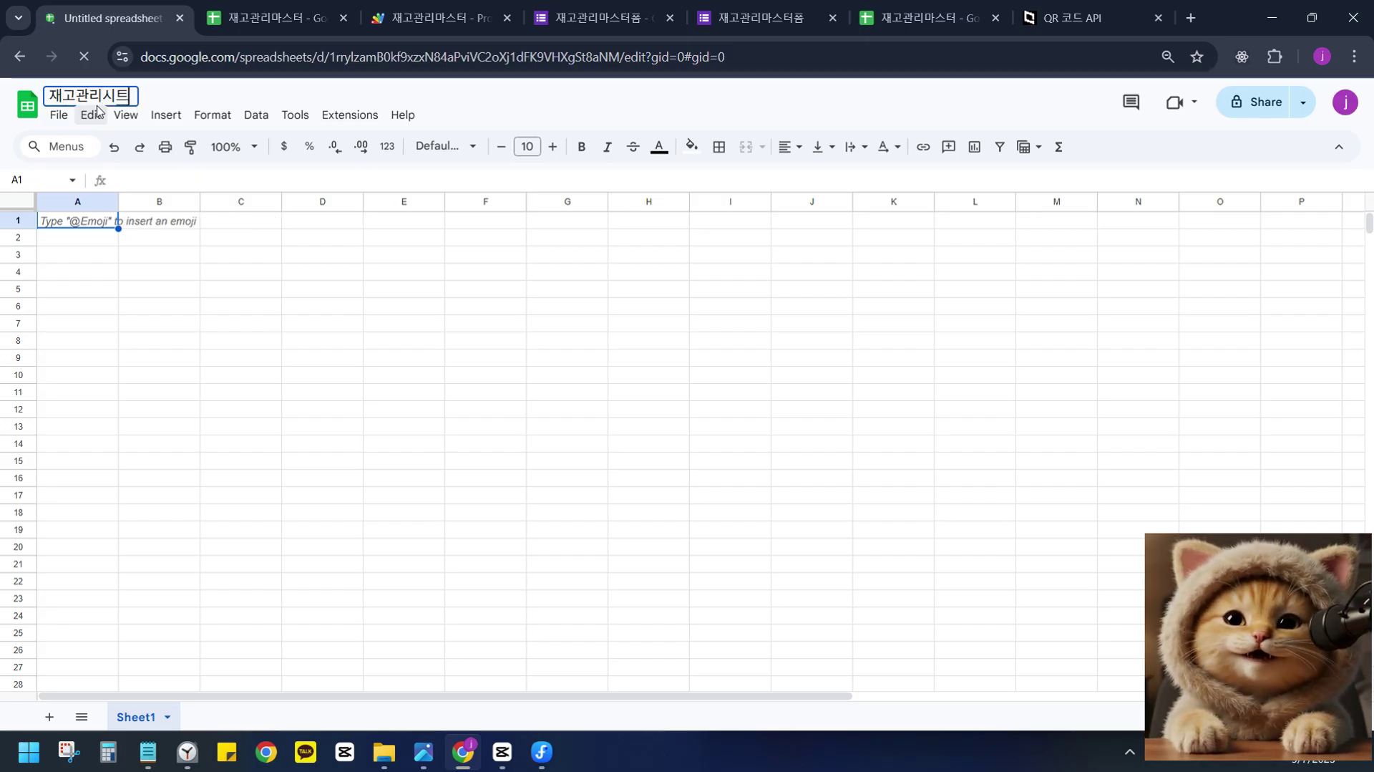
pyautogui.click(83, 393)
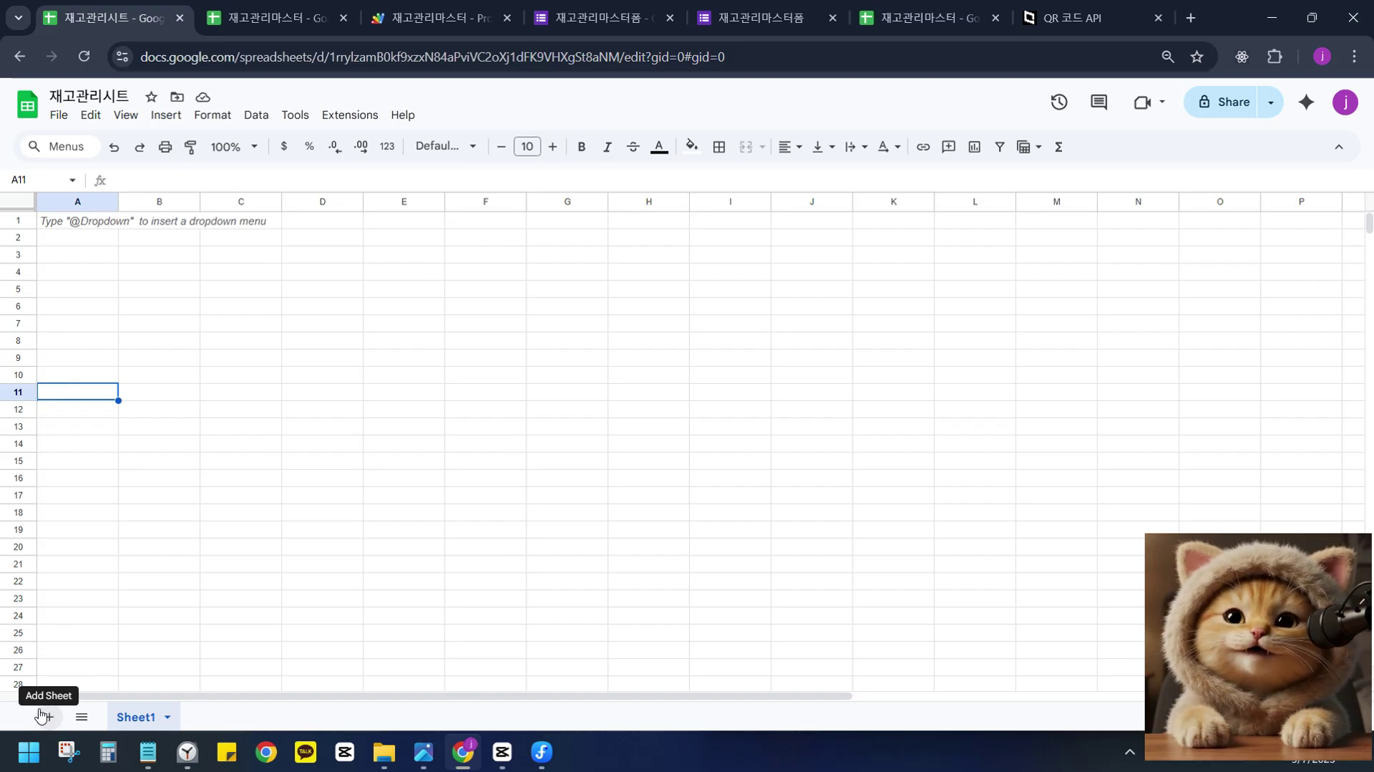
# Add three more sheets to the spreadsheet.
pyautogui.click(57, 724)
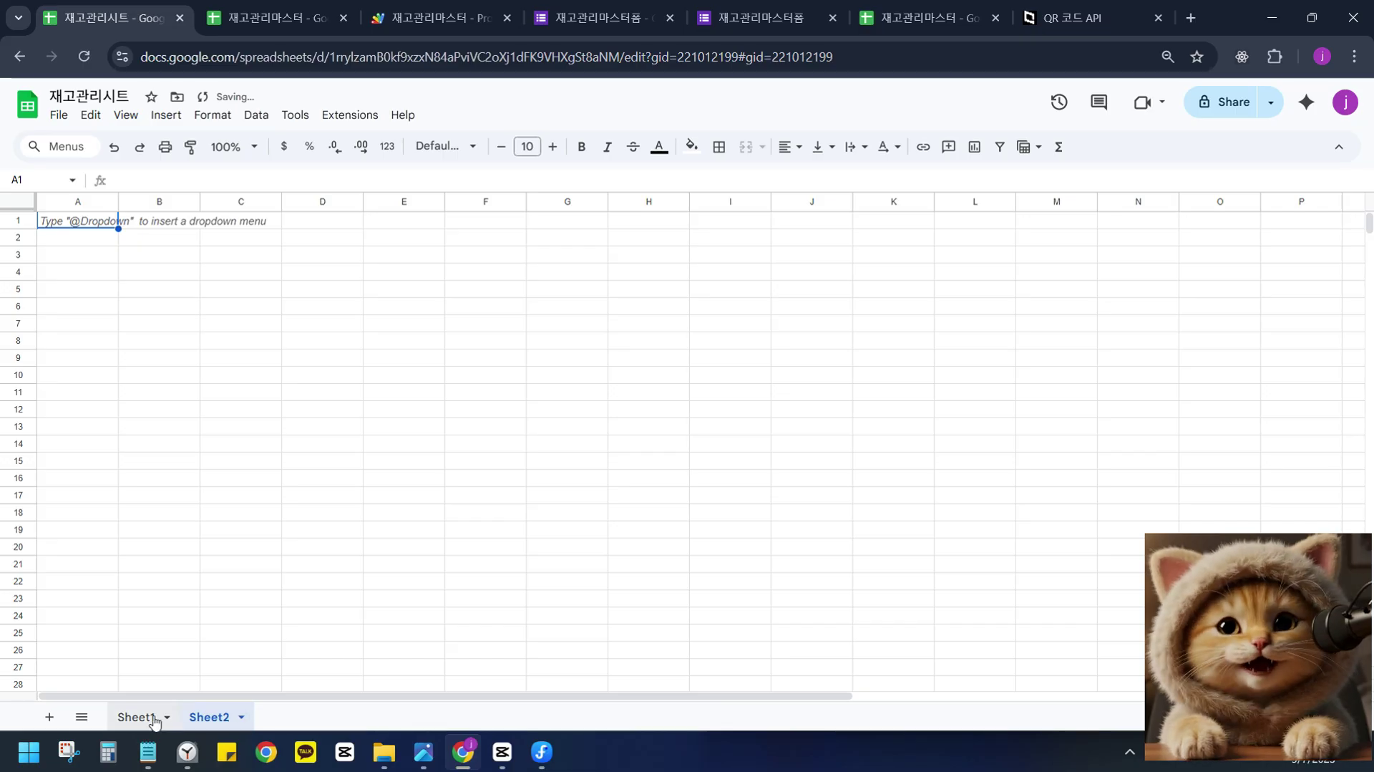
pyautogui.click(49, 716)
pyautogui.click(50, 717)
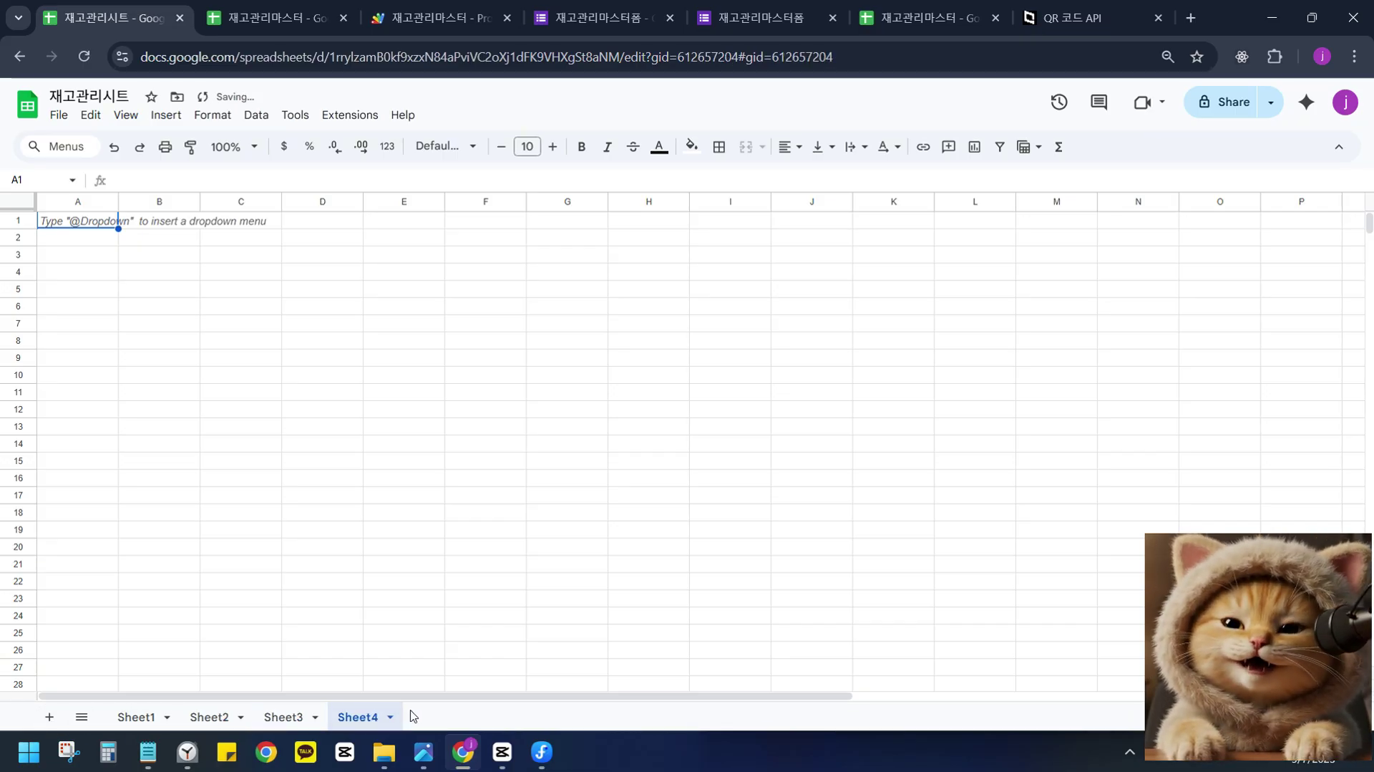
# List all sheets of the spreadsheet and look through Sheet1 to Sheet4 one after another.
pyautogui.click(83, 719)
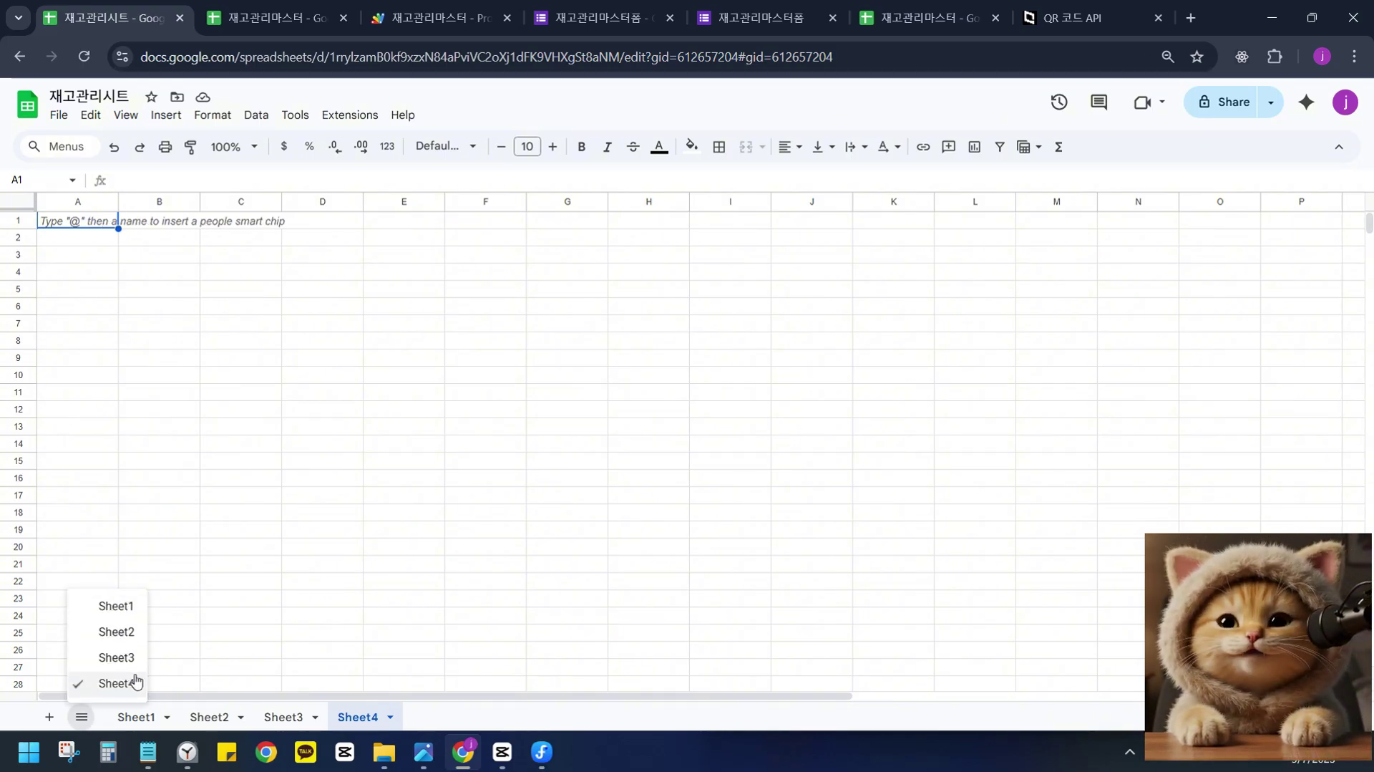
pyautogui.click(134, 718)
pyautogui.click(183, 716)
pyautogui.click(156, 719)
pyautogui.click(287, 716)
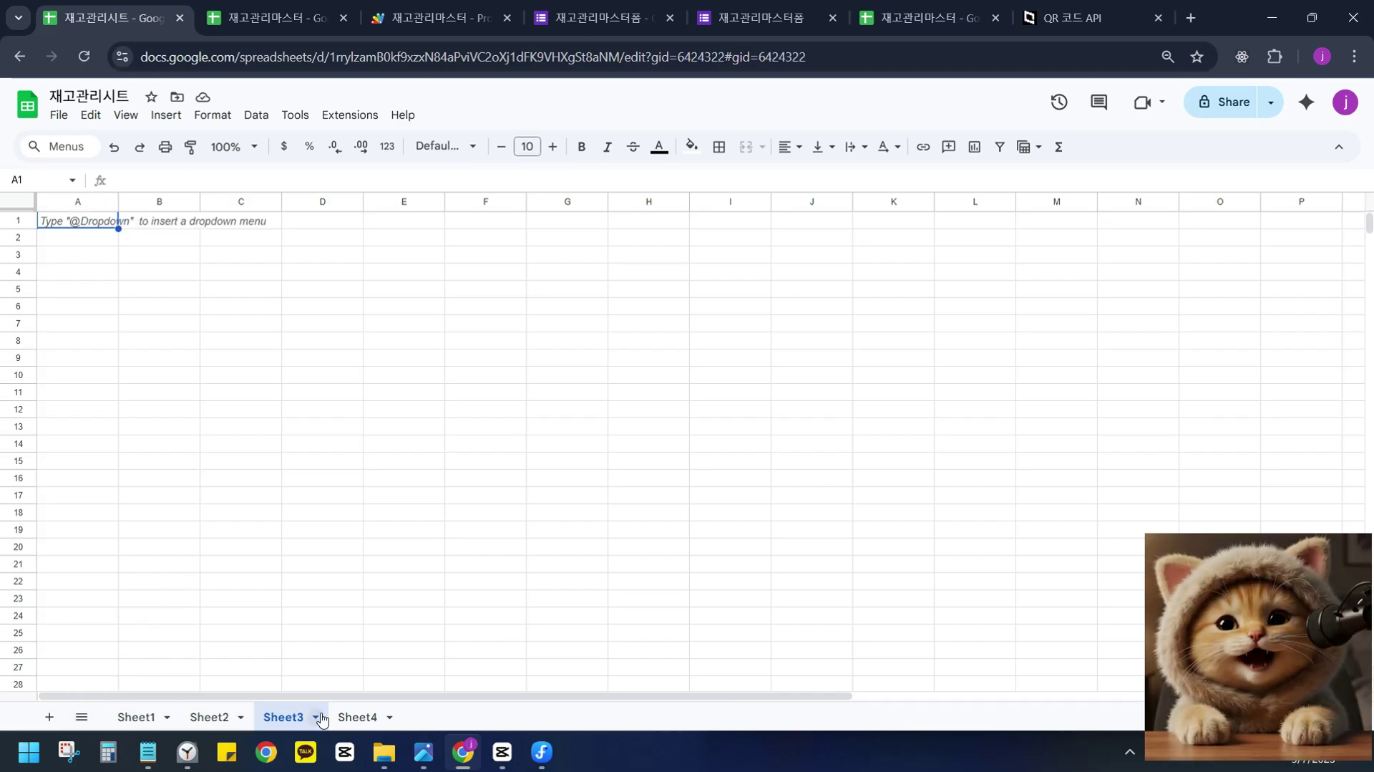
pyautogui.click(358, 716)
pyautogui.click(289, 717)
pyautogui.click(162, 716)
pyautogui.click(214, 717)
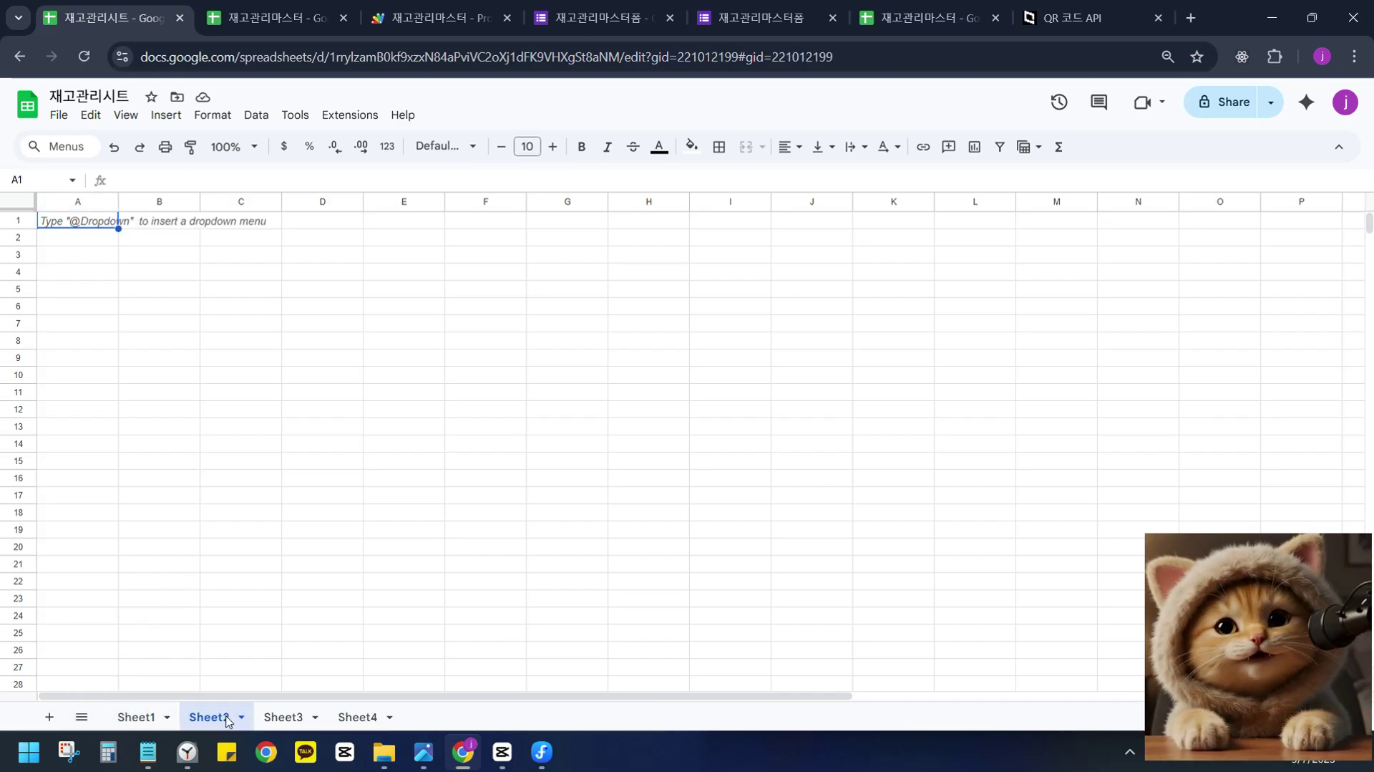
pyautogui.click(284, 717)
pyautogui.click(351, 717)
pyautogui.click(295, 716)
pyautogui.click(200, 717)
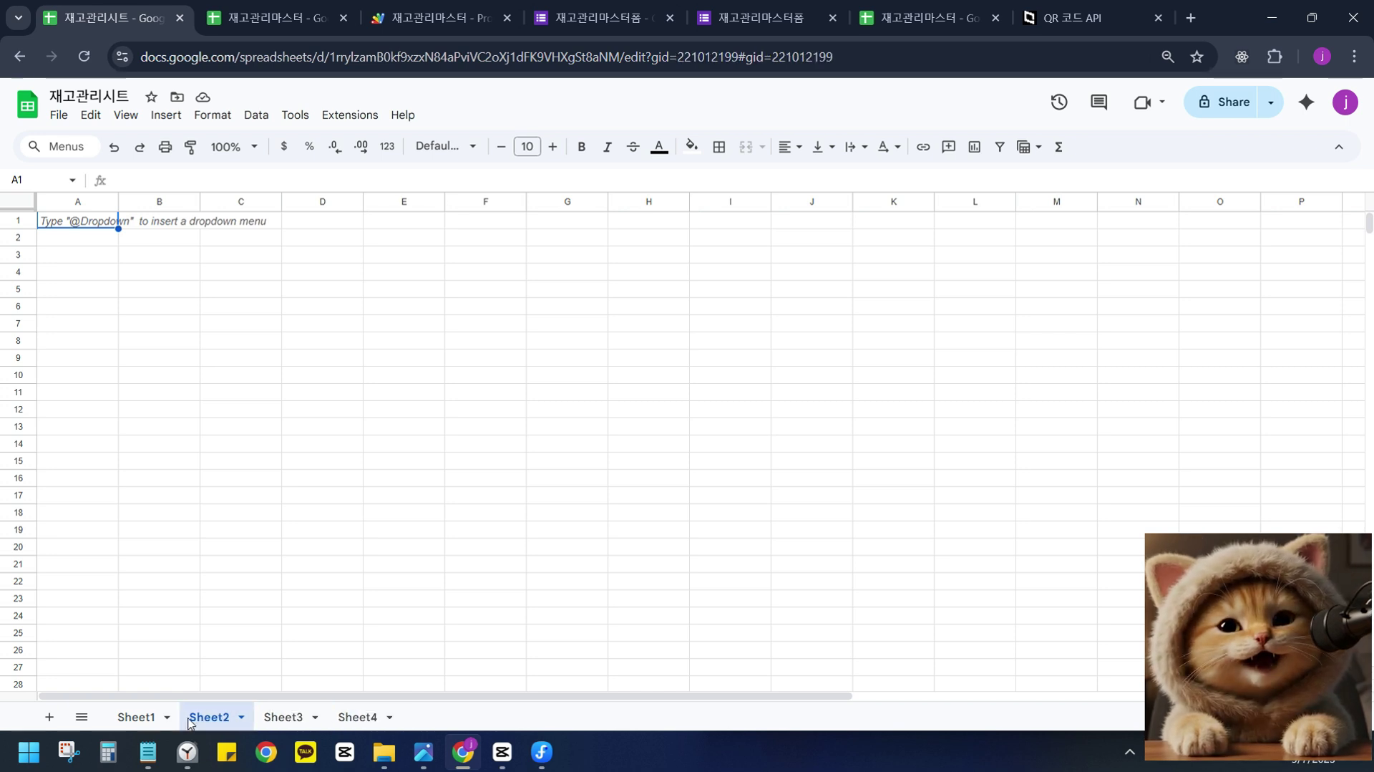
pyautogui.click(154, 718)
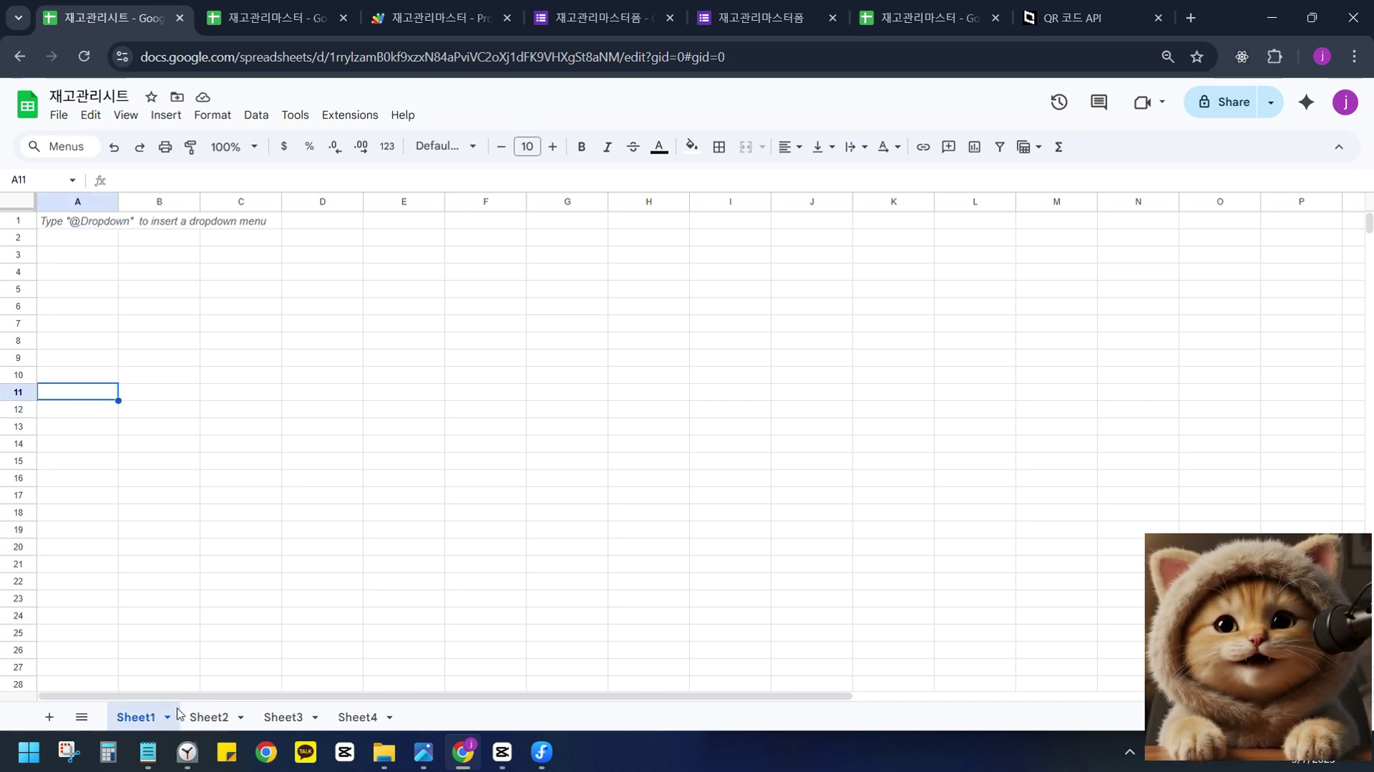
pyautogui.click(209, 716)
pyautogui.click(286, 716)
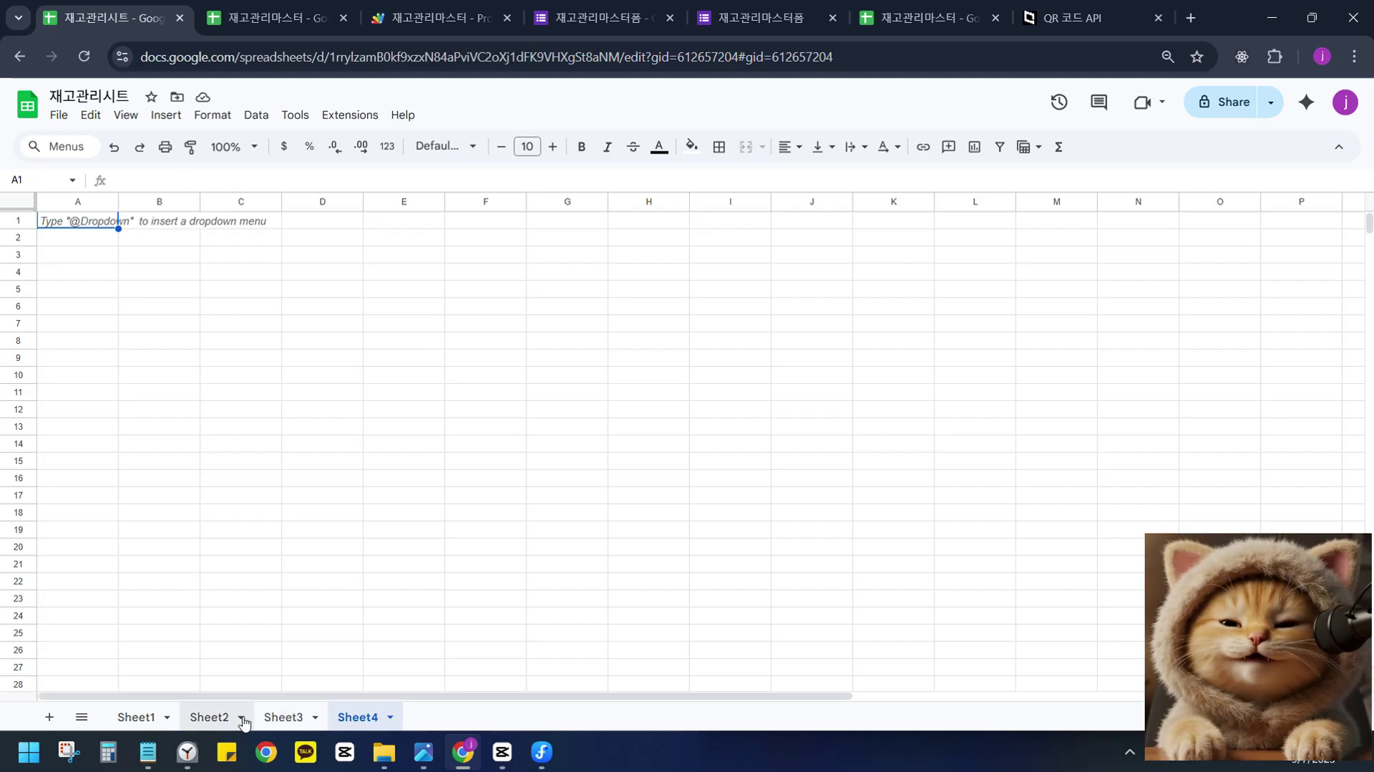
# Delete the extra sheets Sheet2, Sheet3 and Sheet4, keeping only Sheet1.
pyautogui.click(209, 716)
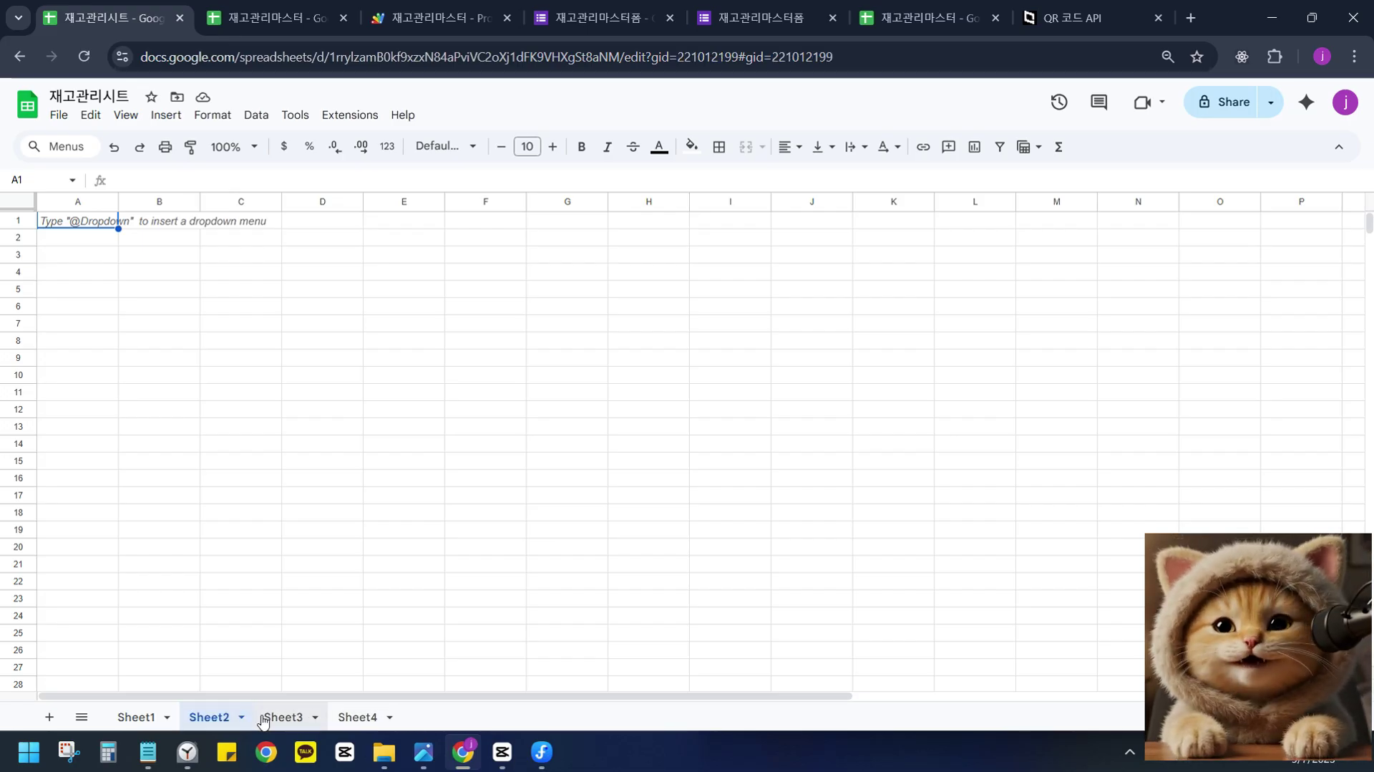
pyautogui.rightClick(222, 718)
pyautogui.click(206, 718)
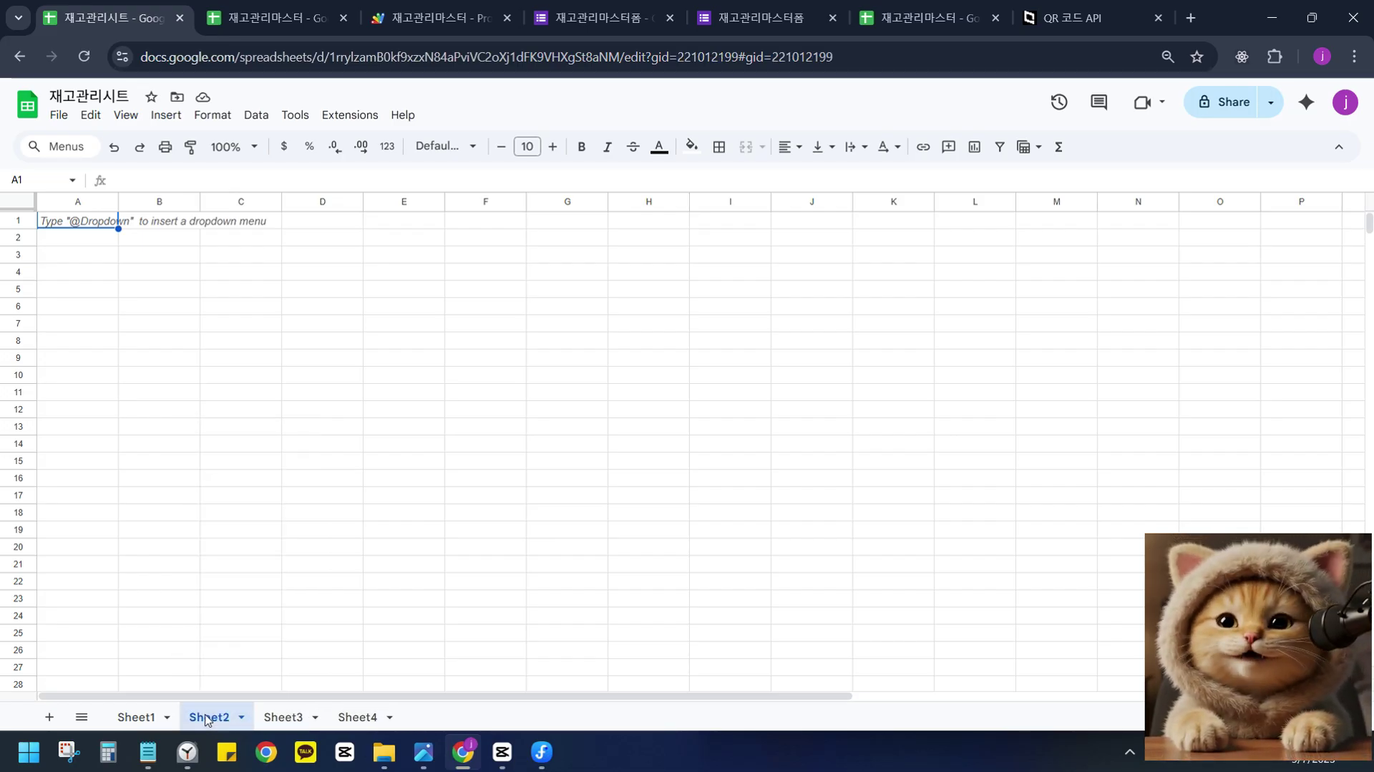
pyautogui.rightClick(207, 717)
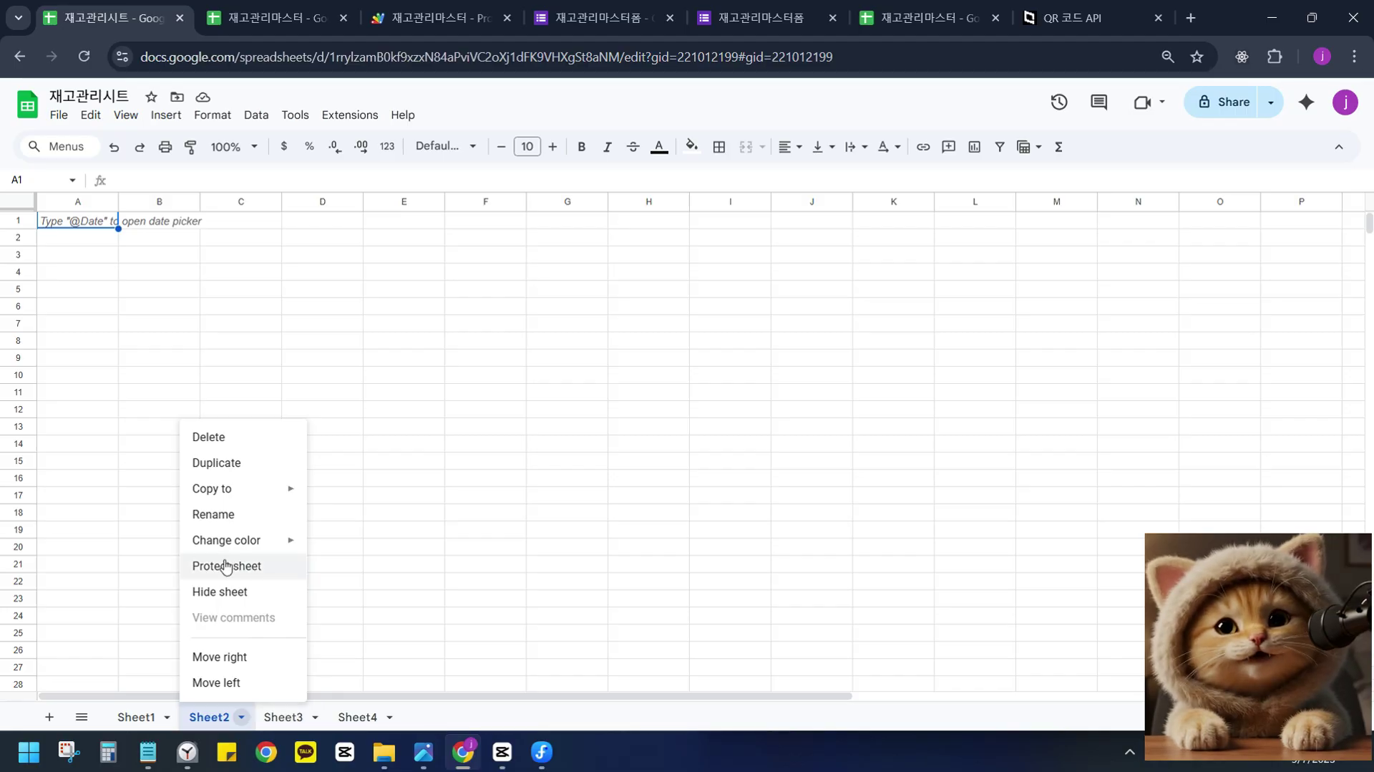
pyautogui.click(231, 439)
pyautogui.click(862, 438)
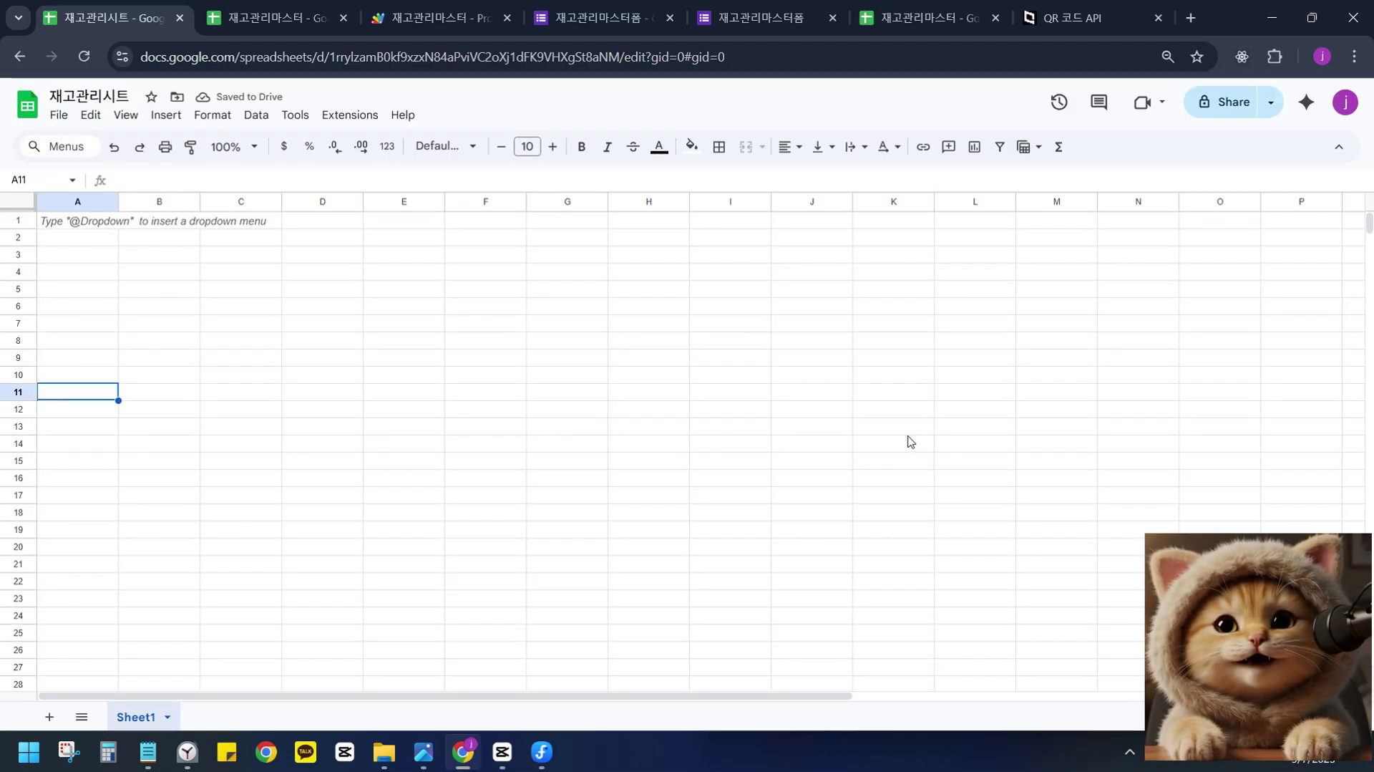
# Rename Sheet1 as 재고관리시트.
pyautogui.doubleClick(145, 718)
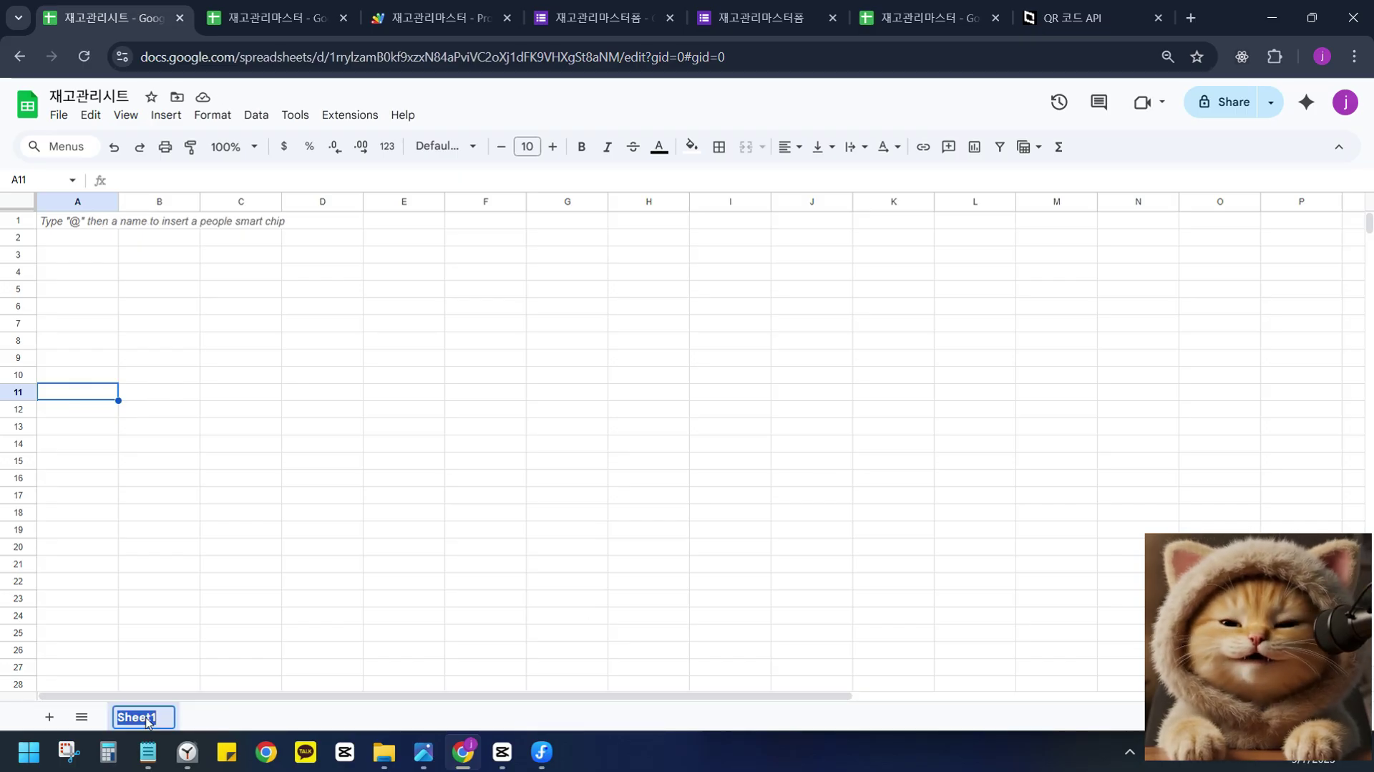
pyautogui.press('BackSpace')
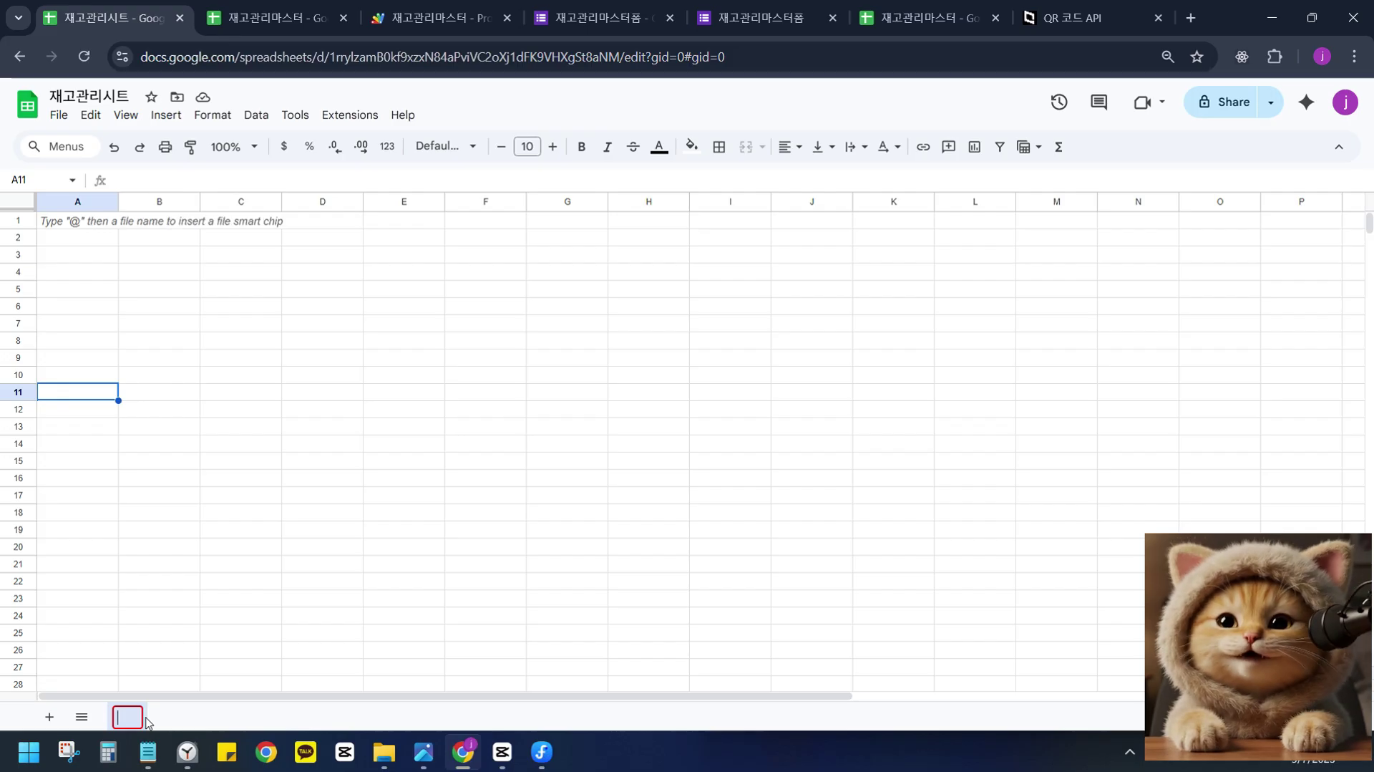
pyautogui.write('재고관리시트')
pyautogui.press('Return')
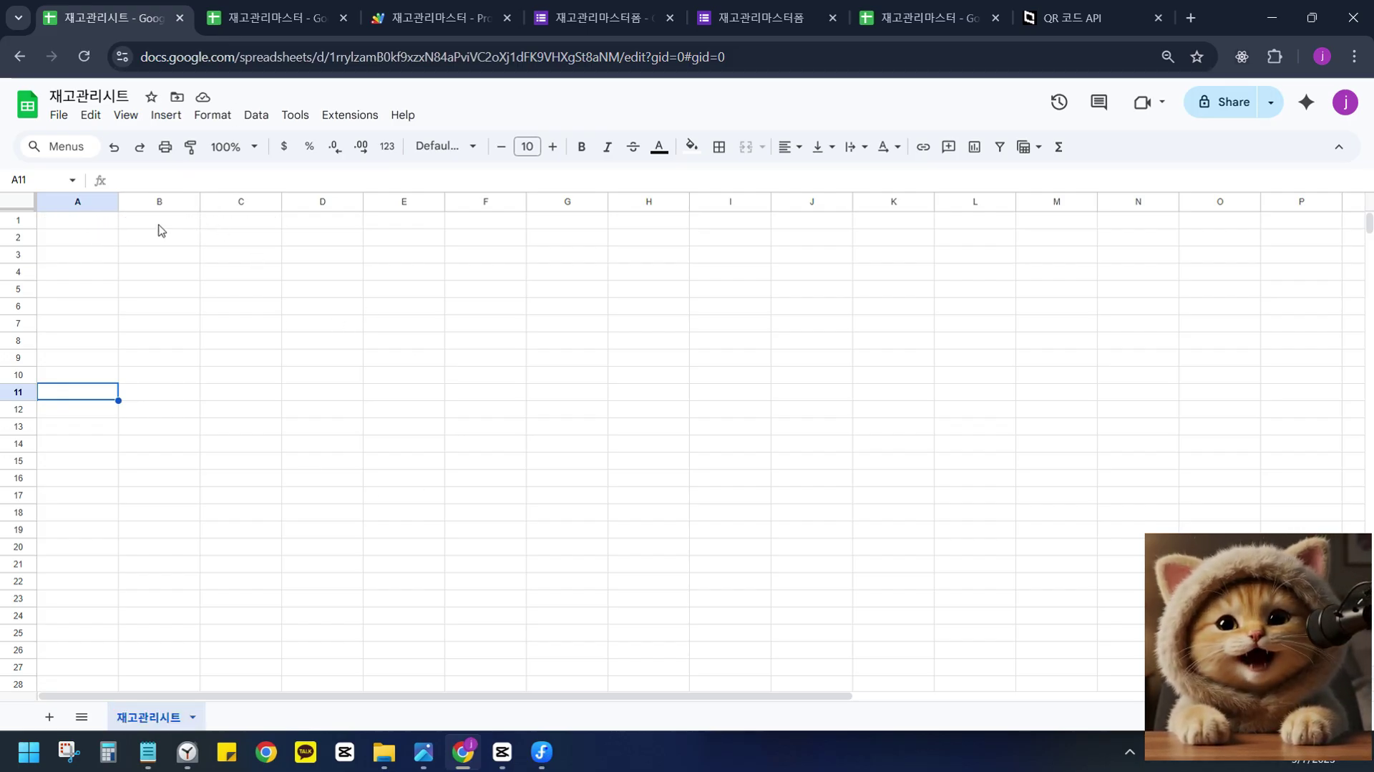
# Copy the two header rows A3:K4, from 자산 정보 to 확인 일자, in the 재고관리마스터 spreadsheet.
pyautogui.moveTo(85, 226); pyautogui.dragTo(668, 463)
pyautogui.click(662, 443)
pyautogui.click(284, 5)
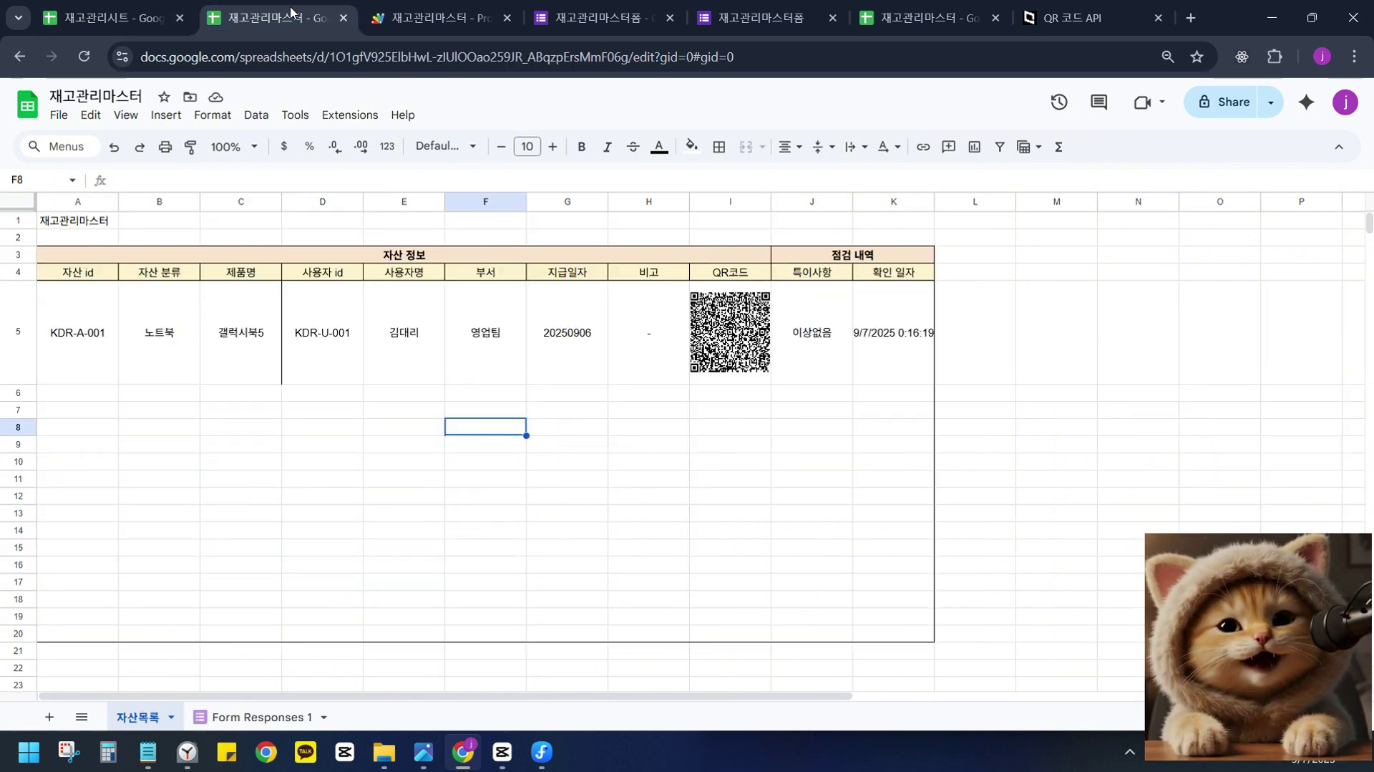
pyautogui.click(793, 463)
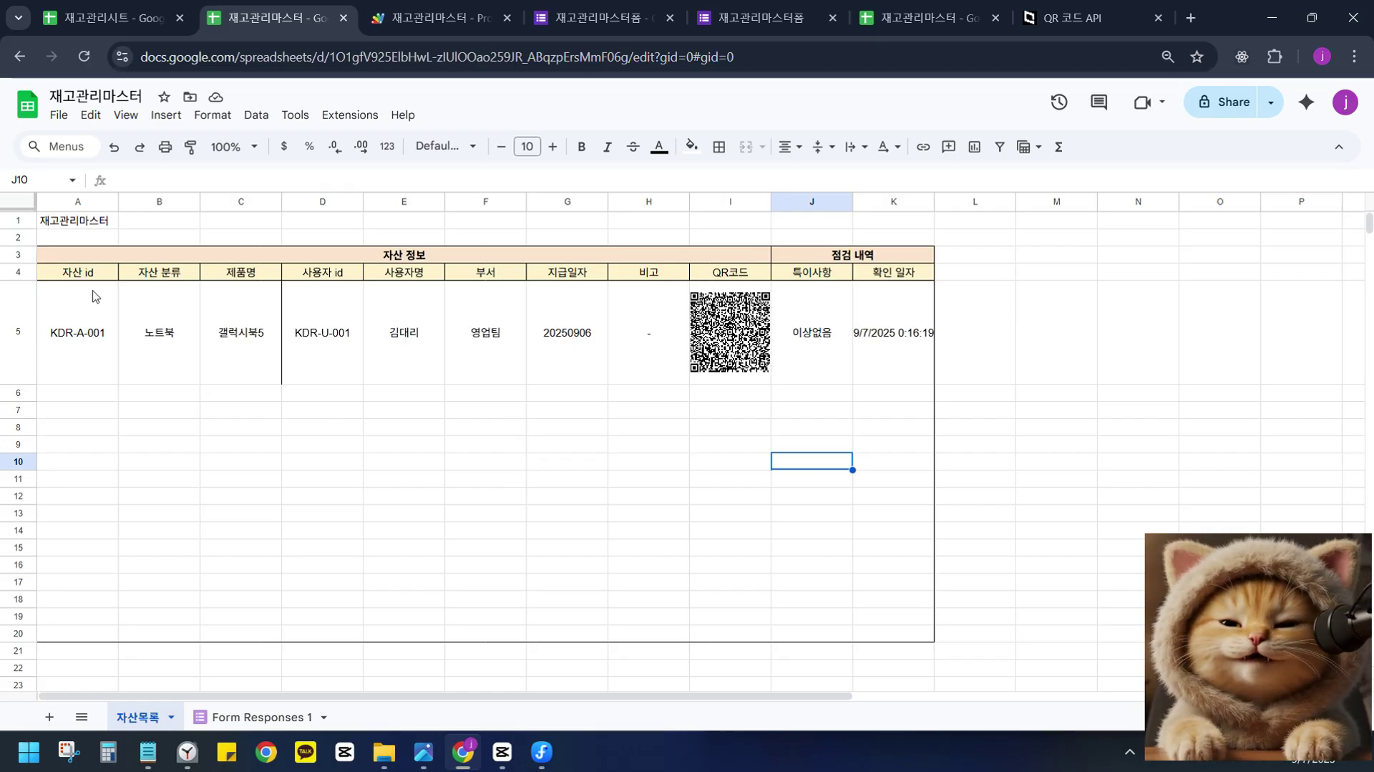
pyautogui.moveTo(68, 256); pyautogui.dragTo(779, 270)
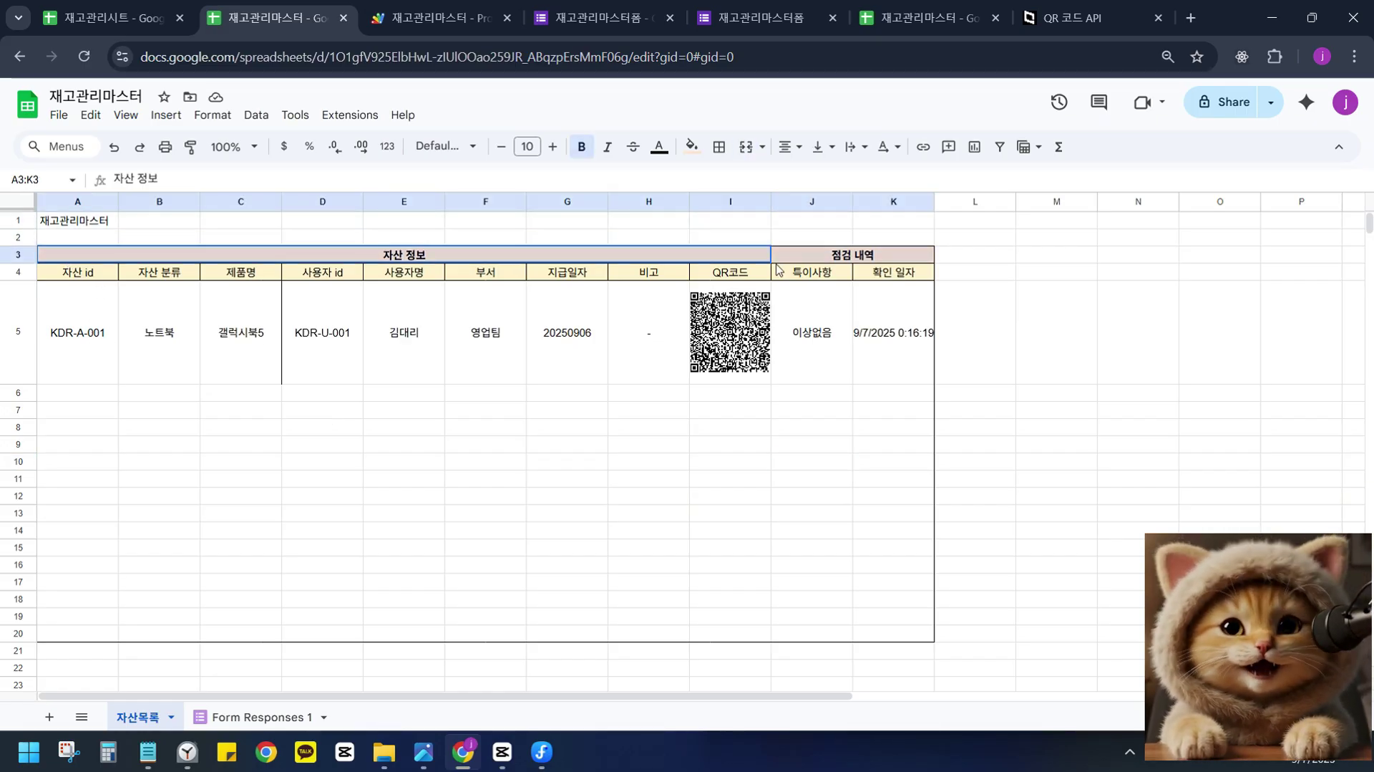
pyautogui.click(558, 259)
pyautogui.moveTo(401, 263); pyautogui.dragTo(895, 274)
pyautogui.hotkey('ctrl', 'c')
# Paste the copied header rows into the 재고관리시트 spreadsheet starting at cell A3.
pyautogui.click(80, 15)
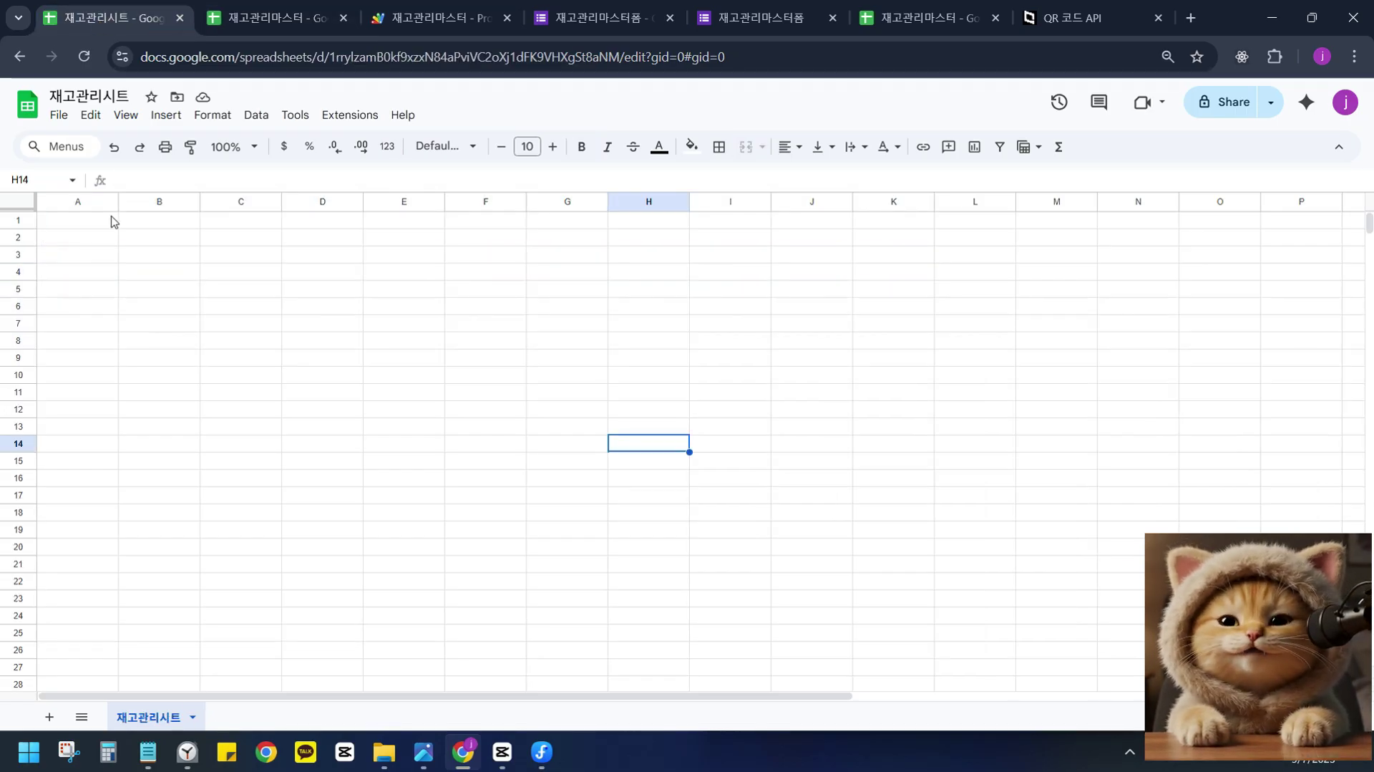
pyautogui.click(85, 243)
pyautogui.click(81, 258)
pyautogui.hotkey('ctrl', 'v')
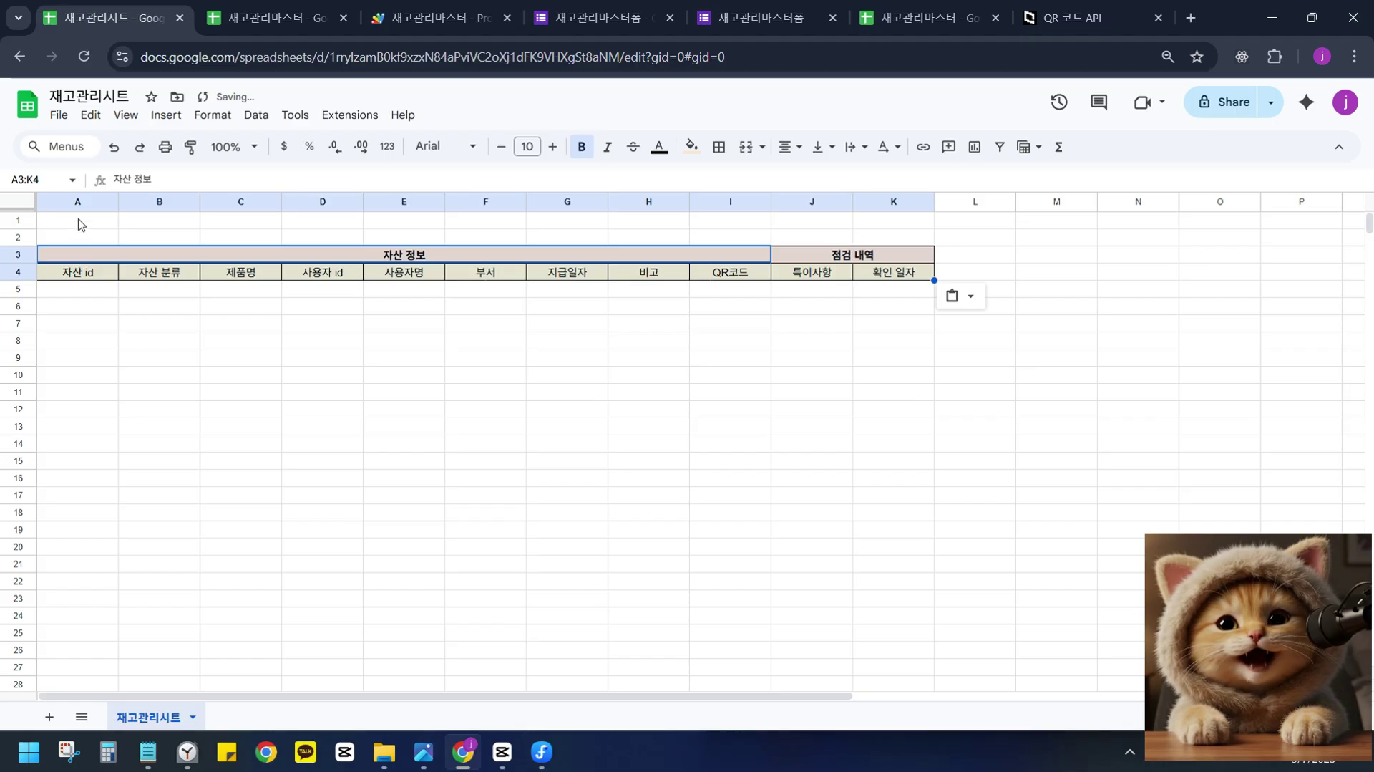
pyautogui.click(79, 222)
pyautogui.click(159, 357)
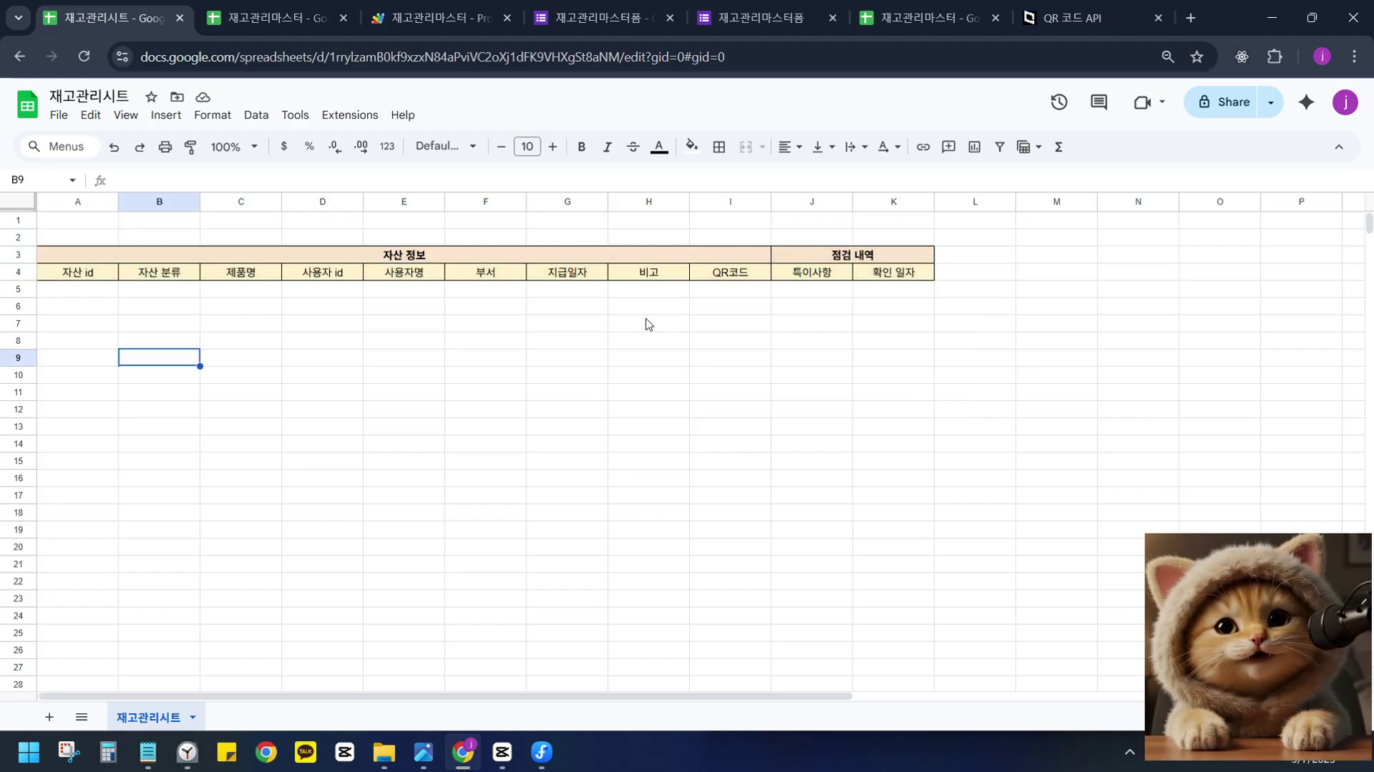
# Paste the asset record from 재고관리마스터 into row 5 starting at A5, and apply borders to all table cells down to row 10.
pyautogui.click(65, 289)
pyautogui.hotkey('ctrl', 'v')
pyautogui.click(729, 288)
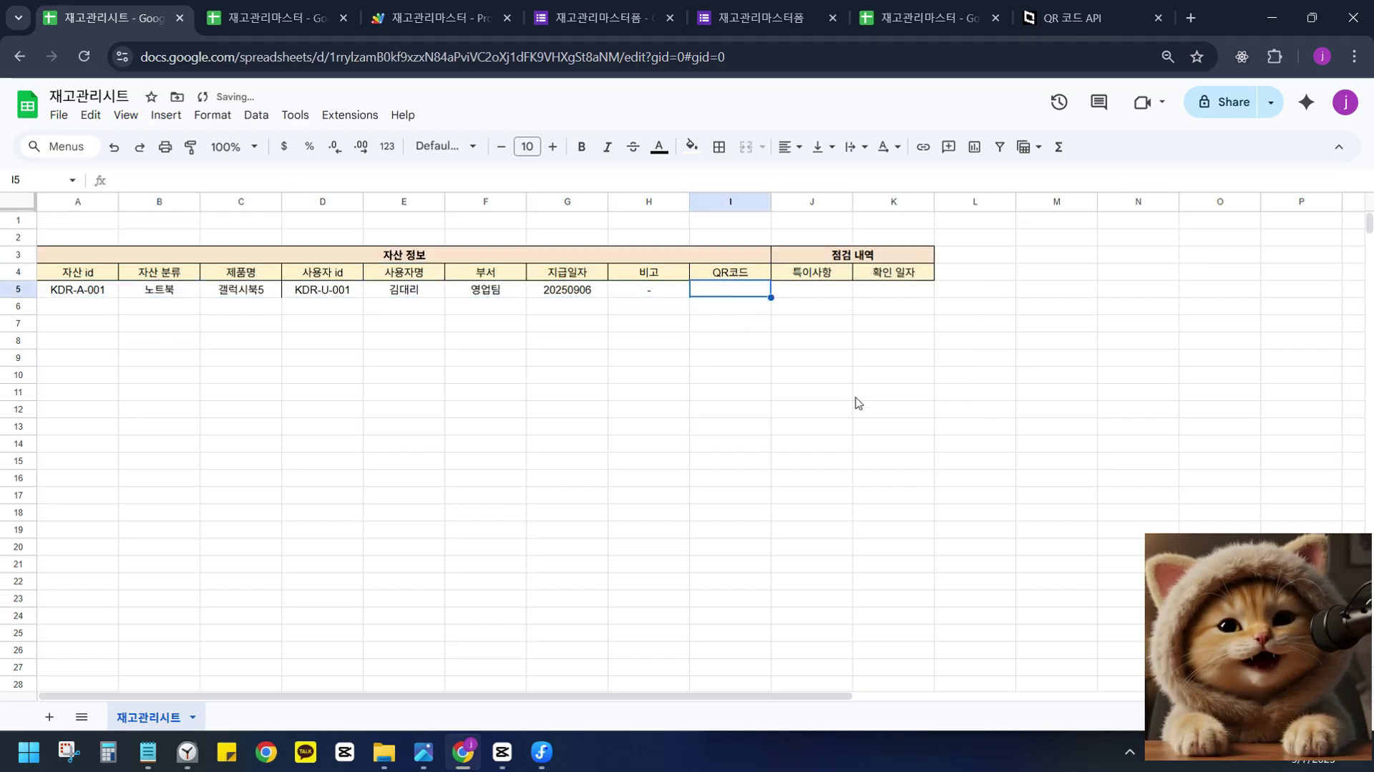
pyautogui.click(859, 406)
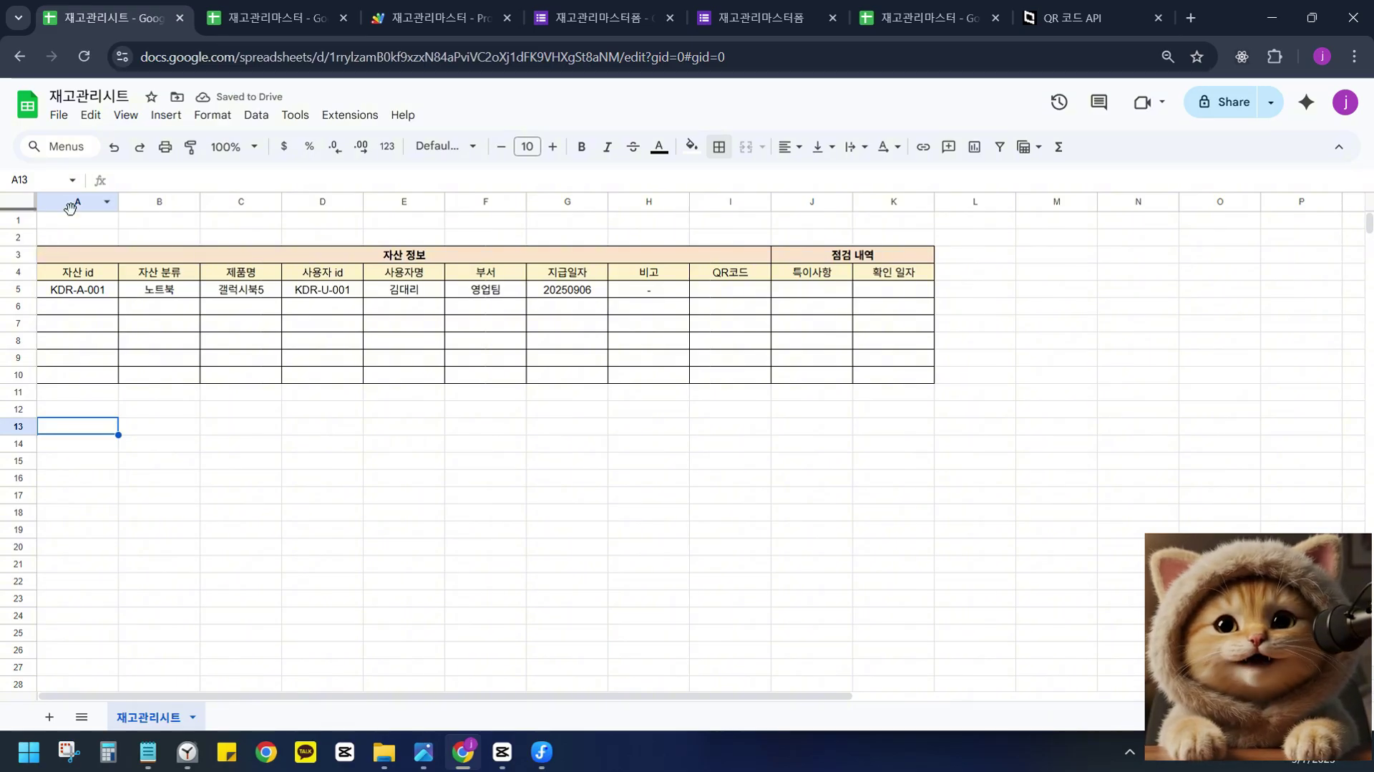
# Delete the empty row 1 above the table.
pyautogui.click(18, 220)
pyautogui.rightClick(18, 220)
pyautogui.click(101, 421)
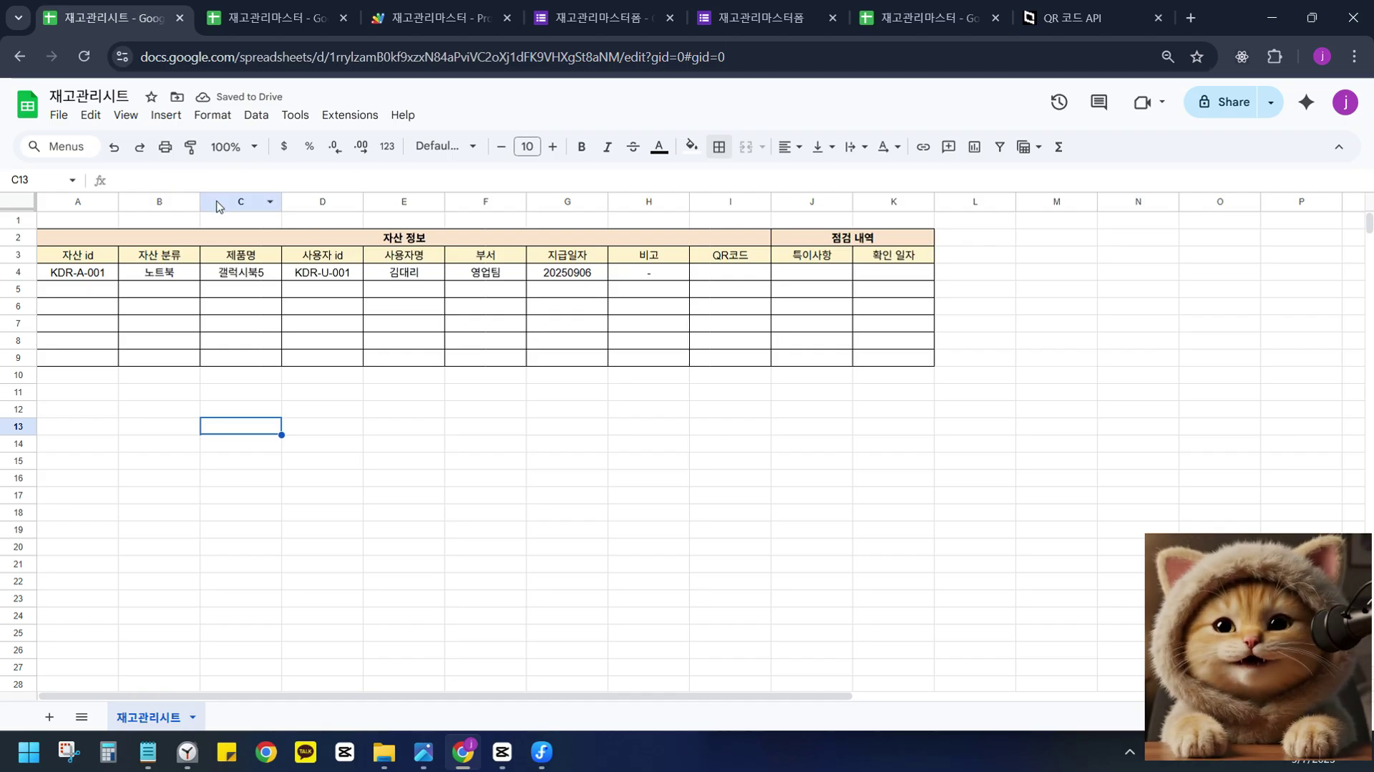
pyautogui.moveTo(156, 234); pyautogui.dragTo(805, 339)
pyautogui.click(206, 291)
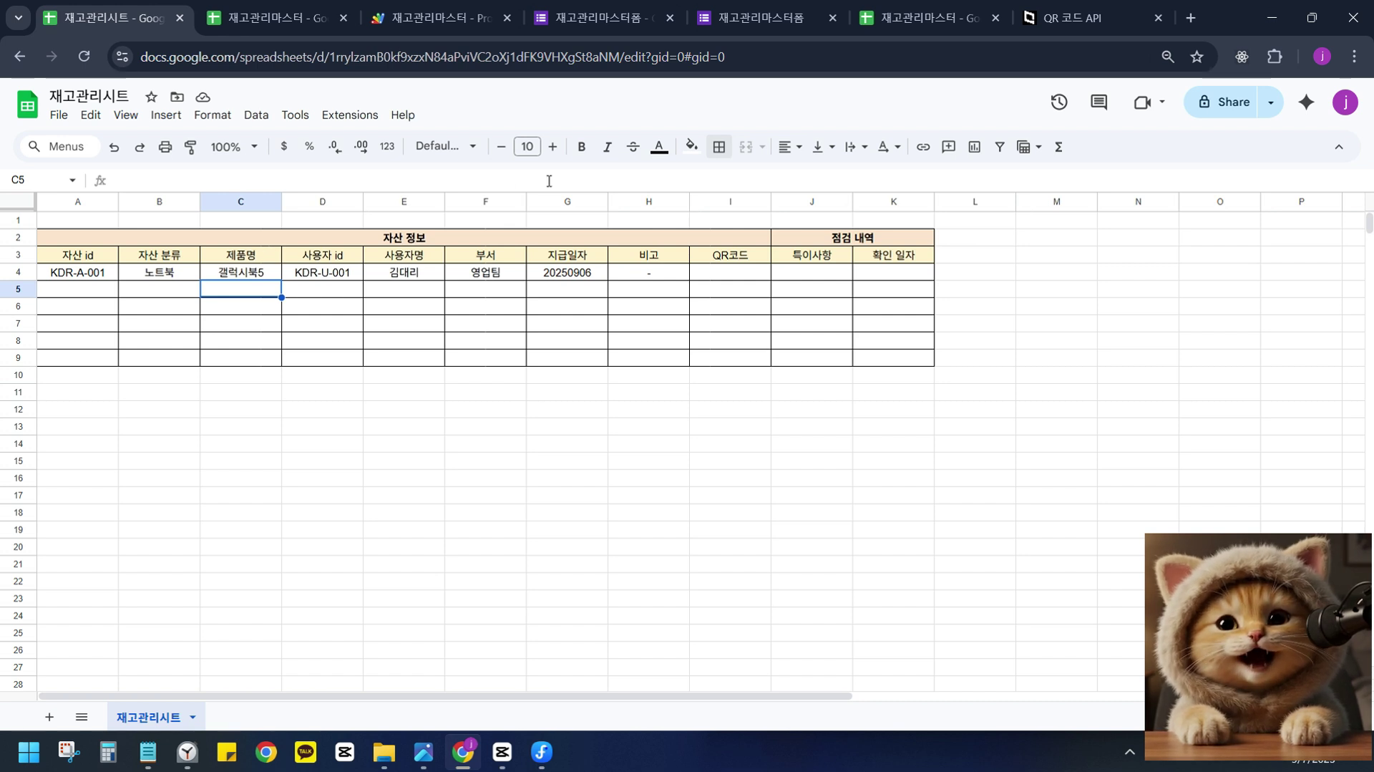
pyautogui.click(462, 239)
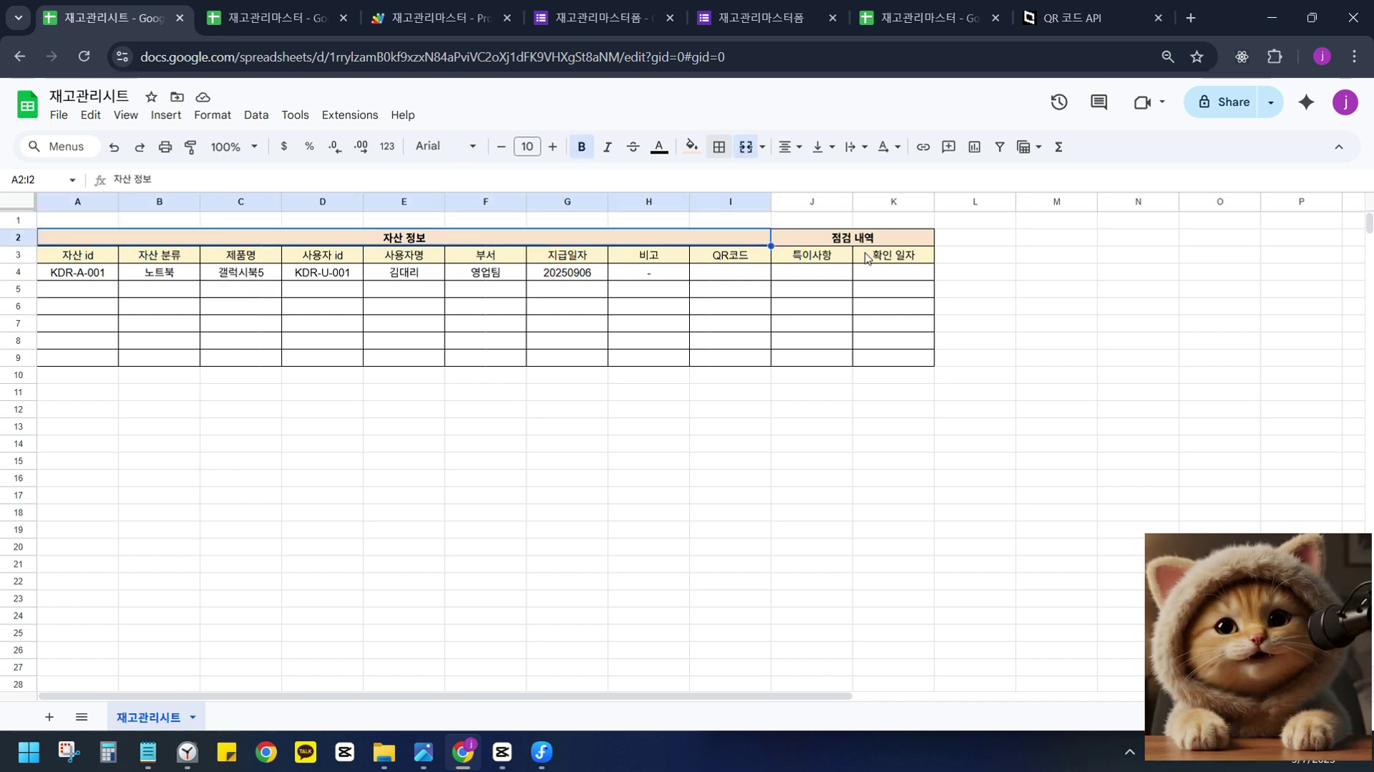
# Review the header cells in row 3, from 자산 id through QR코드, 특이사항 and 확인 일자.
pyautogui.click(839, 239)
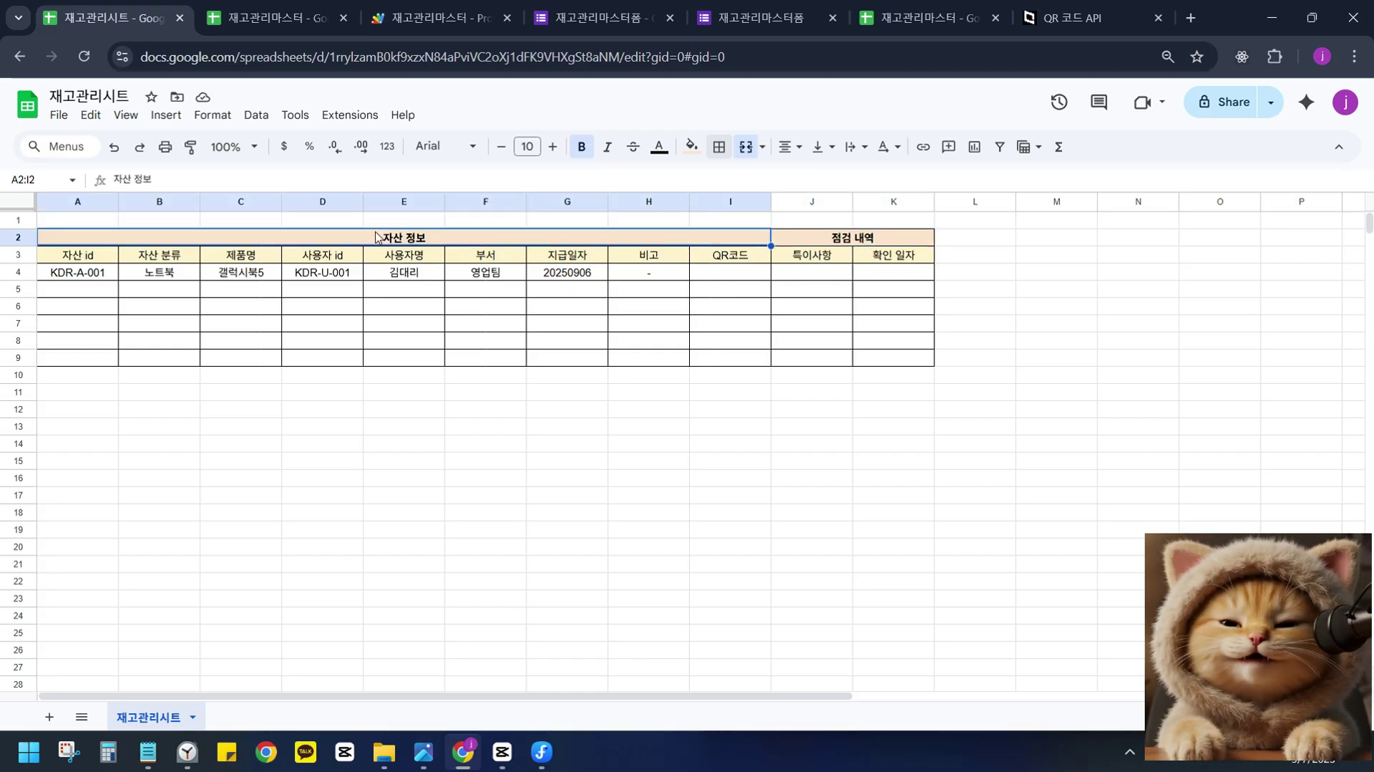
pyautogui.click(84, 258)
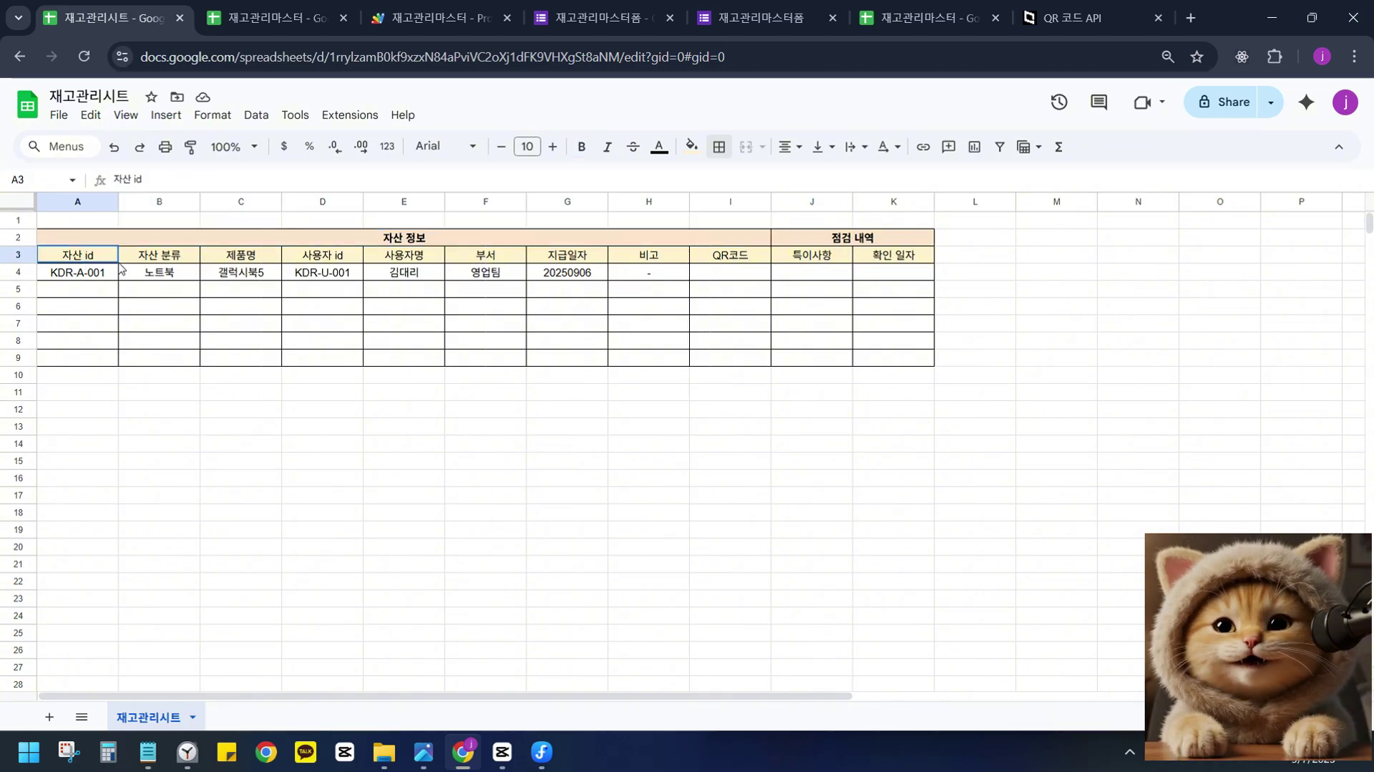
pyautogui.moveTo(119, 263); pyautogui.dragTo(121, 262)
pyautogui.click(155, 261)
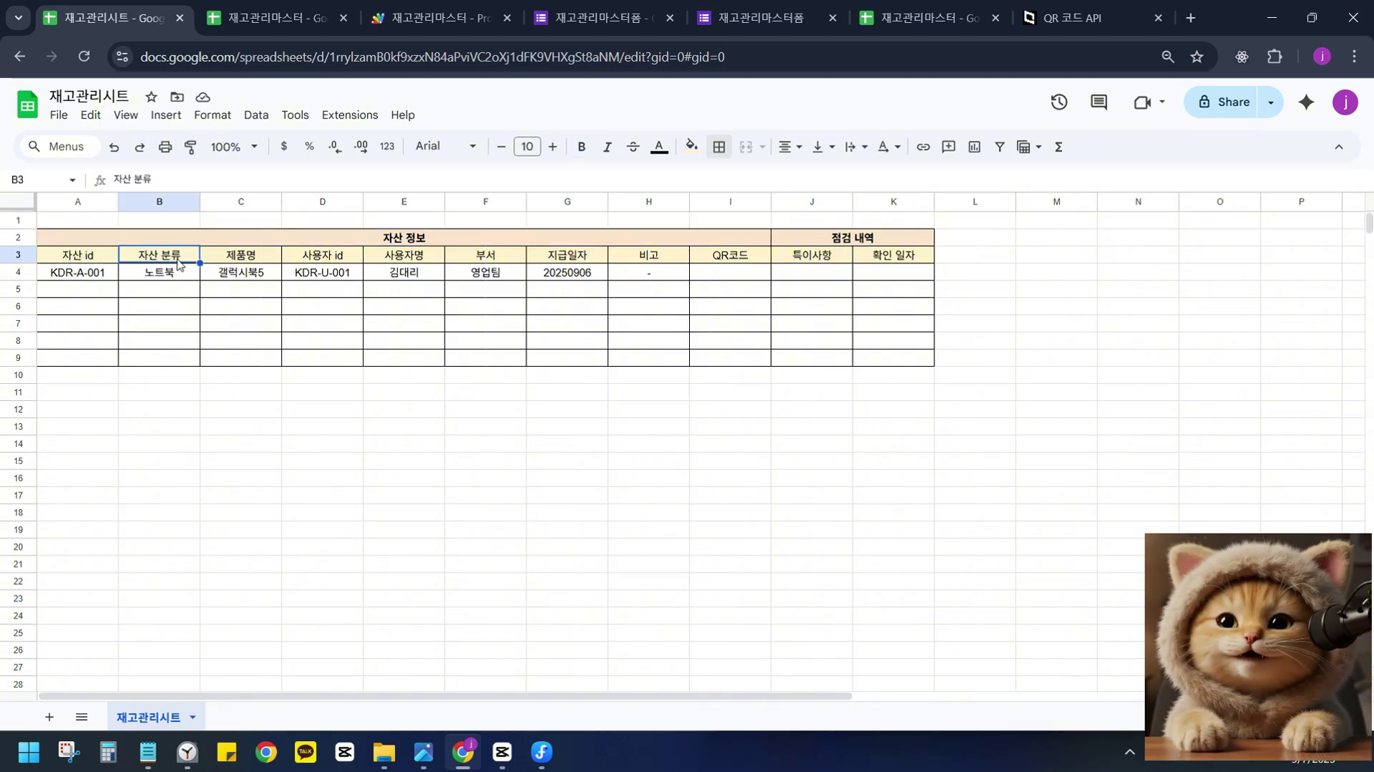
pyautogui.click(256, 259)
pyautogui.click(339, 262)
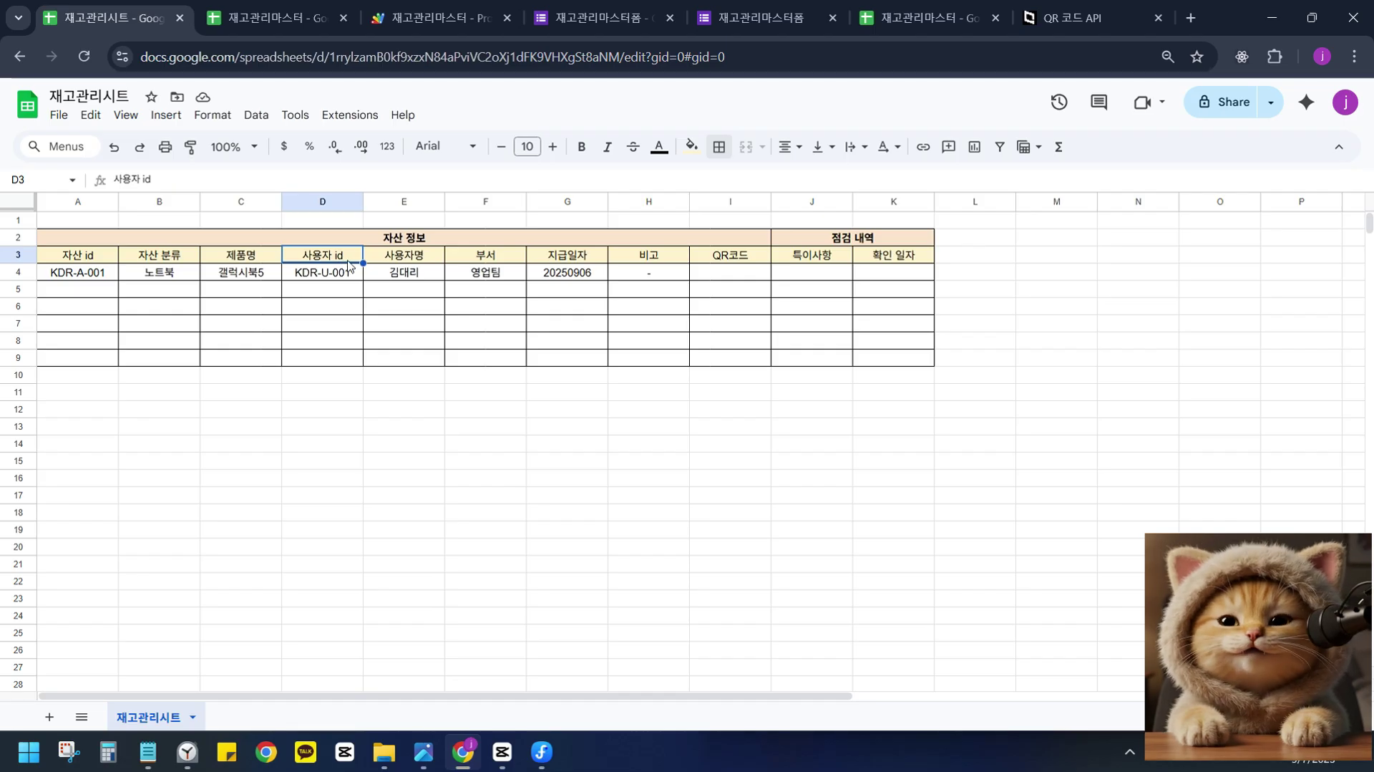
pyautogui.click(389, 266)
pyautogui.click(479, 266)
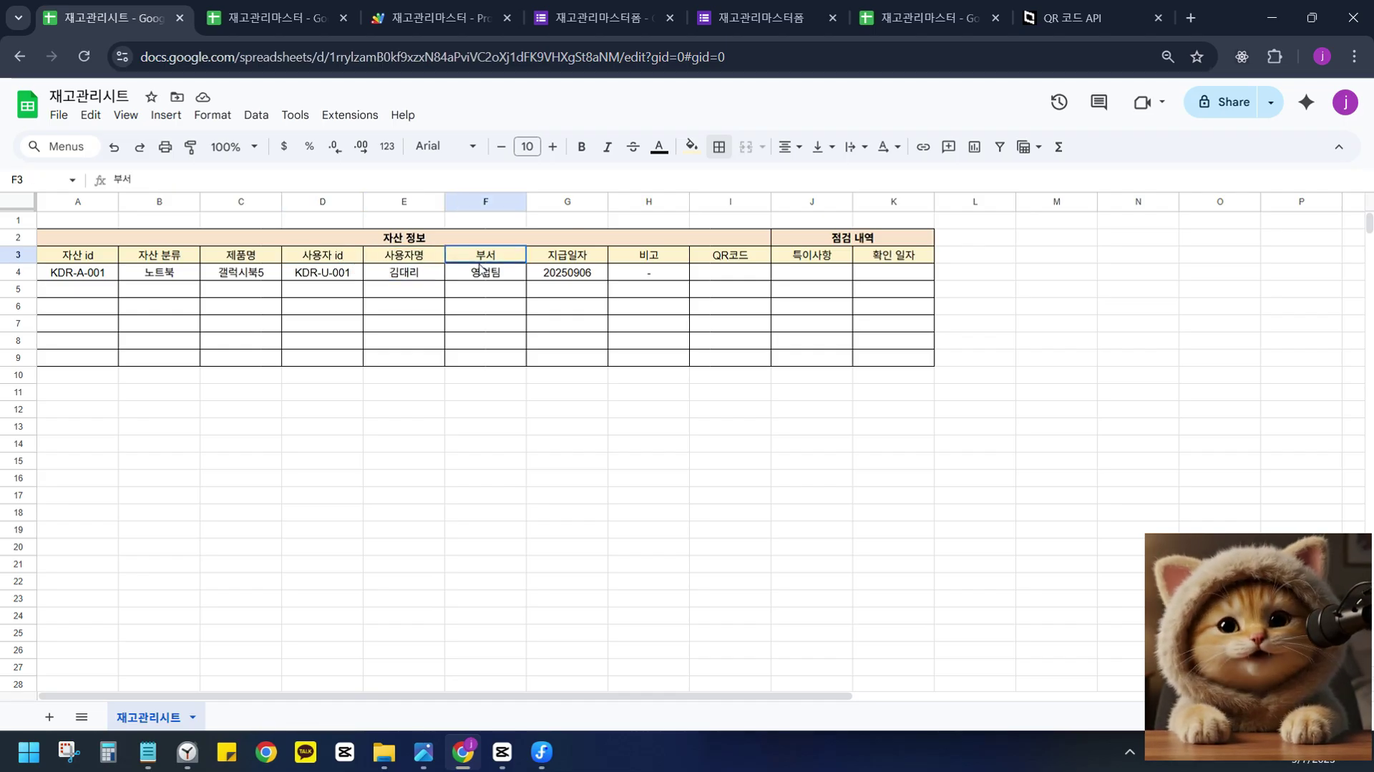
pyautogui.click(549, 257)
pyautogui.moveTo(663, 244); pyautogui.dragTo(662, 254)
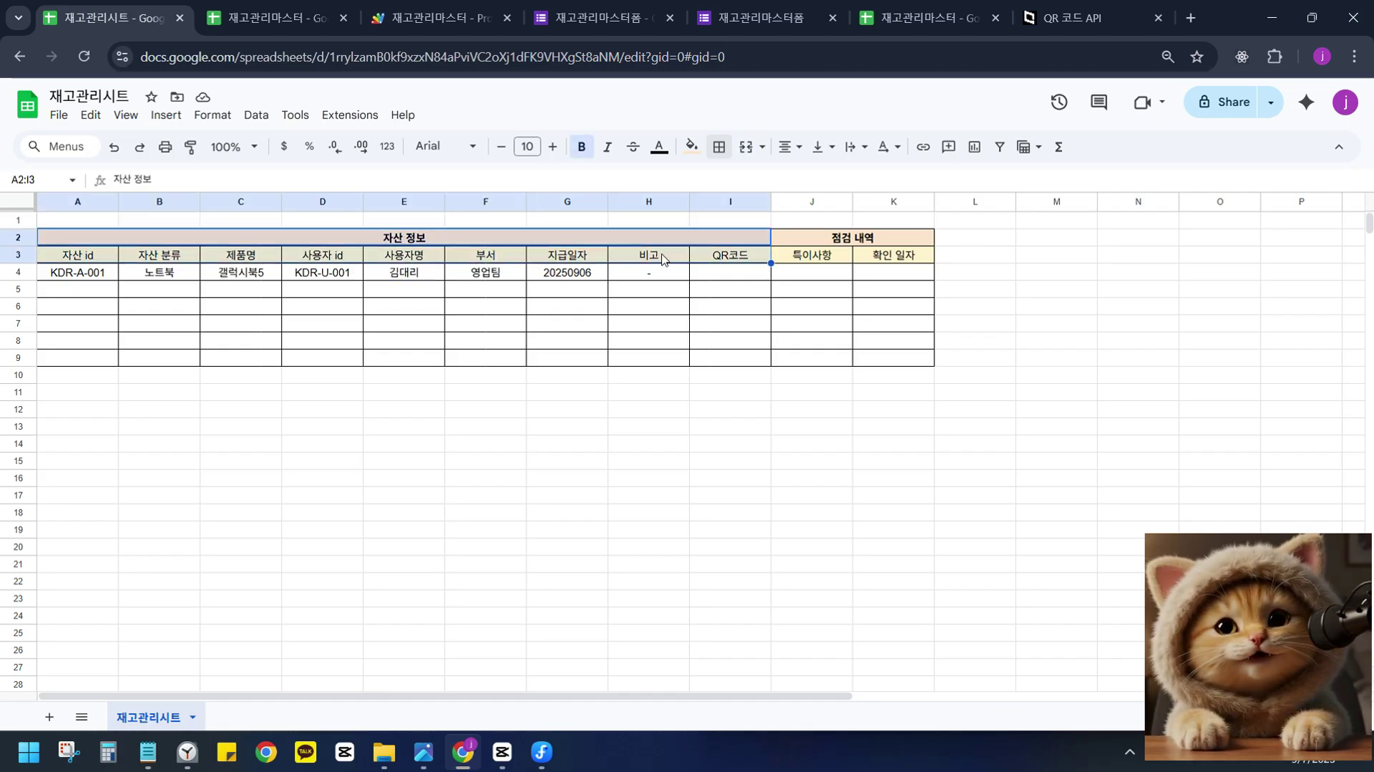
pyautogui.moveTo(747, 262); pyautogui.dragTo(100, 276)
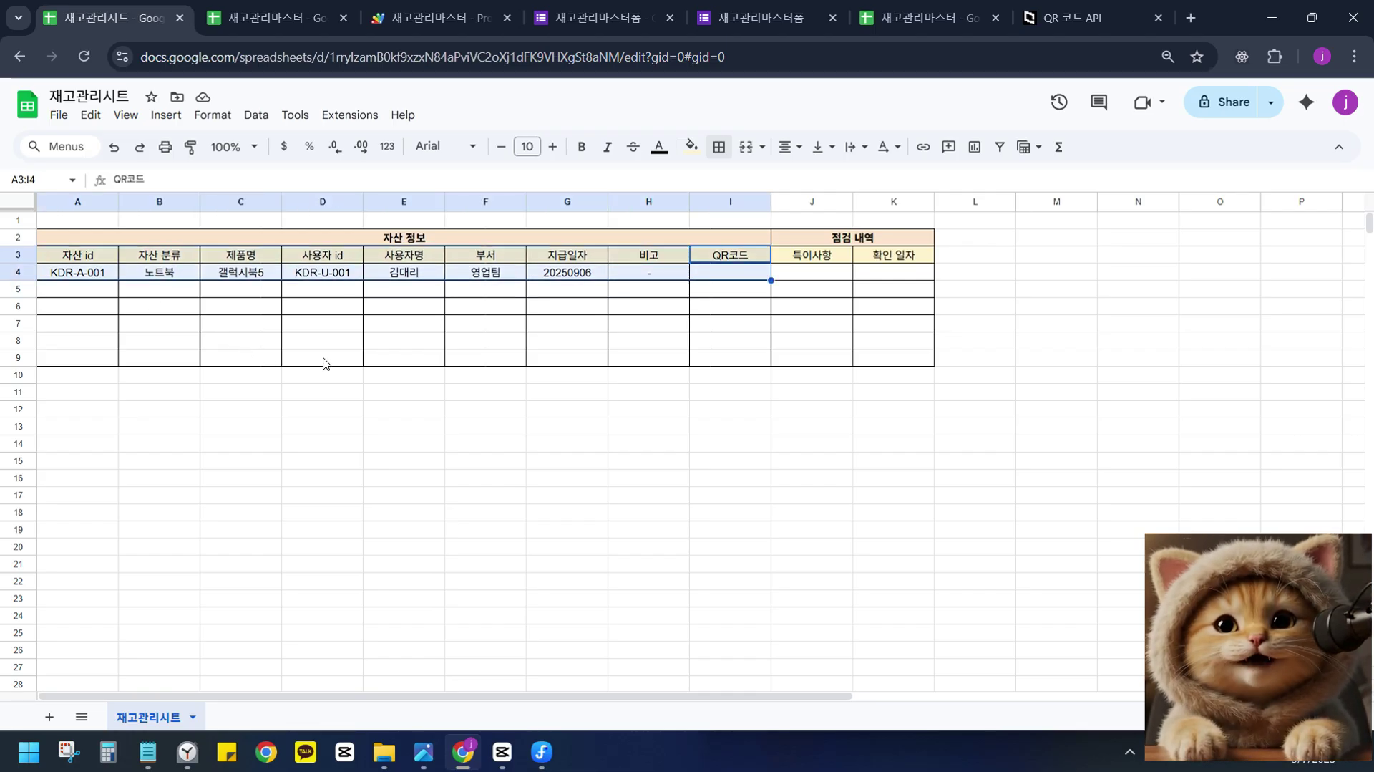
pyautogui.moveTo(826, 254); pyautogui.dragTo(897, 264)
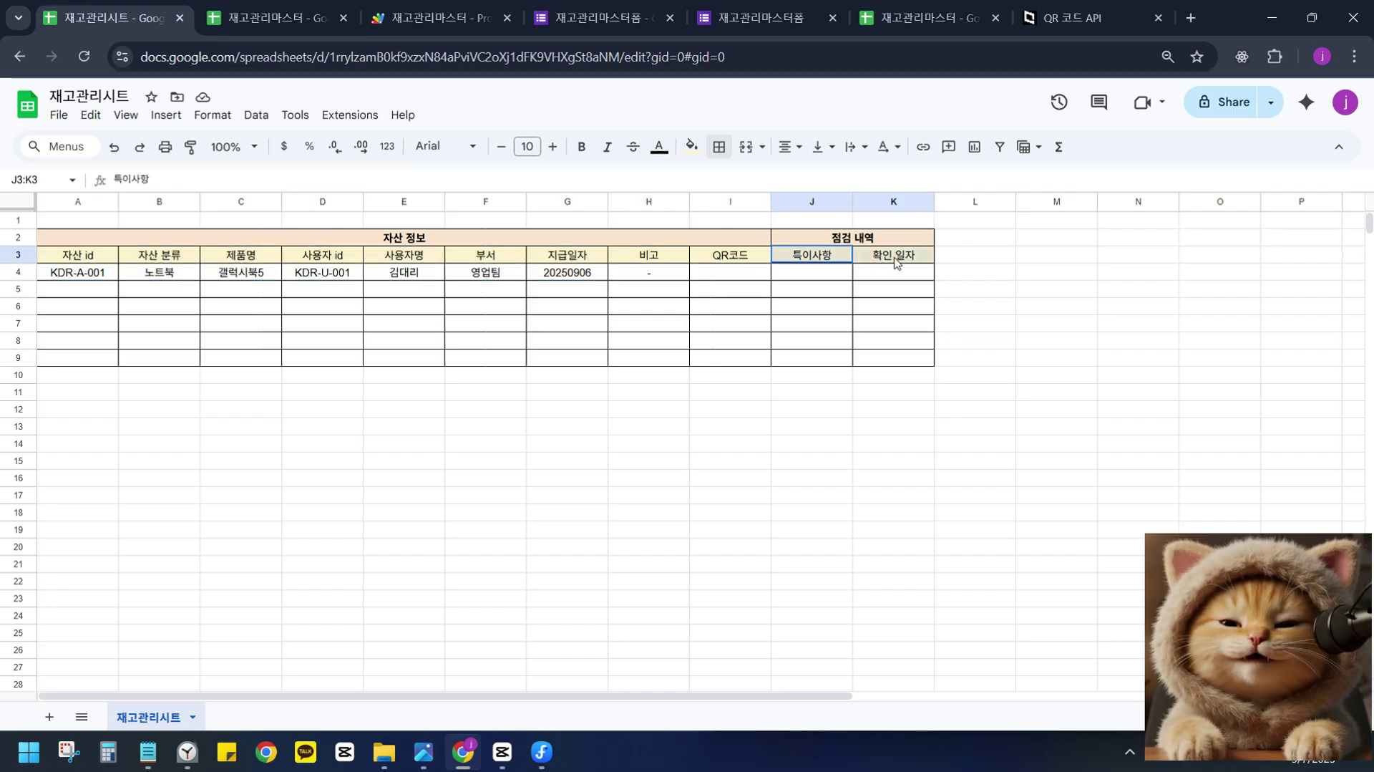
pyautogui.click(813, 413)
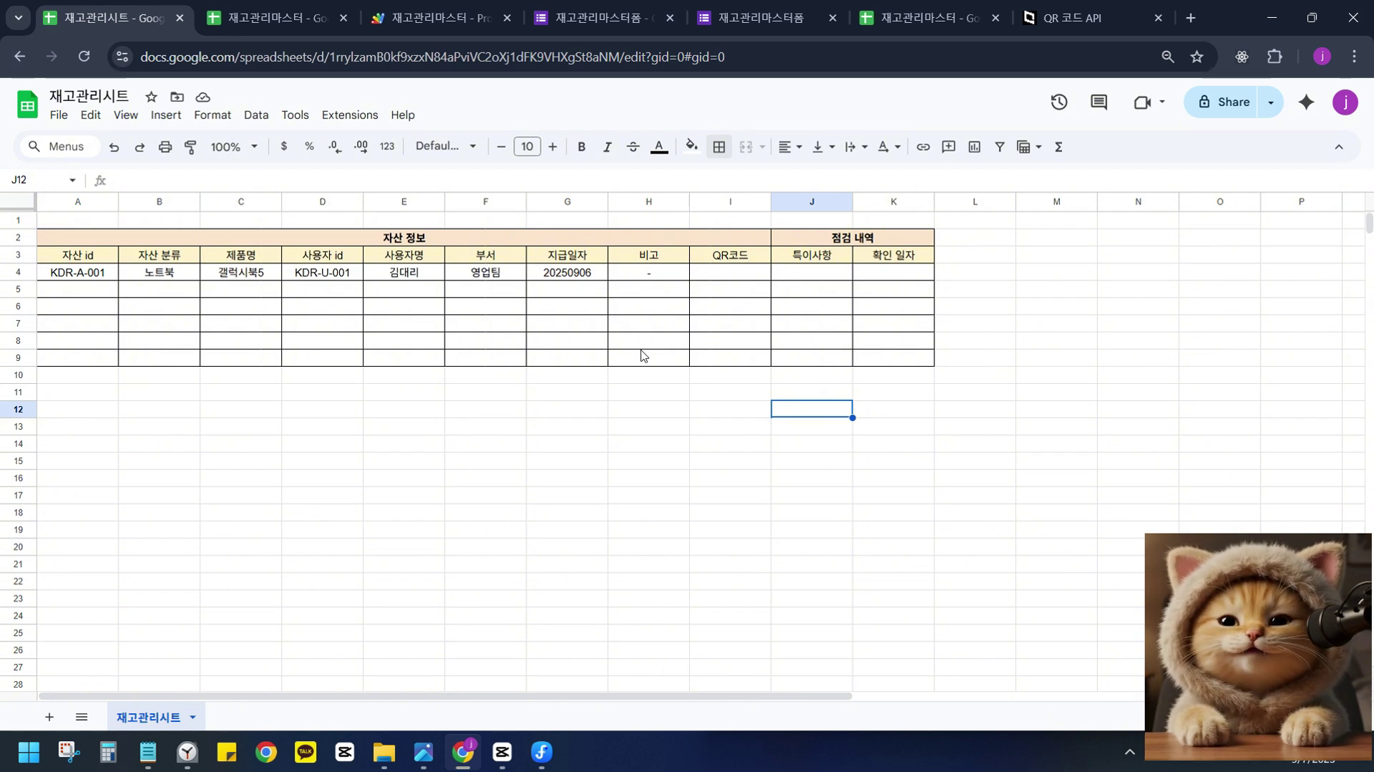
# Compare the 자산 정보 cells A3:I4 with the 점검 내역 cells J3:K4, including the empty 특이사항 and 확인 일자 cells.
pyautogui.moveTo(78, 249); pyautogui.dragTo(696, 286)
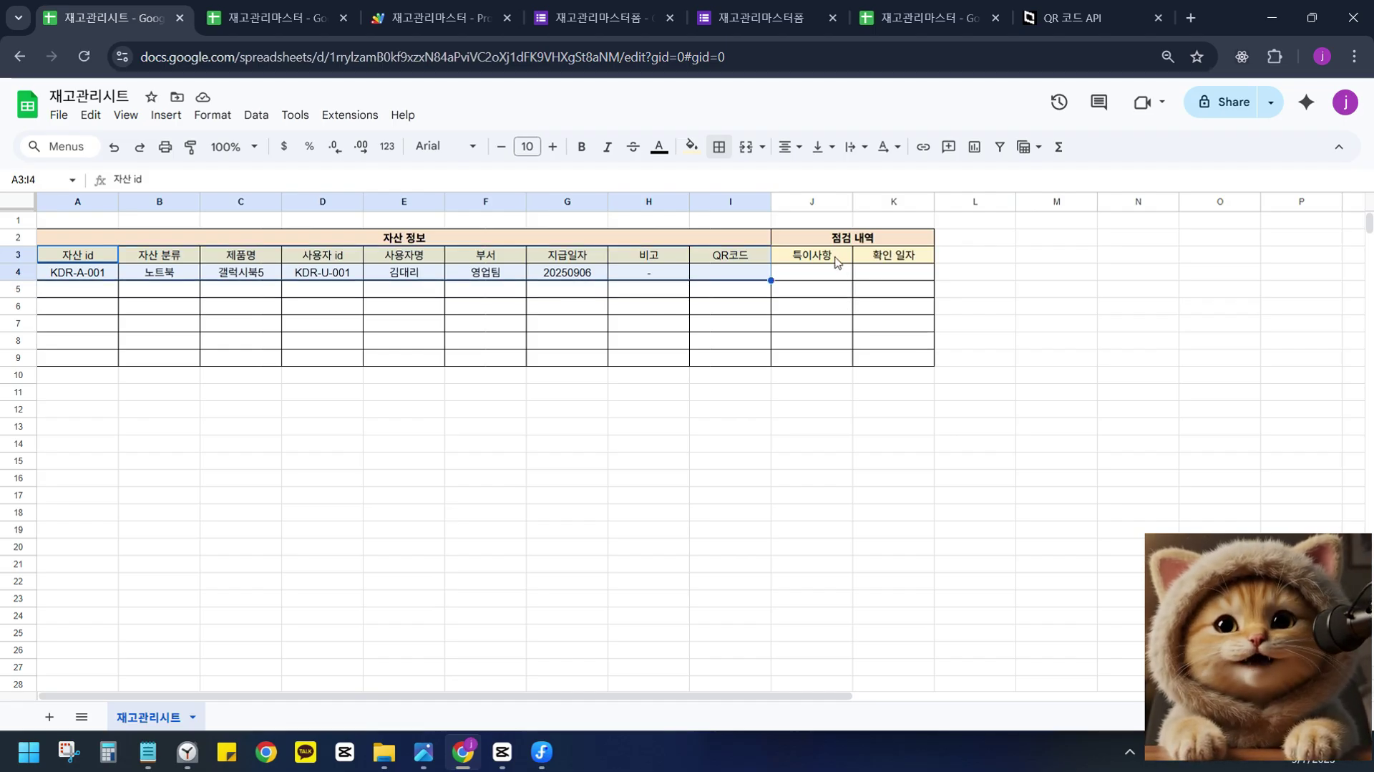
pyautogui.click(836, 272)
pyautogui.moveTo(716, 276); pyautogui.dragTo(93, 270)
pyautogui.moveTo(827, 259); pyautogui.dragTo(891, 275)
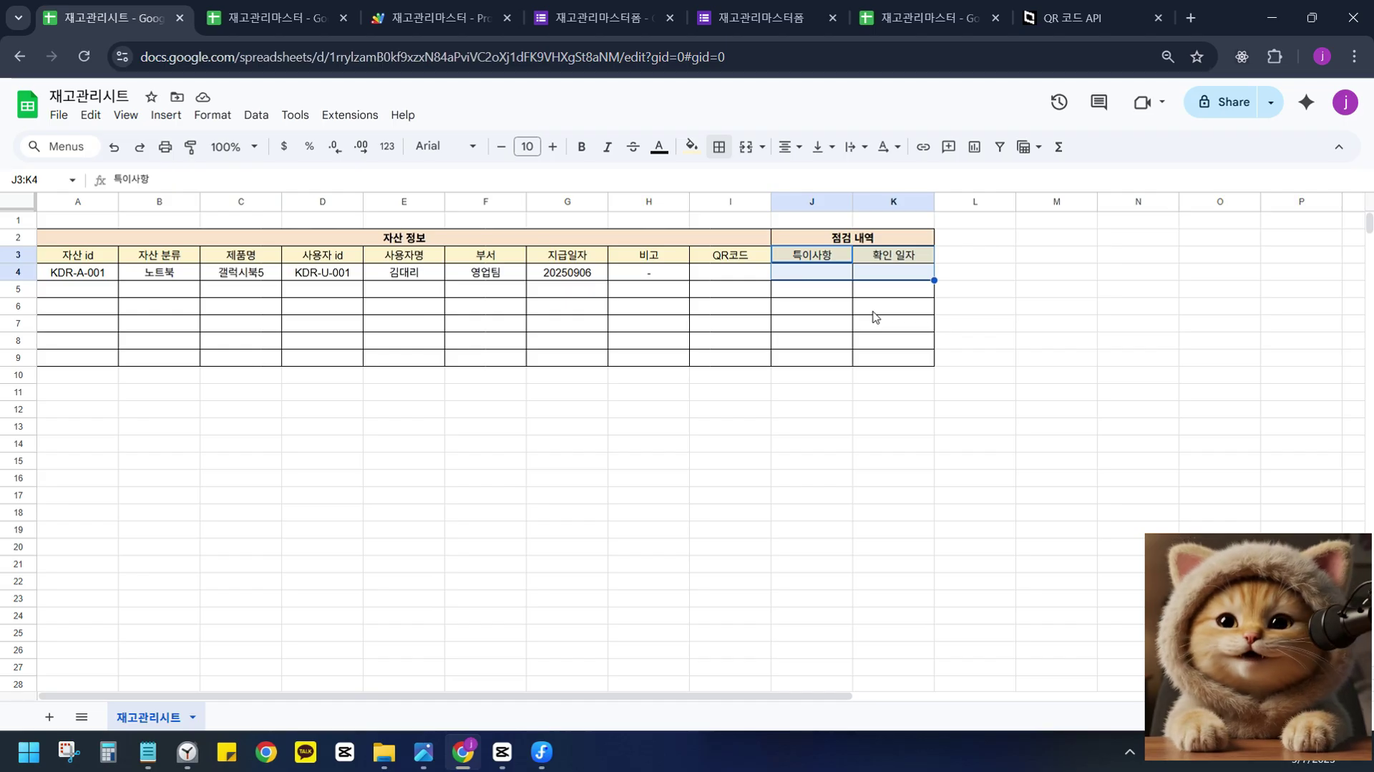
pyautogui.click(820, 276)
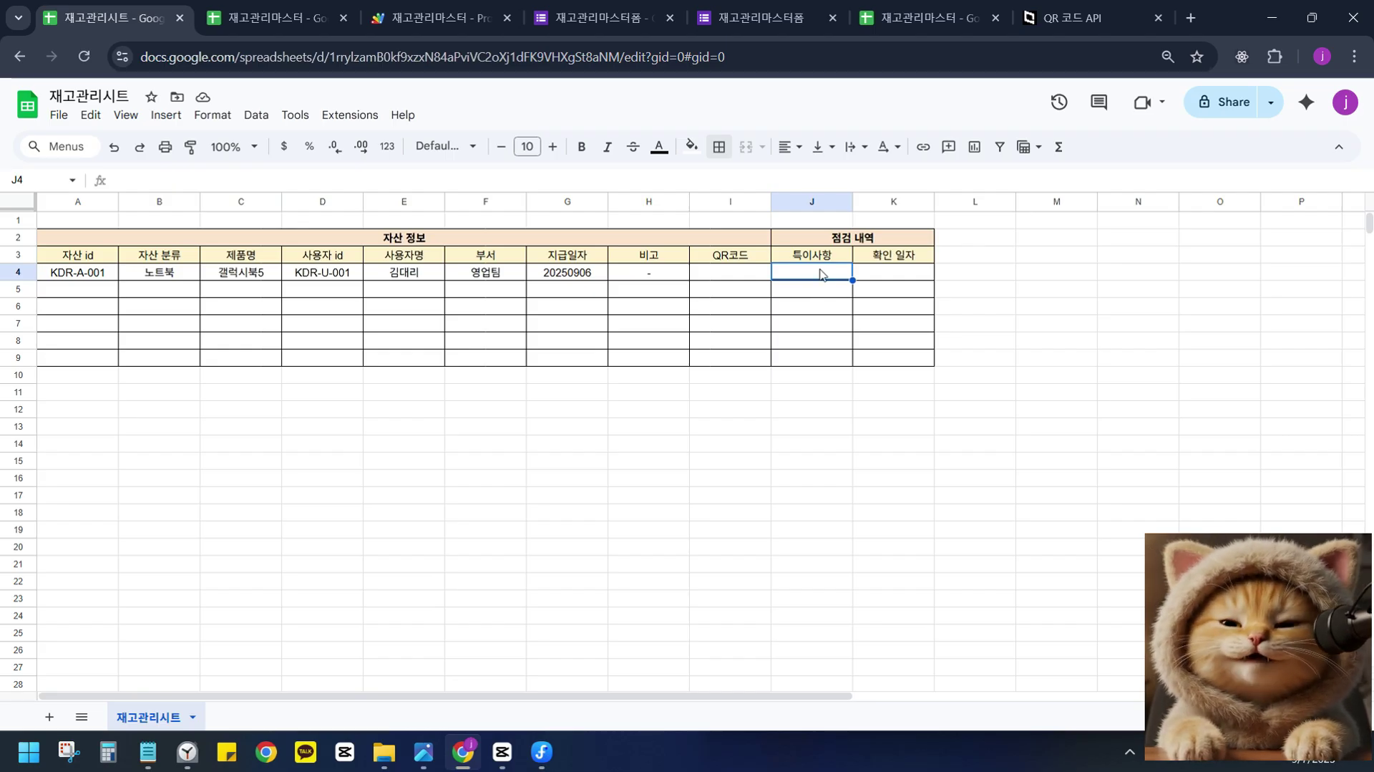
pyautogui.click(918, 279)
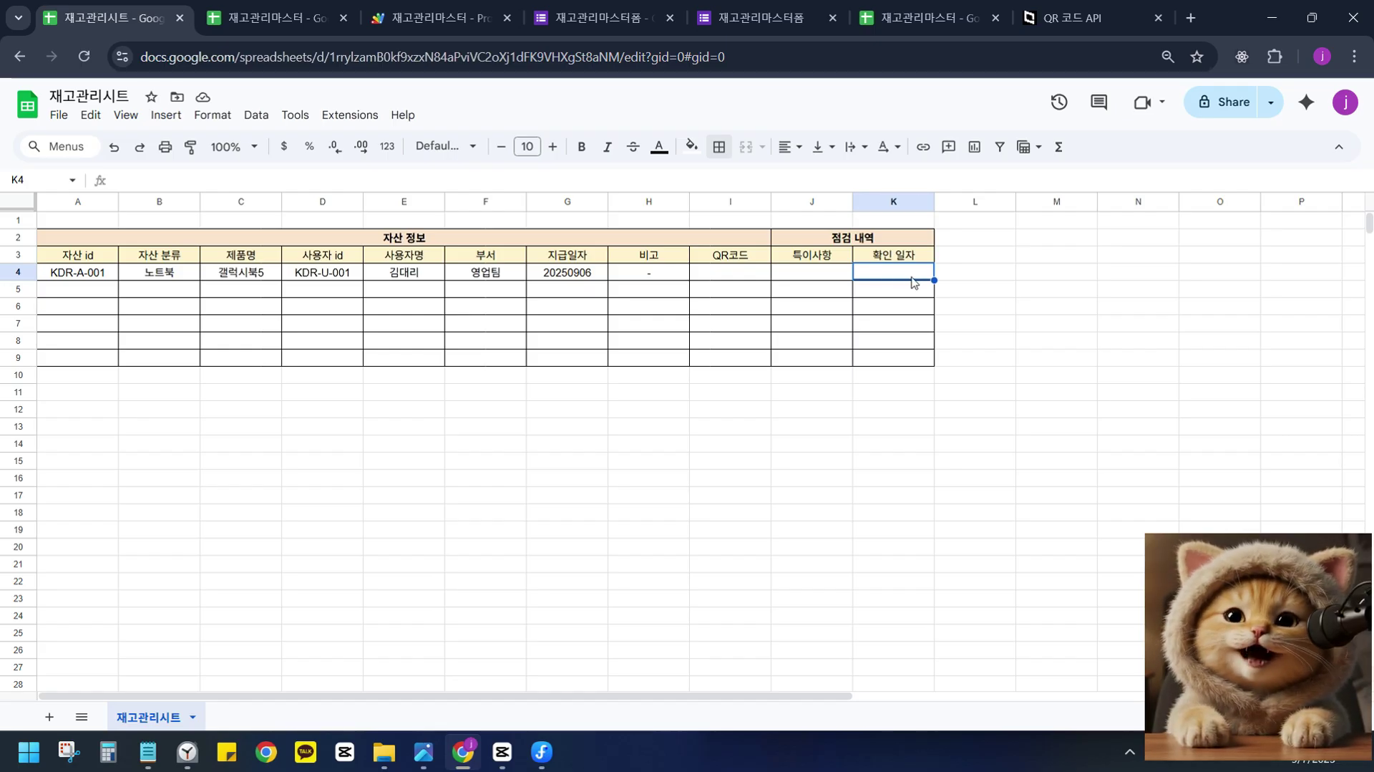
pyautogui.moveTo(914, 267); pyautogui.dragTo(72, 259)
pyautogui.click(650, 409)
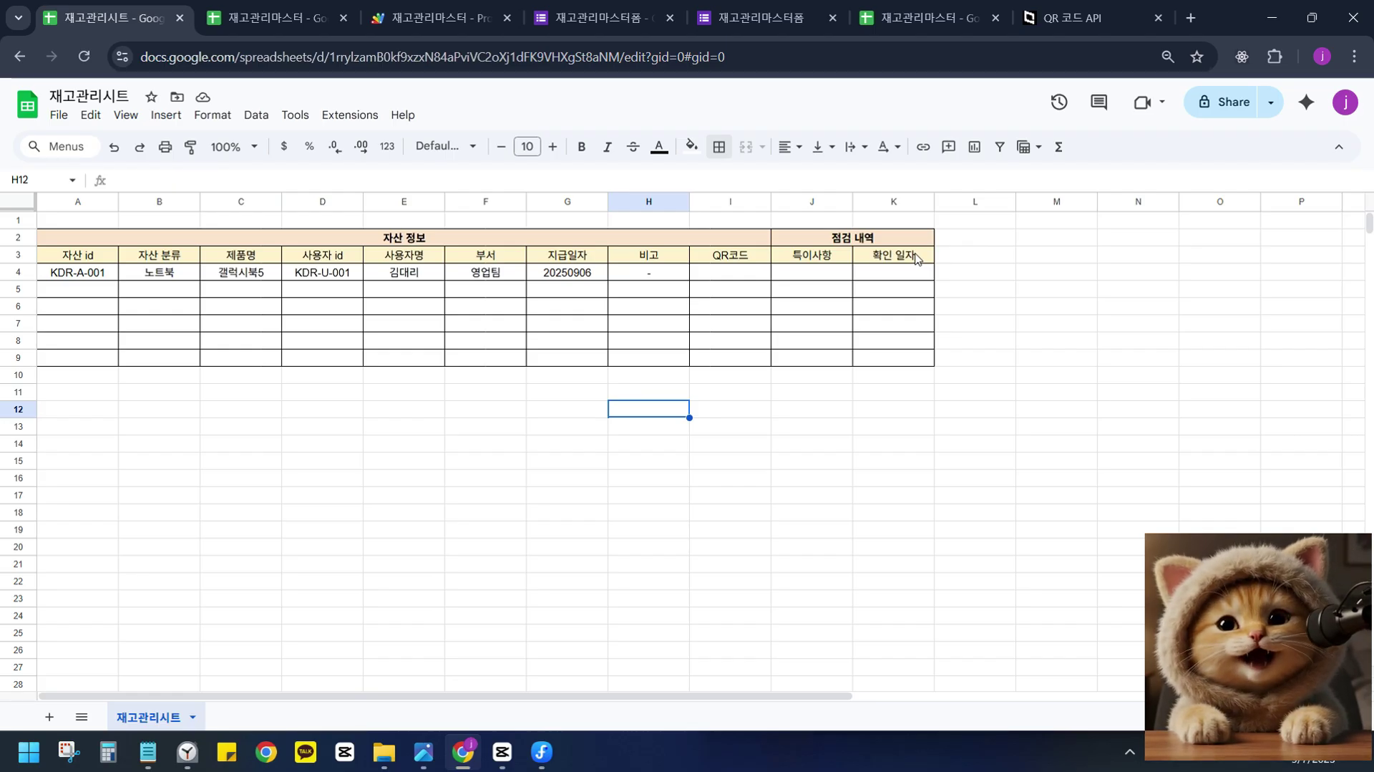
# Paste the QR code IMAGE formula with the prefilled form link into cell I4 and allow access to external data.
pyautogui.click(148, 752)
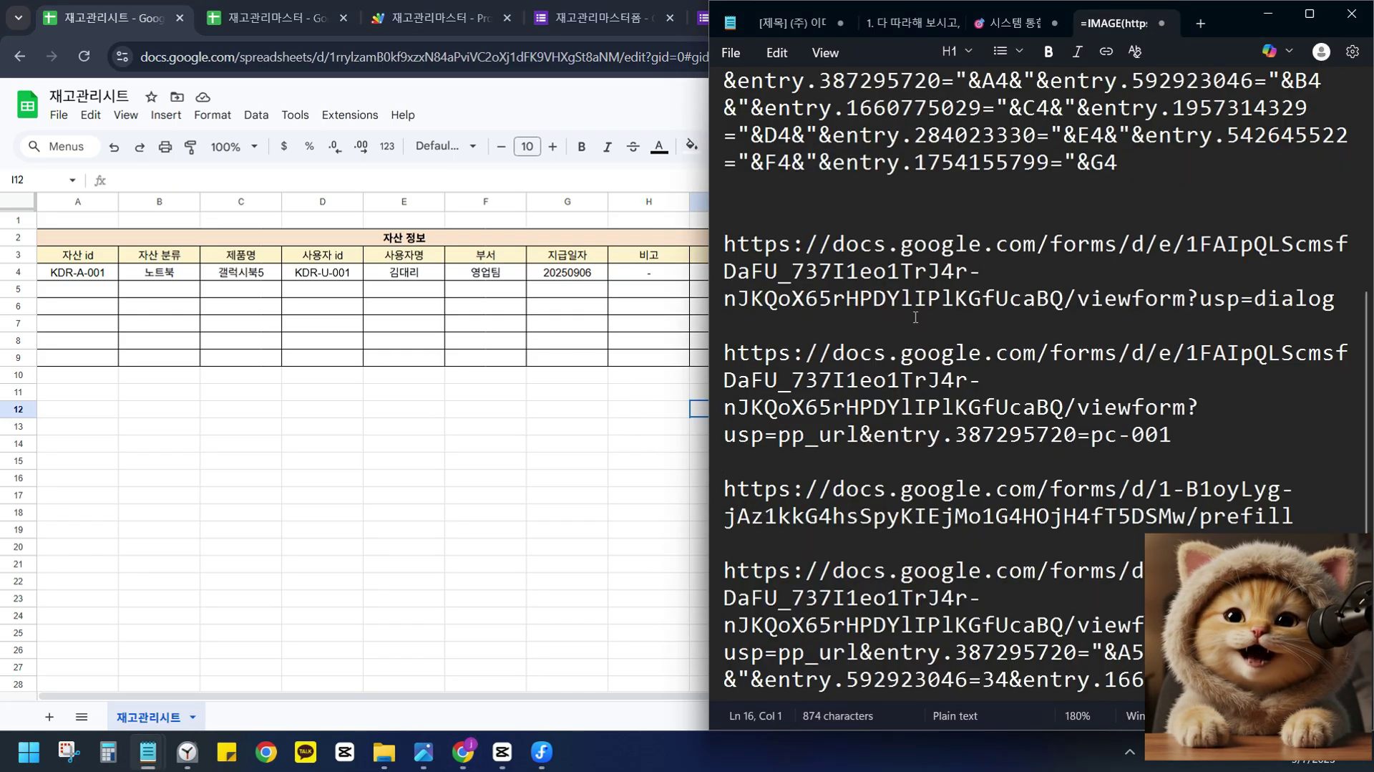
pyautogui.click(460, 478)
pyautogui.click(730, 272)
pyautogui.hotkey('ctrl', 'v')
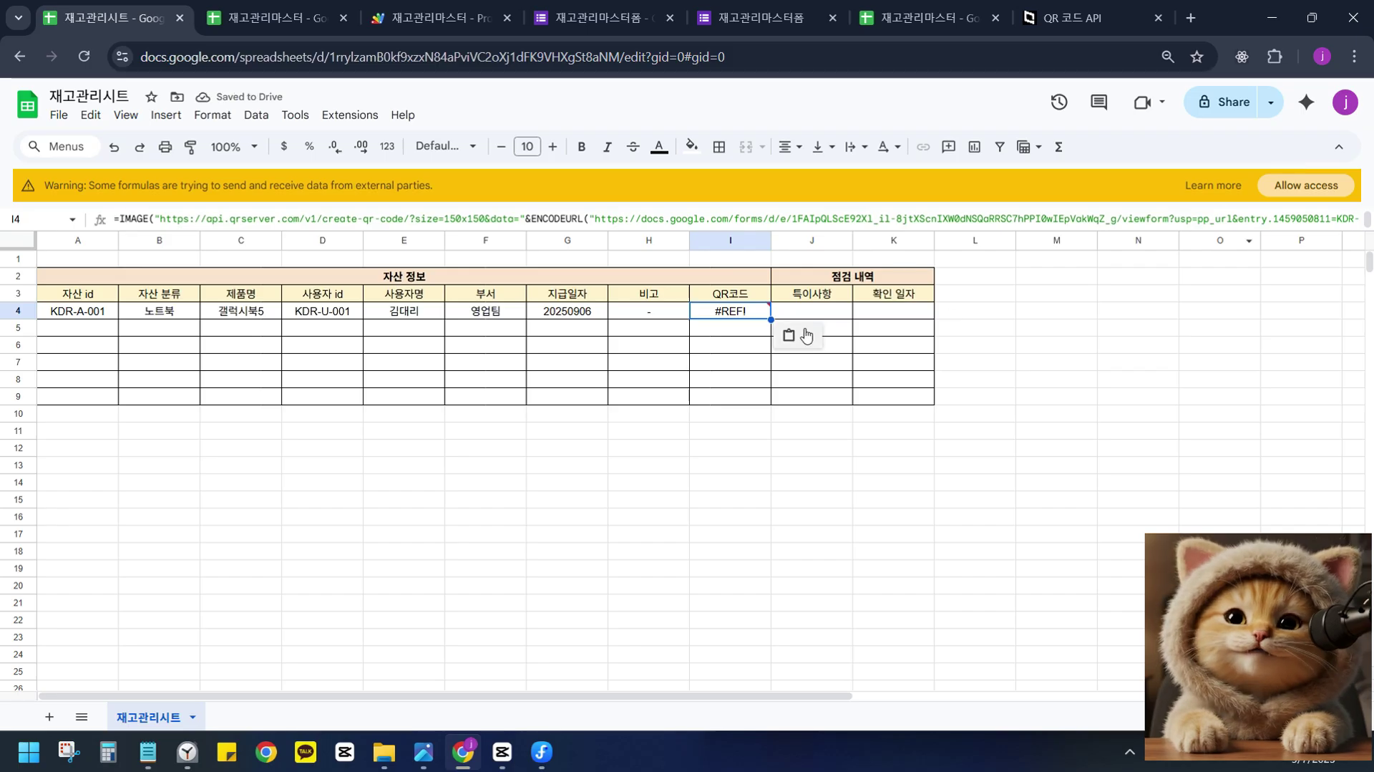
pyautogui.moveTo(735, 315)
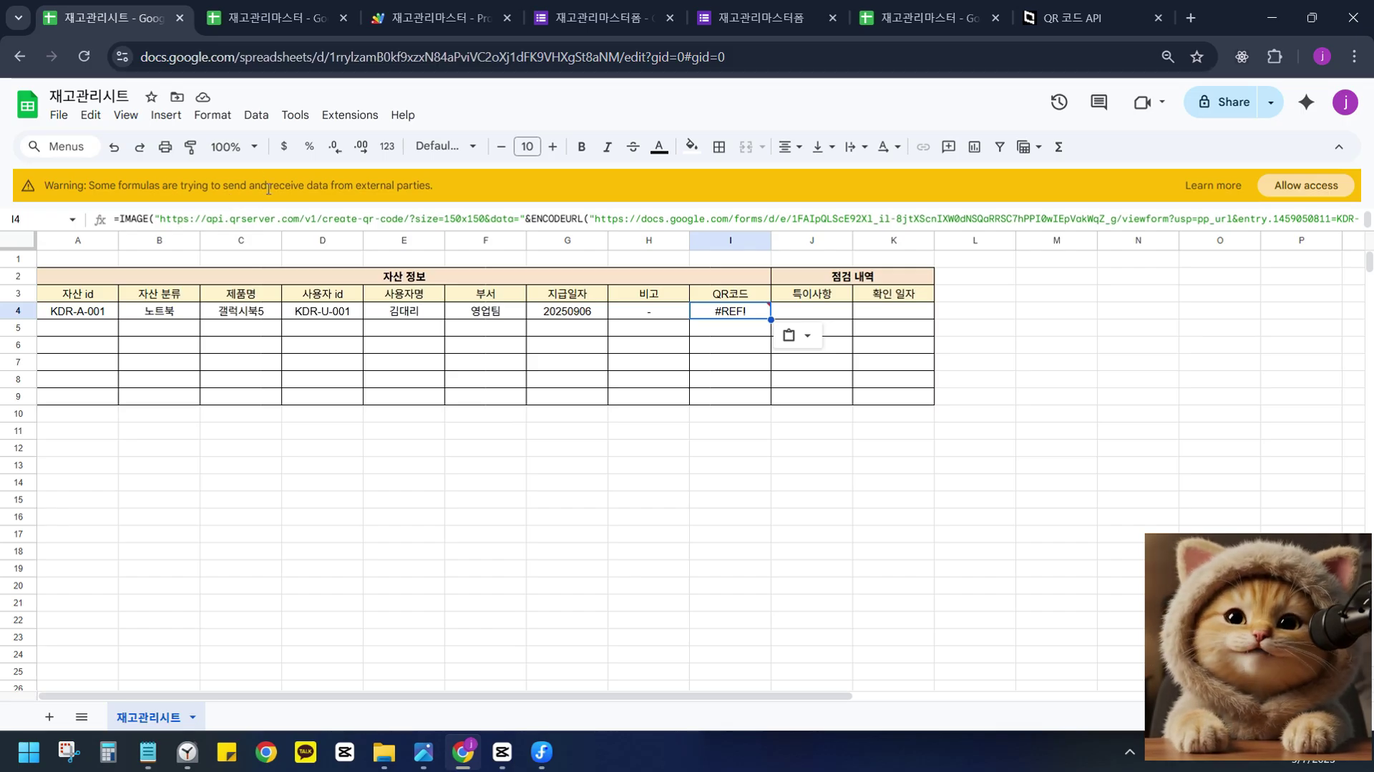
pyautogui.click(1297, 189)
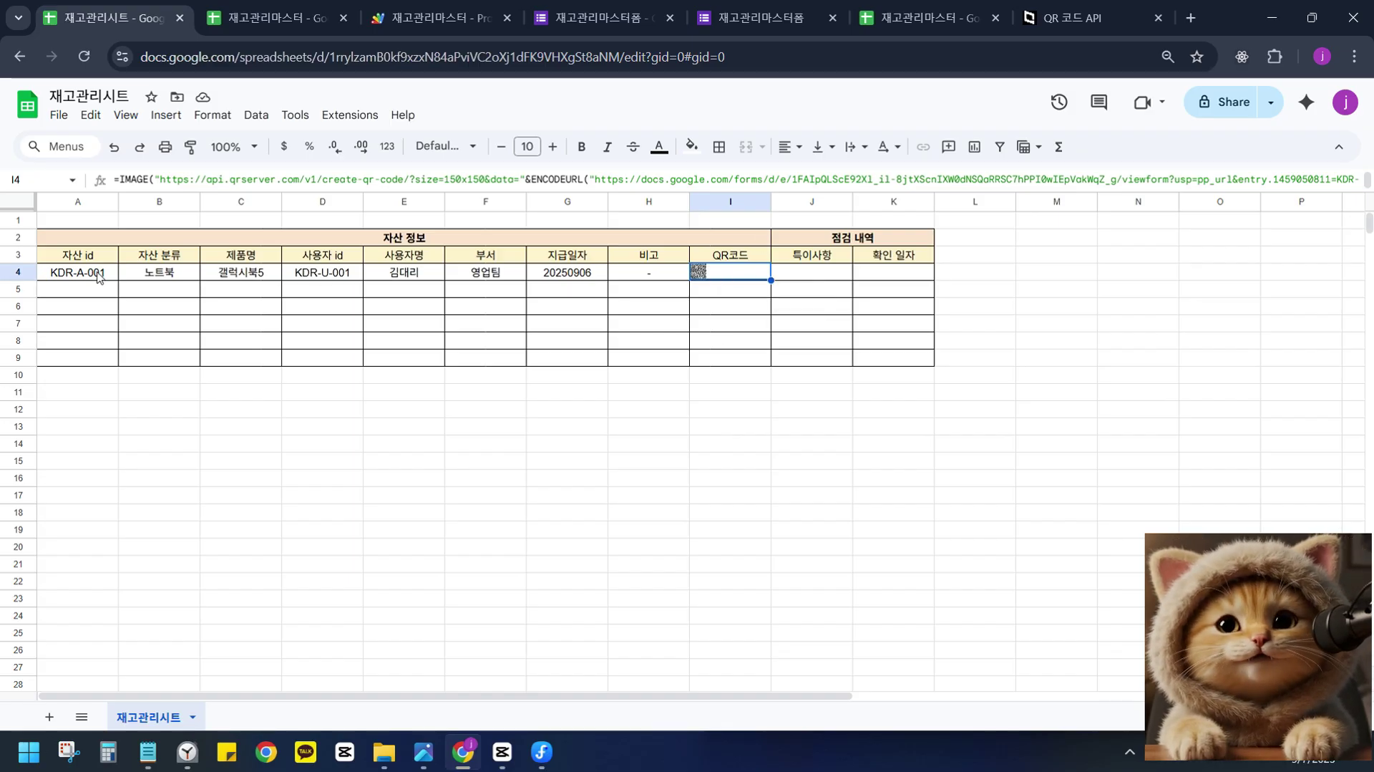
# Center the contents of A4:K9 horizontally and vertically, and enlarge the table's data rows so the QR code fills its cell.
pyautogui.moveTo(94, 278); pyautogui.dragTo(929, 360)
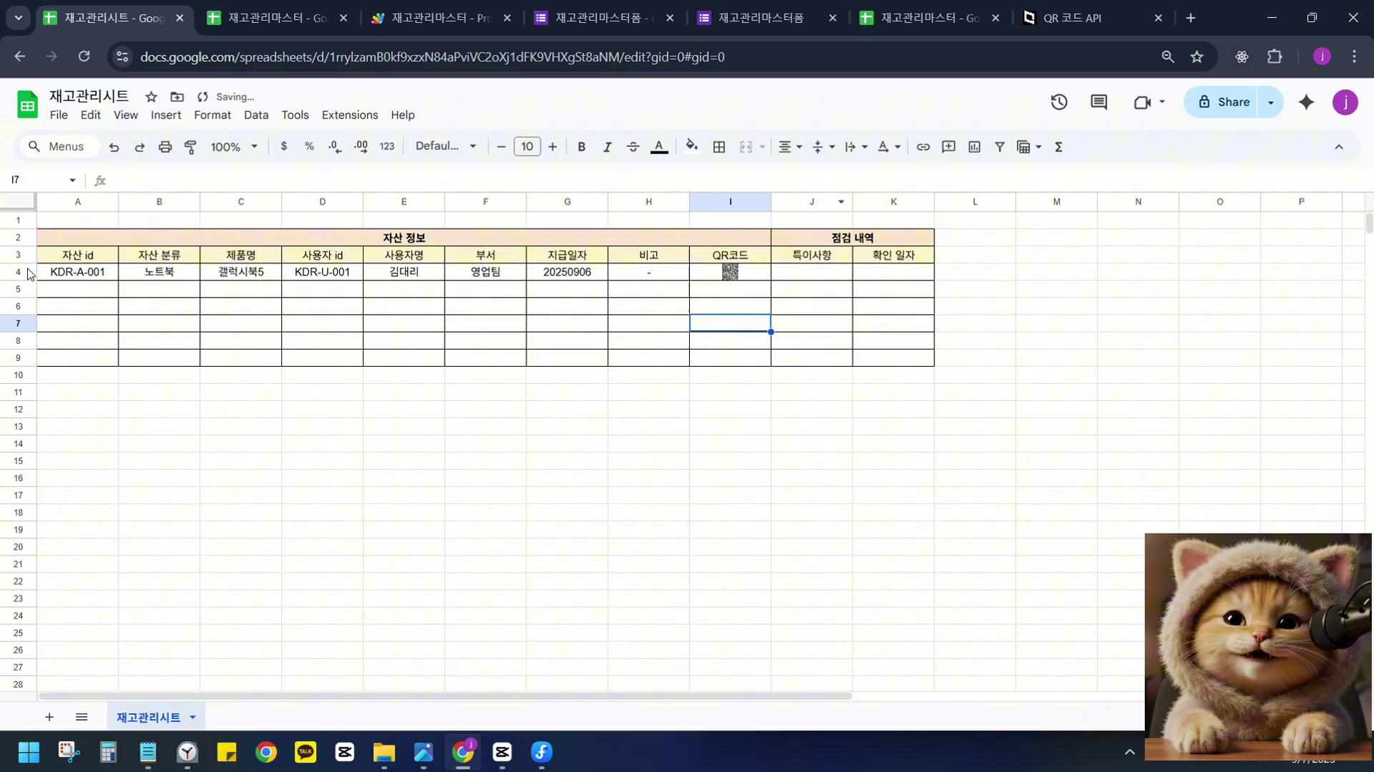
pyautogui.moveTo(20, 280)
pyautogui.mouseDown()
pyautogui.moveTo(20, 320)
pyautogui.moveTo(21, 303)
pyautogui.mouseUp()
pyautogui.doubleClick(20, 303)
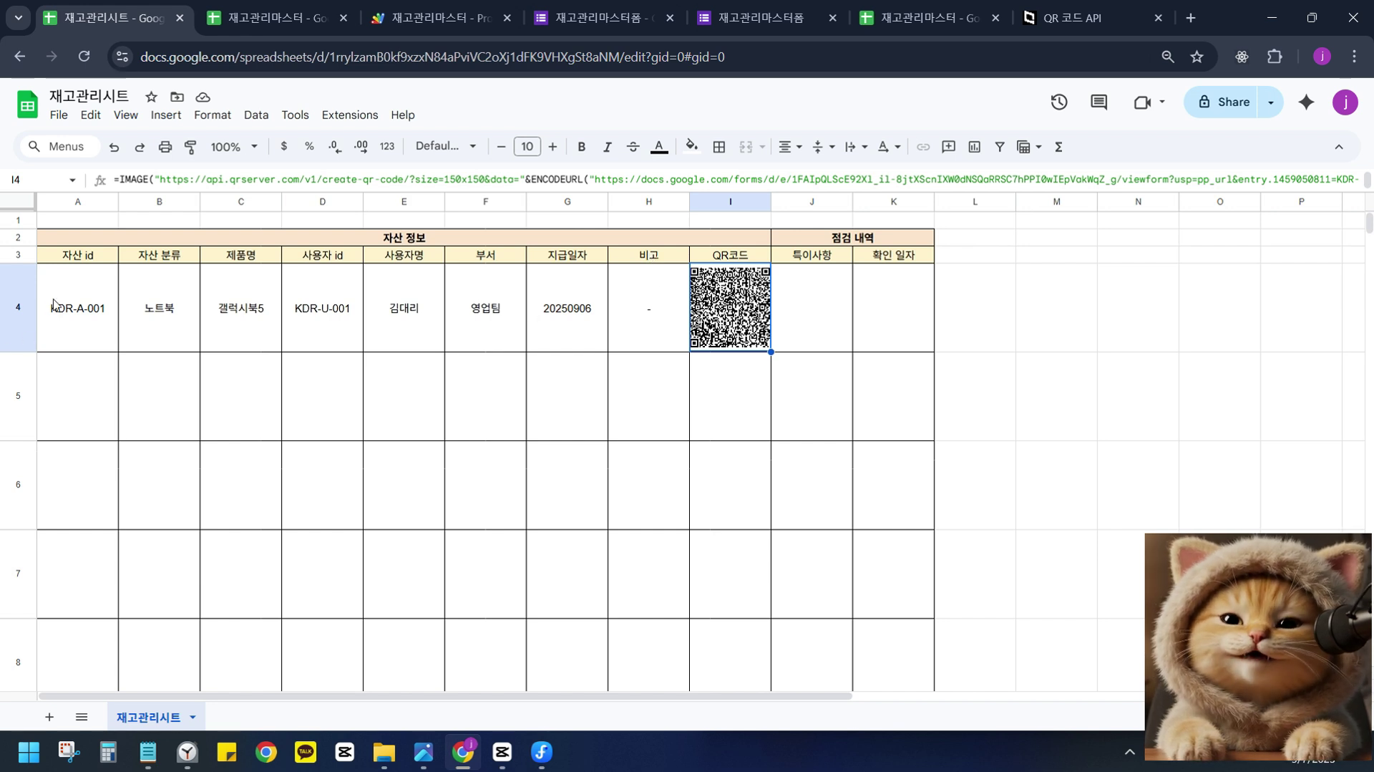
# Examine the asset record in row 4 and its QR code formula in I4, viewing the formula text in Notepad.
pyautogui.moveTo(914, 325); pyautogui.dragTo(60, 329)
pyautogui.click(640, 316)
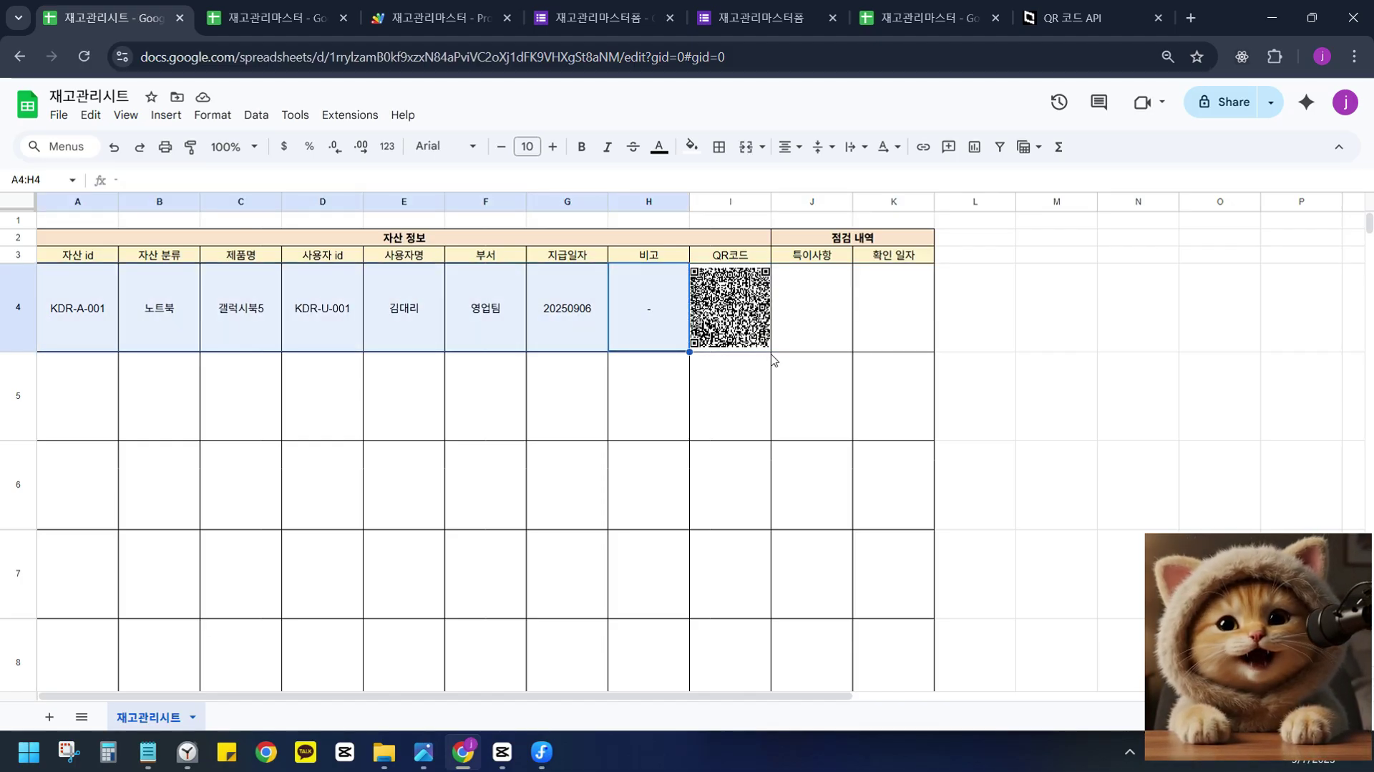
pyautogui.click(743, 286)
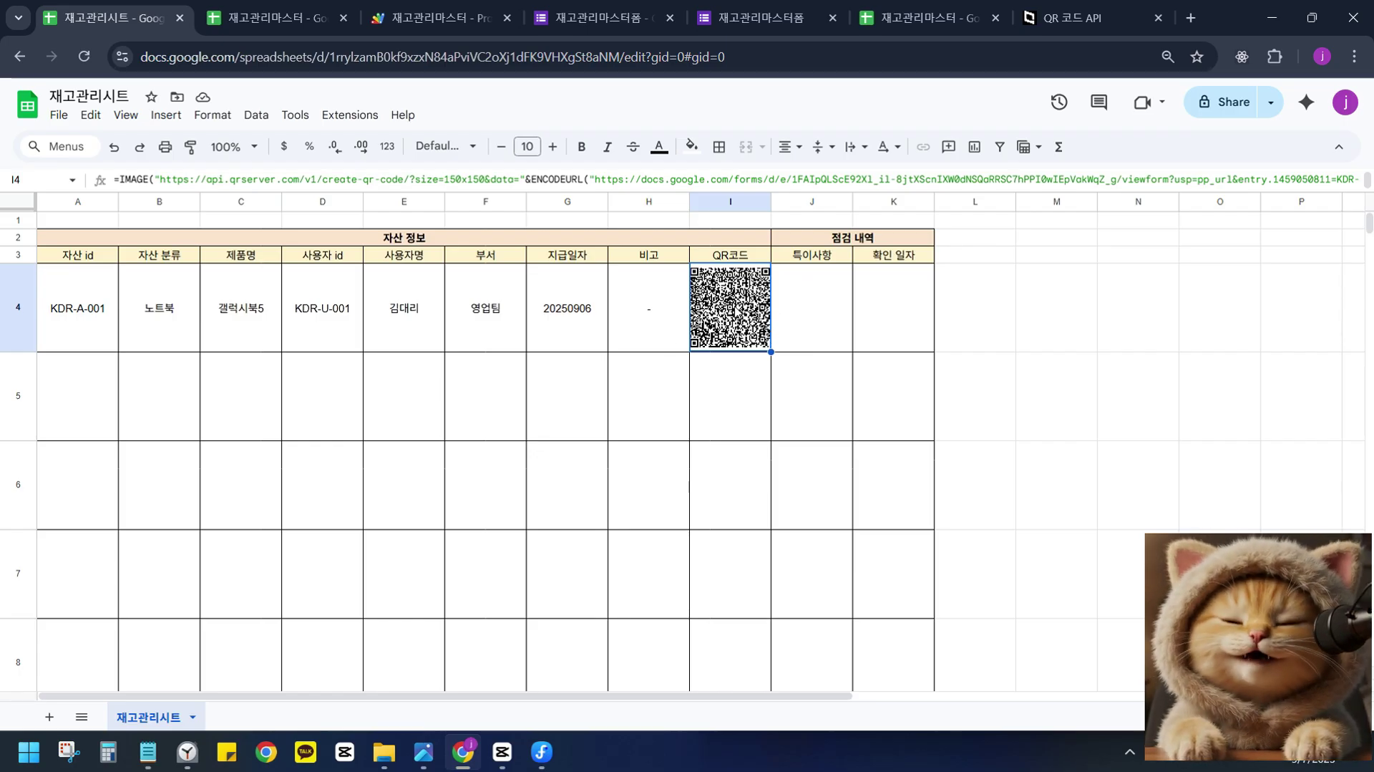
pyautogui.doubleClick(739, 313)
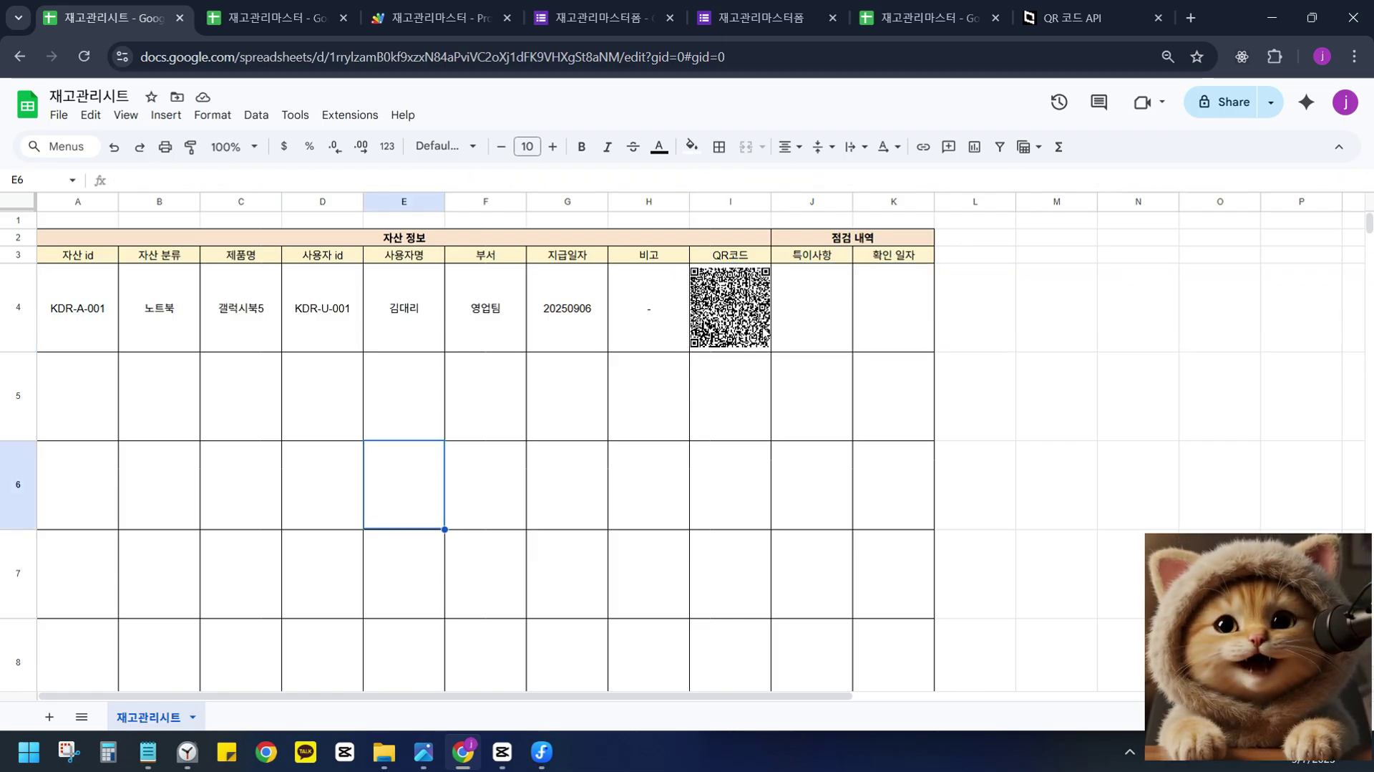
pyautogui.click(762, 334)
pyautogui.doubleClick(759, 331)
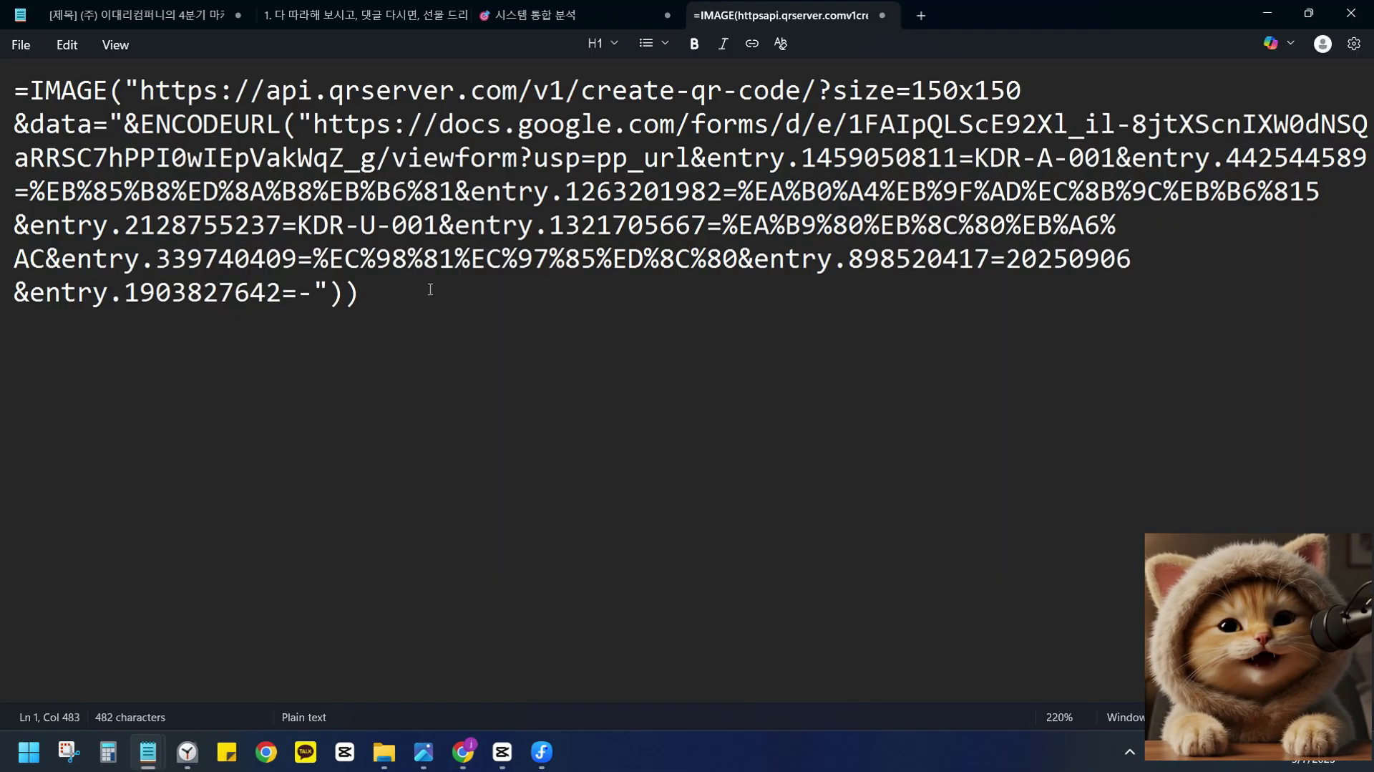
# Examine the start of the QR code formula in Notepad: the equals sign, the IMAGE function name and the opening parenthesis.
pyautogui.moveTo(431, 289); pyautogui.dragTo(2, 75)
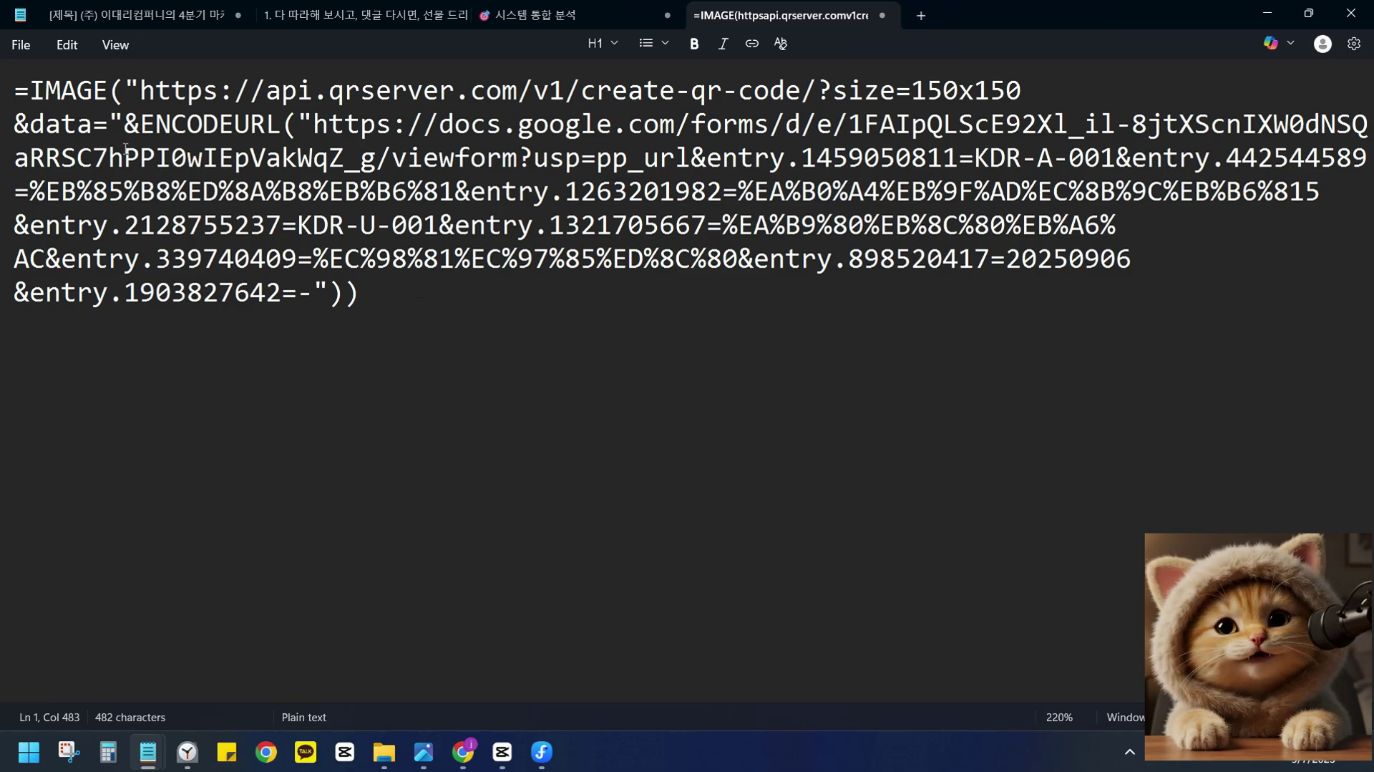
pyautogui.doubleClick(81, 98)
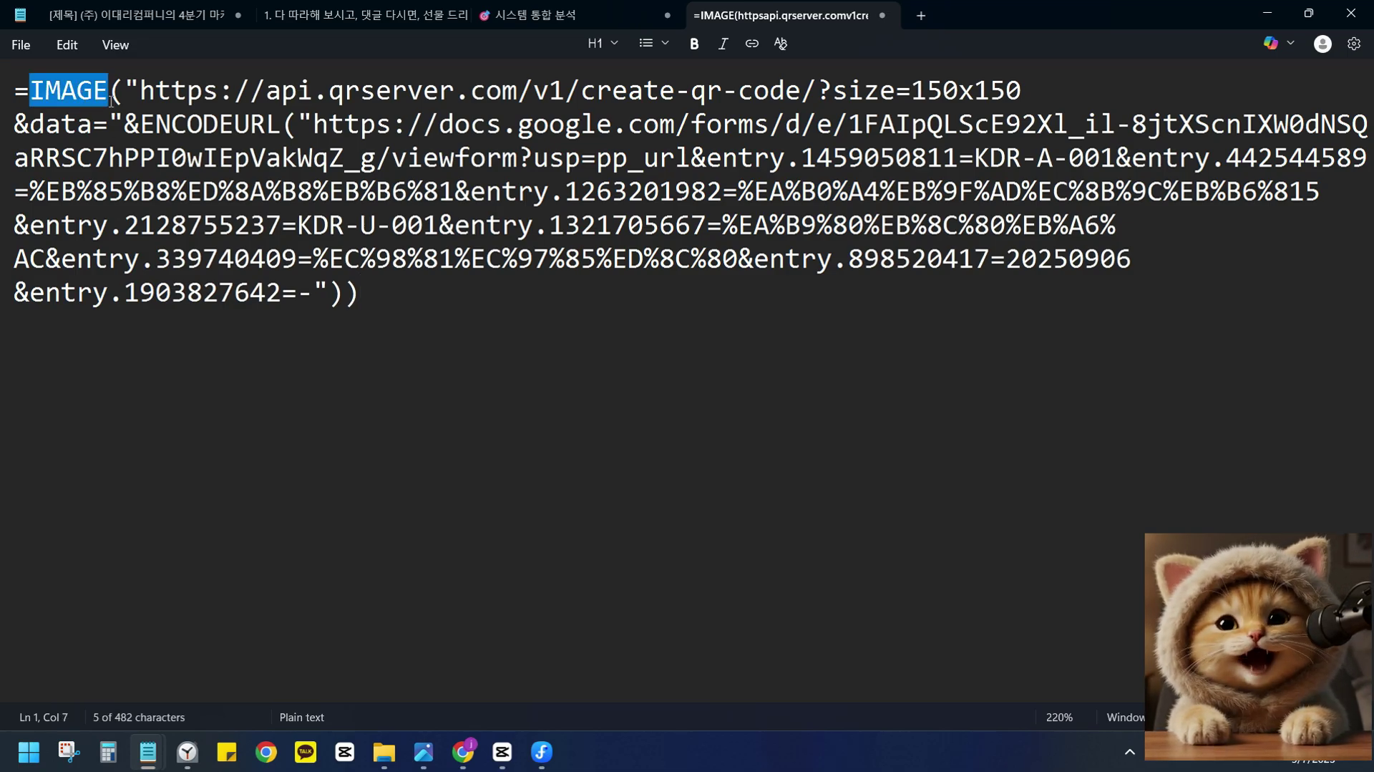
pyautogui.click(93, 104)
pyautogui.doubleClick(87, 106)
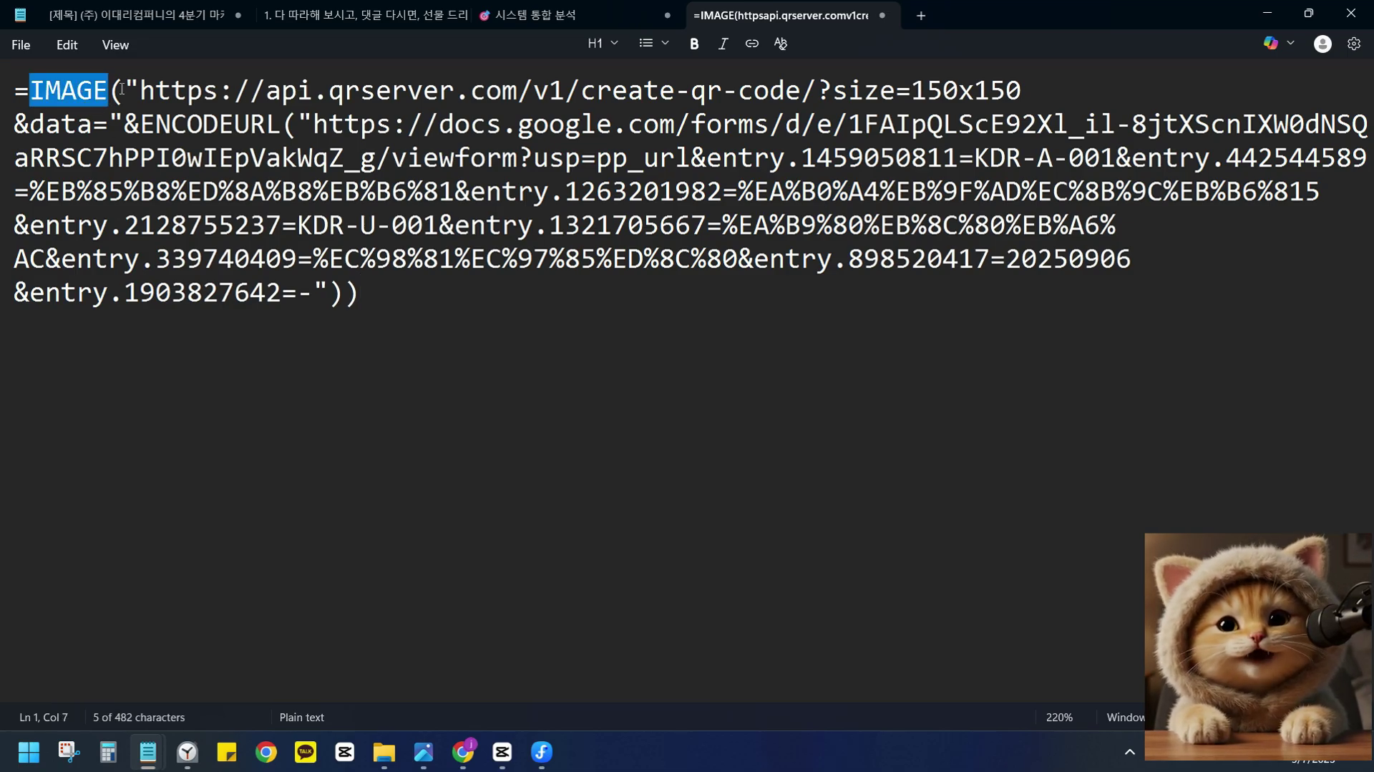
pyautogui.moveTo(20, 97)
pyautogui.mouseDown()
pyautogui.moveTo(34, 91)
pyautogui.moveTo(5, 92)
pyautogui.mouseUp()
pyautogui.click(37, 90)
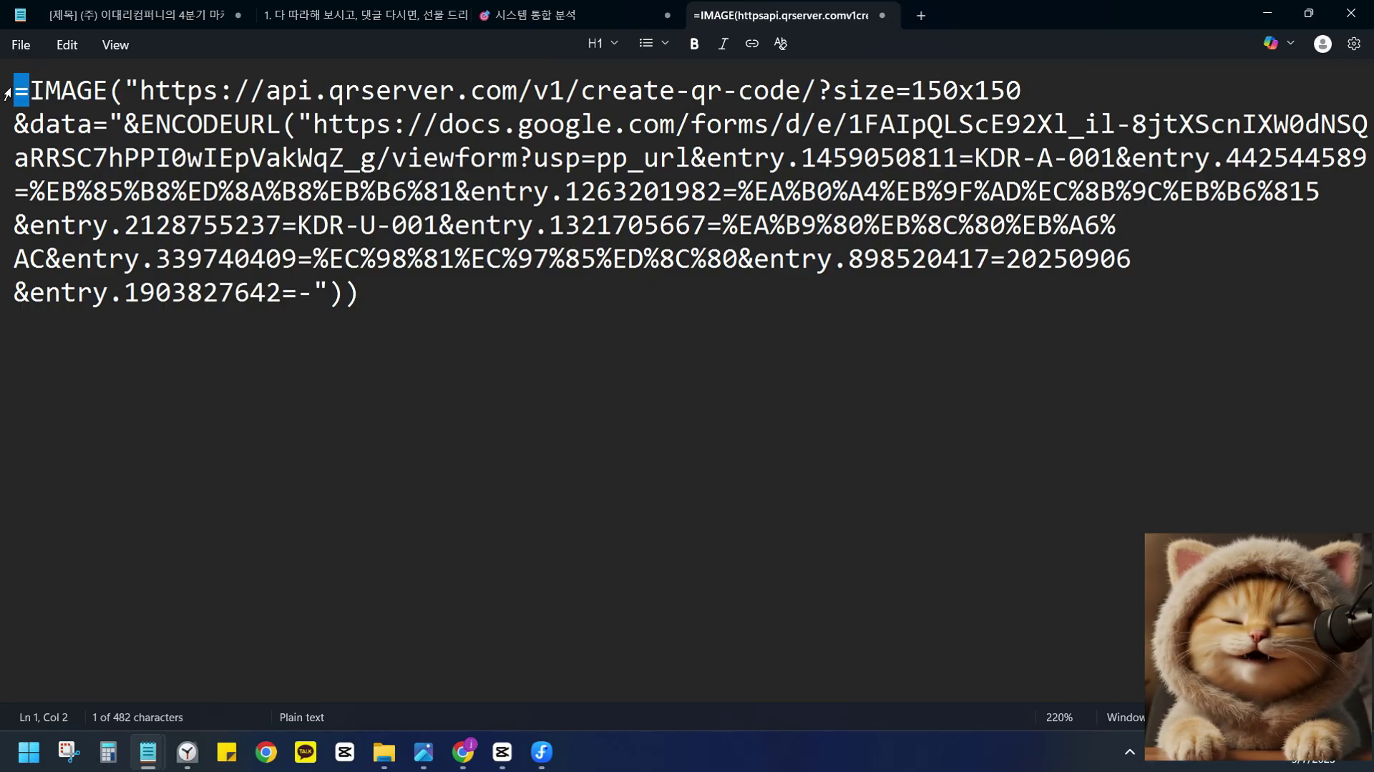
pyautogui.moveTo(25, 102); pyautogui.dragTo(111, 106)
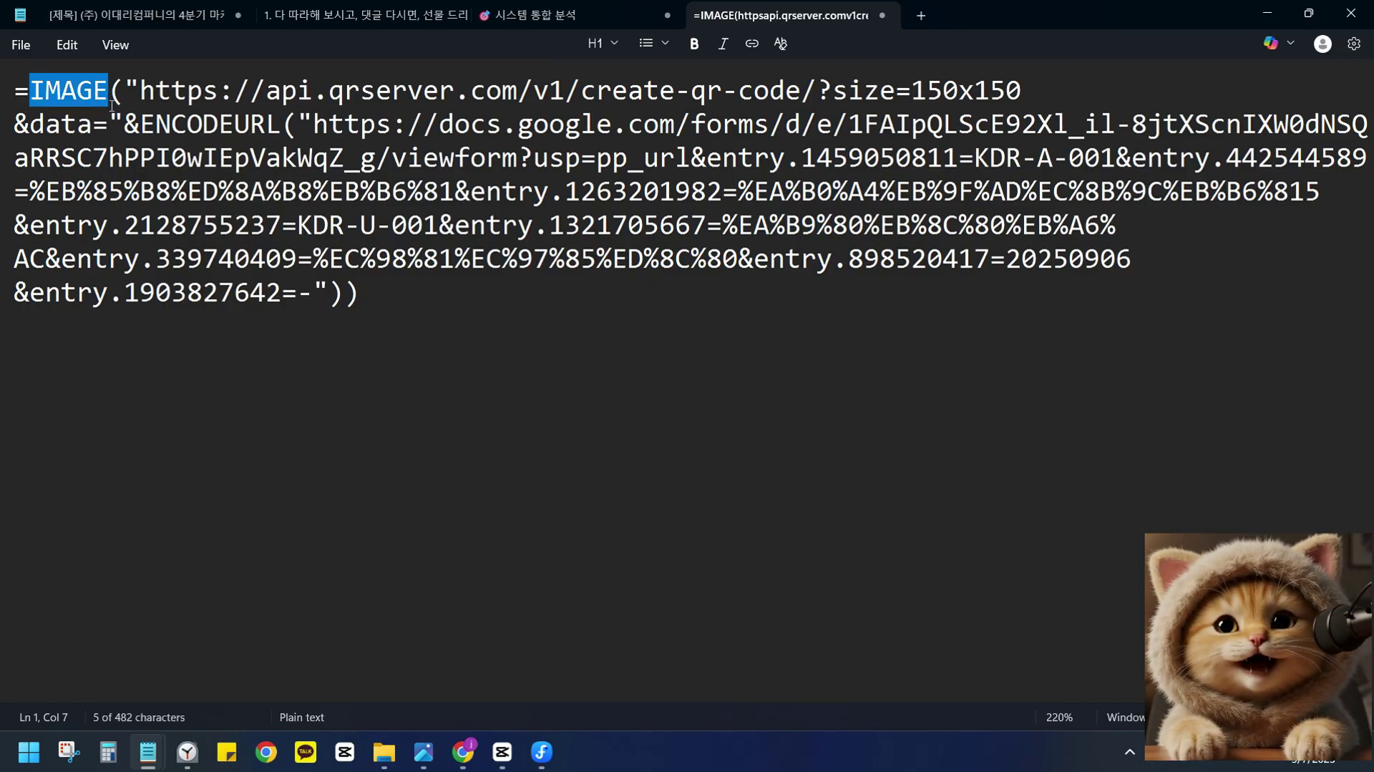
pyautogui.click(110, 109)
pyautogui.doubleClick(73, 102)
pyautogui.click(73, 103)
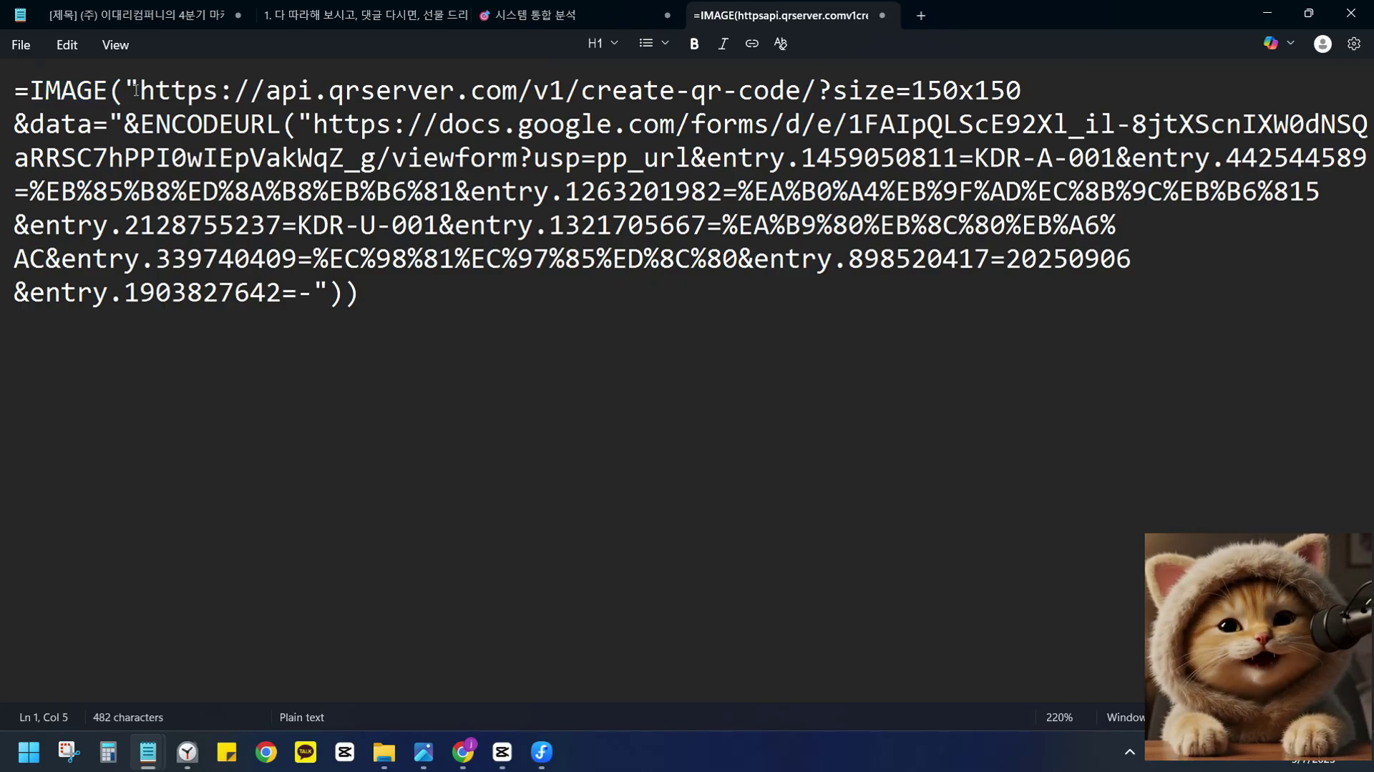
pyautogui.click(121, 89)
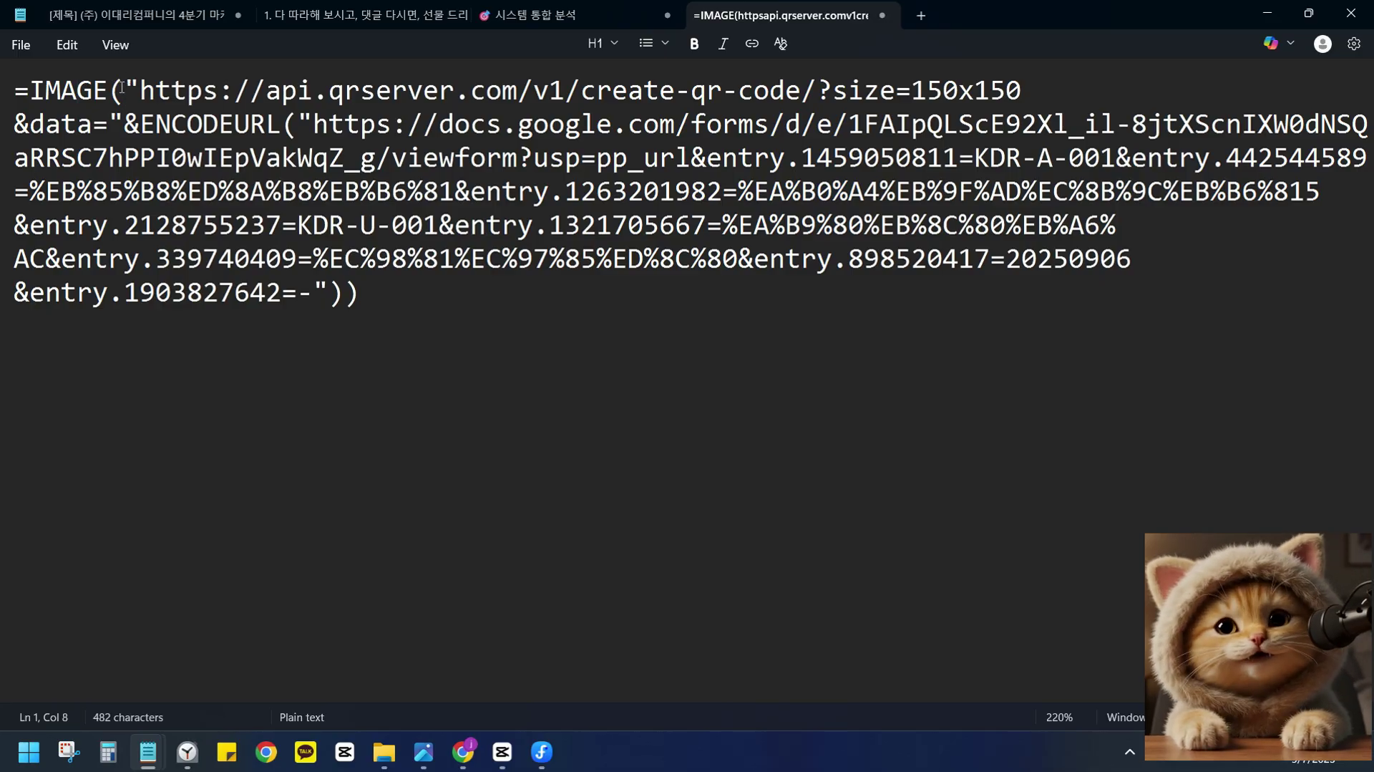
pyautogui.doubleClick(84, 97)
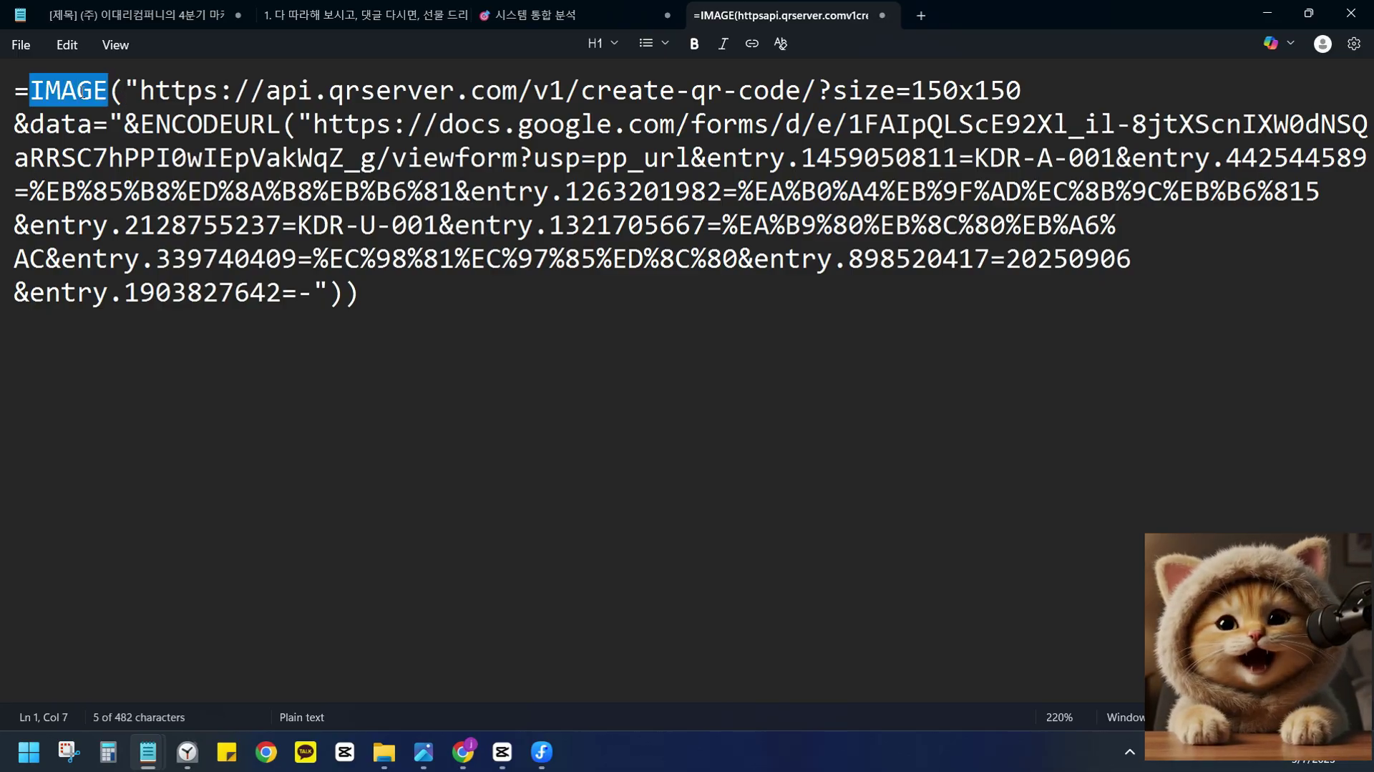
pyautogui.moveTo(107, 97); pyautogui.dragTo(116, 91)
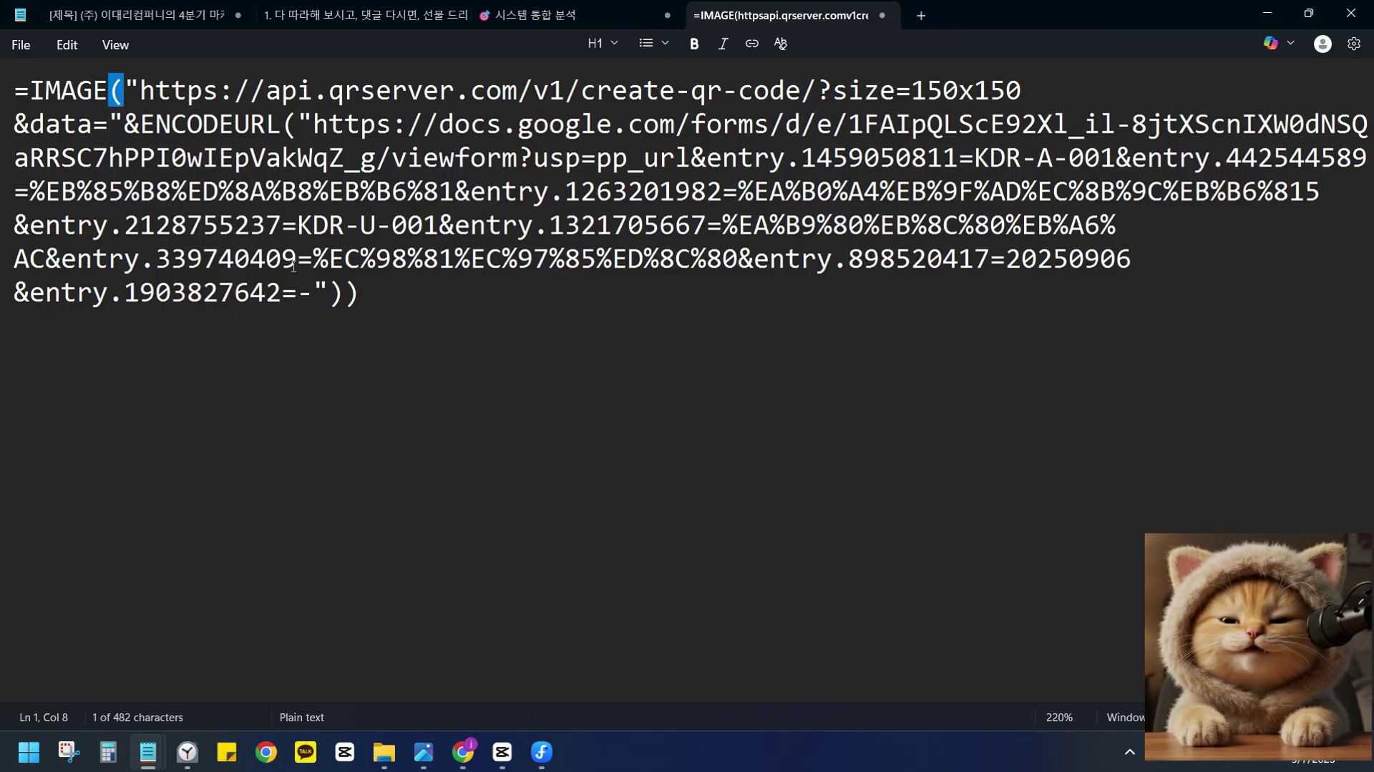
# Delete everything between the outer parentheses of the IMAGE formula in Notepad, leaving =IMAGE().
pyautogui.click(356, 292)
pyautogui.moveTo(368, 299); pyautogui.dragTo(129, 93)
pyautogui.click(357, 310)
pyautogui.click(341, 294)
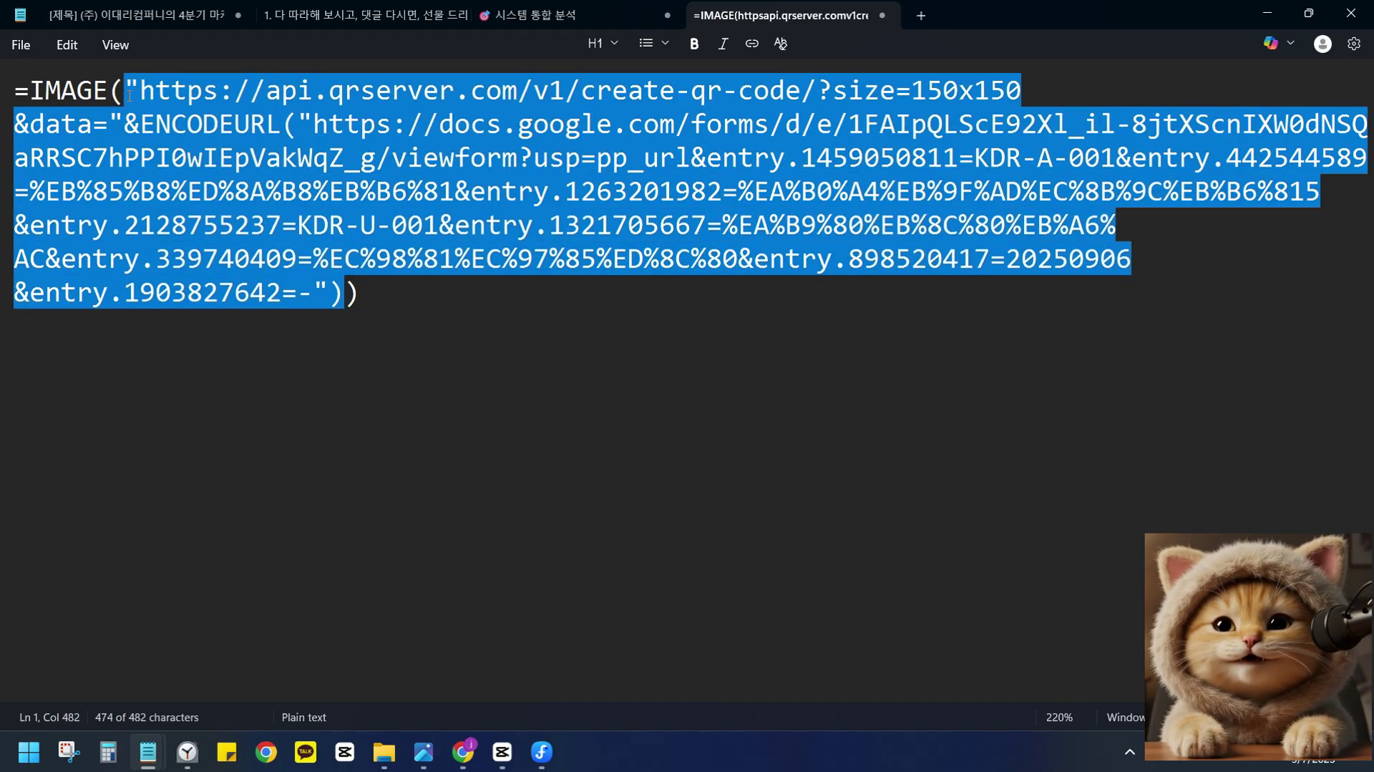
pyautogui.press('BackSpace')
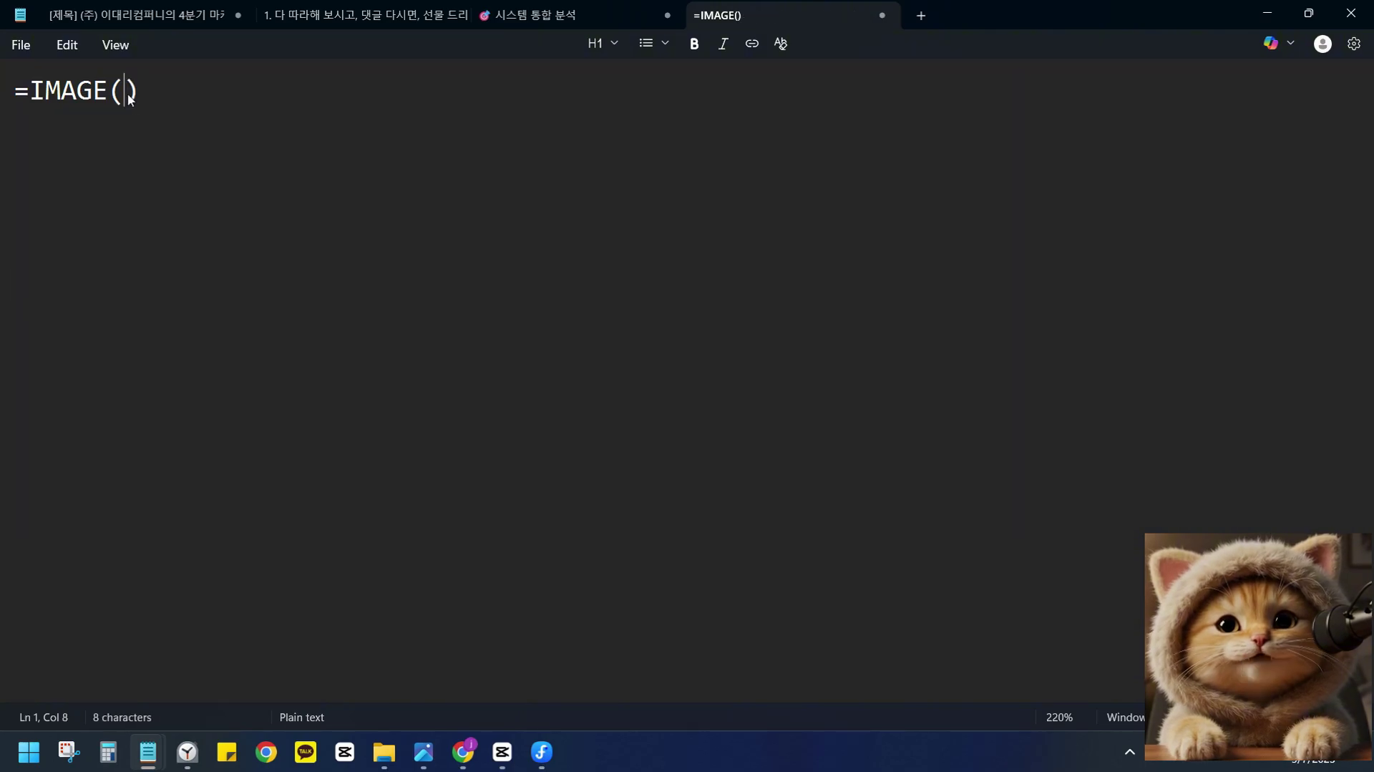
# Paste the removed IMAGE arguments below =IMAGE() in Notepad, leaving a blank line between them.
pyautogui.click(227, 184)
pyautogui.press('Return')
pyautogui.press('Return')
pyautogui.hotkey('ctrl', 'v')
pyautogui.moveTo(169, 113); pyautogui.dragTo(175, 69)
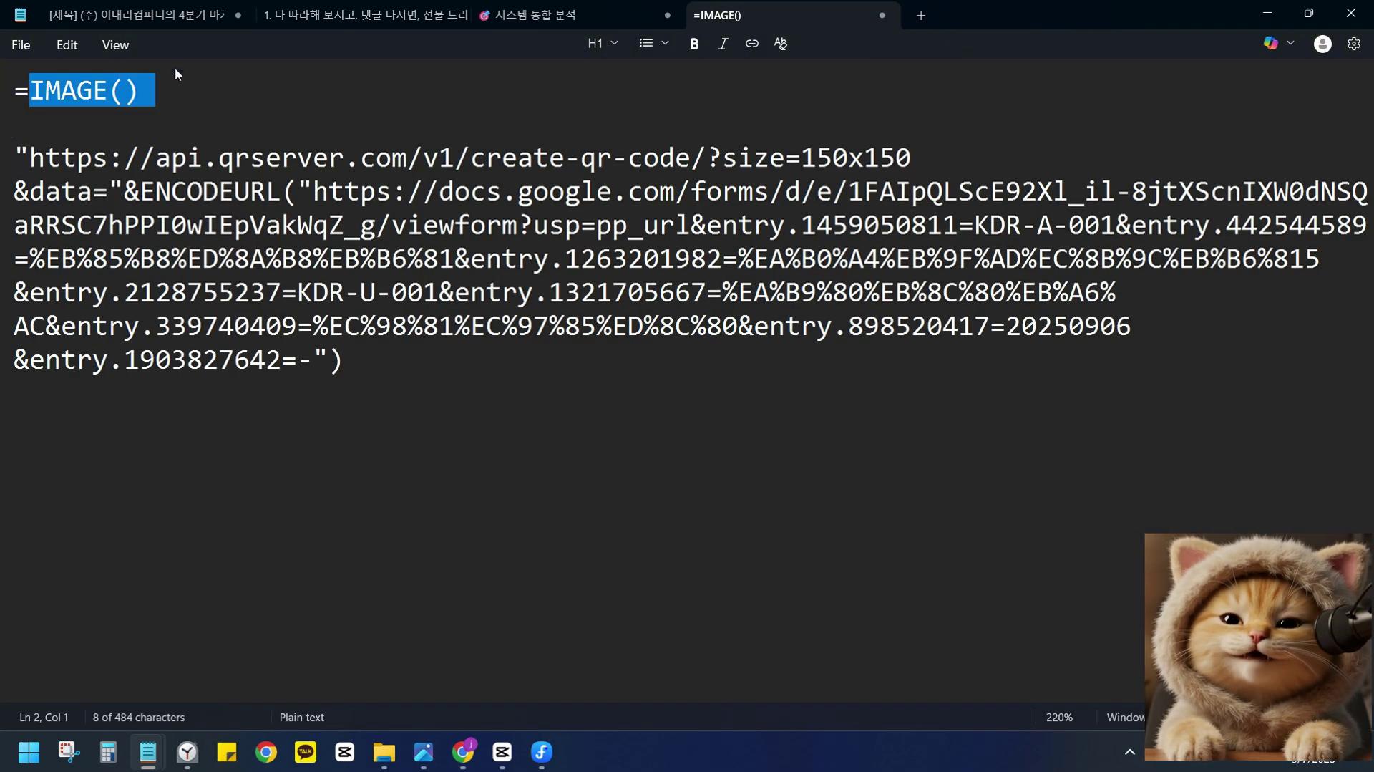
pyautogui.doubleClick(1055, 18)
pyautogui.click(1309, 14)
pyautogui.click(502, 225)
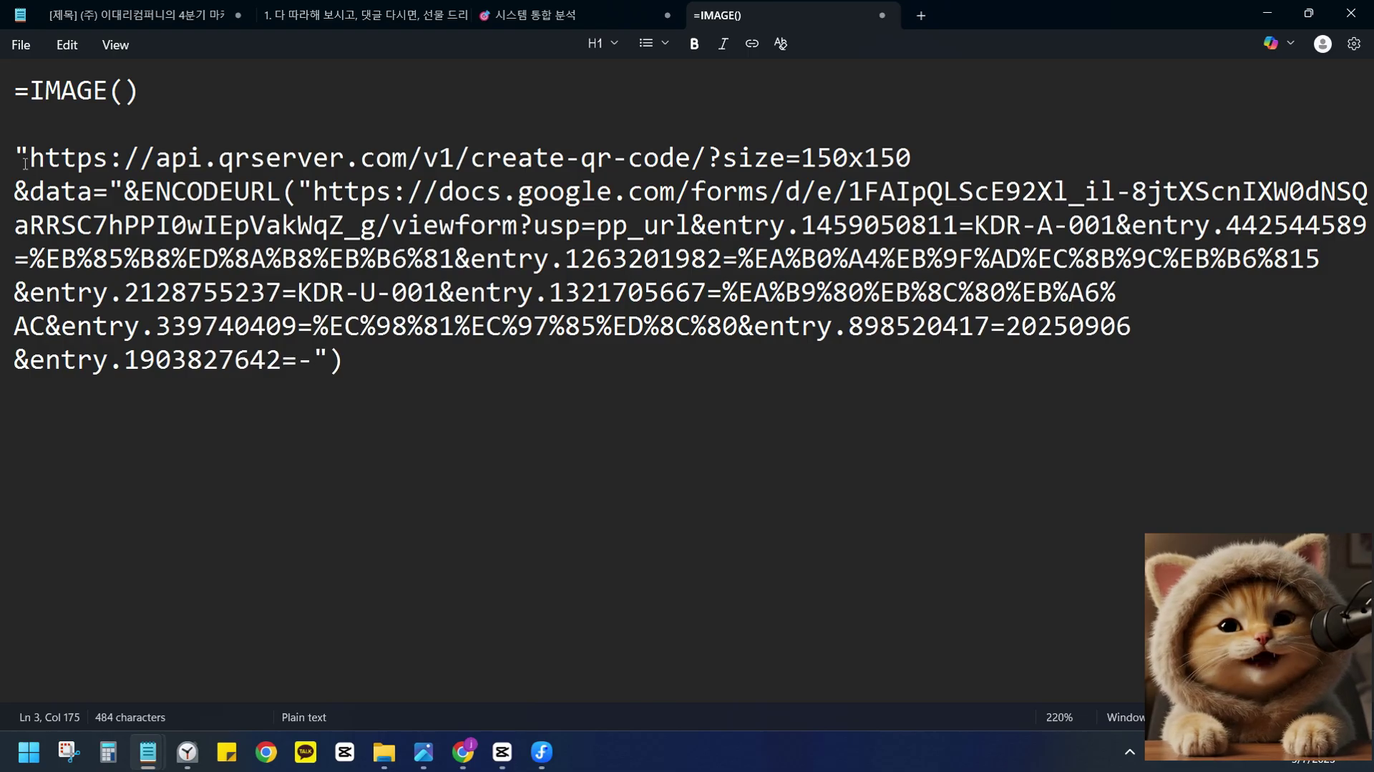
# Examine the pasted argument text, focusing on the quoted QR server URL from its opening to its closing quotation mark.
pyautogui.moveTo(16, 157); pyautogui.dragTo(340, 386)
pyautogui.click(345, 402)
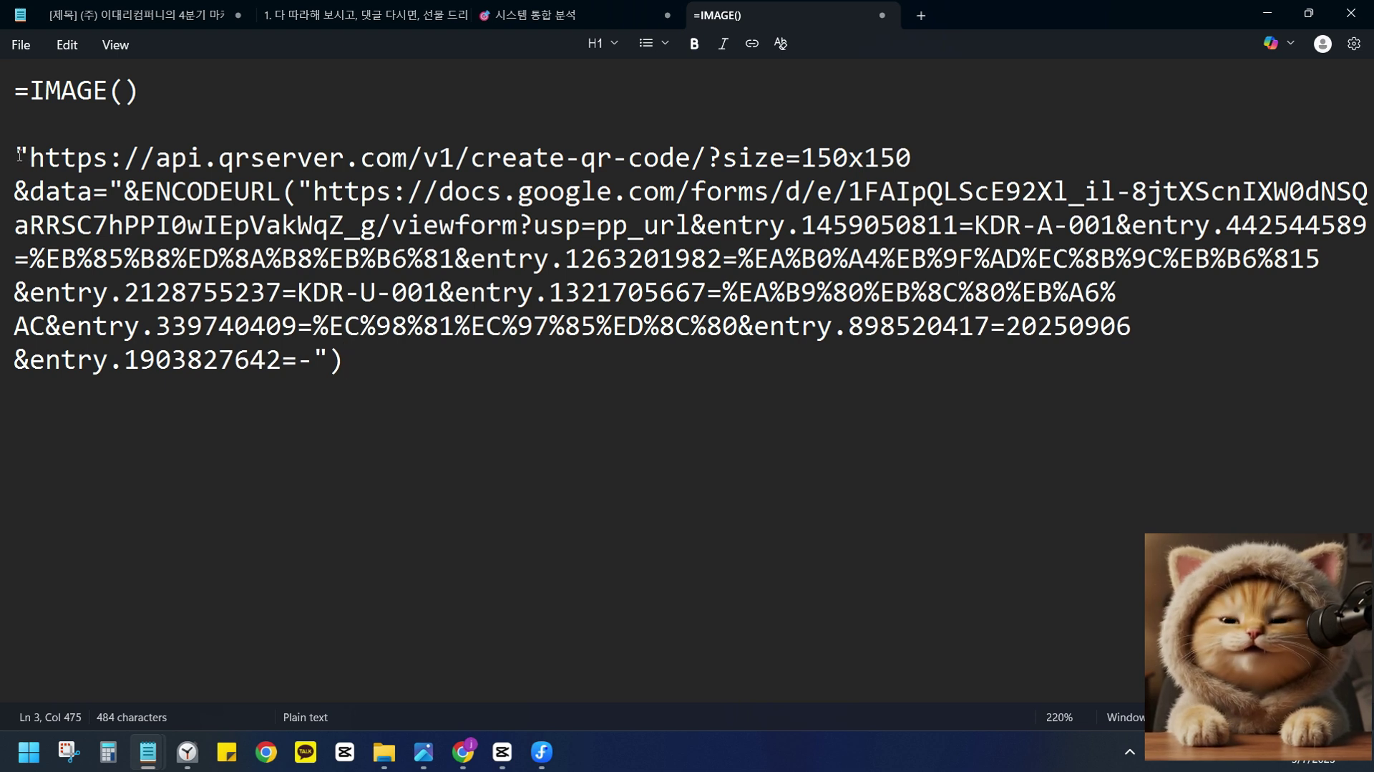
pyautogui.moveTo(16, 158); pyautogui.dragTo(33, 152)
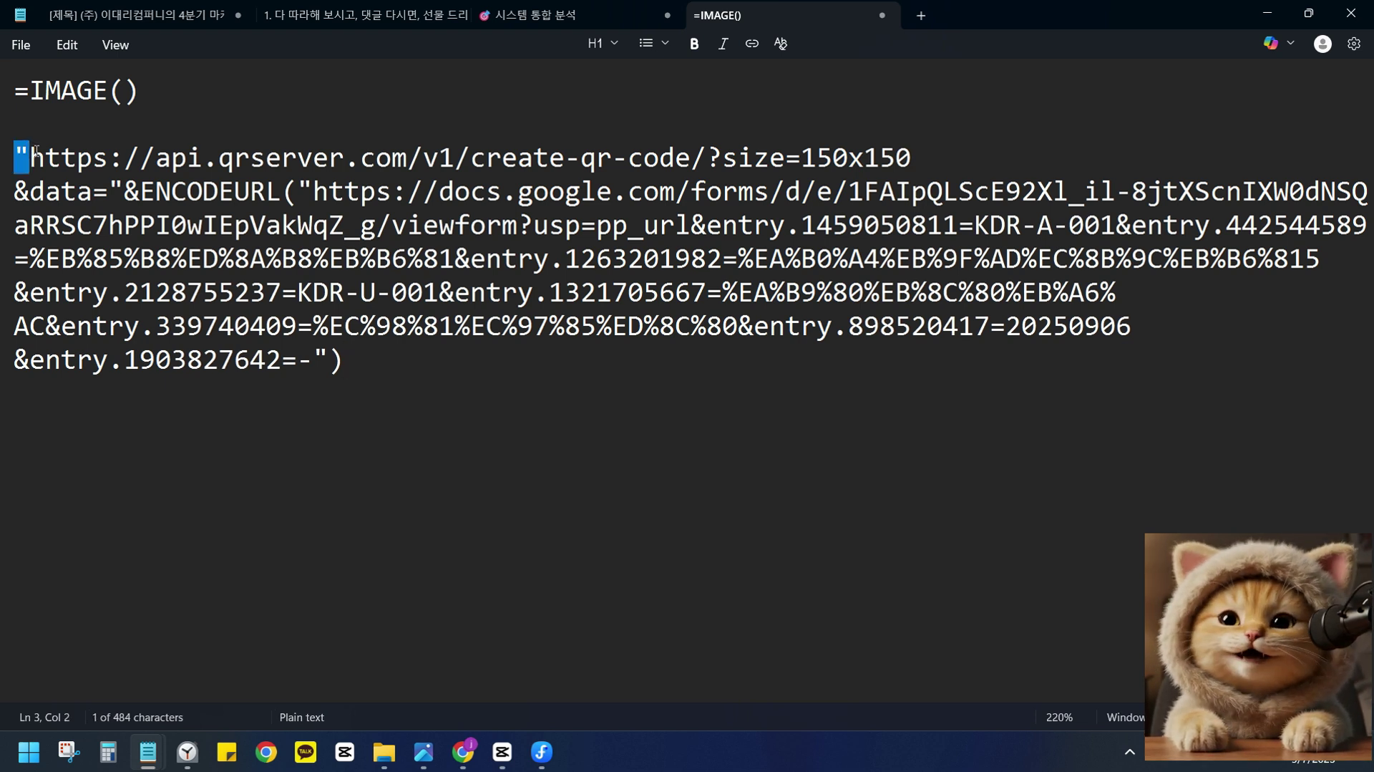
pyautogui.keyDown('shift'); pyautogui.click(112, 194); pyautogui.keyUp('shift')
pyautogui.click(112, 193)
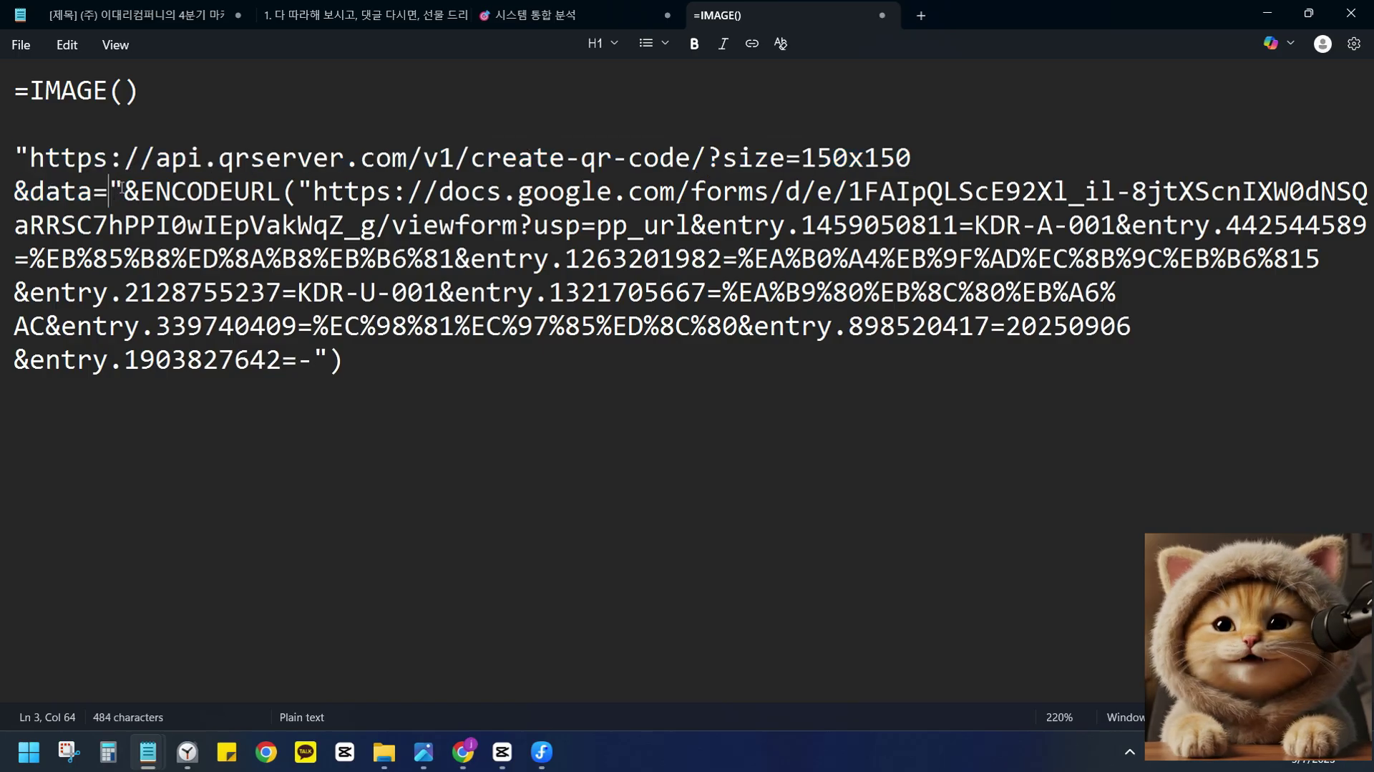
pyautogui.hotkey('shift', 'Right')
pyautogui.click(111, 196)
pyautogui.moveTo(123, 193); pyautogui.dragTo(17, 156)
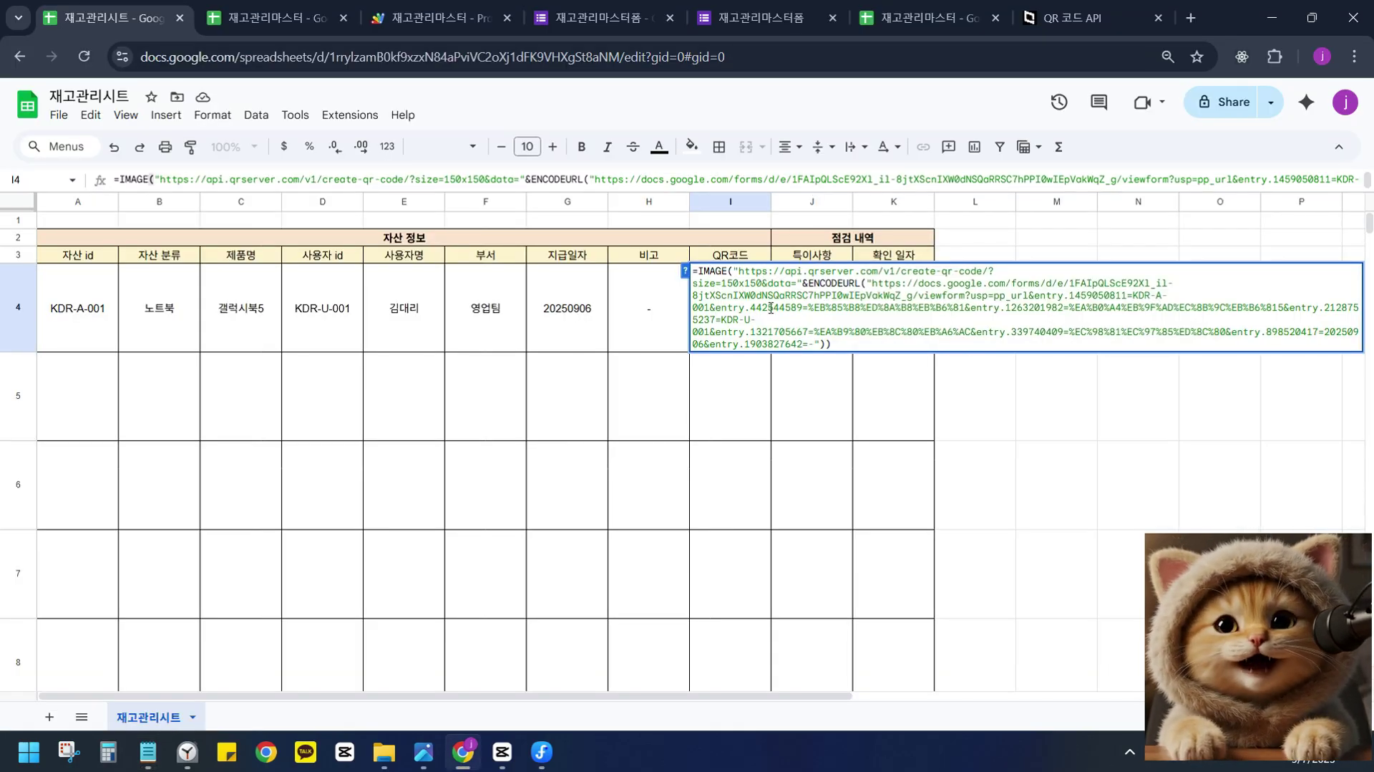
# Switch to the 재고관리시트 spreadsheet, start an =IMAGE( formula in cell I5 and expand the function's help.
pyautogui.doubleClick(717, 272)
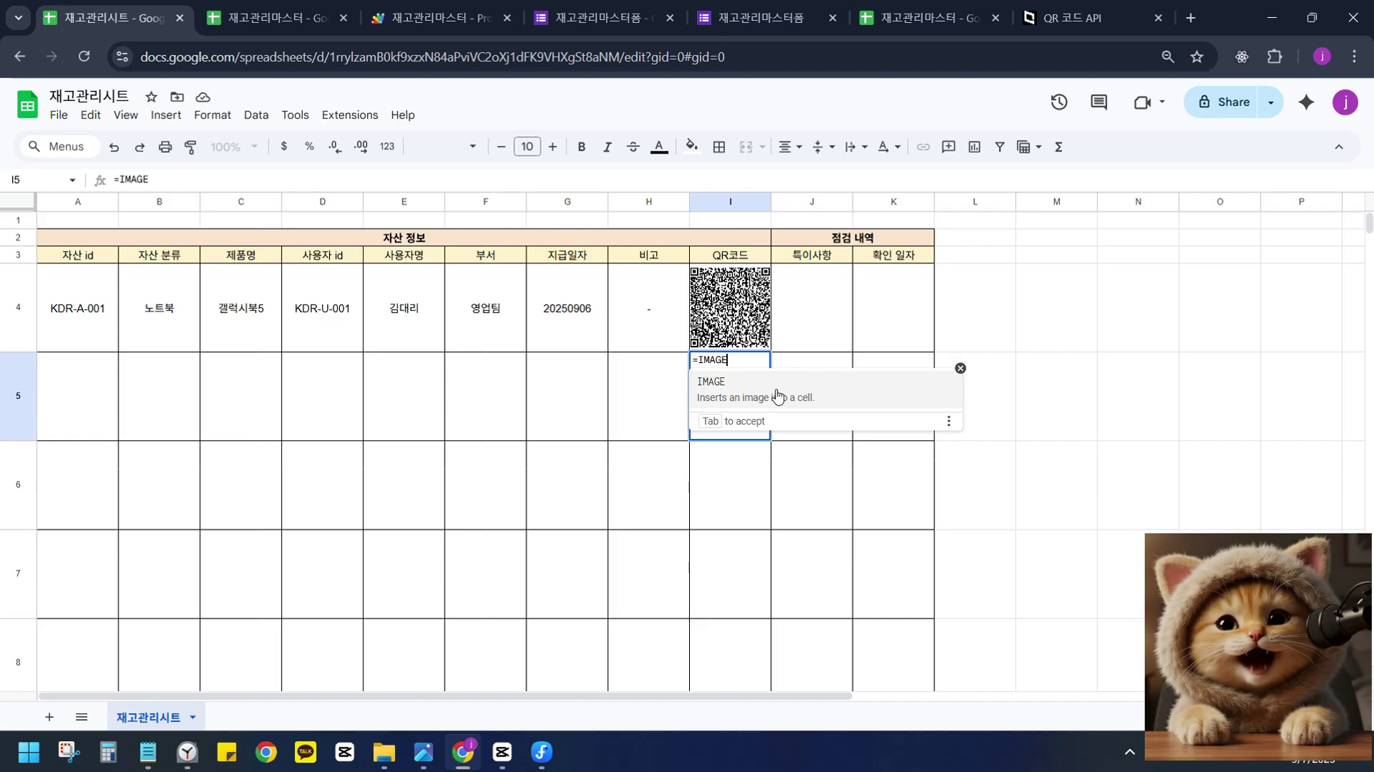
pyautogui.write('(')
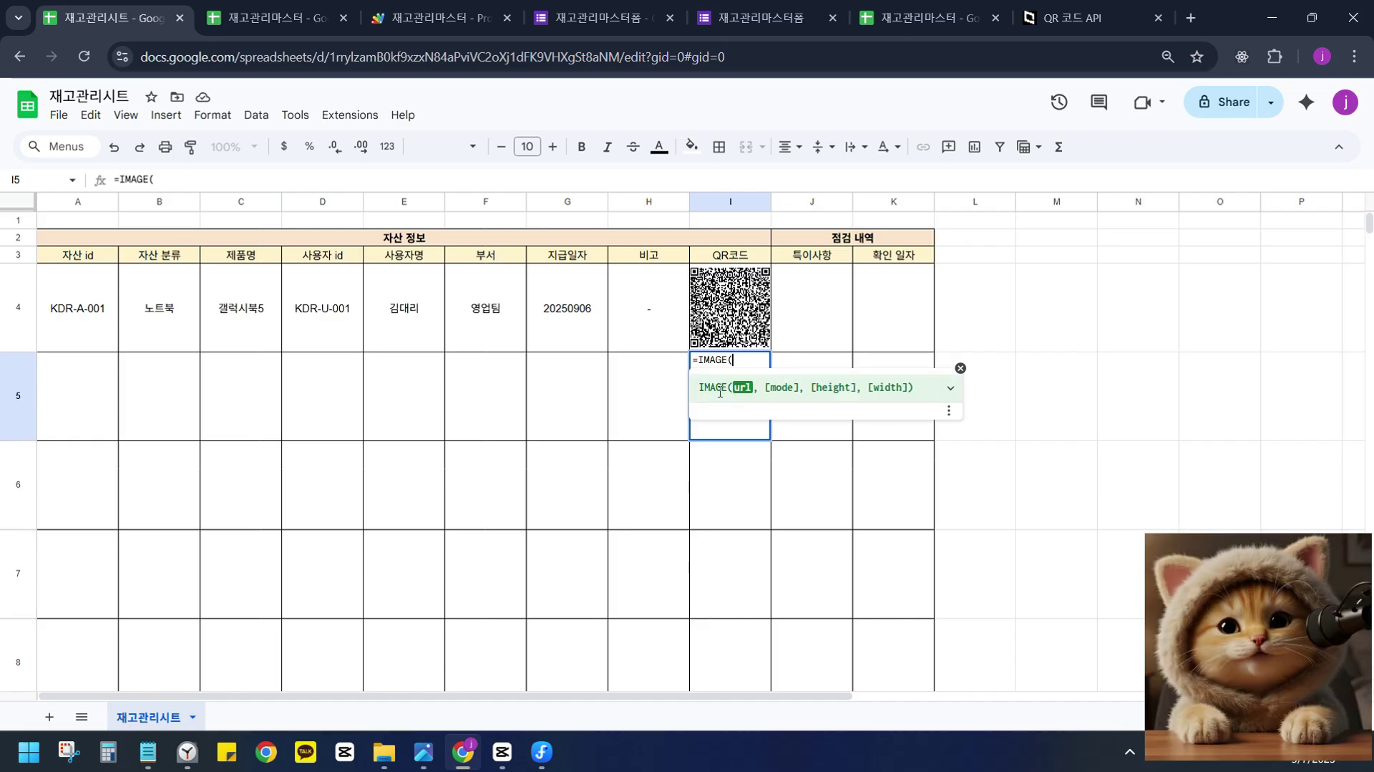
pyautogui.click(721, 391)
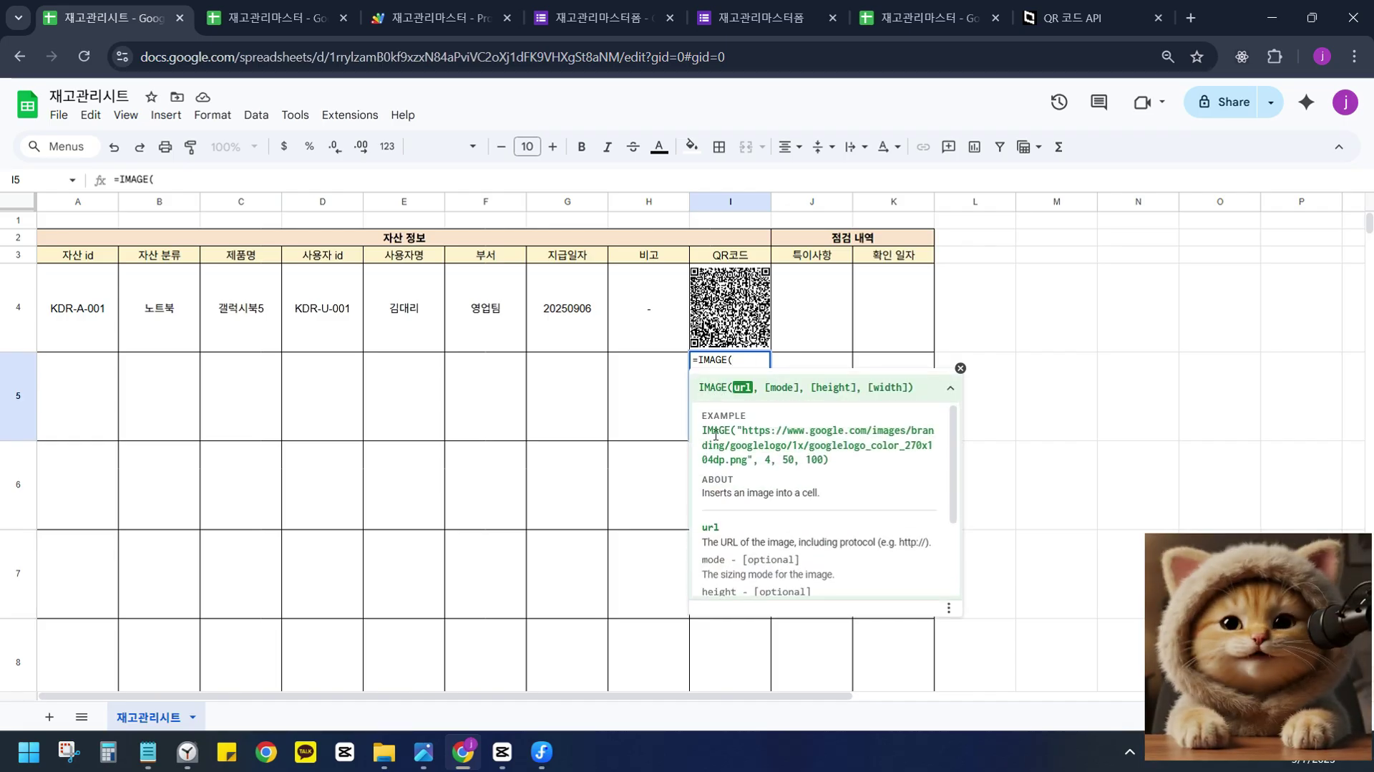
# Examine the IMAGE function's syntax, comparing the url argument with the bracketed mode, height and width arguments.
pyautogui.click(746, 385)
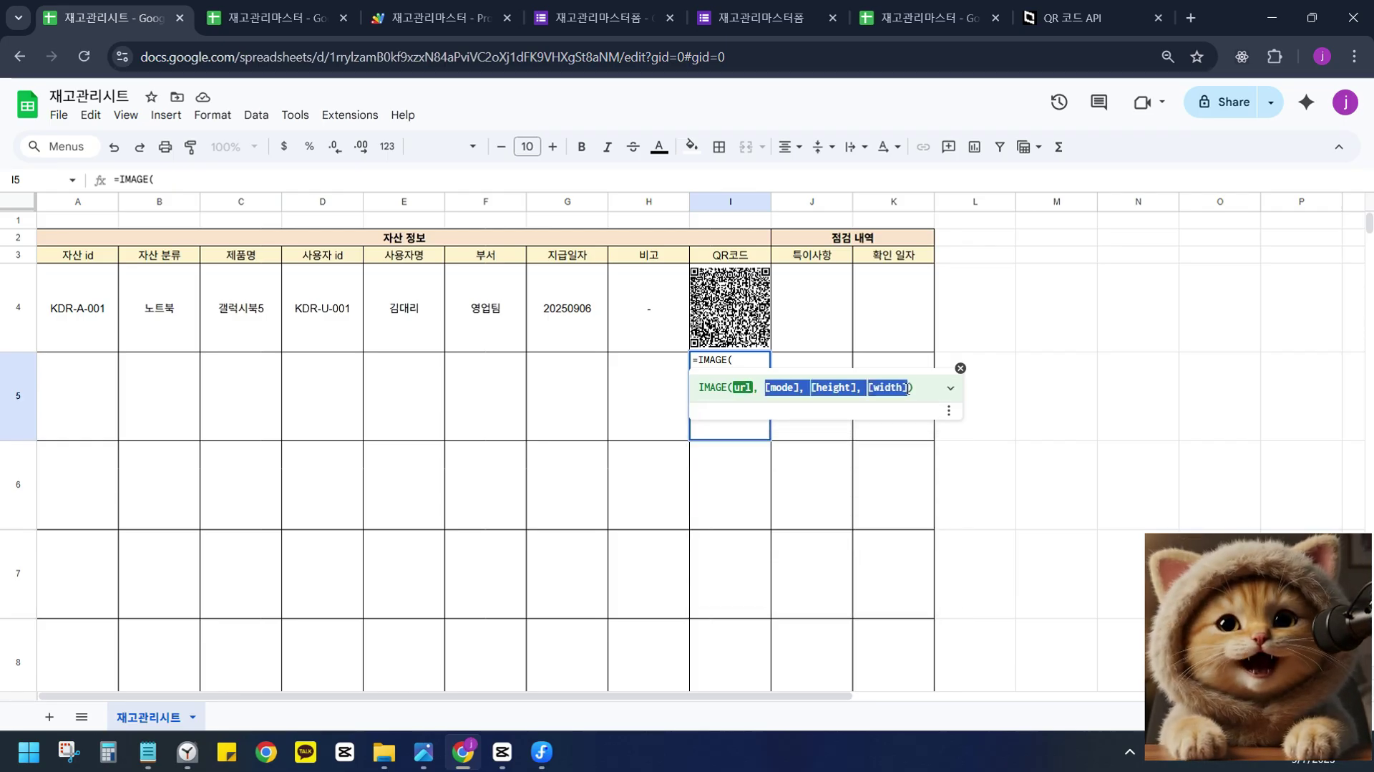
pyautogui.click(788, 390)
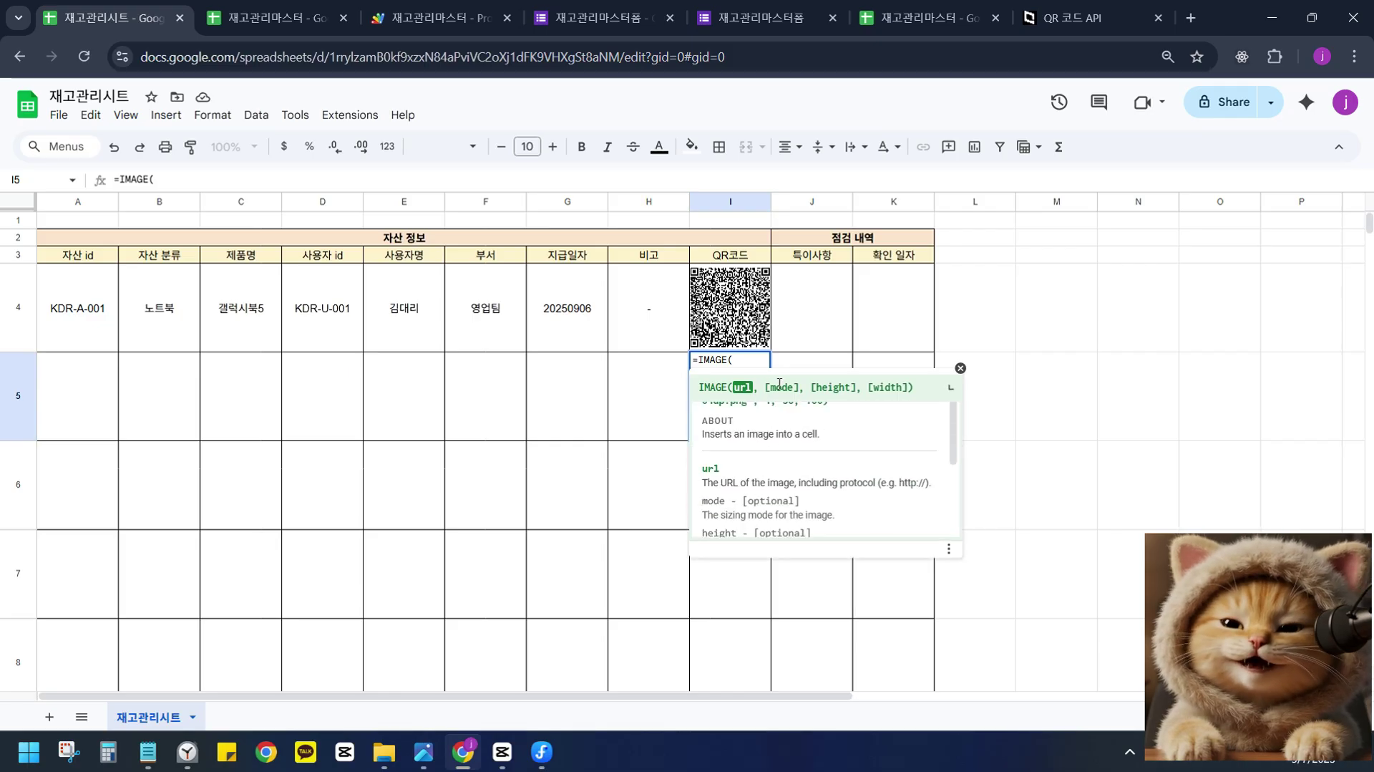
pyautogui.click(738, 389)
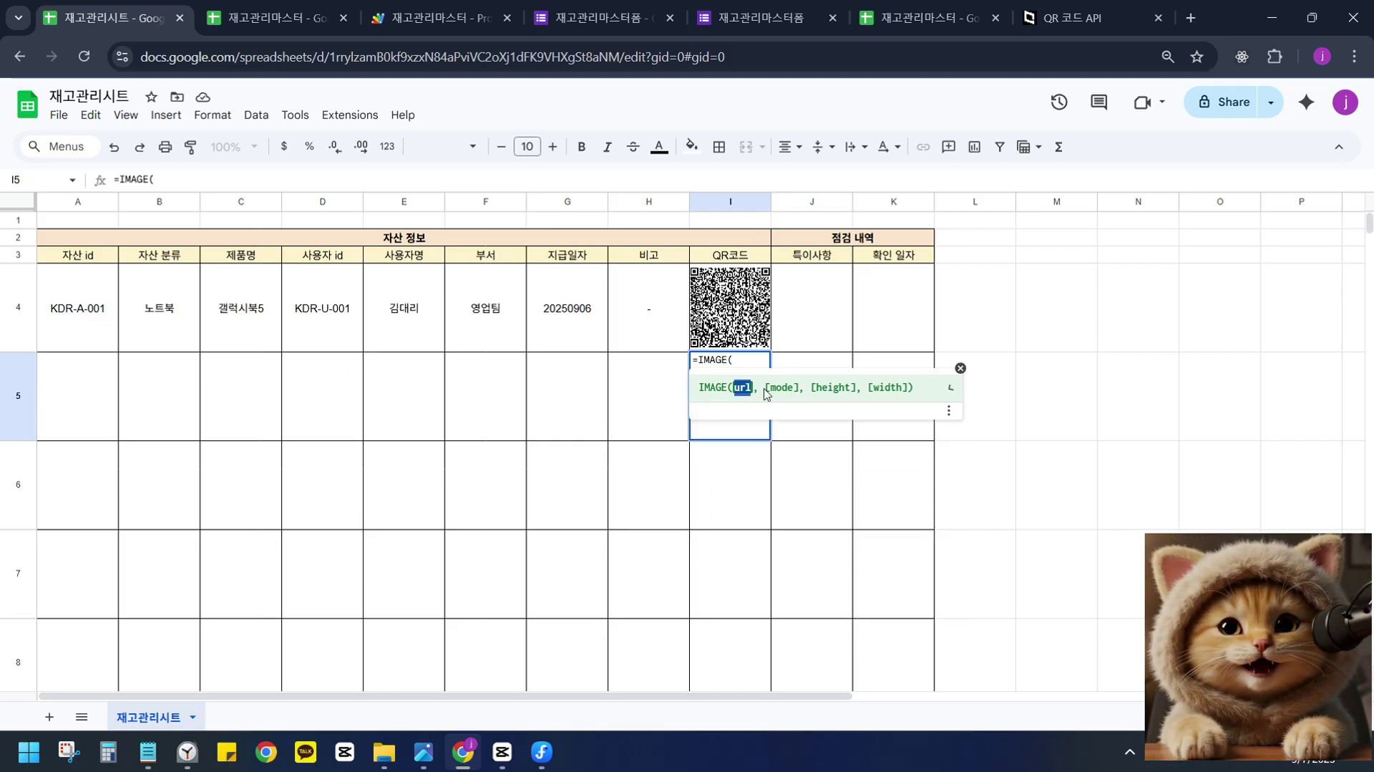
pyautogui.moveTo(773, 385); pyautogui.dragTo(911, 388)
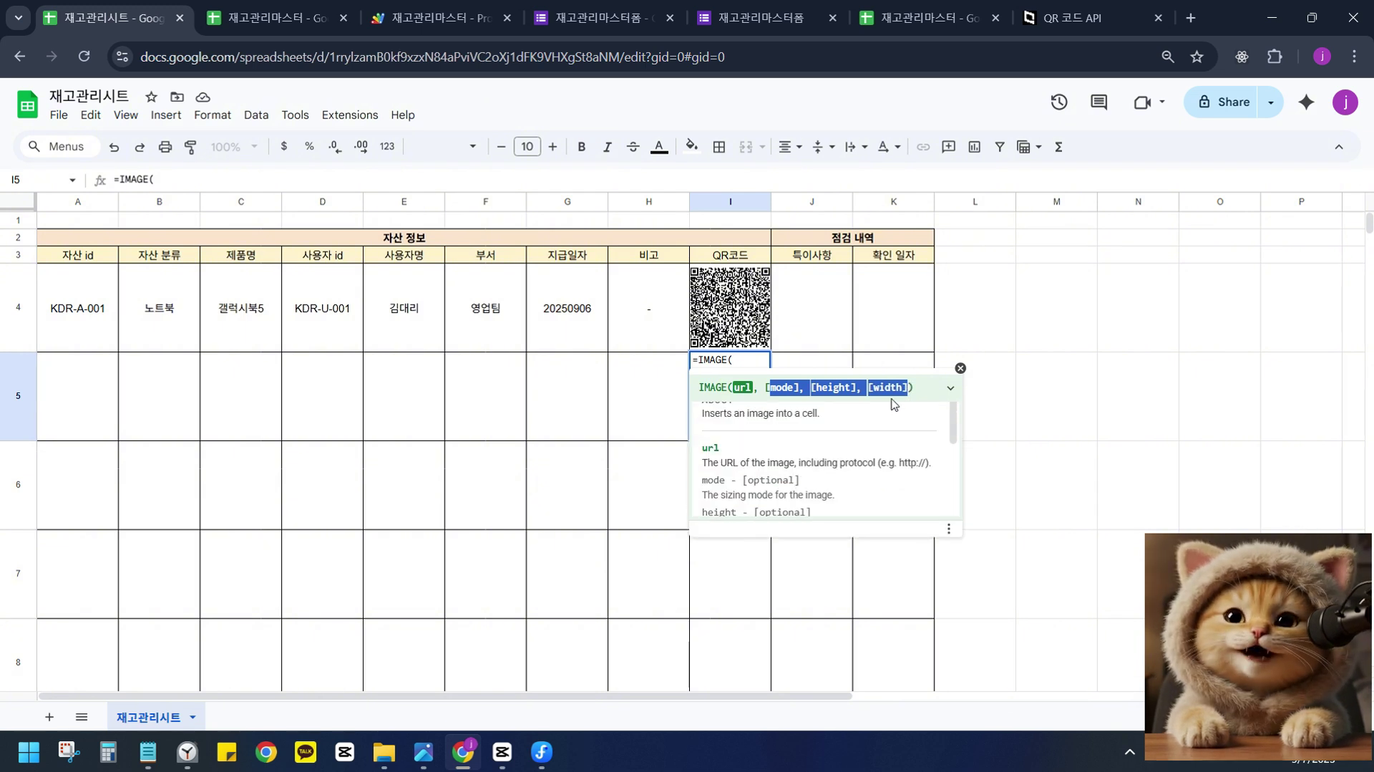
pyautogui.click(737, 394)
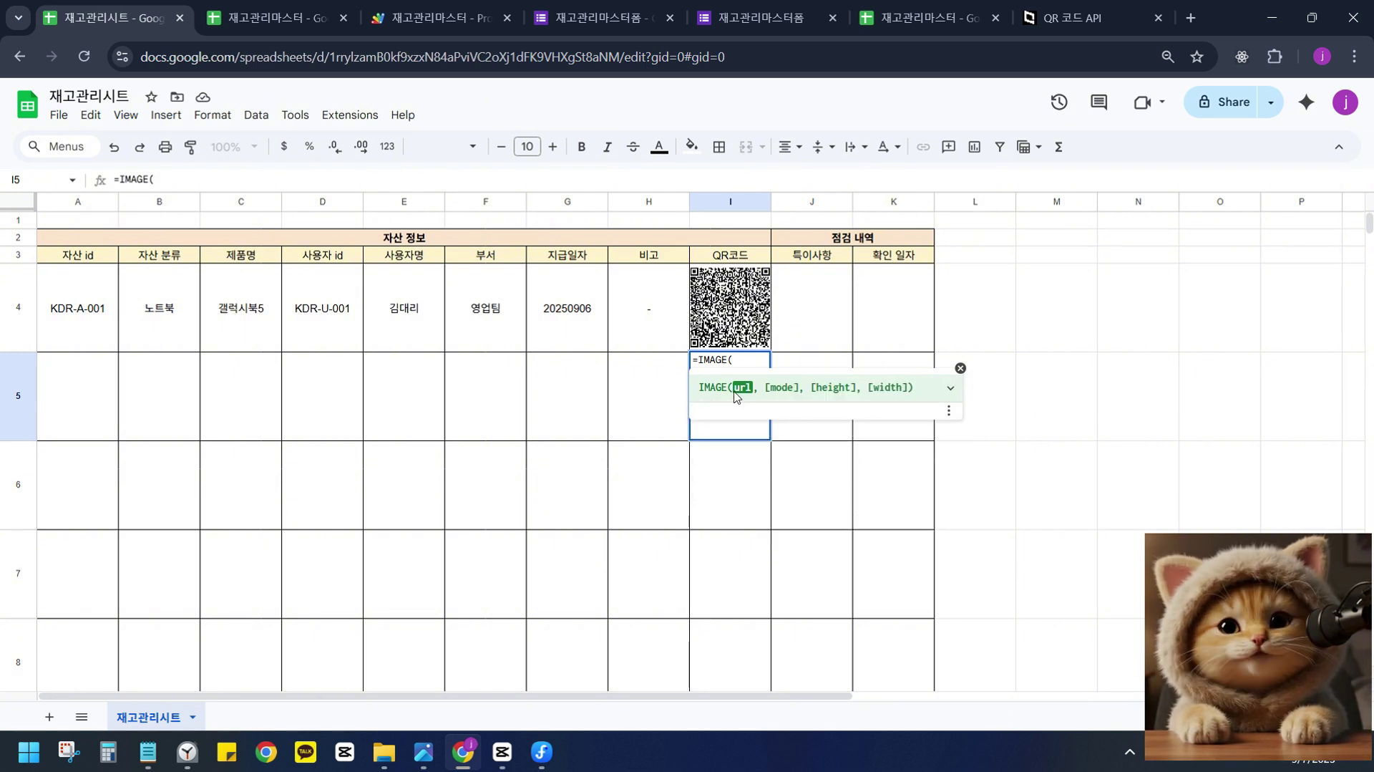
pyautogui.moveTo(754, 386); pyautogui.dragTo(907, 392)
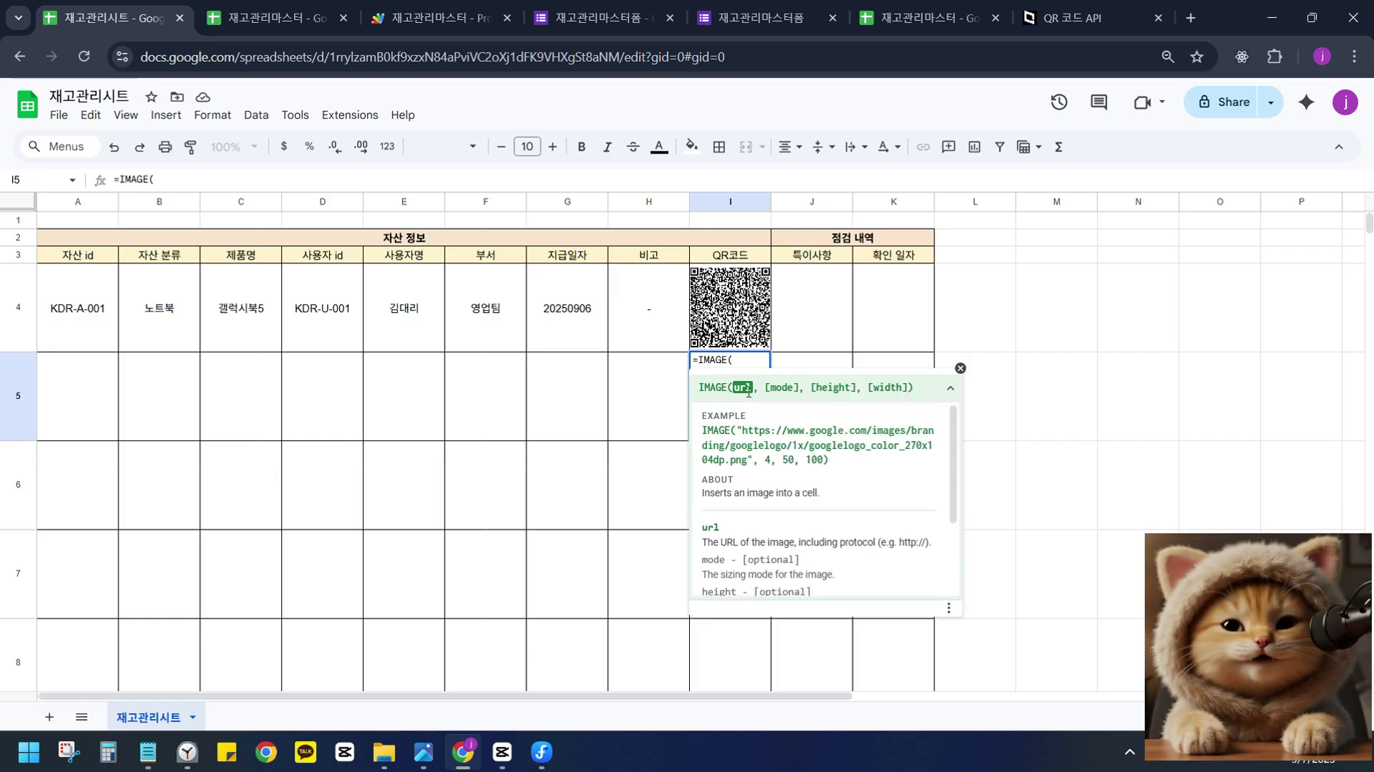
pyautogui.moveTo(770, 391); pyautogui.dragTo(910, 399)
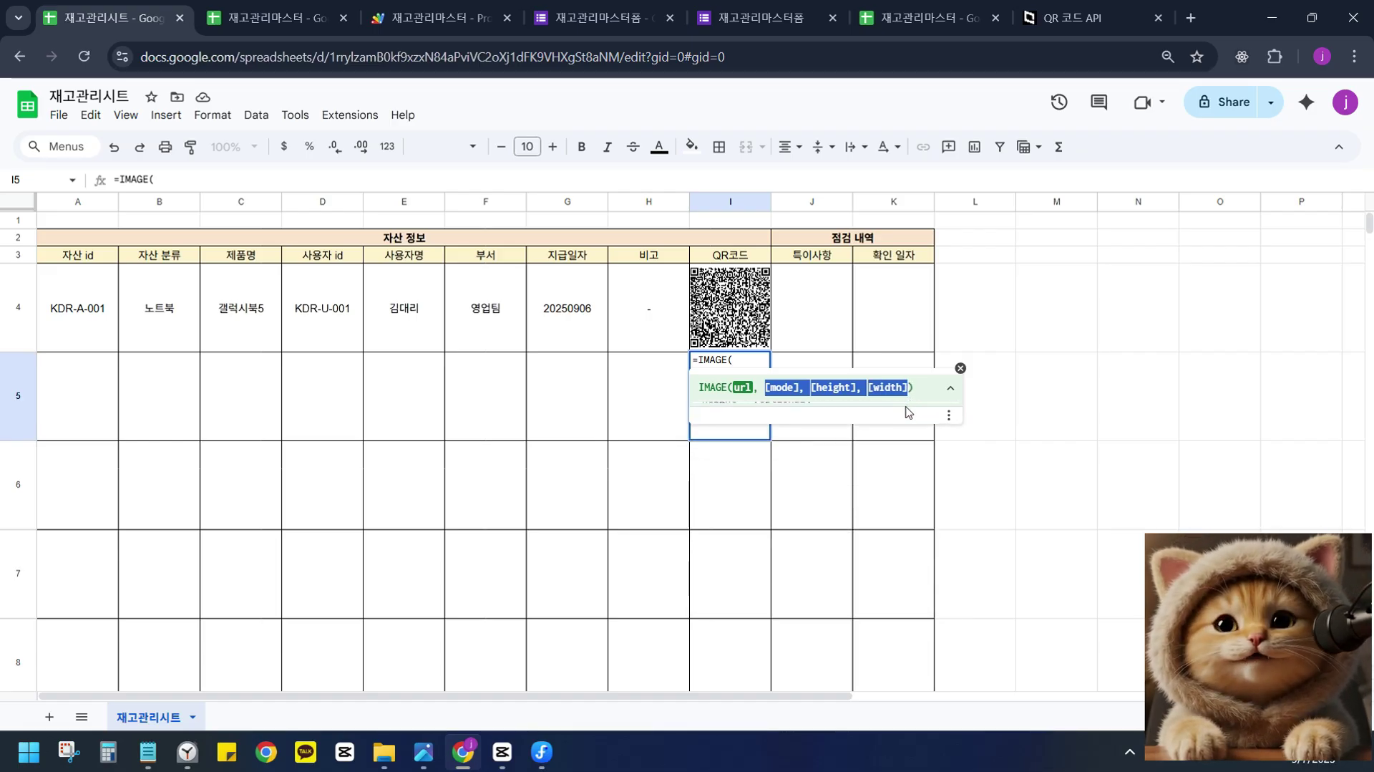
pyautogui.click(950, 393)
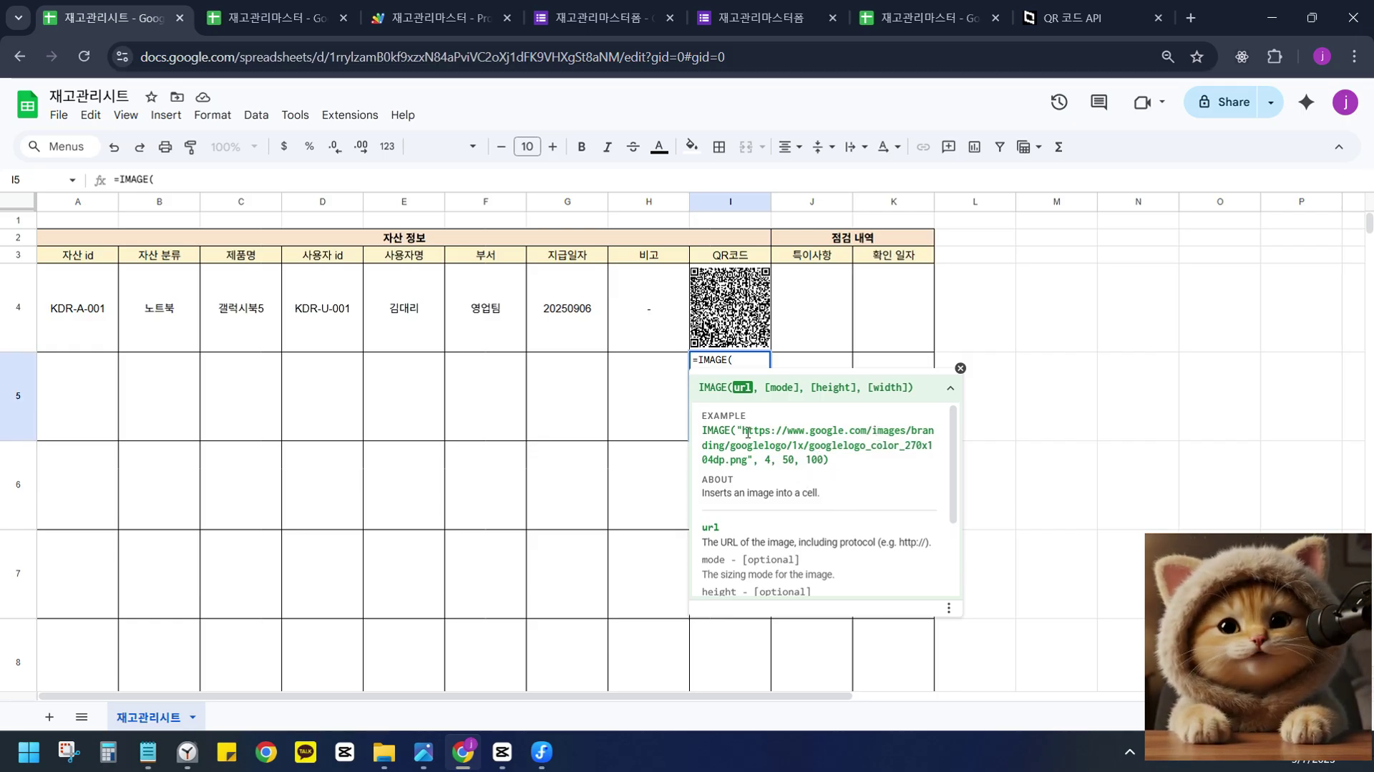
# Examine the quoted image URL in the IMAGE function's example and the description of what the function does.
pyautogui.moveTo(736, 430); pyautogui.dragTo(754, 472)
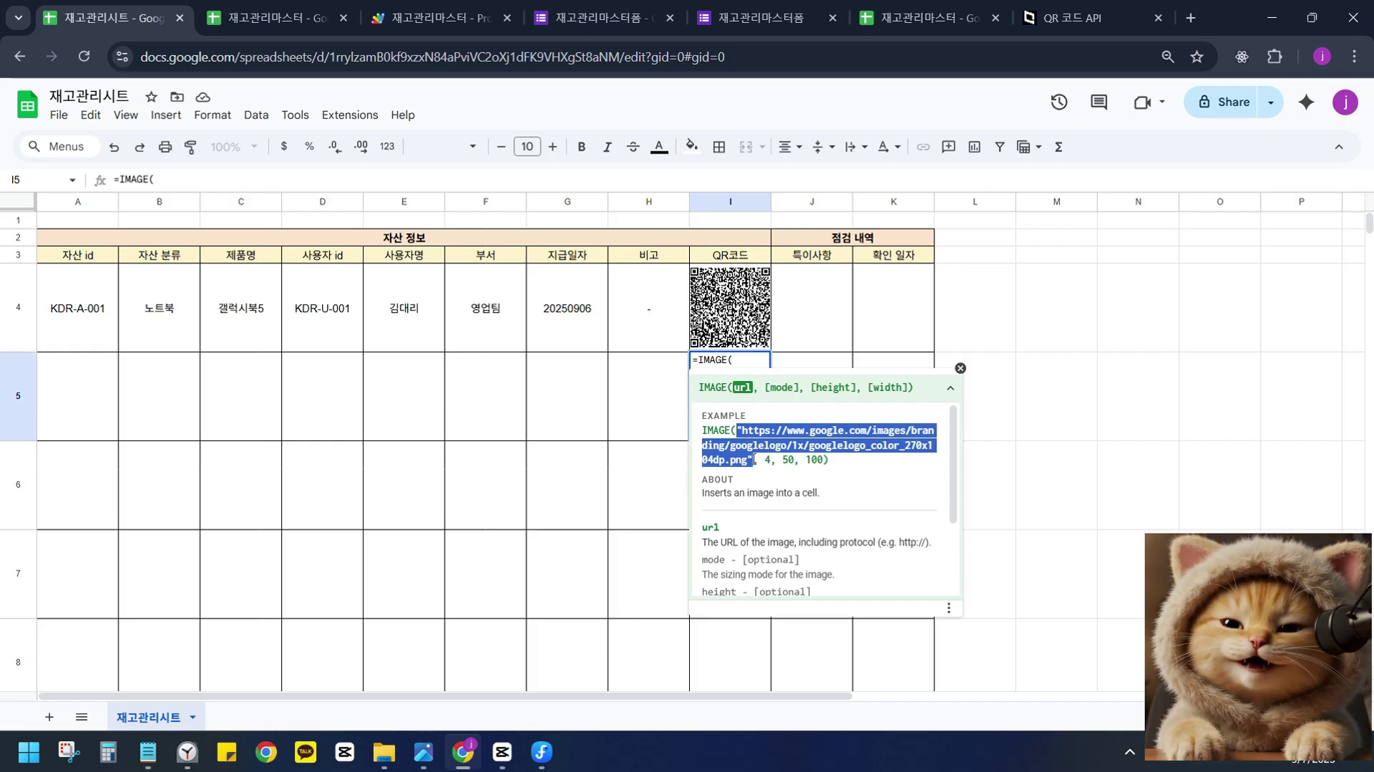
pyautogui.click(754, 460)
pyautogui.moveTo(755, 460); pyautogui.dragTo(733, 430)
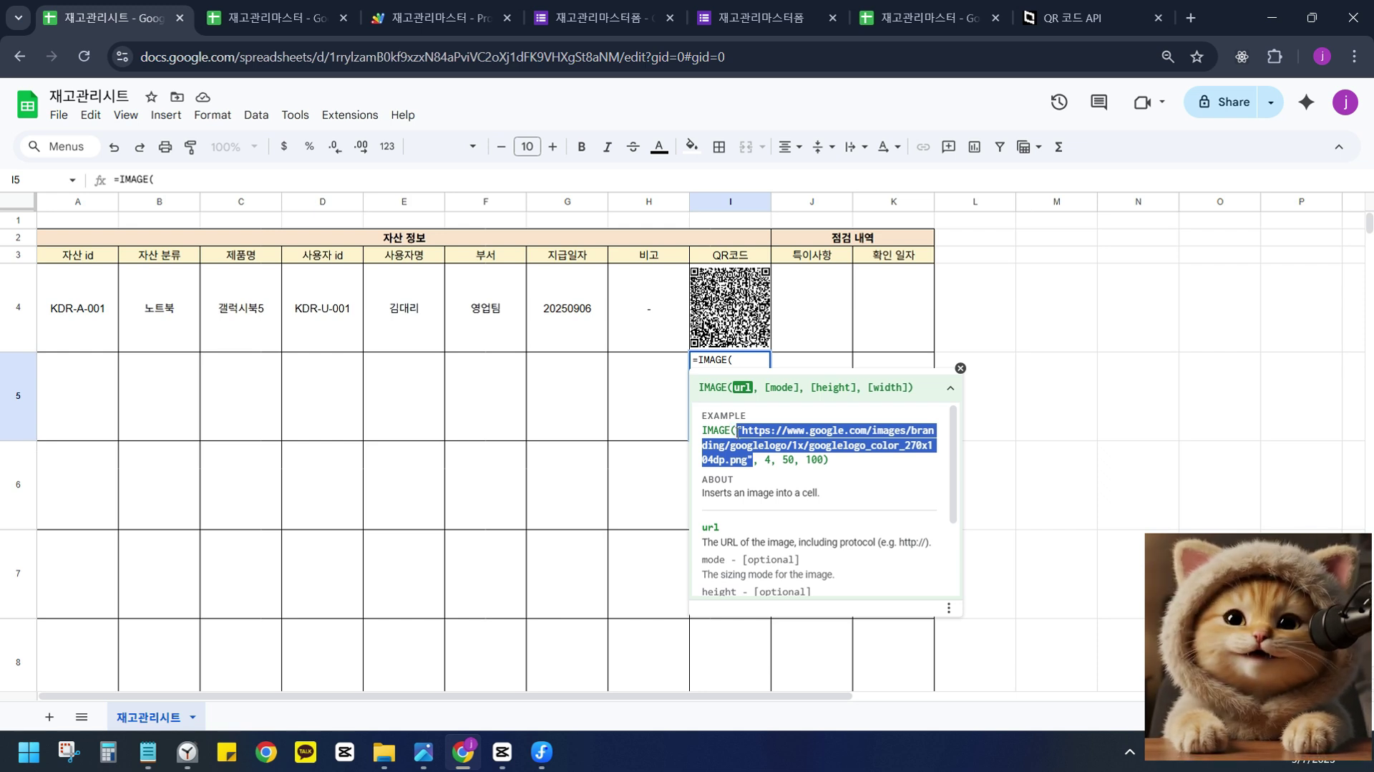
pyautogui.click(738, 464)
pyautogui.tripleClick(713, 497)
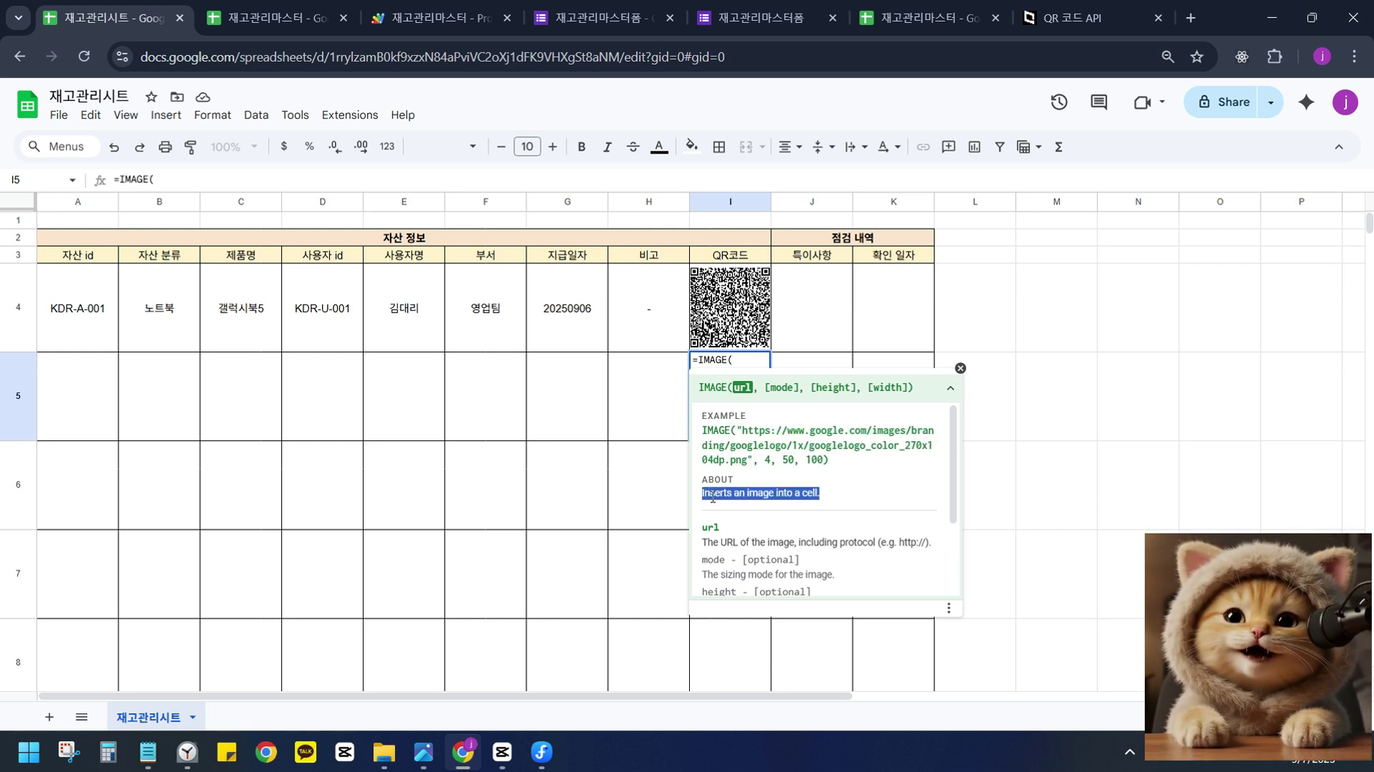
pyautogui.click(713, 497)
pyautogui.moveTo(819, 493); pyautogui.dragTo(789, 495)
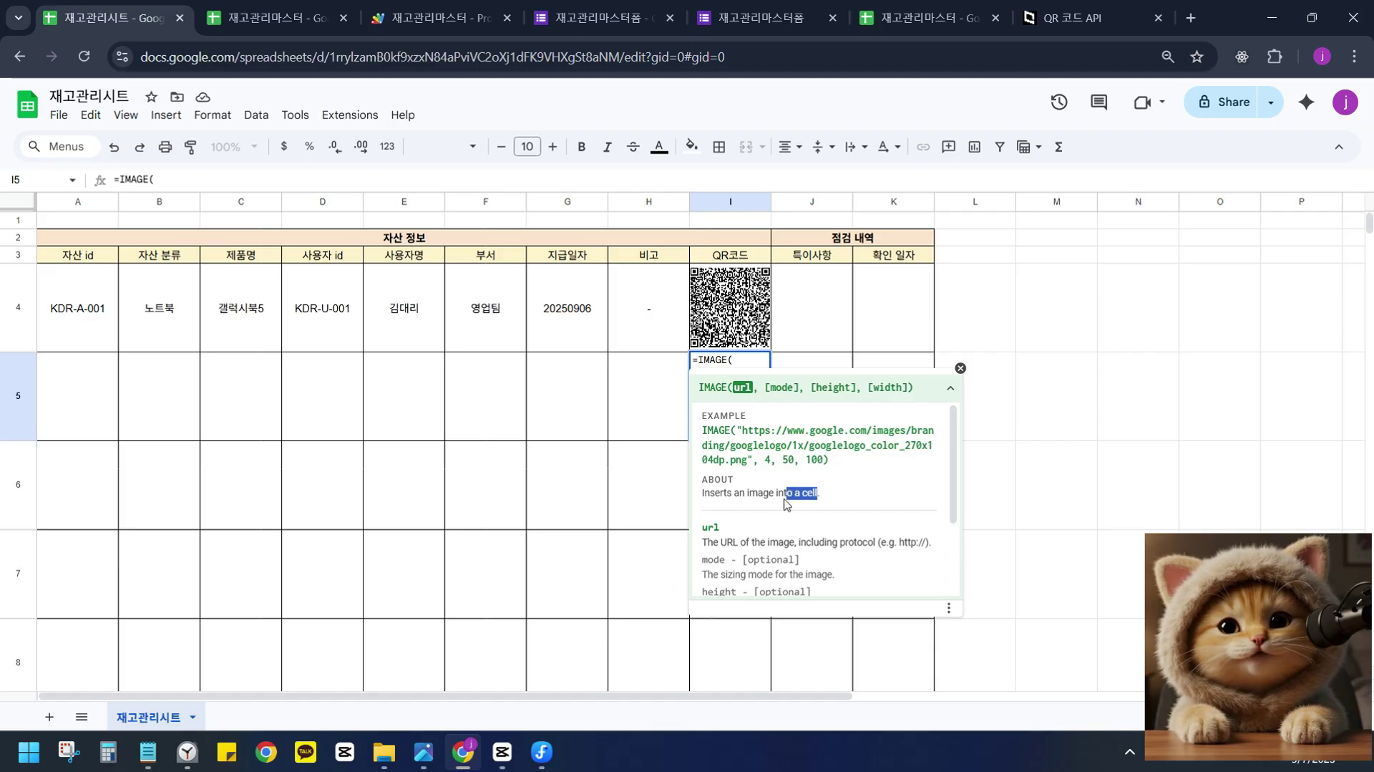
pyautogui.click(829, 494)
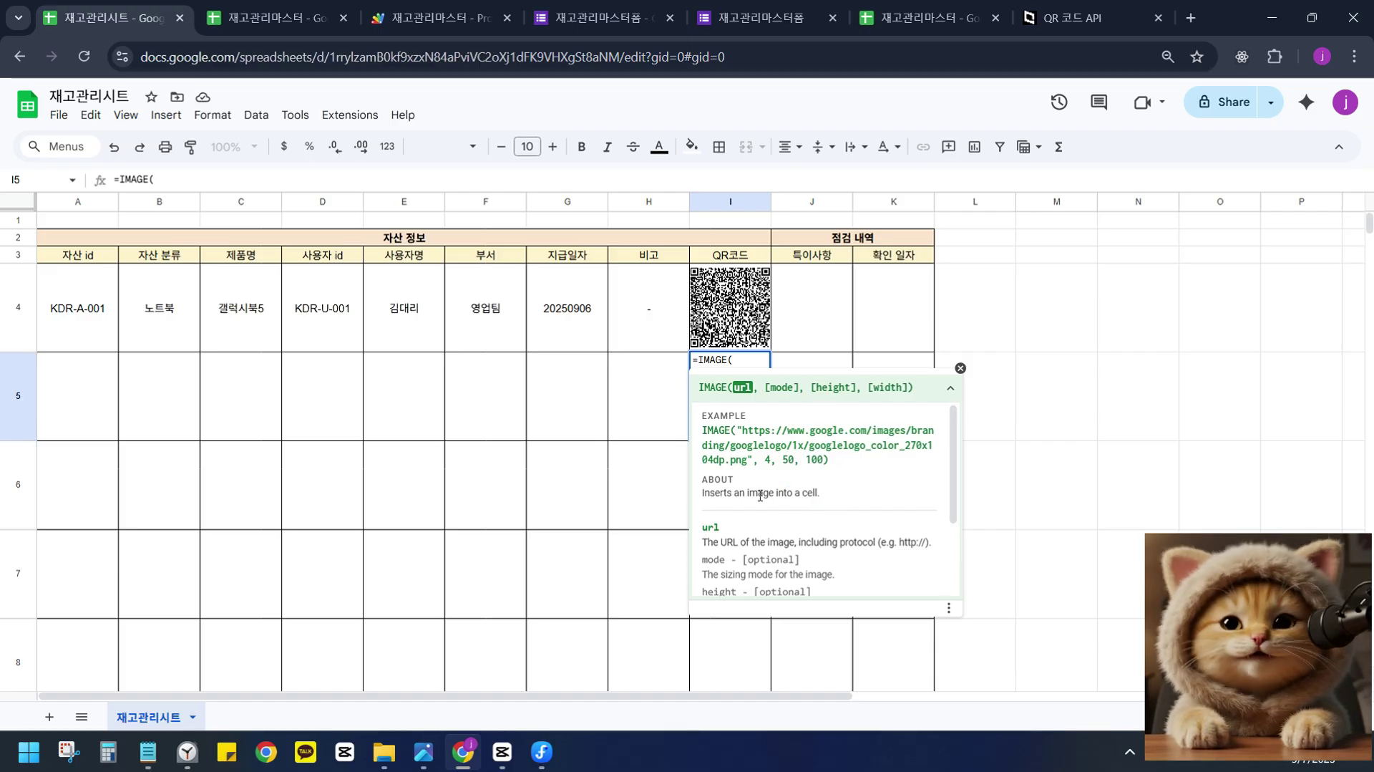
pyautogui.doubleClick(761, 495)
pyautogui.doubleClick(718, 493)
pyautogui.doubleClick(714, 428)
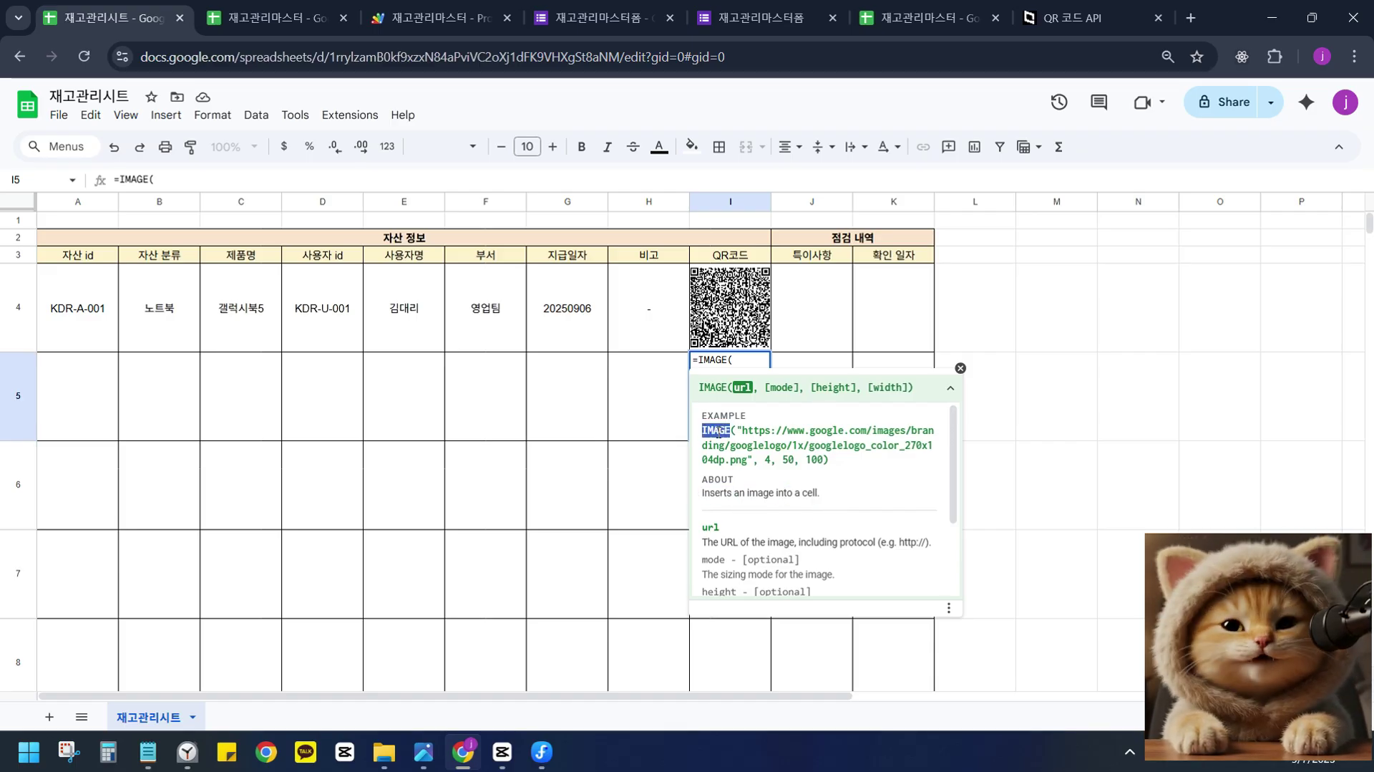
pyautogui.click(794, 509)
# Read the IMAGE help entries for url and the optional mode, height and width arguments.
pyautogui.scroll(-1, 806, 508)
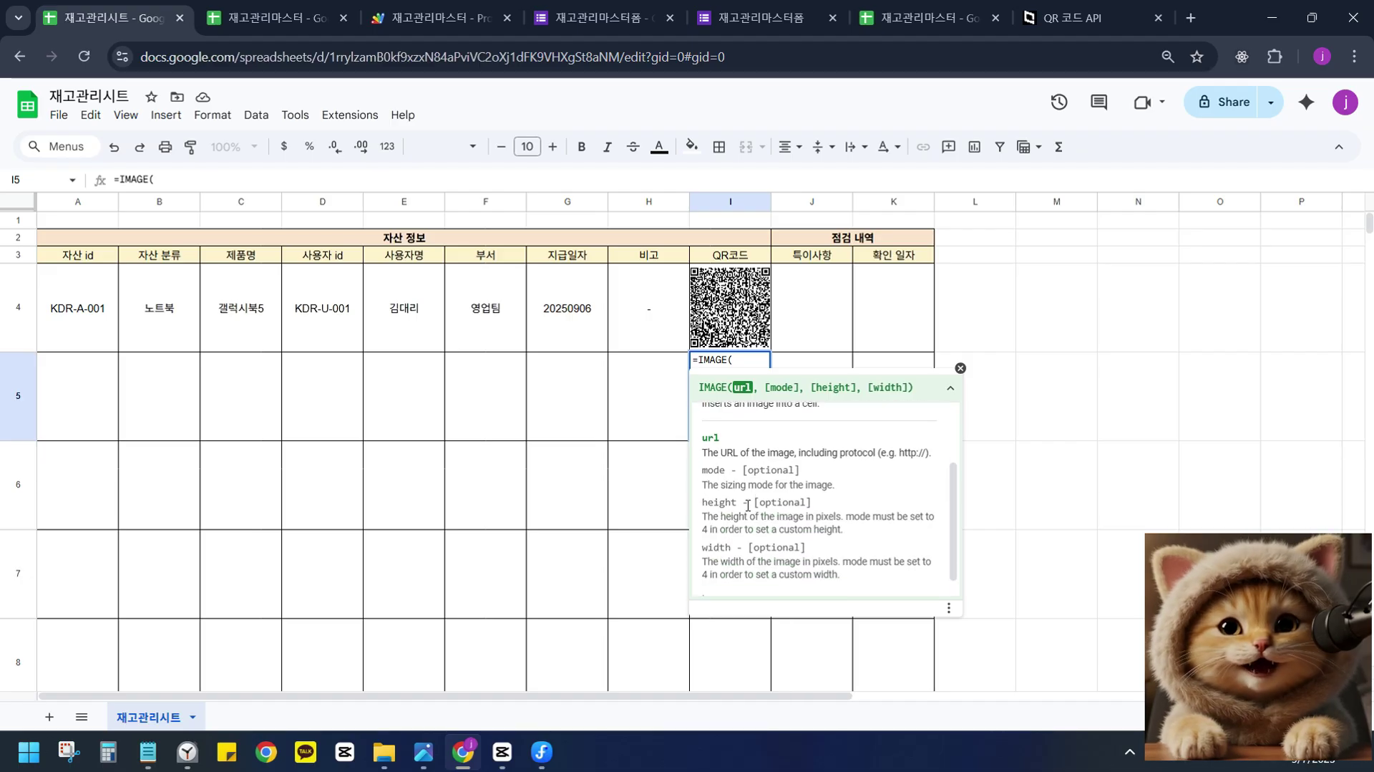
pyautogui.moveTo(704, 468); pyautogui.dragTo(848, 575)
pyautogui.click(696, 454)
pyautogui.moveTo(692, 437); pyautogui.dragTo(846, 580)
pyautogui.scroll(-1, 851, 583)
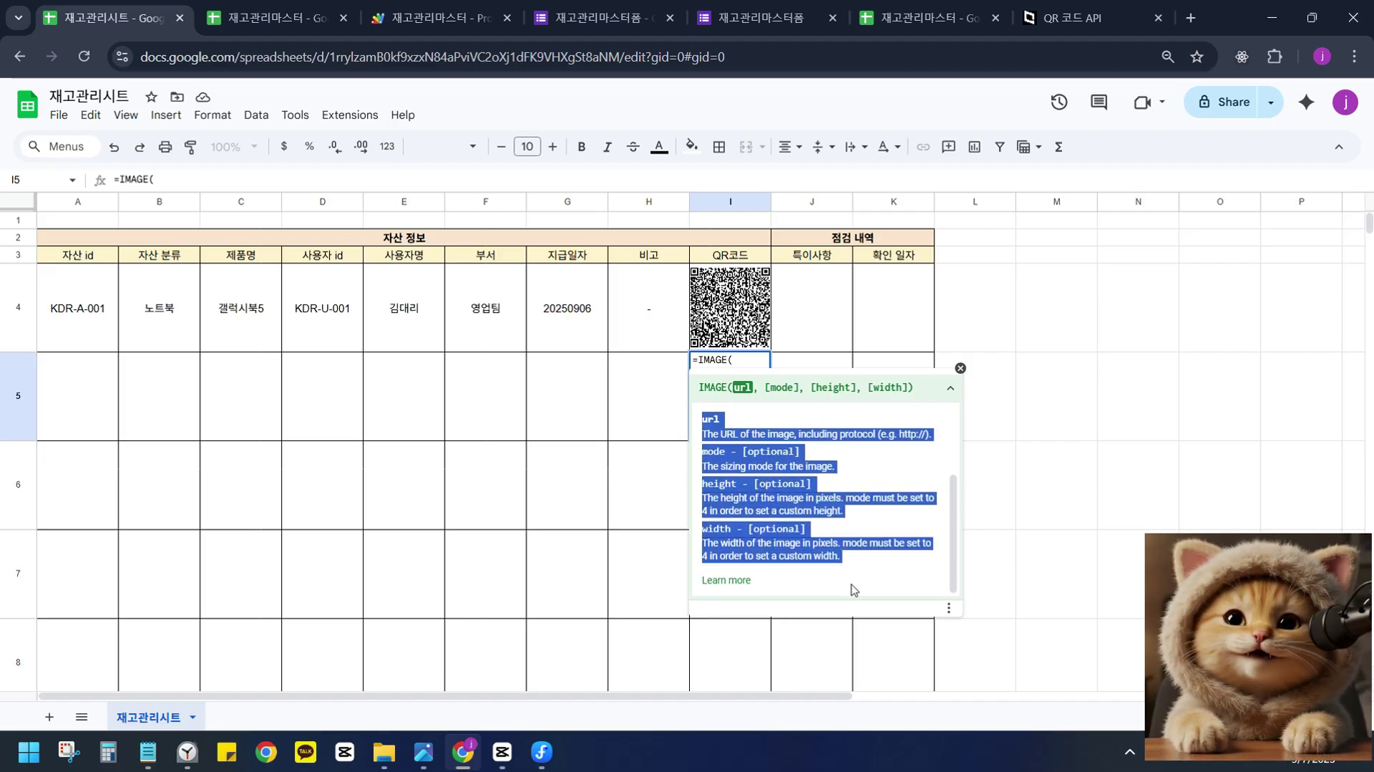
pyautogui.click(856, 562)
pyautogui.click(795, 397)
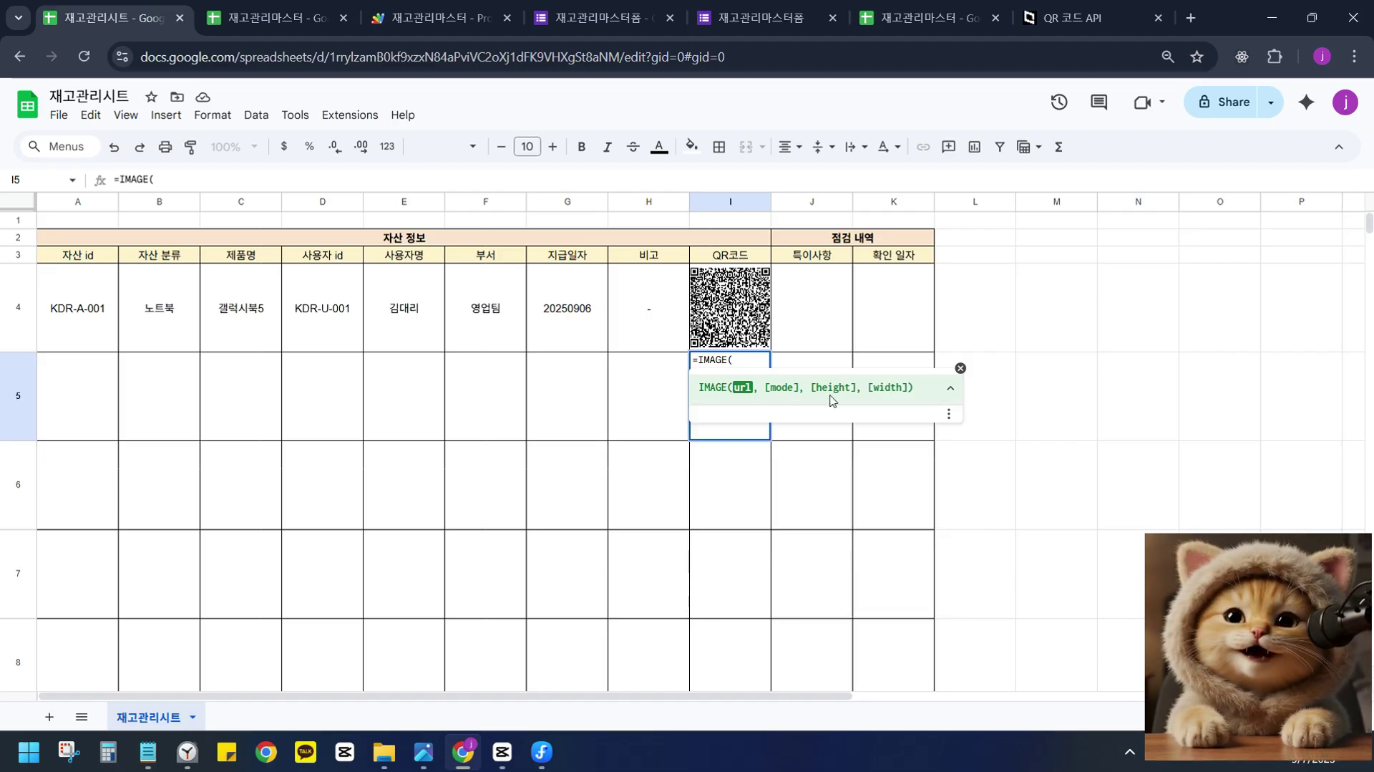
pyautogui.click(833, 398)
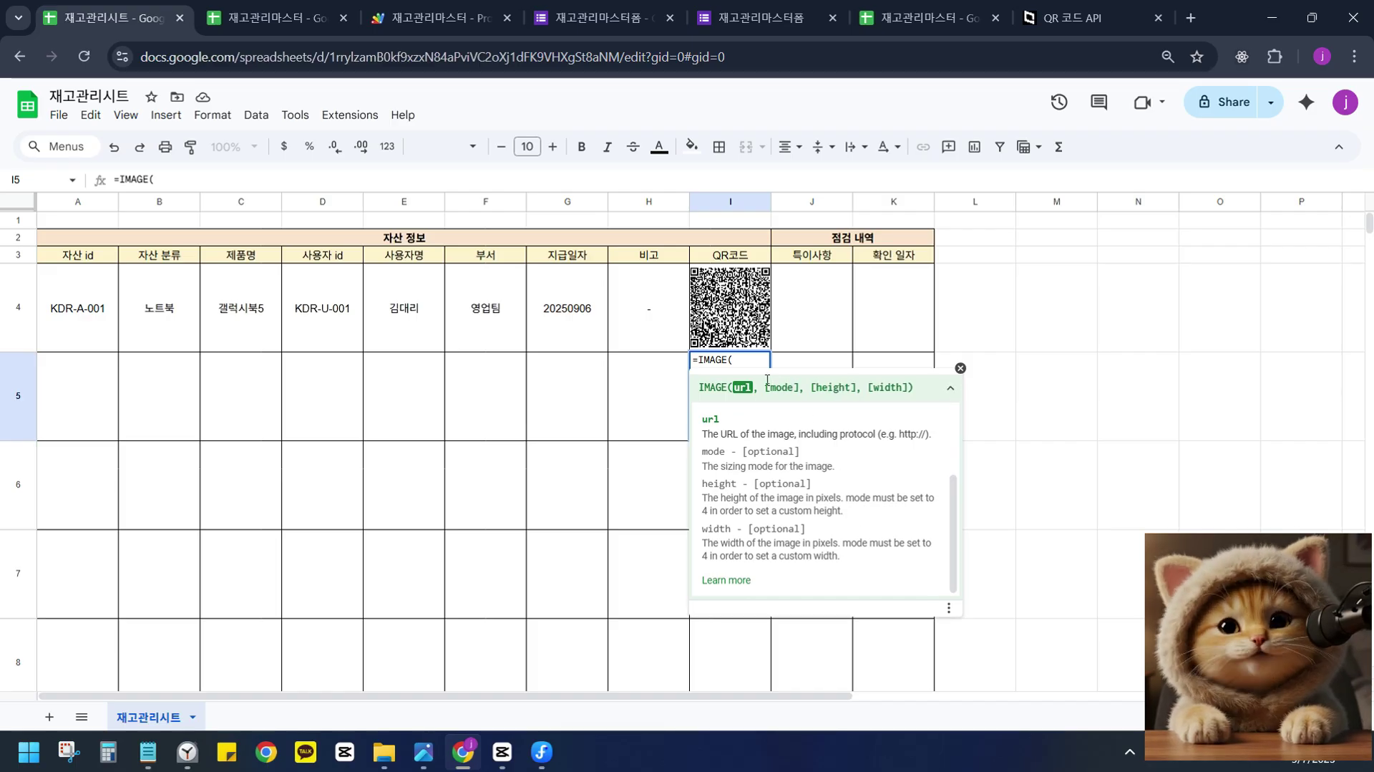
pyautogui.click(778, 385)
pyautogui.click(780, 387)
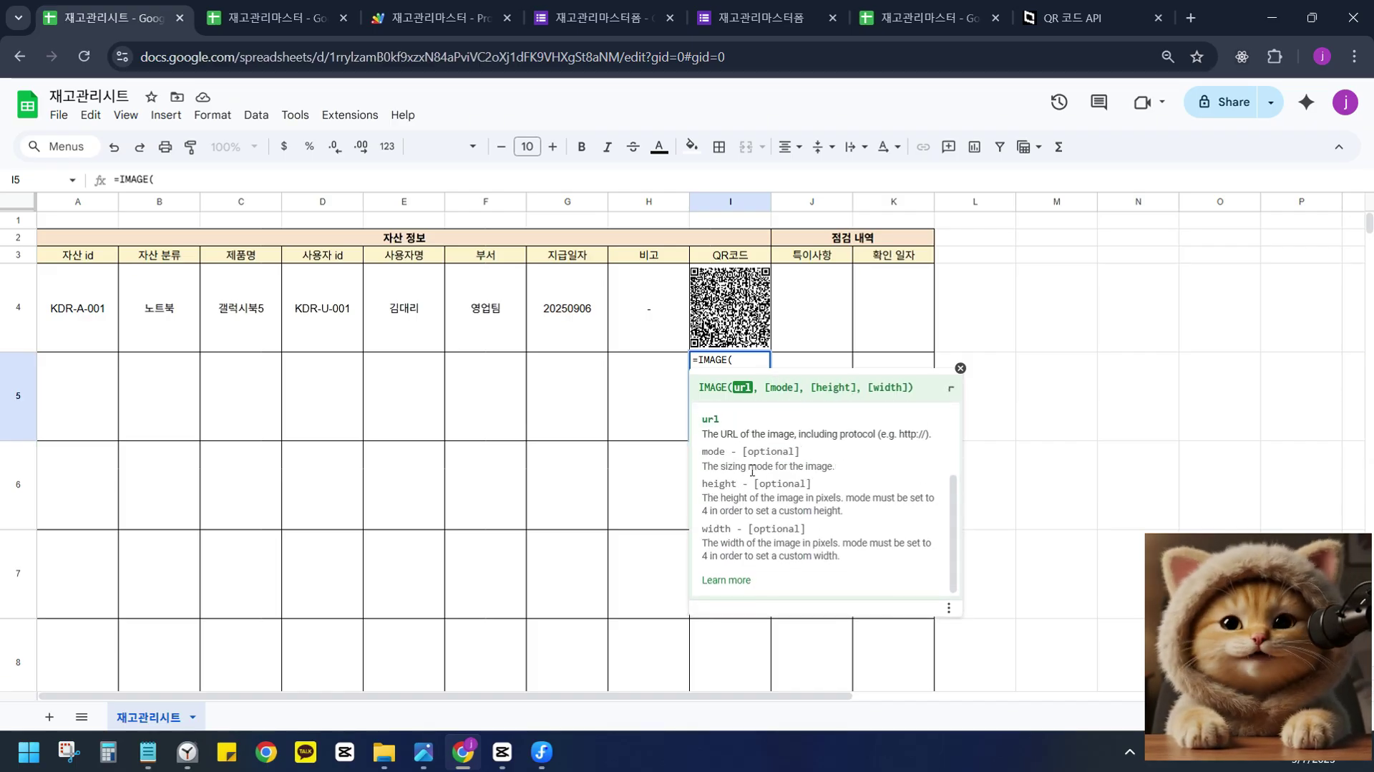
pyautogui.moveTo(700, 451); pyautogui.dragTo(844, 565)
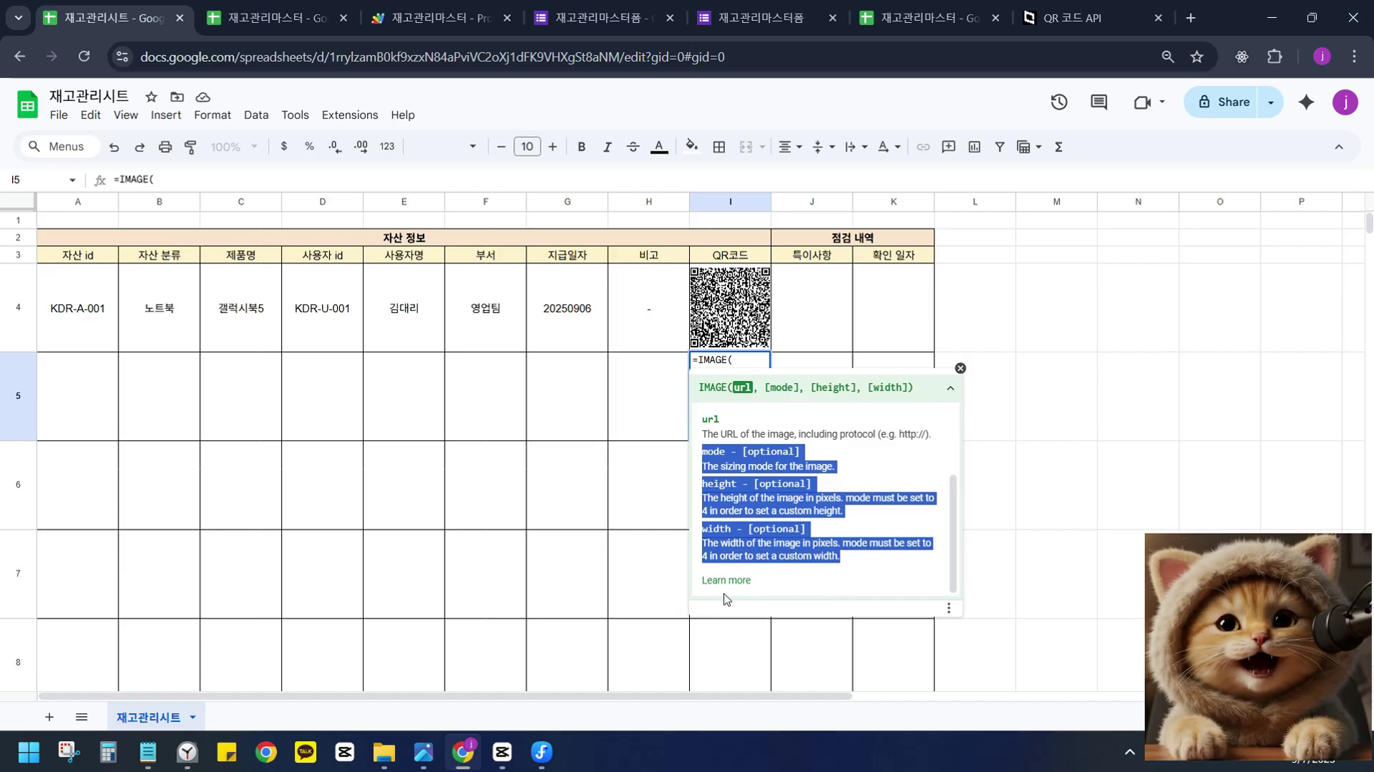
# Switch to Notepad and split the argument text after data=", leaving a blank line before &ENCODEURL.
pyautogui.hotkey('alt', 'Tab')
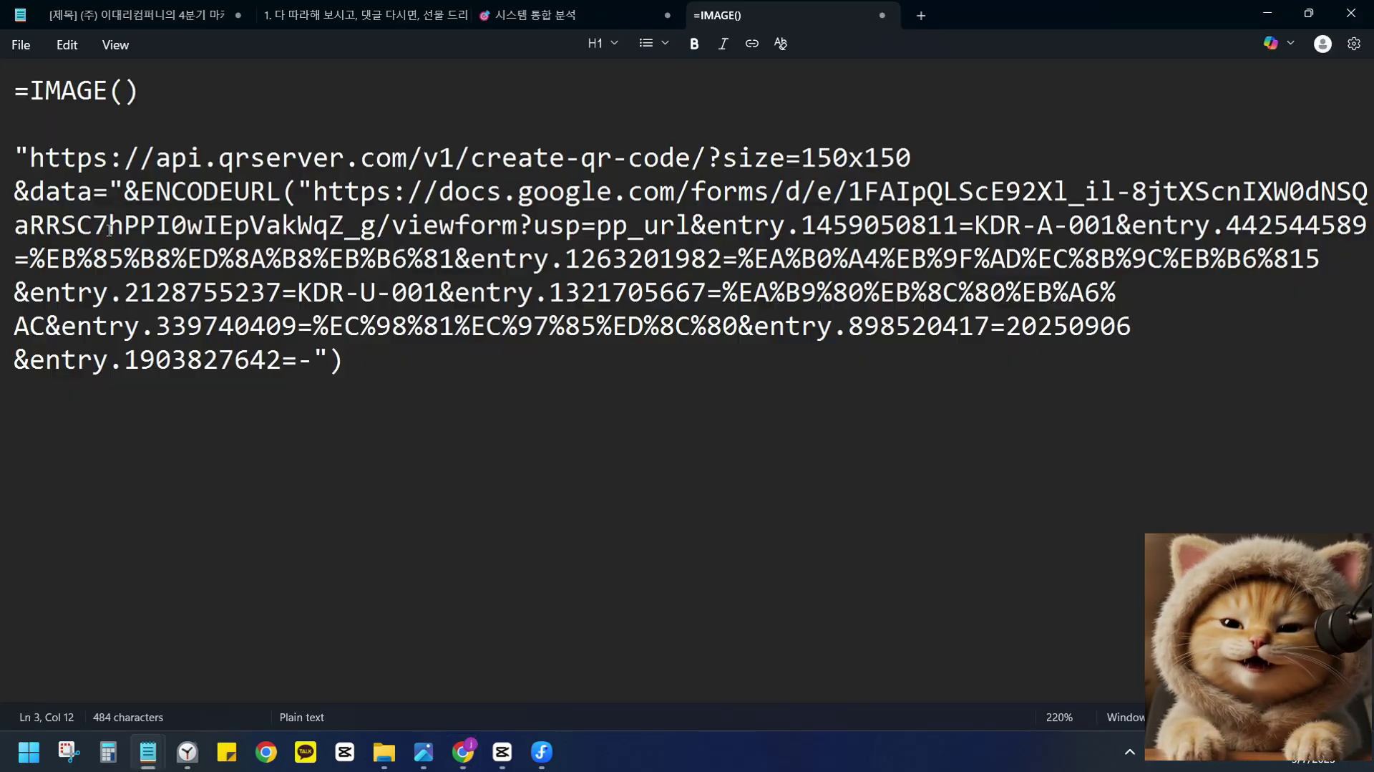
pyautogui.moveTo(32, 156); pyautogui.dragTo(96, 202)
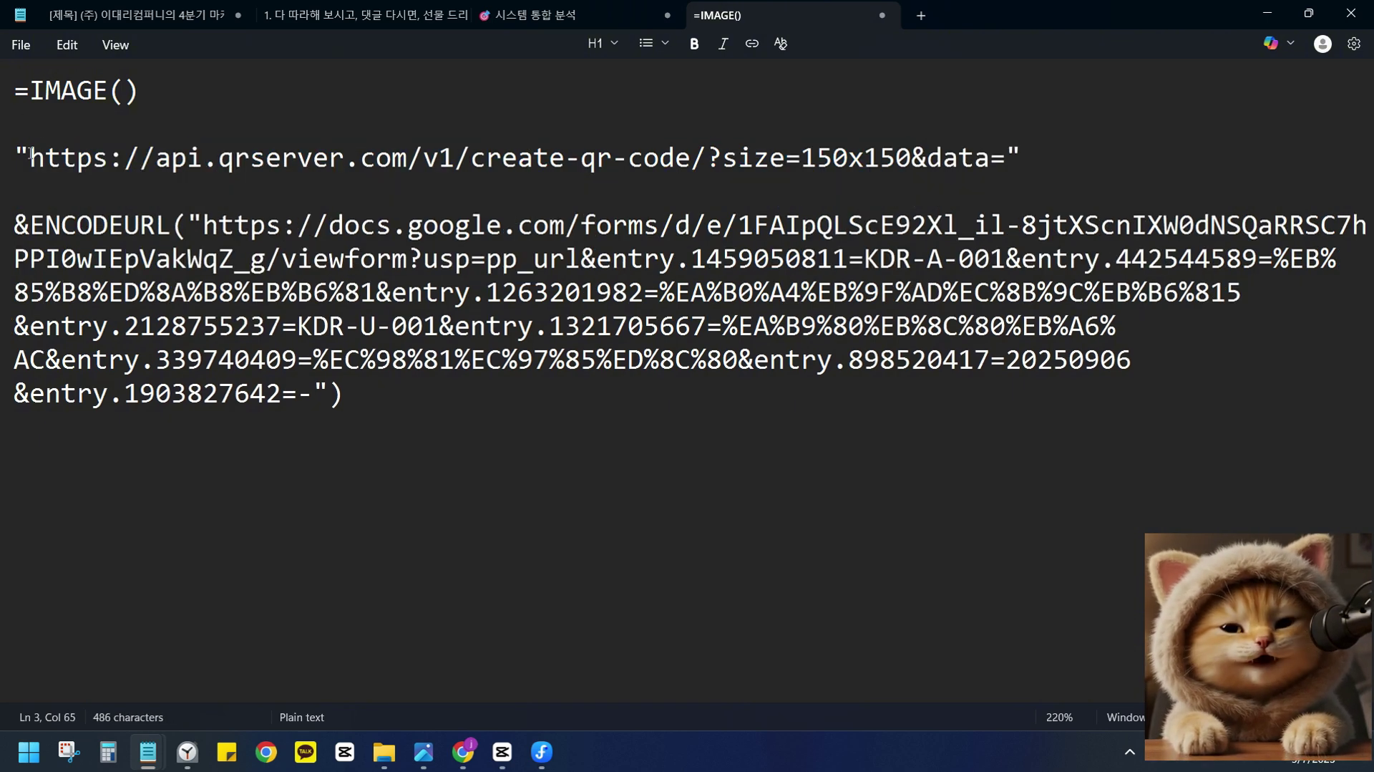
# Examine the separated QR server URL in Notepad, including its api and qrserver parts.
pyautogui.moveTo(31, 151); pyautogui.dragTo(753, 157)
pyautogui.moveTo(30, 156); pyautogui.dragTo(1009, 159)
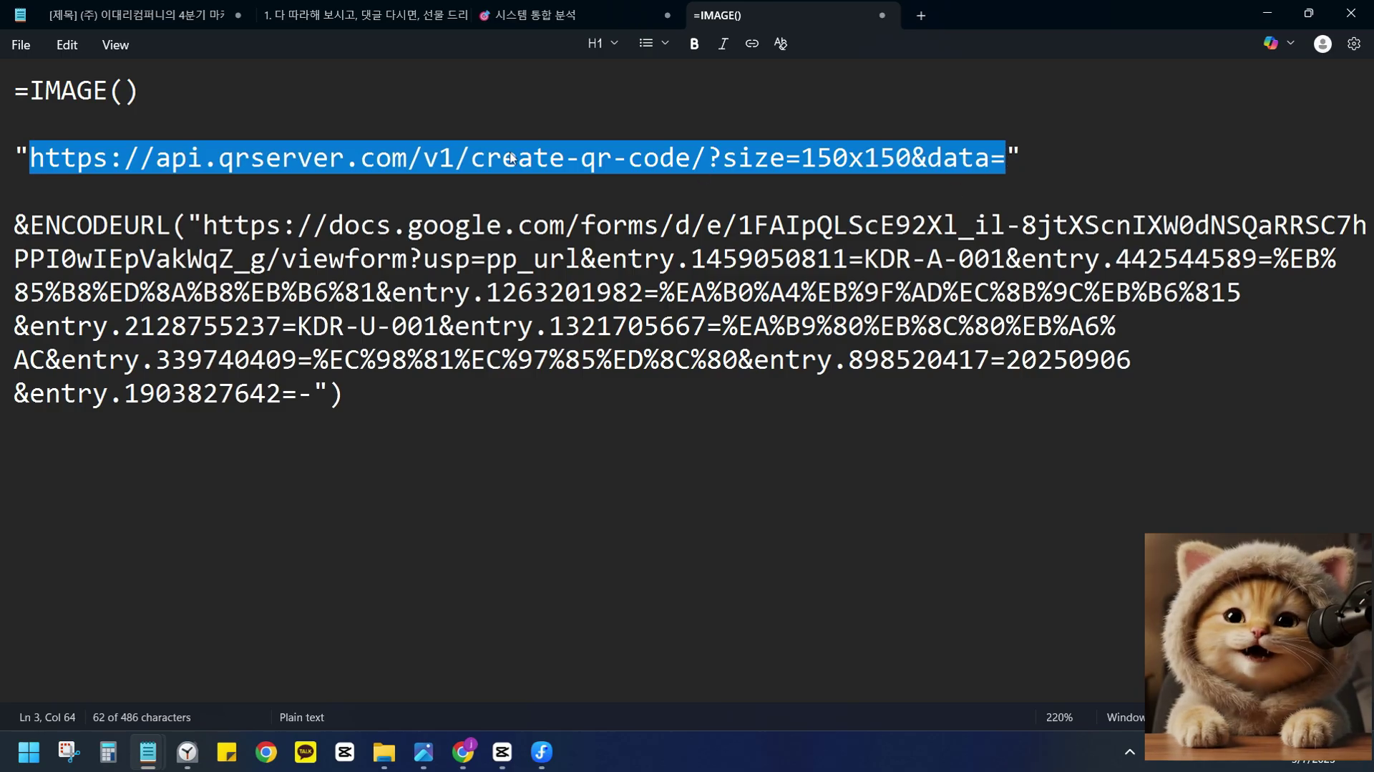
pyautogui.click(470, 157)
pyautogui.doubleClick(271, 157)
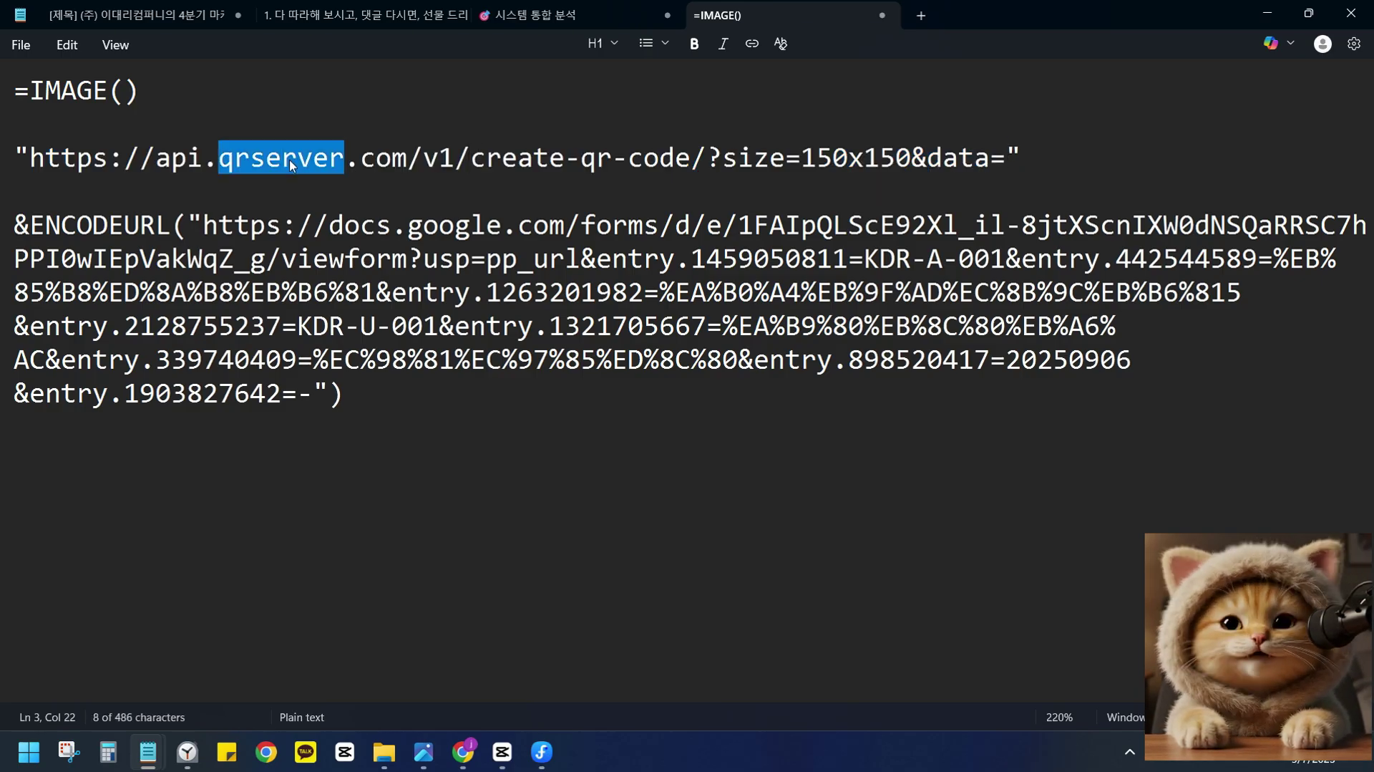
pyautogui.doubleClick(207, 163)
pyautogui.doubleClick(185, 163)
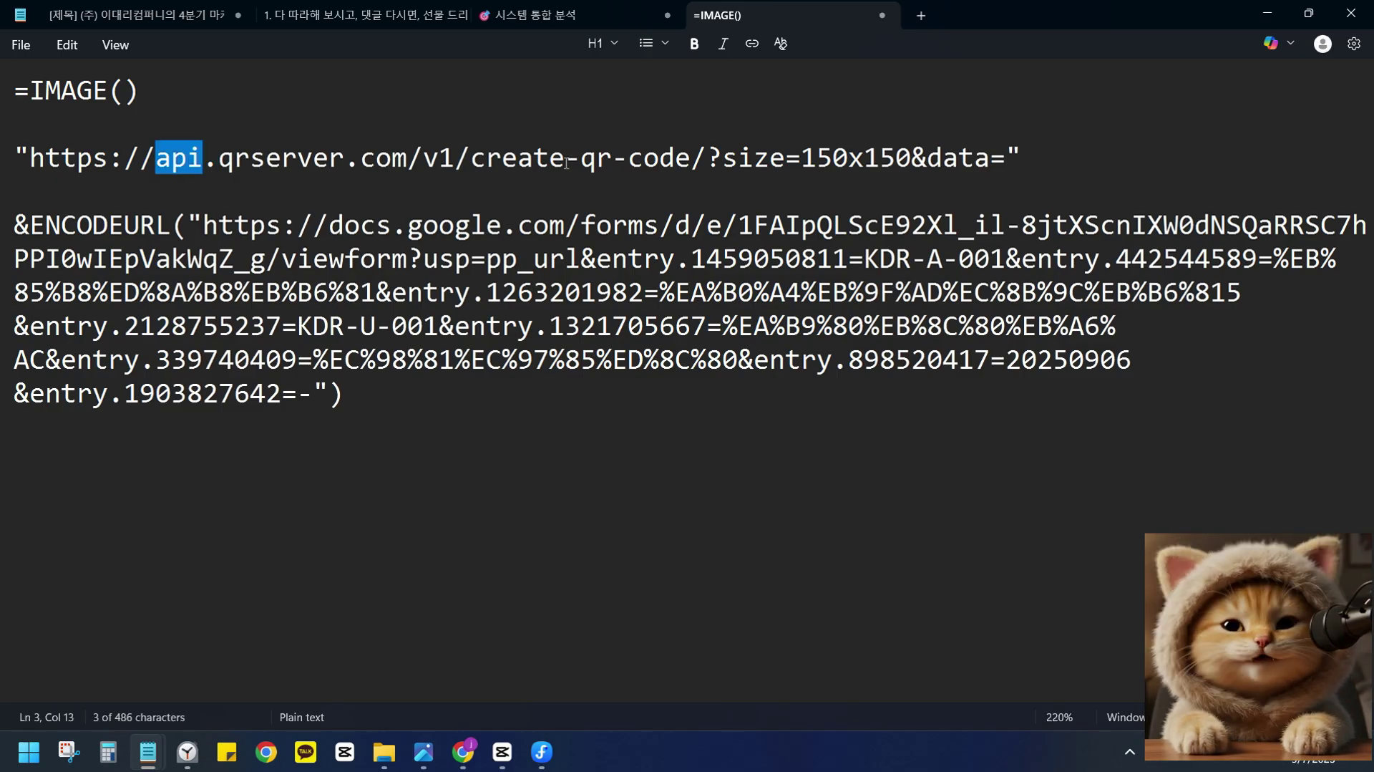
pyautogui.click(1100, 145)
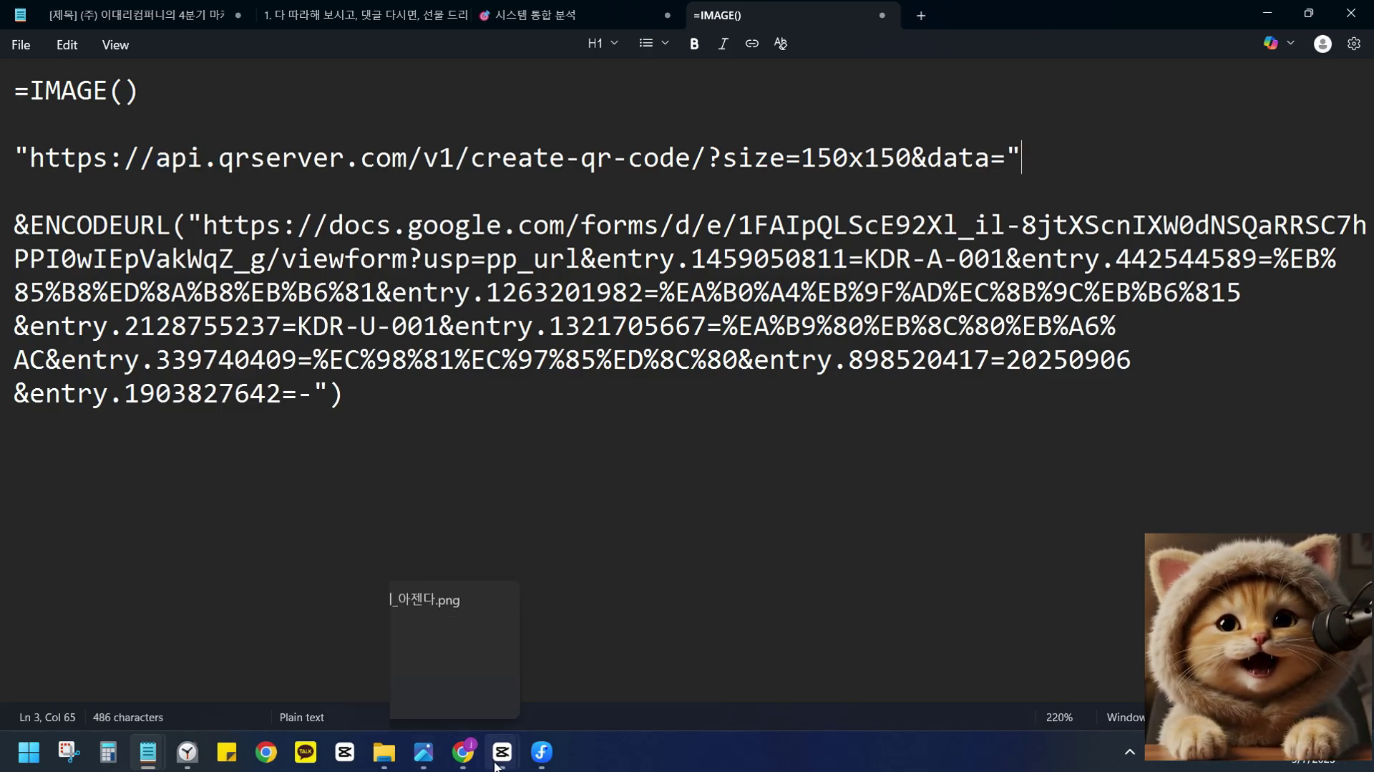
# Switch to Chrome, search for QRSERVER in the QR code API tab and open GoQR.me's QR code API page.
pyautogui.click(463, 752)
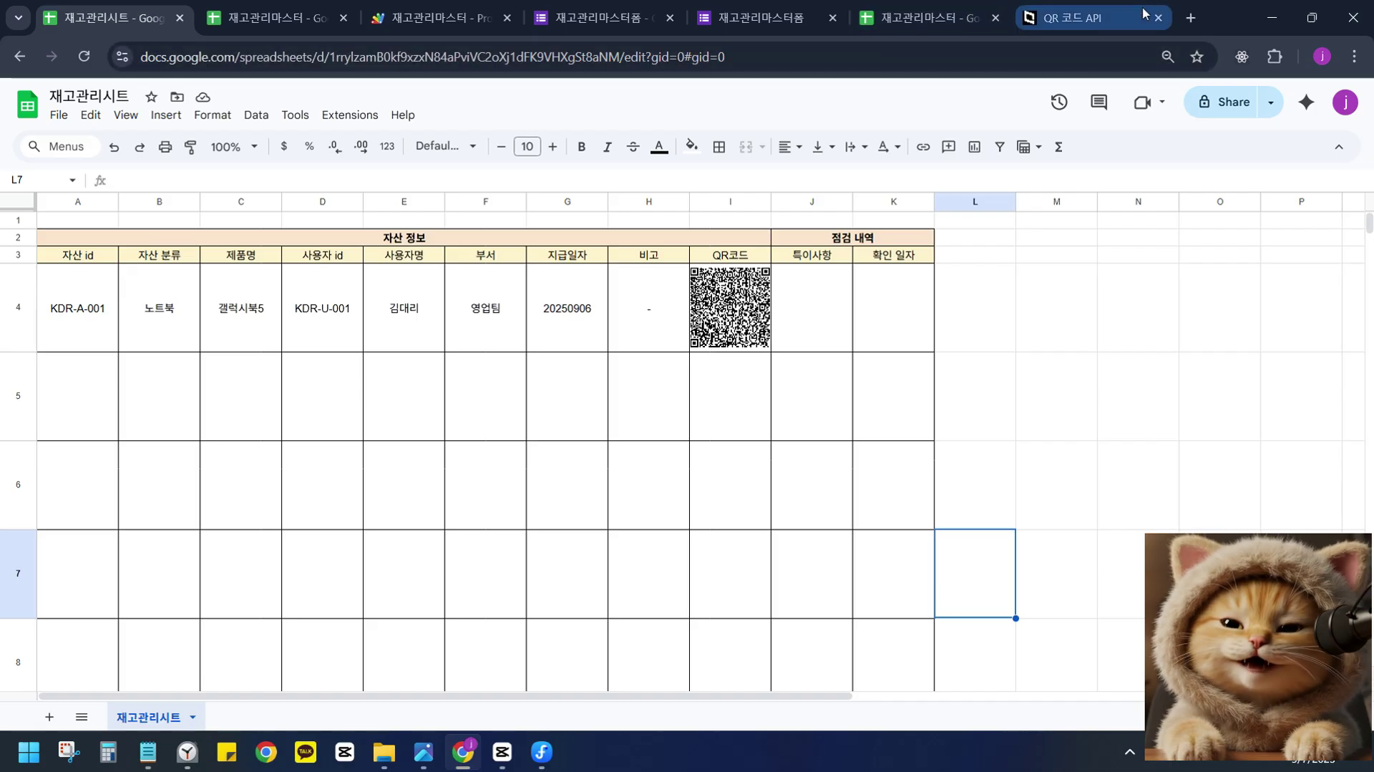
pyautogui.click(1074, 18)
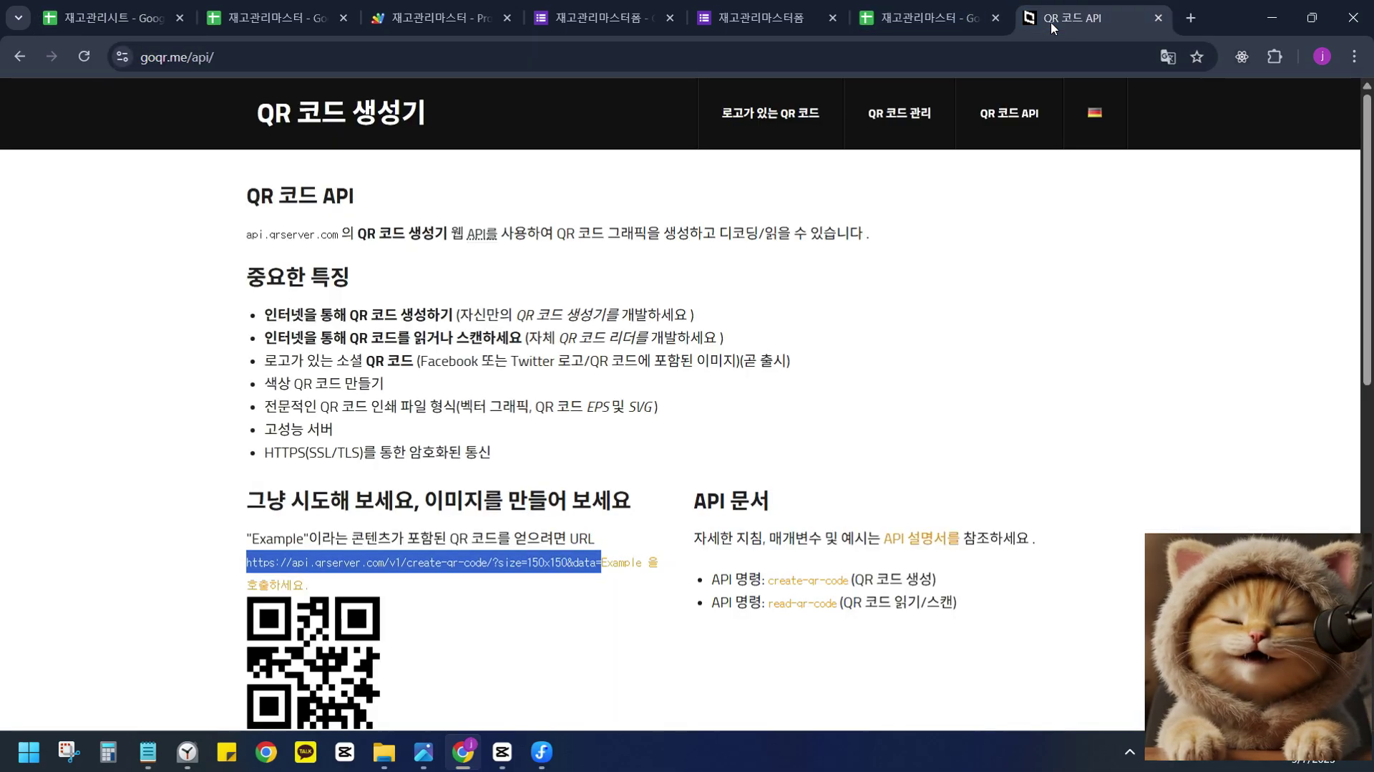
pyautogui.click(446, 54)
pyautogui.write('QRSERVER')
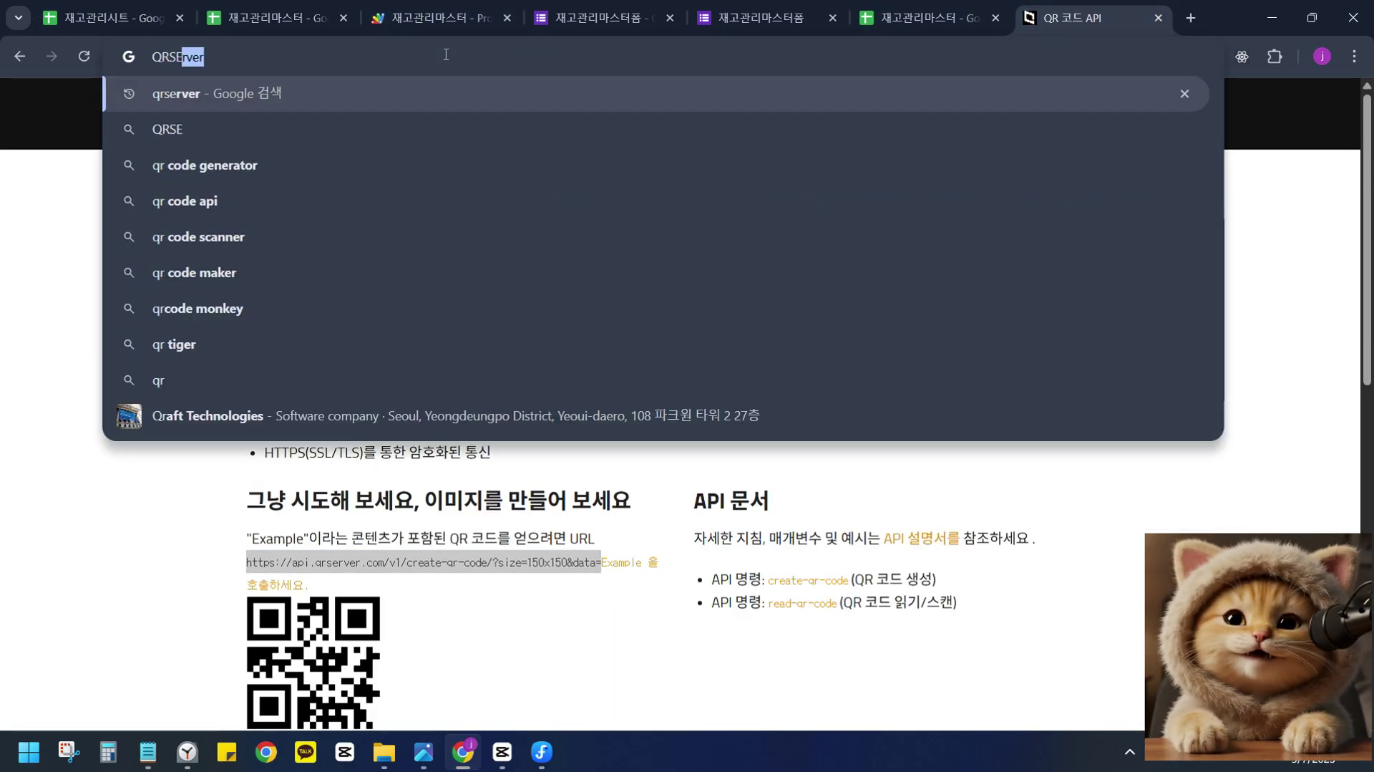
pyautogui.press('Return')
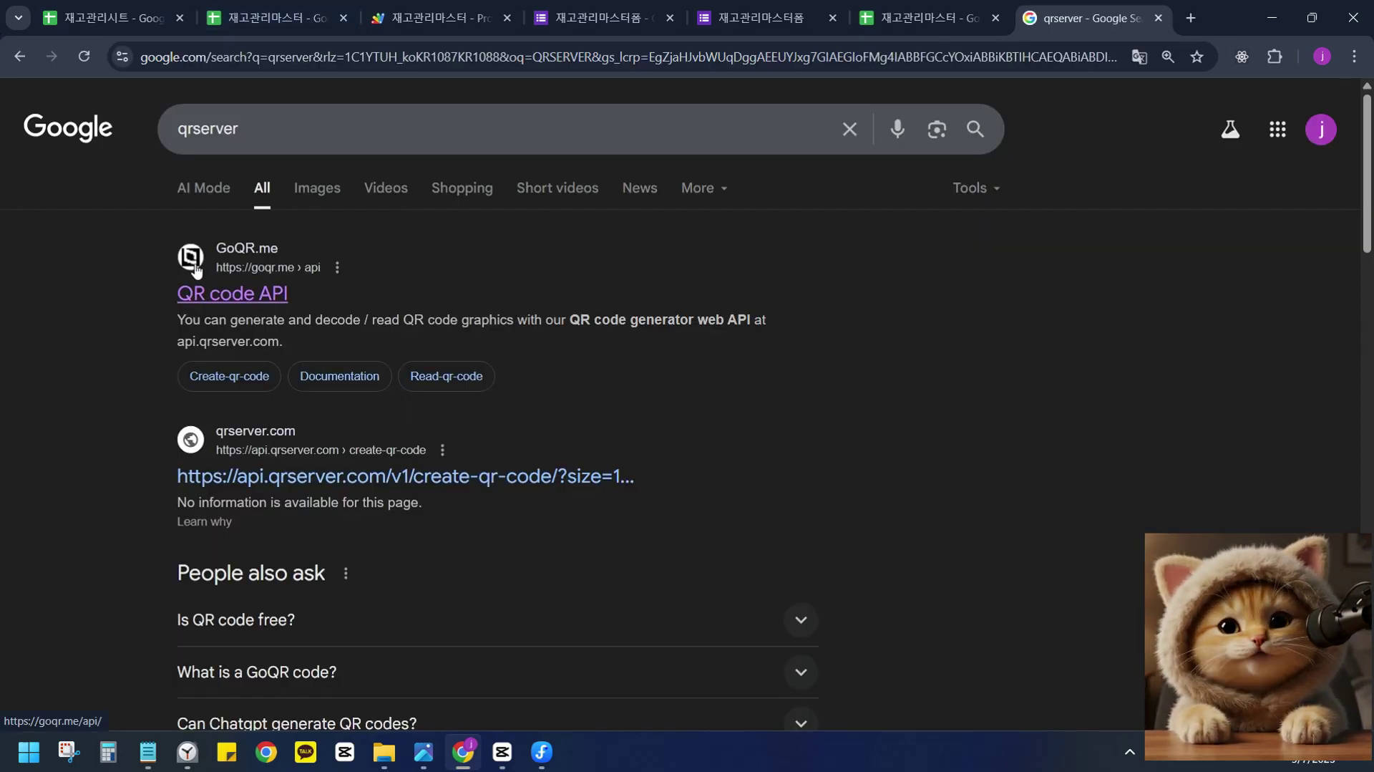
pyautogui.click(244, 299)
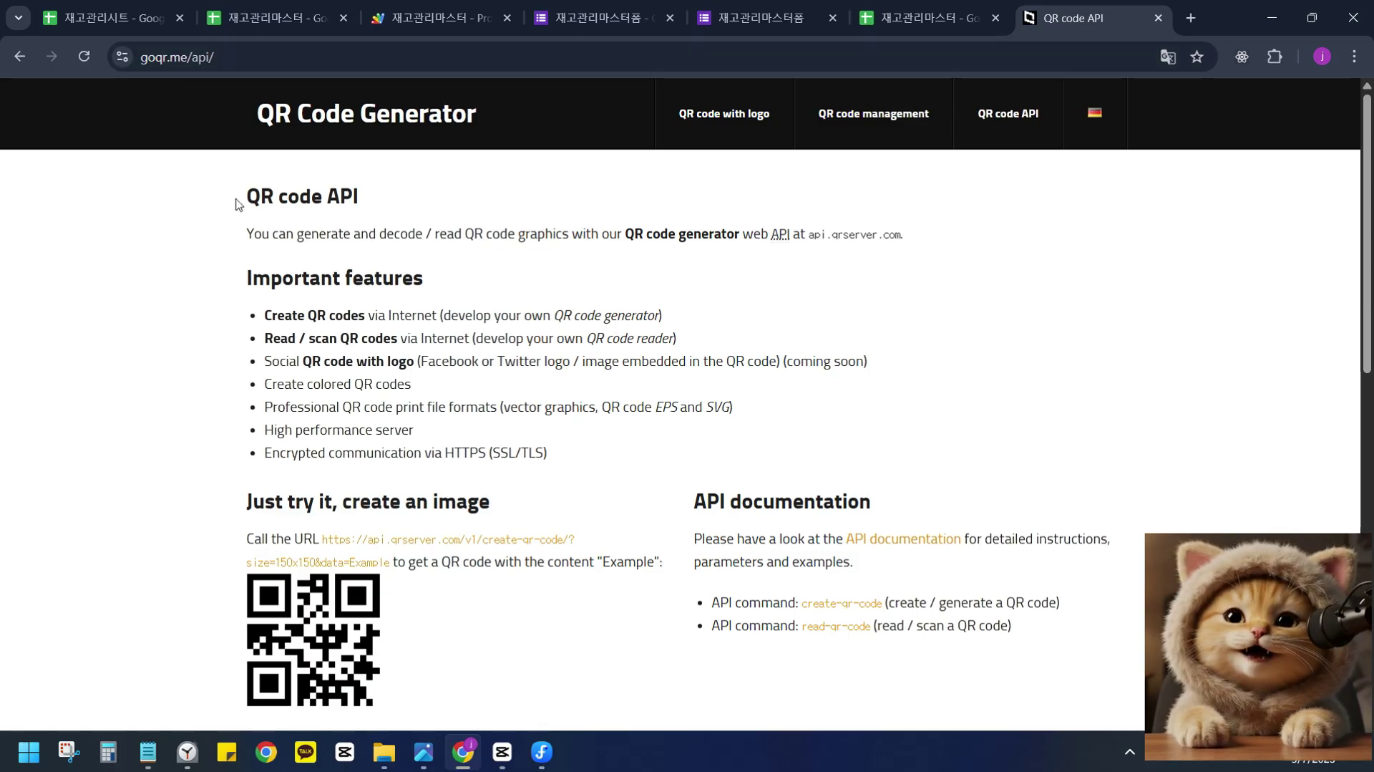
# Examine the QR code API page's heading, feature list, sample image and API documentation sections.
pyautogui.moveTo(239, 204); pyautogui.dragTo(383, 213)
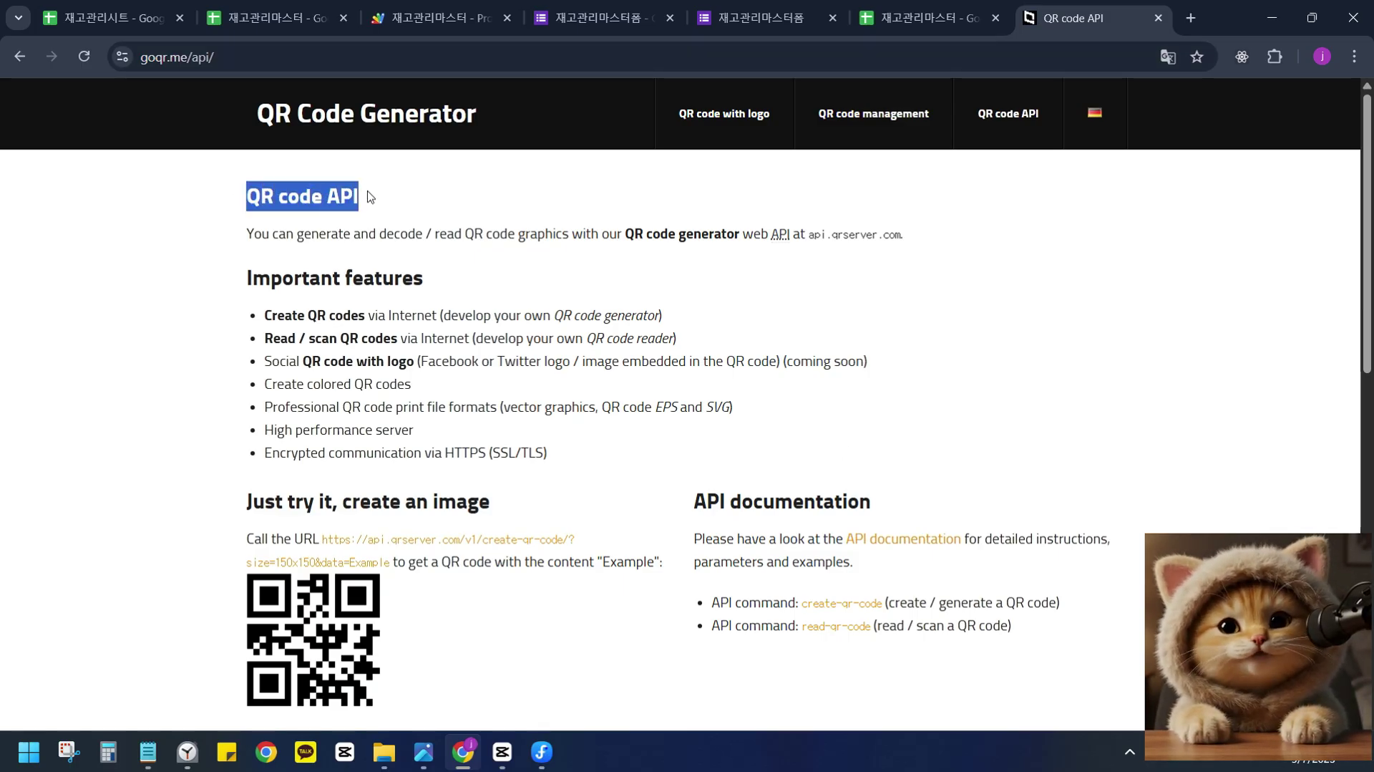
pyautogui.click(371, 197)
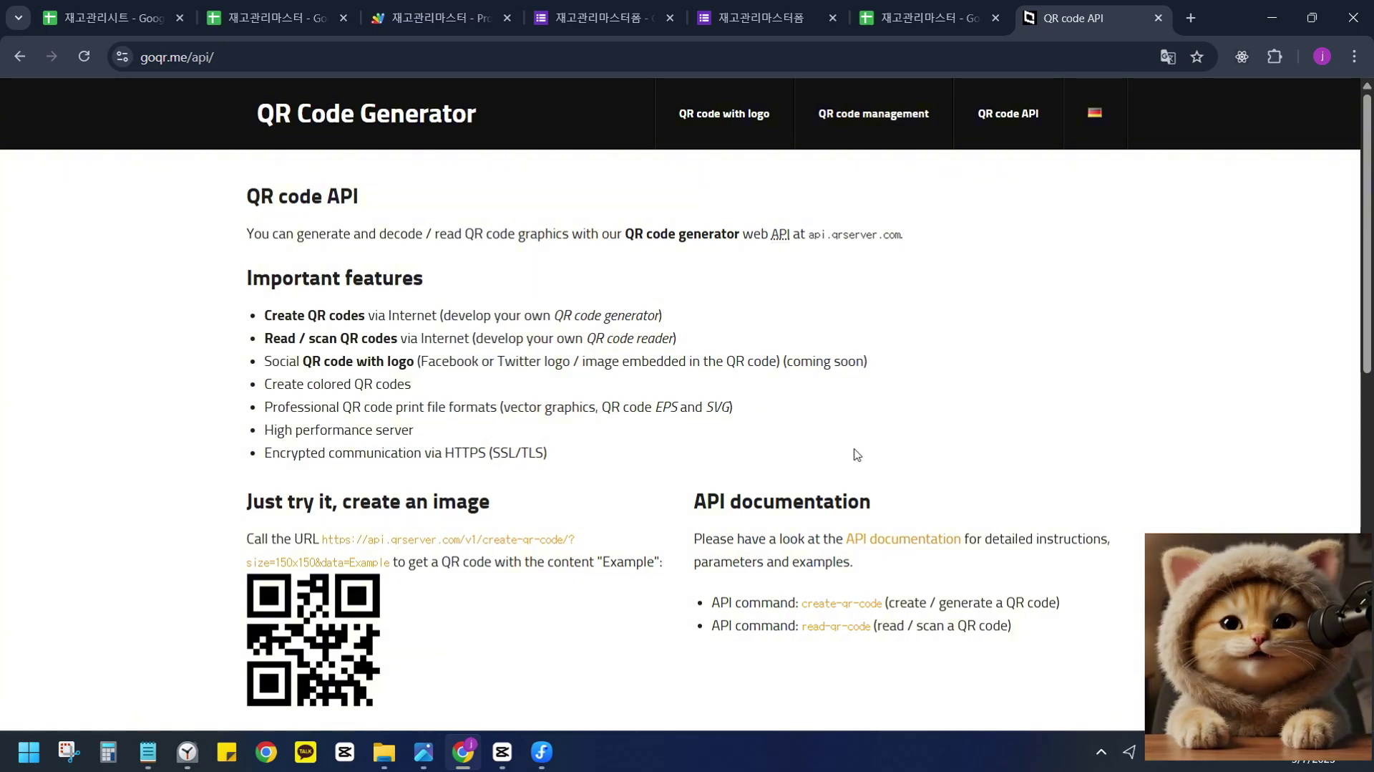
pyautogui.scroll(-2, 630, 479)
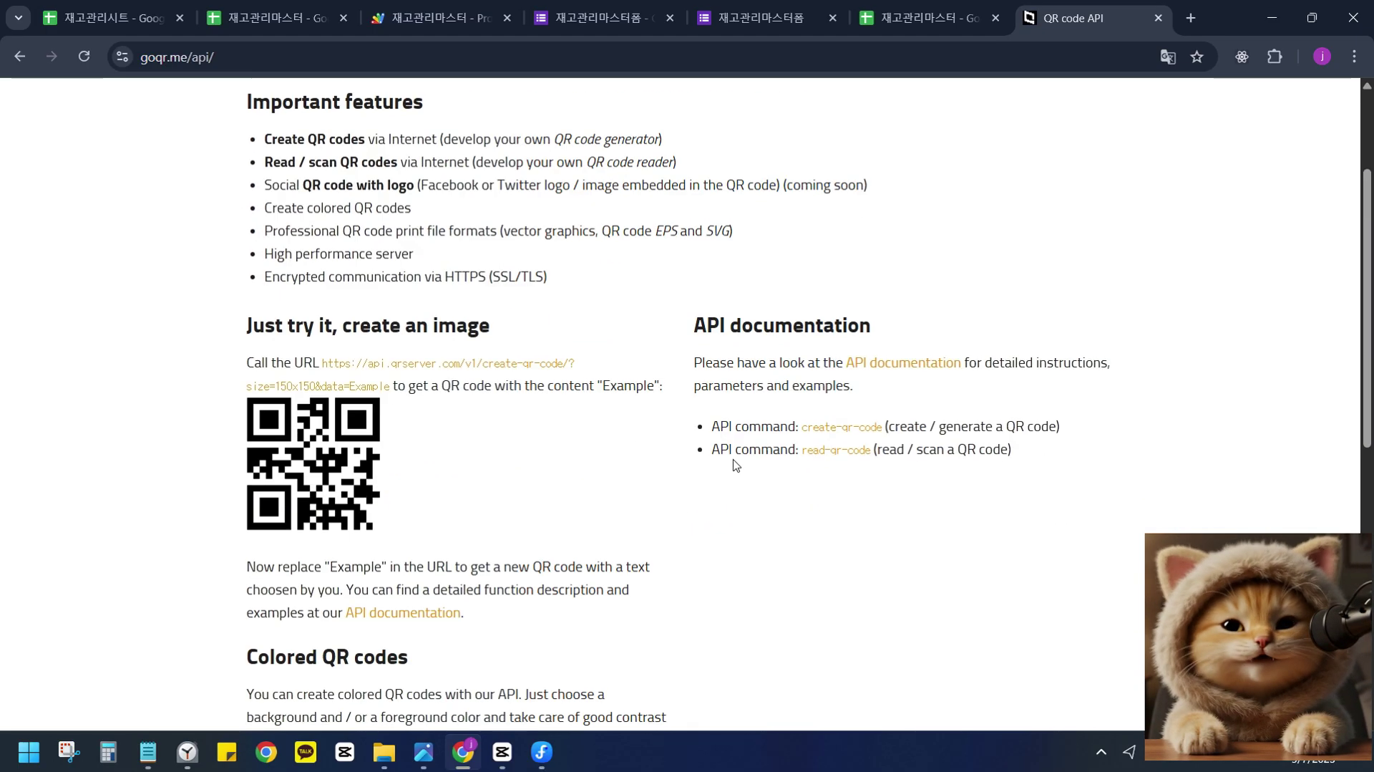
pyautogui.scroll(2, 733, 462)
pyautogui.scroll(-2, 816, 459)
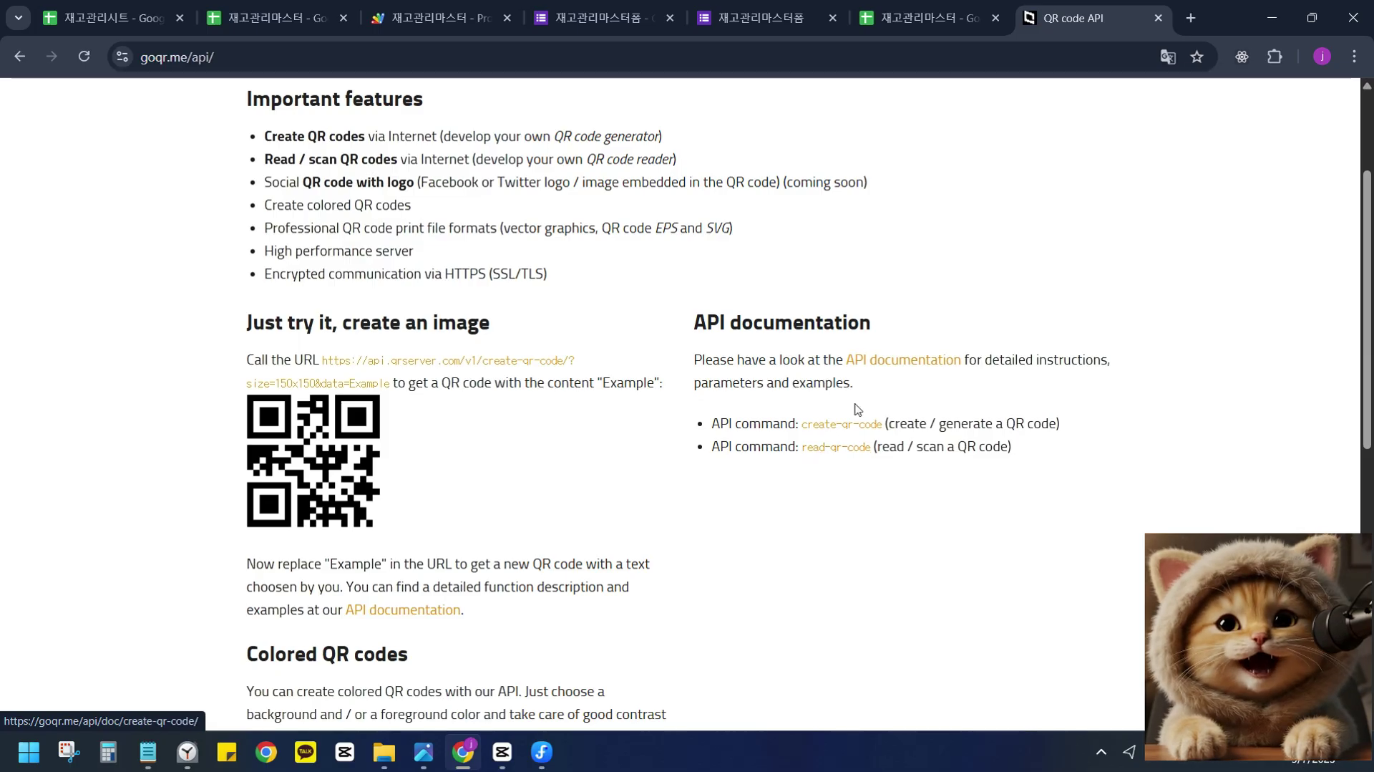
pyautogui.scroll(2, 906, 347)
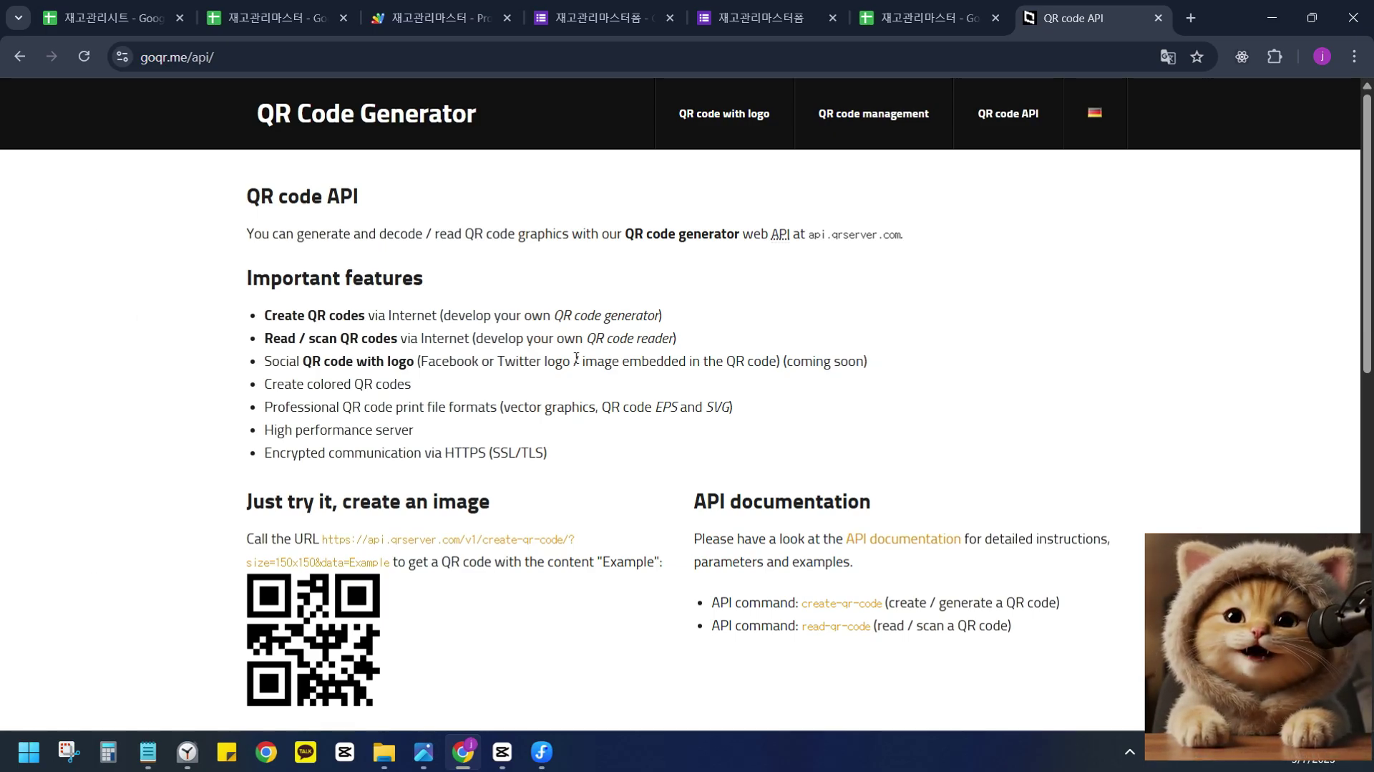
# Translate the QR code API page into Korean and read its features and image creation sections.
pyautogui.rightClick(102, 320)
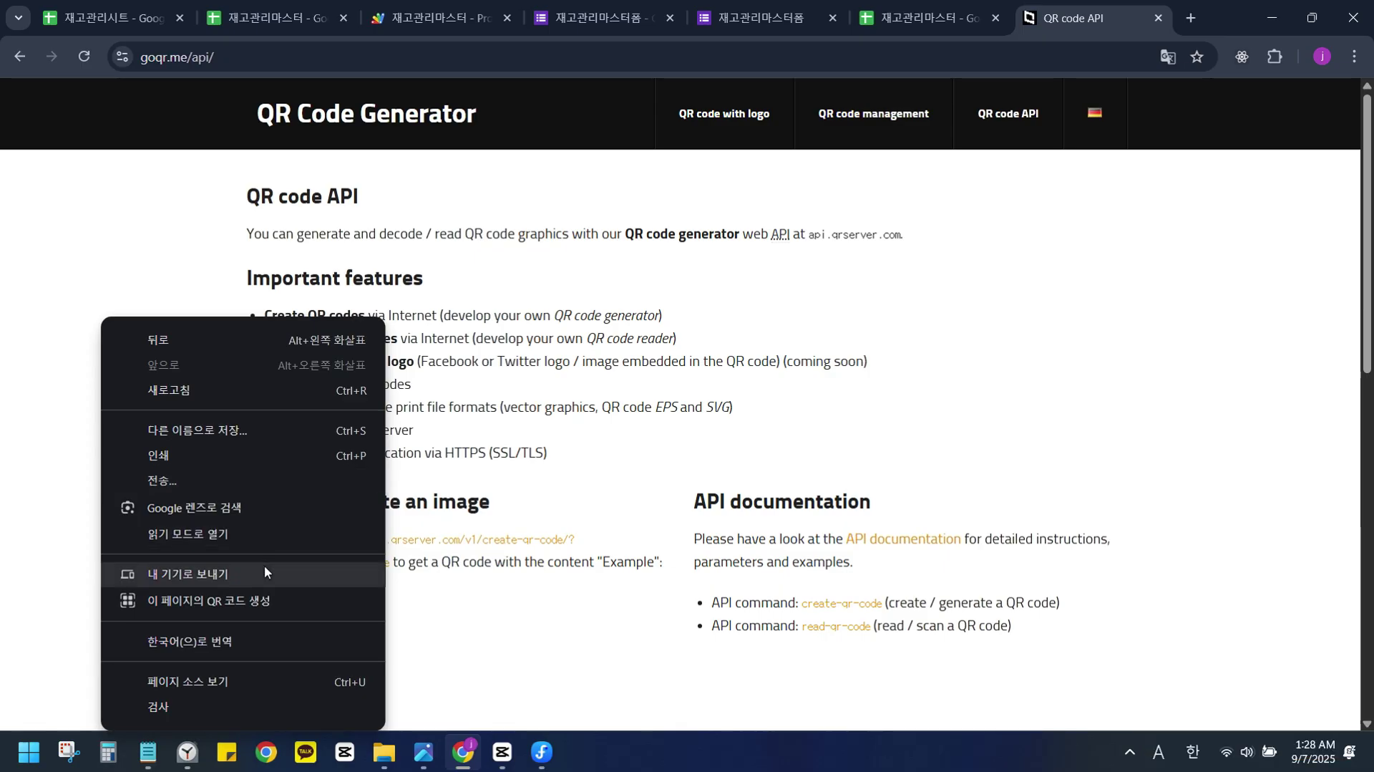
pyautogui.click(206, 651)
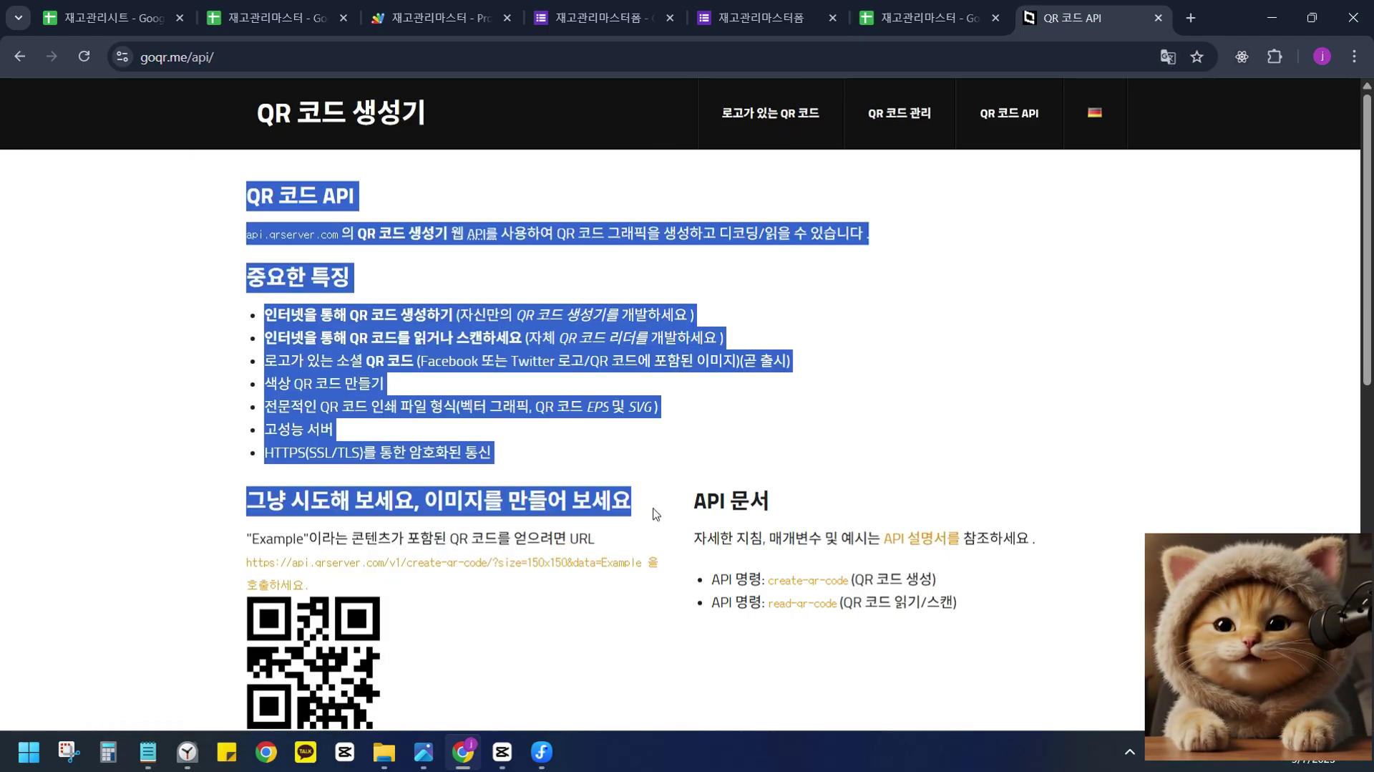
pyautogui.scroll(-1, 280, 219)
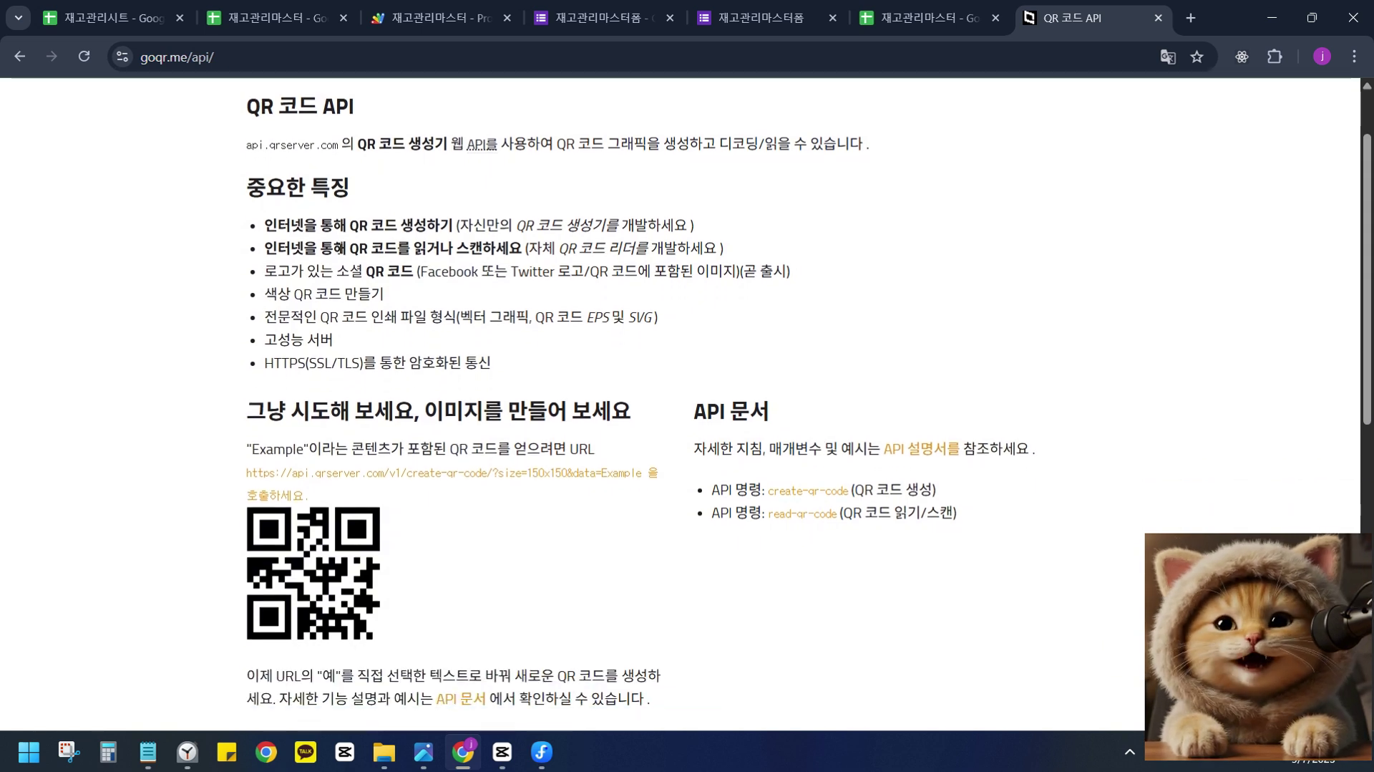
pyautogui.scroll(1, 283, 201)
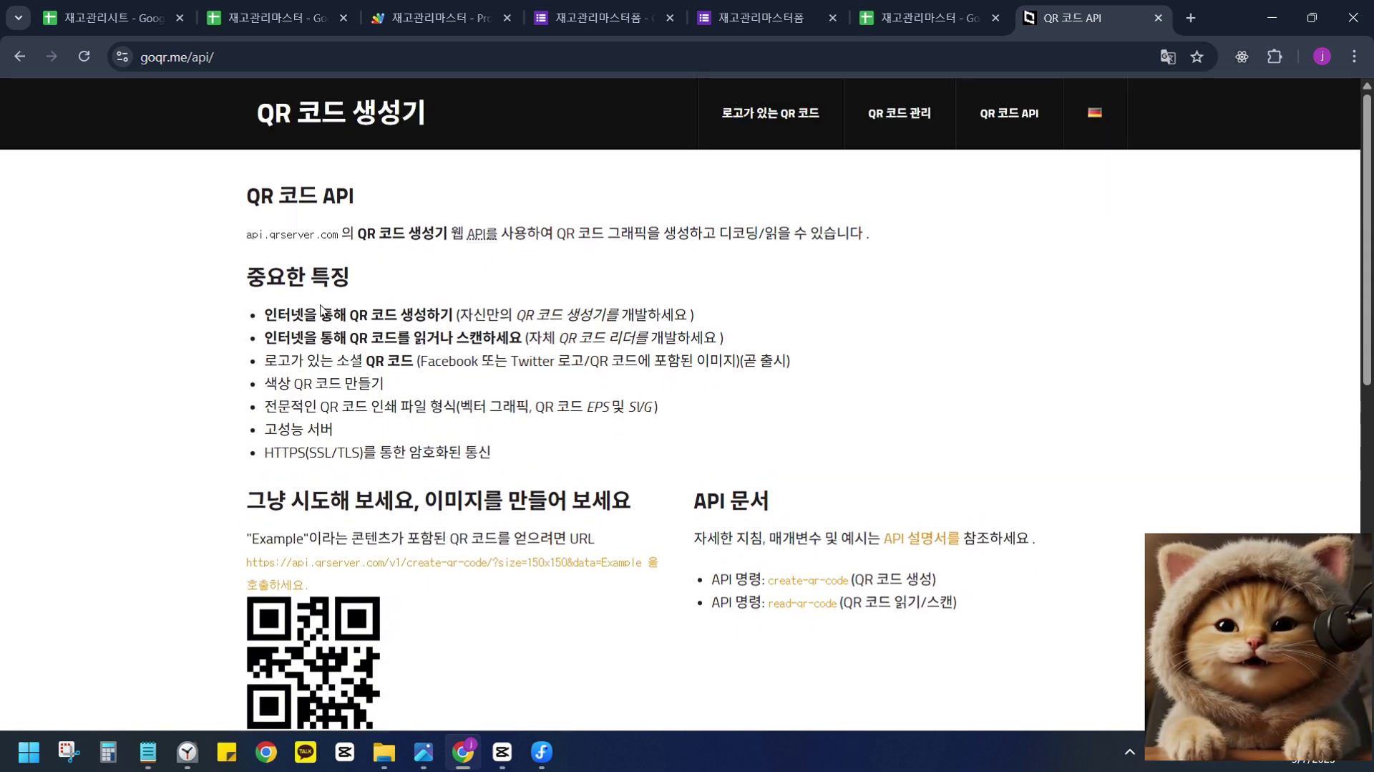
pyautogui.scroll(-1, 283, 269)
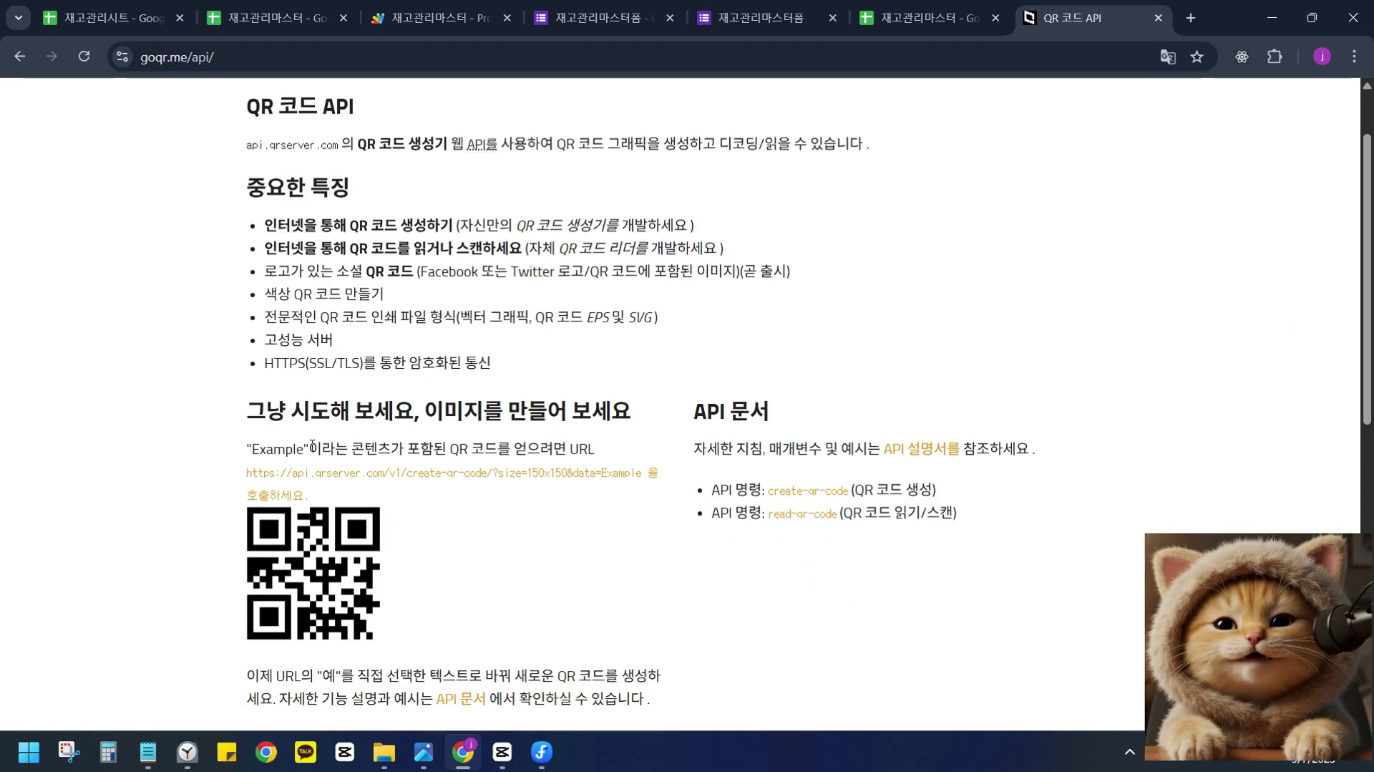
# Copy the sample QR URL ending in data=Example and paste it in Notepad on a new line below the quoted QR server URL.
pyautogui.moveTo(247, 473); pyautogui.dragTo(644, 471)
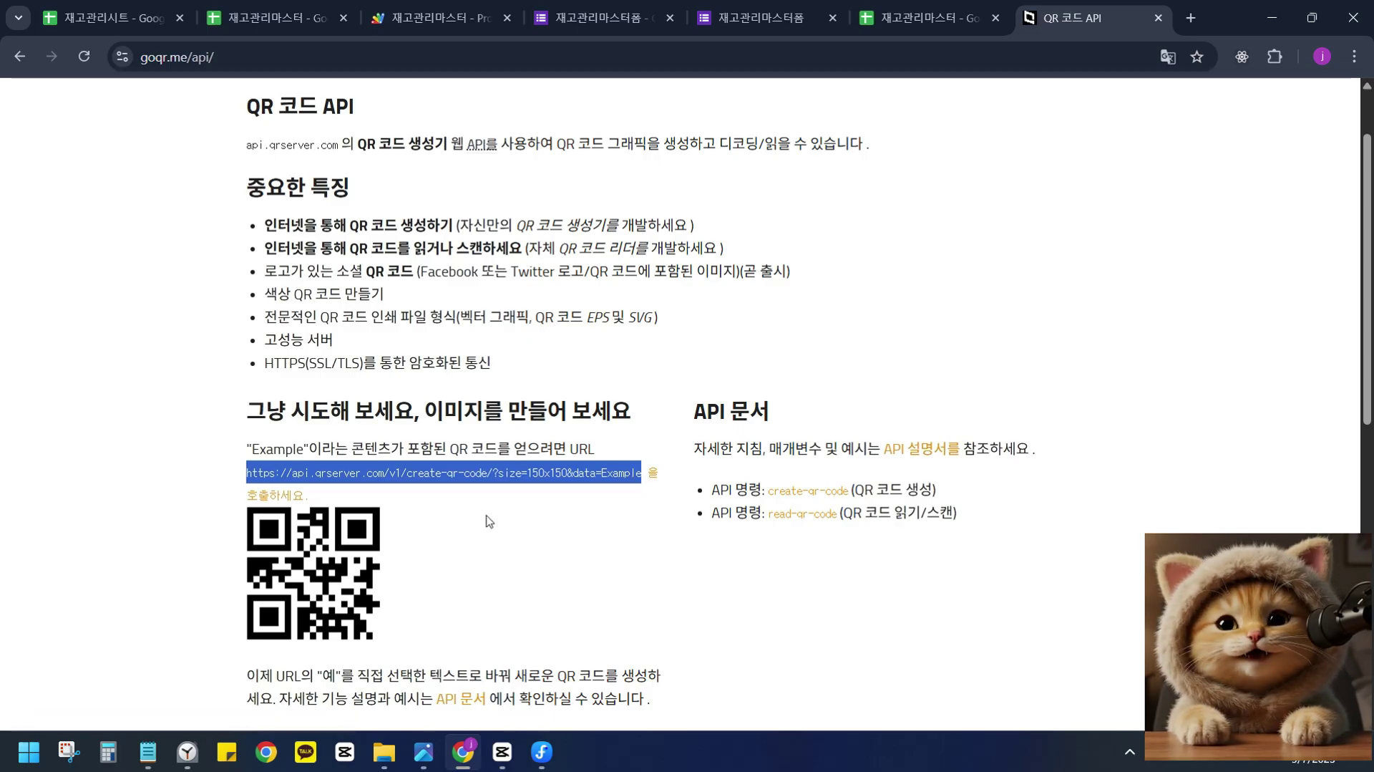
pyautogui.moveTo(422, 497); pyautogui.dragTo(247, 506)
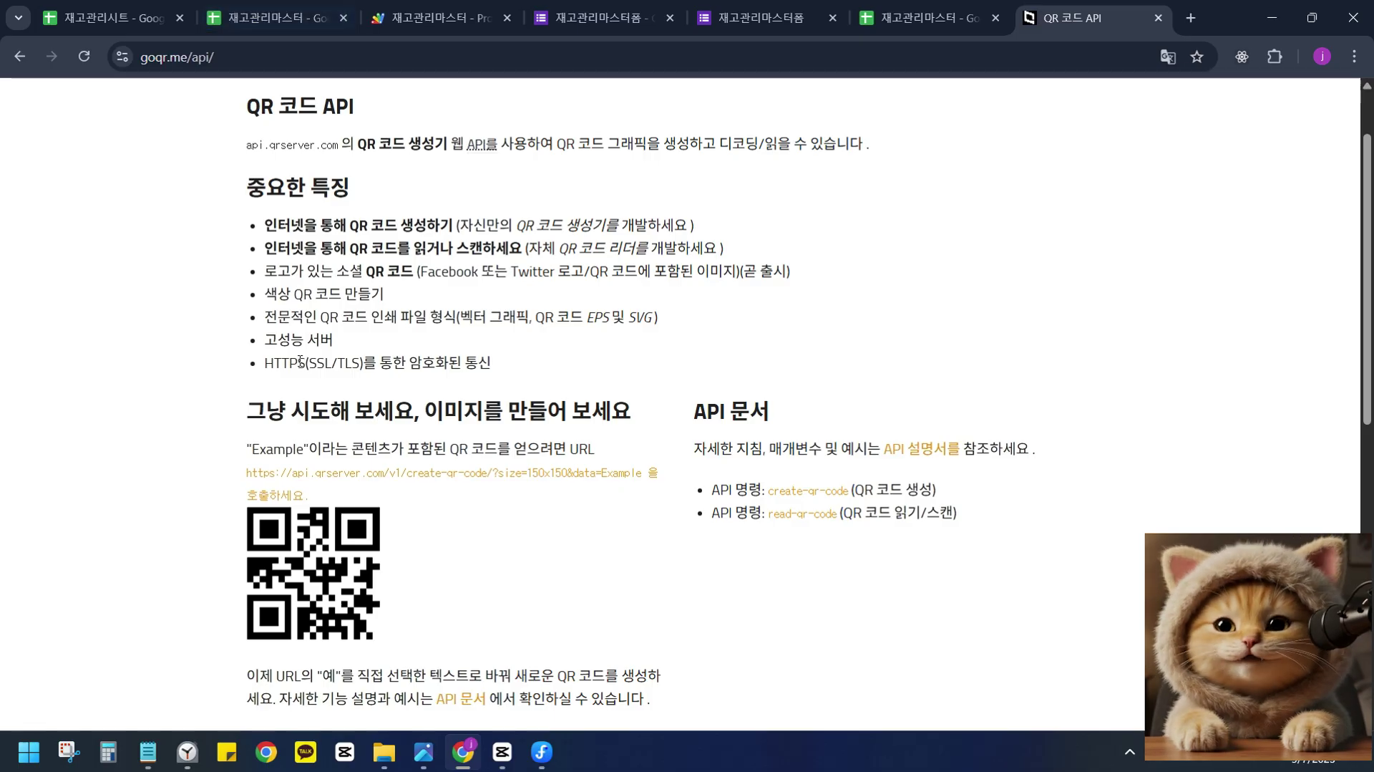
pyautogui.moveTo(241, 473); pyautogui.dragTo(642, 467)
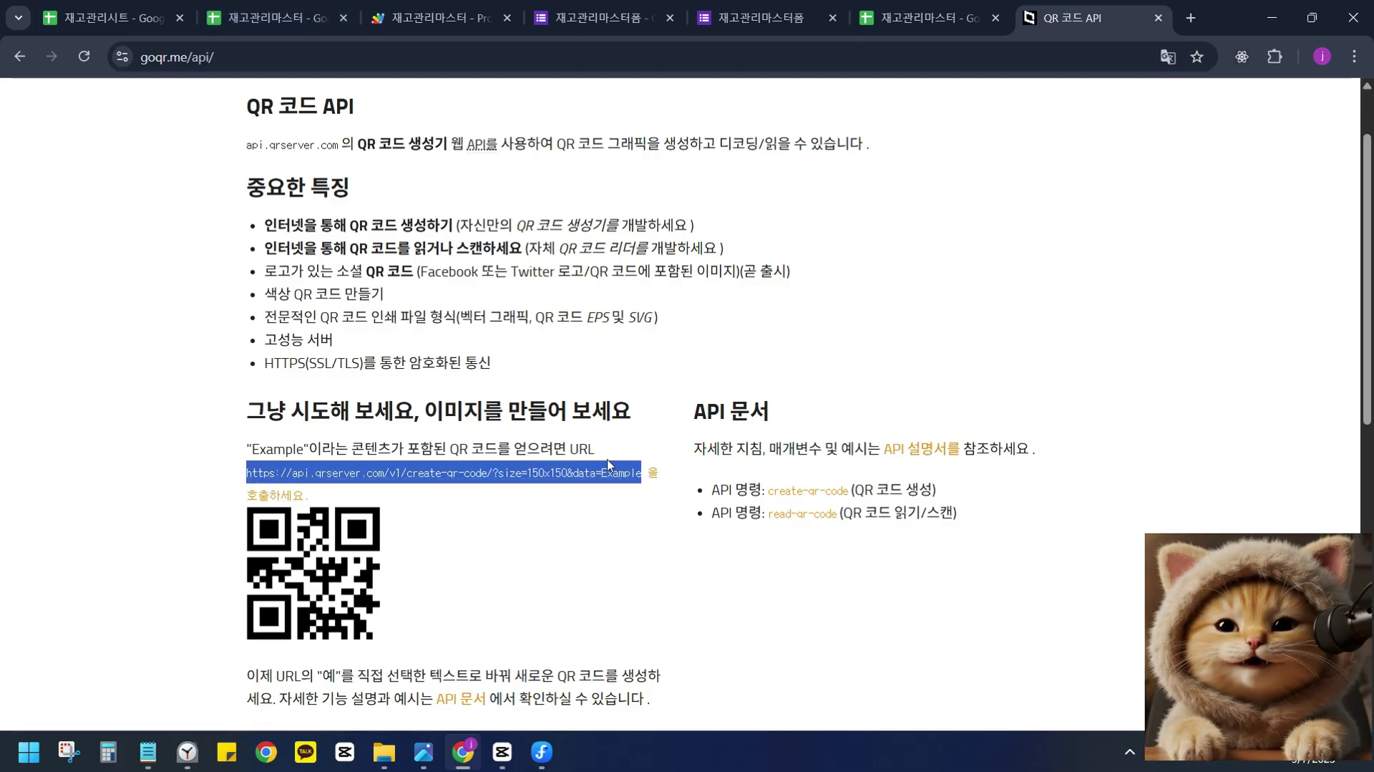
pyautogui.moveTo(163, 766)
pyautogui.click(226, 655)
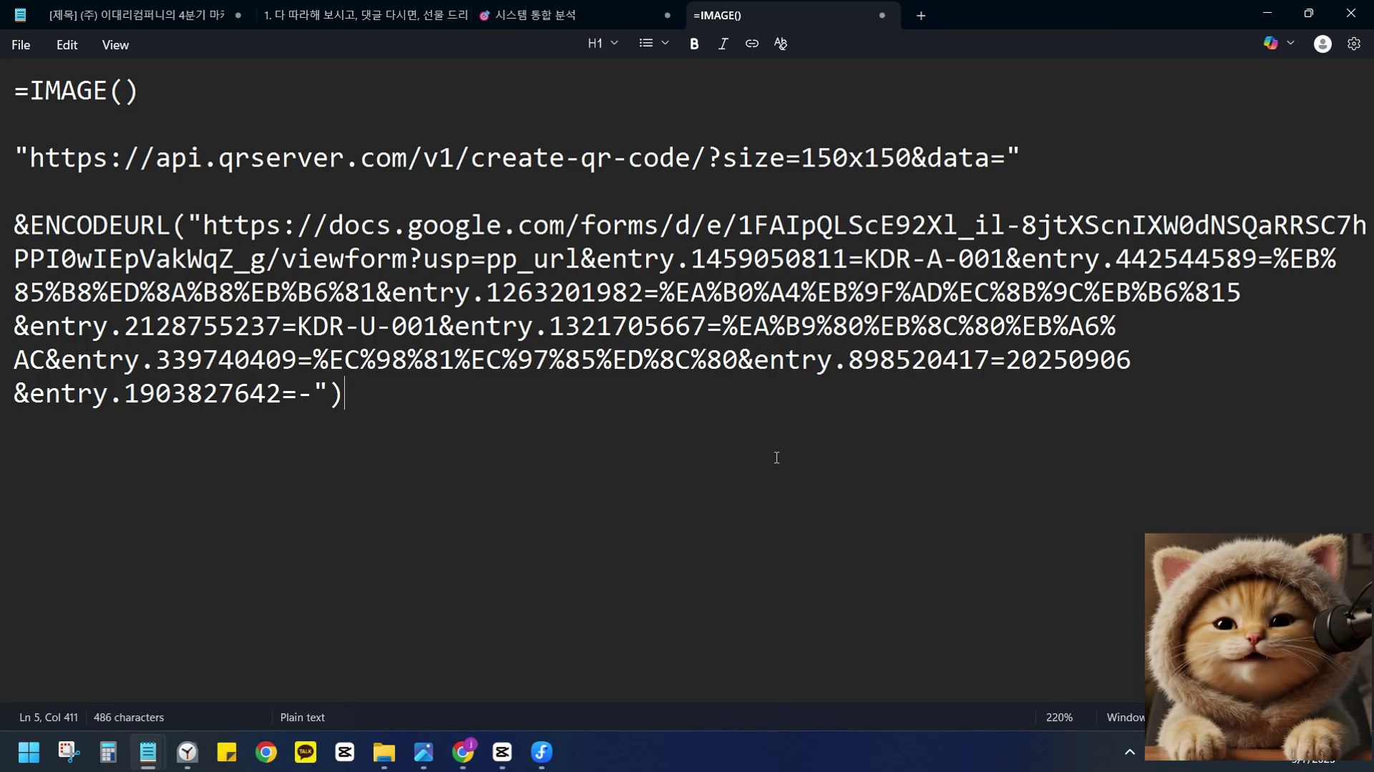
pyautogui.click(1082, 164)
pyautogui.press('Return')
pyautogui.hotkey('ctrl', 'v')
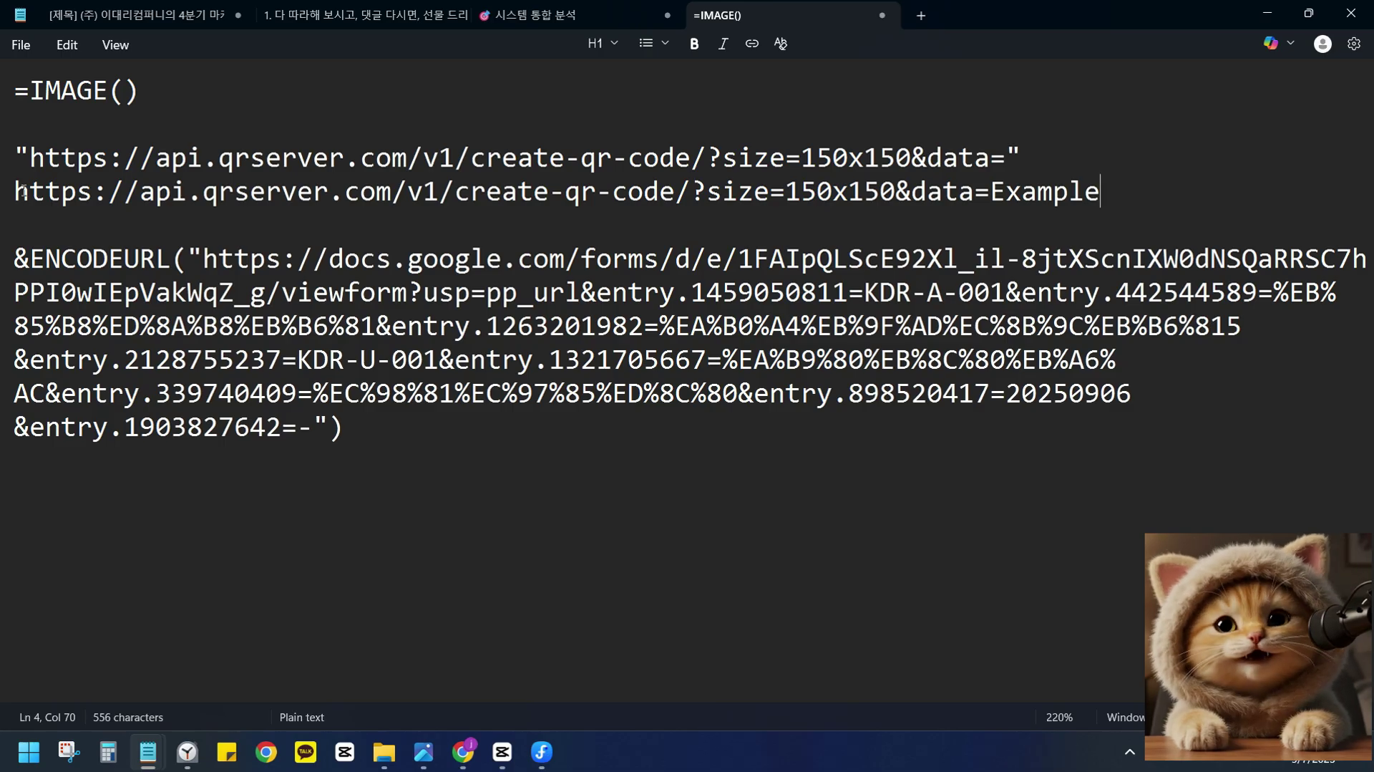
# Remove Example from the pasted URL and enclose it in double quotes, keeping it directly below the original quoted URL.
pyautogui.moveTo(24, 191); pyautogui.dragTo(1137, 199)
pyautogui.doubleClick(1066, 203)
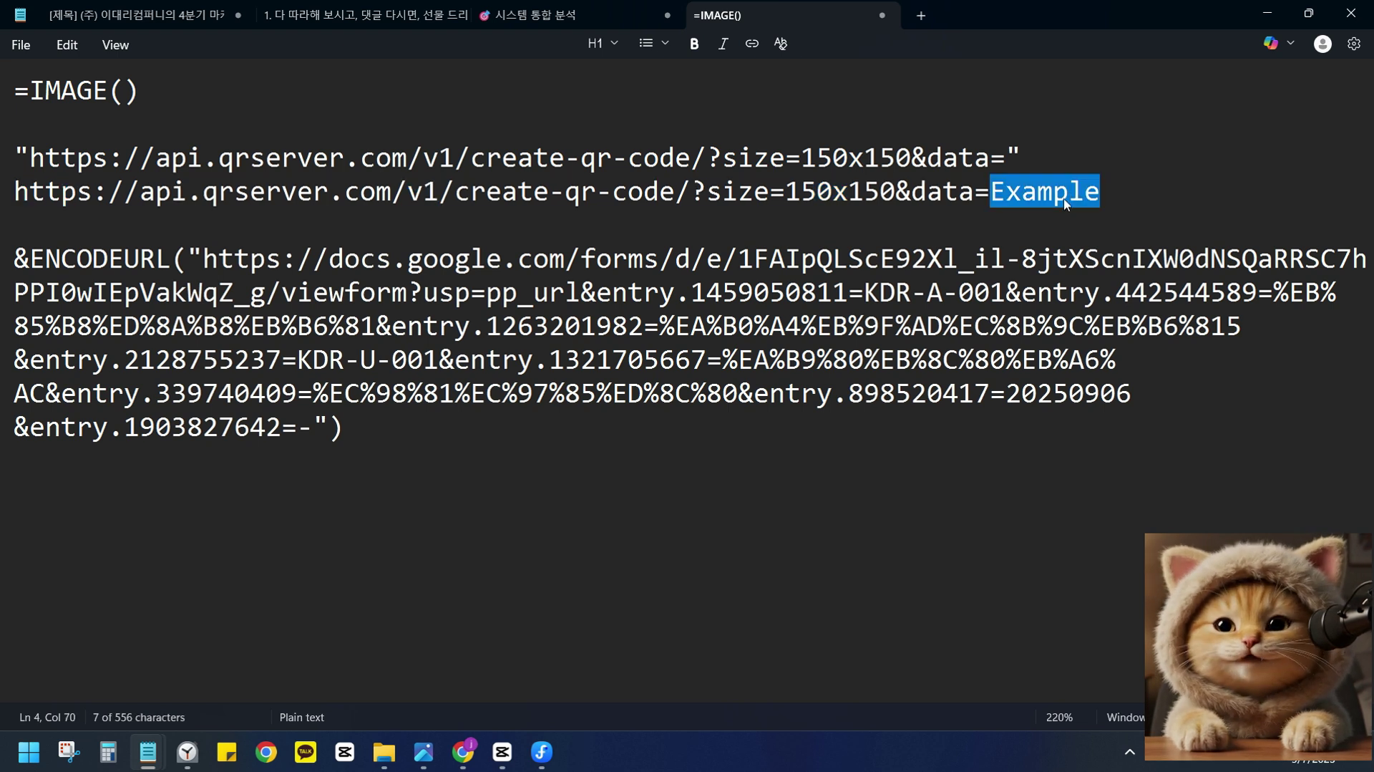
pyautogui.press('BackSpace')
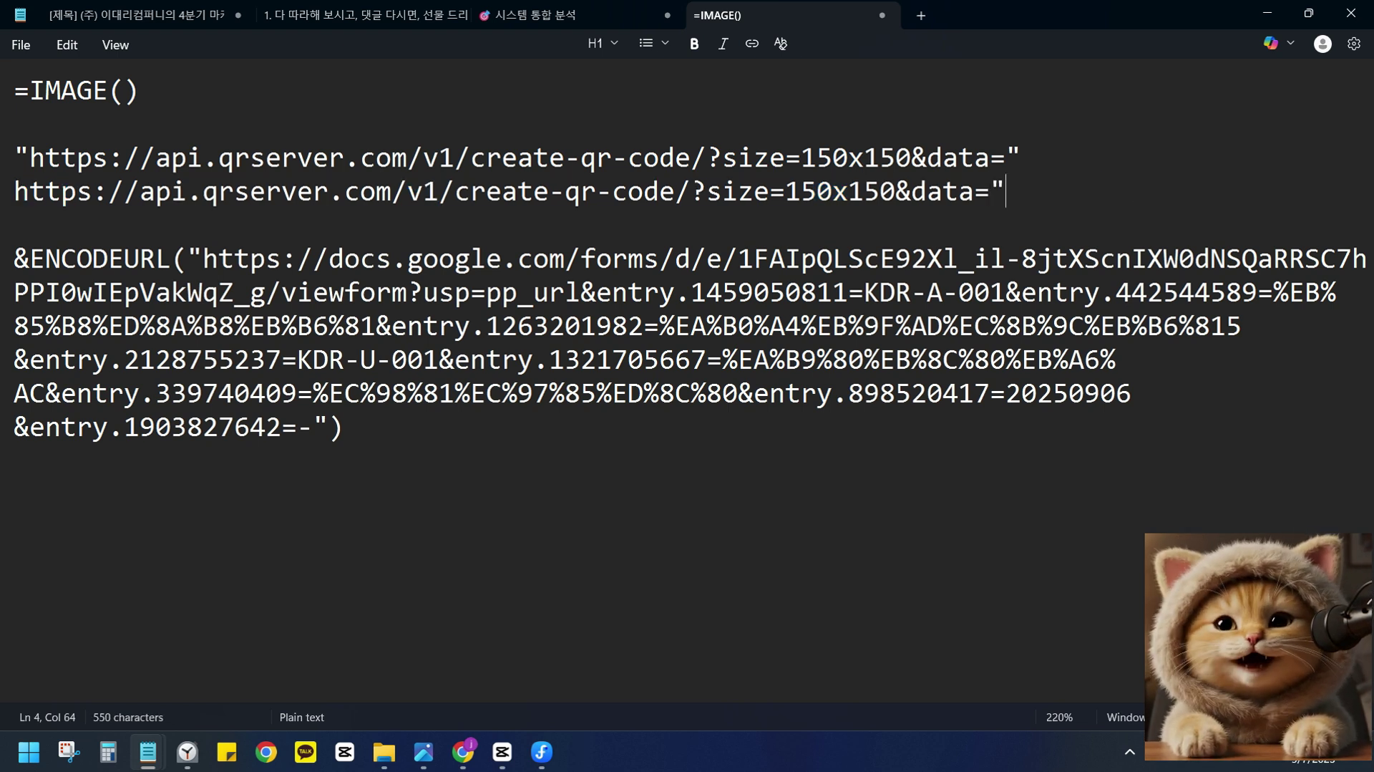
pyautogui.press('Up')
pyautogui.press('Right')
pyautogui.press('Right')
pyautogui.press('Return')
pyautogui.write('"')
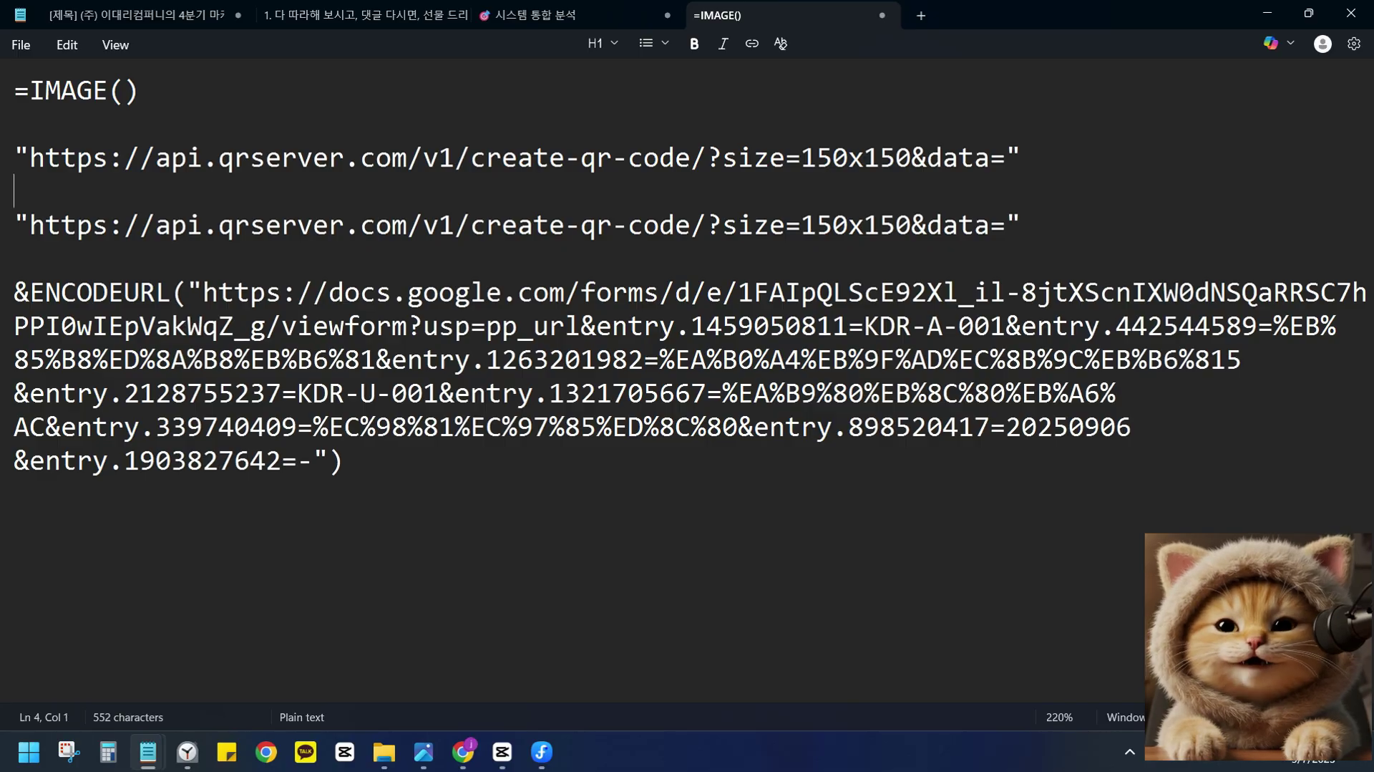
pyautogui.press('BackSpace')
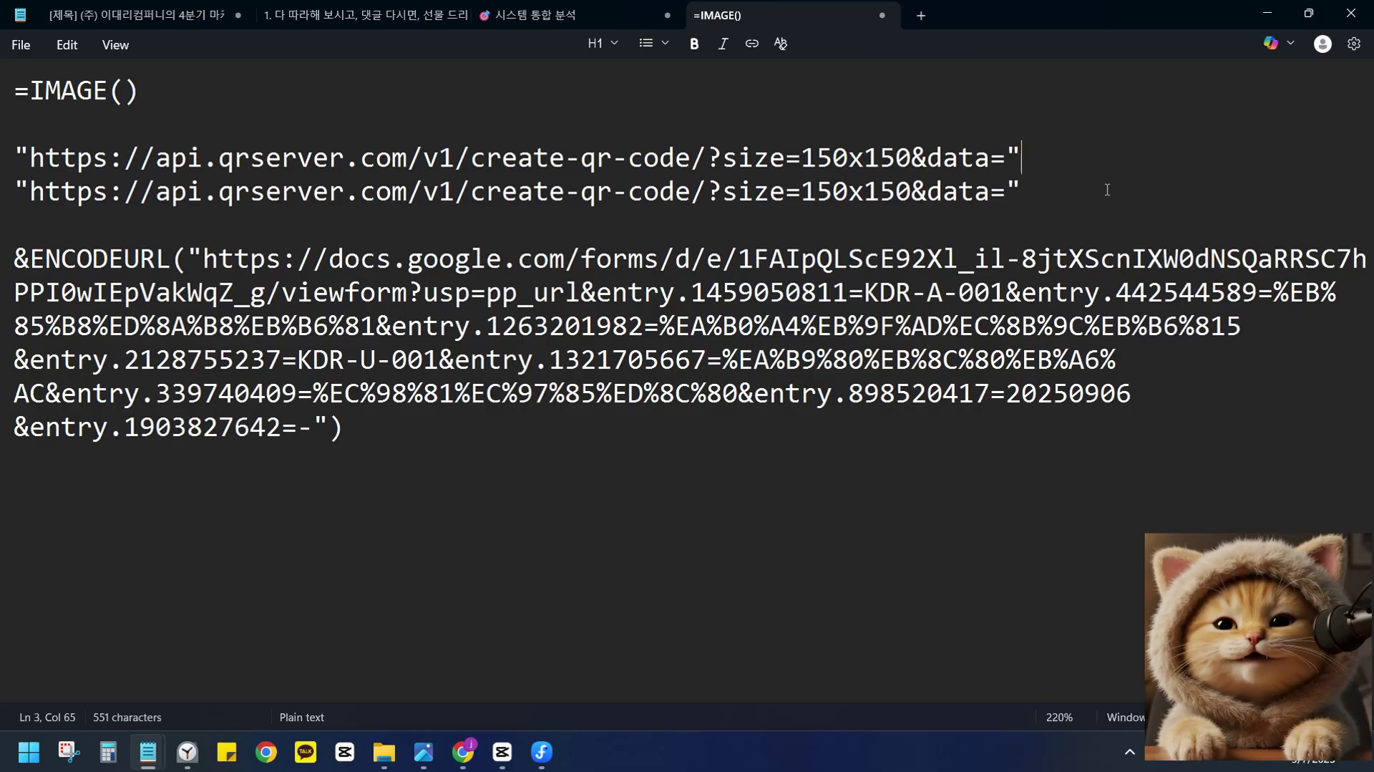
# Compare the two quoted QR server URLs and delete the duplicate one, leaving a blank line before &ENCODEURL.
pyautogui.moveTo(1107, 190); pyautogui.dragTo(37, 199)
pyautogui.click(81, 202)
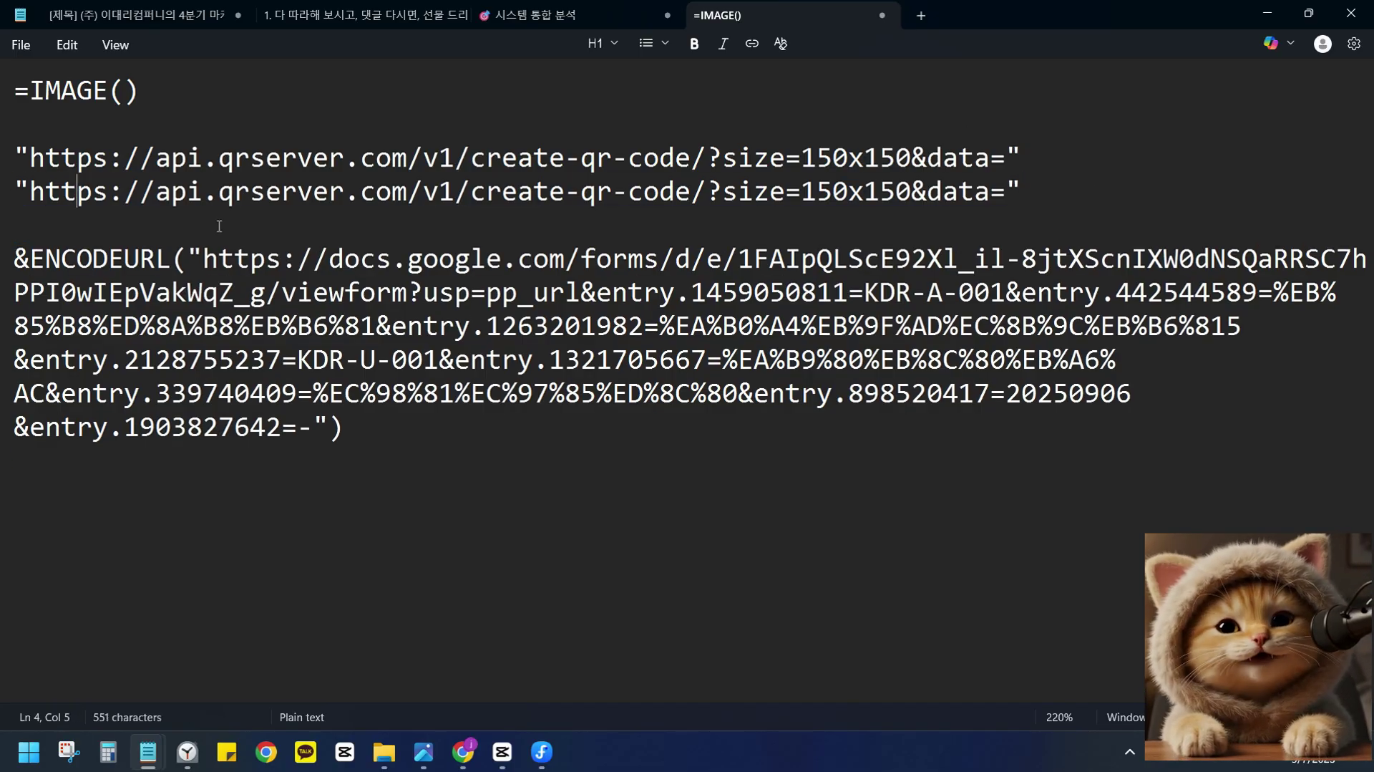
pyautogui.tripleClick(289, 200)
pyautogui.press('Delete')
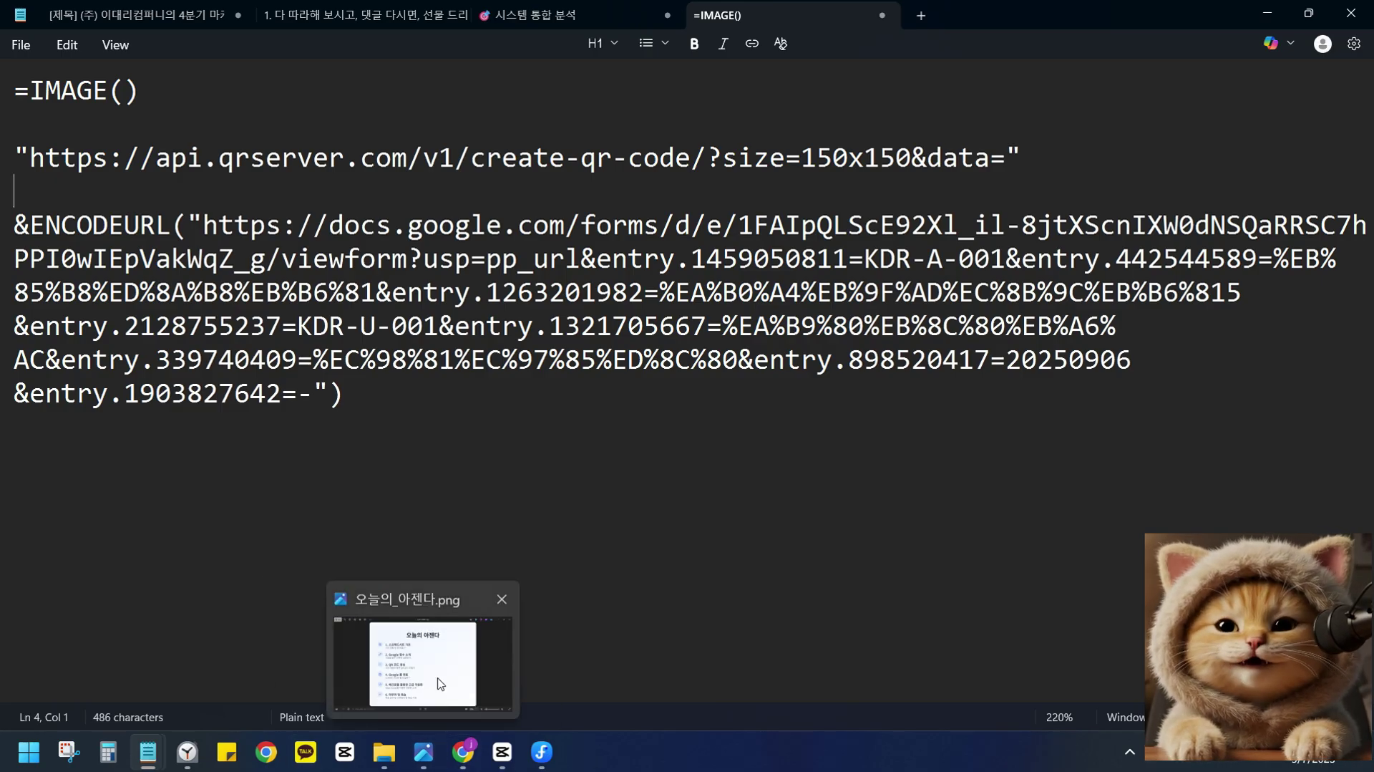
# Switch to Chrome, search Google for api란 in a new tab and open the image results.
pyautogui.click(423, 752)
pyautogui.click(461, 713)
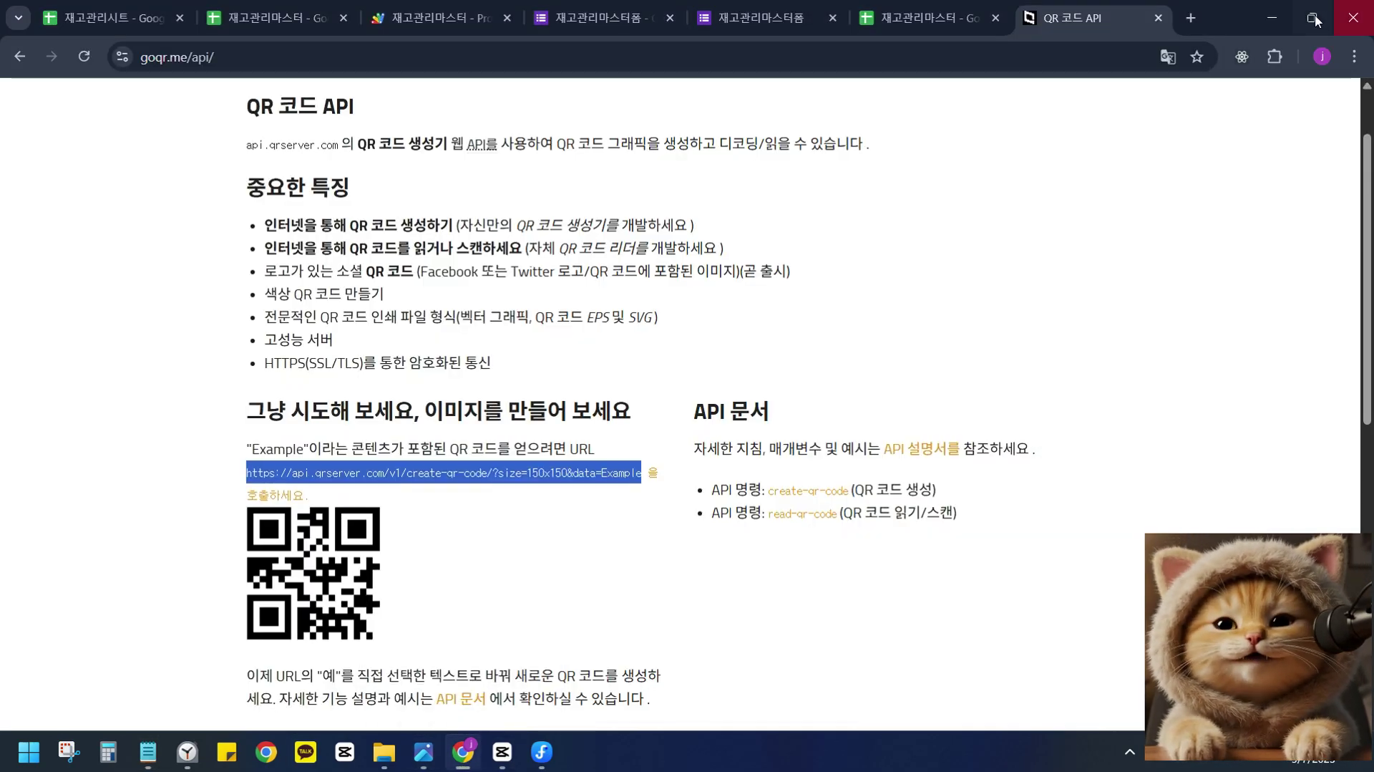
pyautogui.click(1194, 22)
pyautogui.write('api')
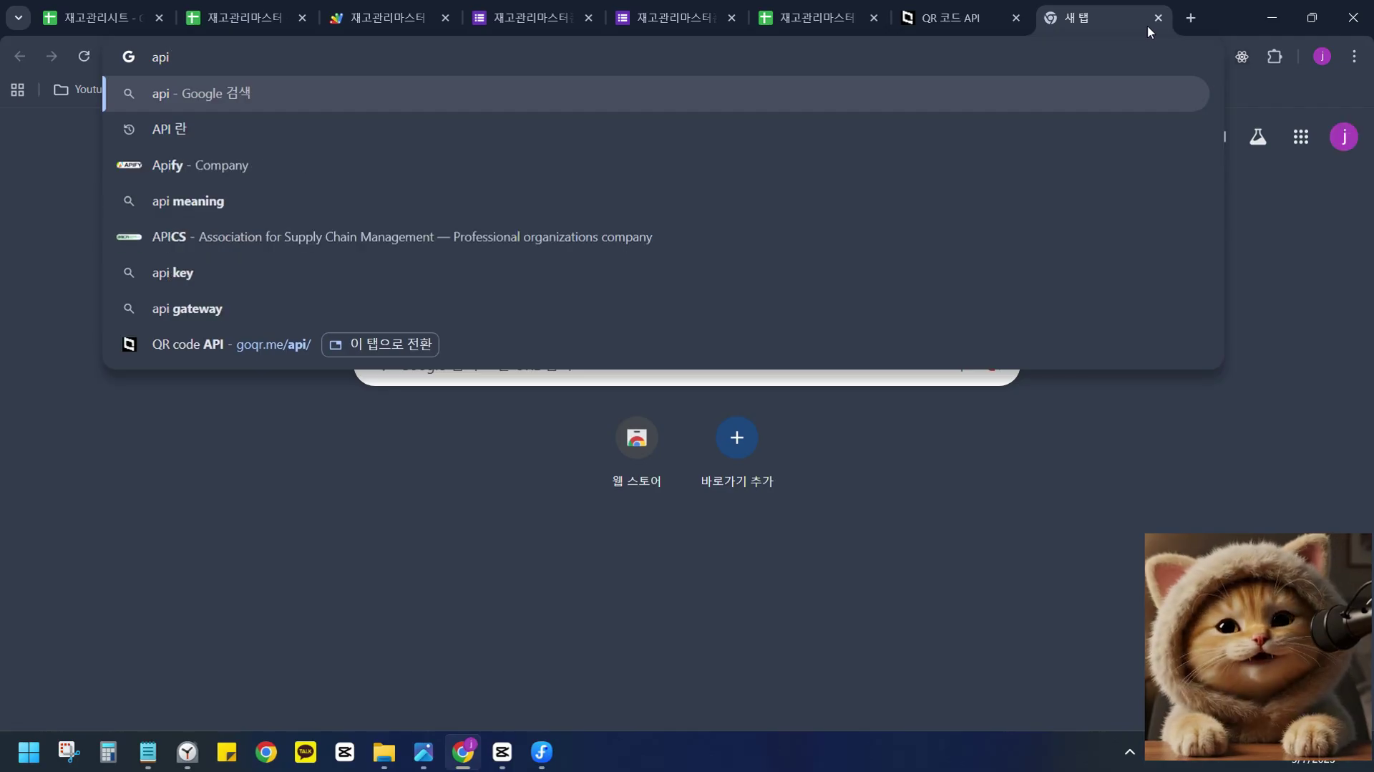
pyautogui.write('란')
pyautogui.press('Return')
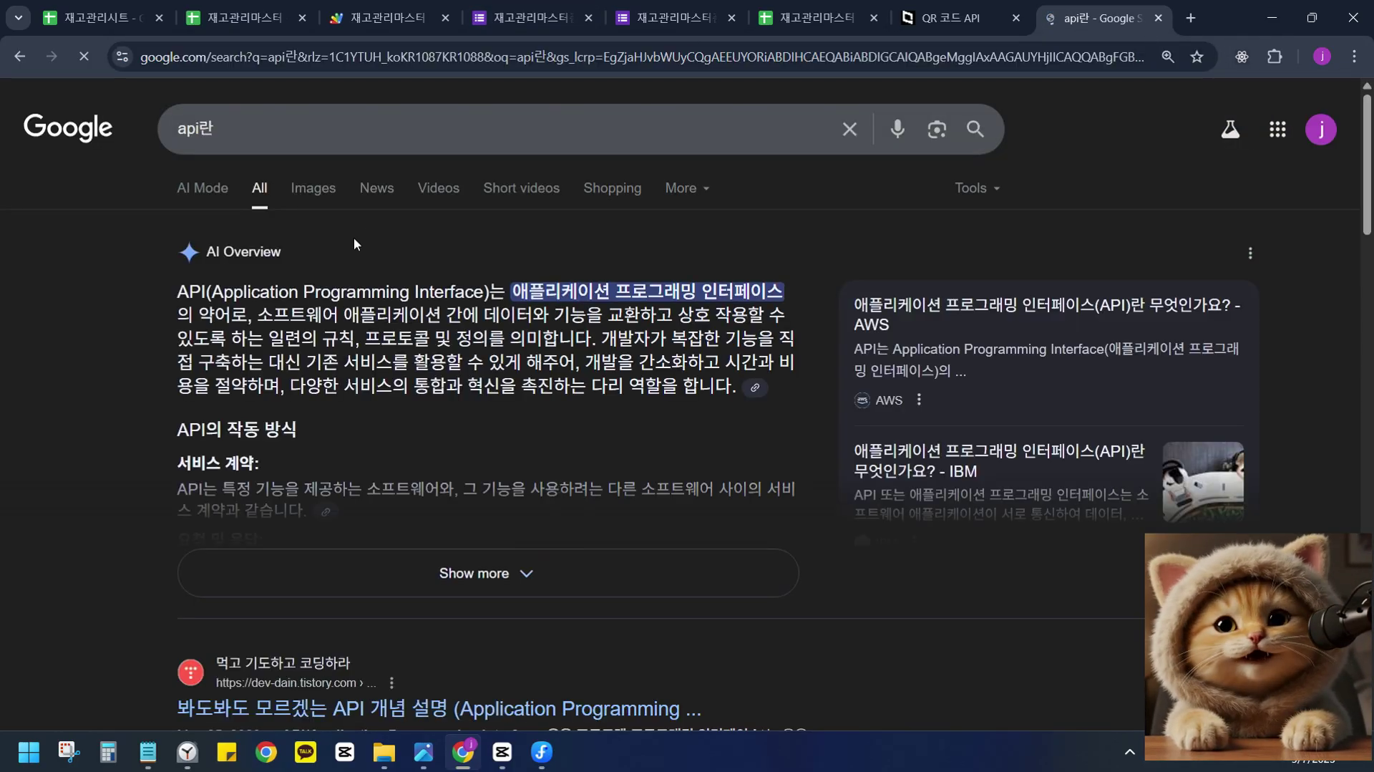
pyautogui.click(315, 187)
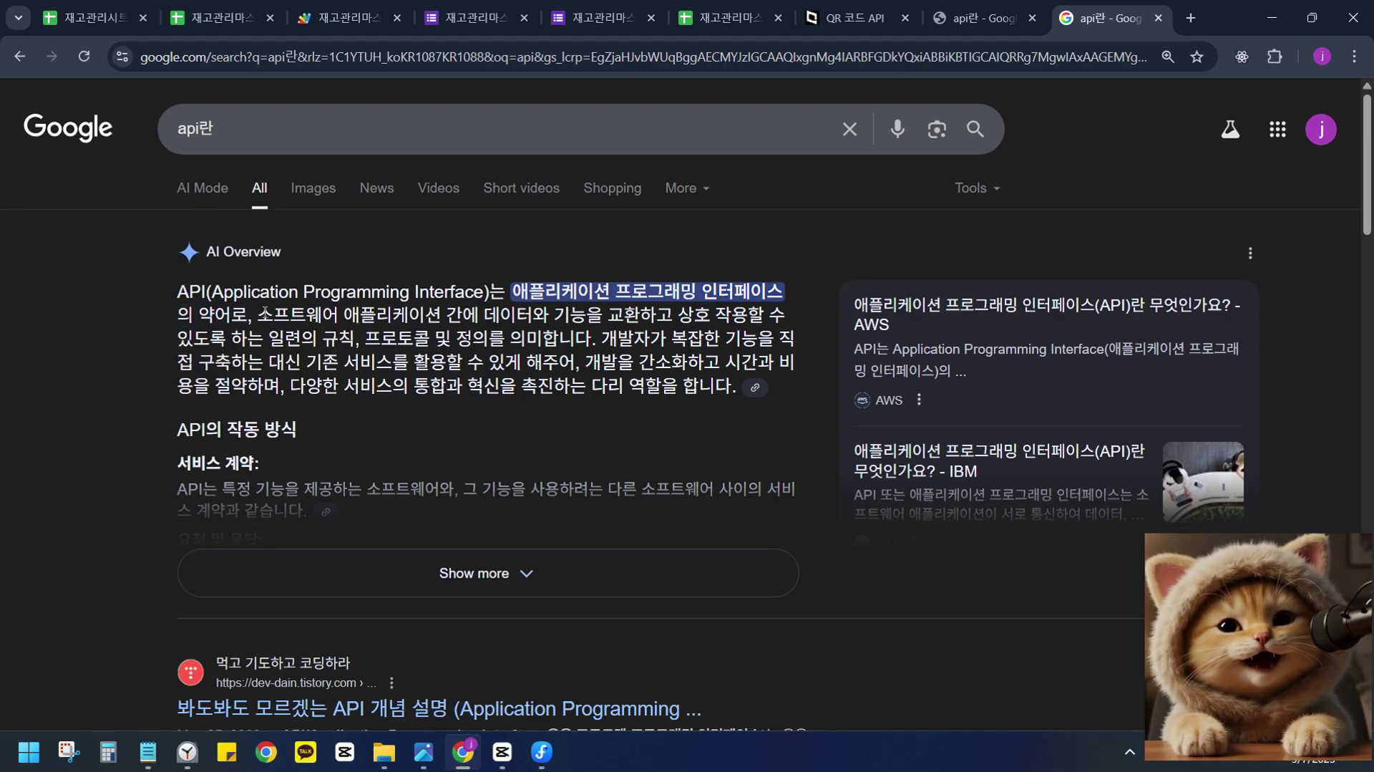
# Read the AI Overview's definition of API in the api란 results and expand the full overview.
pyautogui.moveTo(266, 314); pyautogui.dragTo(713, 309)
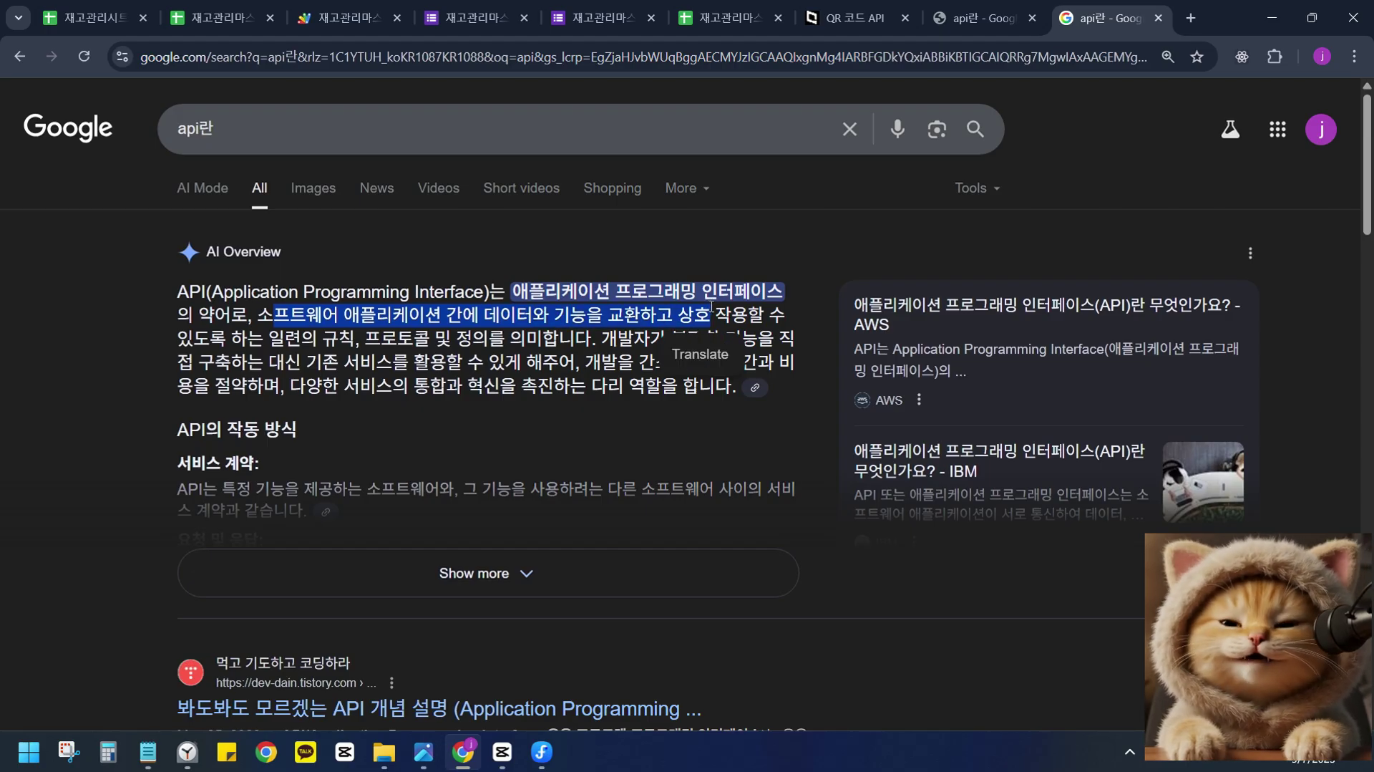
pyautogui.moveTo(267, 338); pyautogui.dragTo(599, 338)
pyautogui.moveTo(601, 338); pyautogui.dragTo(637, 362)
pyautogui.click(639, 363)
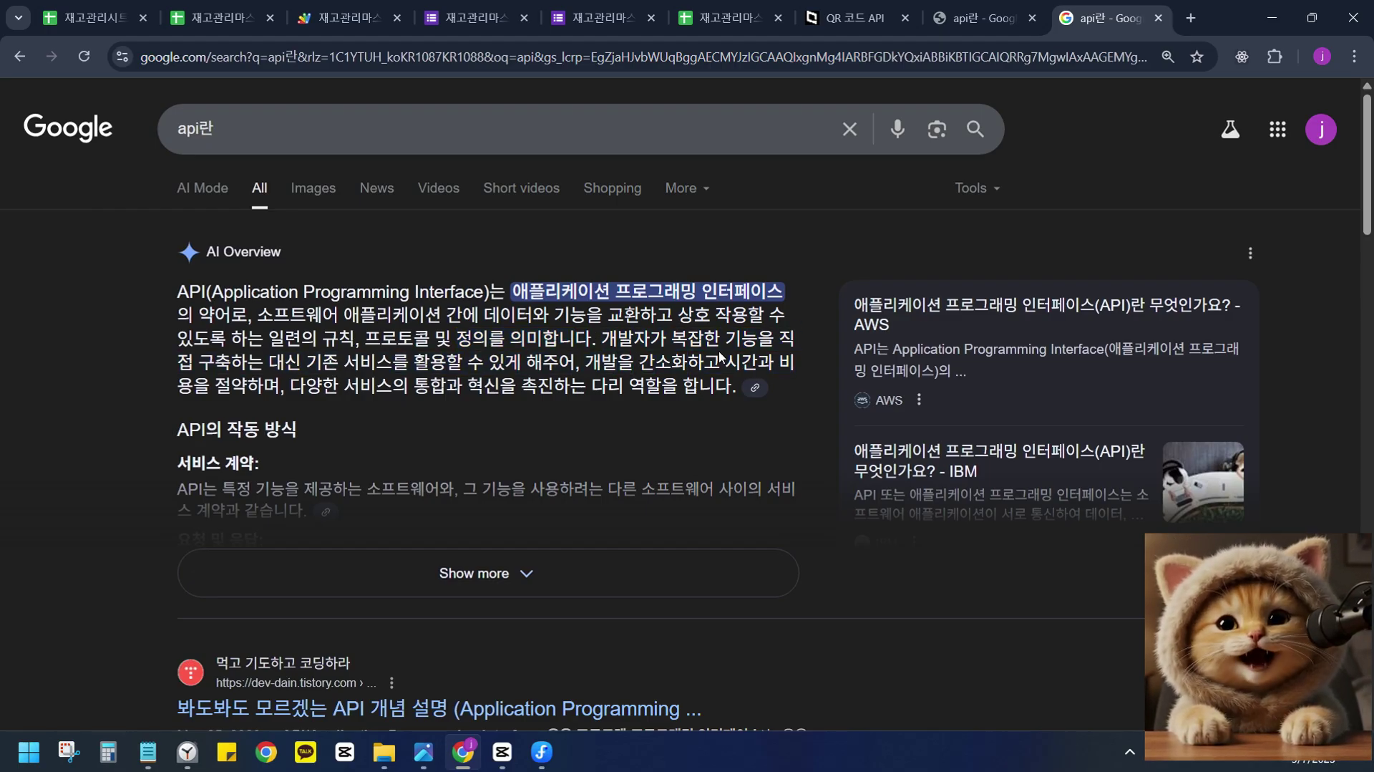
pyautogui.click(701, 576)
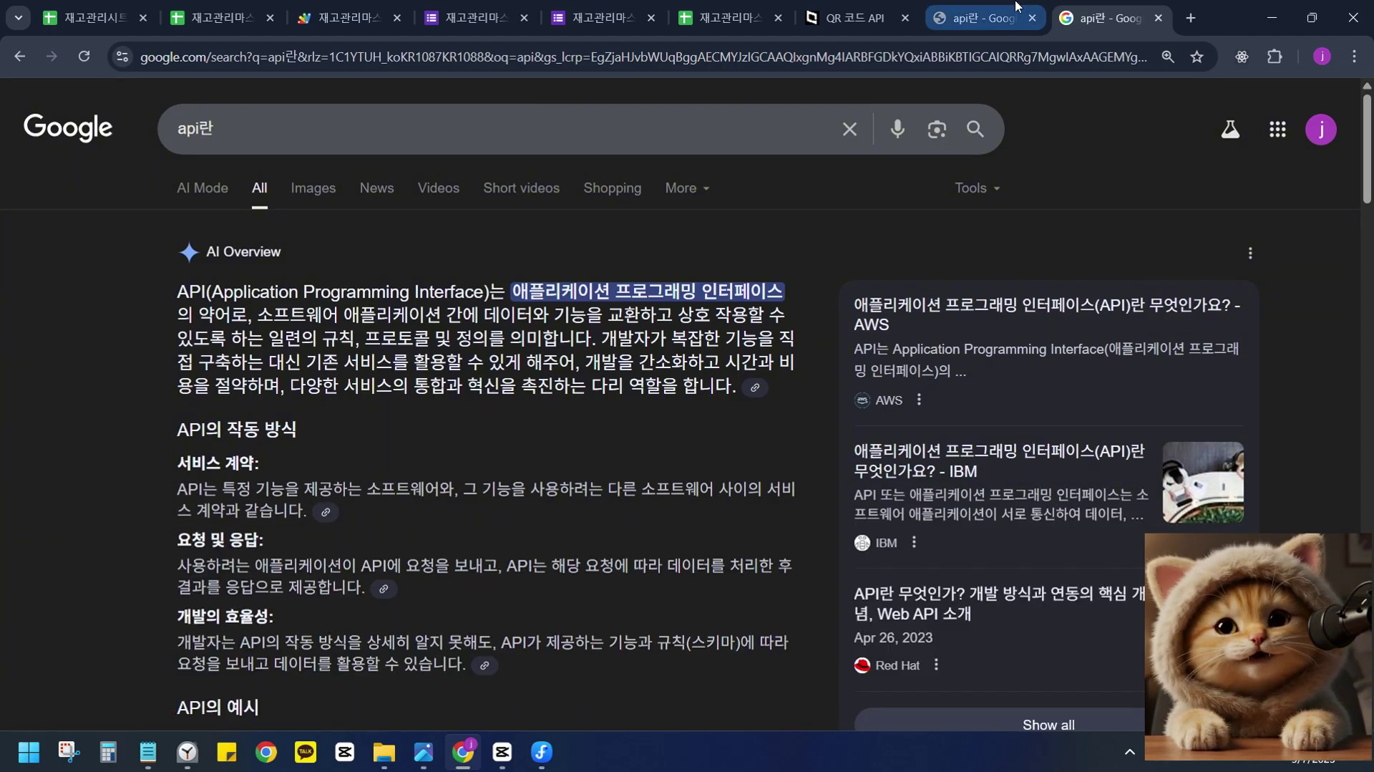
# View the diagram of API user, API and API provider in the api란 image results, then return to Notepad.
pyautogui.click(984, 18)
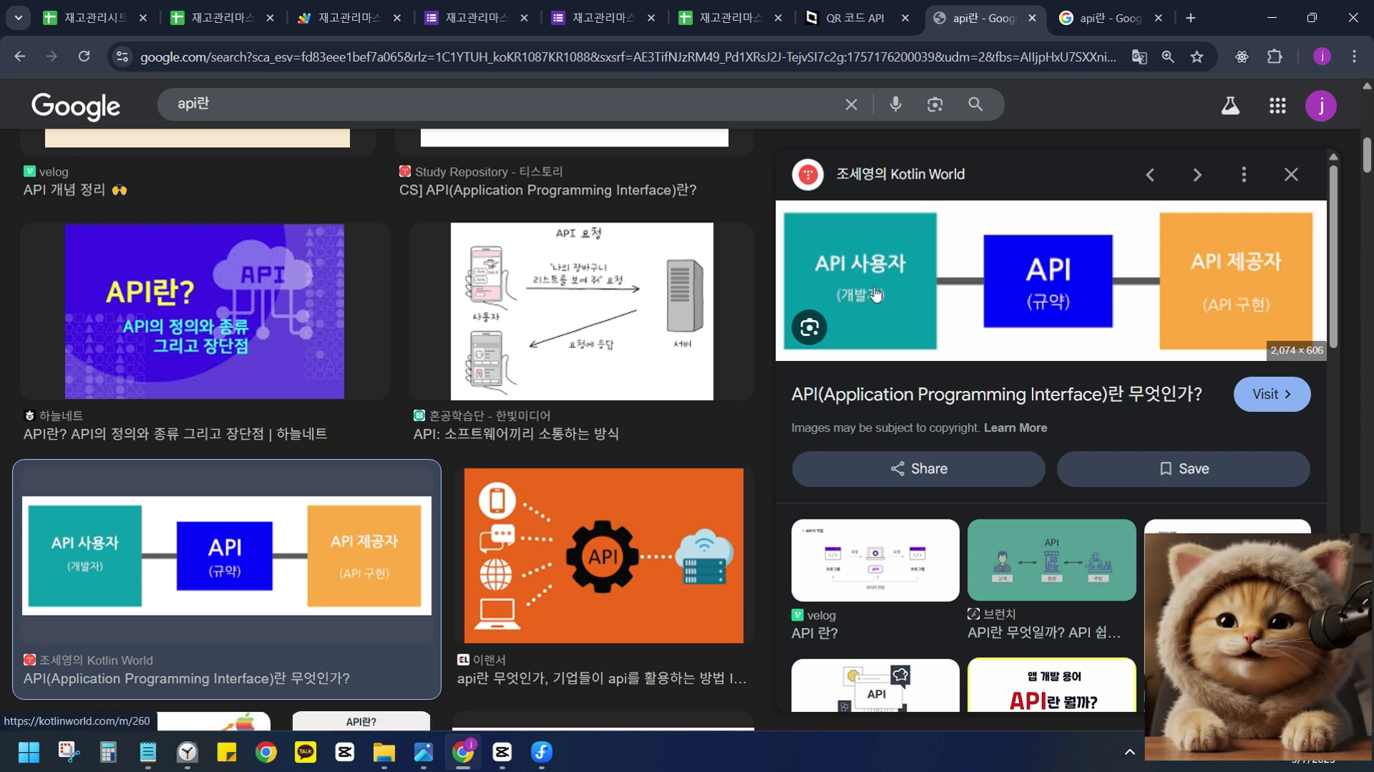
pyautogui.hotkey('alt', 'Tab')
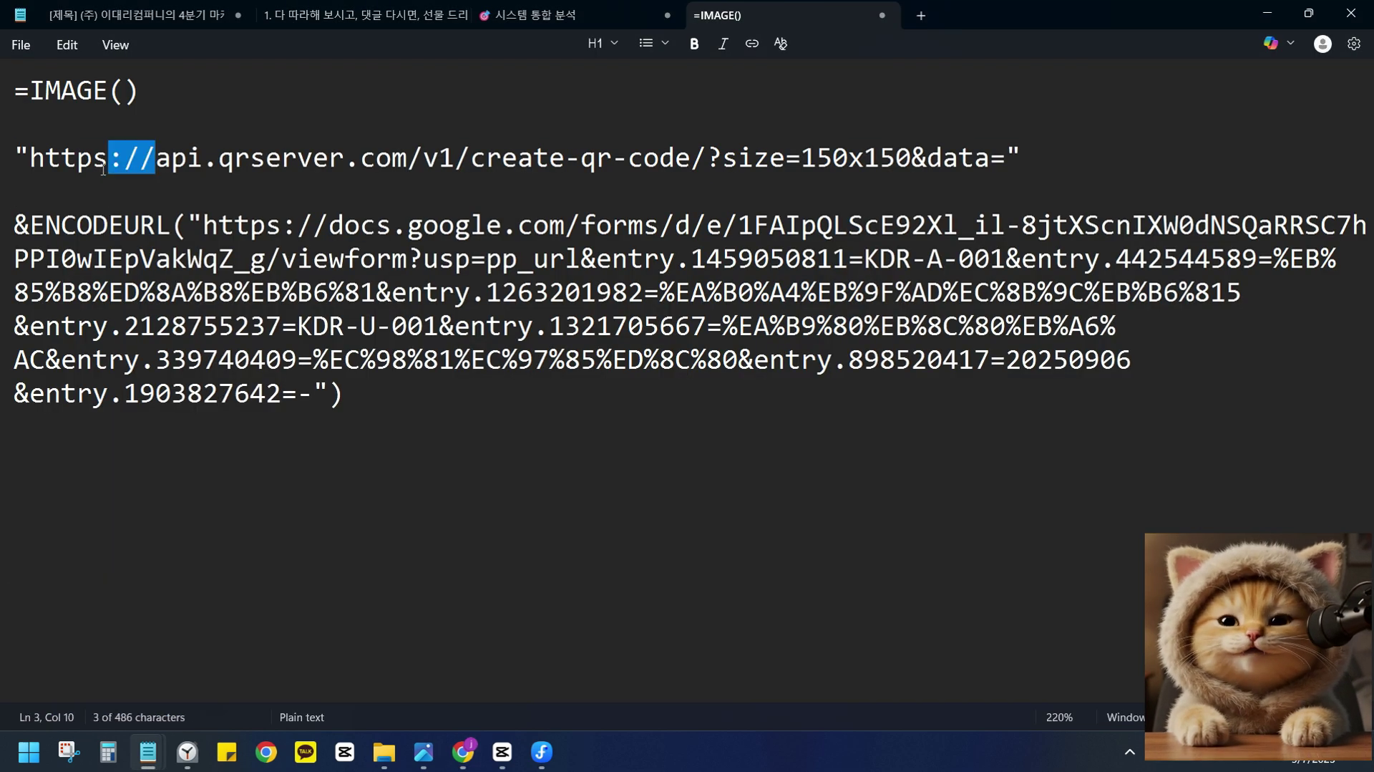
# Switch from Notepad to Chrome and view the API request diagram between user and server in the api란 image results.
pyautogui.tripleClick(106, 159)
pyautogui.click(106, 159)
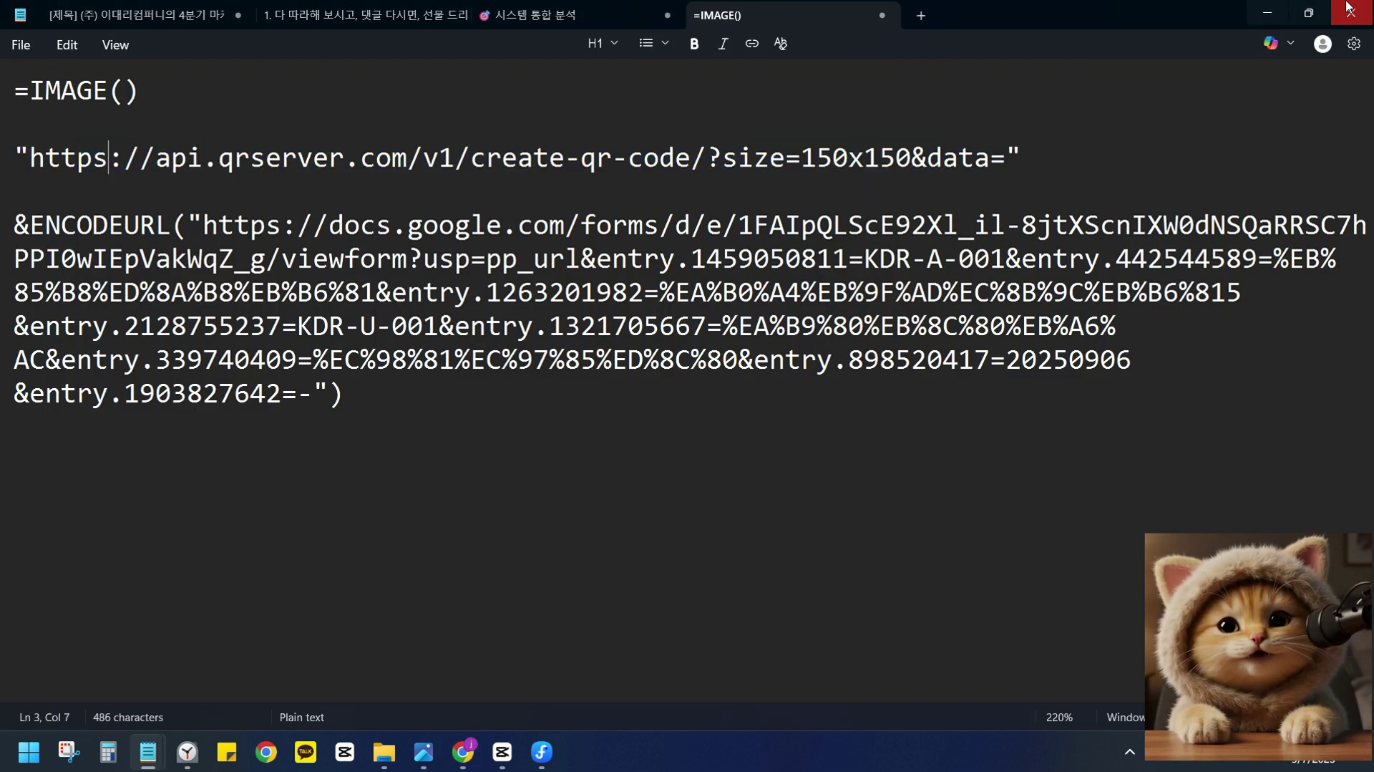
pyautogui.click(1265, 16)
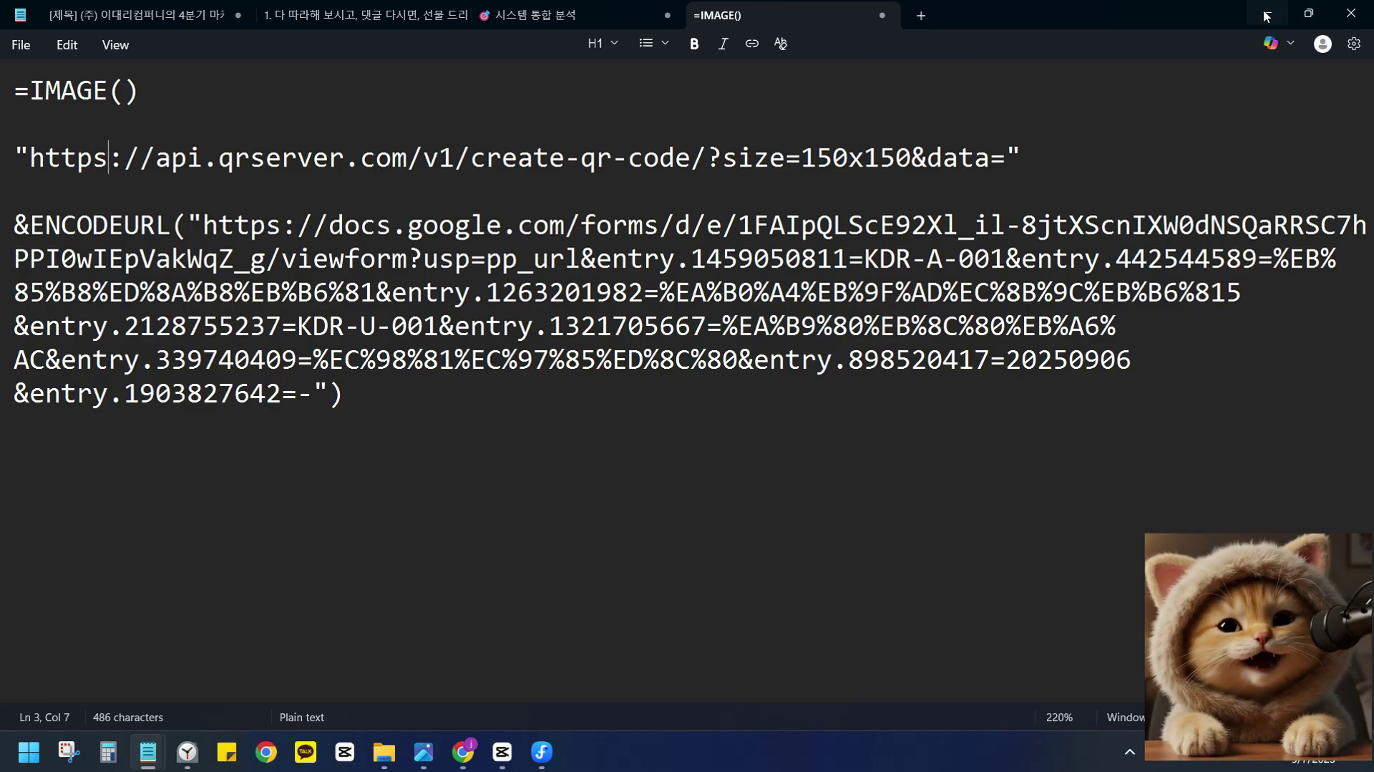
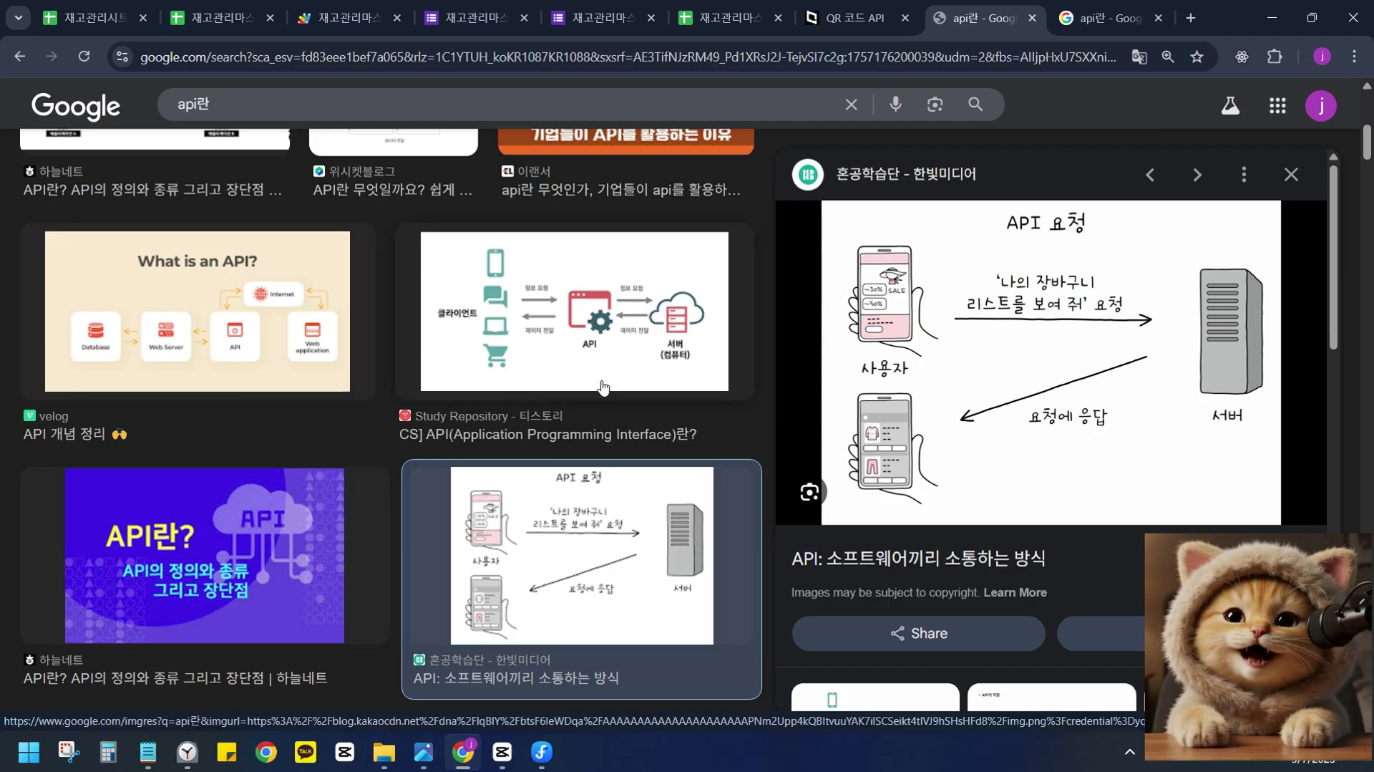
# Move the quoted QR server URL inside the parentheses of =IMAGE() in Notepad and append & after it.
pyautogui.moveTo(1022, 157); pyautogui.dragTo(11, 148)
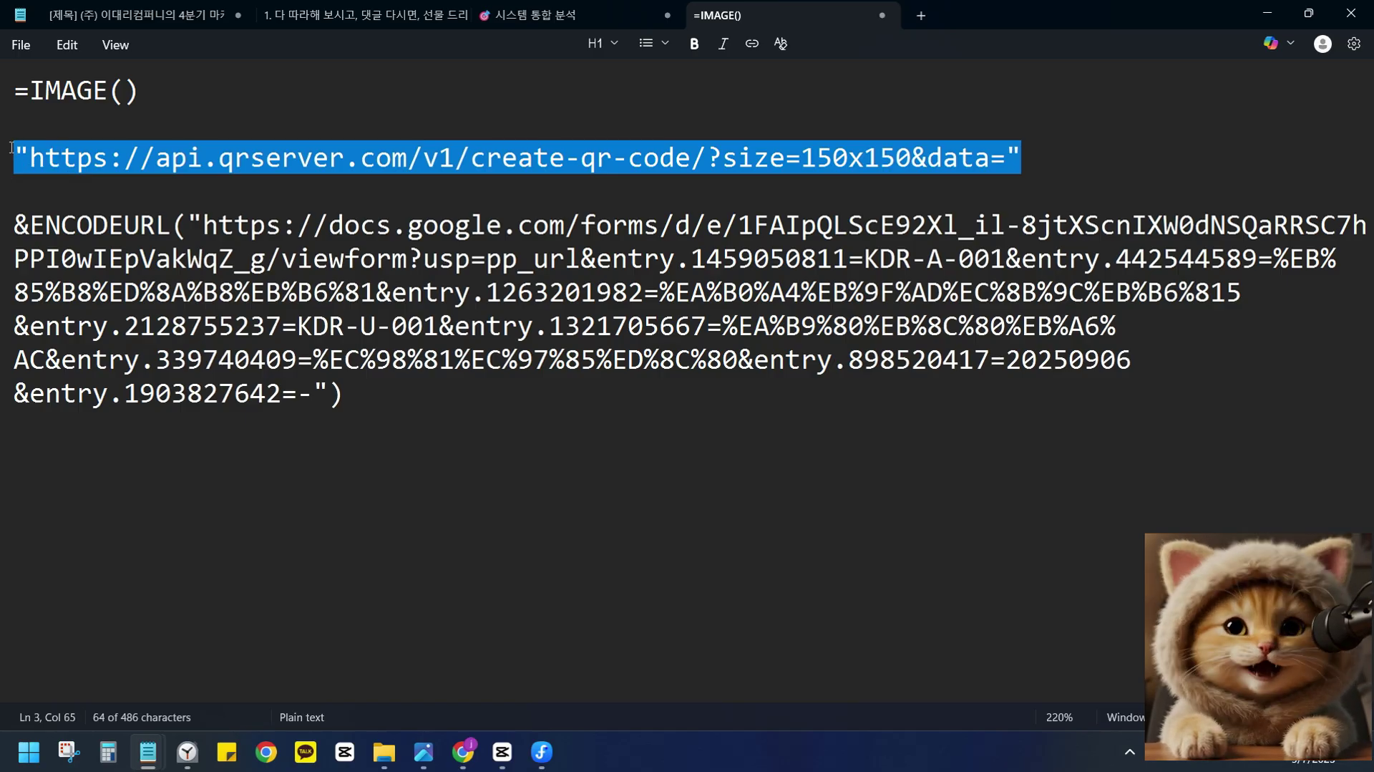
pyautogui.hotkey('ctrl', 'x')
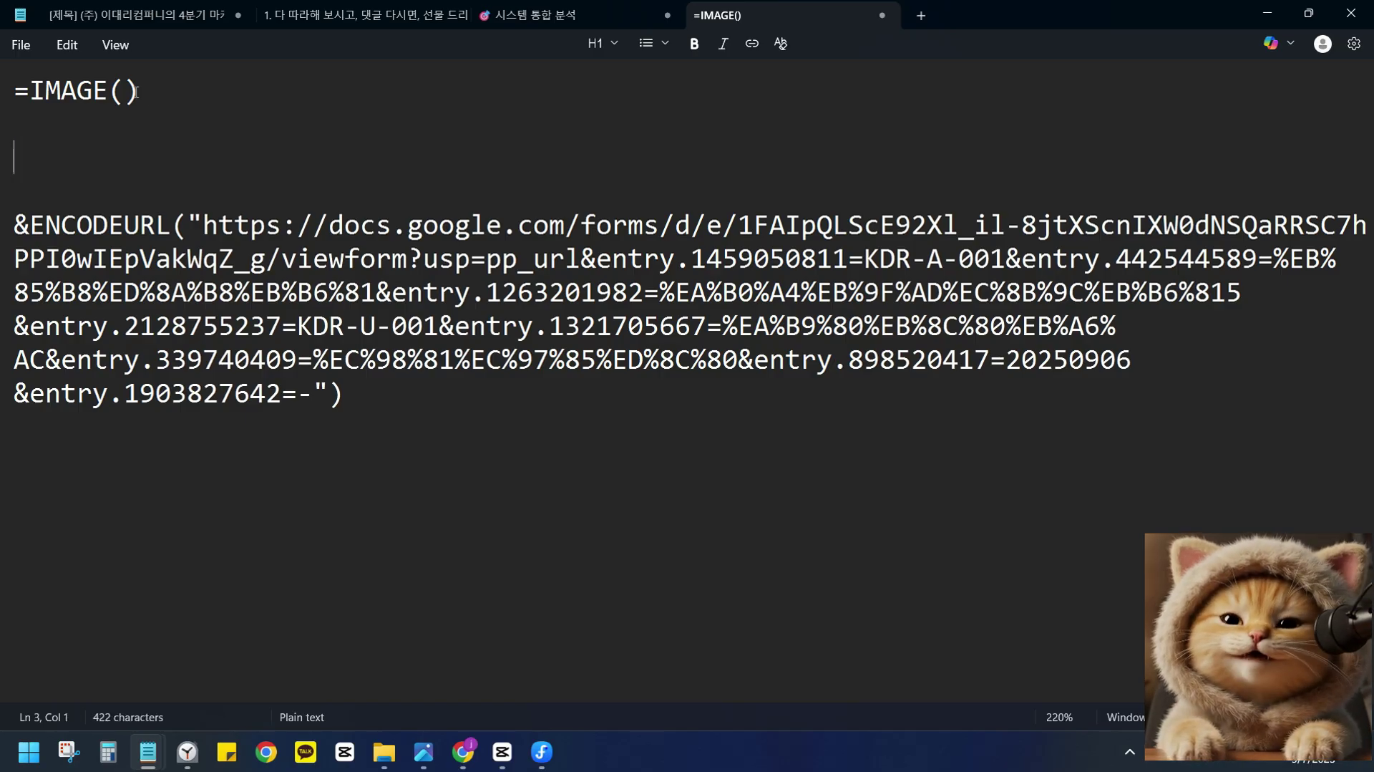
pyautogui.click(132, 93)
pyautogui.hotkey('ctrl', 'v')
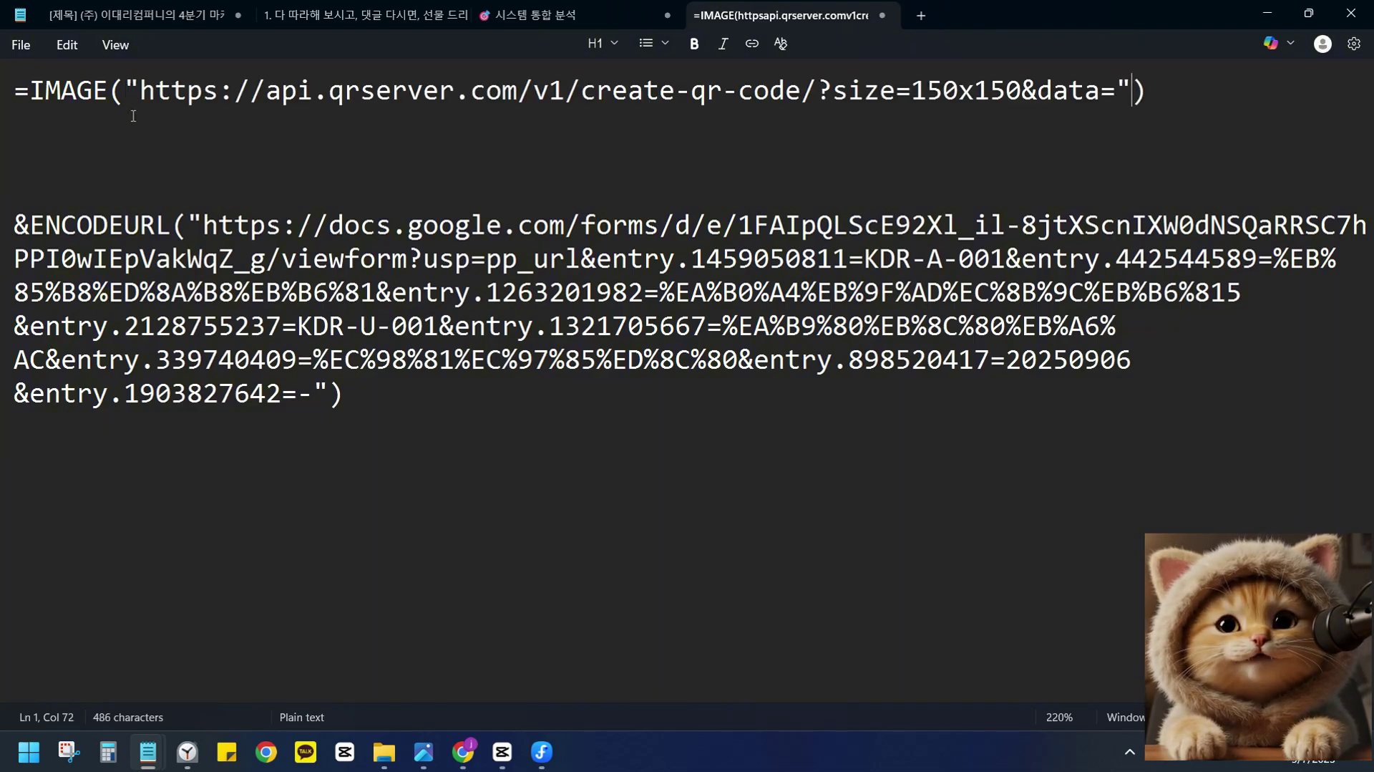
pyautogui.write('&')
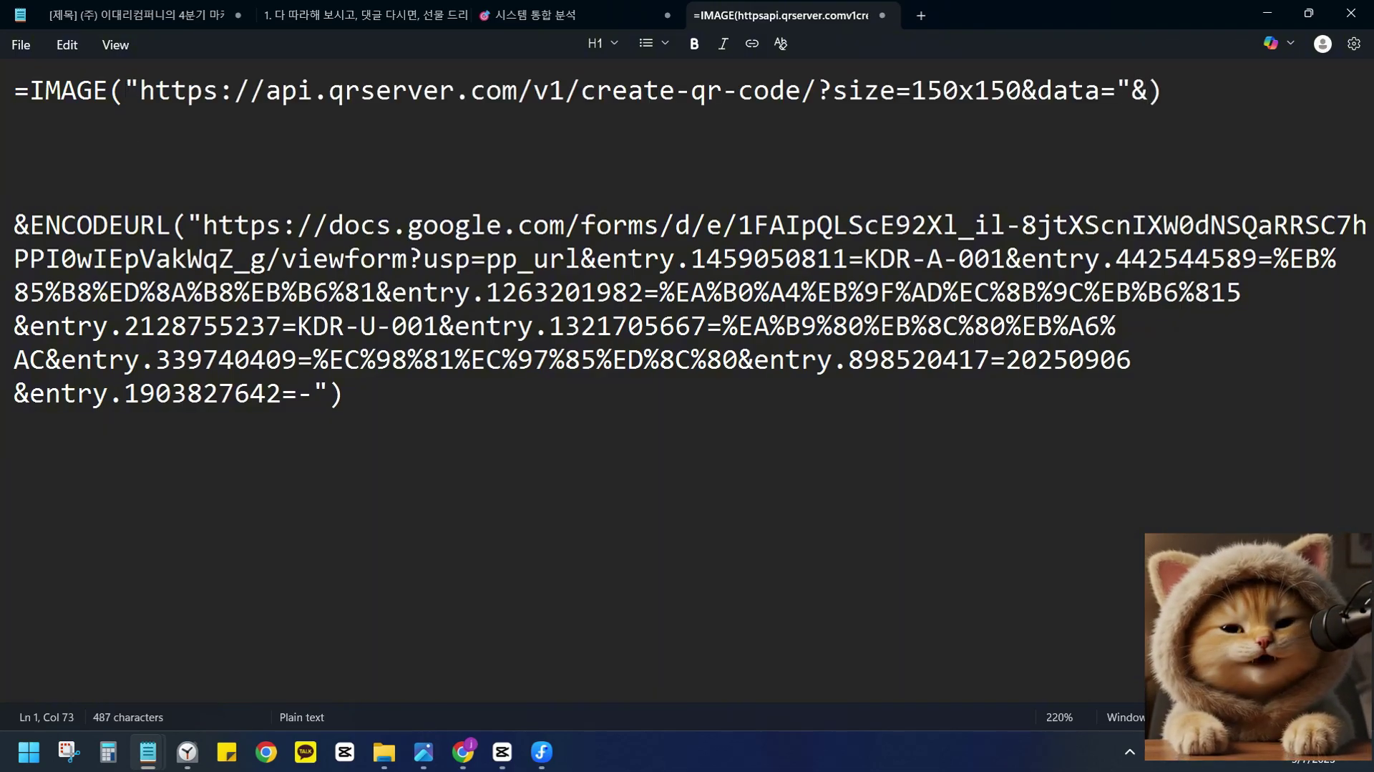
# Separate the & from ENCODEURL, placing the function two lines below it with a blank line in between.
pyautogui.doubleClick(63, 225)
pyautogui.click(8, 233)
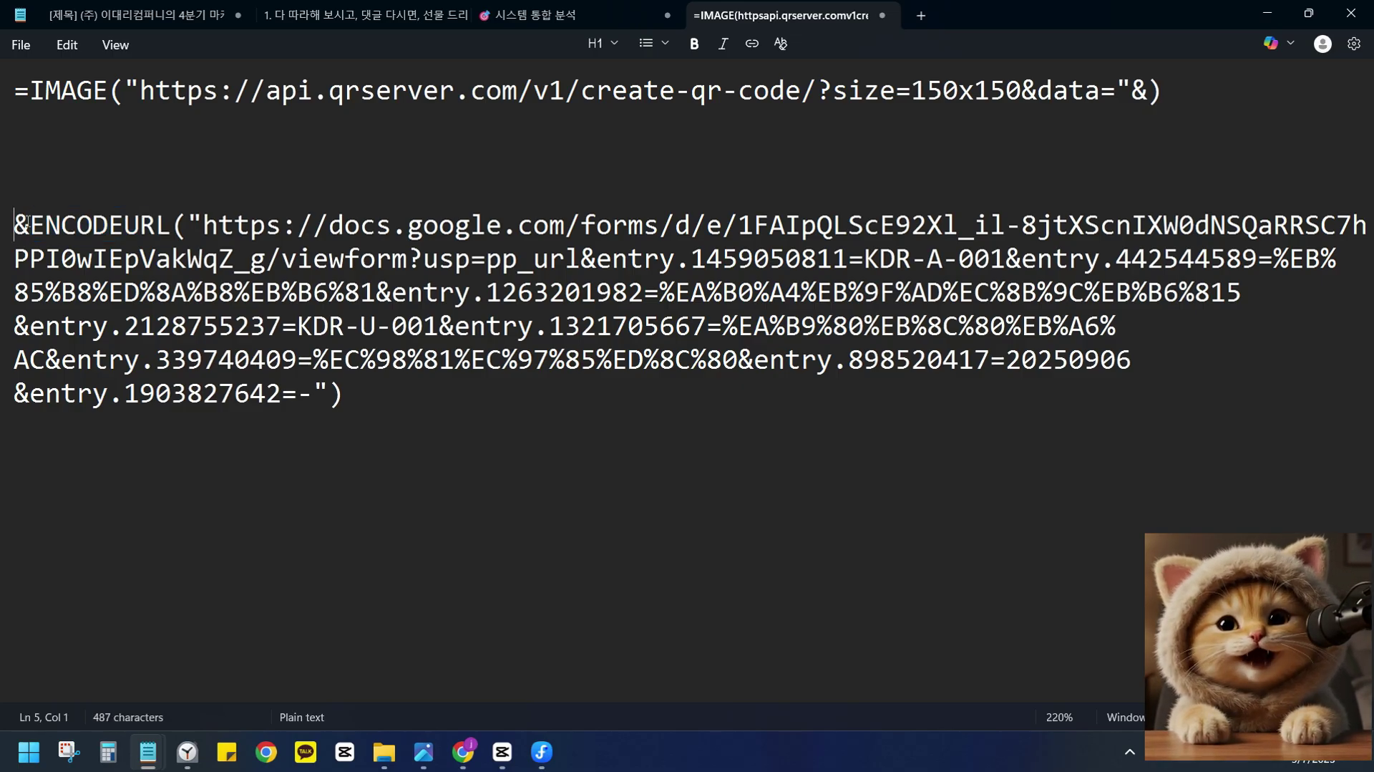
pyautogui.click(28, 226)
pyautogui.press('Return')
pyautogui.press('Return')
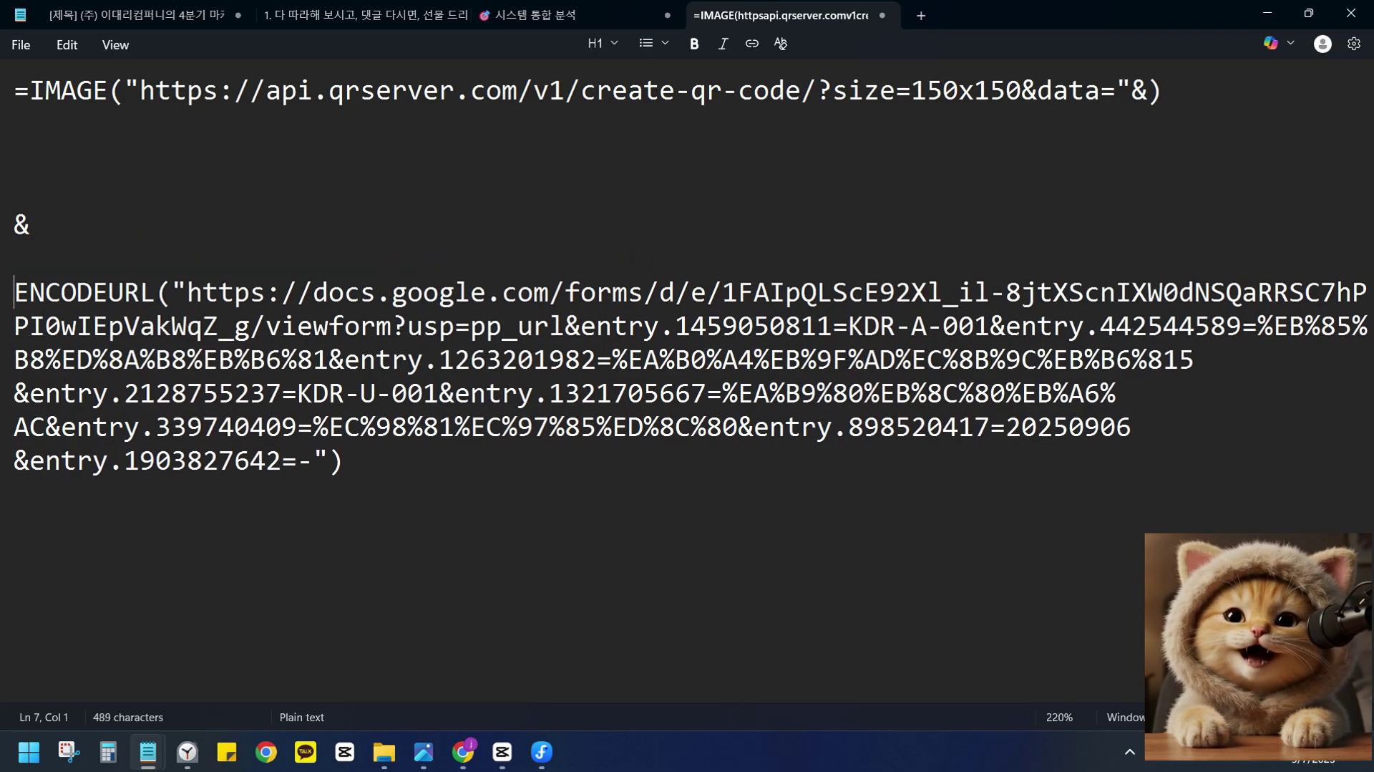
# Add the sample spellings encodeurl and enCodeUrl on separate lines between the & and the ENCODEURL formula.
pyautogui.press('Up')
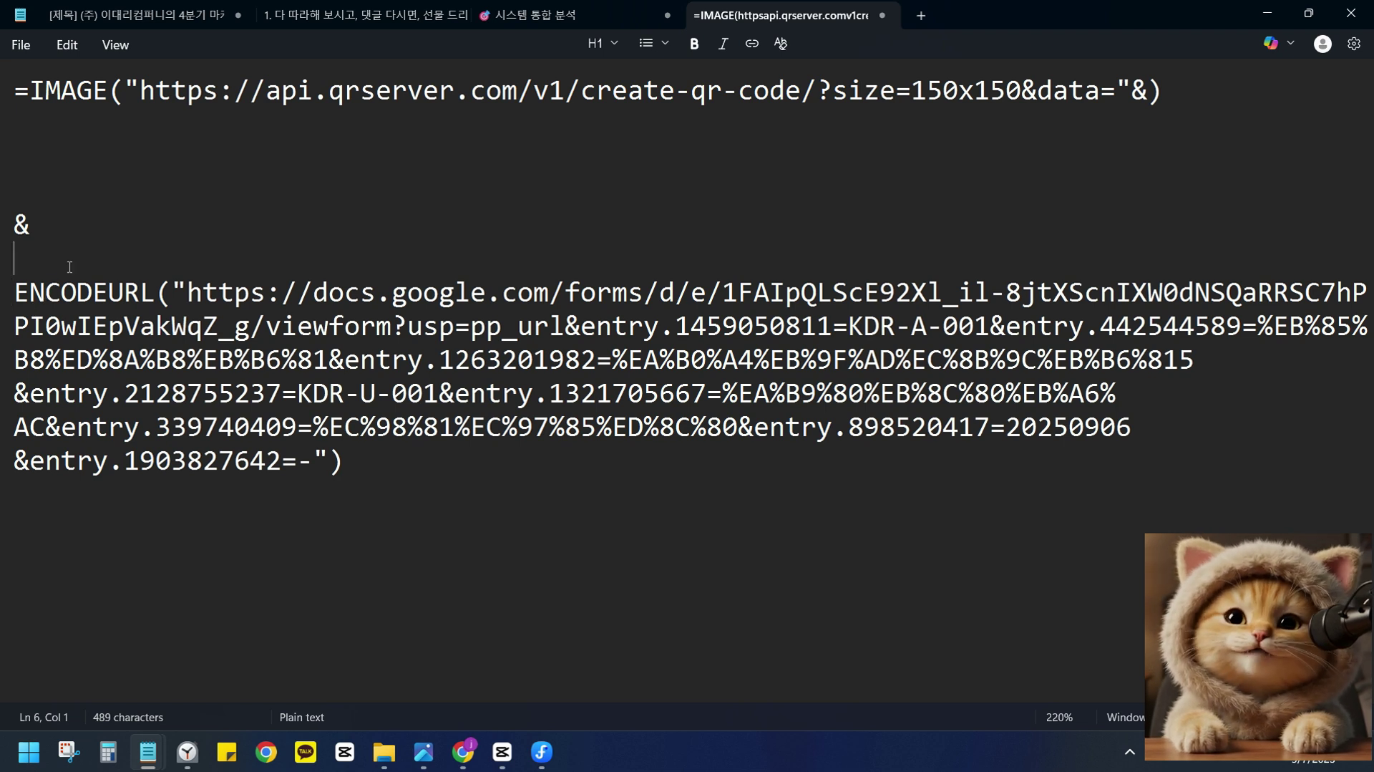
pyautogui.write('enco')
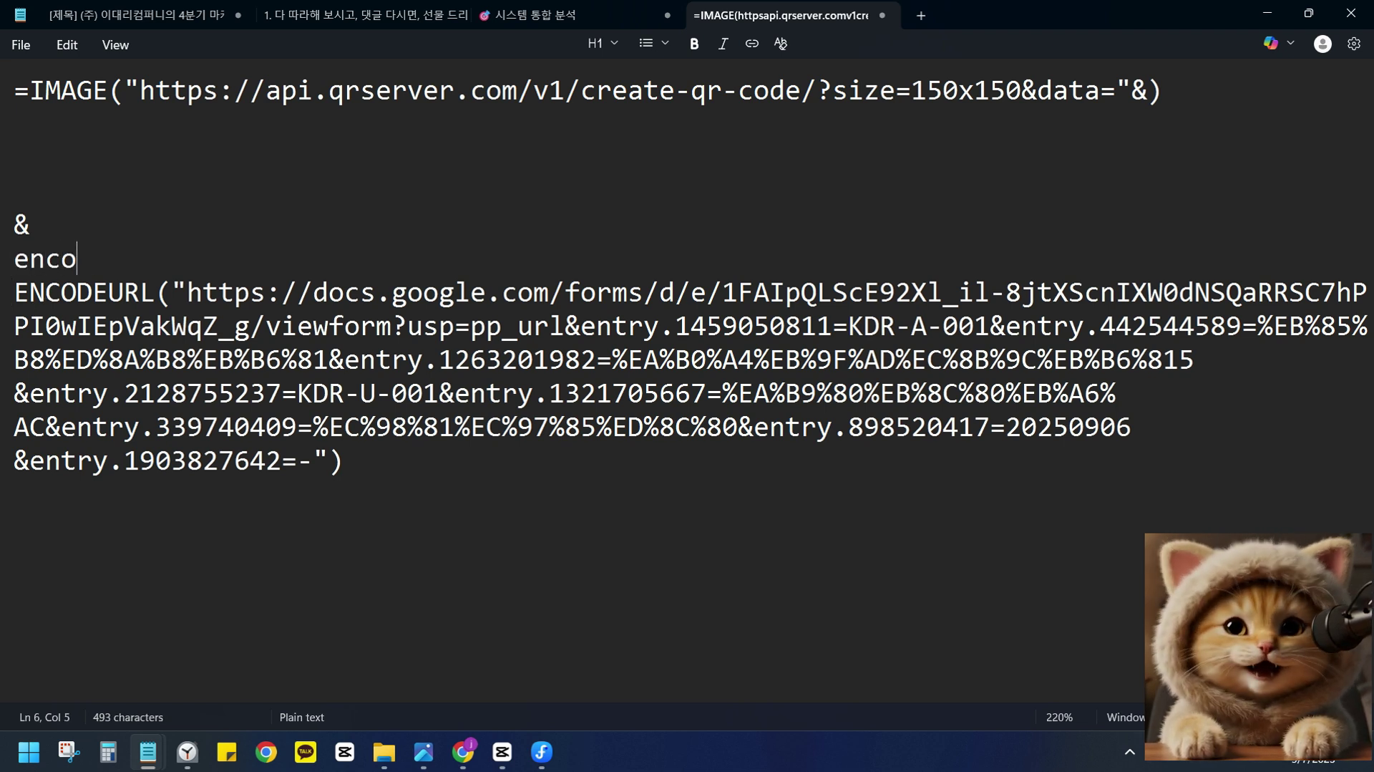
pyautogui.write('deurl')
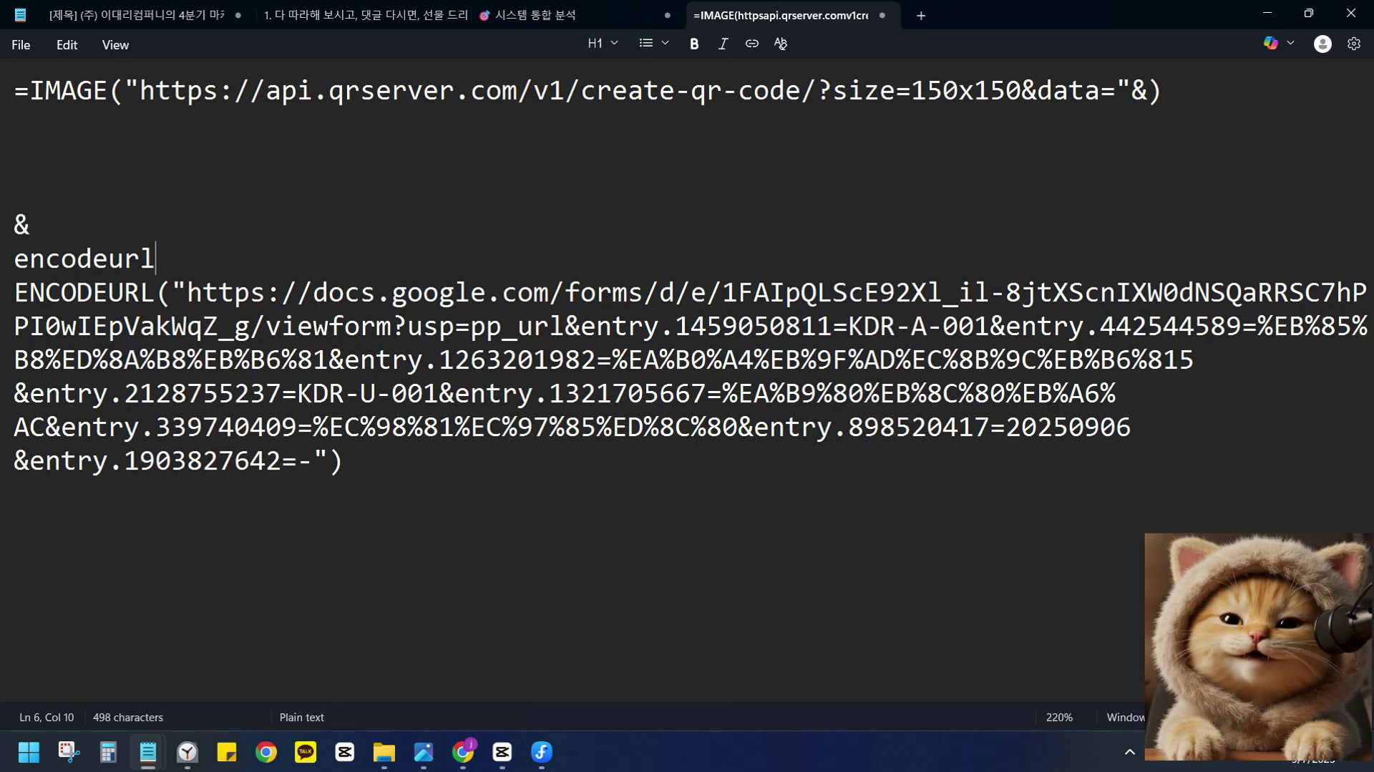
pyautogui.press('Return')
pyautogui.write('enCodeU')
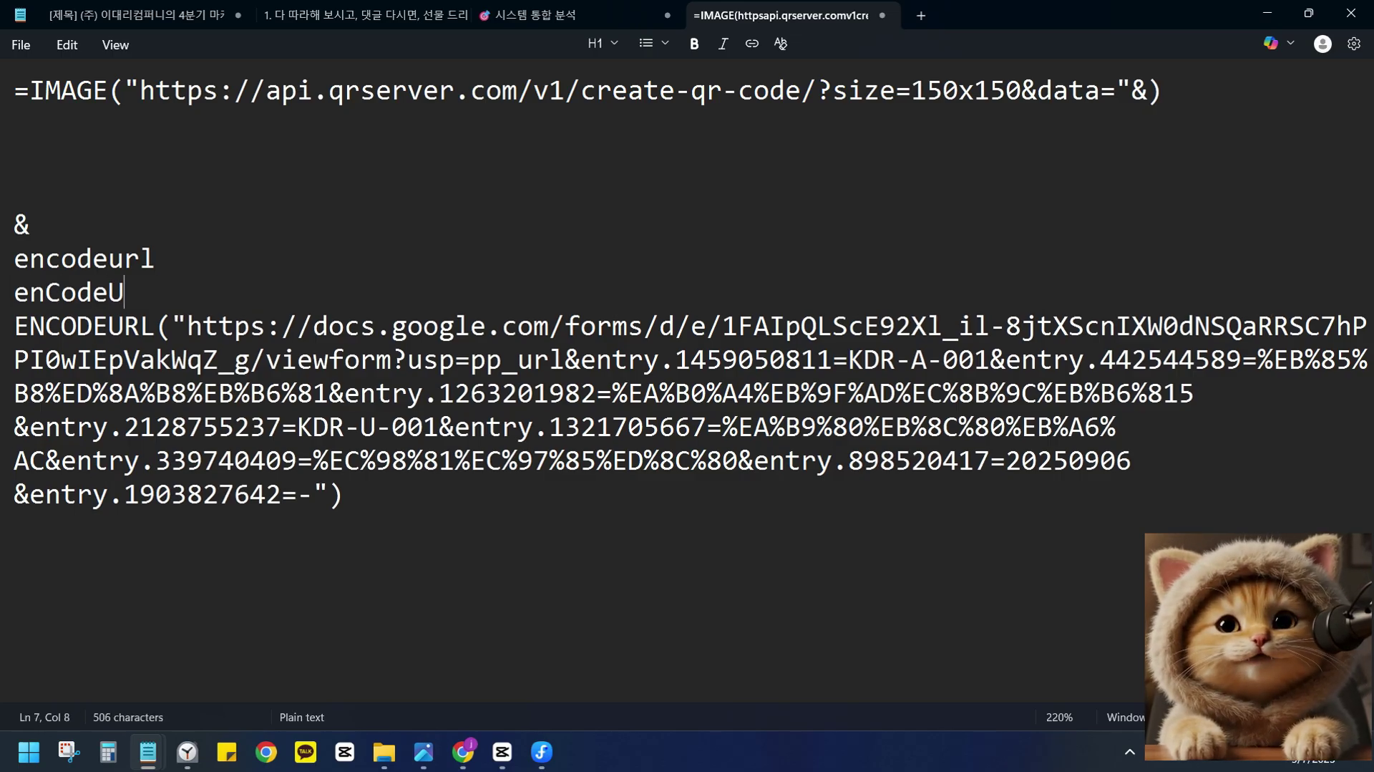
pyautogui.write('rl')
# Highlight the Code part and the whole word enCodeUrl to examine the capitalisation of the sample spelling.
pyautogui.doubleClick(103, 295)
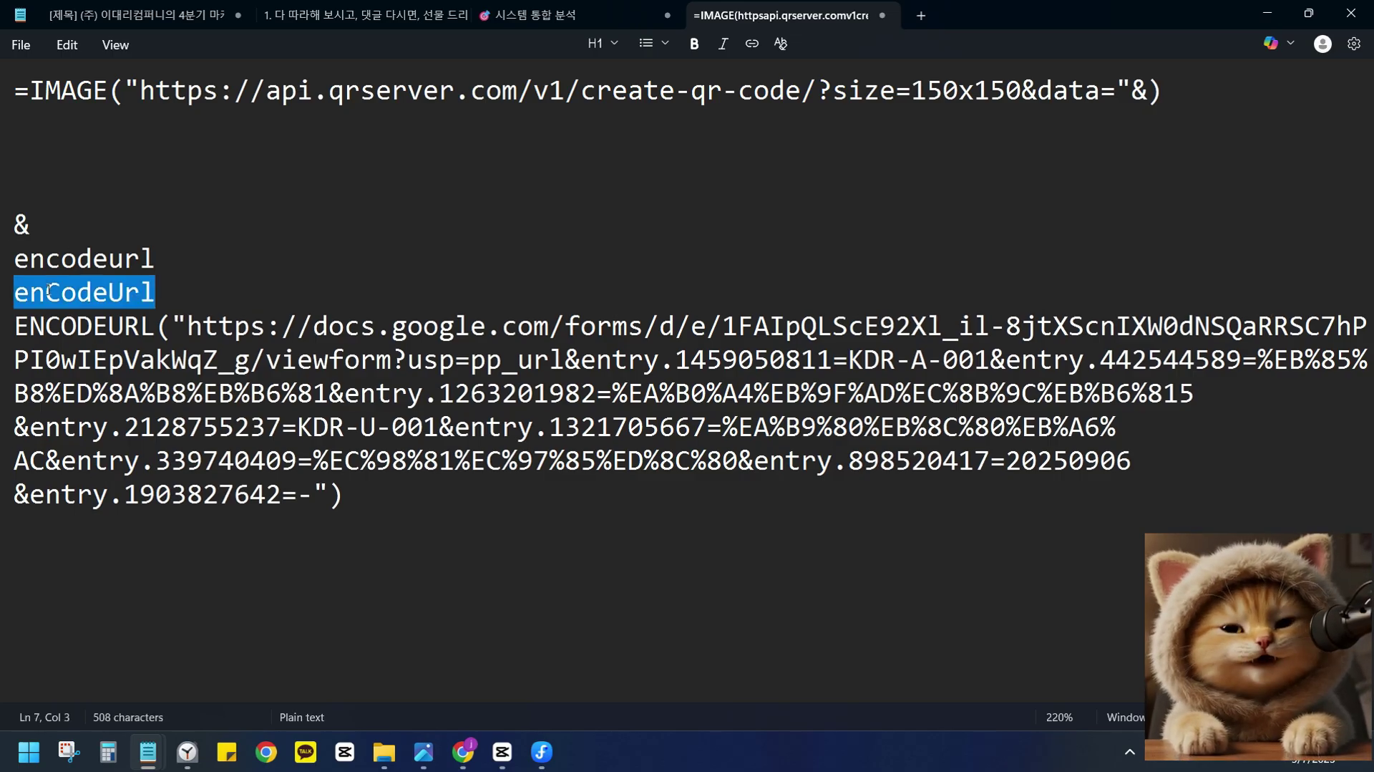
pyautogui.click(105, 295)
pyautogui.moveTo(107, 295); pyautogui.dragTo(46, 301)
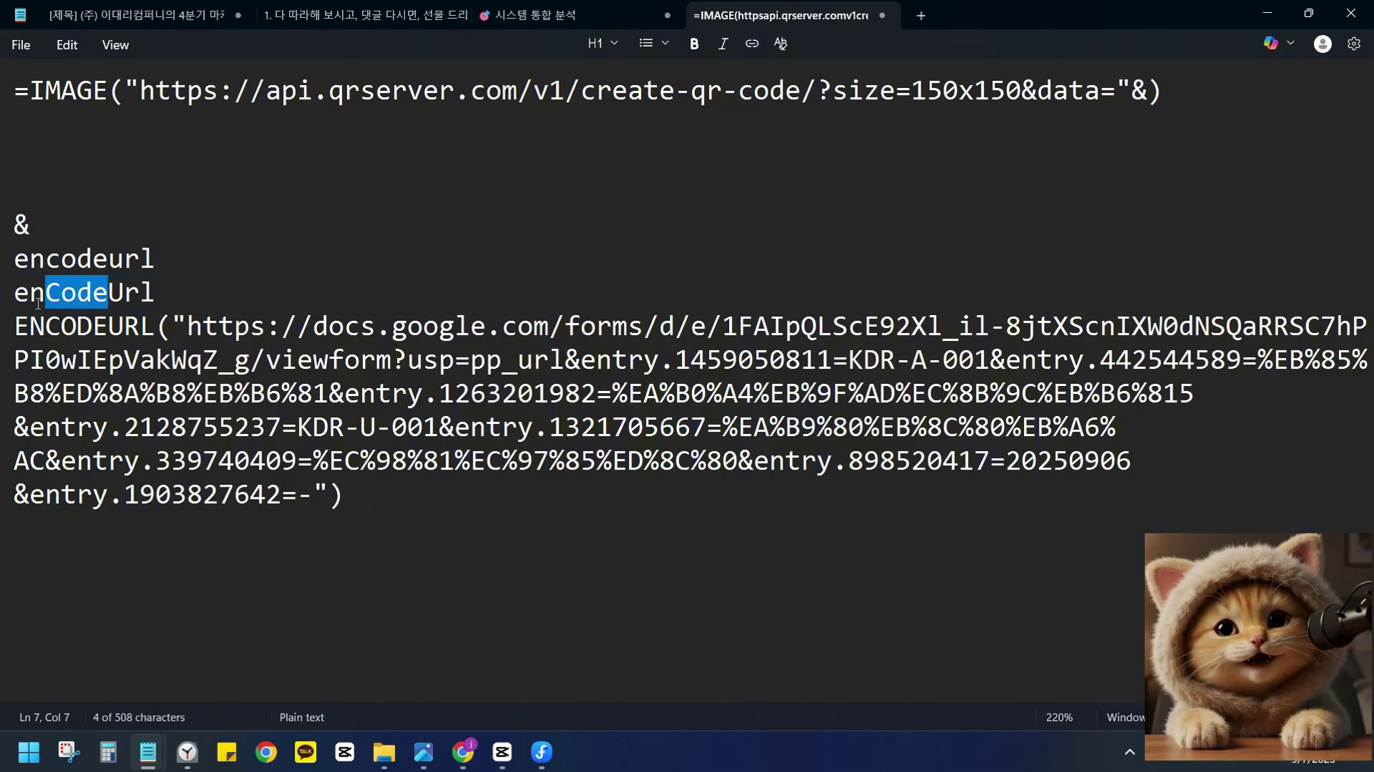
pyautogui.click(38, 302)
pyautogui.doubleClick(38, 302)
pyautogui.click(77, 293)
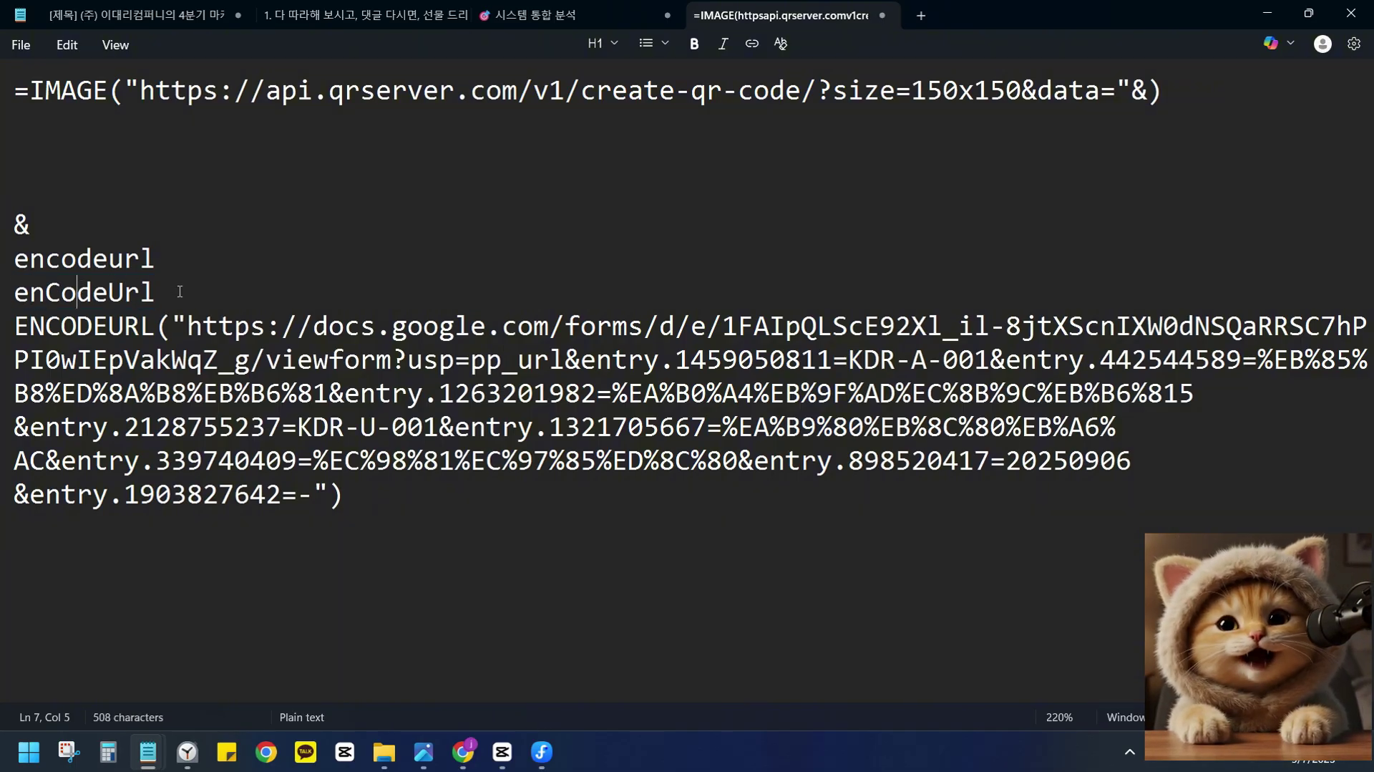
pyautogui.moveTo(164, 292); pyautogui.dragTo(10, 300)
pyautogui.click(147, 295)
pyautogui.moveTo(164, 290); pyautogui.dragTo(11, 312)
pyautogui.click(64, 295)
pyautogui.doubleClick(91, 293)
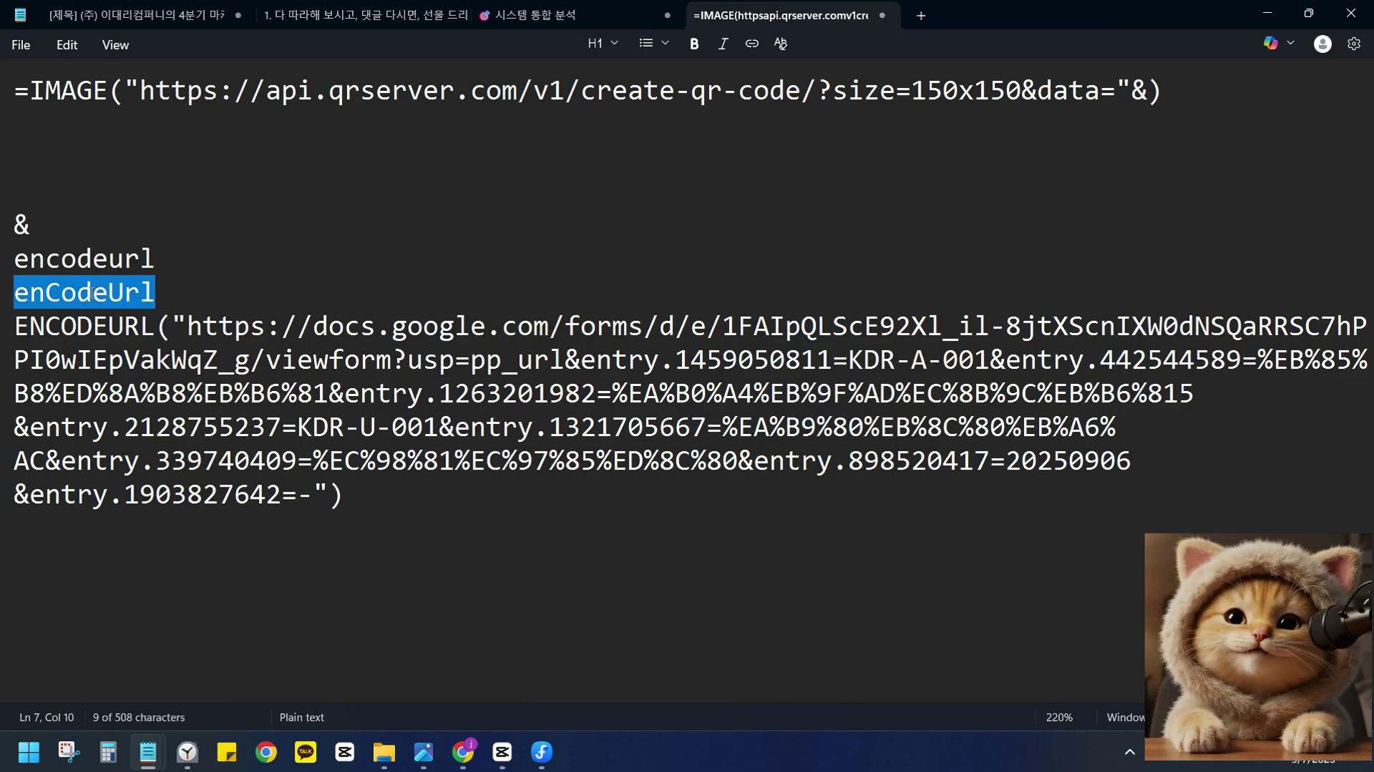
pyautogui.moveTo(156, 294); pyautogui.dragTo(3, 304)
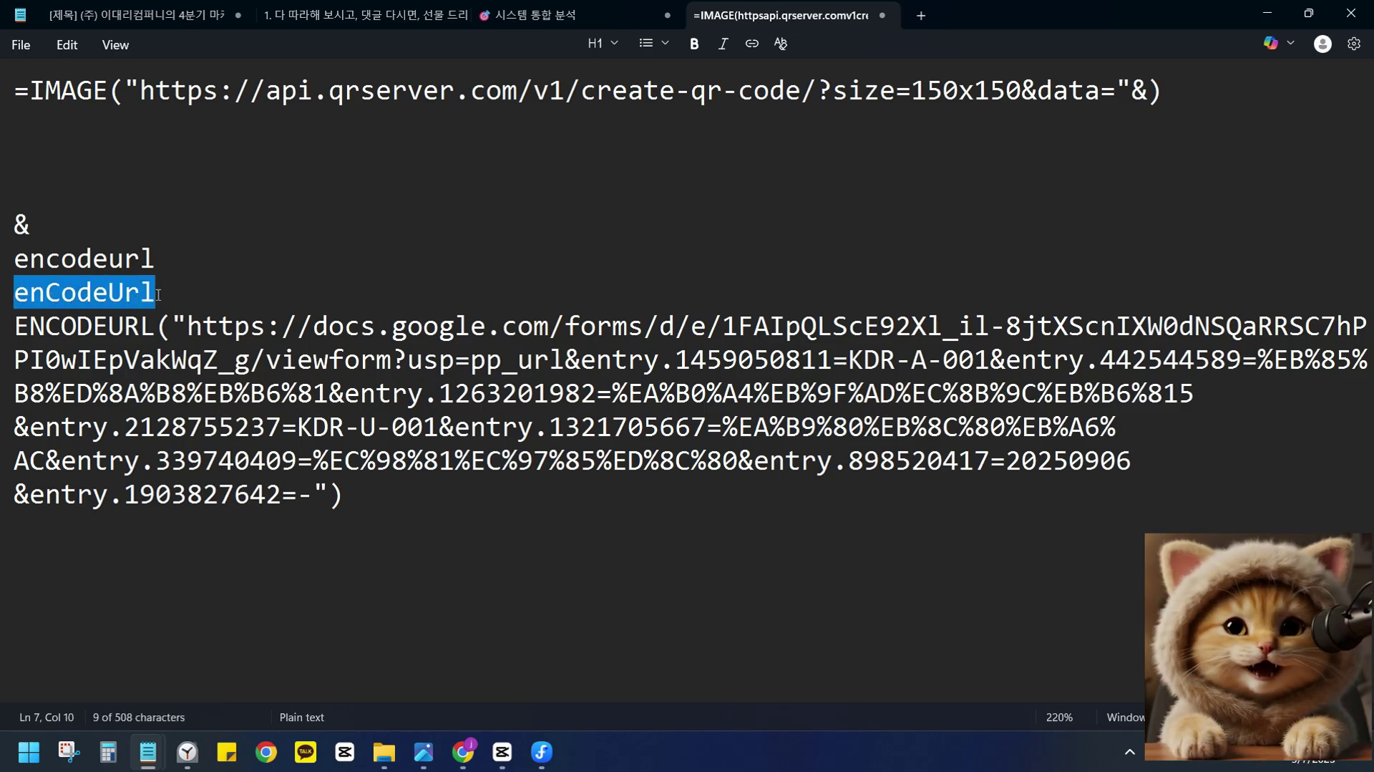
# Delete the sample lines encodeurl and enCodeUrl so ENCODEURL follows directly on the line below the &.
pyautogui.moveTo(158, 294); pyautogui.dragTo(2, 272)
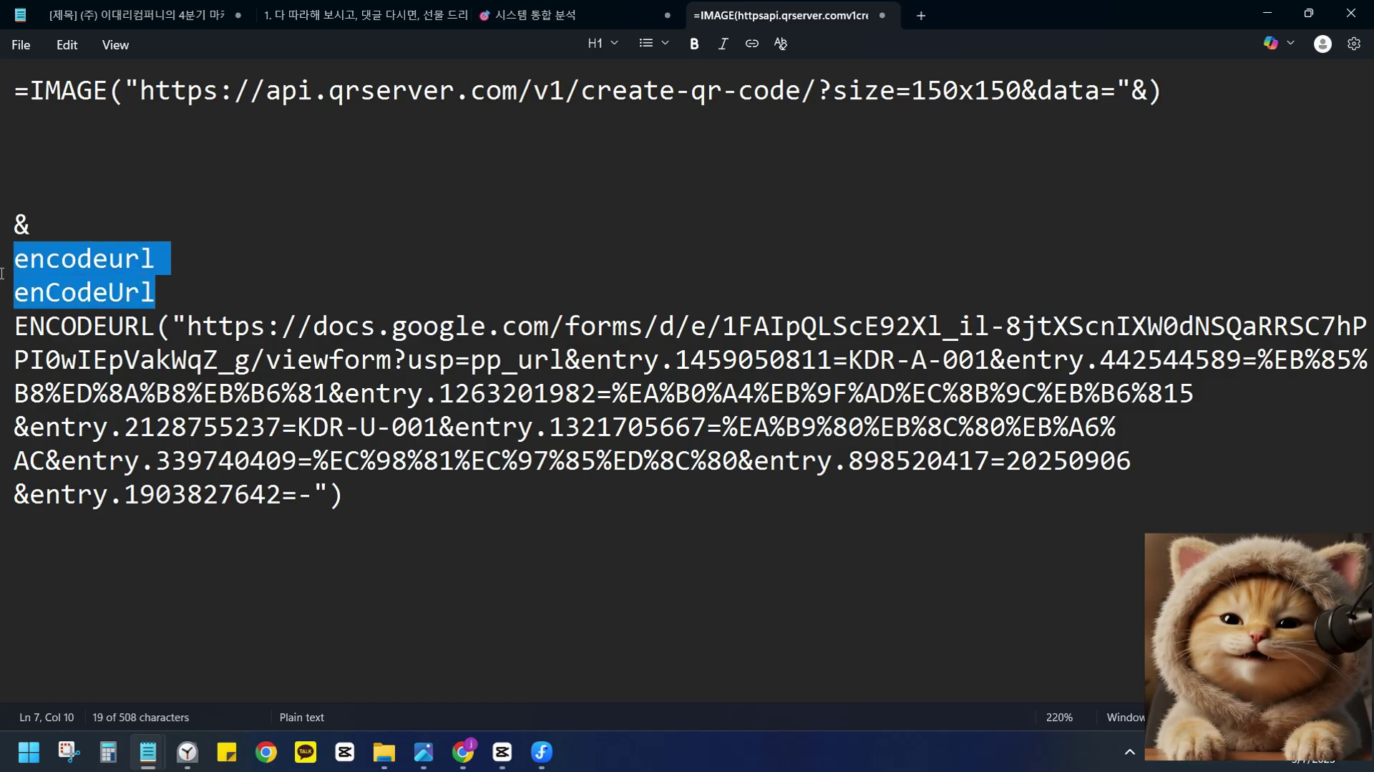
pyautogui.press('BackSpace')
pyautogui.press('BackSpace')
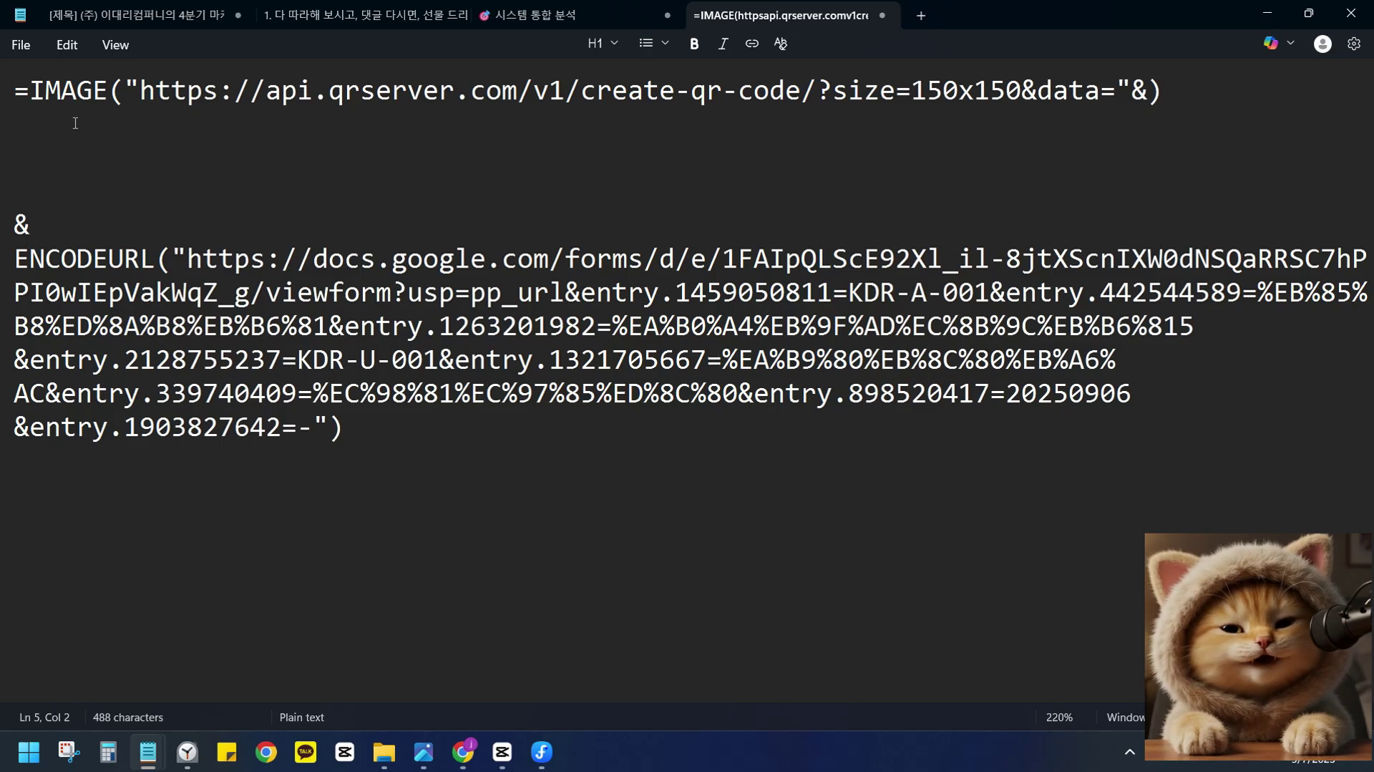
# Examine the ENCODEURL function name, its quoted form link argument and parentheses, and the IMAGE function name.
pyautogui.doubleClick(104, 255)
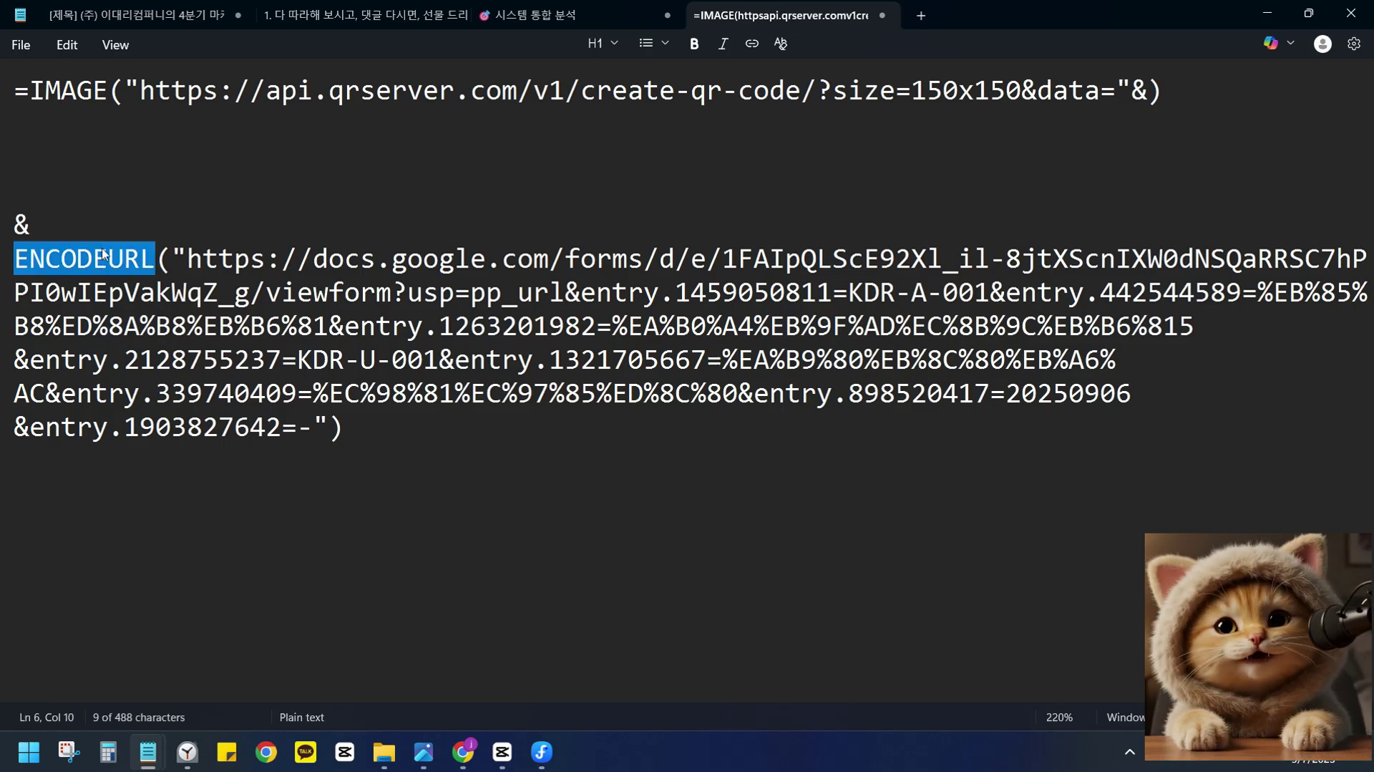
pyautogui.click(158, 258)
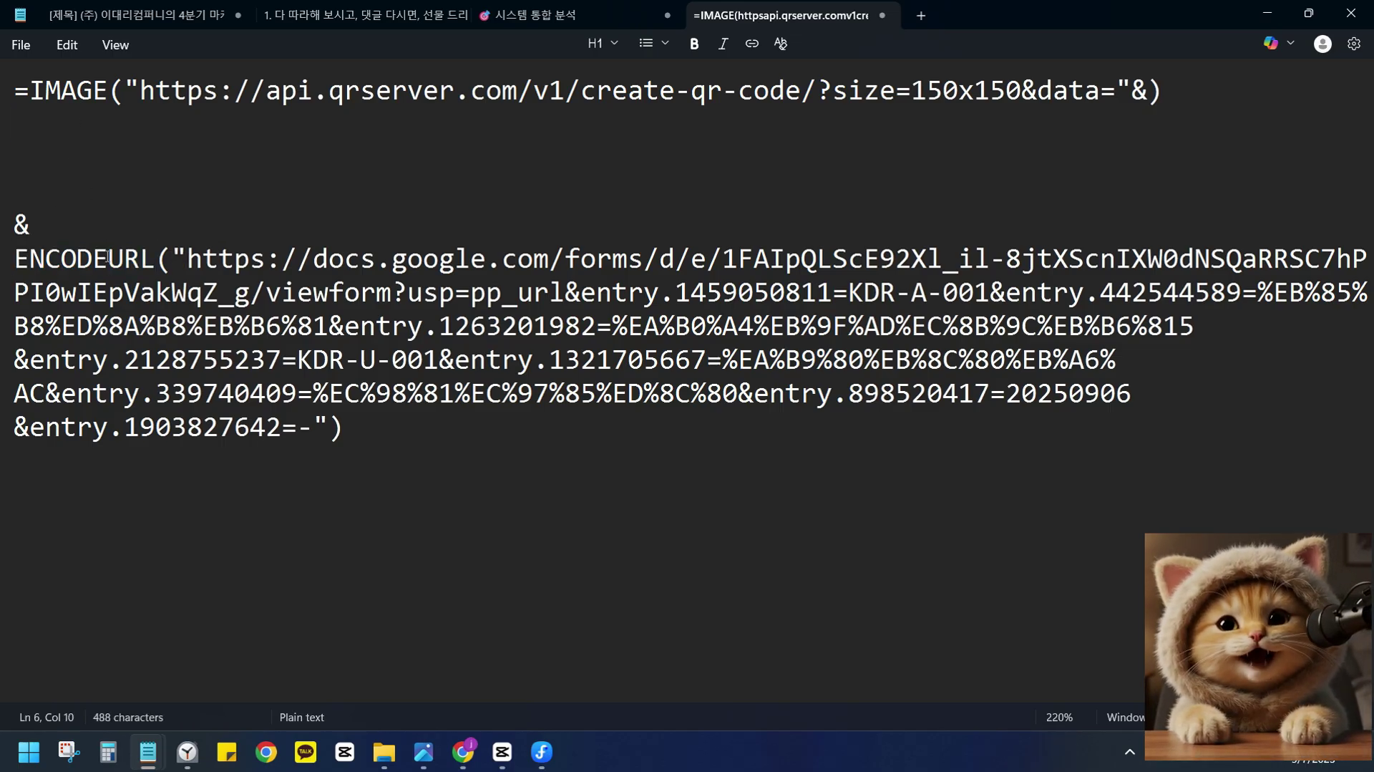
pyautogui.doubleClick(107, 257)
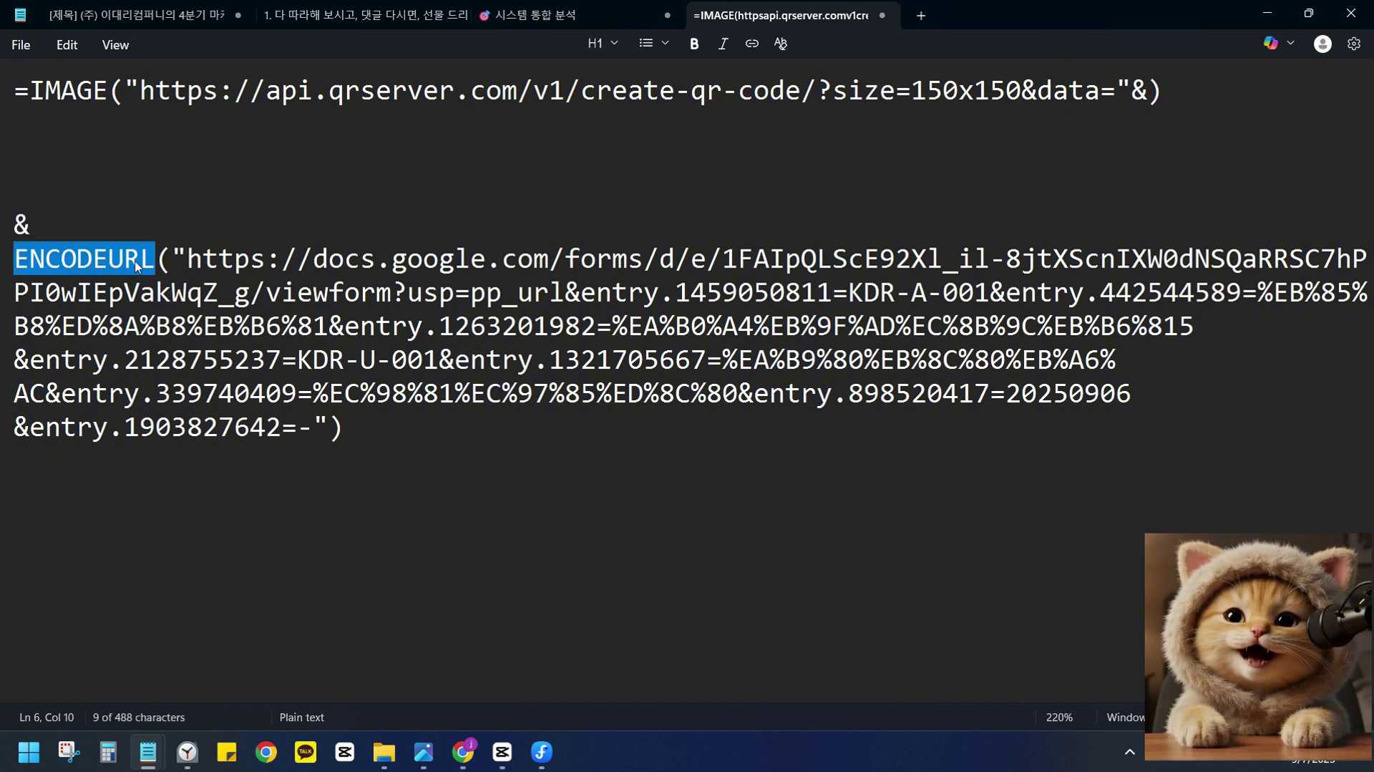
pyautogui.click(159, 258)
pyautogui.moveTo(172, 259); pyautogui.dragTo(329, 430)
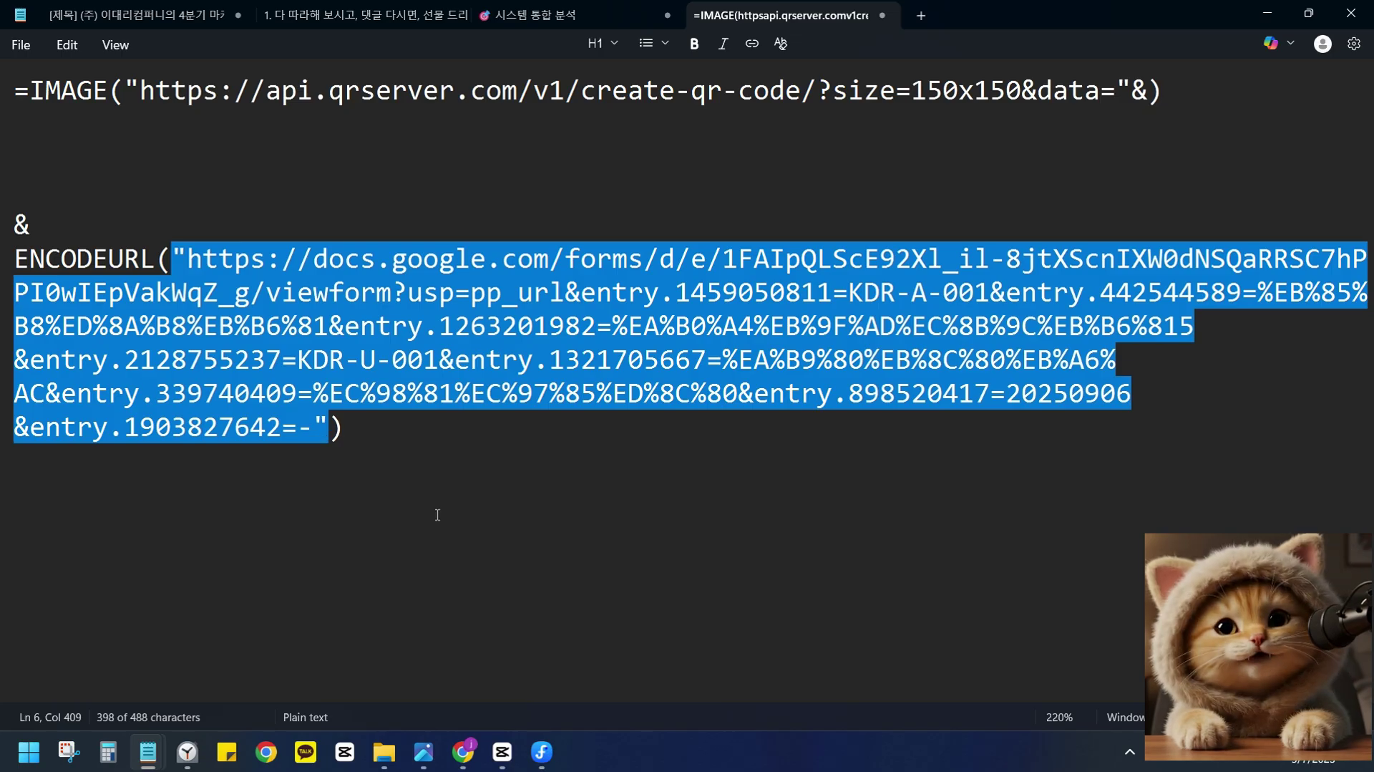
pyautogui.click(349, 445)
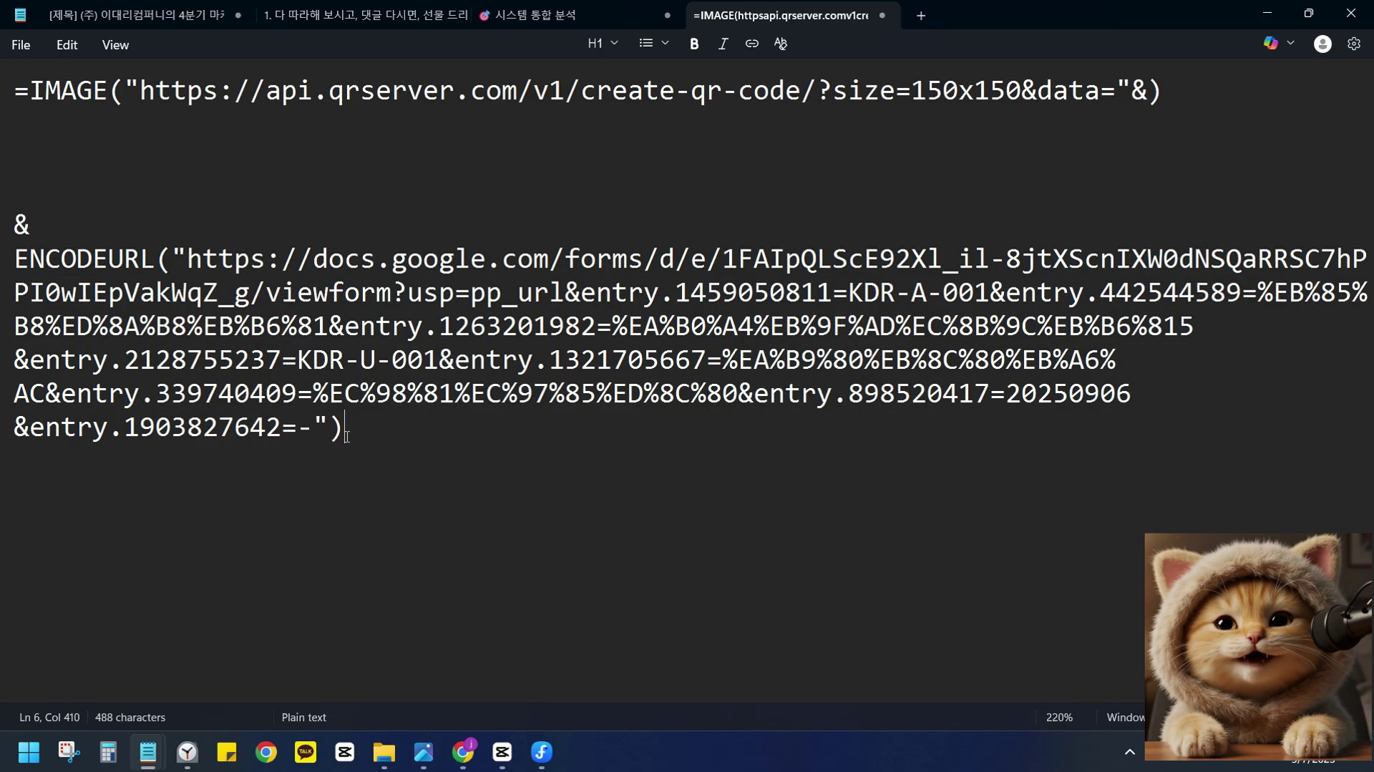
pyautogui.doubleClick(101, 93)
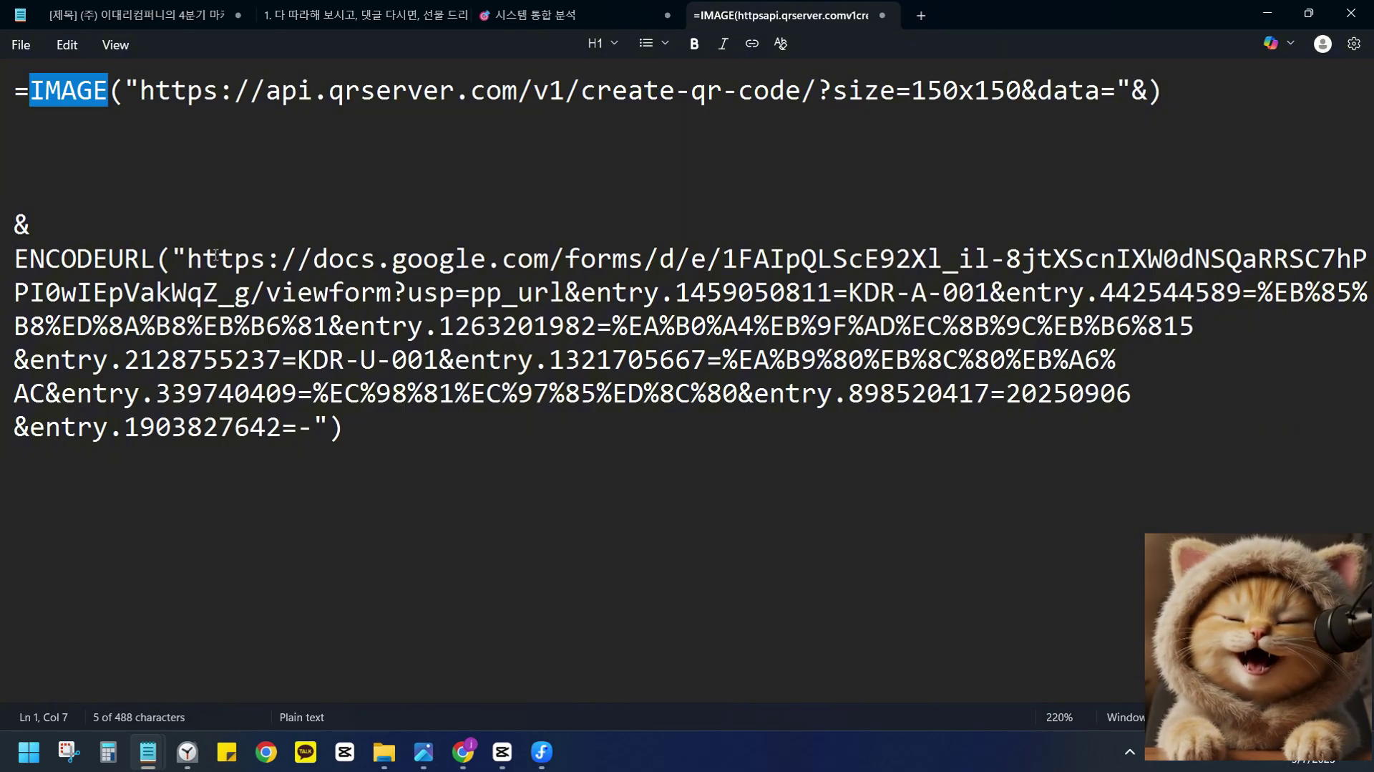
pyautogui.click(168, 259)
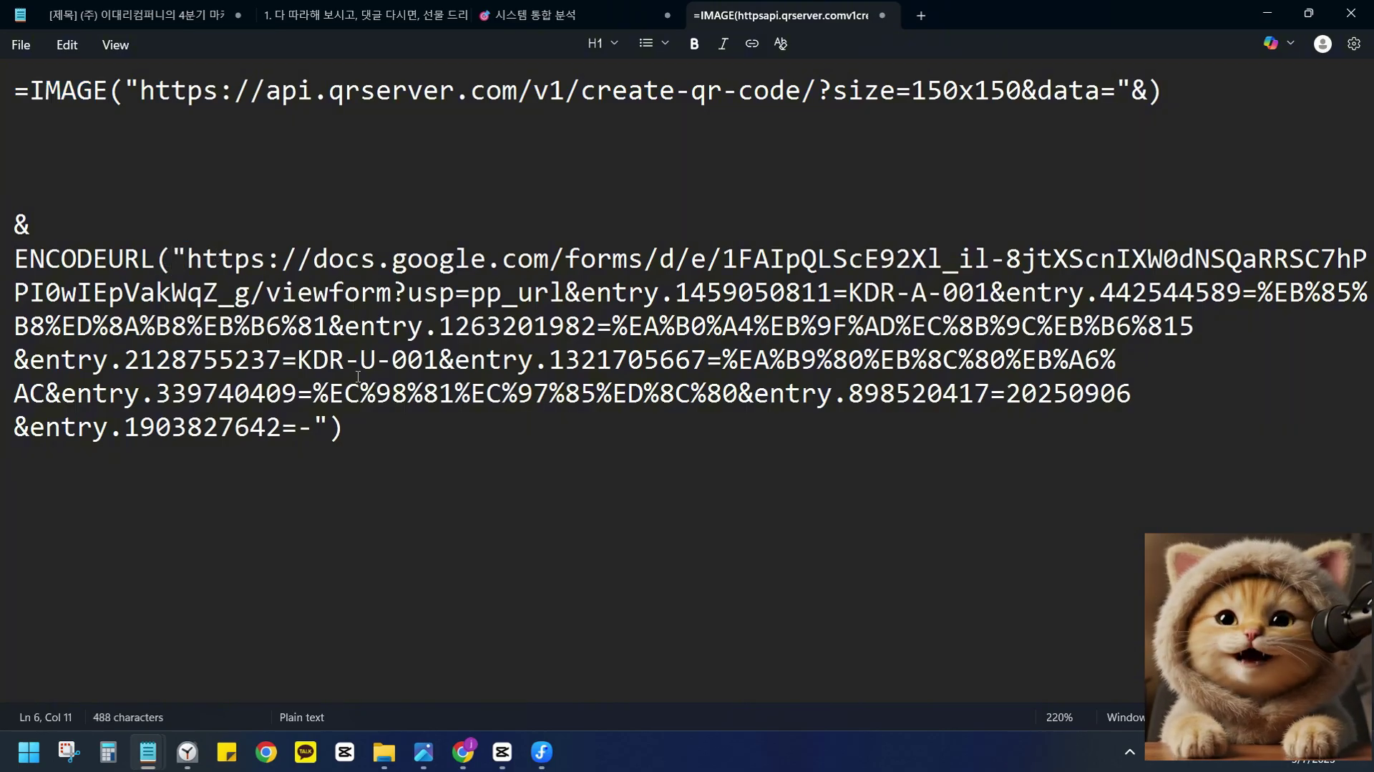
pyautogui.click(350, 433)
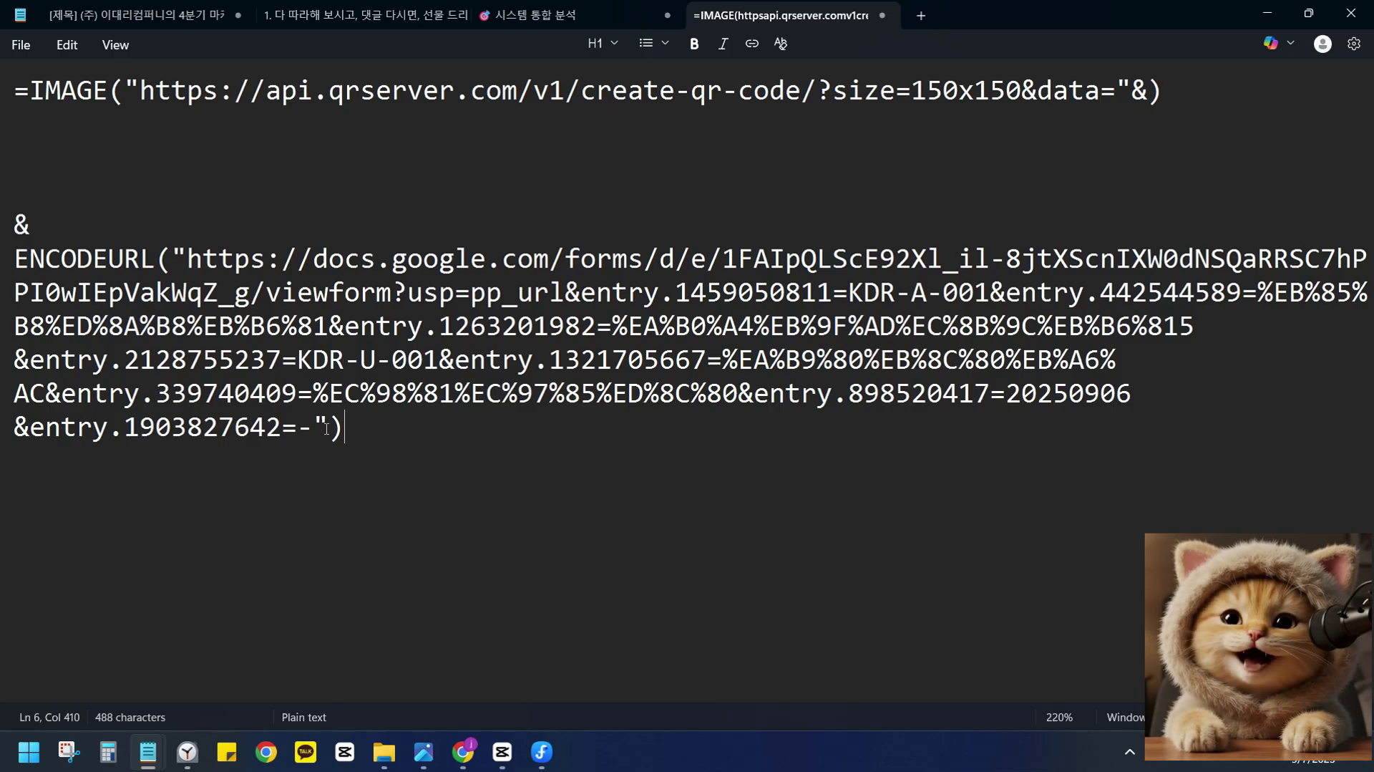
# Move the quoted Google Forms link out of the ENCODEURL parentheses to a new line, separated by a blank line.
pyautogui.moveTo(327, 428); pyautogui.dragTo(169, 259)
pyautogui.hotkey('ctrl', 'c')
pyautogui.press('BackSpace')
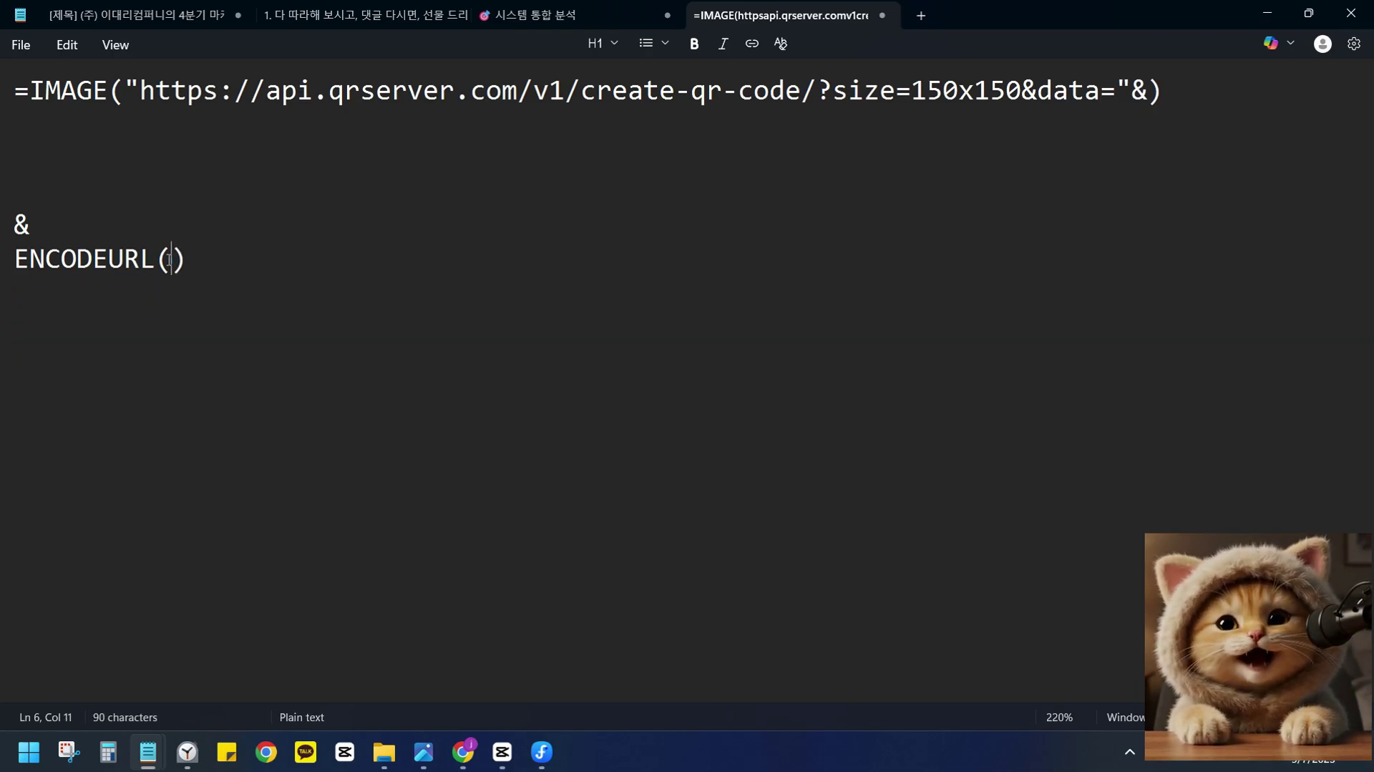
pyautogui.press('End')
pyautogui.press('Return')
pyautogui.press('Return')
pyautogui.hotkey('ctrl', 'v')
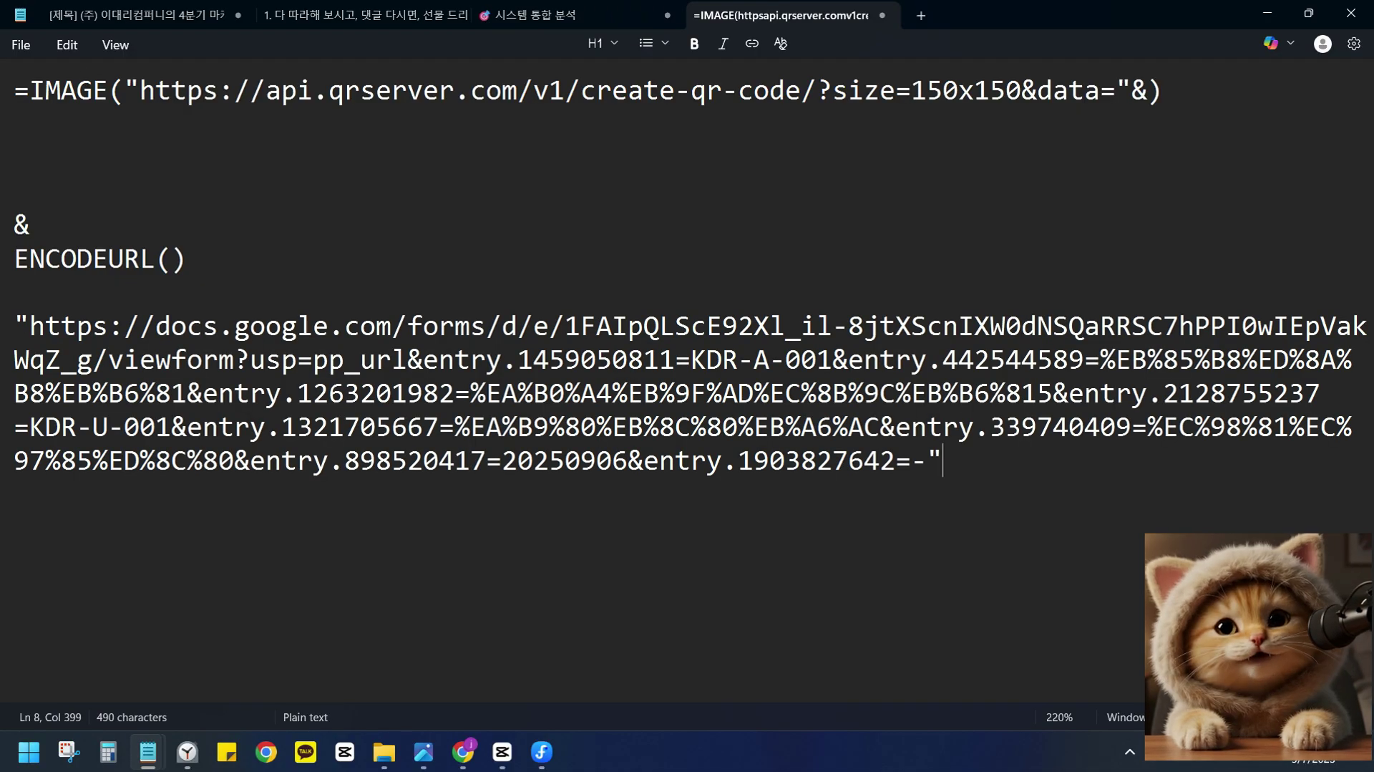
# Move the Google Forms link out of its quotation marks to two lines below, leaving an empty pair of quotes, and highlight docs in it.
pyautogui.moveTo(29, 325); pyautogui.dragTo(503, 326)
pyautogui.click(155, 325)
pyautogui.click(7, 325)
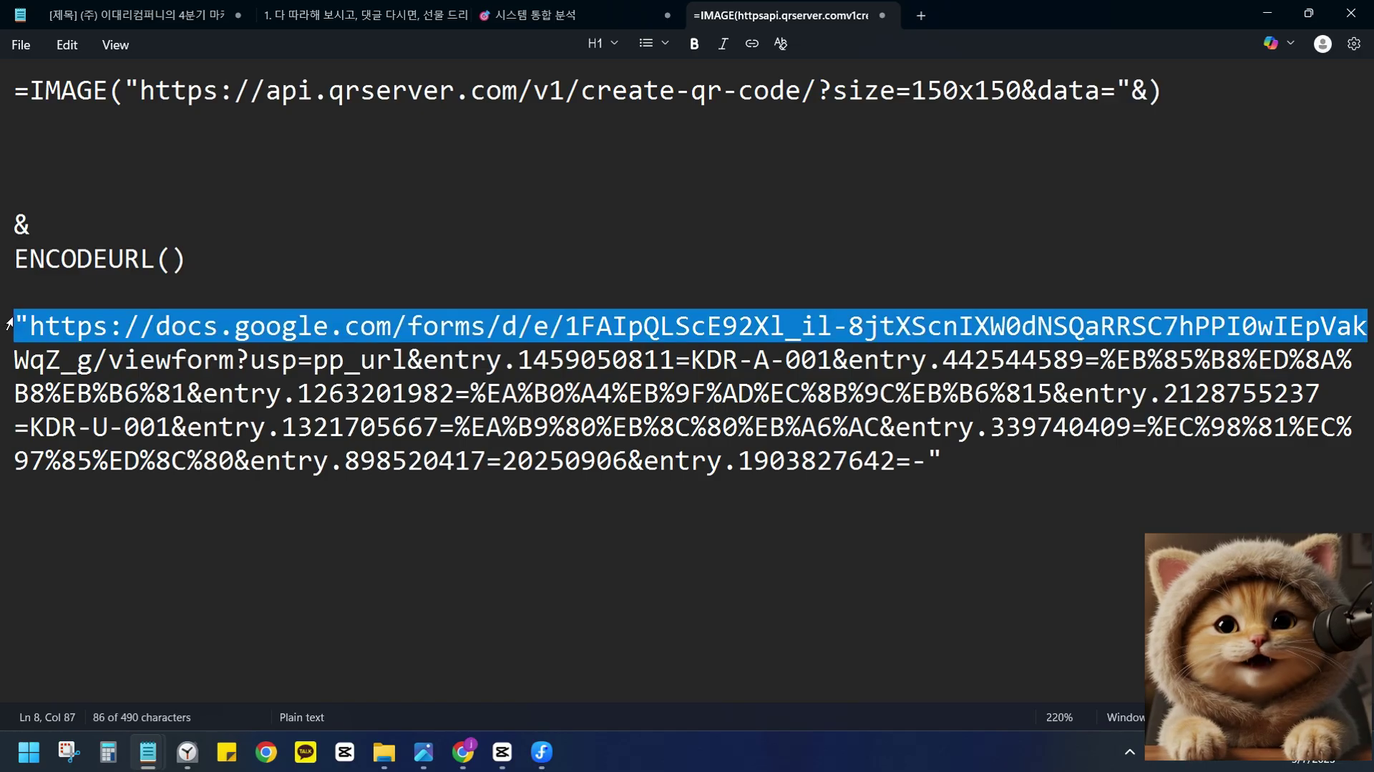
pyautogui.click(16, 325)
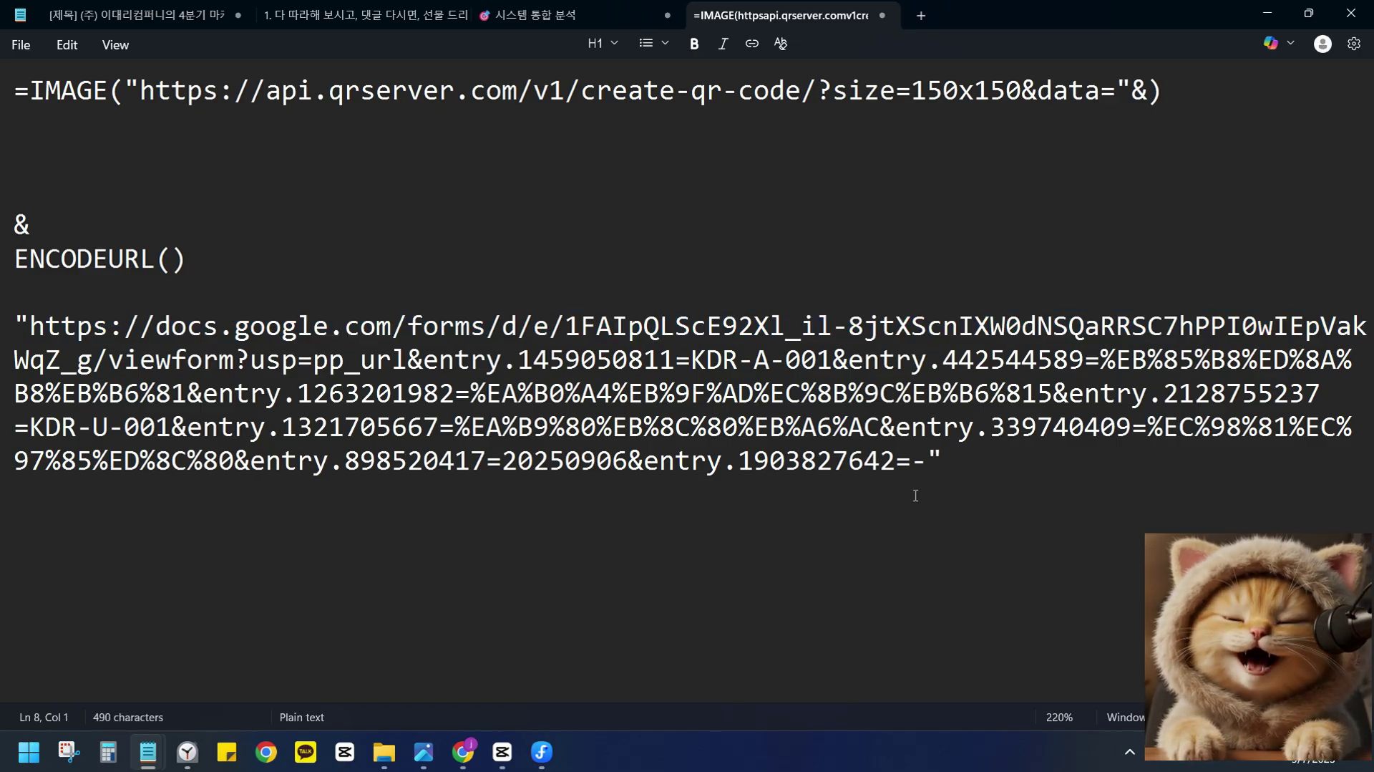
pyautogui.moveTo(927, 461); pyautogui.dragTo(29, 326)
pyautogui.hotkey('ctrl', 'c')
pyautogui.press('BackSpace')
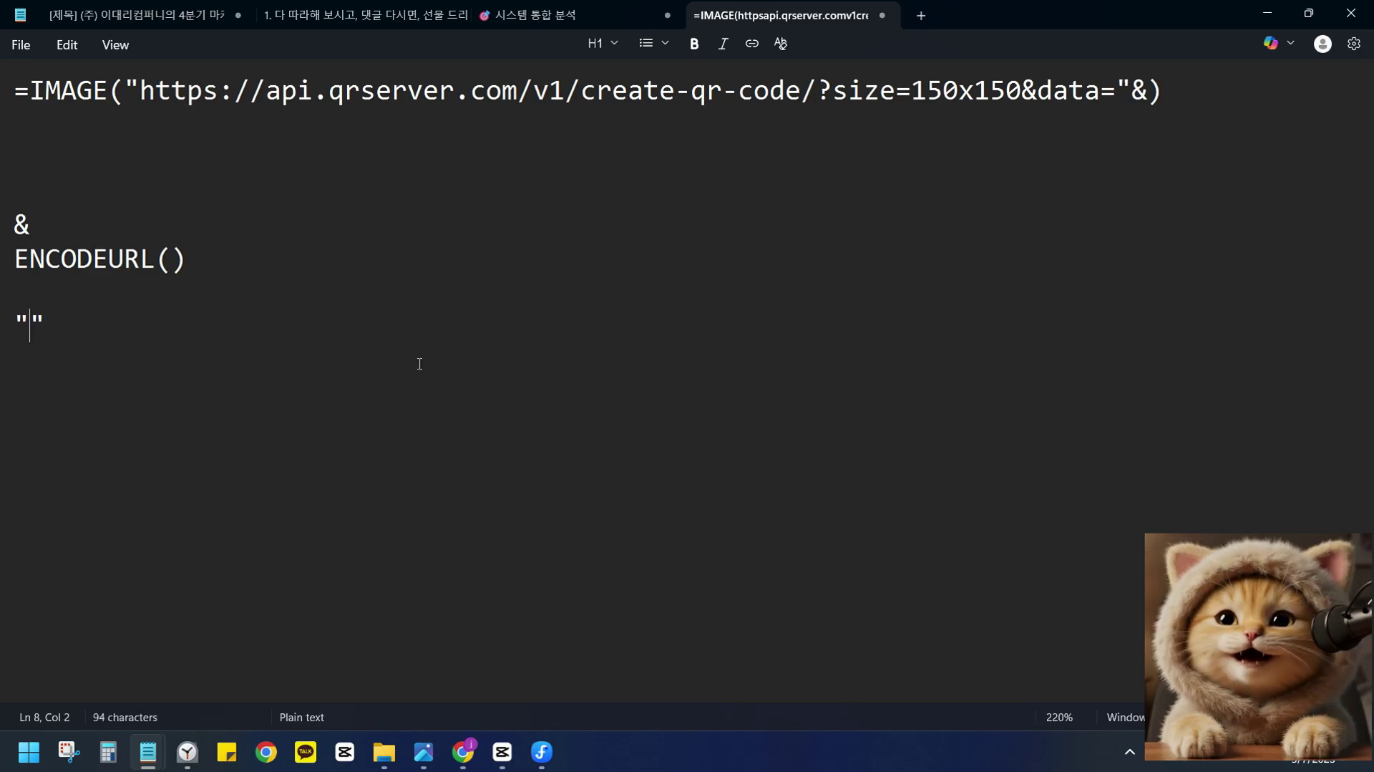
pyautogui.click(385, 332)
pyautogui.press('Return')
pyautogui.press('Return')
pyautogui.hotkey('ctrl', 'v')
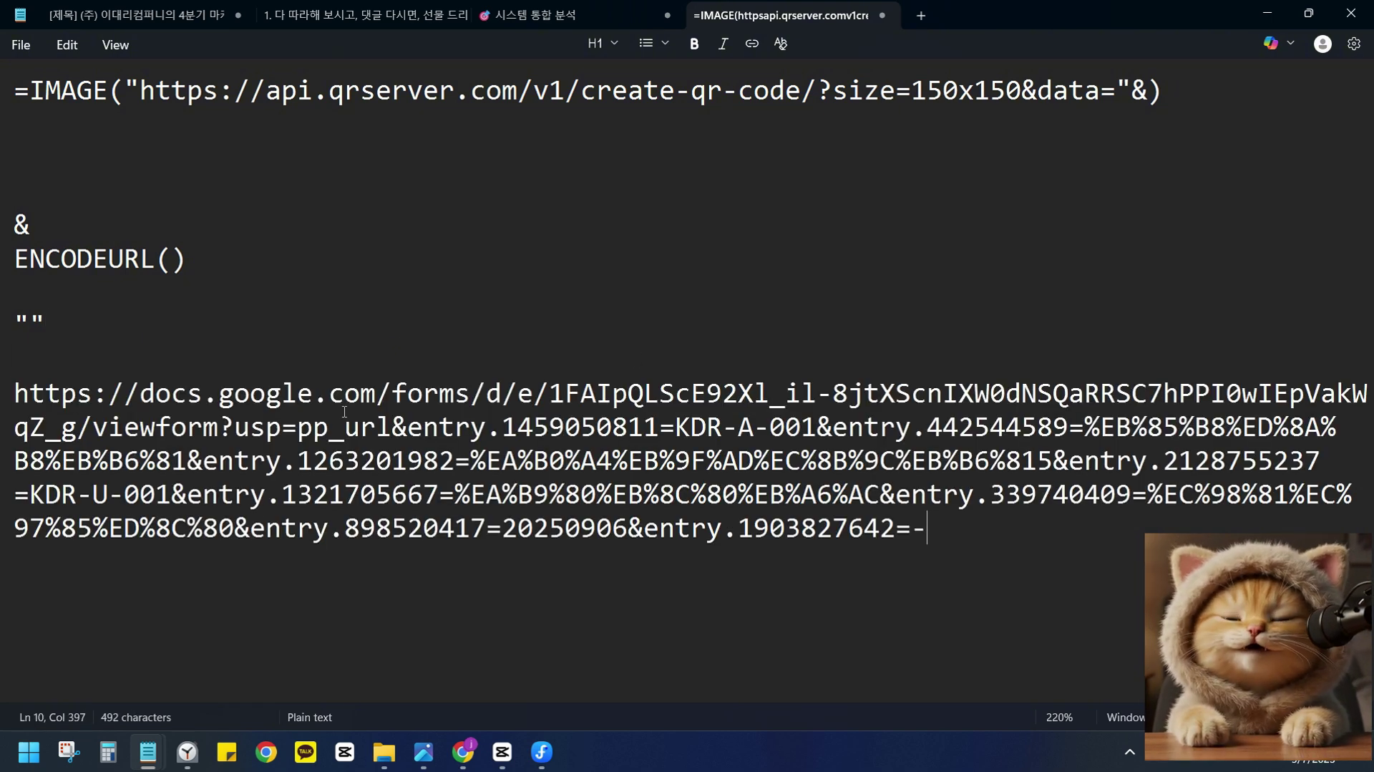
pyautogui.doubleClick(176, 394)
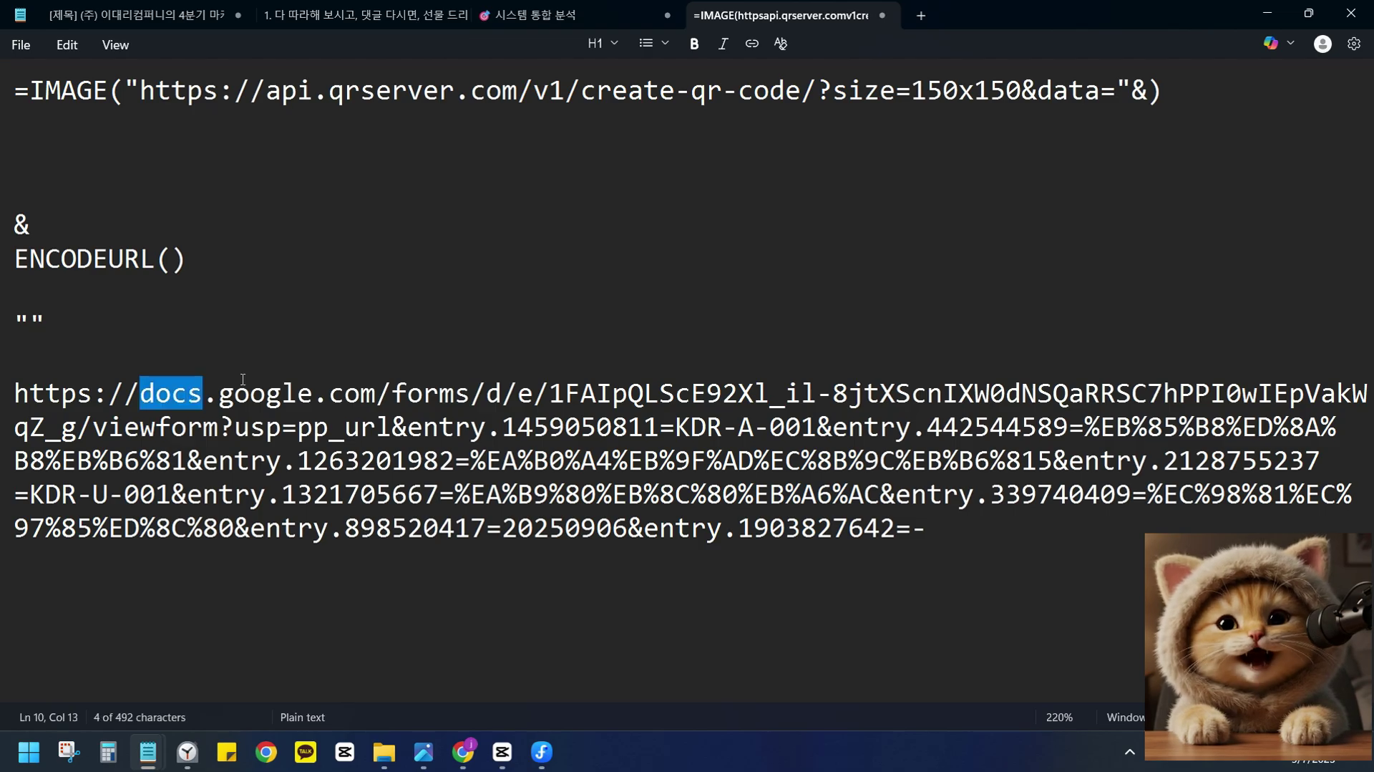
# Examine the Google Forms link from its google.com domain through its entry parameters, and the empty parentheses of ENCODEURL.
pyautogui.doubleClick(264, 393)
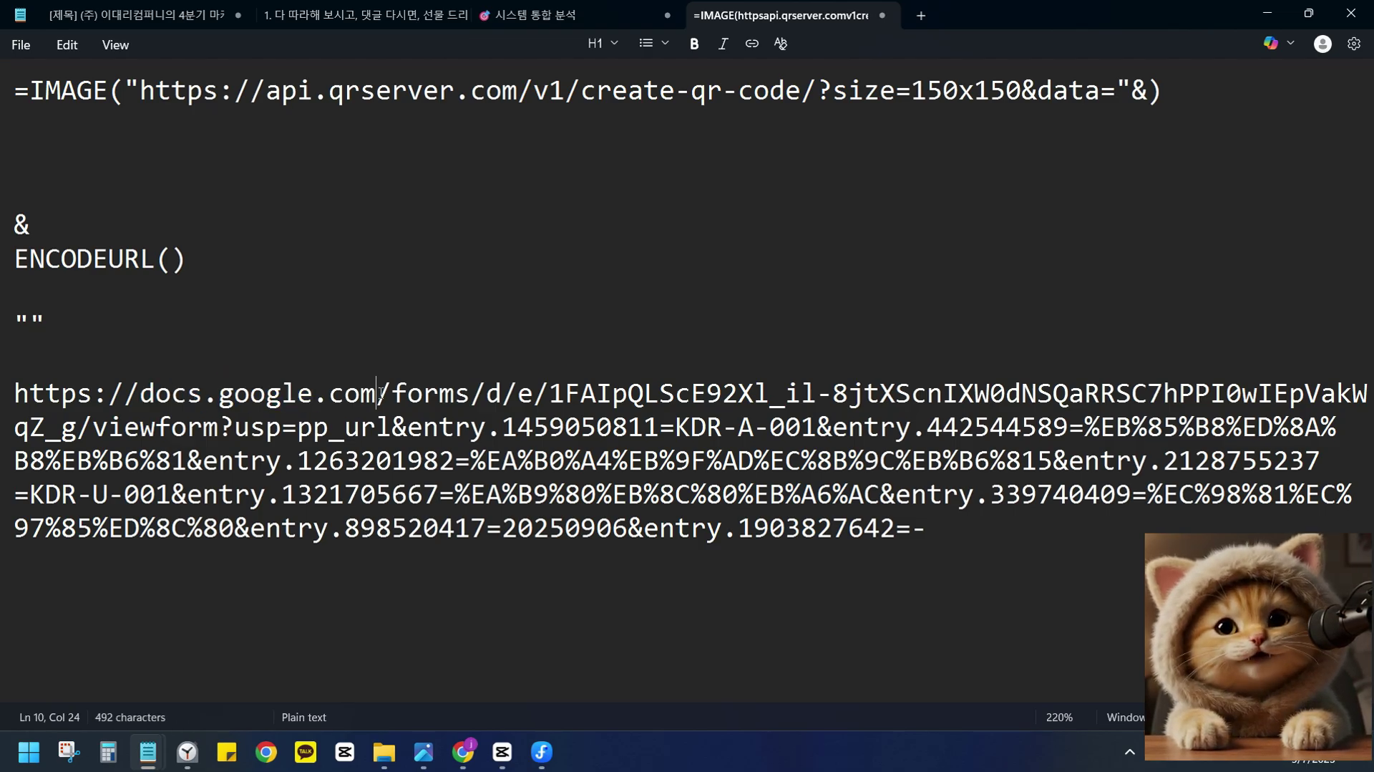
pyautogui.doubleClick(431, 393)
pyautogui.click(717, 406)
pyautogui.moveTo(929, 527); pyautogui.dragTo(242, 387)
pyautogui.click(302, 388)
pyautogui.click(458, 393)
pyautogui.click(472, 481)
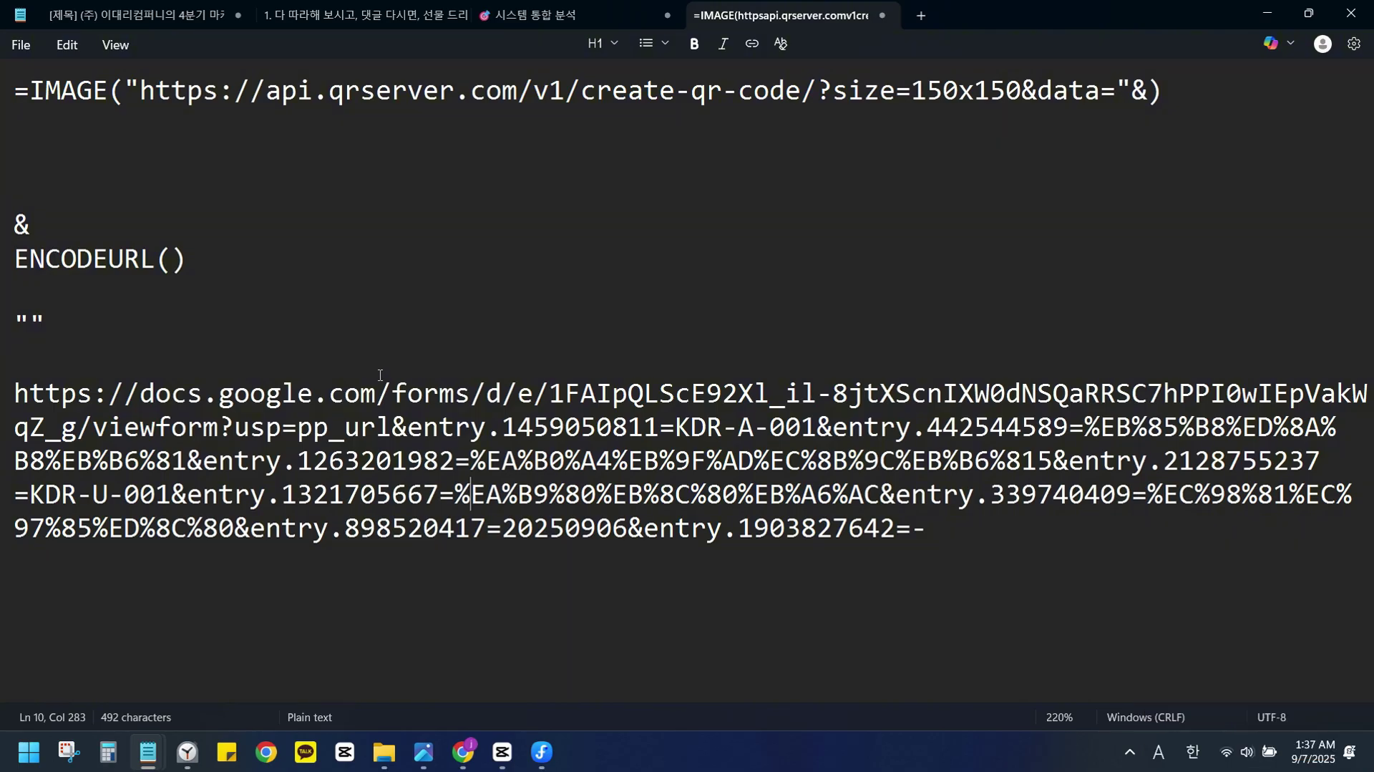
pyautogui.doubleClick(409, 395)
pyautogui.click(439, 401)
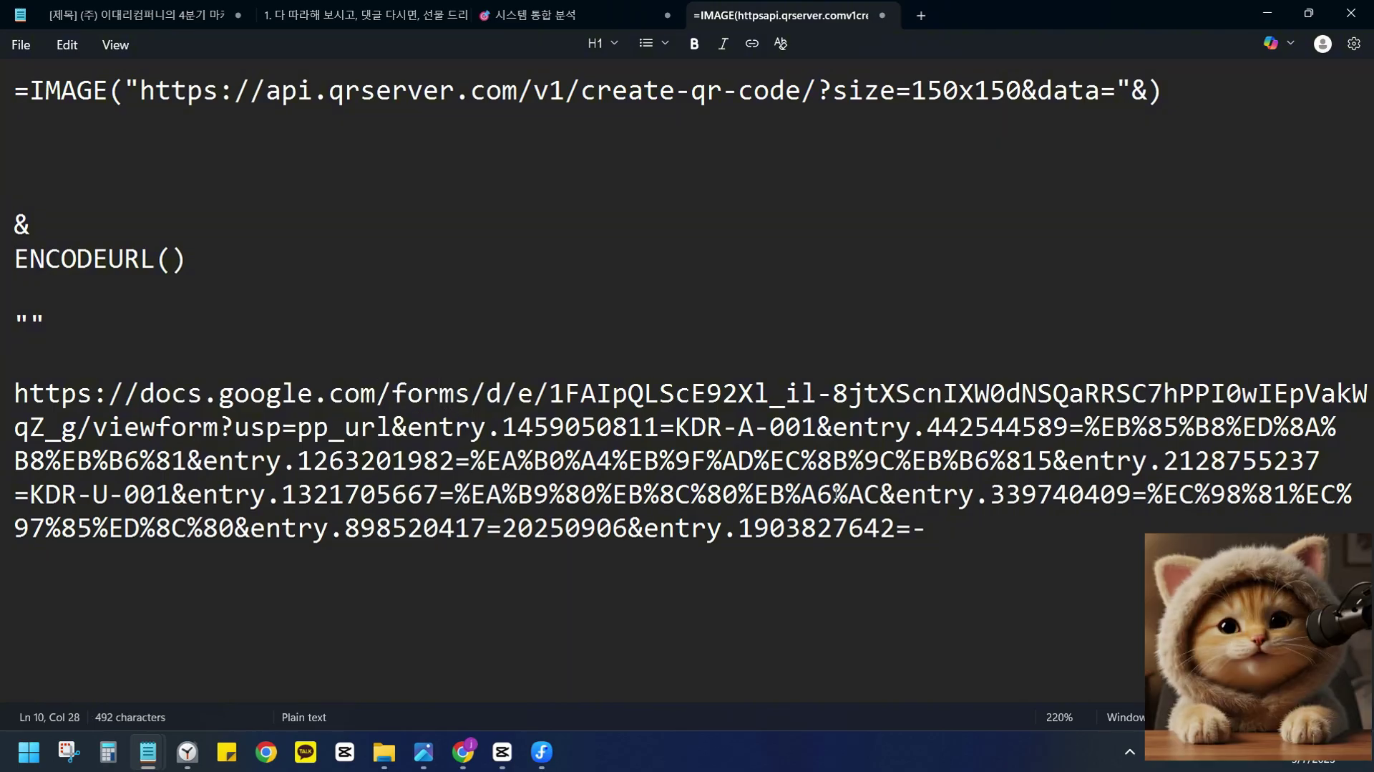
pyautogui.moveTo(14, 393); pyautogui.dragTo(964, 557)
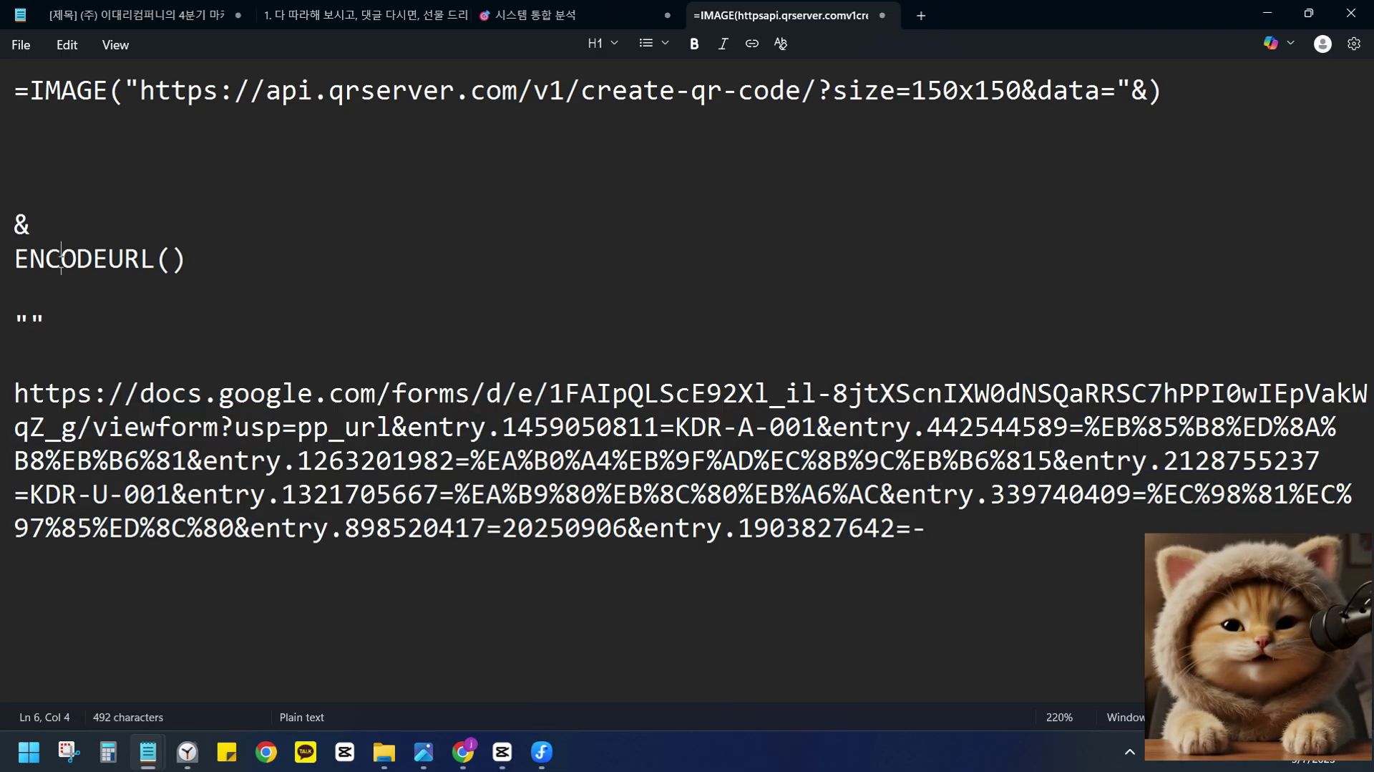
pyautogui.doubleClick(54, 268)
pyautogui.moveTo(157, 264); pyautogui.dragTo(181, 274)
pyautogui.click(182, 271)
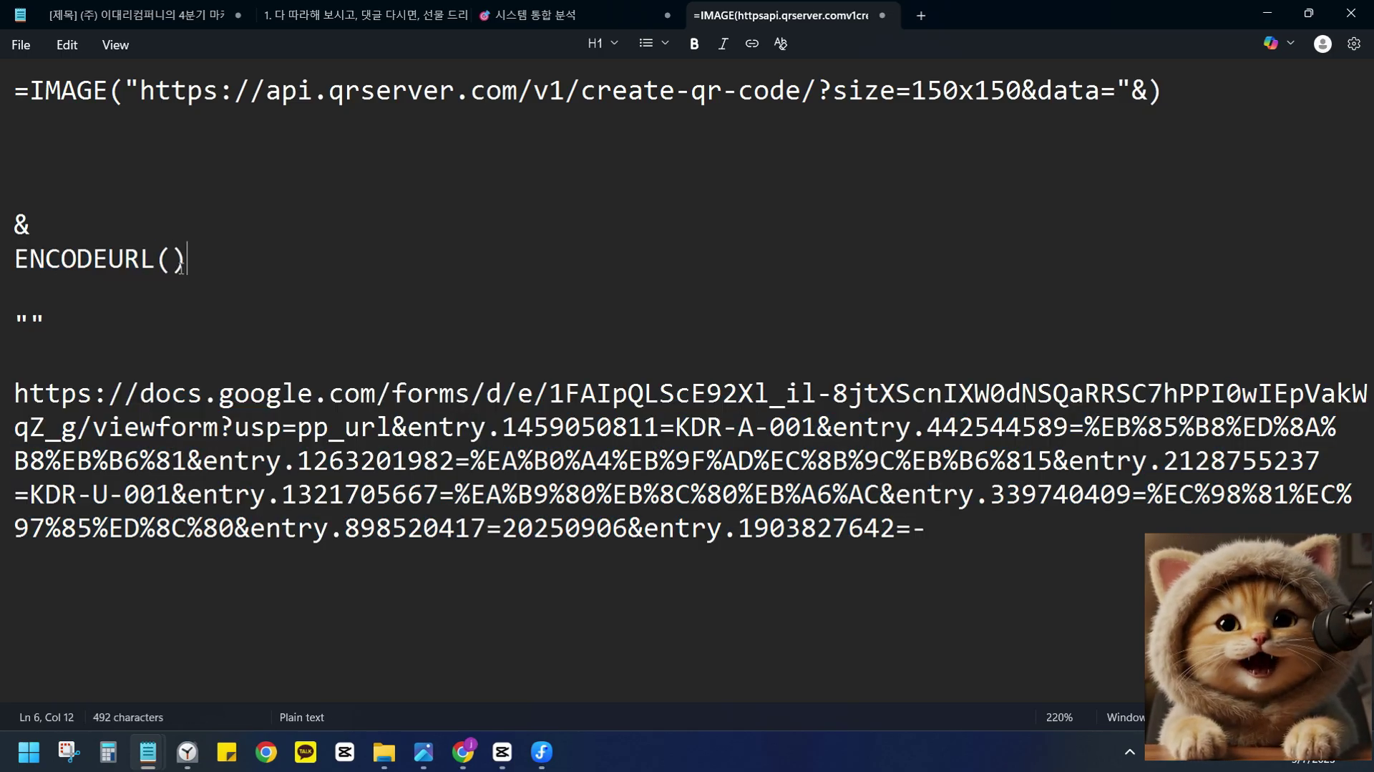
# Switch to the 재고관리시트 spreadsheet and examine the text argument and example link in the ENCODEURL function help.
pyautogui.hotkey('alt', 'Tab')
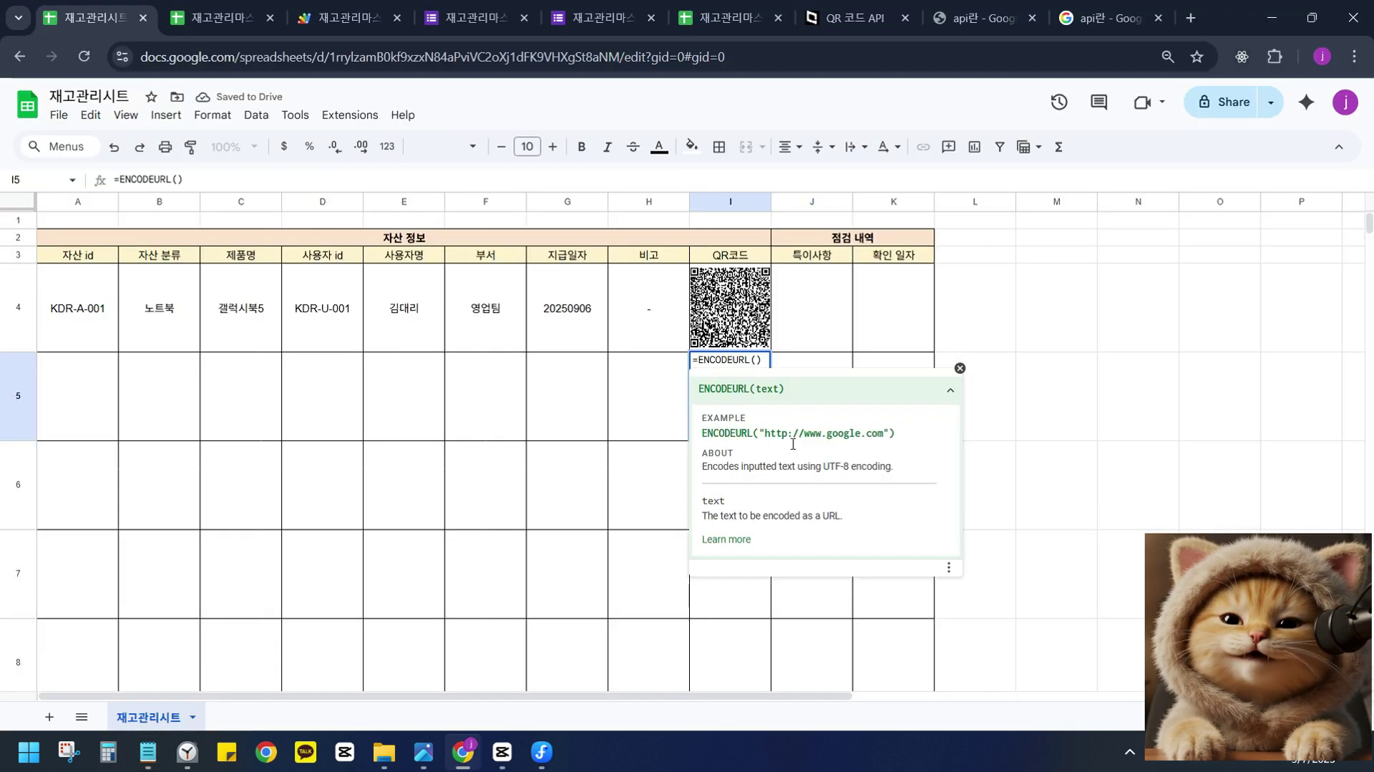
pyautogui.doubleClick(763, 393)
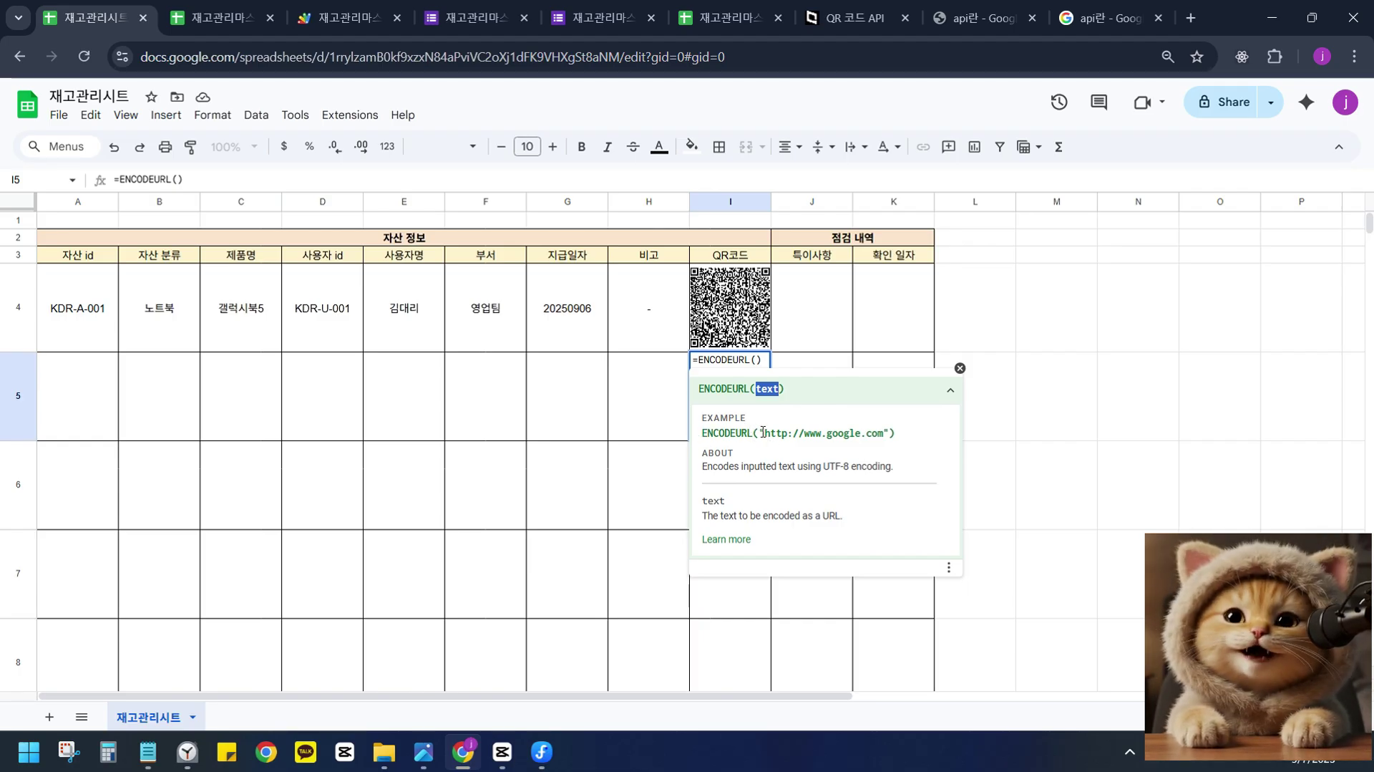
pyautogui.moveTo(760, 433)
pyautogui.mouseDown()
pyautogui.moveTo(895, 433)
pyautogui.moveTo(804, 452)
pyautogui.moveTo(765, 433)
pyautogui.mouseUp()
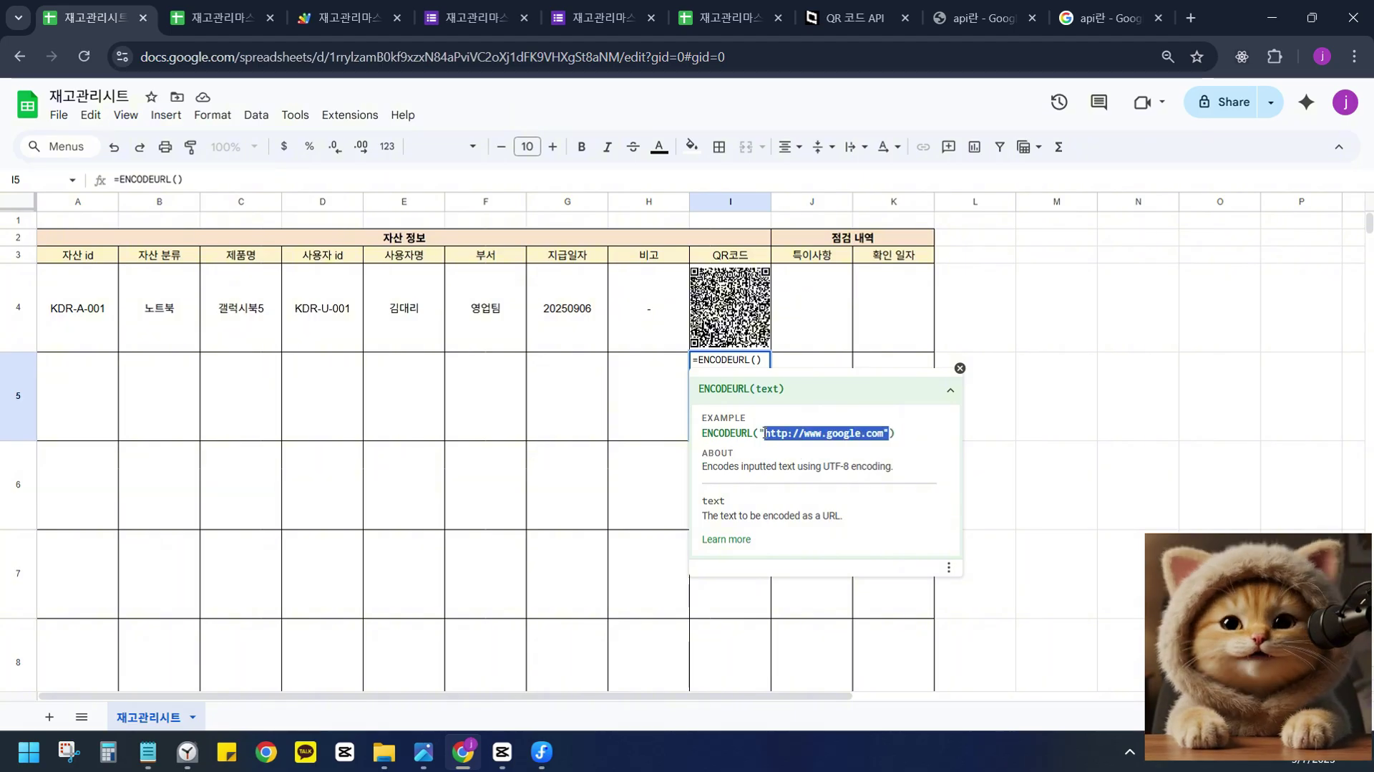
pyautogui.doubleClick(762, 390)
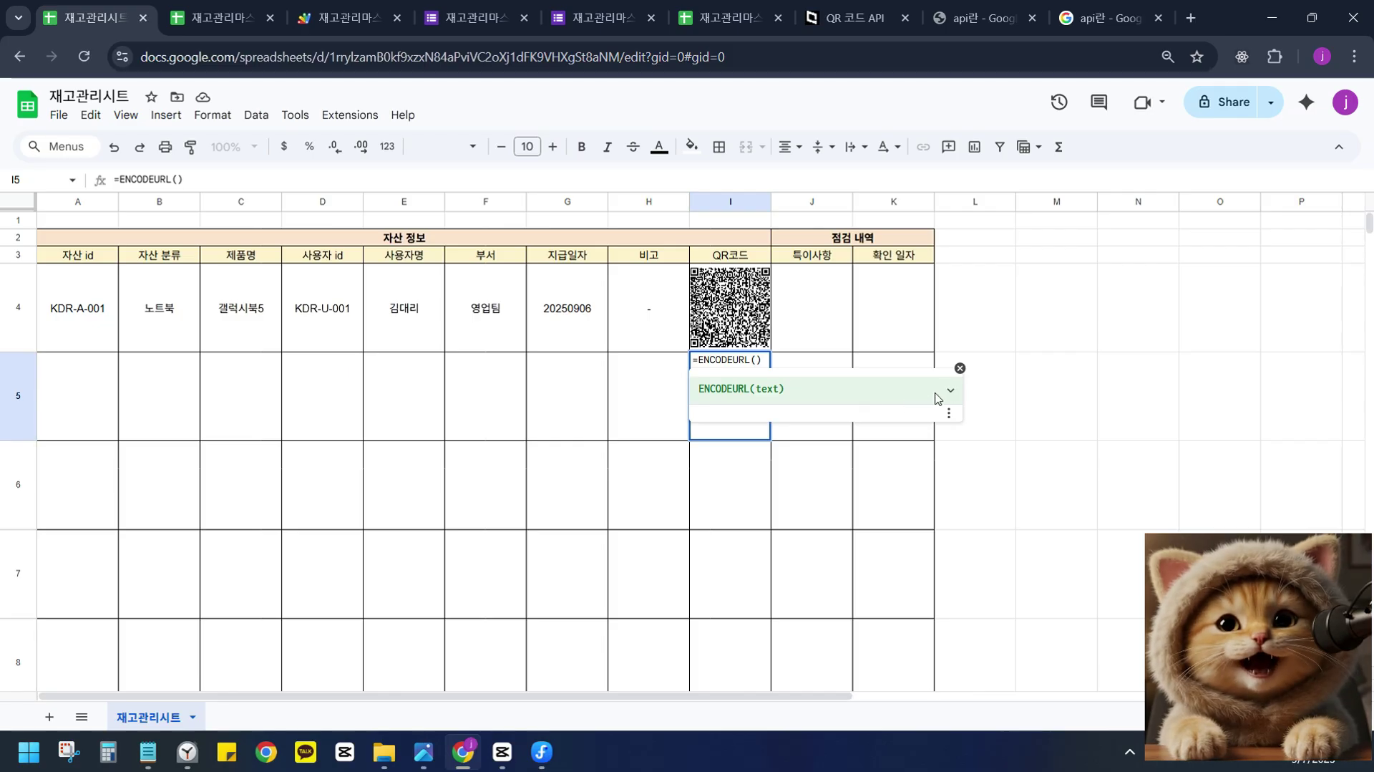
pyautogui.click(951, 390)
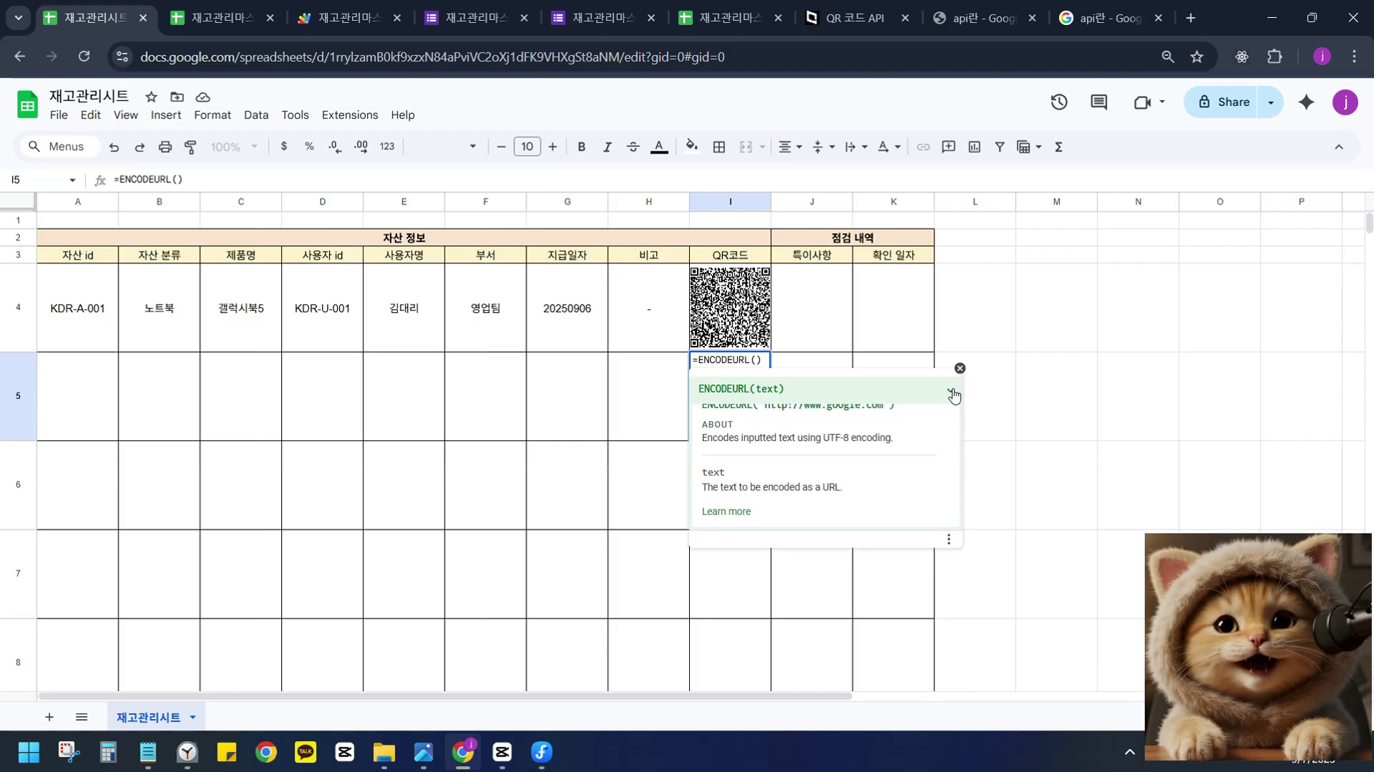
# Examine the ABOUT description of ENCODEURL, focusing on the inputted text and UTF-8 encoding wording.
pyautogui.doubleClick(733, 469)
pyautogui.click(737, 466)
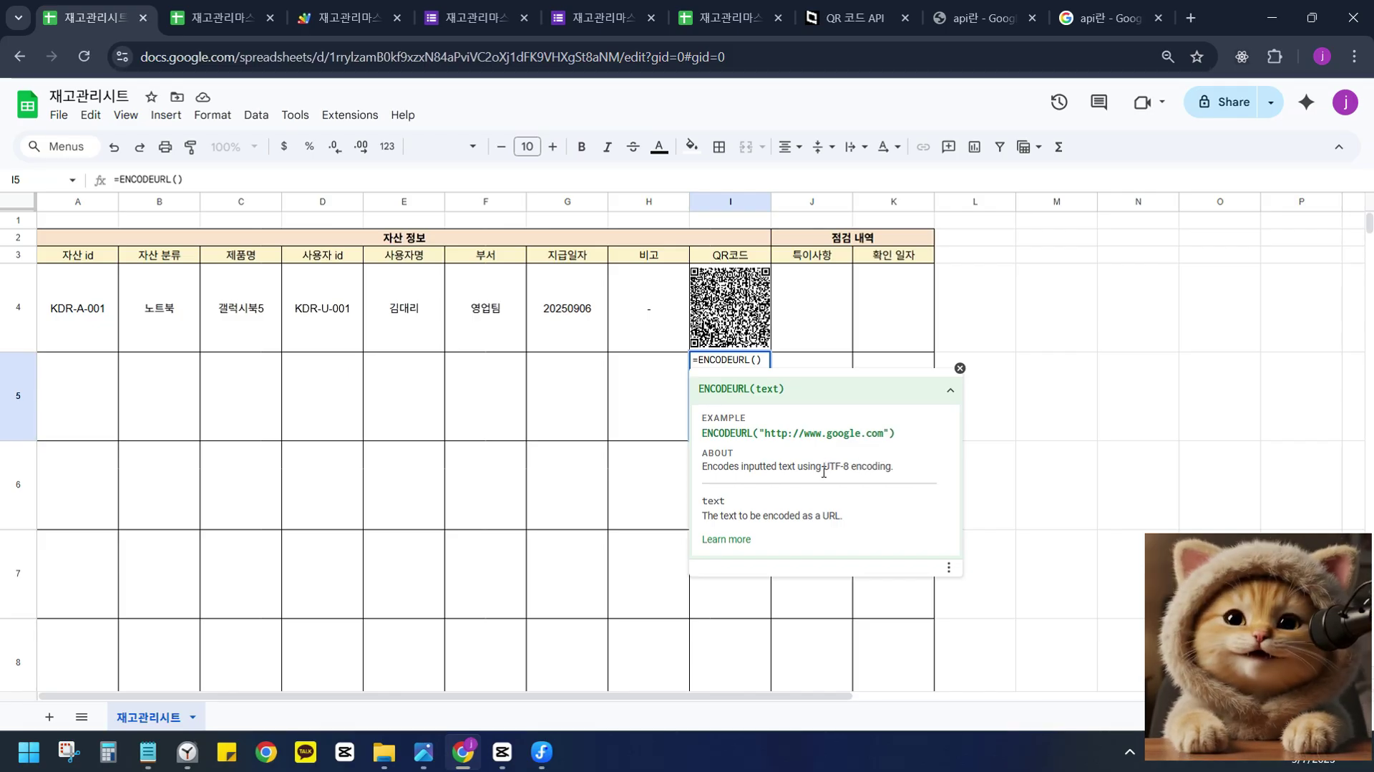
pyautogui.moveTo(823, 468); pyautogui.dragTo(899, 470)
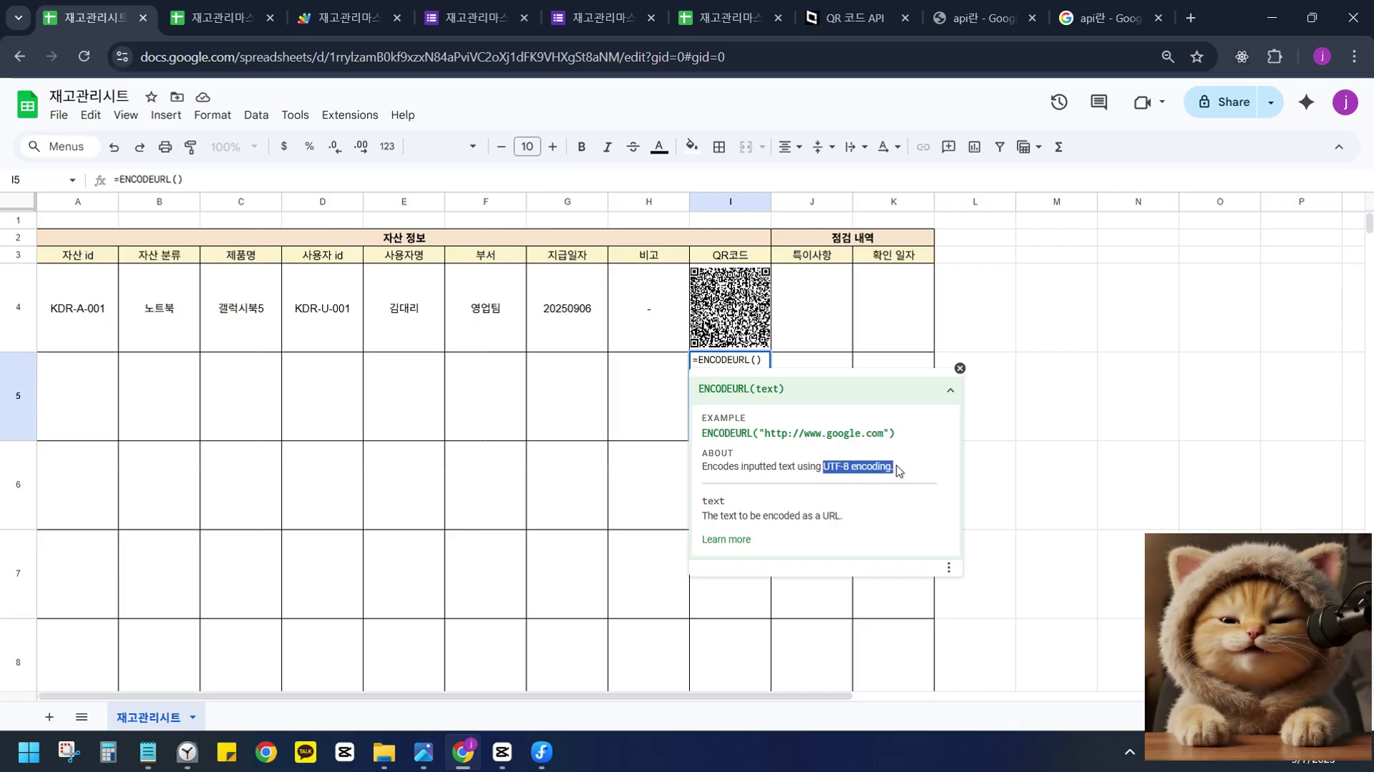
pyautogui.doubleClick(794, 472)
pyautogui.click(773, 469)
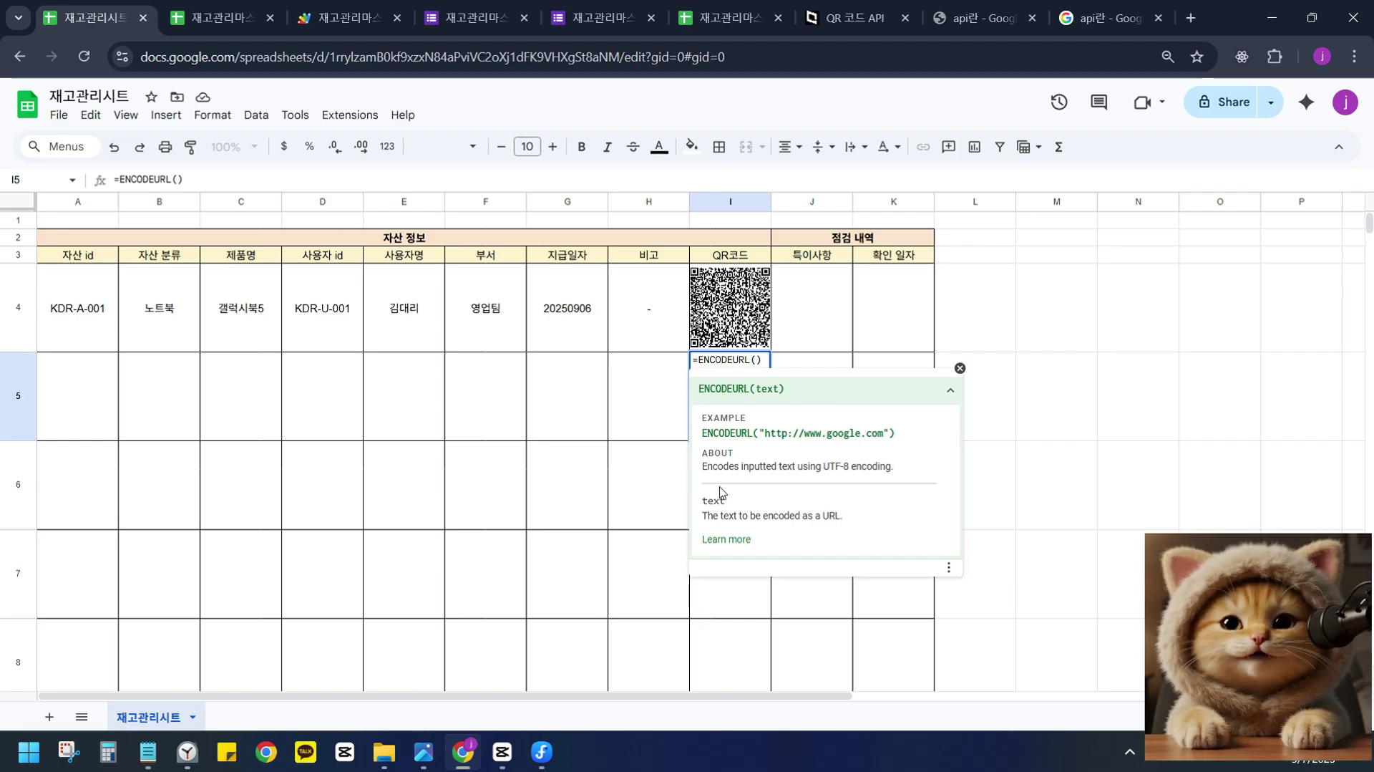
pyautogui.moveTo(796, 469); pyautogui.dragTo(893, 469)
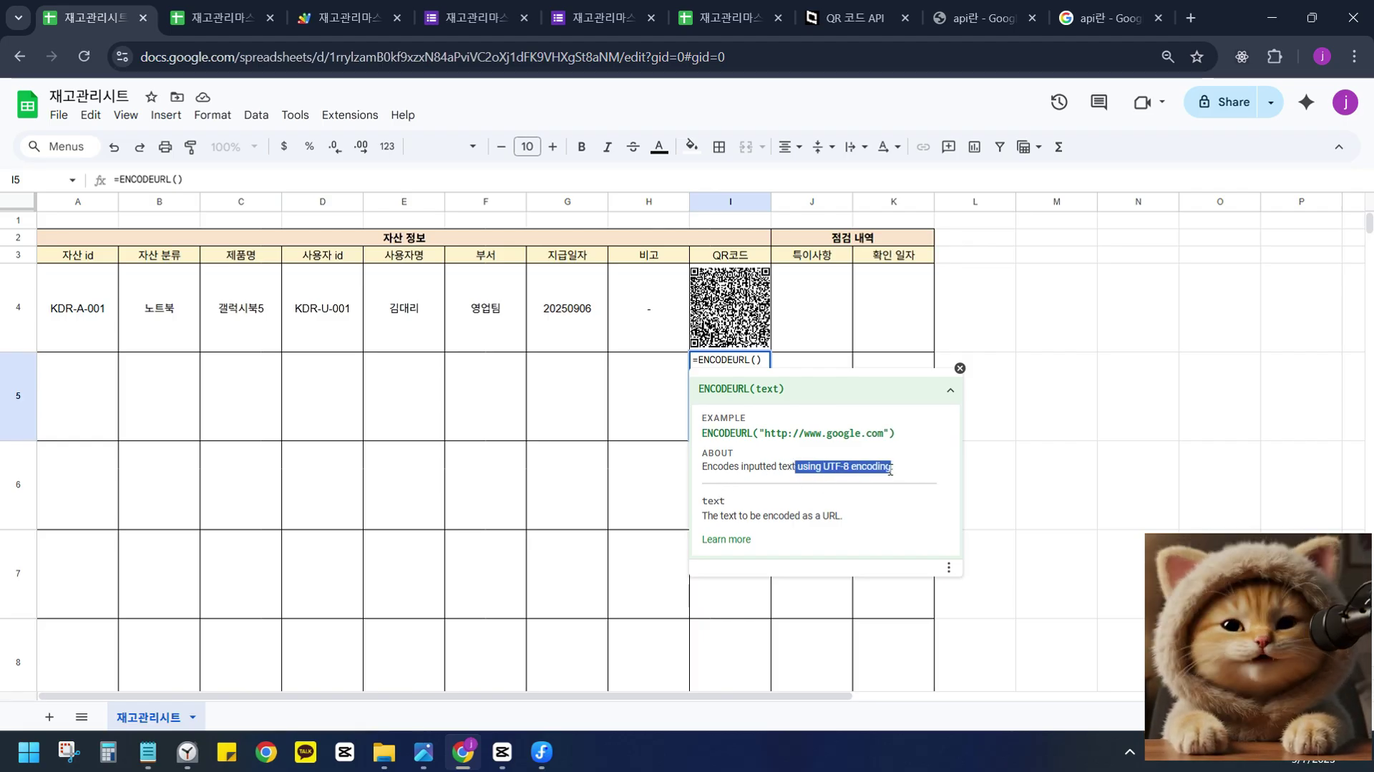
pyautogui.click(809, 472)
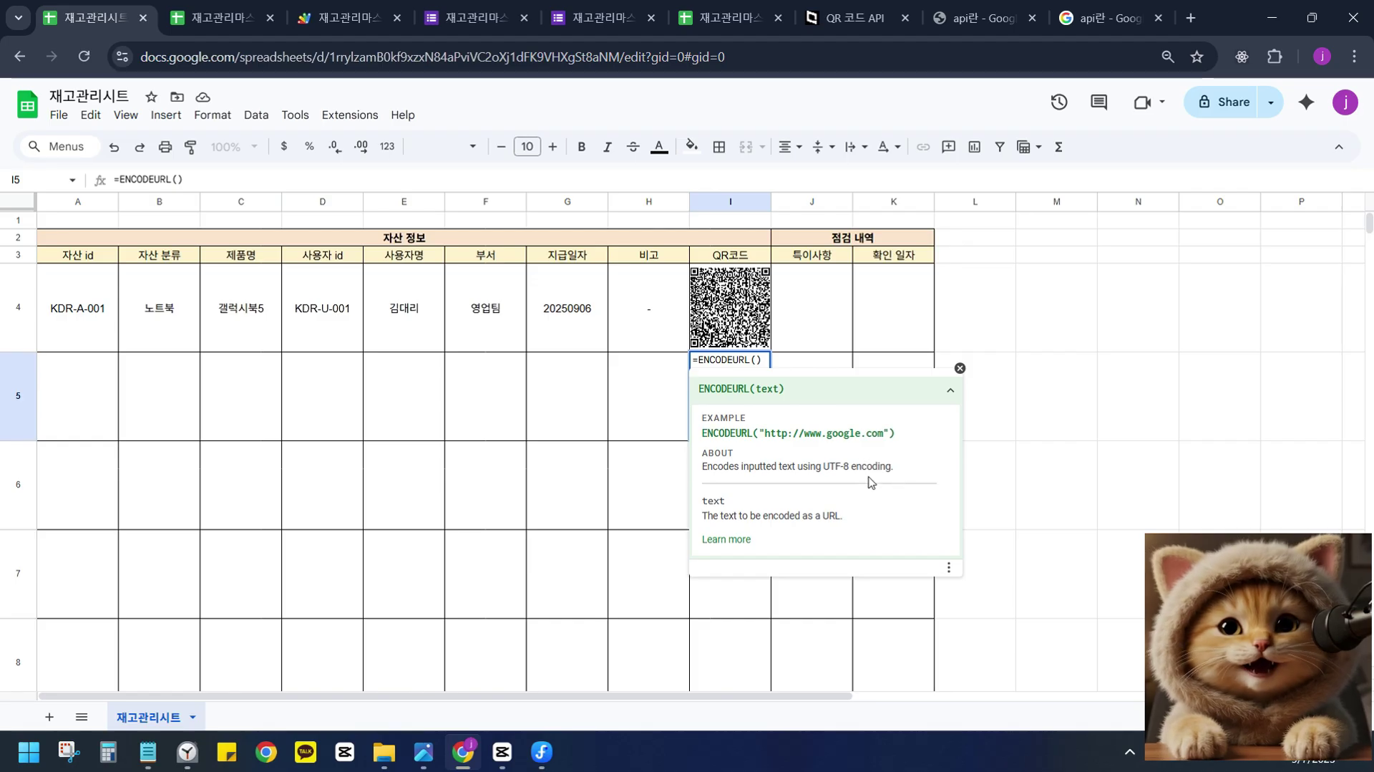
pyautogui.doubleClick(810, 466)
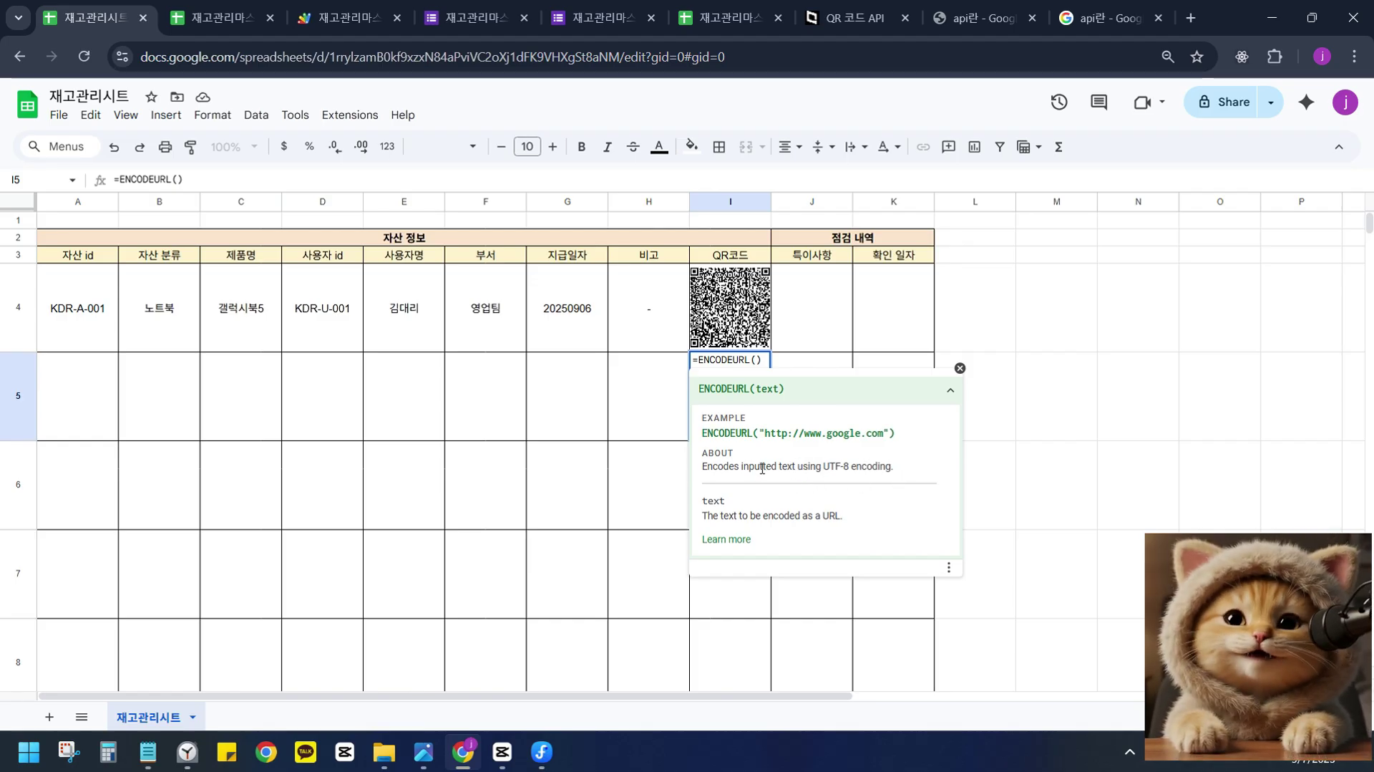
pyautogui.doubleClick(759, 466)
pyautogui.doubleClick(787, 466)
pyautogui.doubleClick(759, 466)
pyautogui.doubleClick(787, 466)
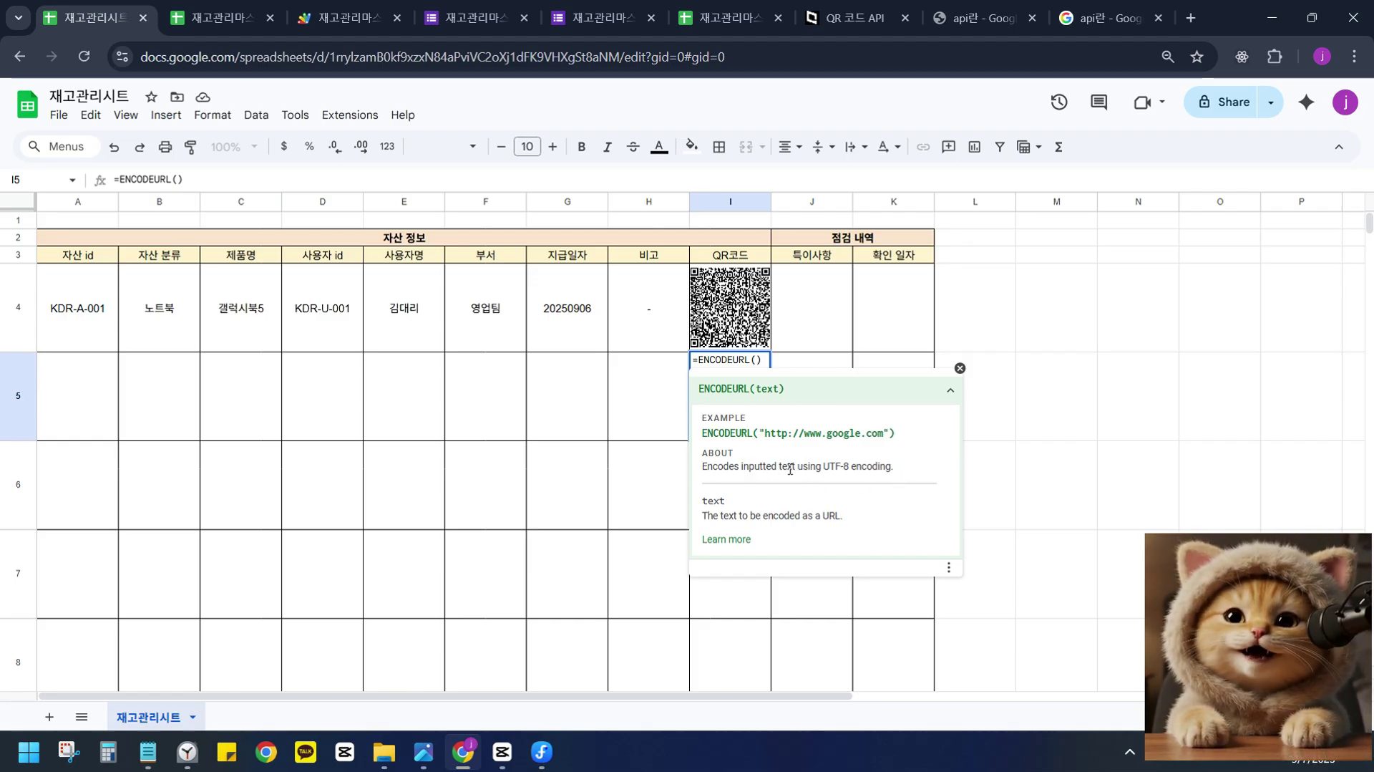
pyautogui.tripleClick(787, 466)
pyautogui.click(791, 469)
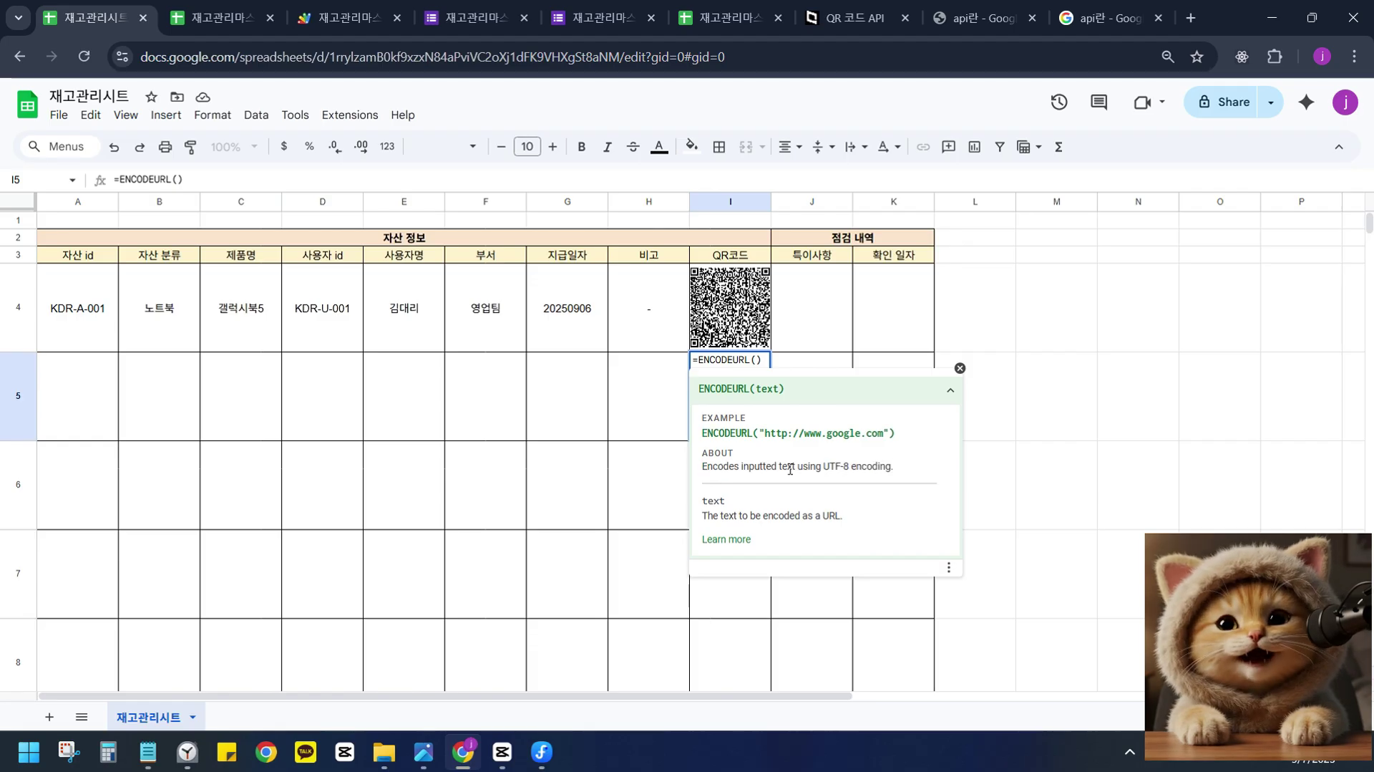
# Examine the function name in the ENCODEURL example and the help's explanation of the text argument.
pyautogui.tripleClick(708, 471)
pyautogui.click(712, 447)
pyautogui.doubleClick(717, 433)
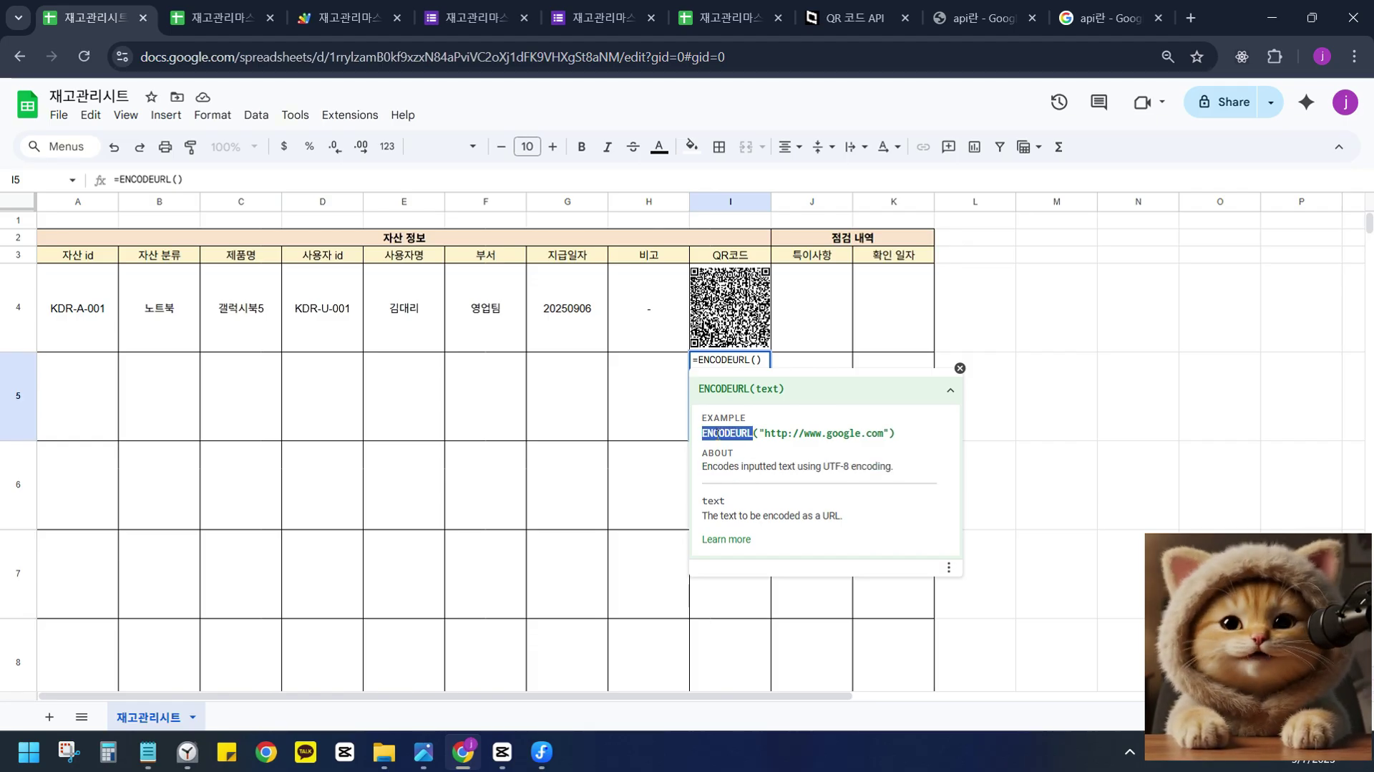
pyautogui.click(778, 511)
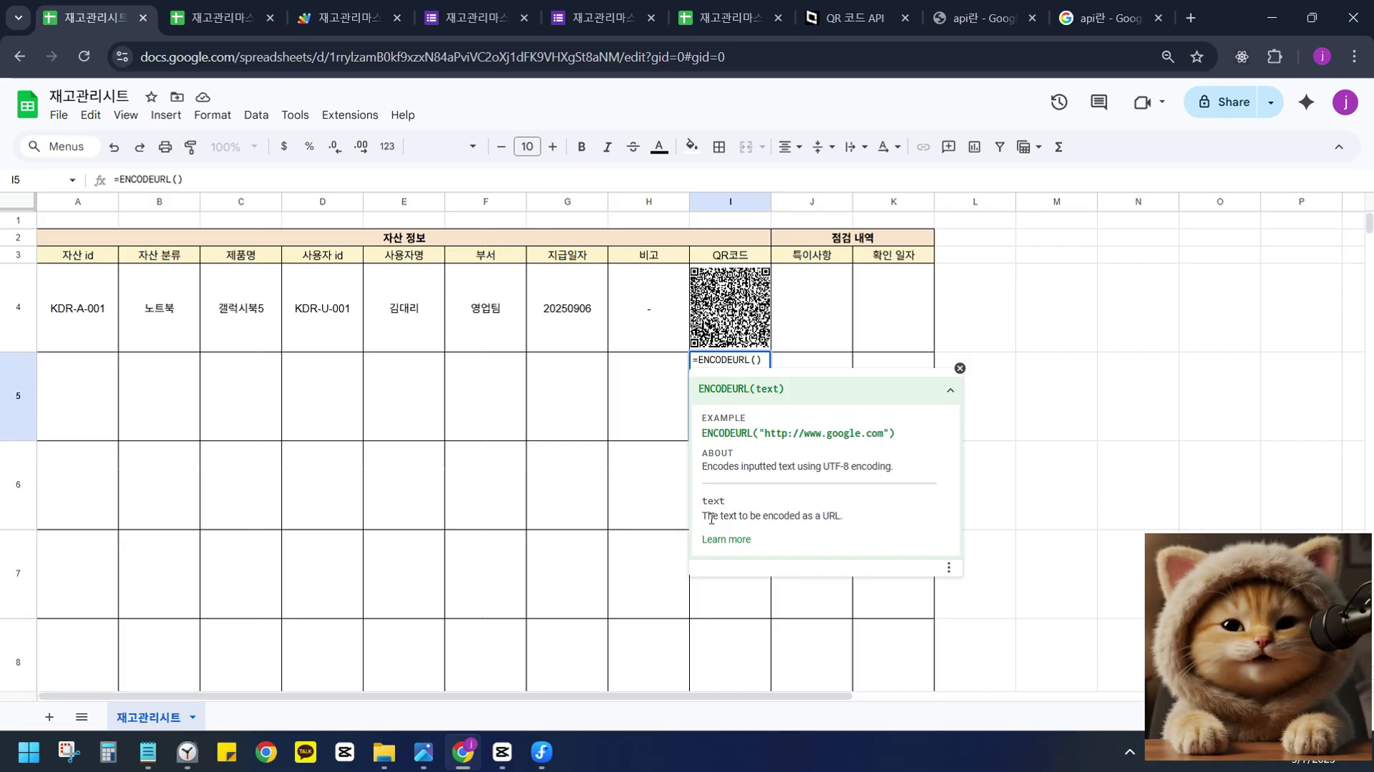
pyautogui.tripleClick(833, 515)
pyautogui.doubleClick(832, 514)
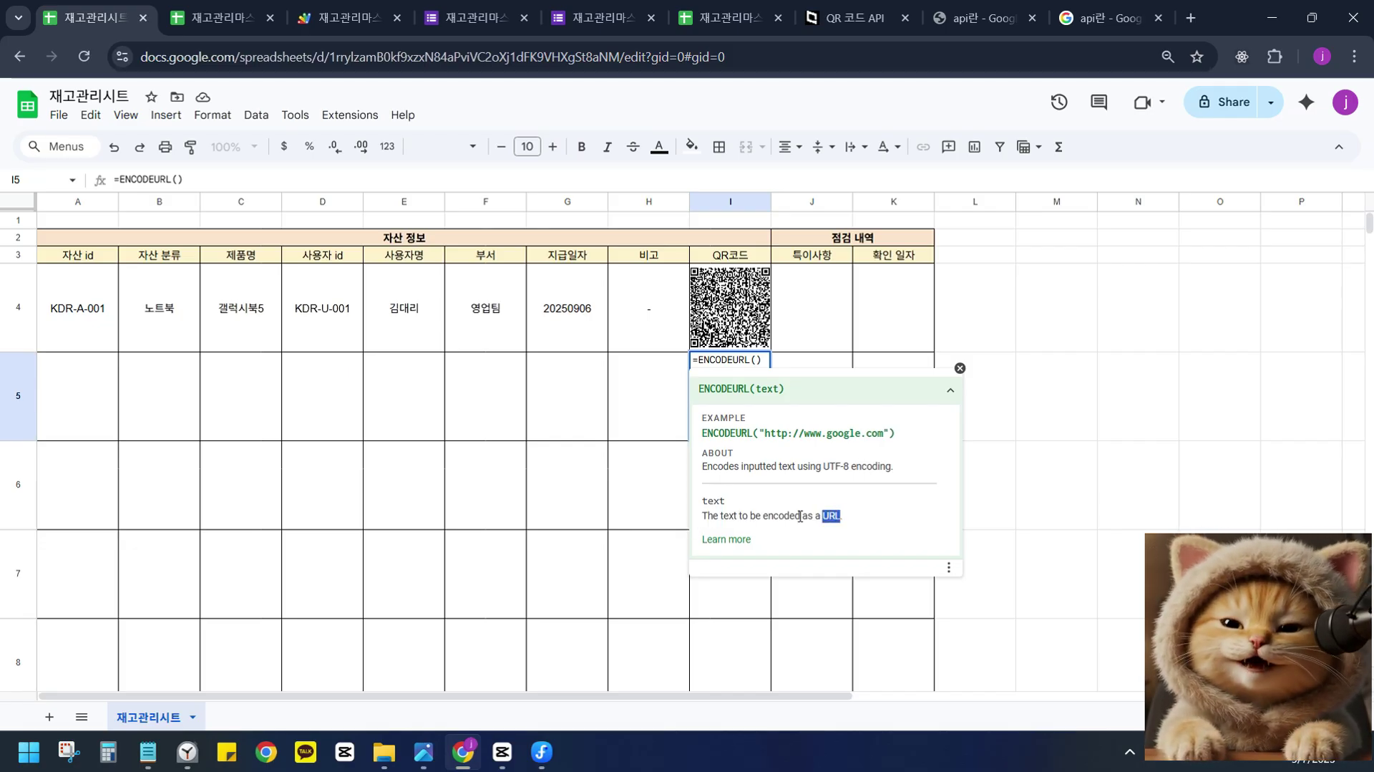
pyautogui.tripleClick(800, 516)
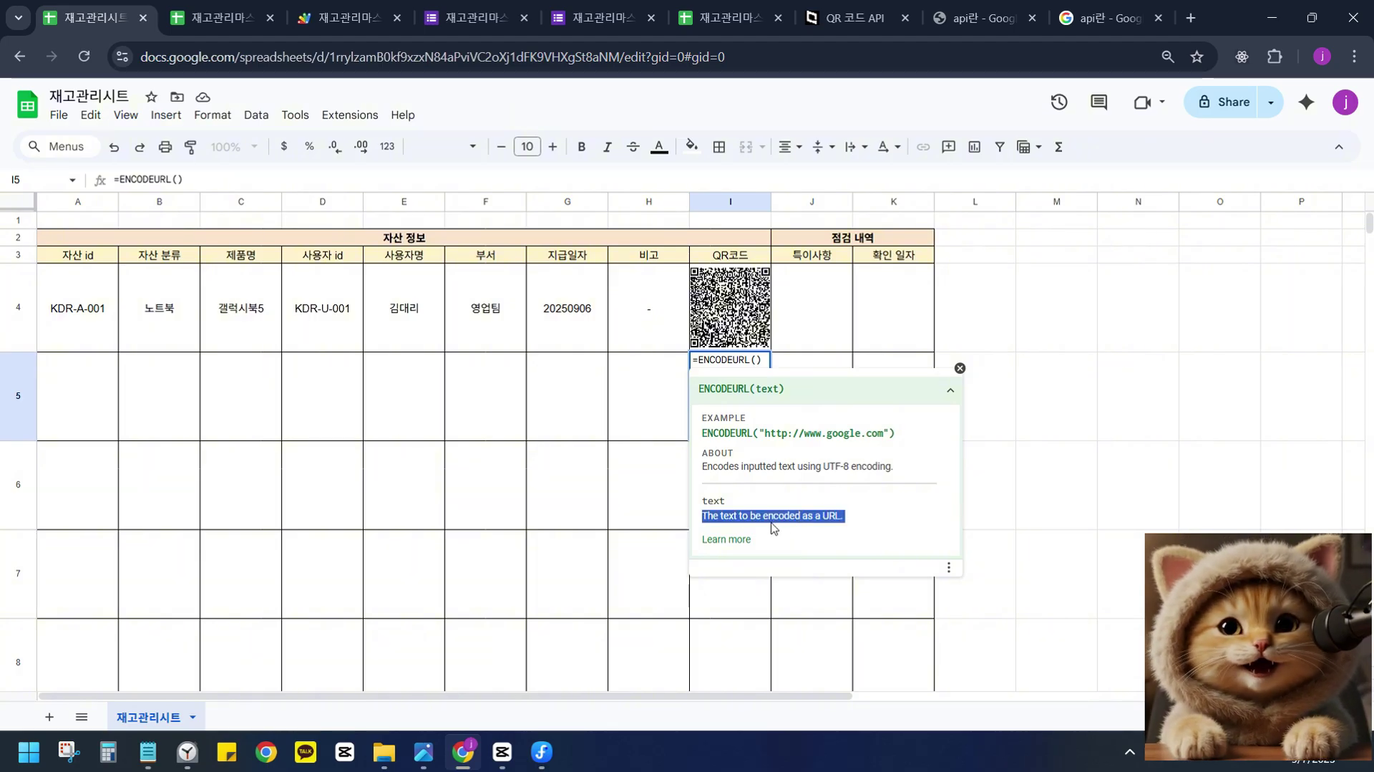
pyautogui.click(731, 529)
# Clear the trial ENCODEURL formula from cell I5 and select the QR code cell I4.
pyautogui.click(973, 424)
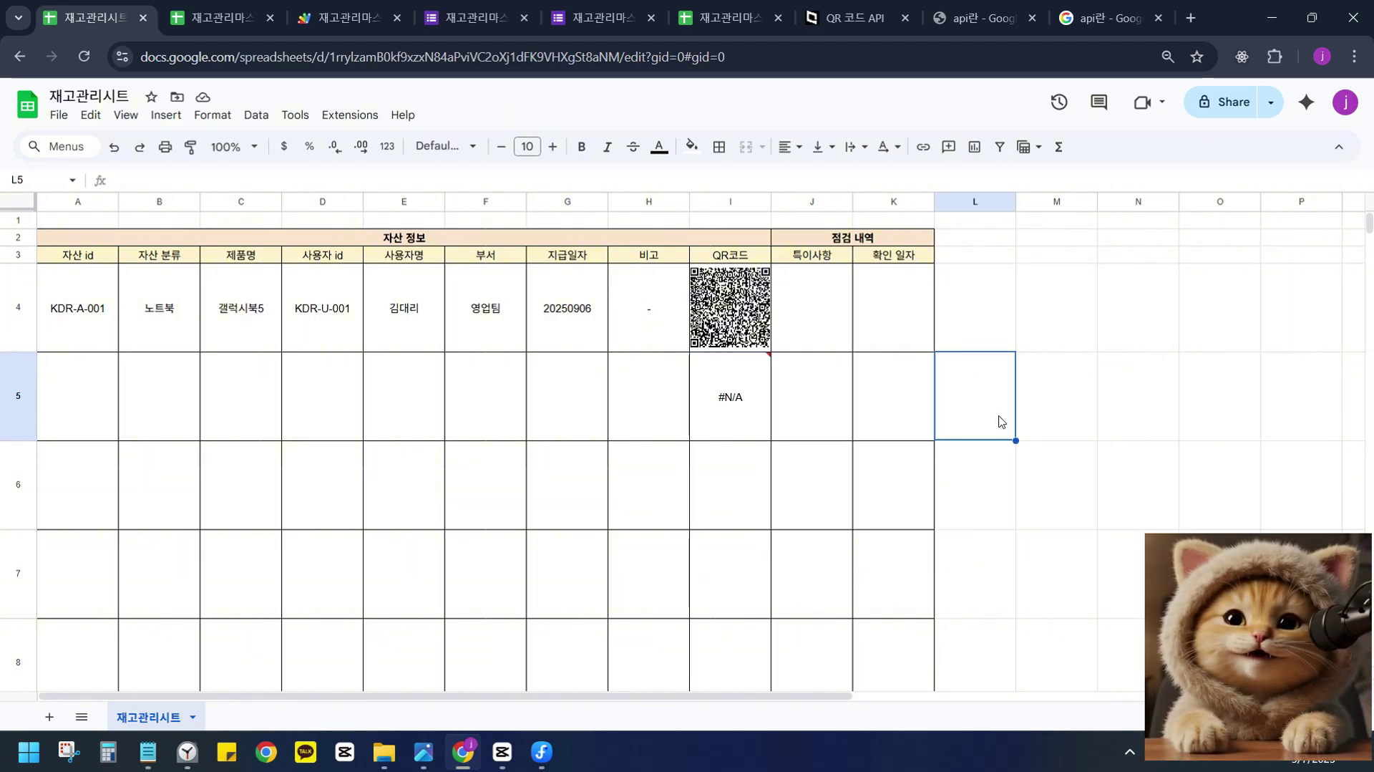
pyautogui.click(744, 433)
pyautogui.press('Delete')
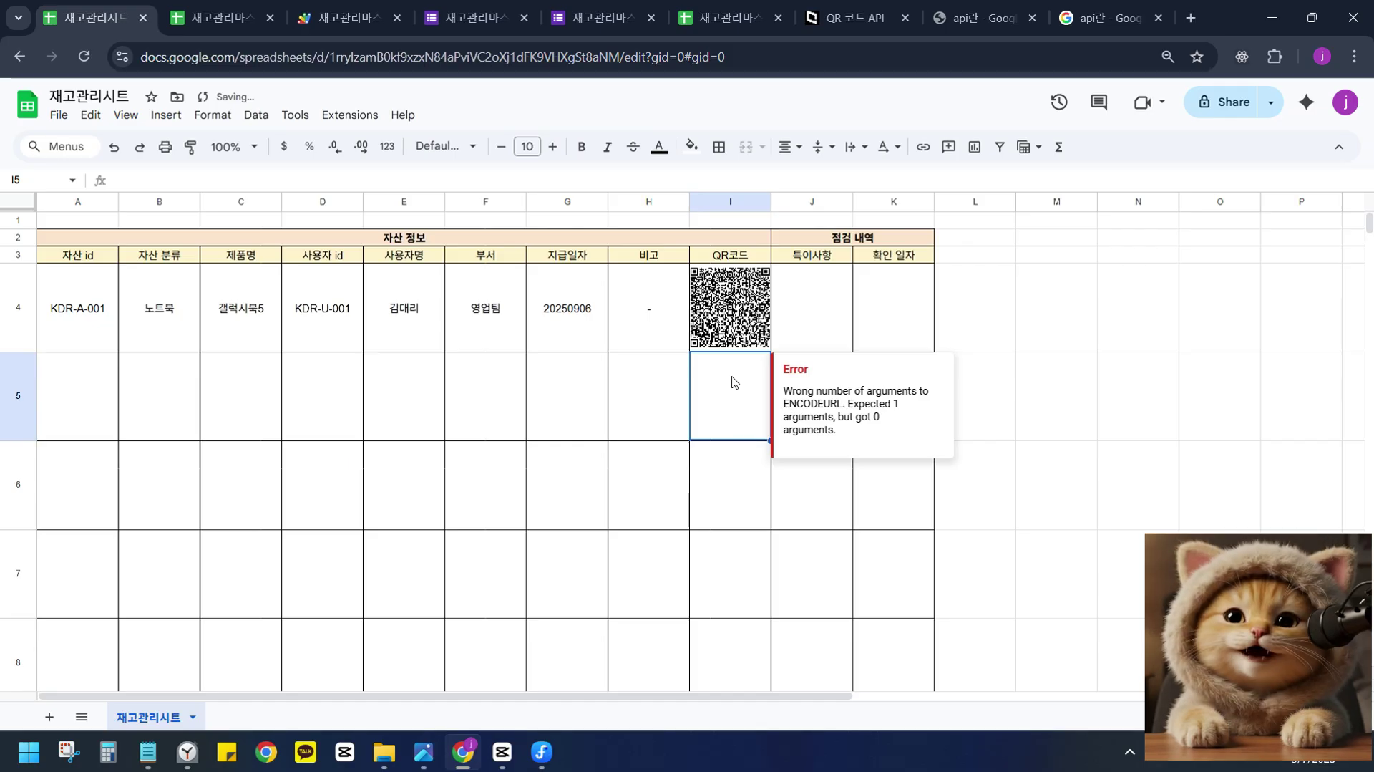
pyautogui.click(736, 322)
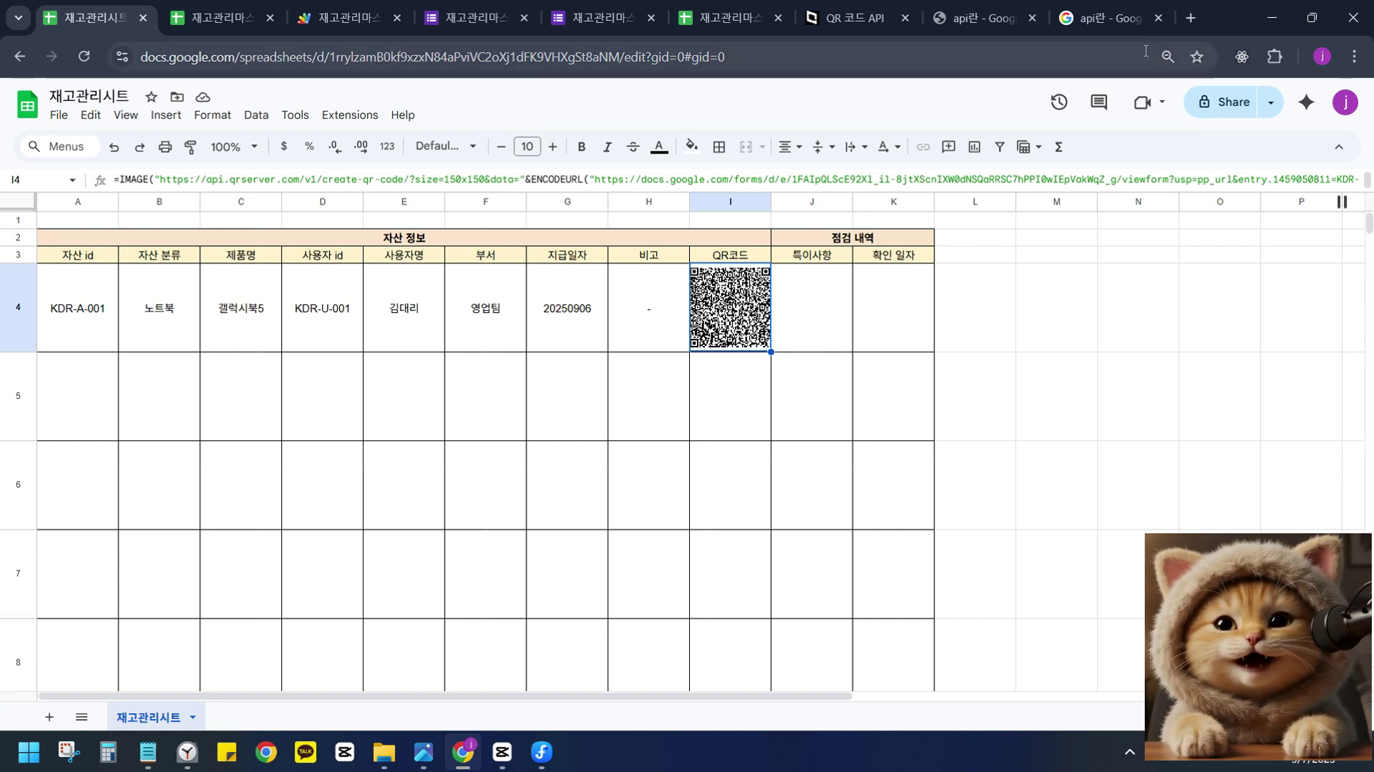
# Open Google Forms in a new browser tab from the list of Google apps.
pyautogui.click(1187, 27)
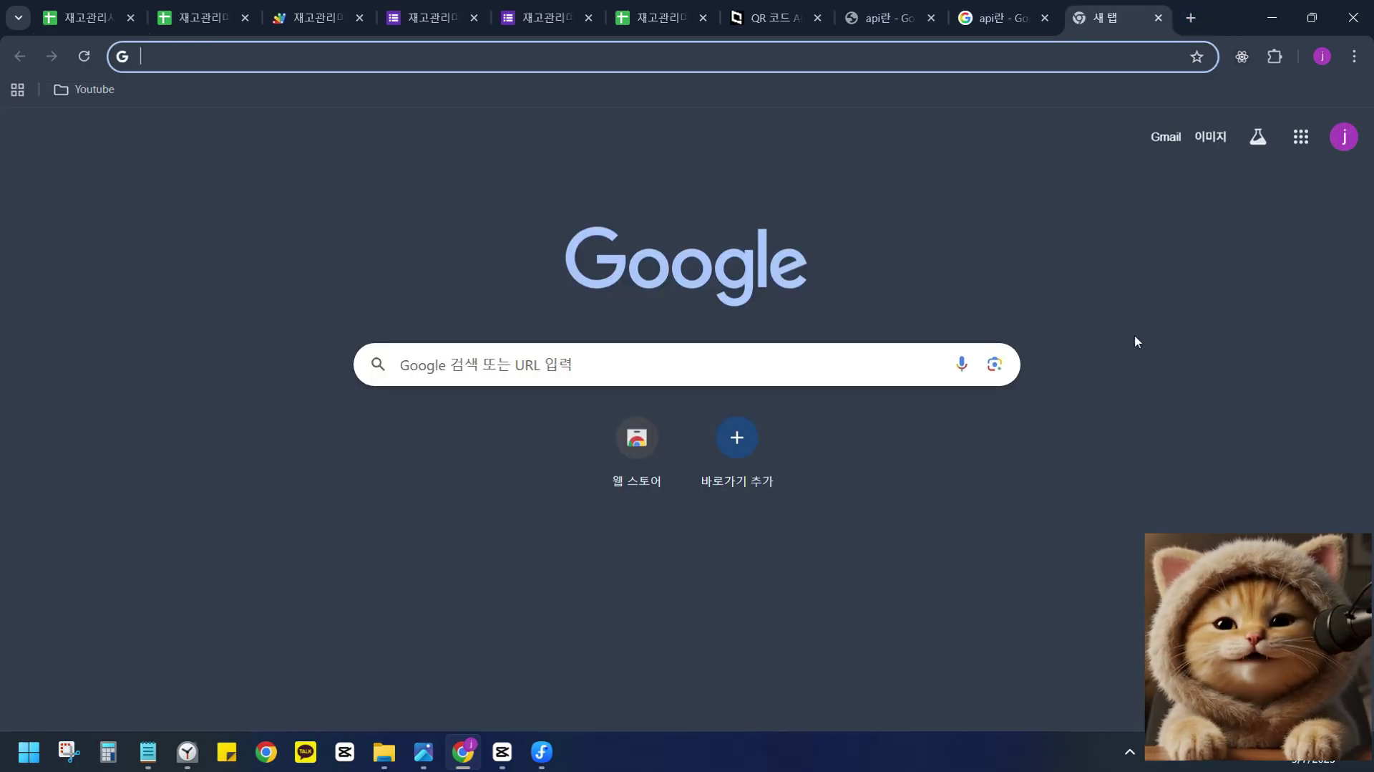
pyautogui.click(1304, 135)
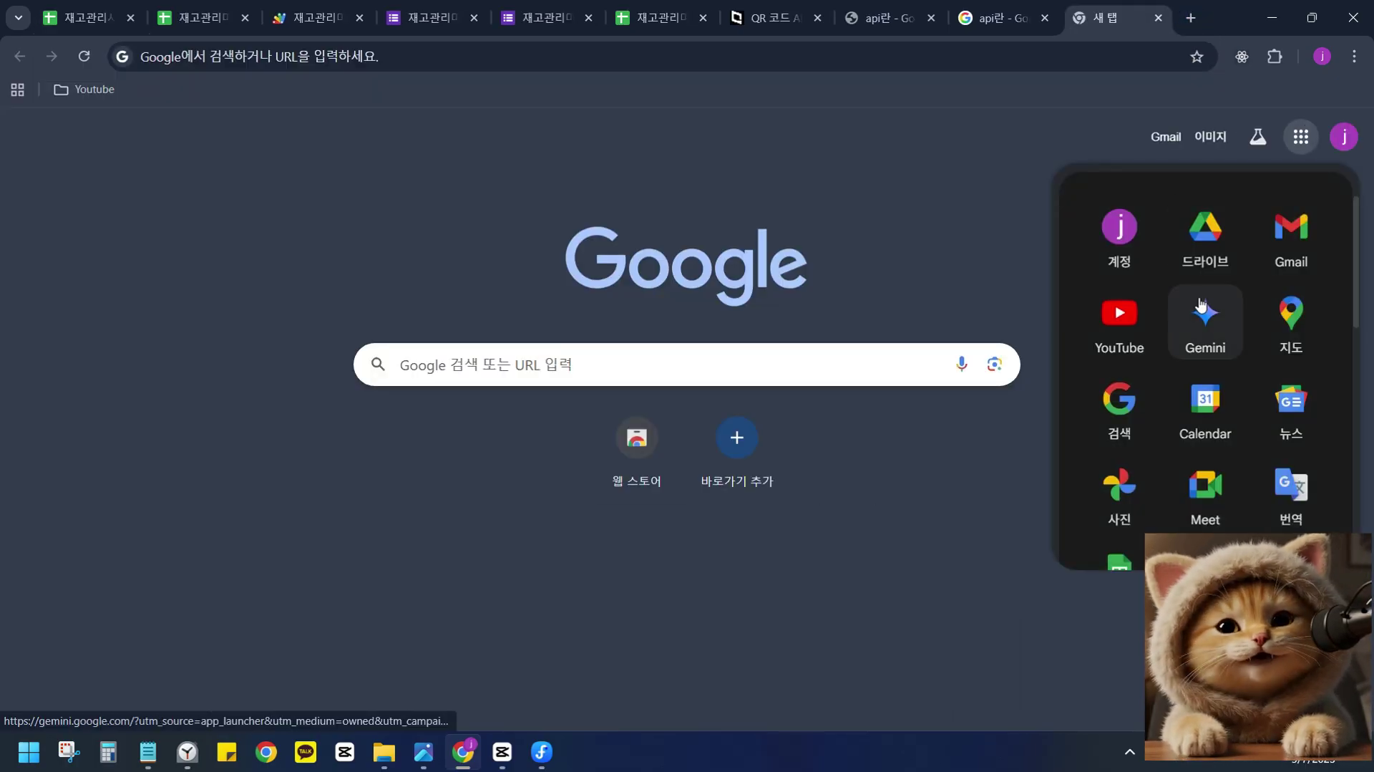
pyautogui.scroll(-3, 1203, 337)
pyautogui.scroll(-5, 1201, 351)
pyautogui.scroll(4, 1201, 351)
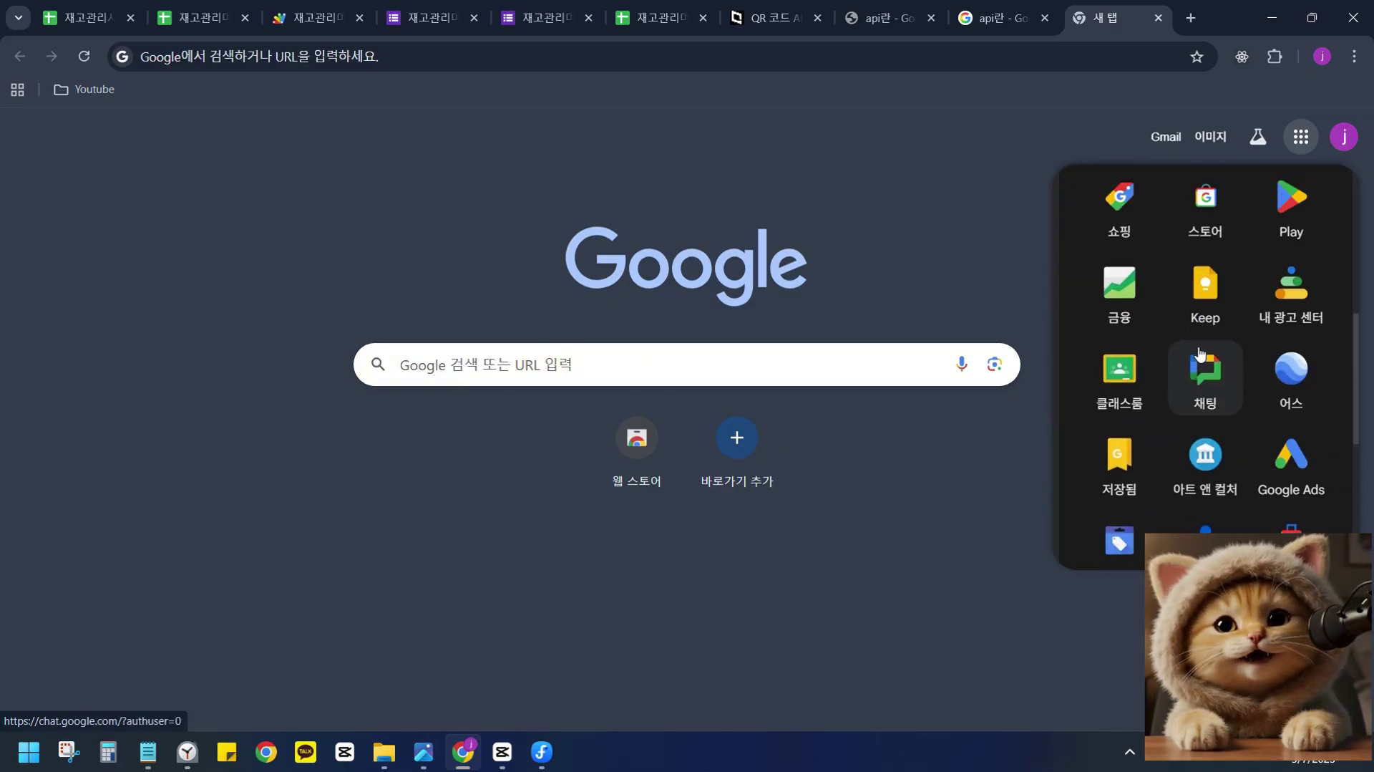
pyautogui.scroll(-2, 1201, 351)
pyautogui.scroll(-5, 1202, 351)
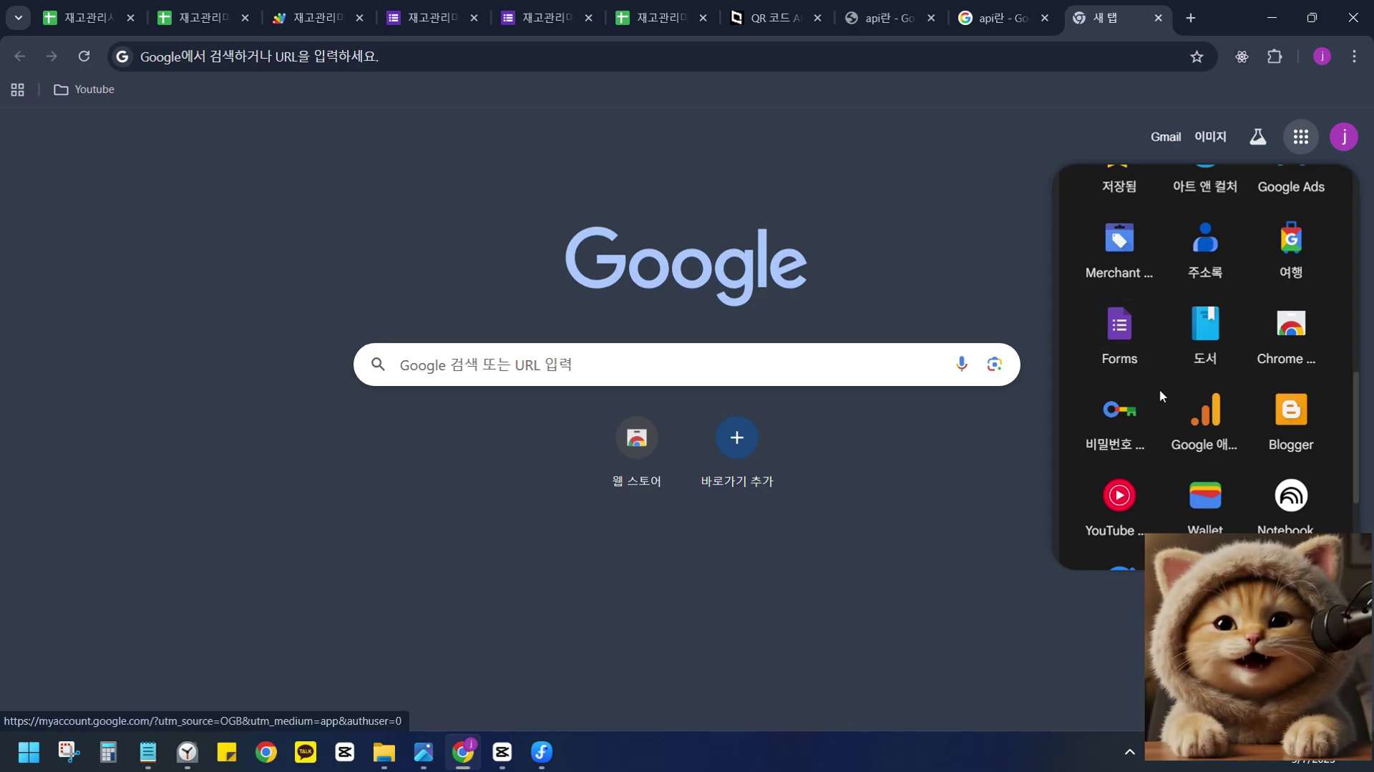
pyautogui.click(1142, 323)
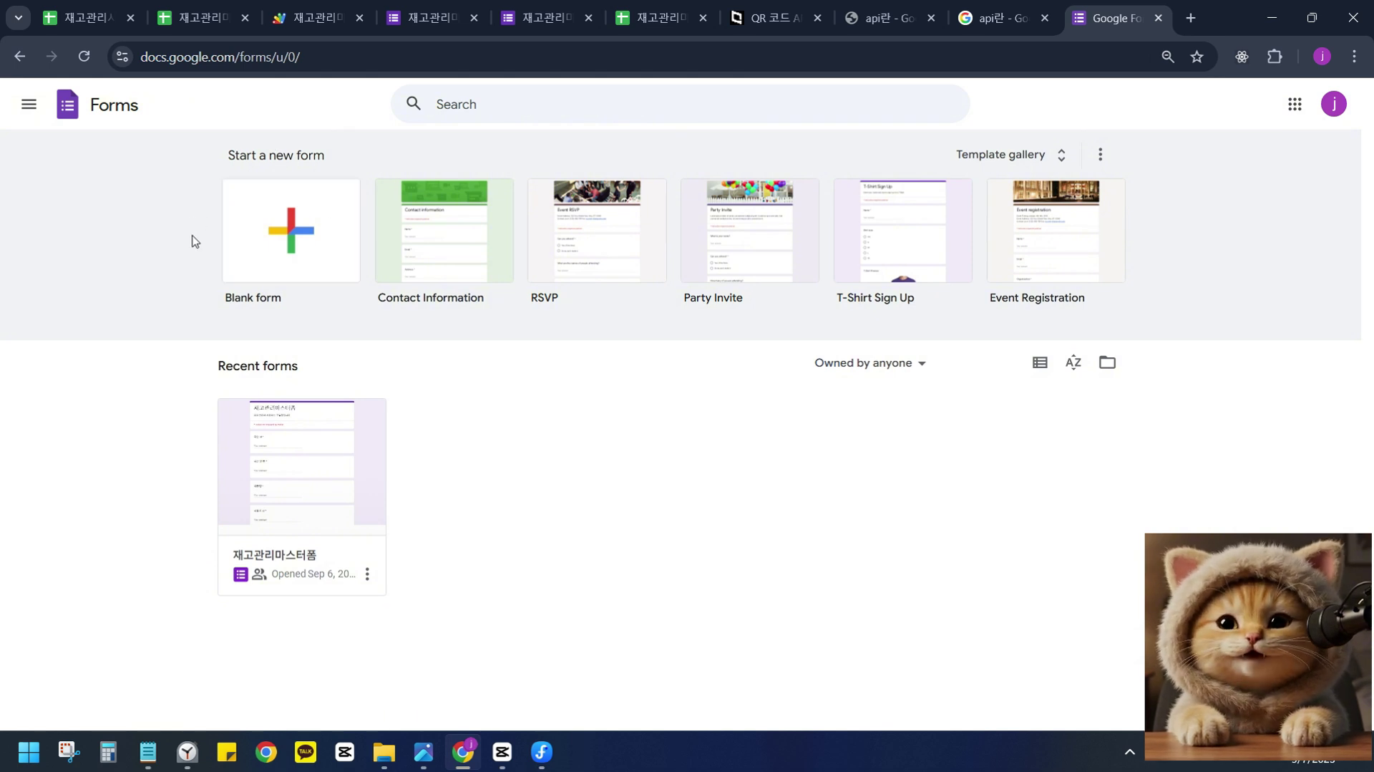
# Create a blank form and name it 재고관리, applying the same name as the form title.
pyautogui.click(259, 258)
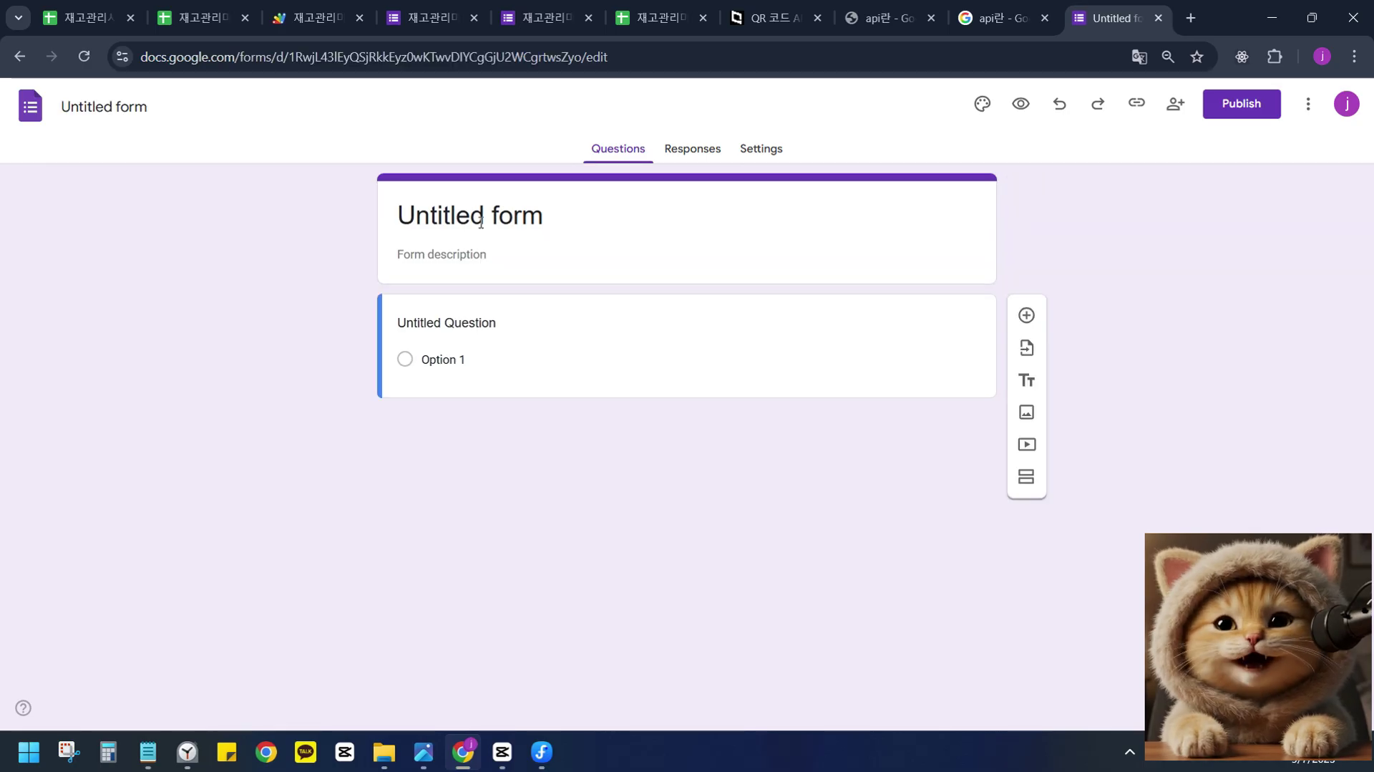
pyautogui.click(91, 113)
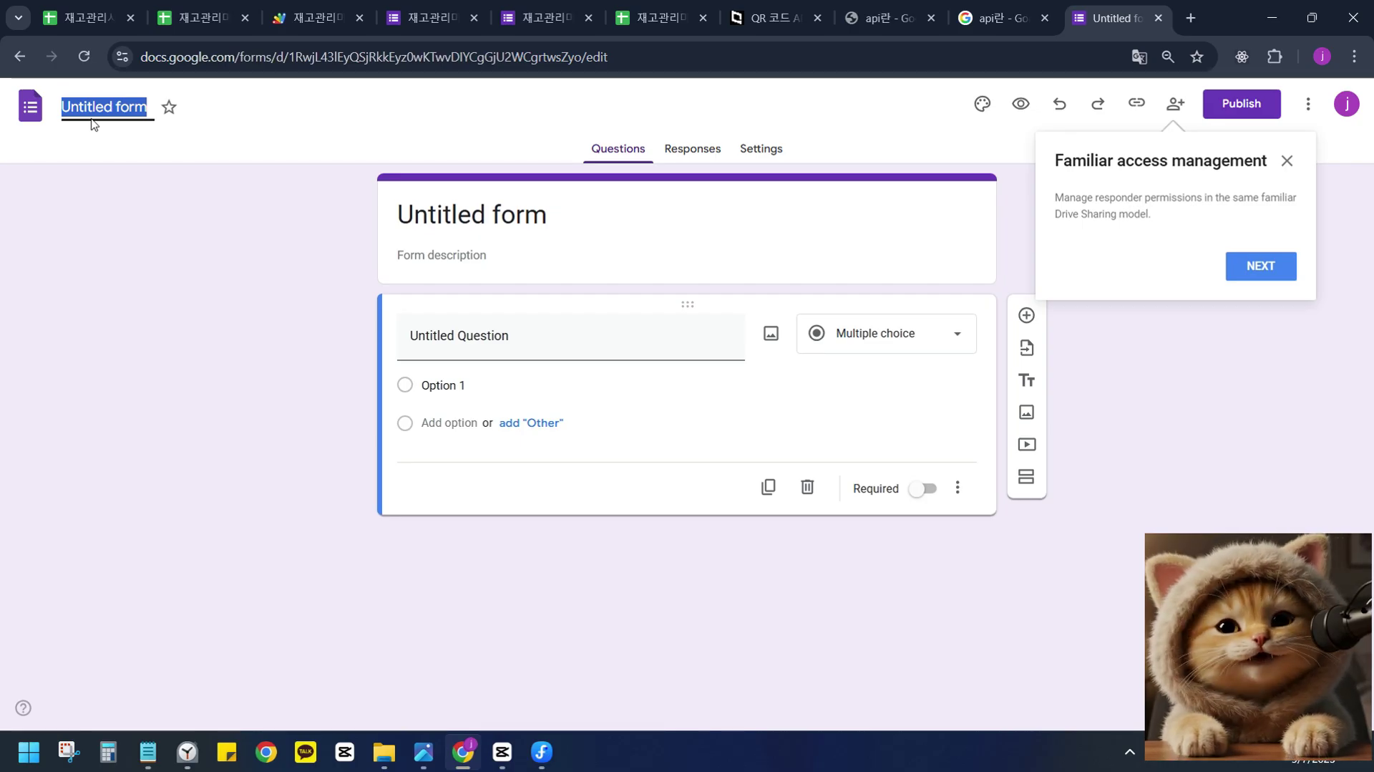
pyautogui.write('재고관')
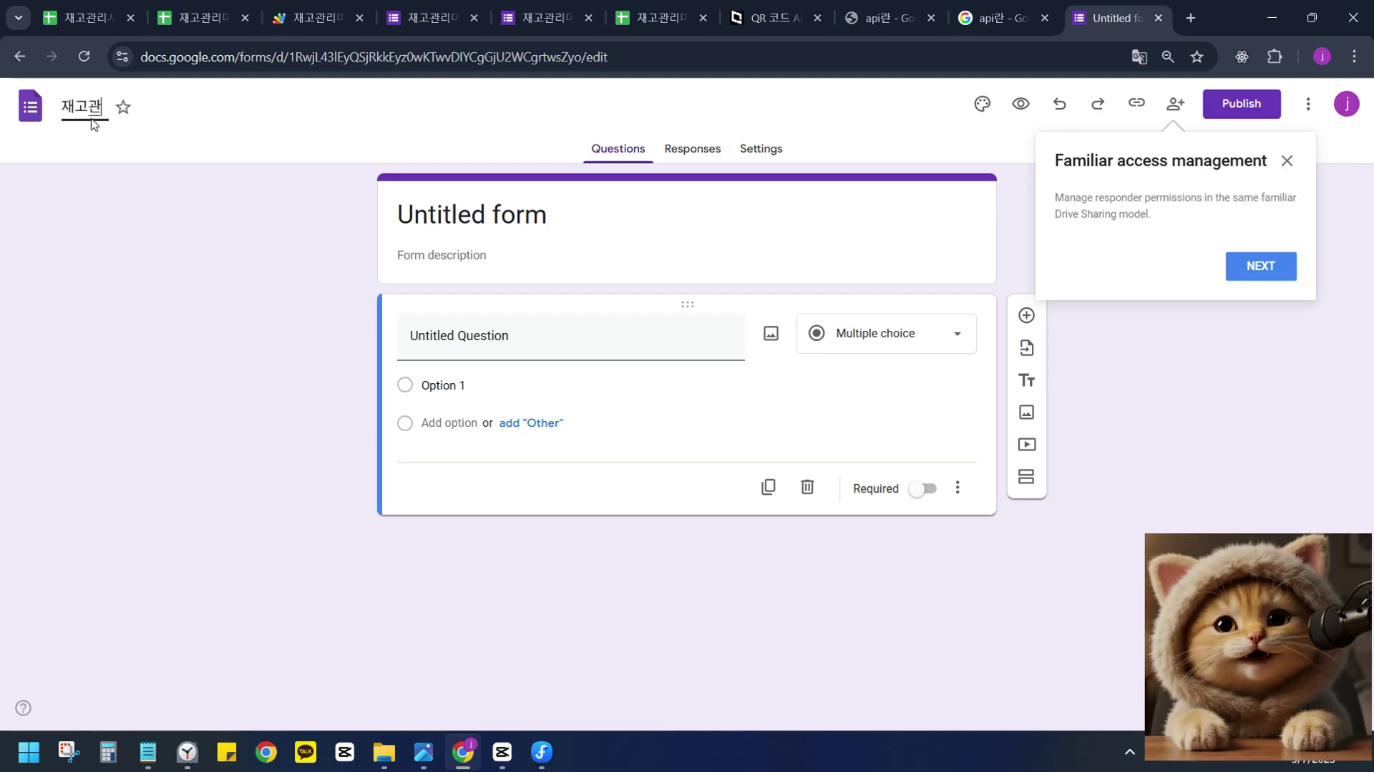
pyautogui.write('리')
pyautogui.click(472, 215)
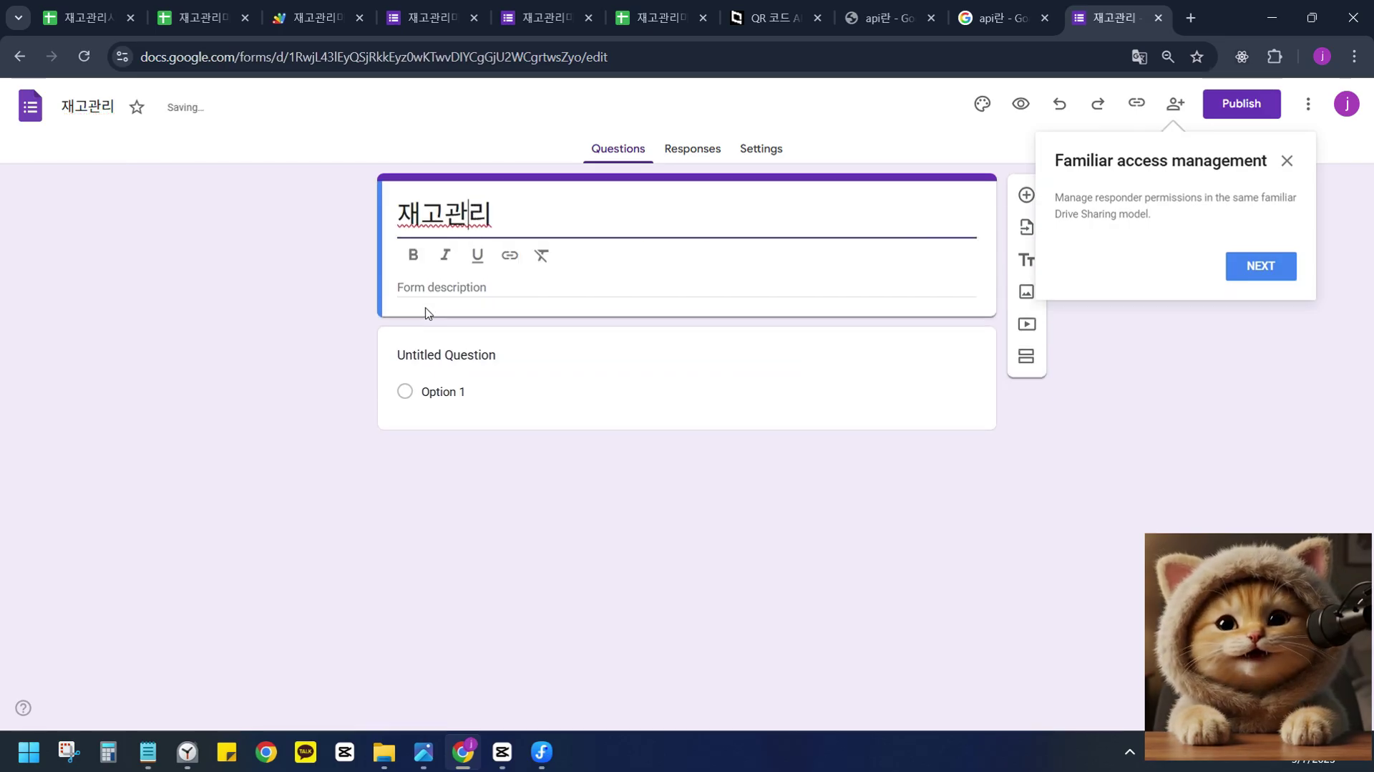
# Add the form description 재고관리를 위한 구글 폼입니다.
pyautogui.click(439, 289)
pyautogui.write('고')
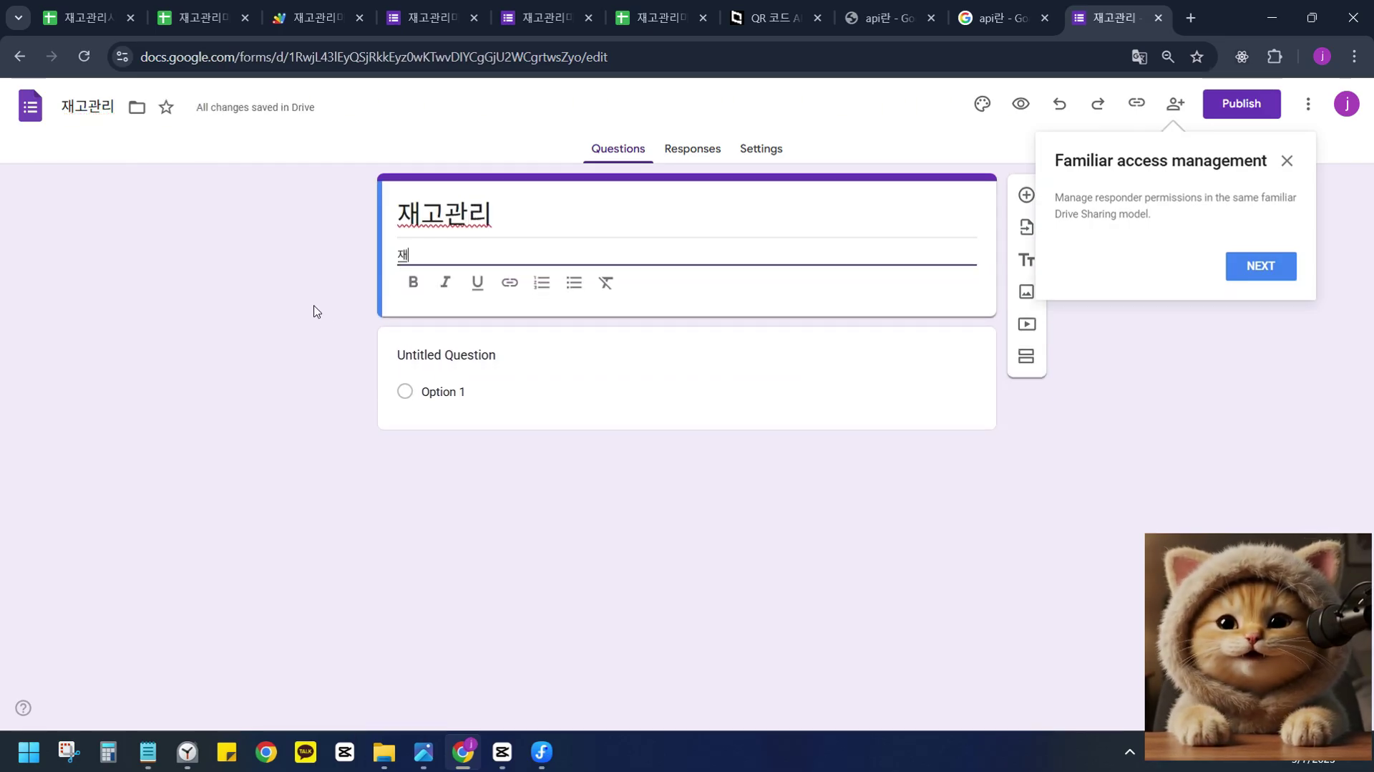
pyautogui.press('BackSpace')
pyautogui.press('BackSpace')
pyautogui.write('재')
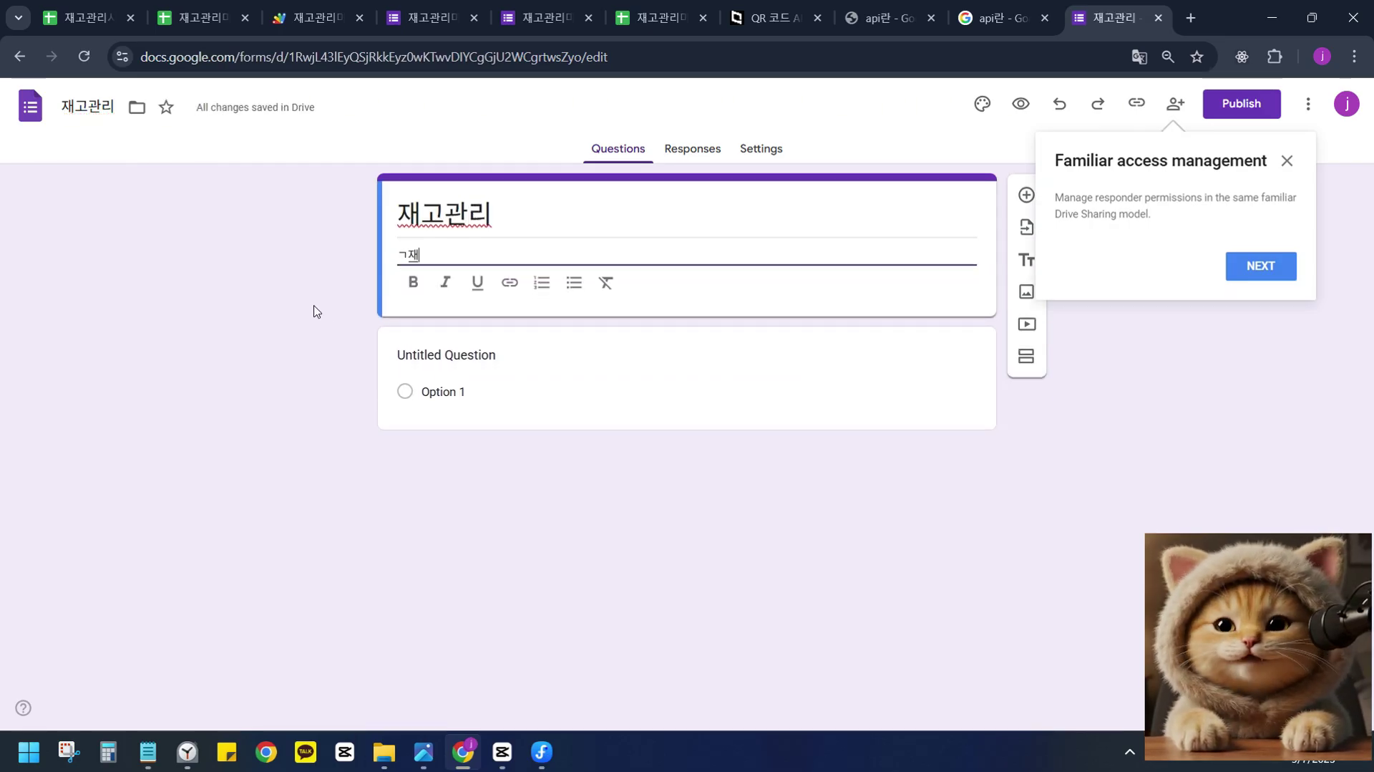
pyautogui.press('BackSpace')
pyautogui.press('BackSpace')
pyautogui.write('재고관리를 웹')
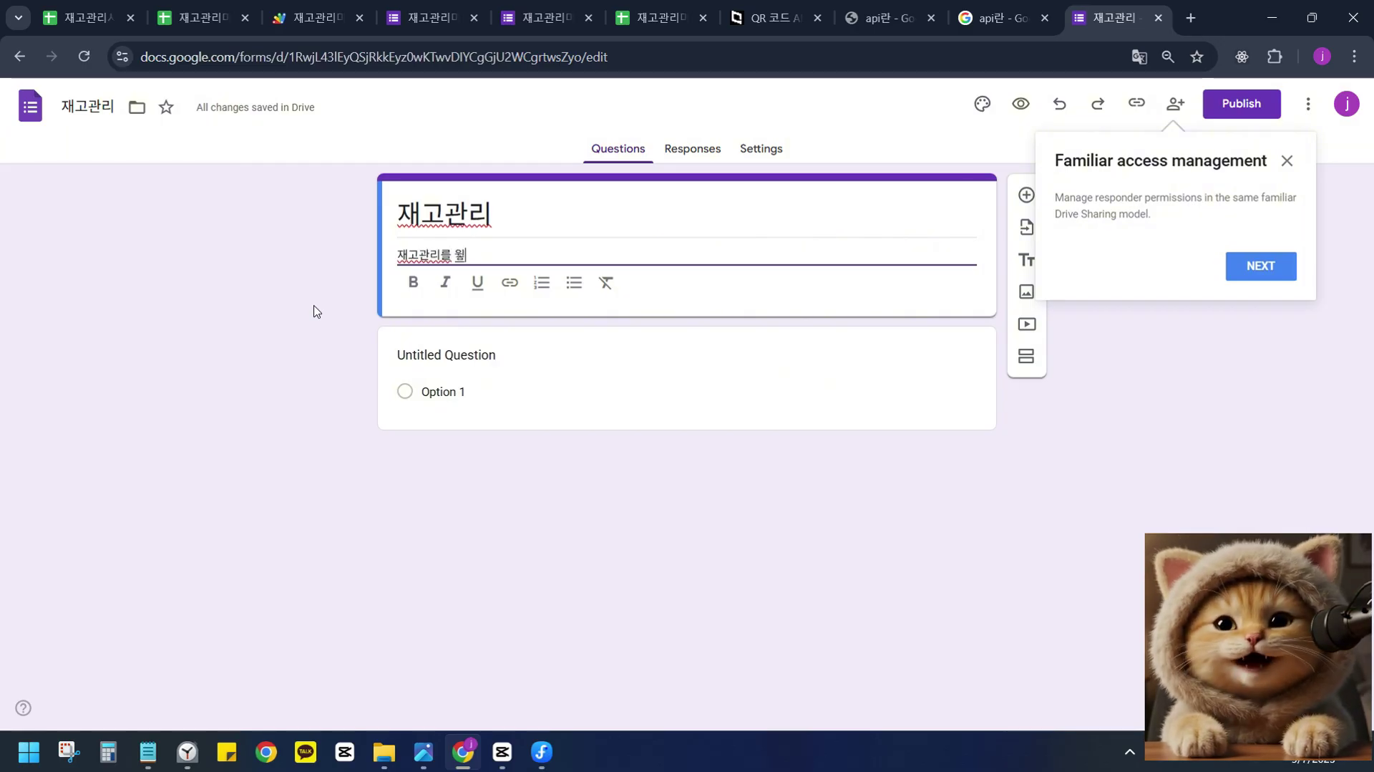
pyautogui.write('한 구글 폼입니다.')
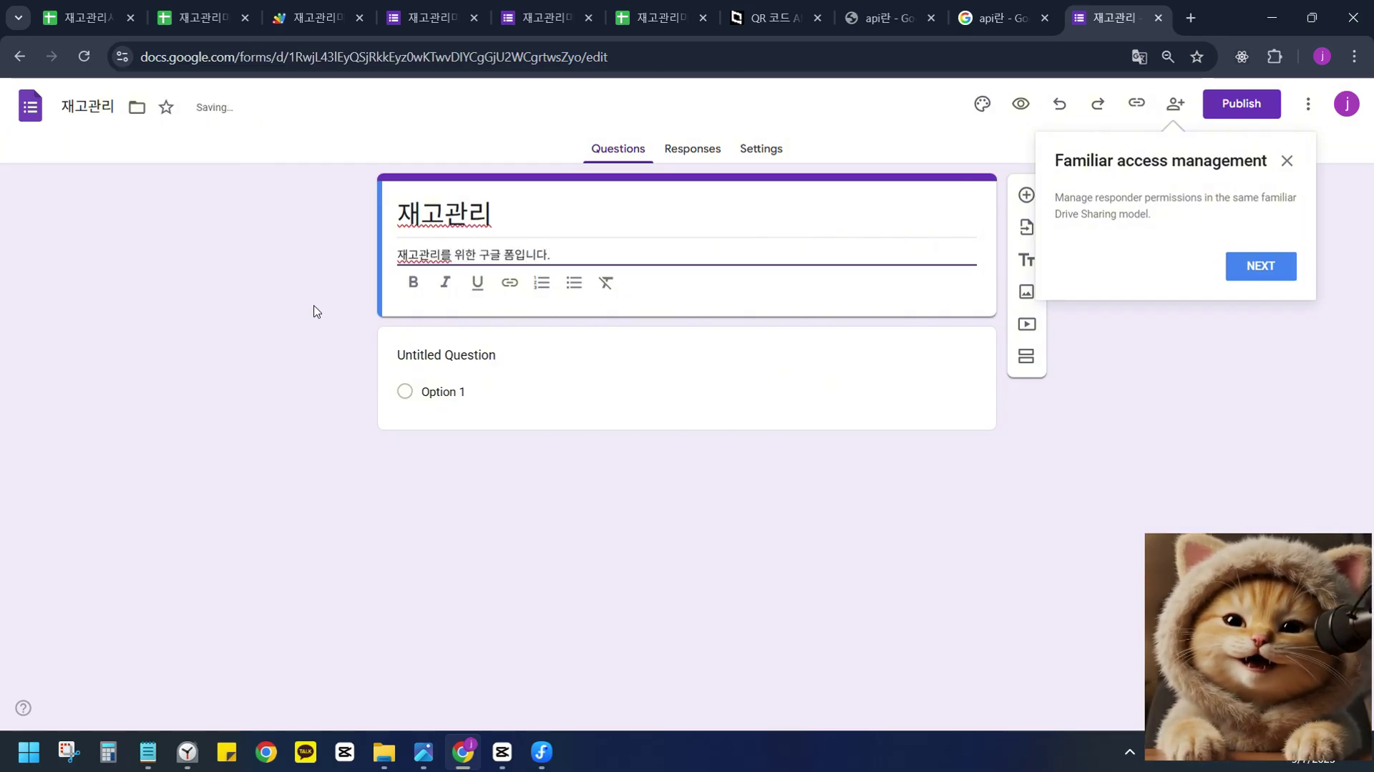
pyautogui.click(314, 311)
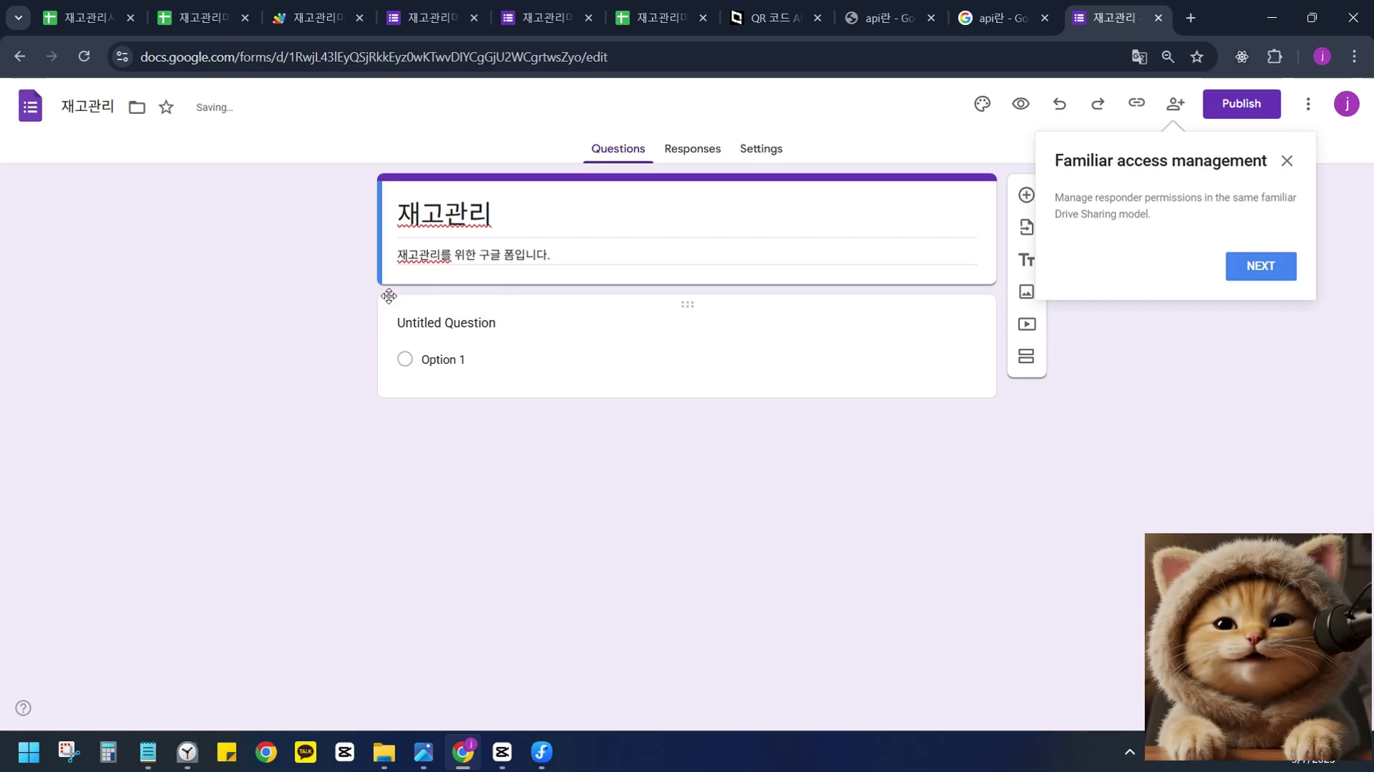
# In the 재고관리마스터 spreadsheet, examine the asset fields from 자산 id to 비고 and the inspection fields 특이사항 and 확인 일자.
pyautogui.hotkey('ctrl', '2')
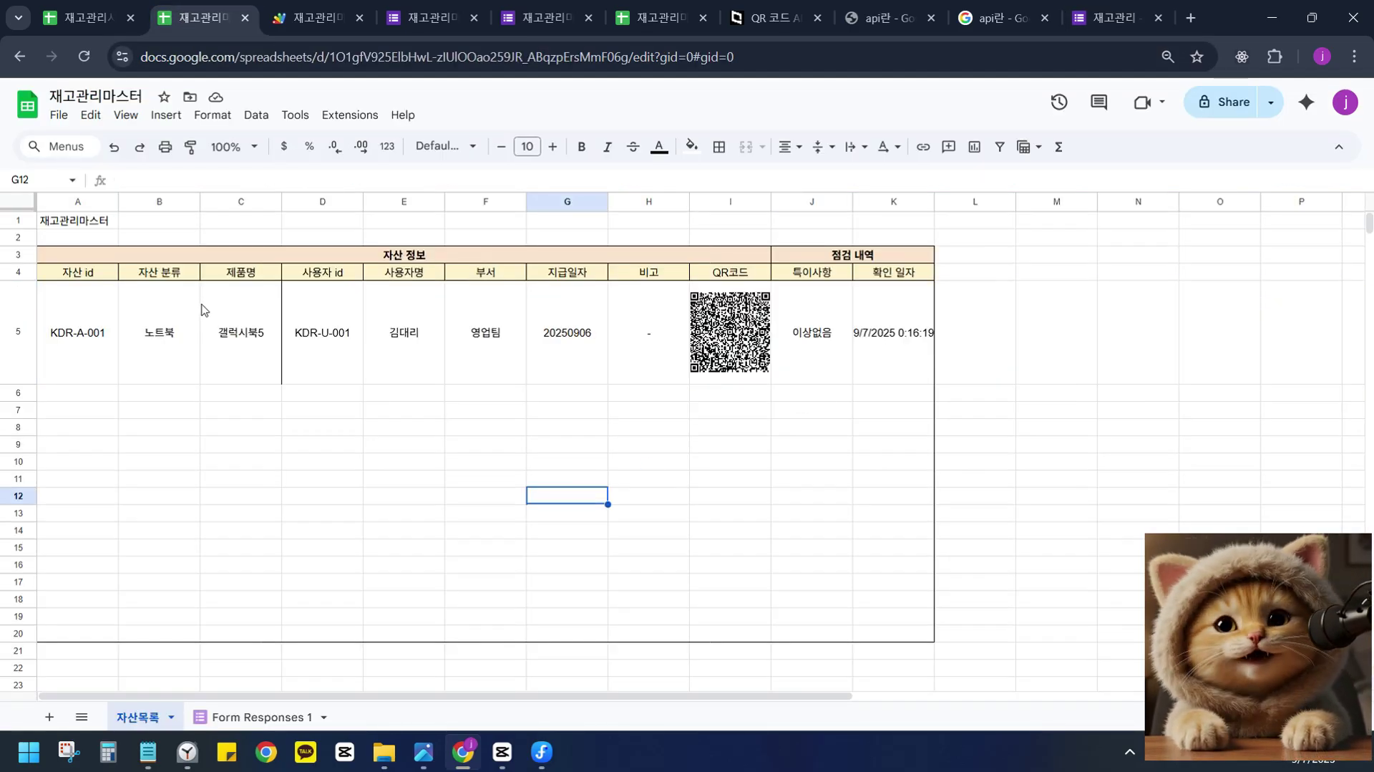
pyautogui.moveTo(98, 343); pyautogui.dragTo(648, 321)
pyautogui.click(648, 322)
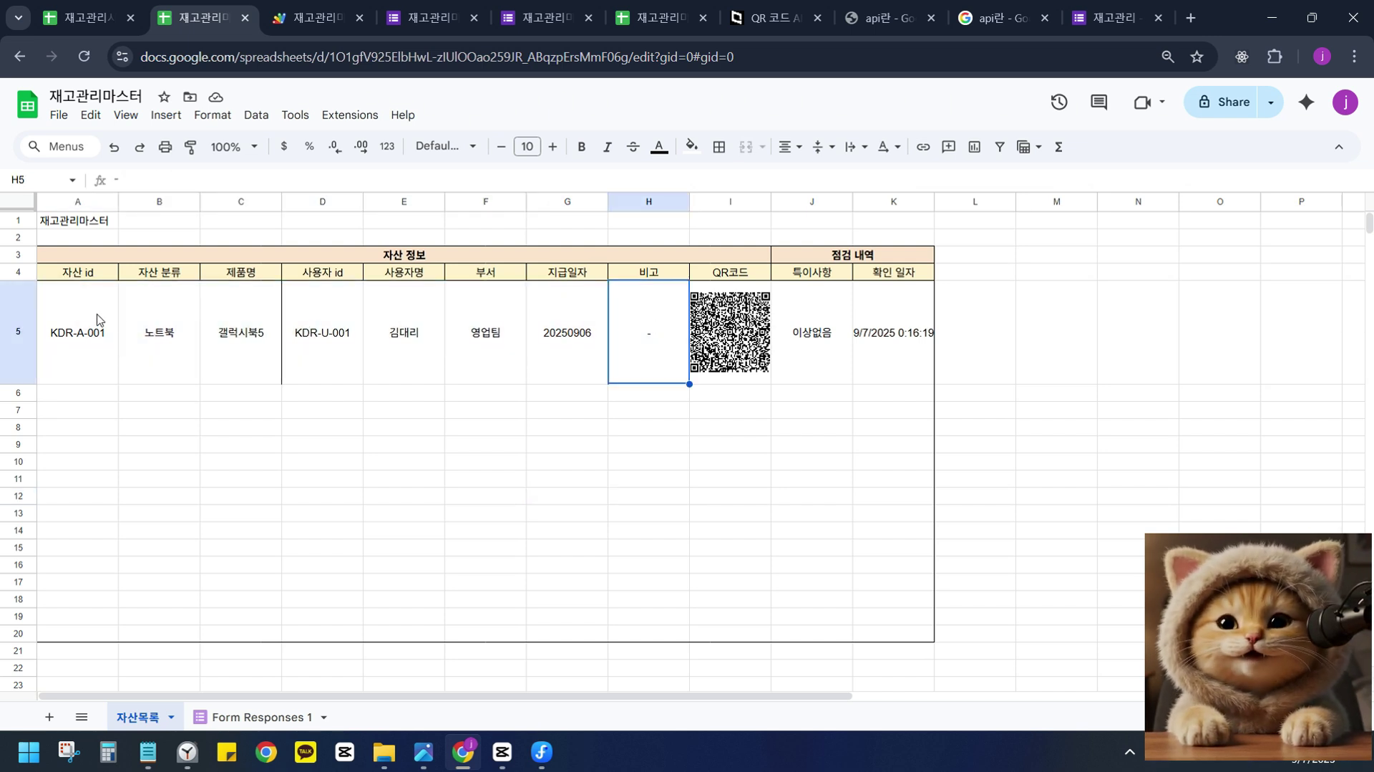
pyautogui.moveTo(92, 322); pyautogui.dragTo(662, 304)
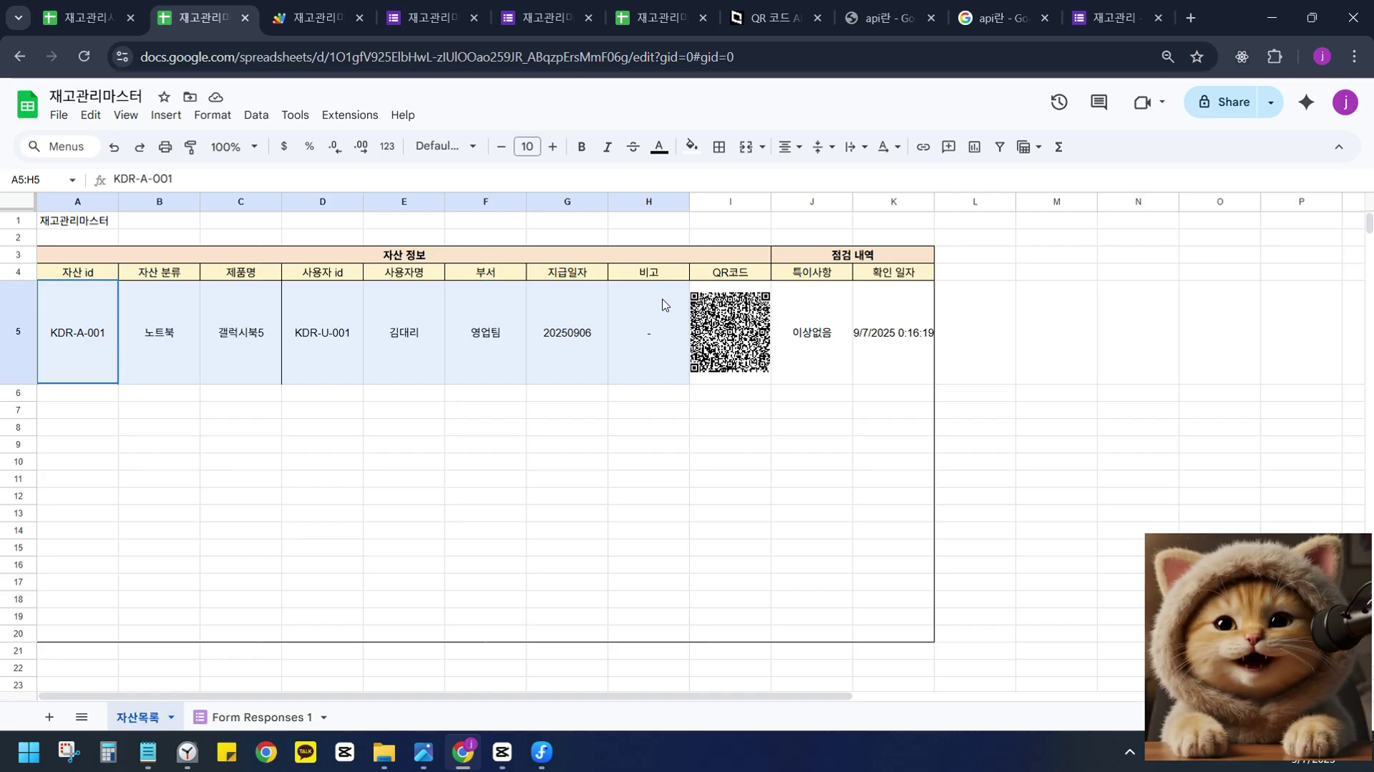
pyautogui.moveTo(664, 304); pyautogui.dragTo(670, 302)
pyautogui.moveTo(809, 357); pyautogui.dragTo(896, 355)
pyautogui.click(822, 339)
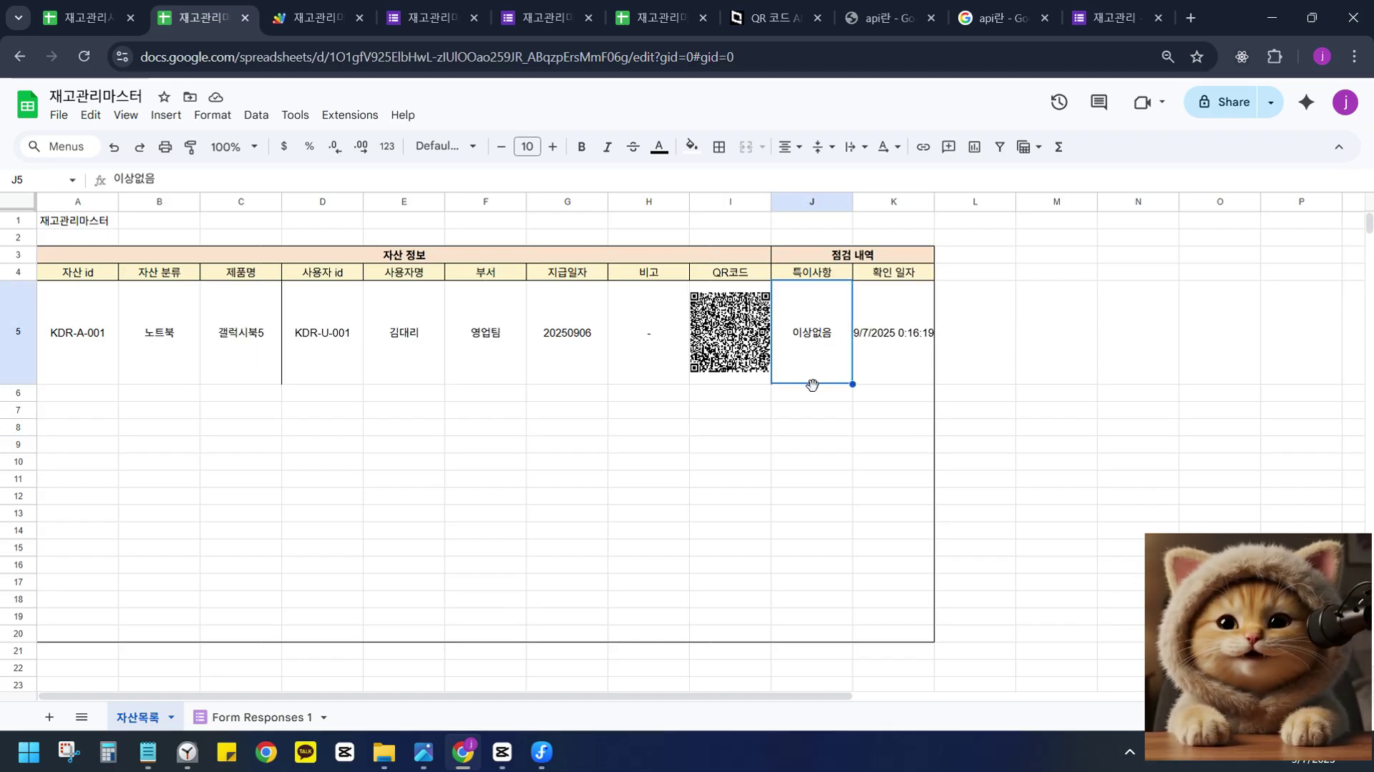
pyautogui.click(924, 343)
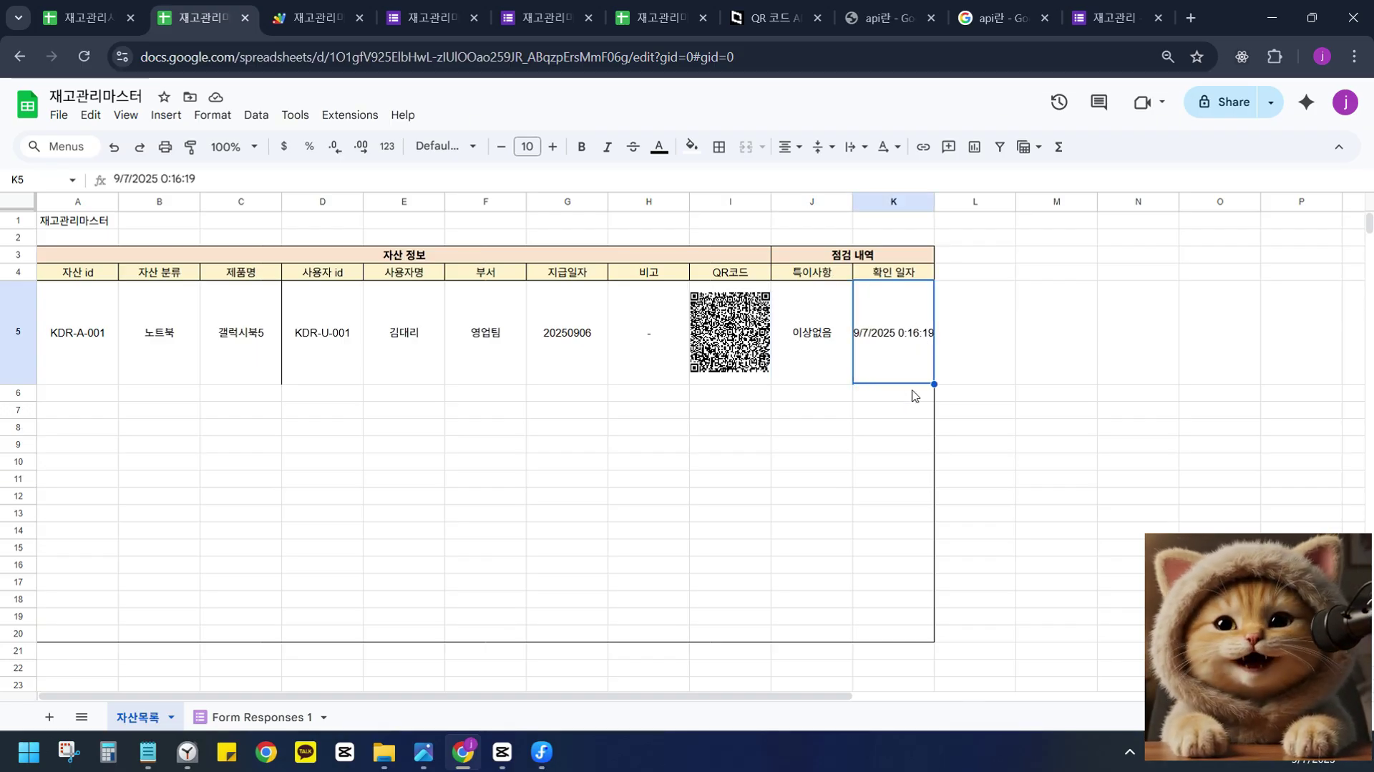
pyautogui.moveTo(908, 344); pyautogui.dragTo(821, 350)
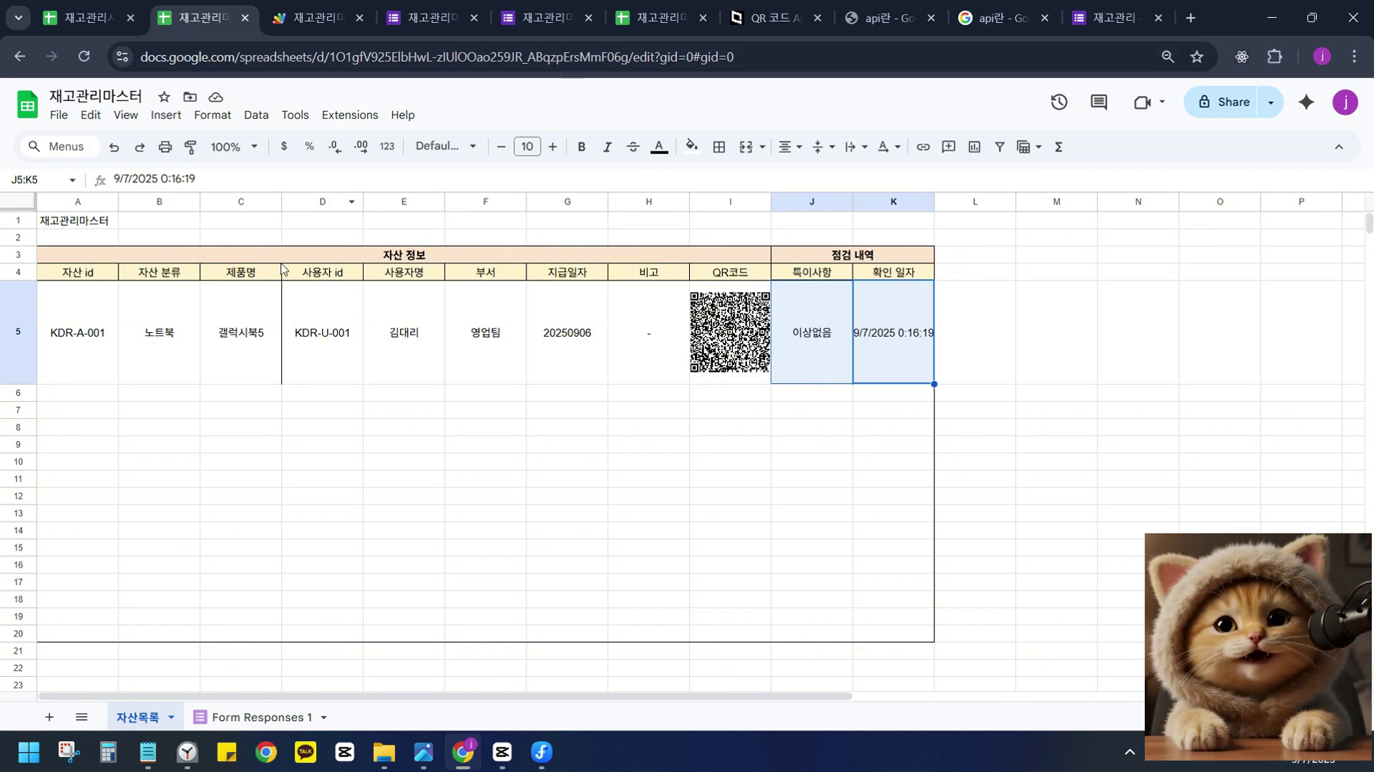
pyautogui.moveTo(70, 352); pyautogui.dragTo(641, 304)
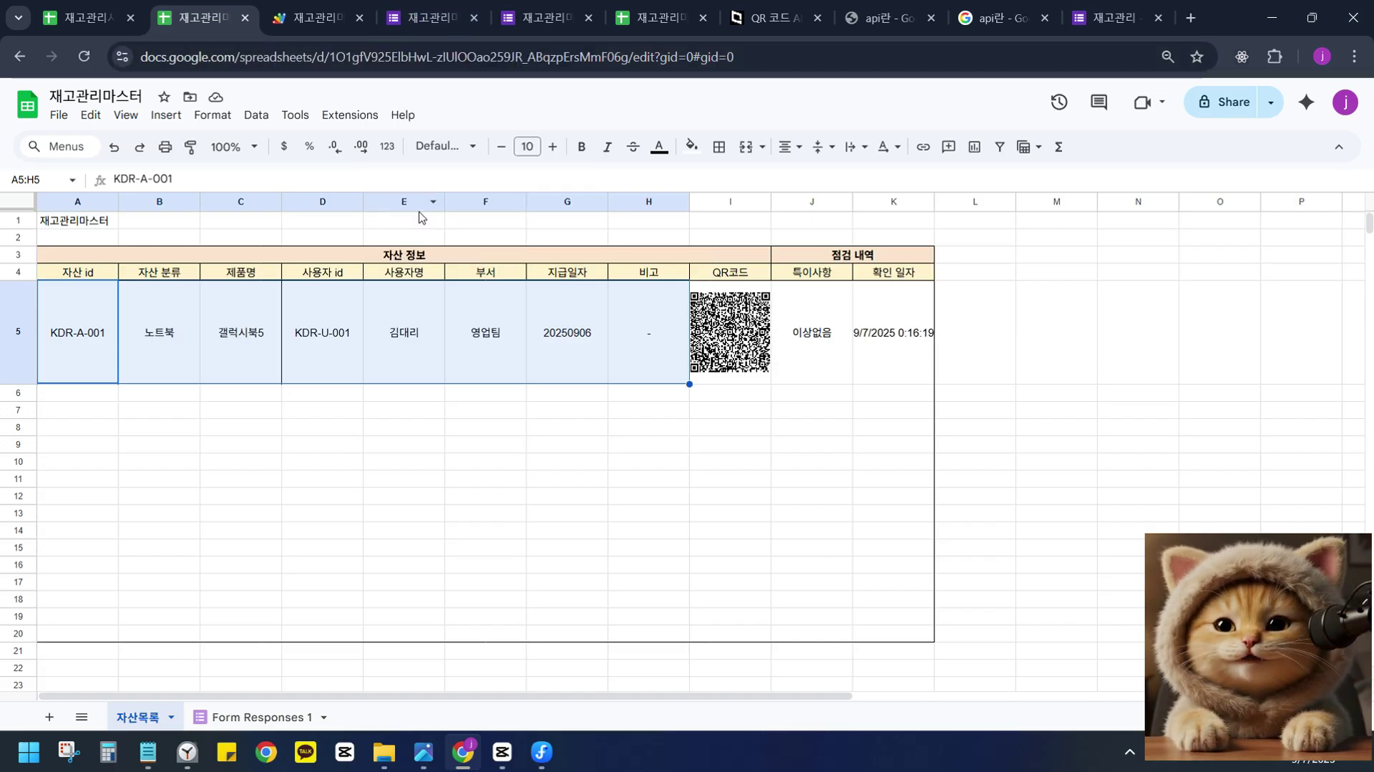
pyautogui.moveTo(93, 355); pyautogui.dragTo(634, 350)
pyautogui.click(539, 467)
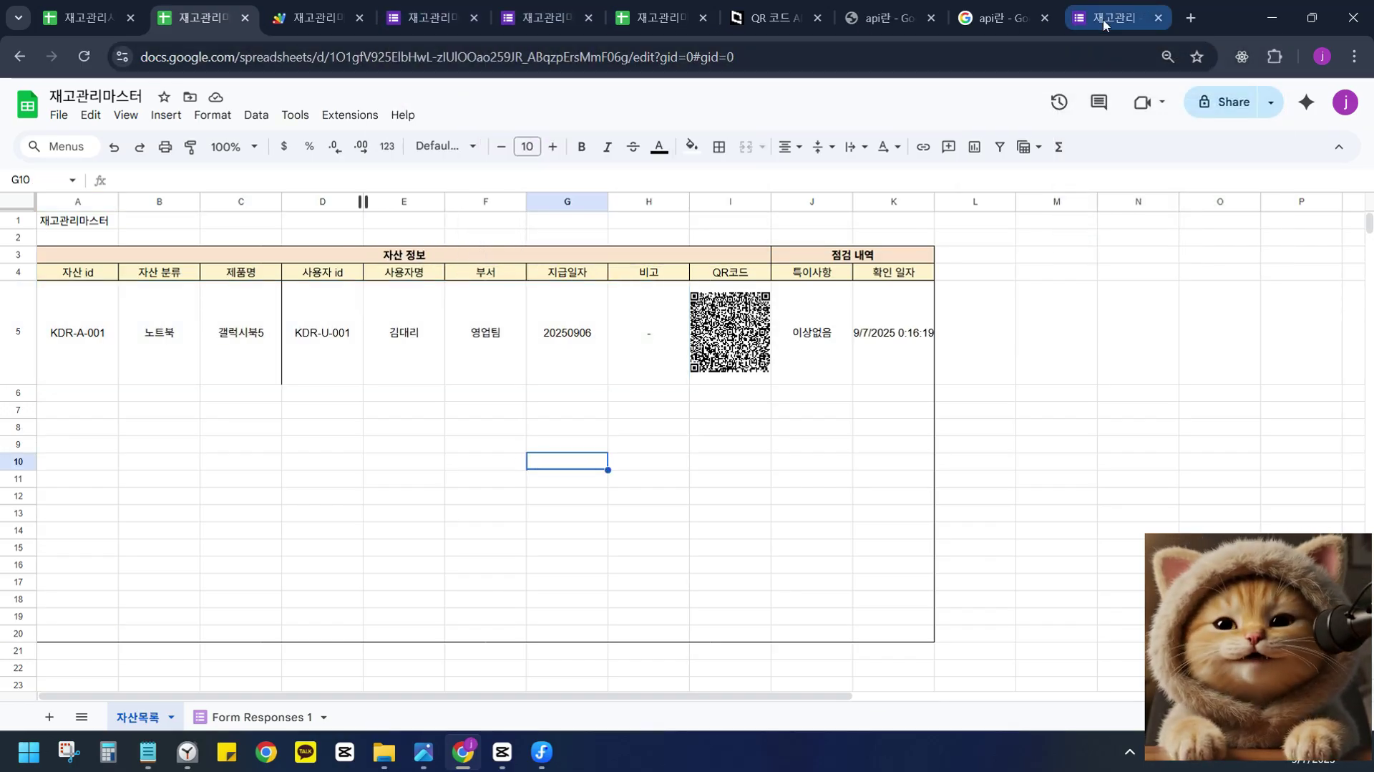
# Look through the 재고관리 form's responses and settings, and dismiss the access management notice before returning to the questions.
pyautogui.click(1108, 18)
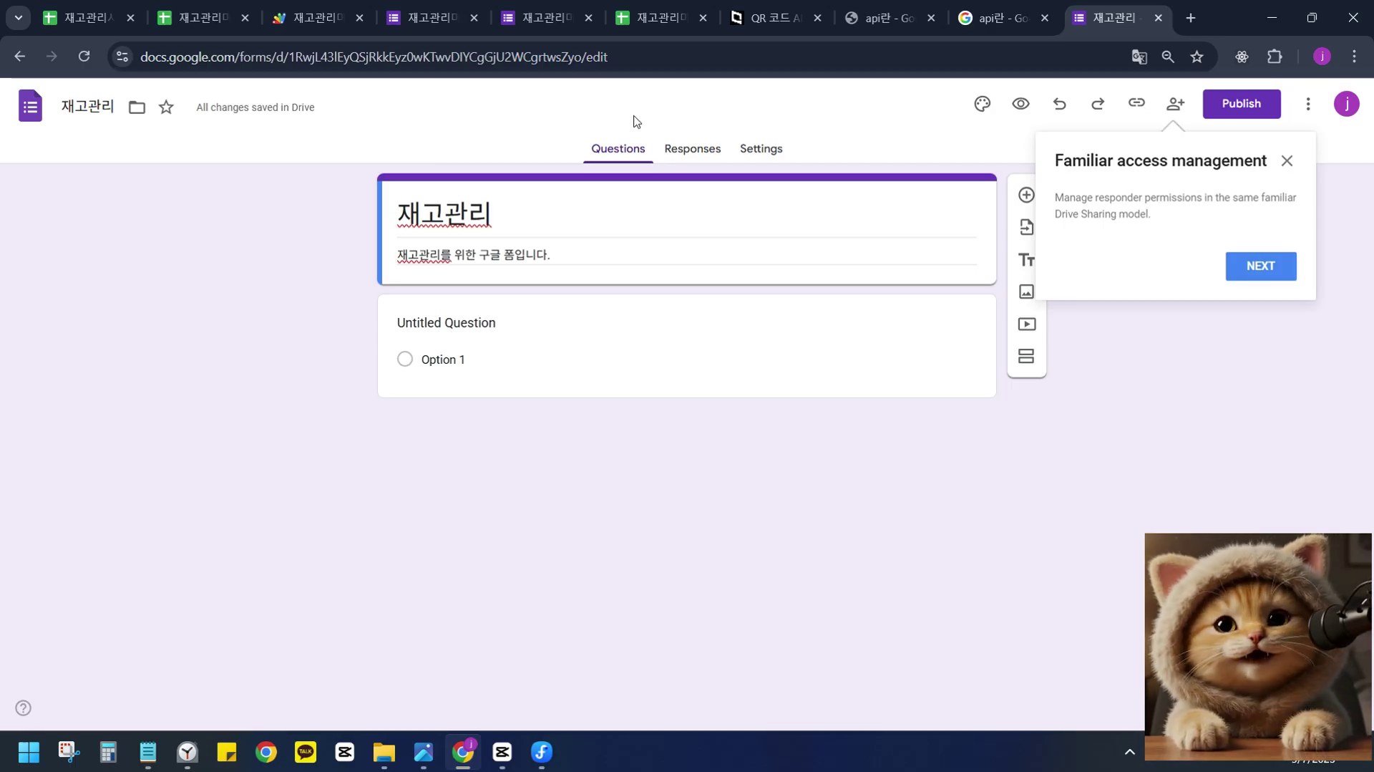
pyautogui.click(692, 148)
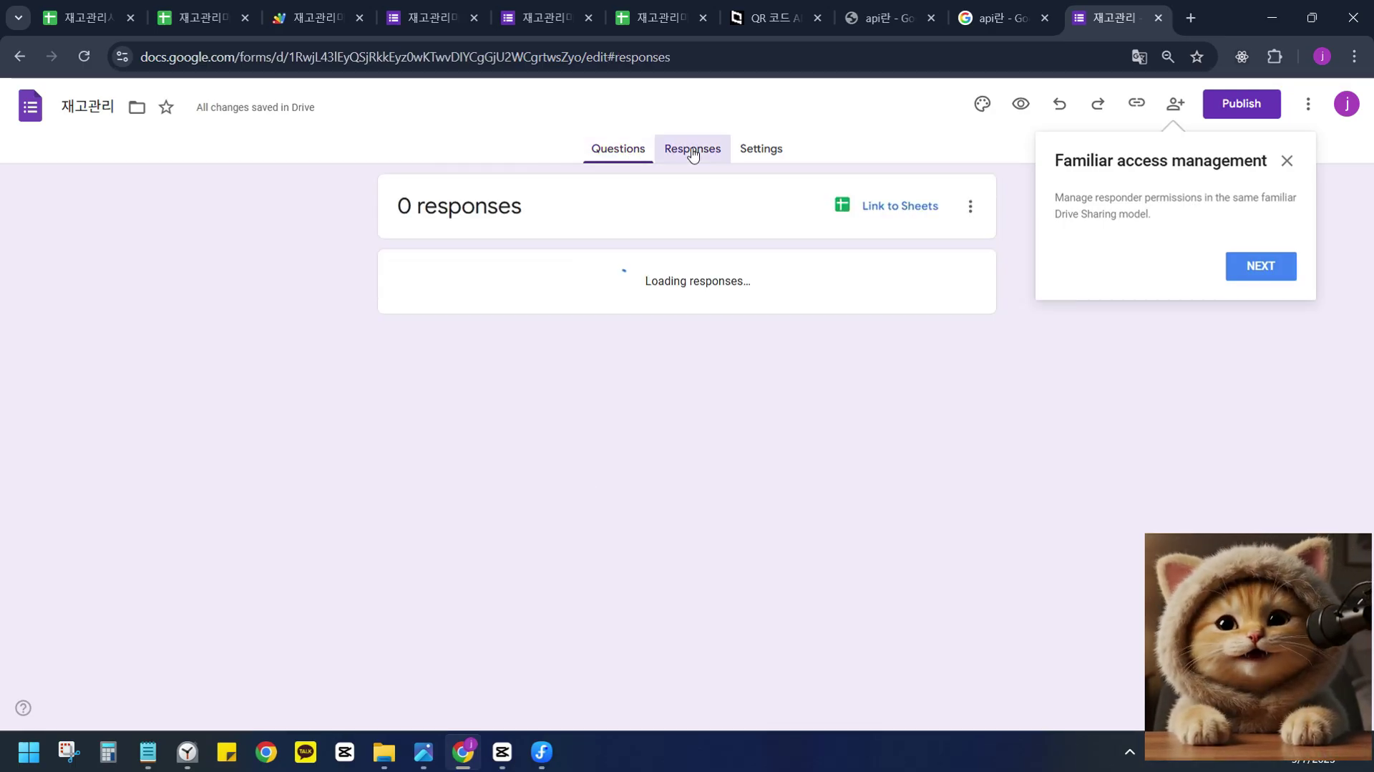
pyautogui.click(766, 154)
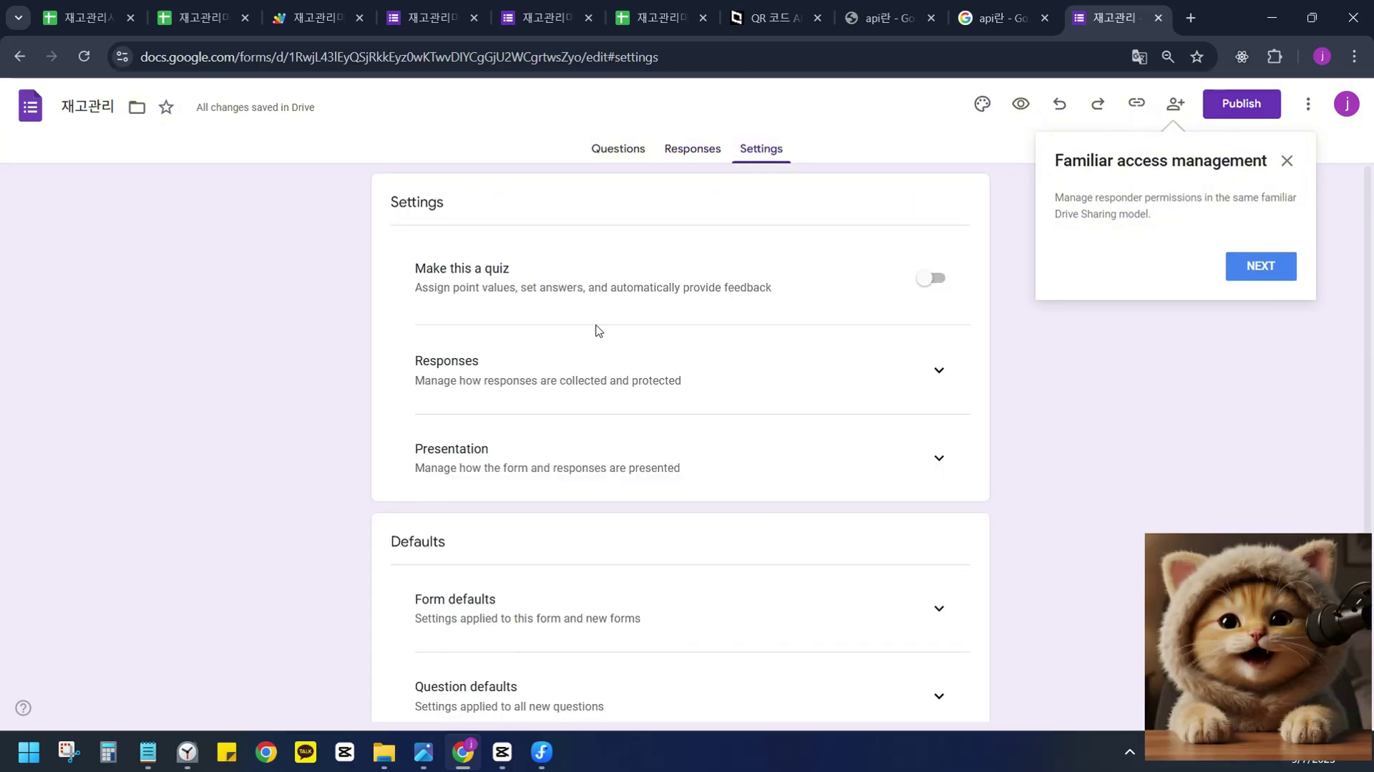
pyautogui.scroll(-1, 605, 422)
pyautogui.scroll(1, 610, 431)
pyautogui.scroll(-1, 610, 431)
pyautogui.scroll(1, 620, 448)
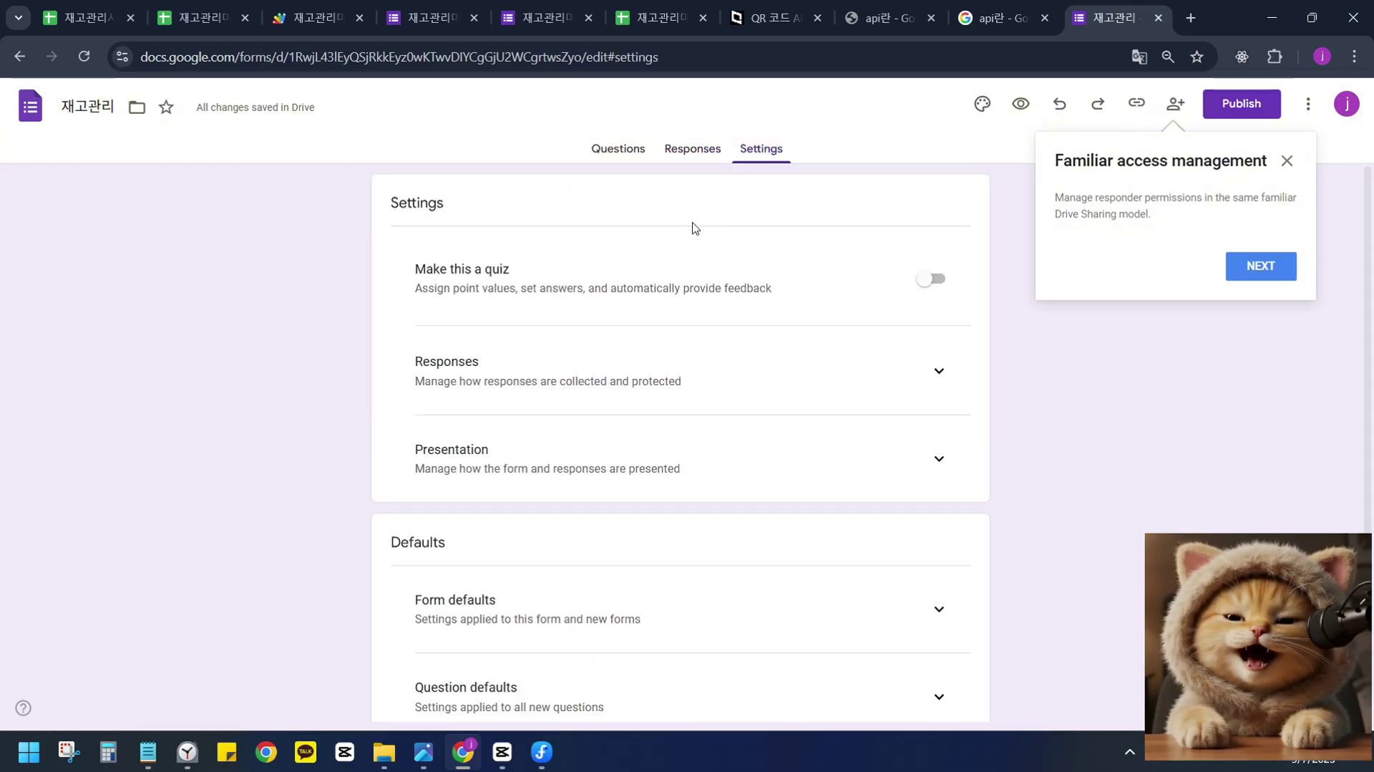
pyautogui.click(698, 147)
pyautogui.click(779, 151)
pyautogui.click(680, 152)
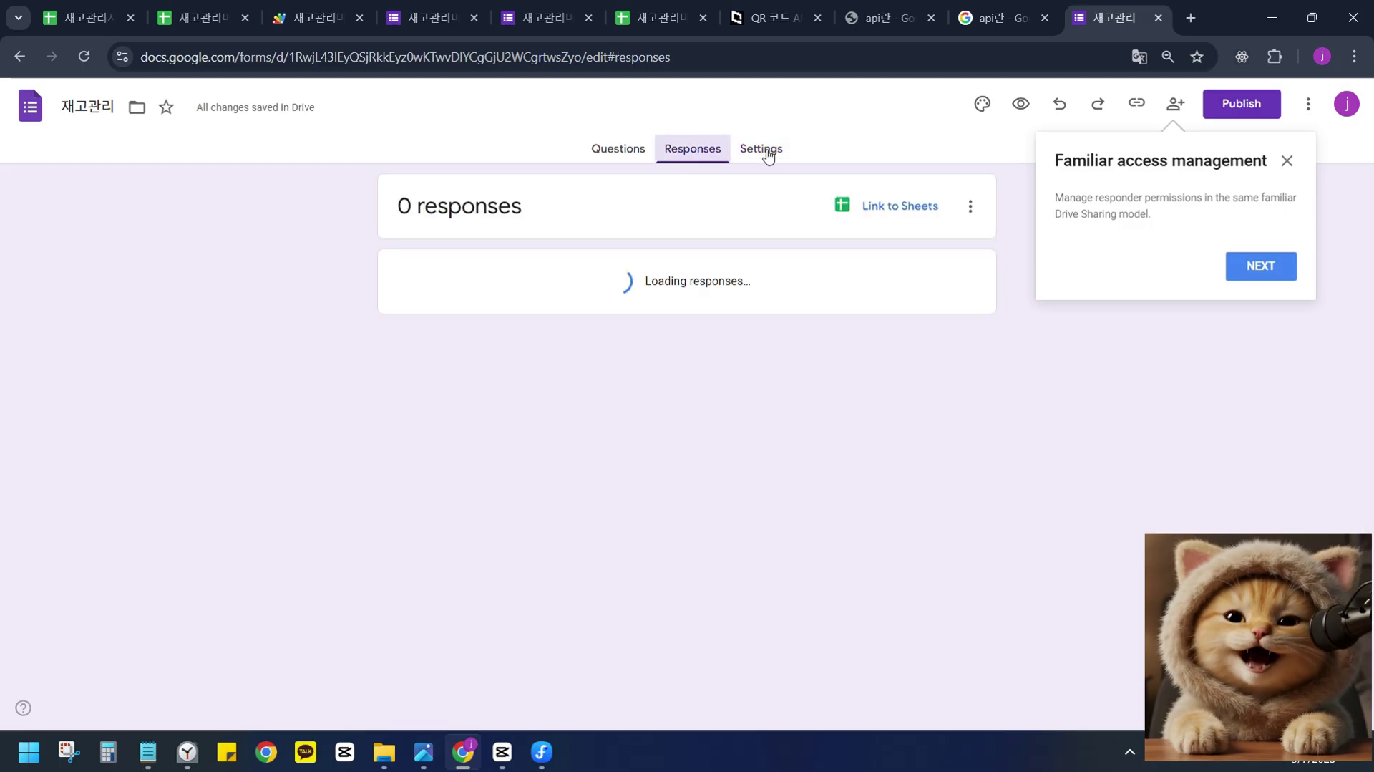
pyautogui.click(763, 150)
pyautogui.click(687, 154)
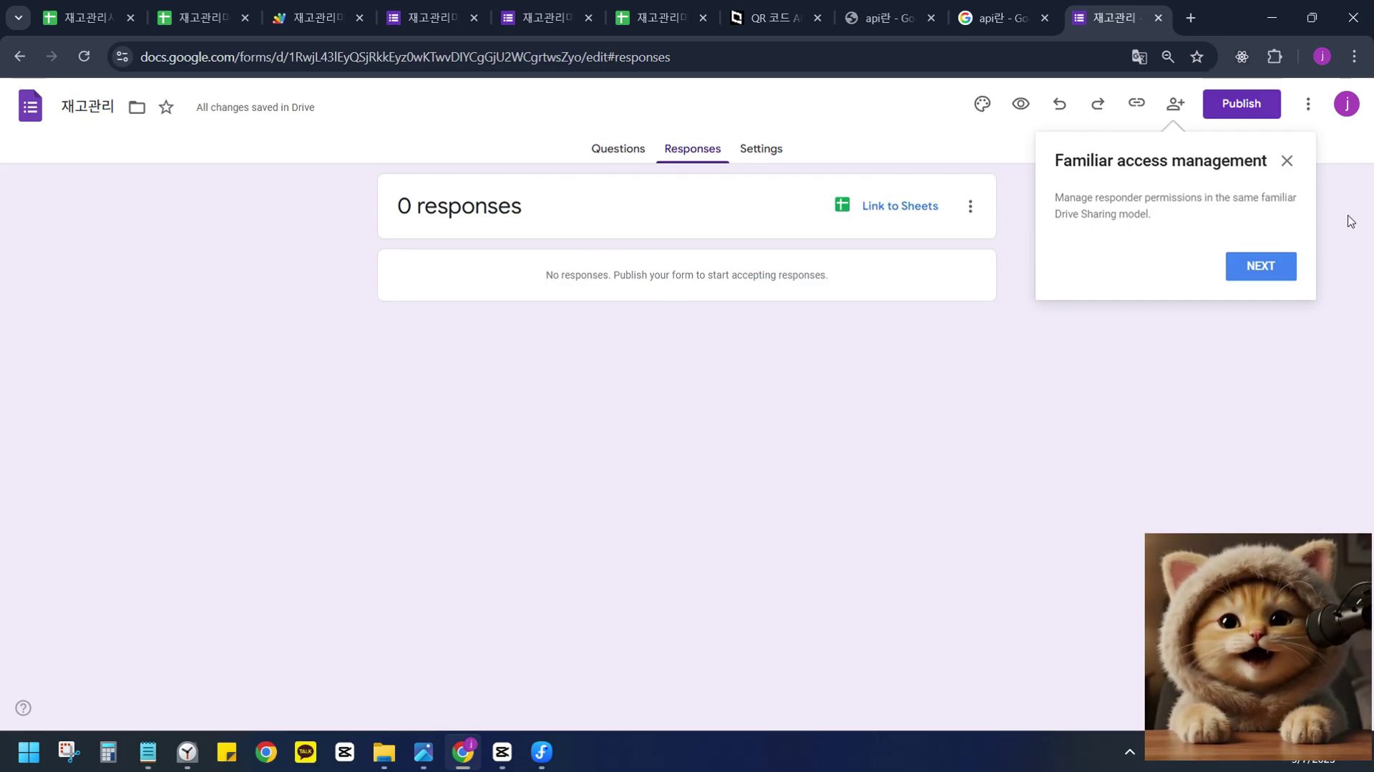
pyautogui.click(1286, 160)
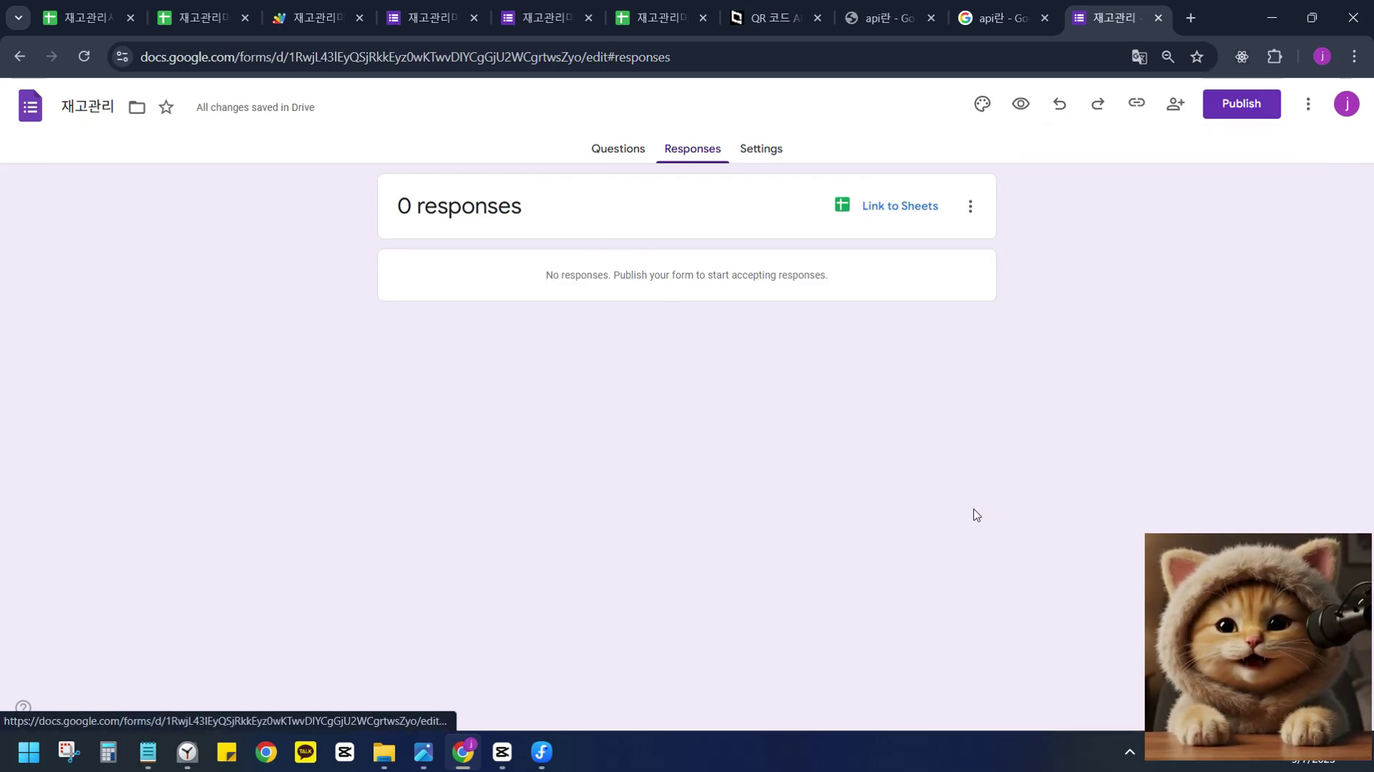
pyautogui.click(620, 149)
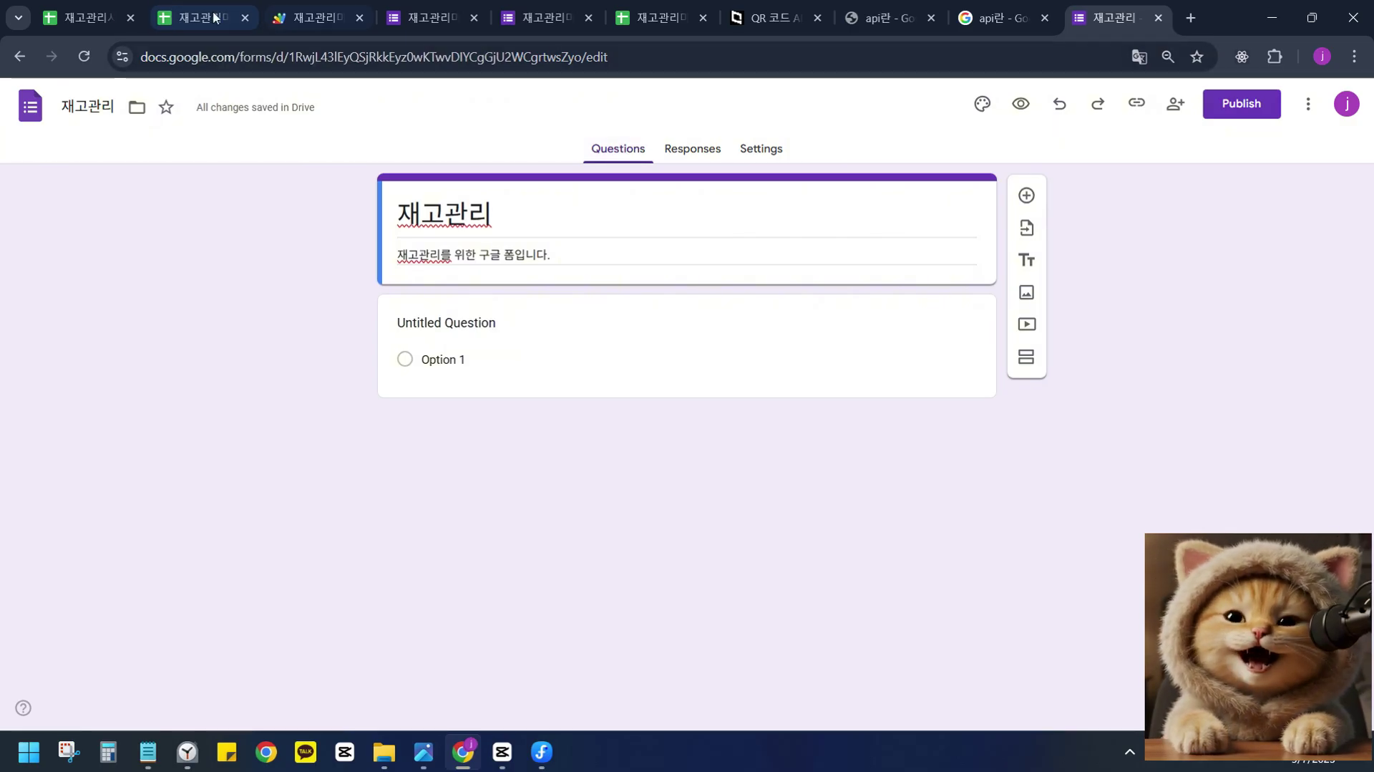
# Move the 재고관리 form's browser tab directly beside the 재고관리시트 tab.
pyautogui.click(86, 17)
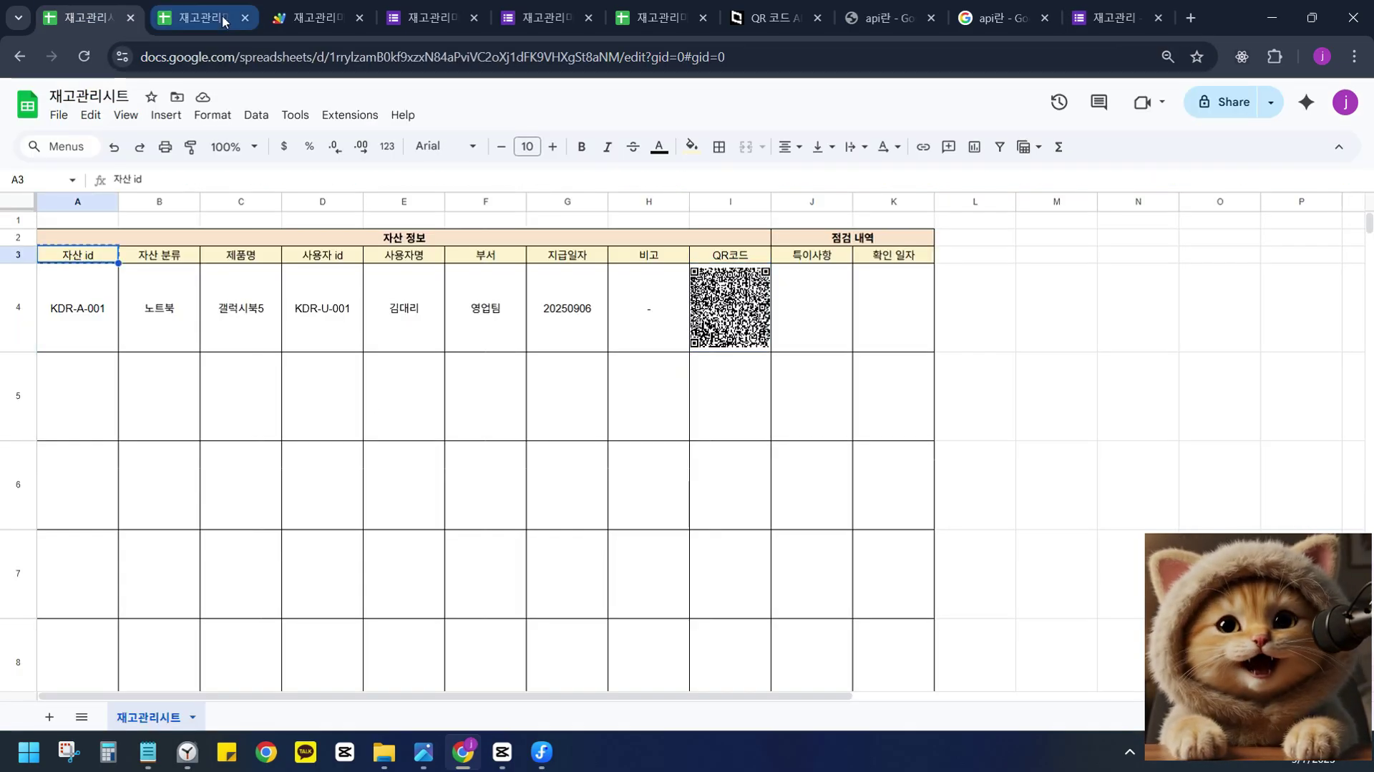
pyautogui.click(1125, 18)
pyautogui.moveTo(1124, 18); pyautogui.dragTo(200, 17)
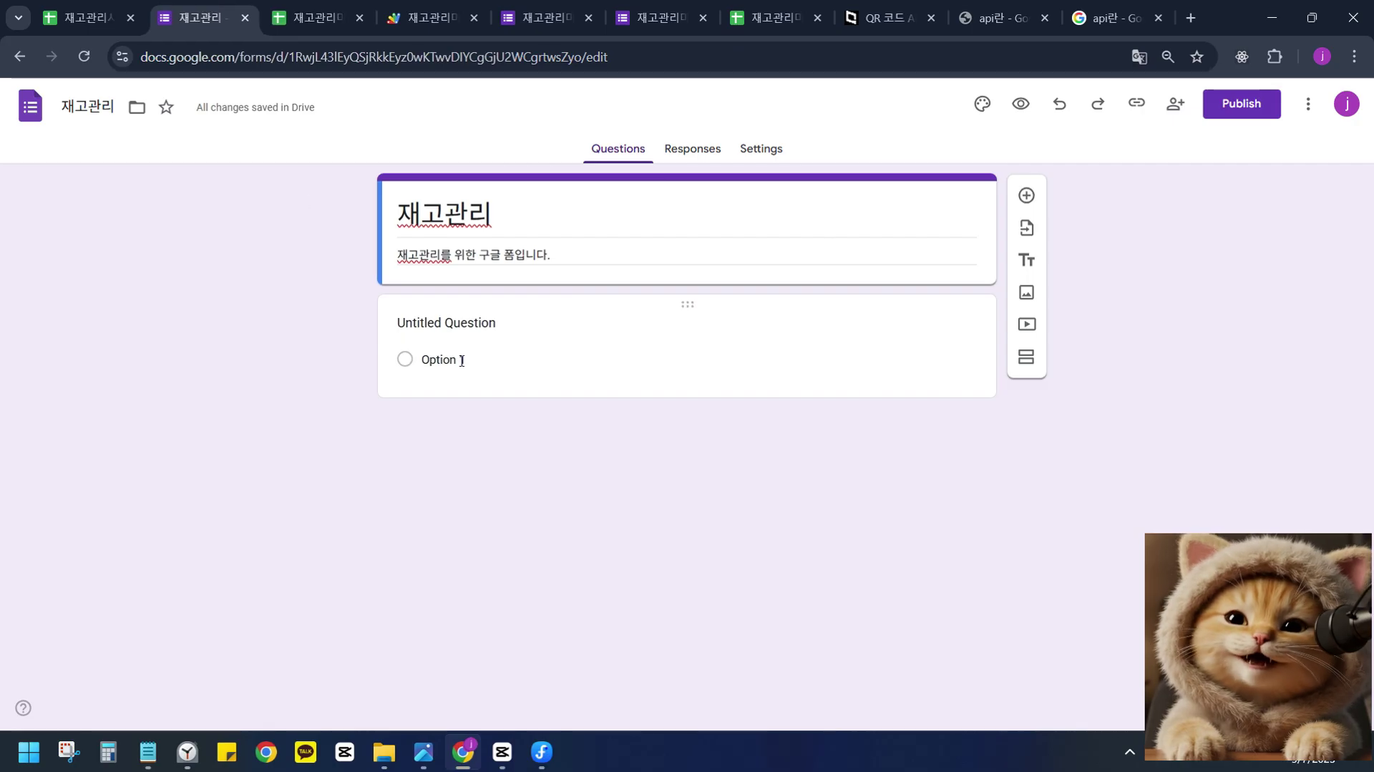
# Turn the untitled question into a required short-answer question named 자산 id.
pyautogui.click(474, 336)
pyautogui.write('자산 id')
pyautogui.click(865, 342)
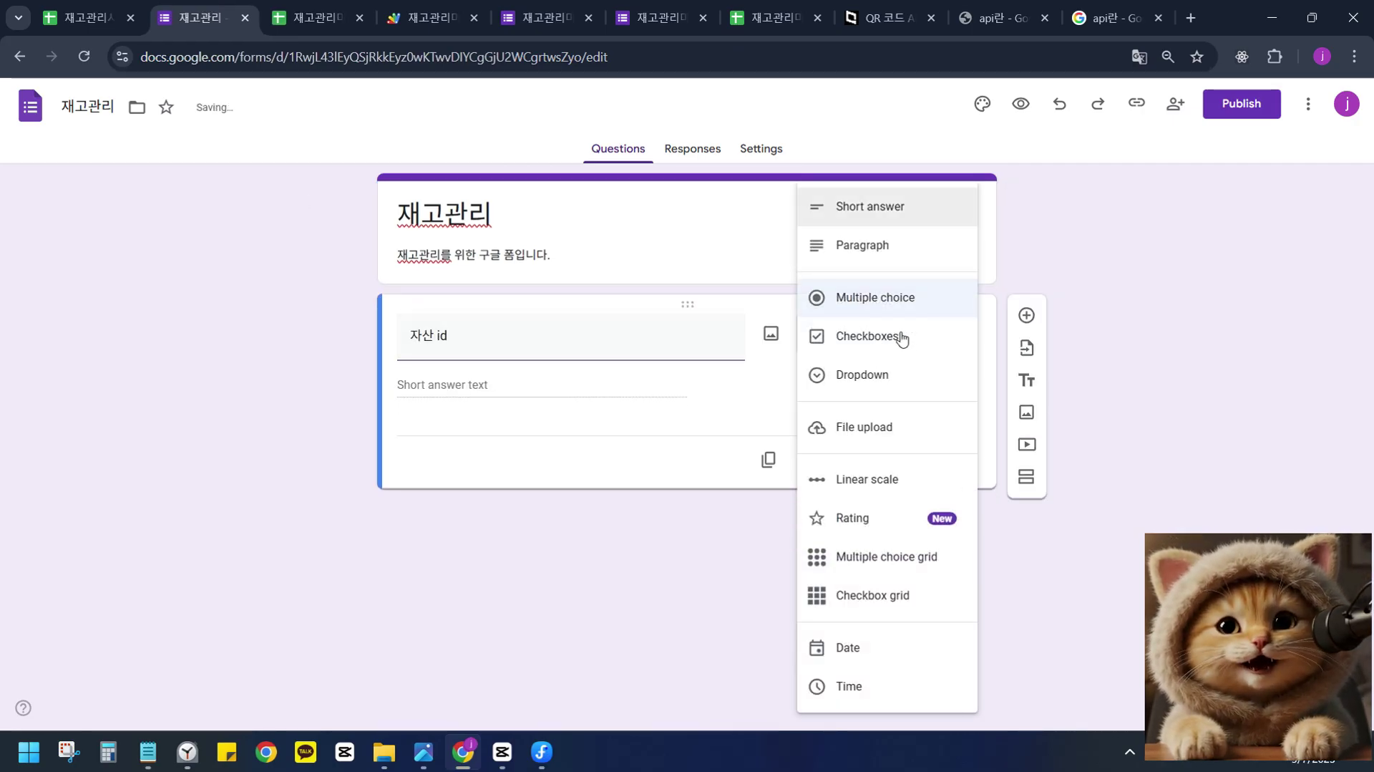
pyautogui.click(891, 209)
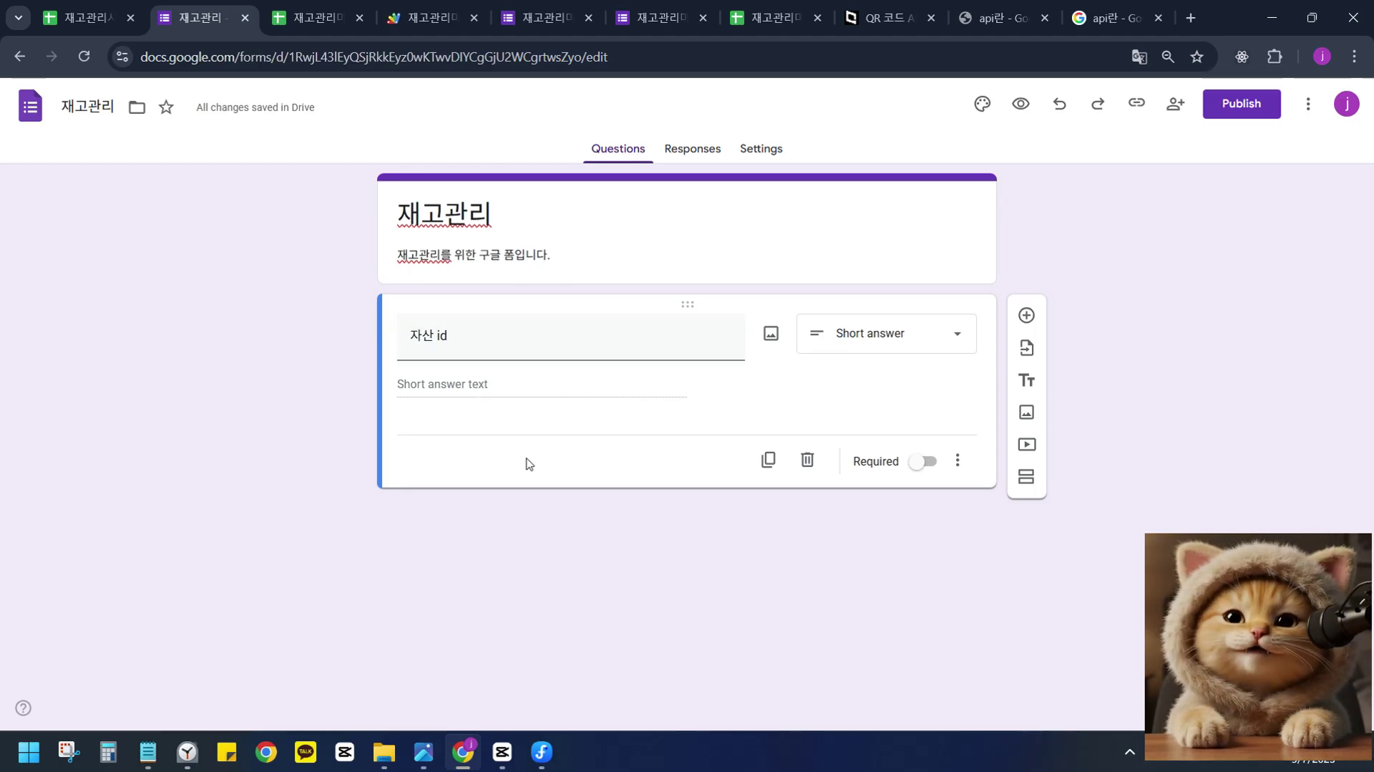
pyautogui.click(929, 471)
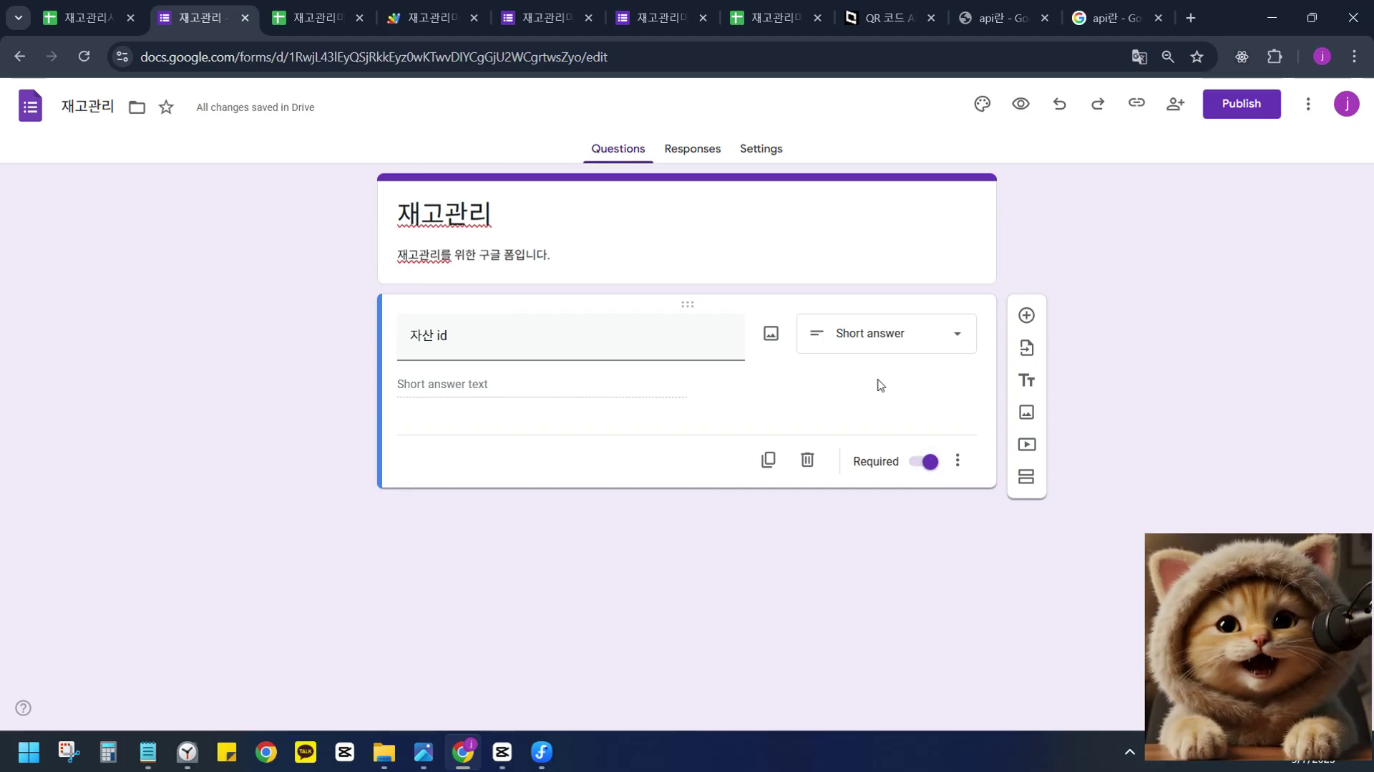
# Add a second question below 자산 id and set its type to Short answer.
pyautogui.click(1026, 319)
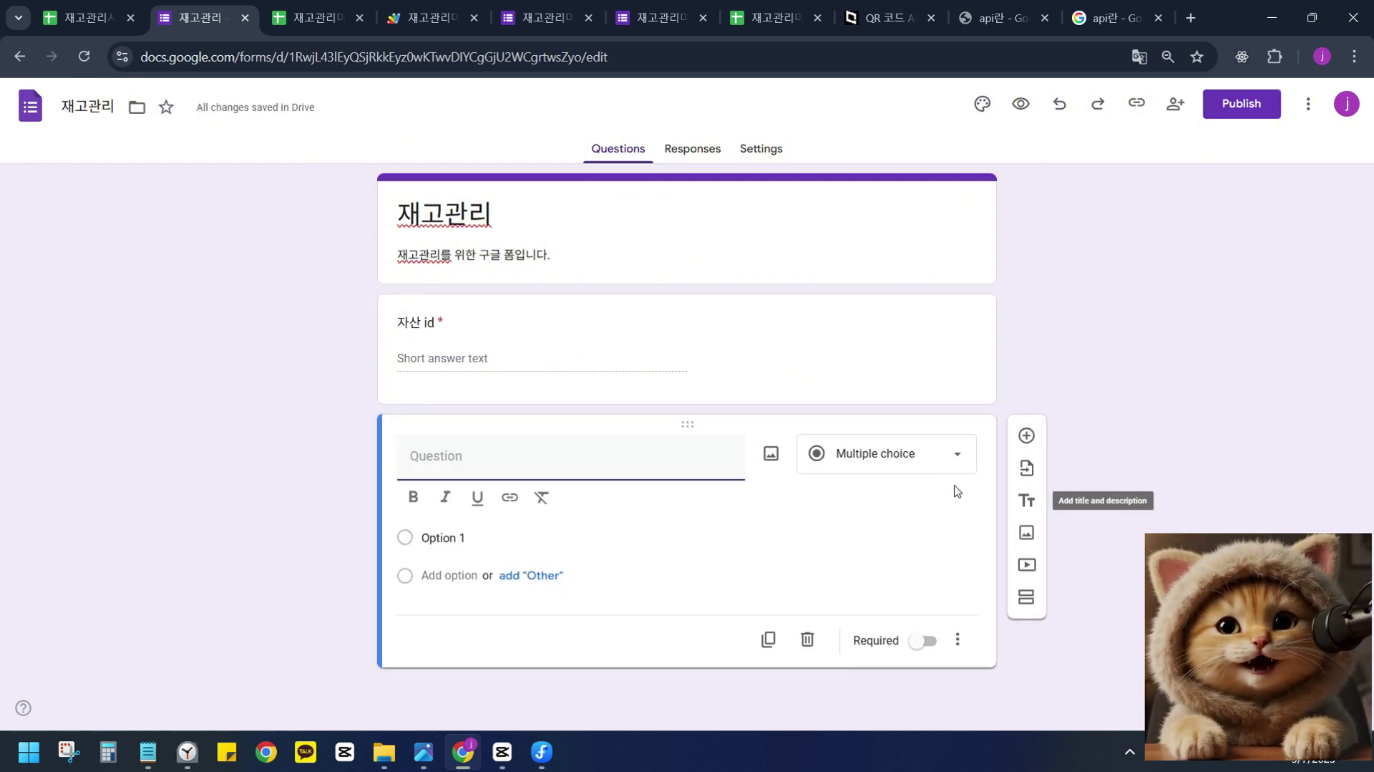
pyautogui.click(886, 453)
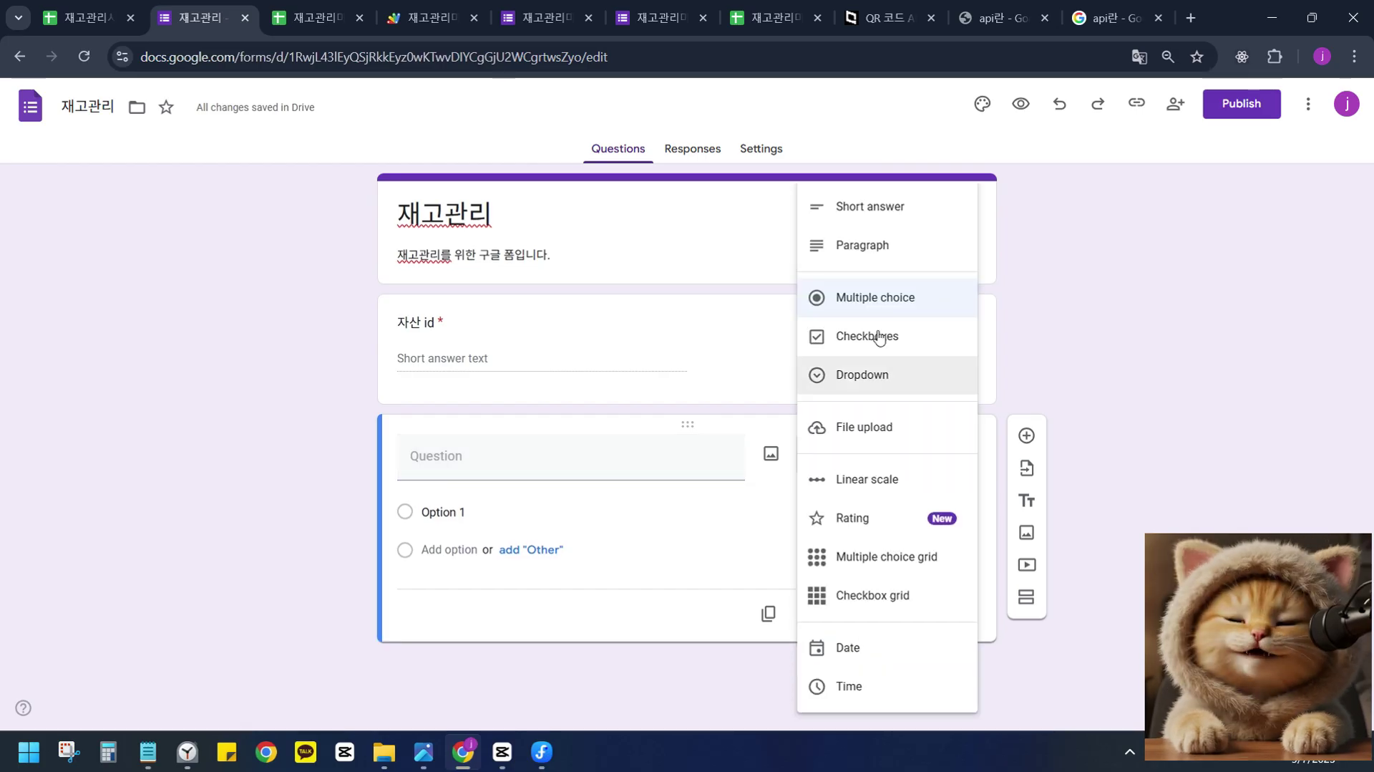
pyautogui.click(887, 206)
# Check the 비고 and 특이사항 cells of the first asset row in the 재고관리시트 spreadsheet.
pyautogui.click(122, 16)
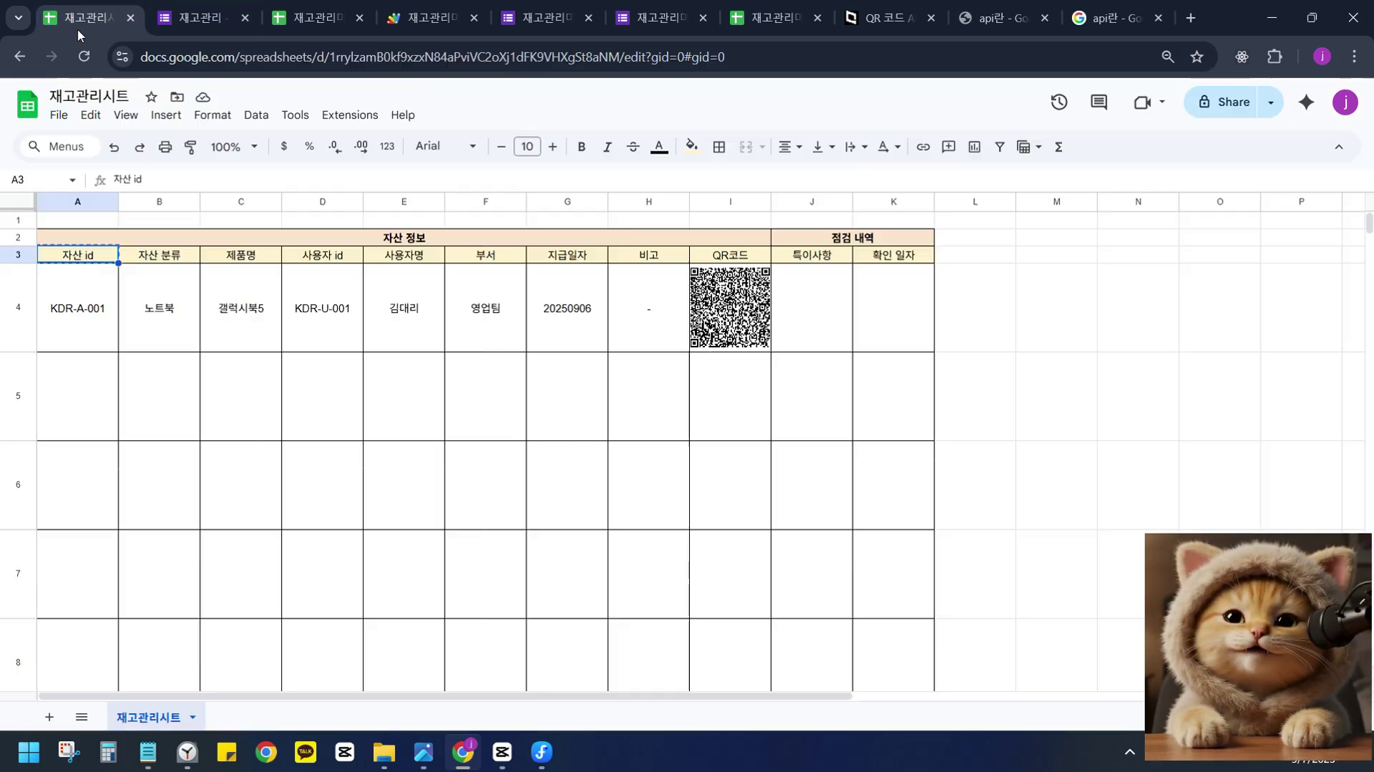
pyautogui.click(522, 370)
pyautogui.click(625, 345)
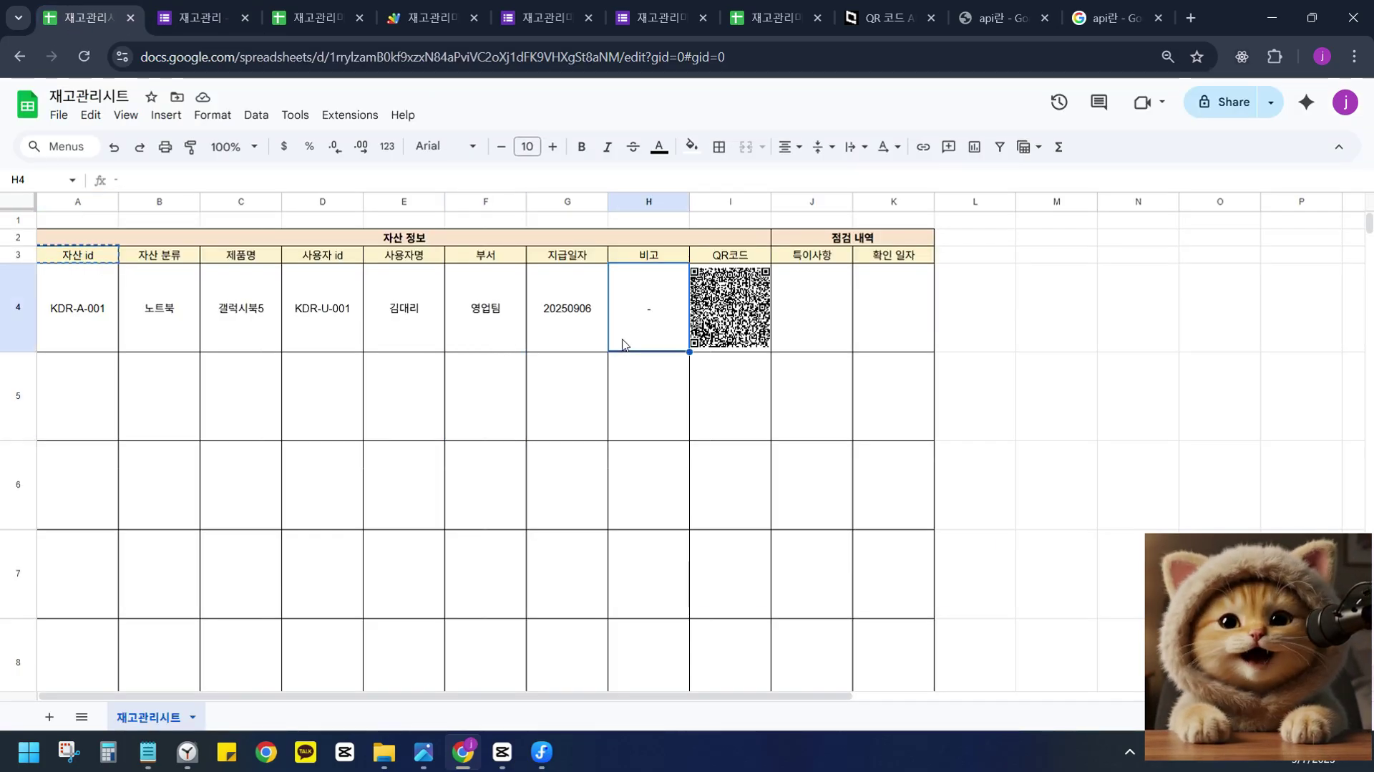
pyautogui.click(793, 314)
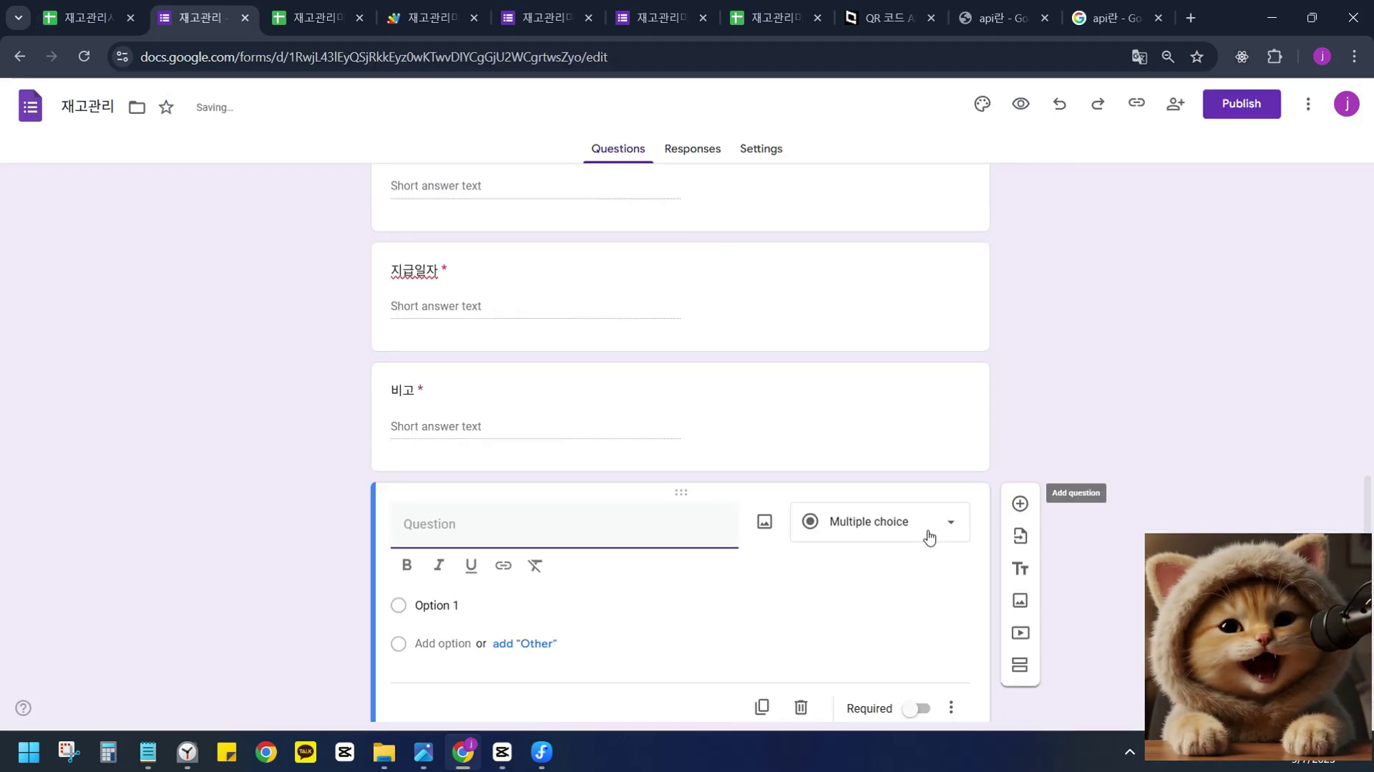
# Open the answer types of the new question after 비고, and copy the 특이사항 heading from cell J3 of 재고관리시트.
pyautogui.click(929, 536)
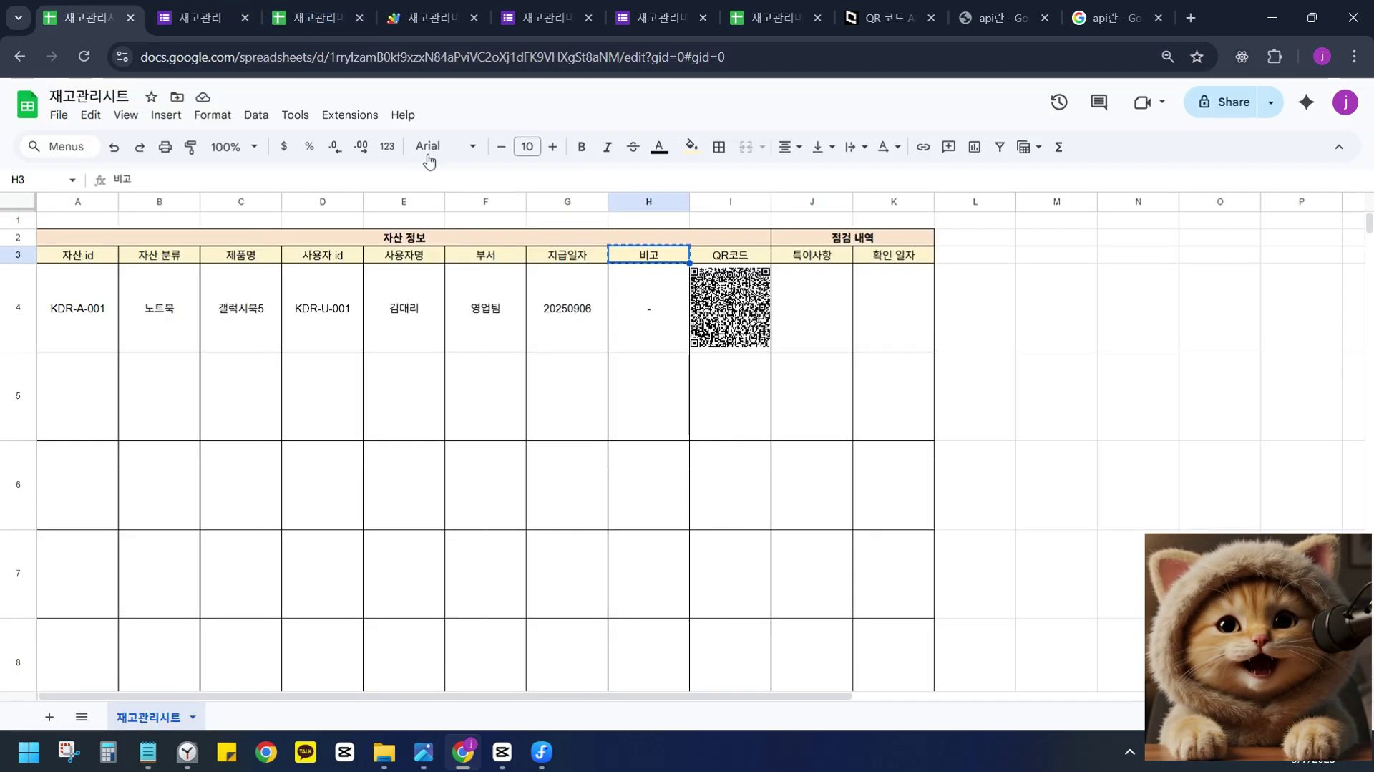
pyautogui.click(823, 276)
pyautogui.click(825, 260)
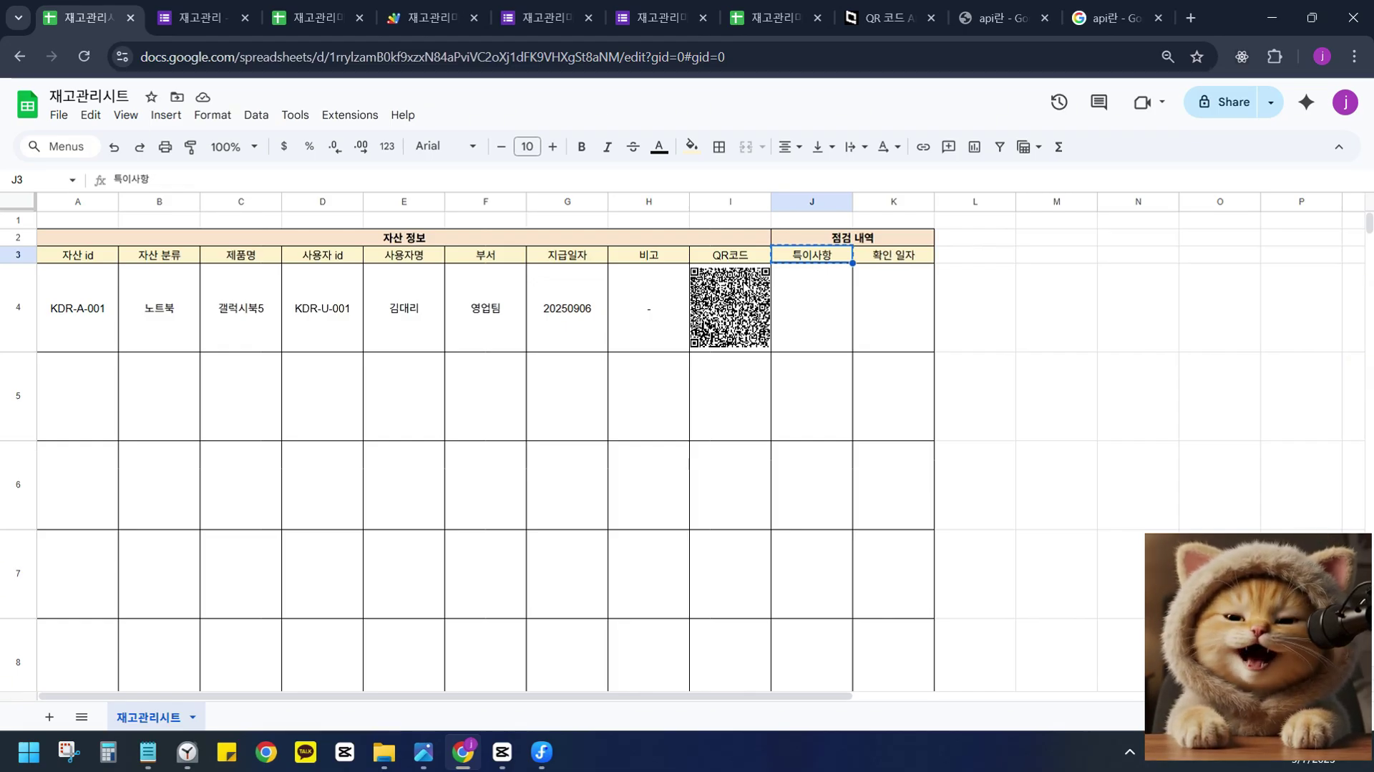
# Go over the first asset's details in row 4, from 자산 분류 to 비고.
pyautogui.click(641, 333)
pyautogui.click(172, 325)
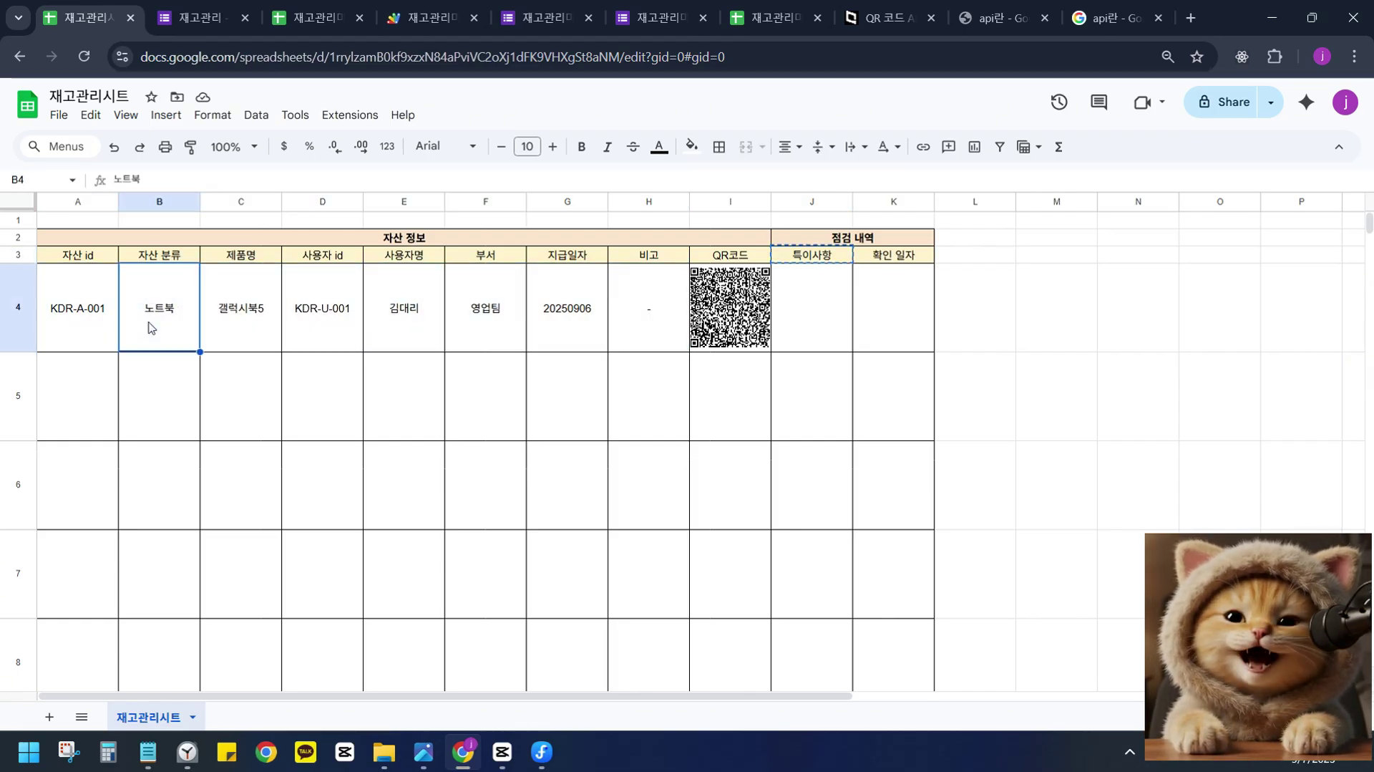
pyautogui.moveTo(166, 328); pyautogui.dragTo(648, 333)
pyautogui.click(648, 332)
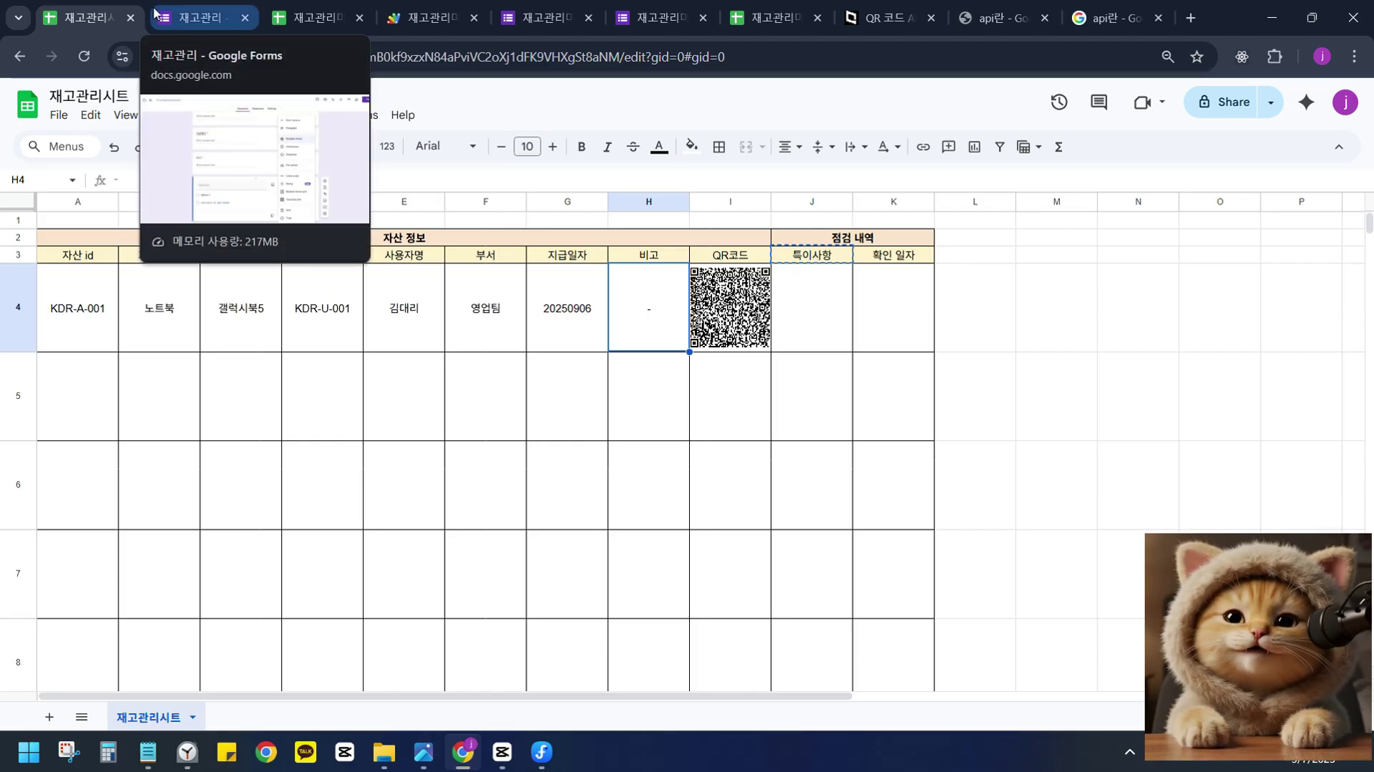
# In the 재고관리 form, title the new question after 비고 특이사항, set its answer type to Paragraph and make it required.
pyautogui.click(154, 13)
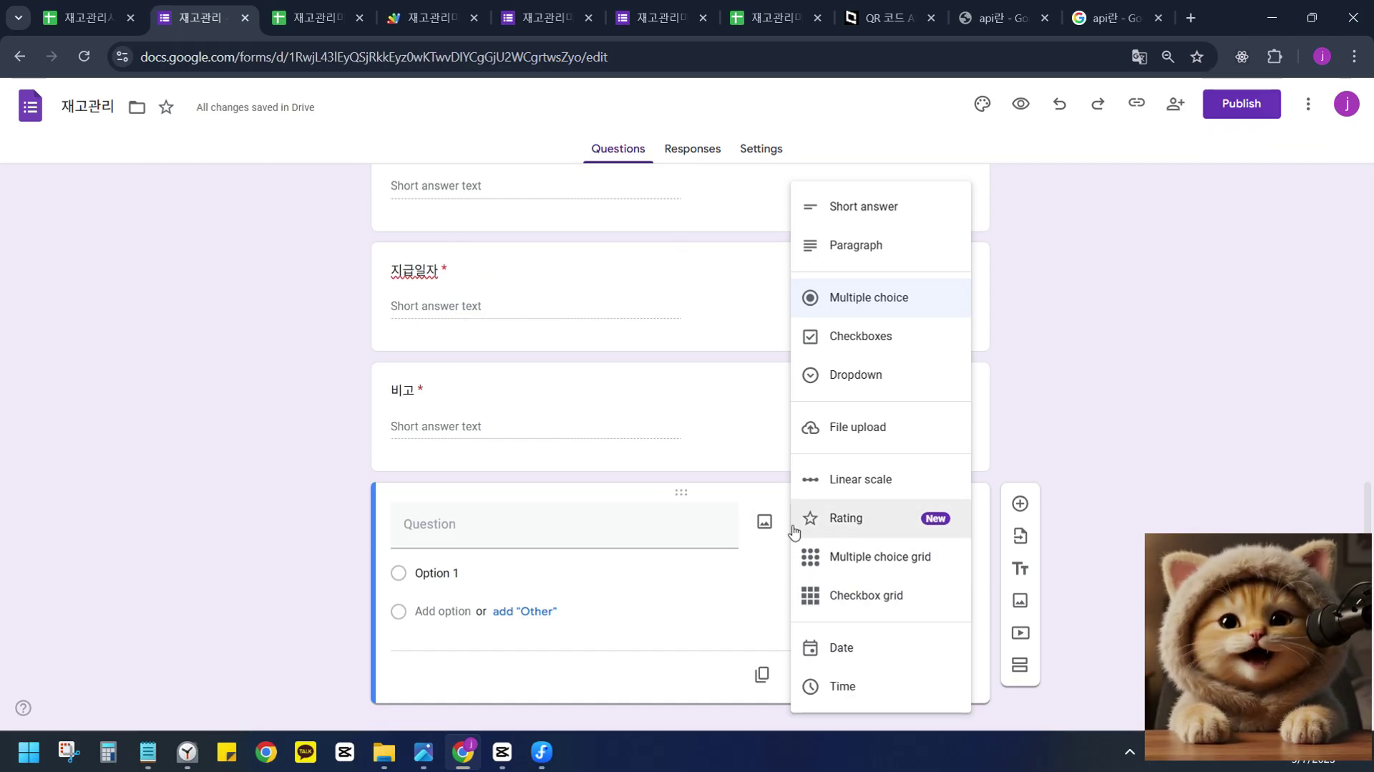
pyautogui.click(1081, 434)
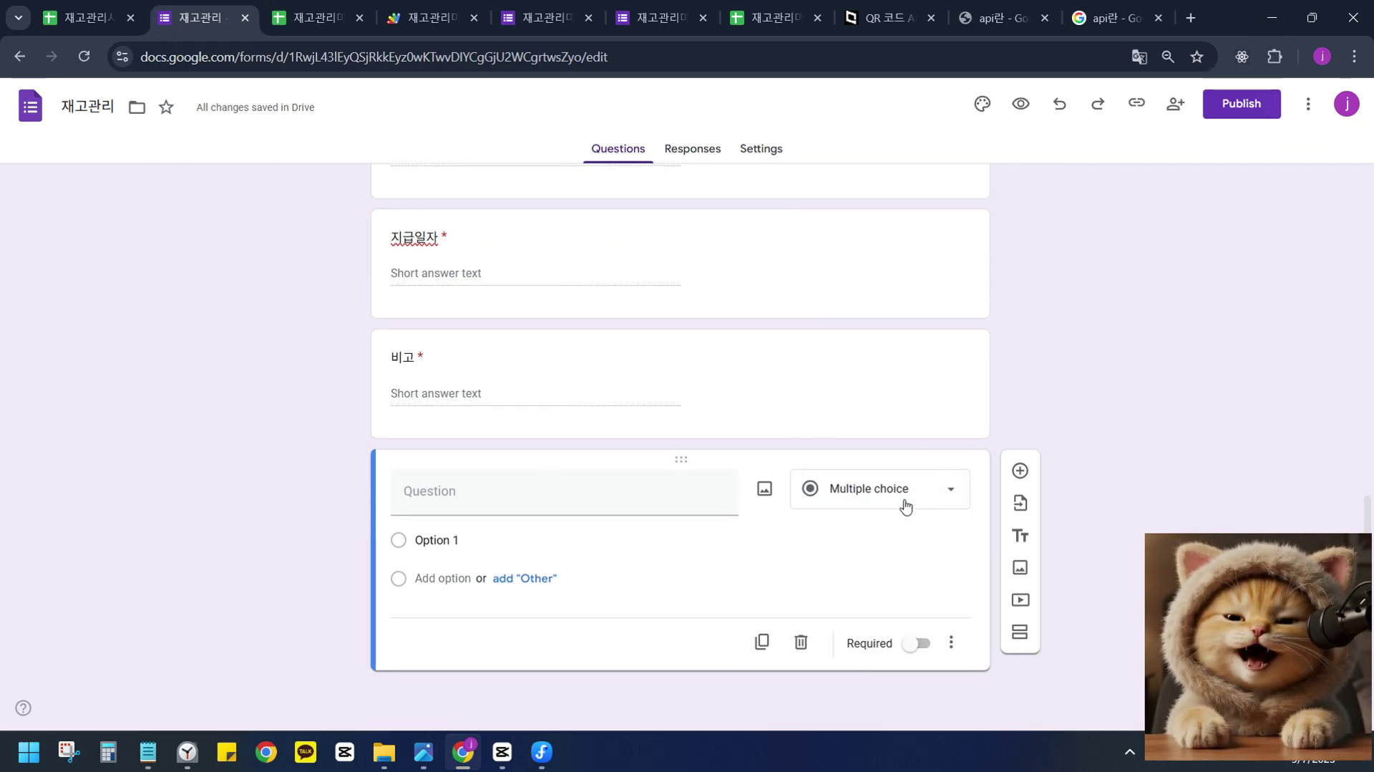
pyautogui.click(661, 478)
pyautogui.write('특이사항')
pyautogui.click(830, 490)
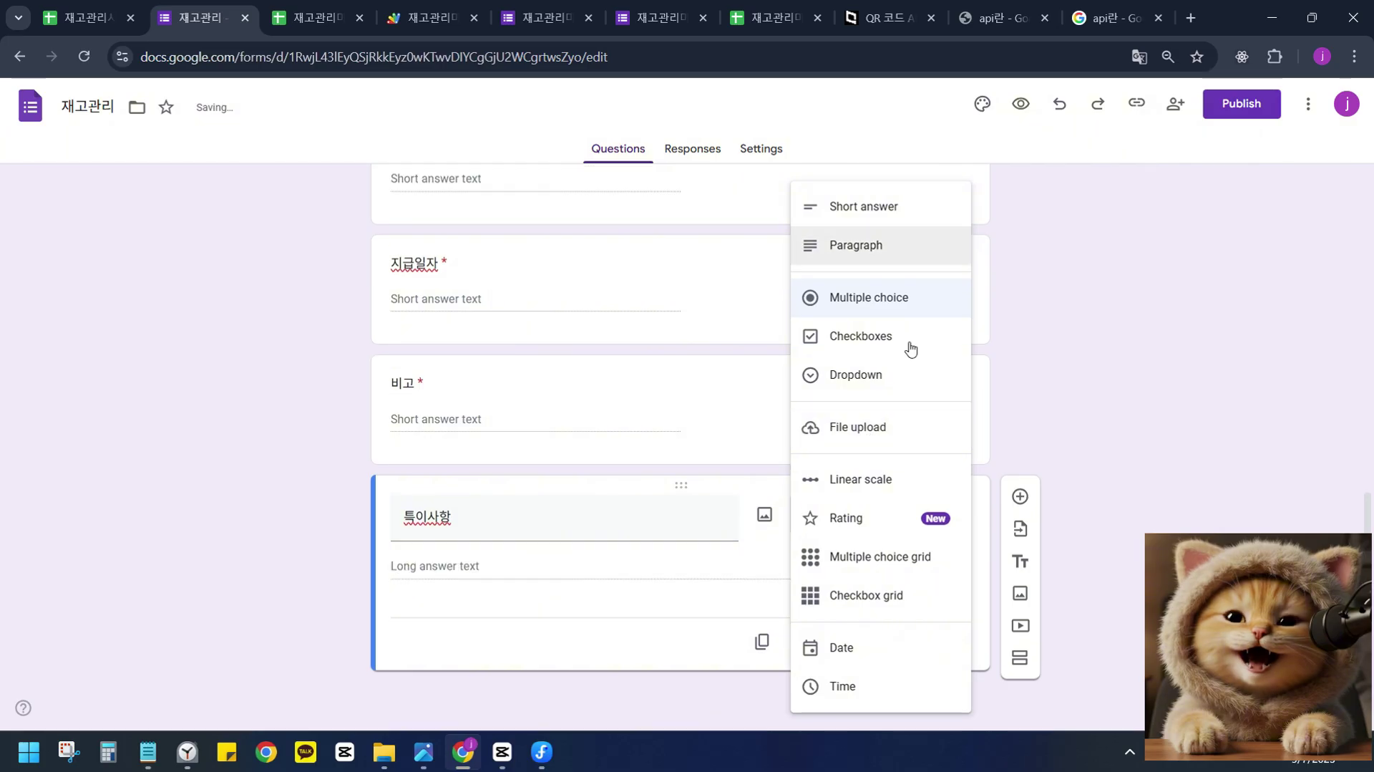
pyautogui.click(900, 250)
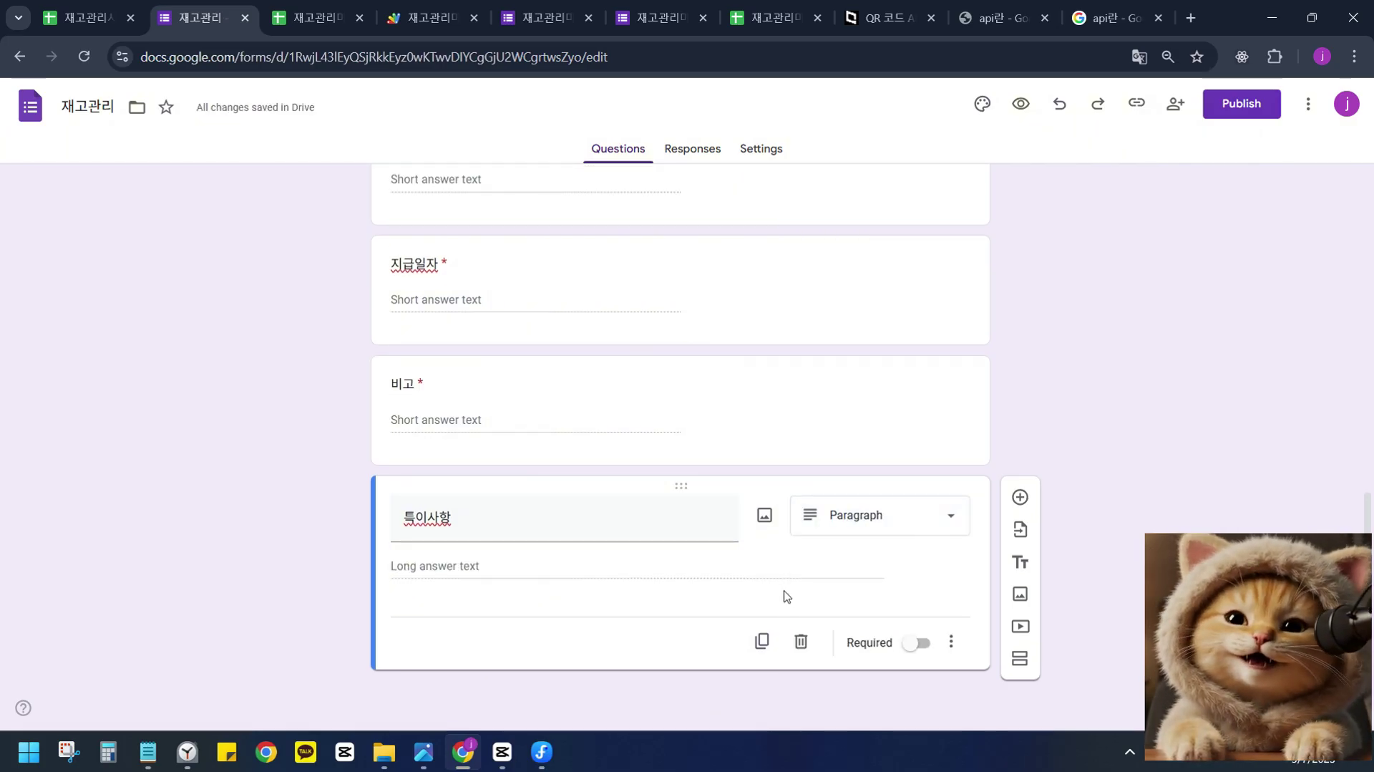
pyautogui.click(916, 642)
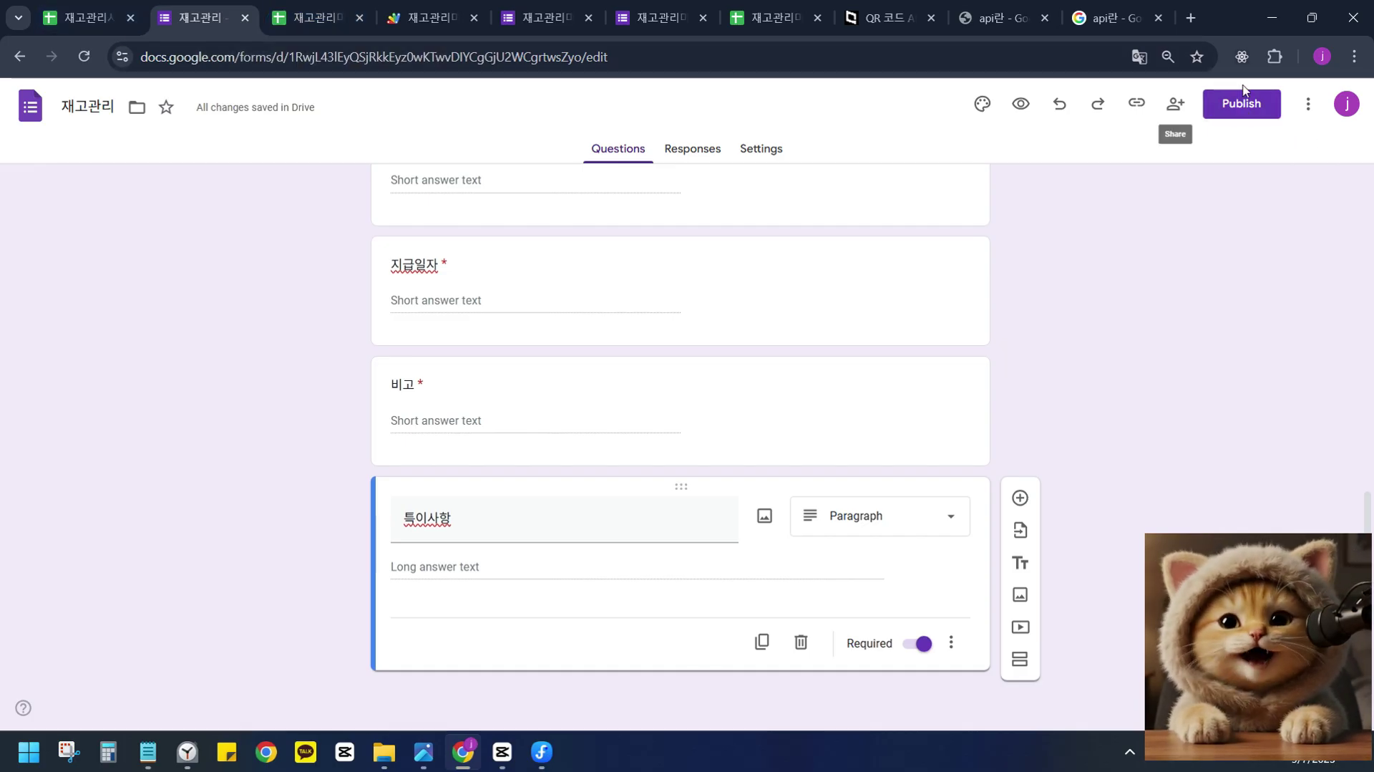
# Open the form's publishing options and review who can respond and whether anyone is notified.
pyautogui.click(1226, 112)
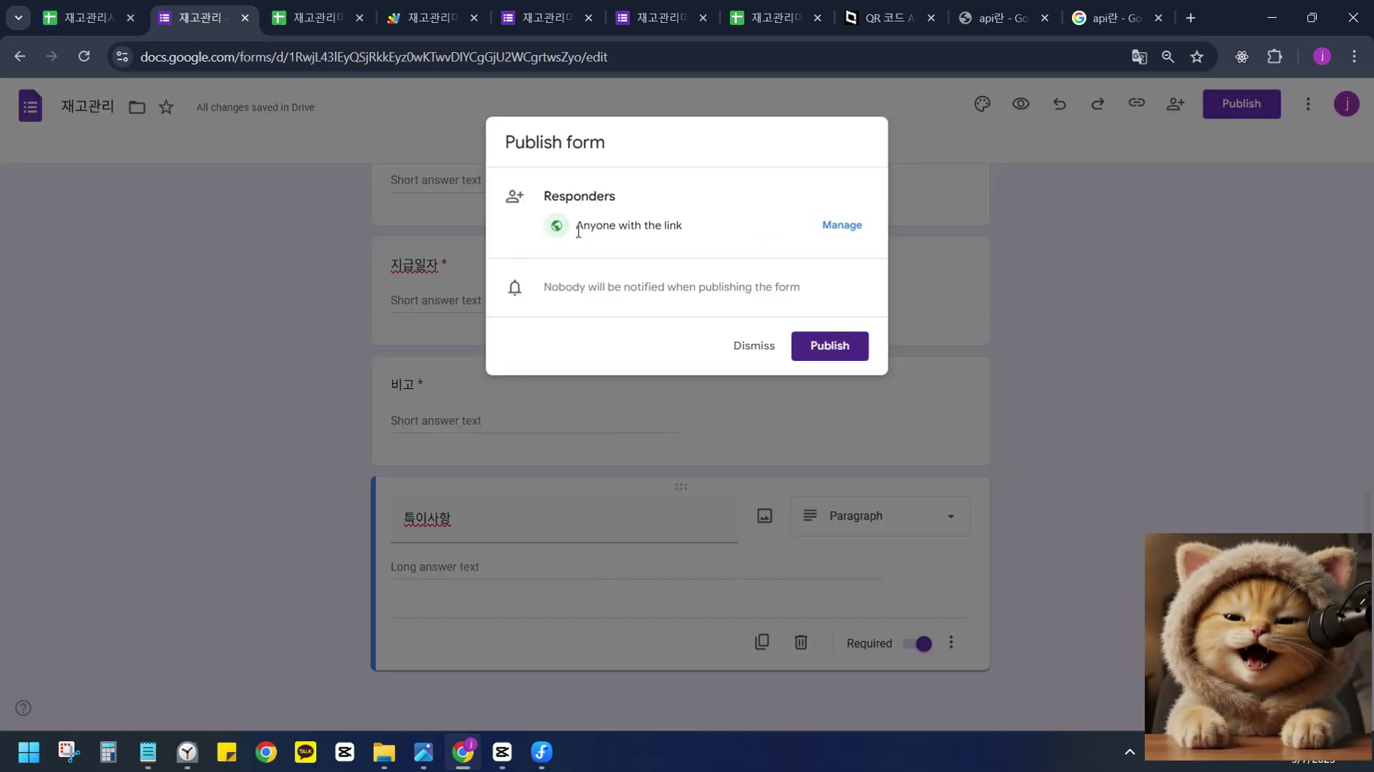
pyautogui.tripleClick(652, 227)
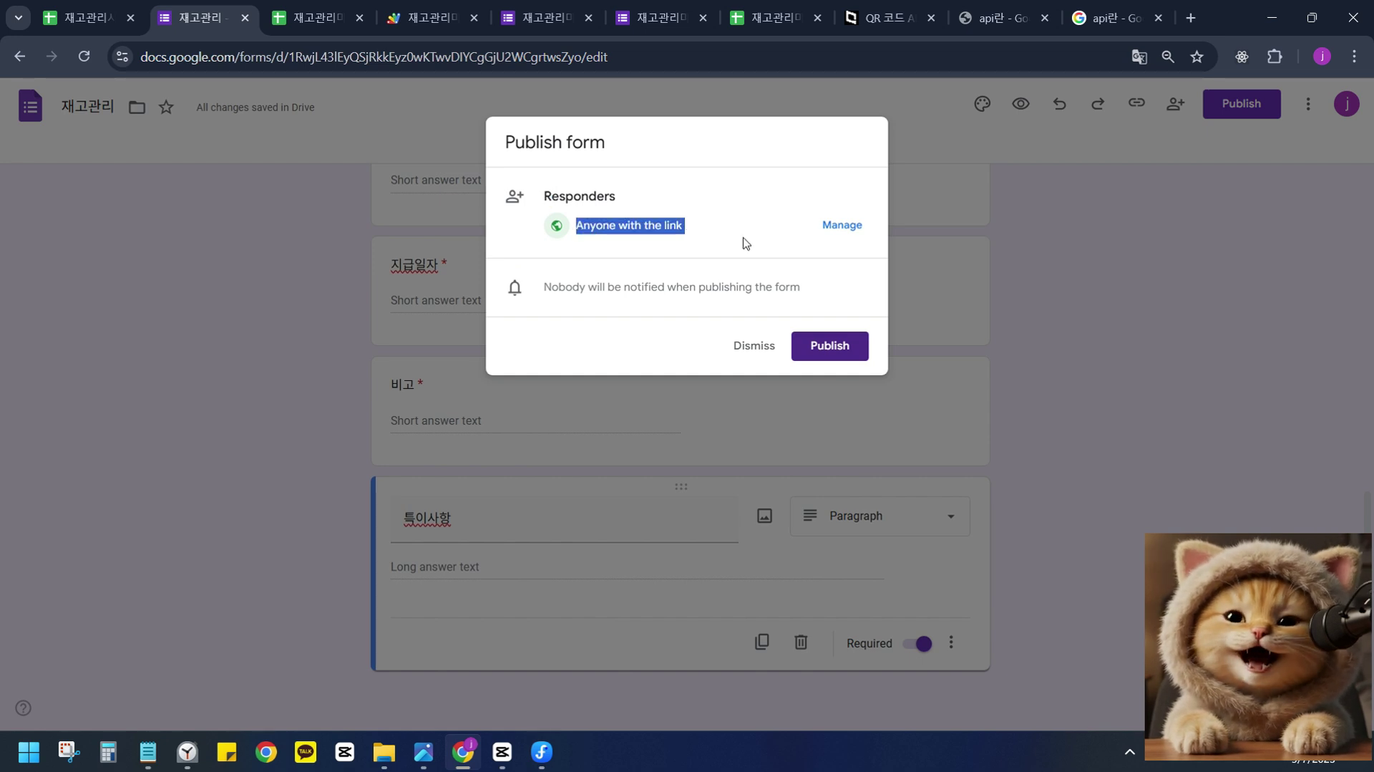
pyautogui.moveTo(745, 241); pyautogui.dragTo(632, 241)
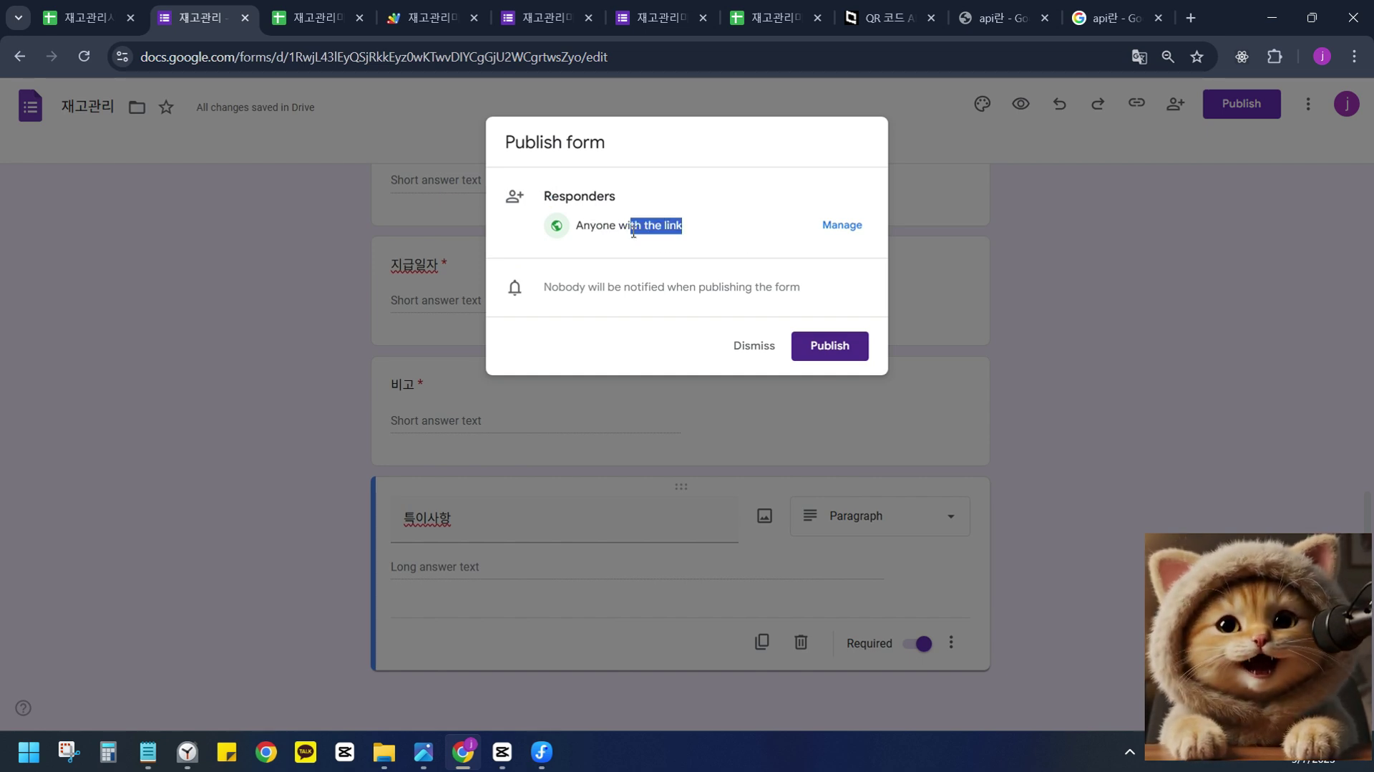
pyautogui.tripleClick(635, 229)
pyautogui.tripleClick(672, 230)
pyautogui.click(702, 282)
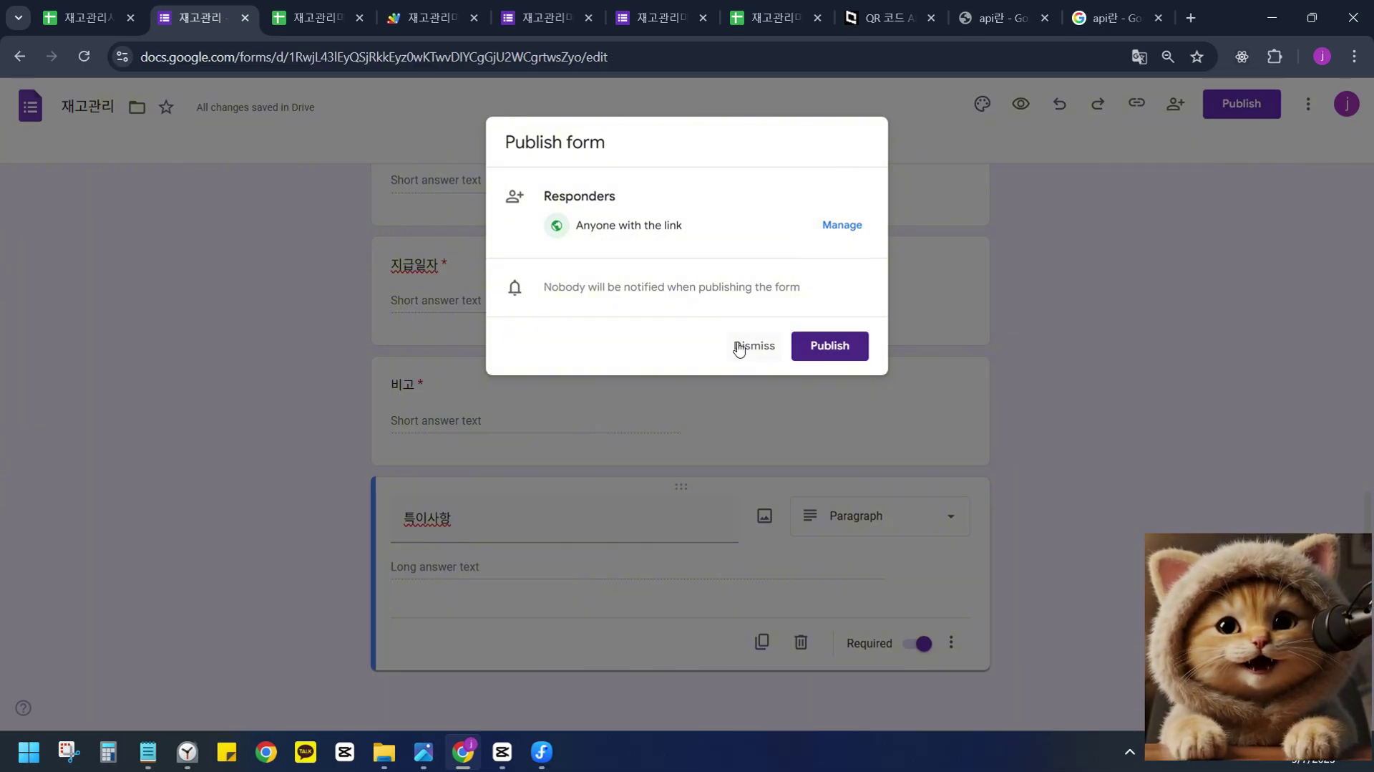
pyautogui.doubleClick(743, 284)
pyautogui.tripleClick(743, 283)
pyautogui.click(584, 318)
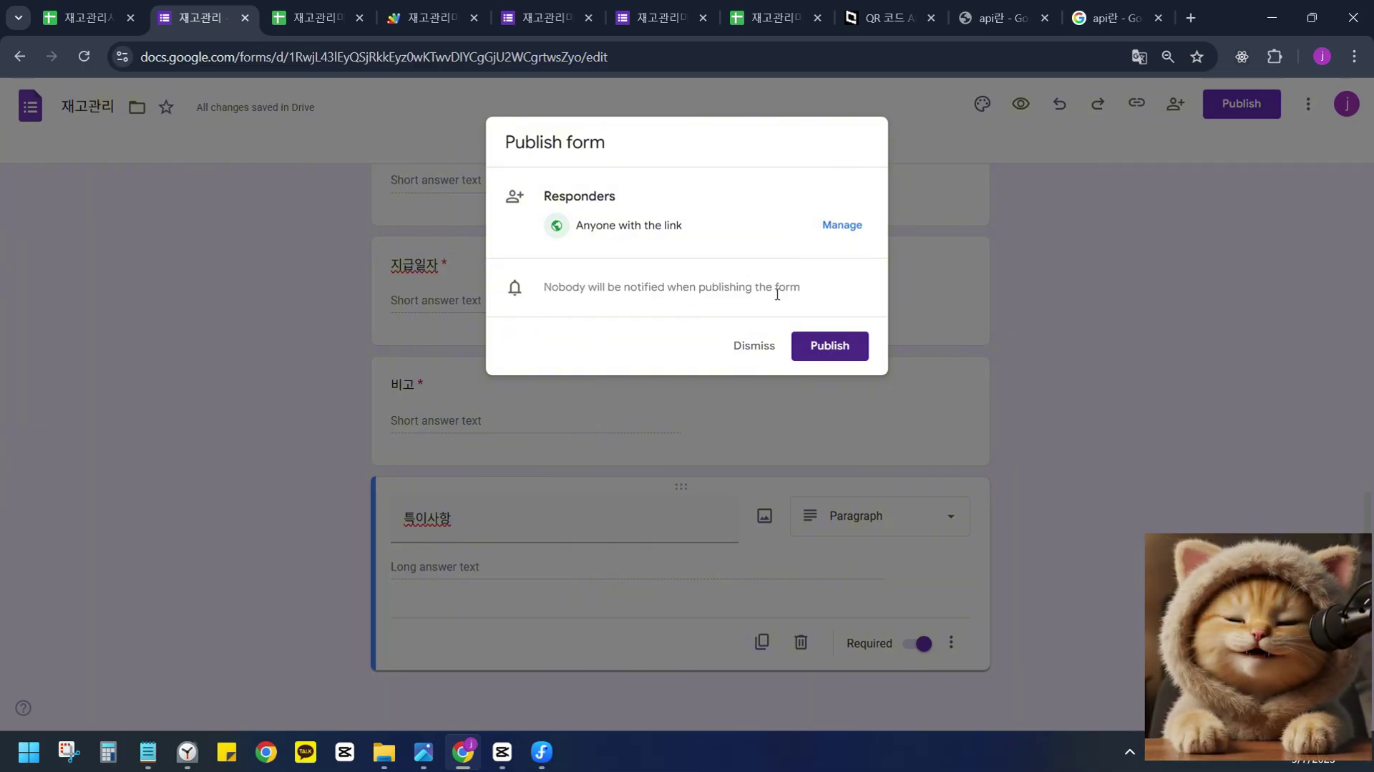
# Publish the 재고관리 form for anyone with the link.
pyautogui.moveTo(812, 294); pyautogui.dragTo(511, 295)
pyautogui.click(795, 281)
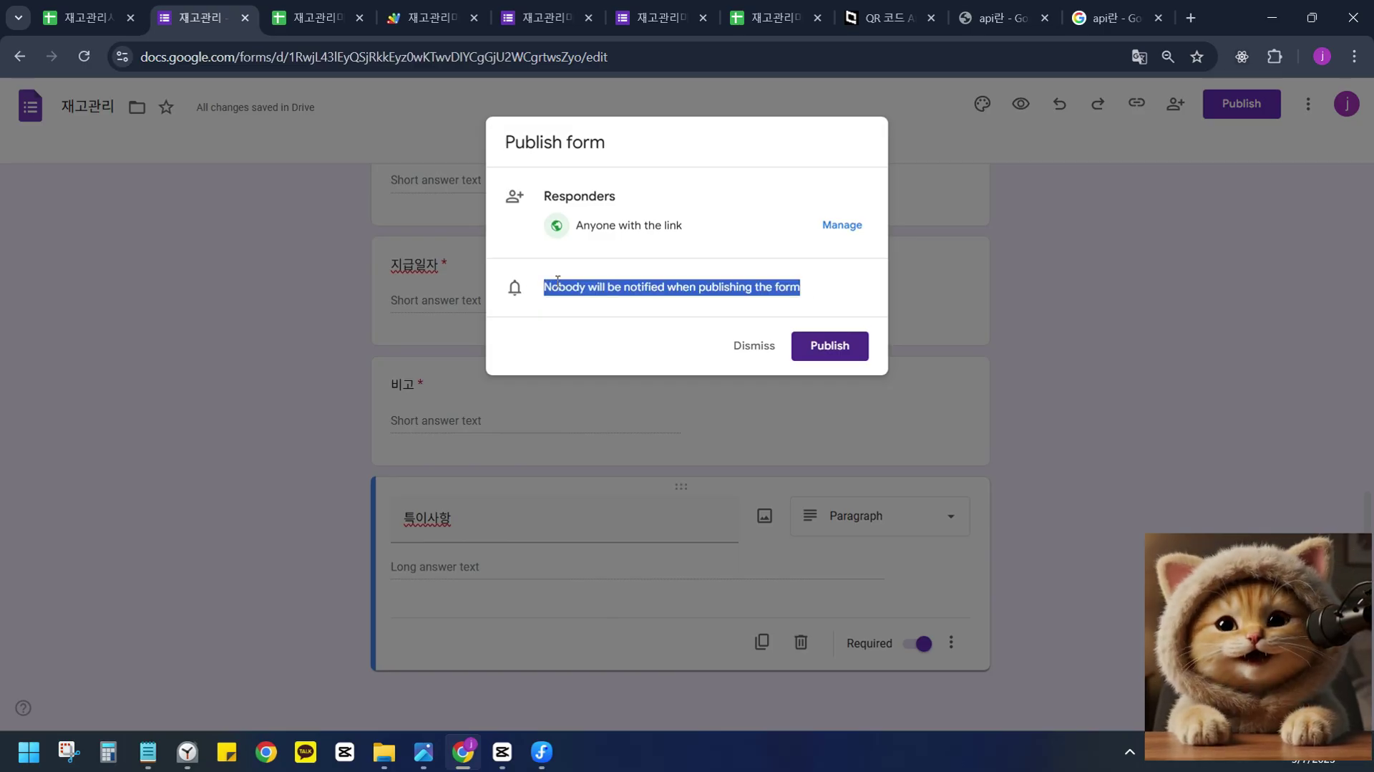
pyautogui.doubleClick(727, 287)
pyautogui.click(829, 346)
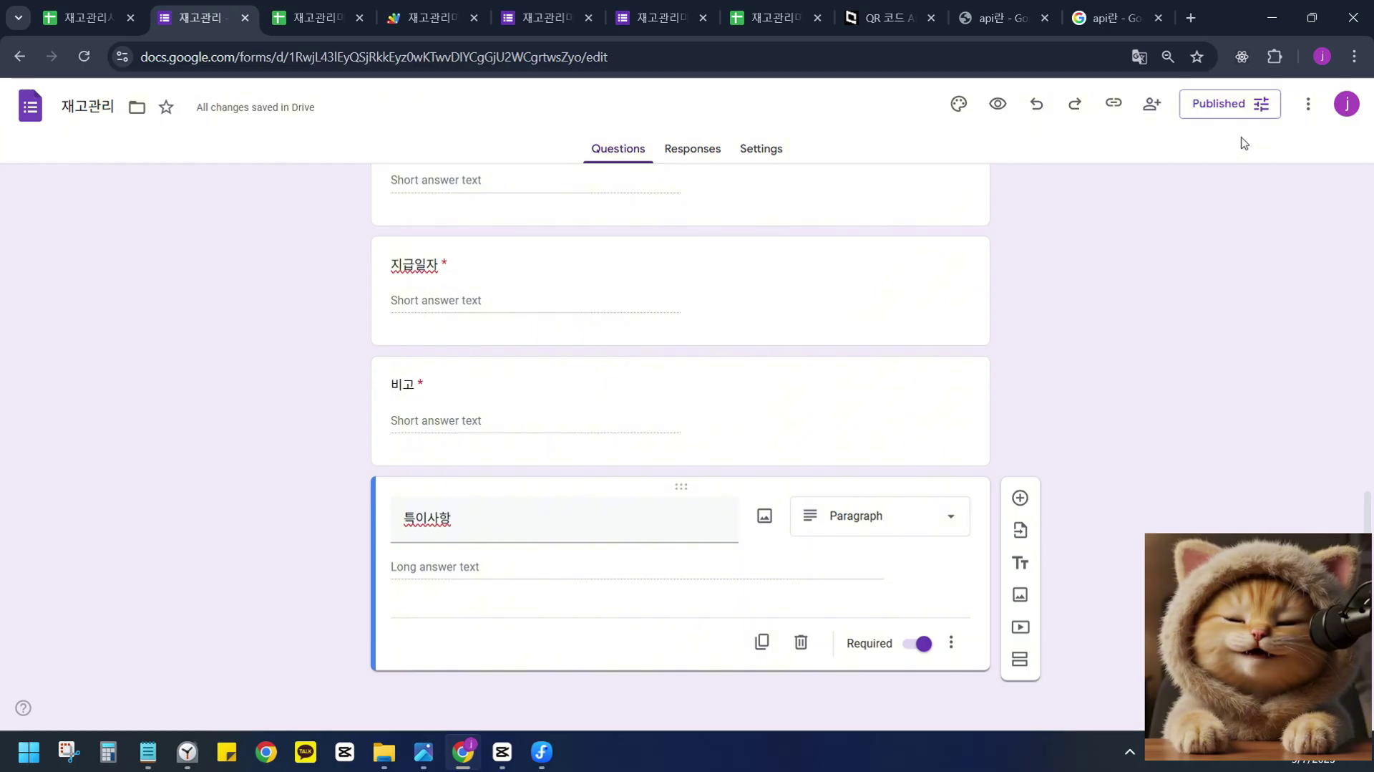
# Open the form's published options and view the responder link, closing the options without saving.
pyautogui.click(1232, 111)
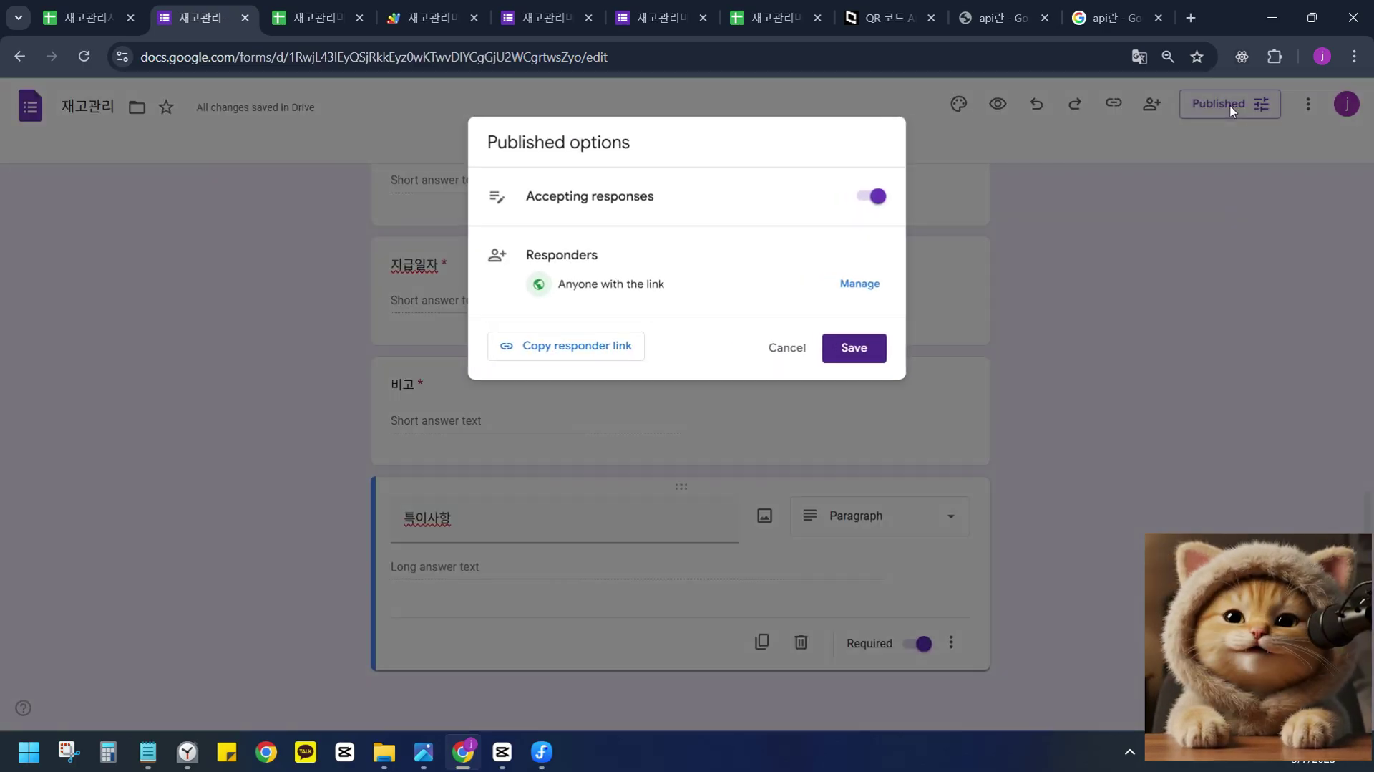
pyautogui.click(601, 347)
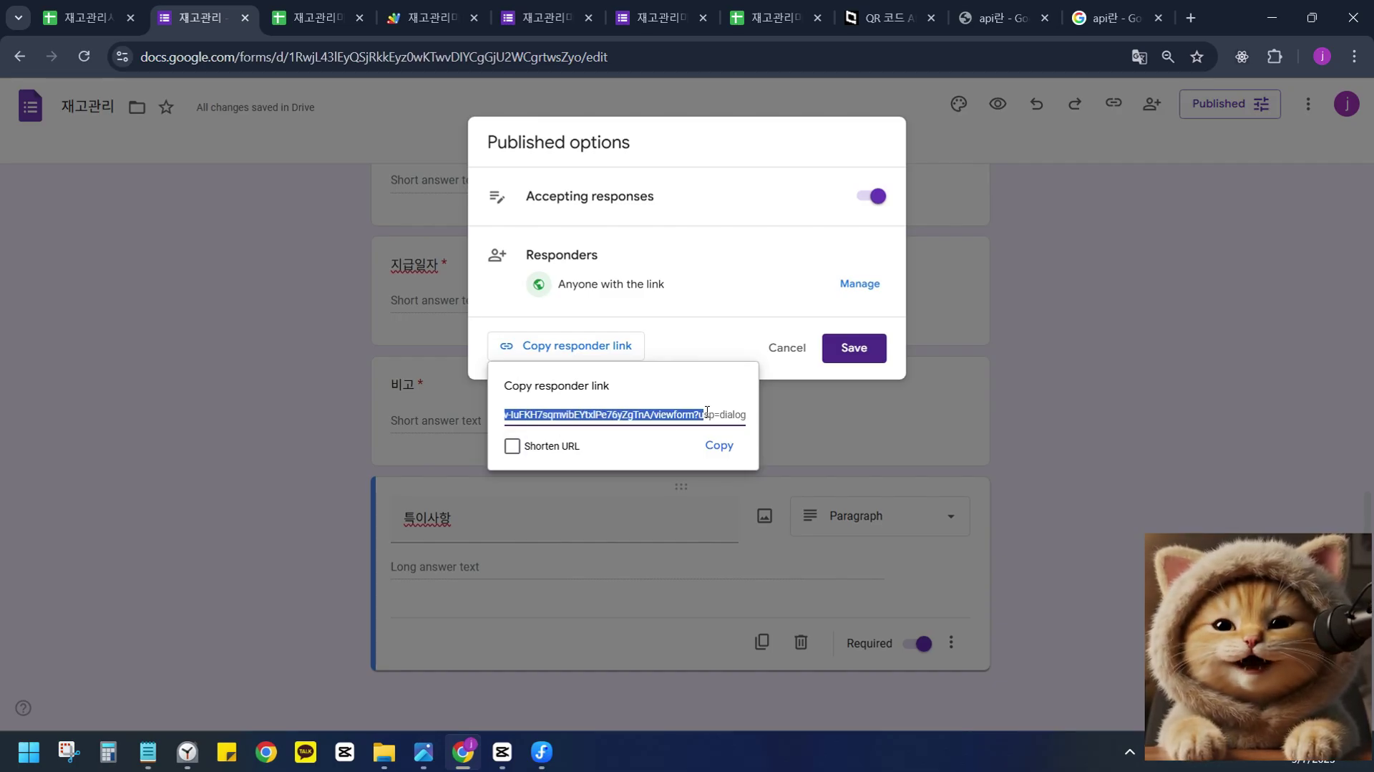
pyautogui.click(731, 458)
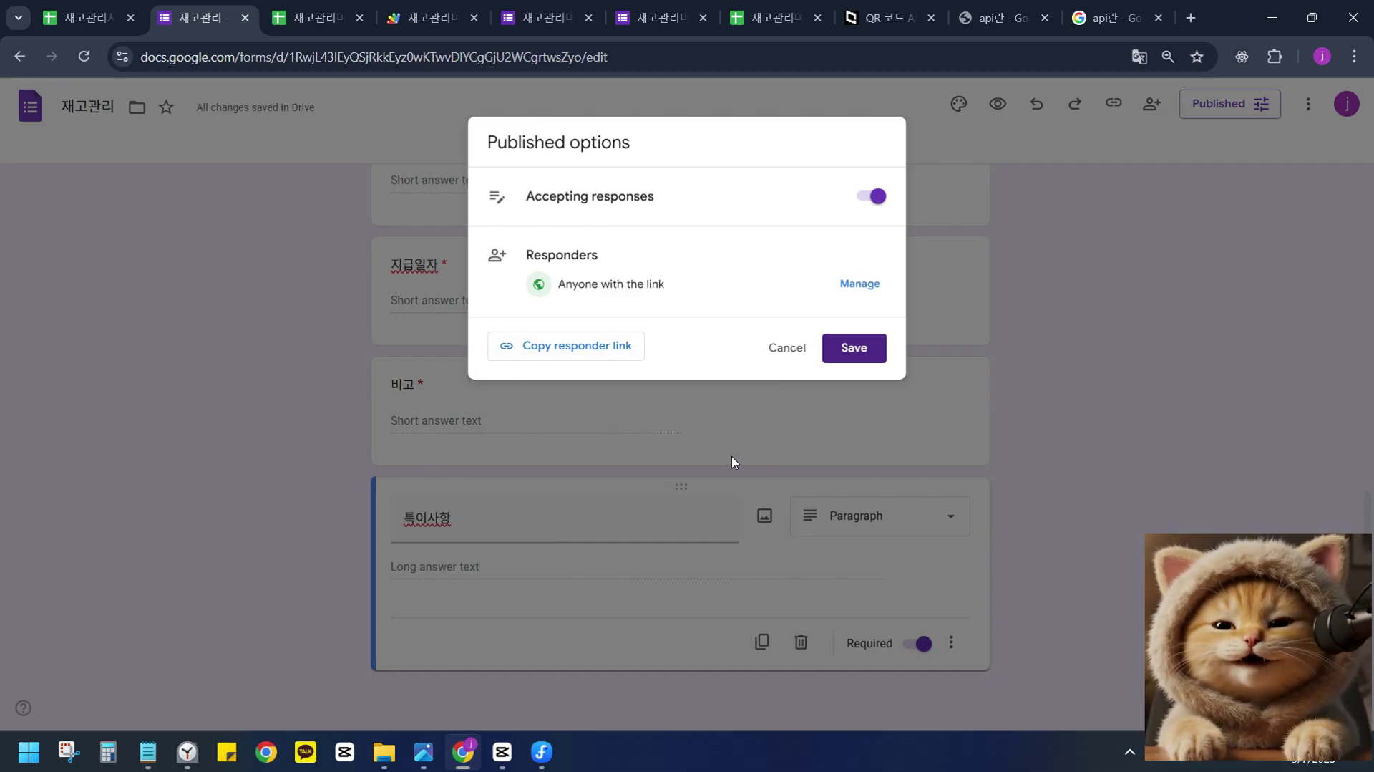
pyautogui.click(612, 357)
pyautogui.click(598, 417)
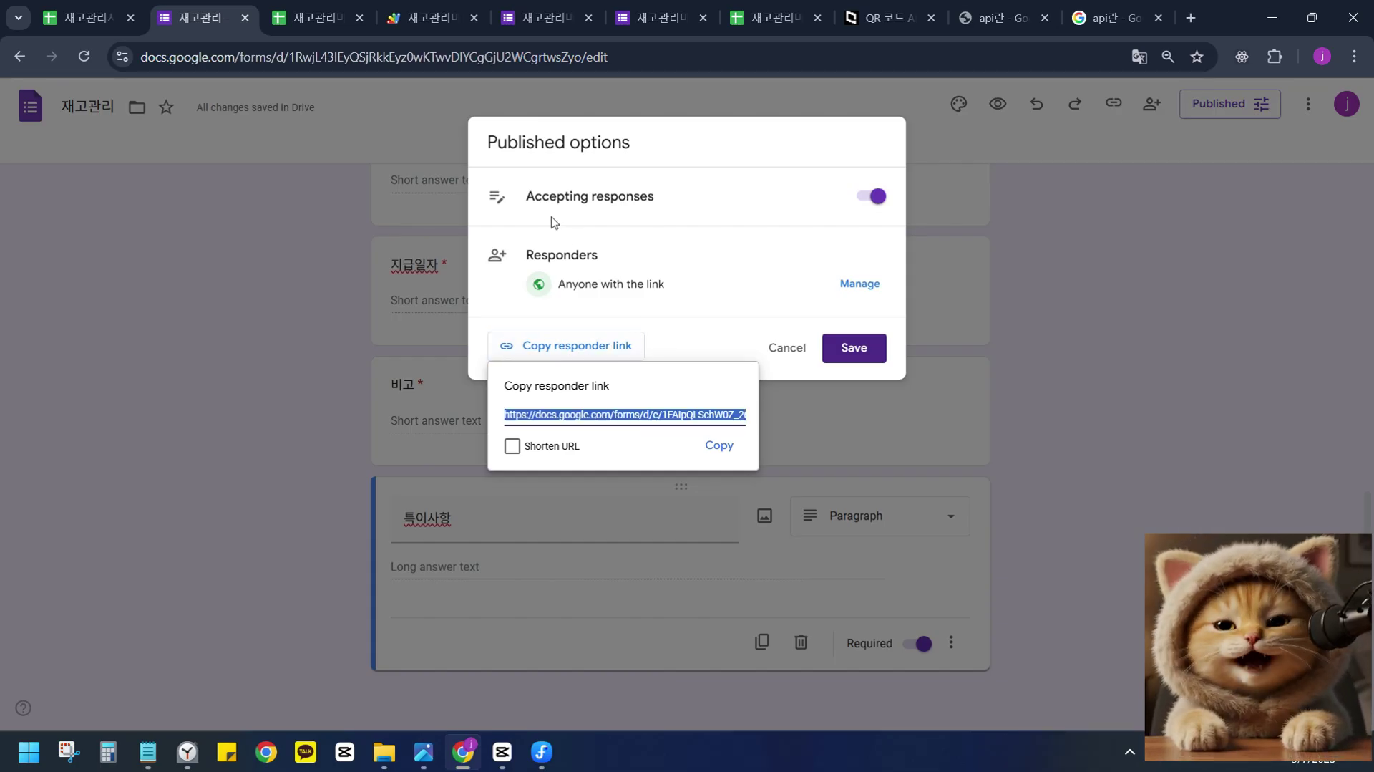
pyautogui.click(746, 348)
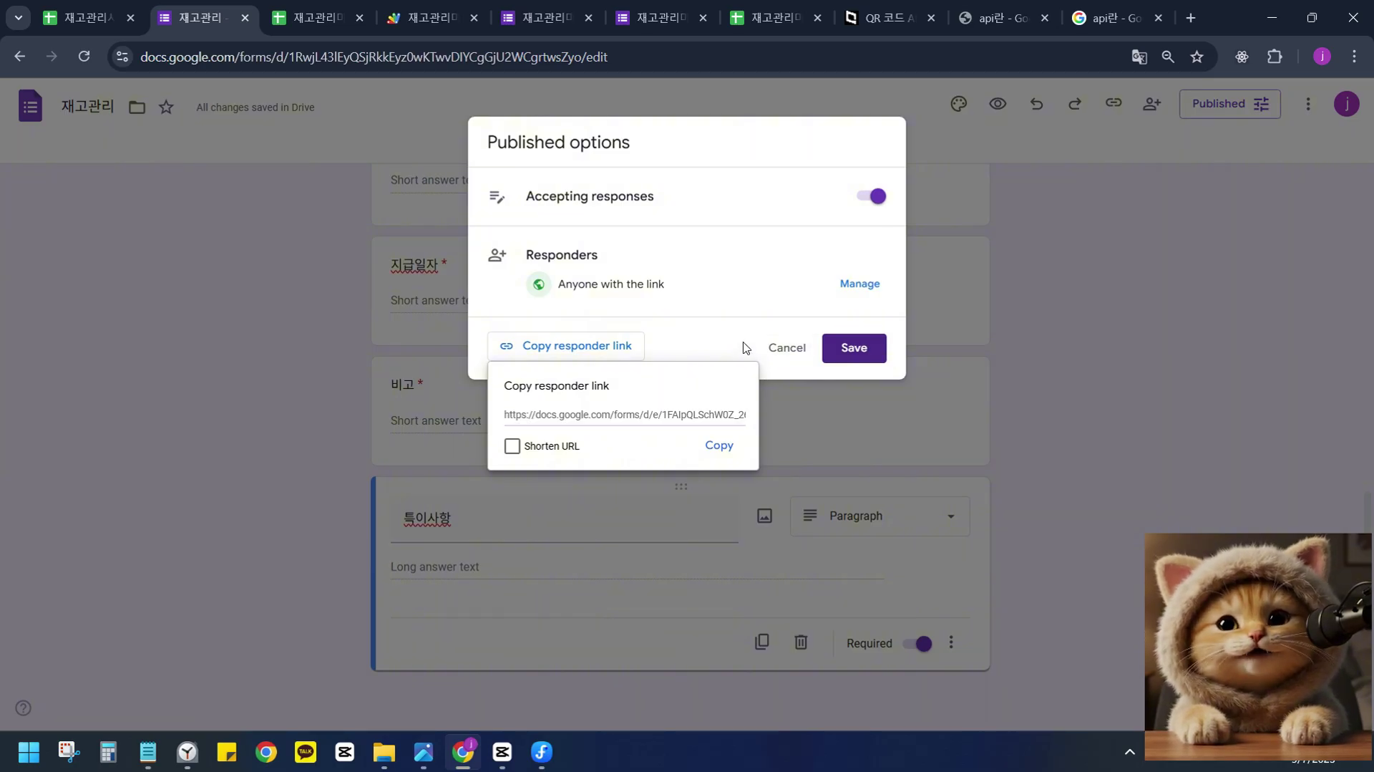
pyautogui.click(788, 351)
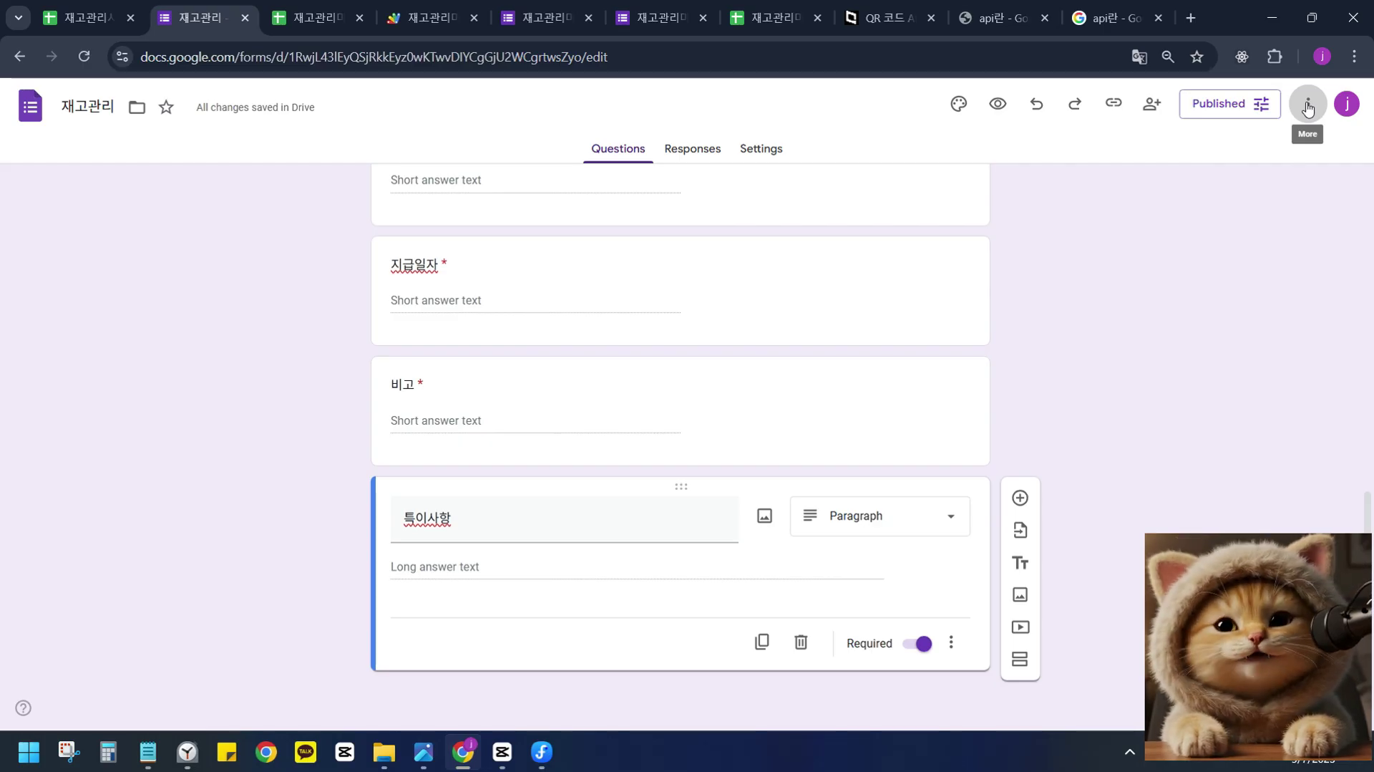
# Open the pre-fill version of the 재고관리 form.
pyautogui.click(1308, 108)
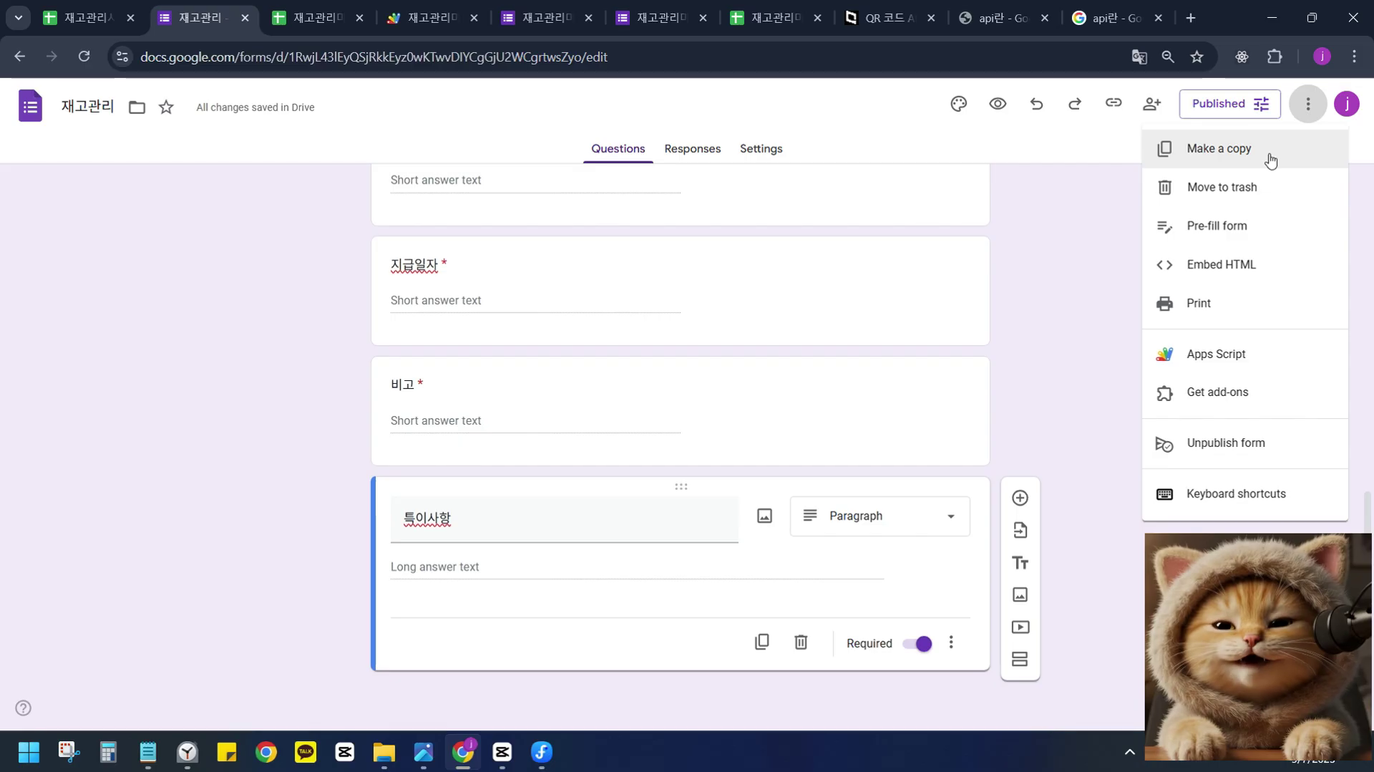
pyautogui.click(1222, 237)
pyautogui.scroll(-10, 490, 292)
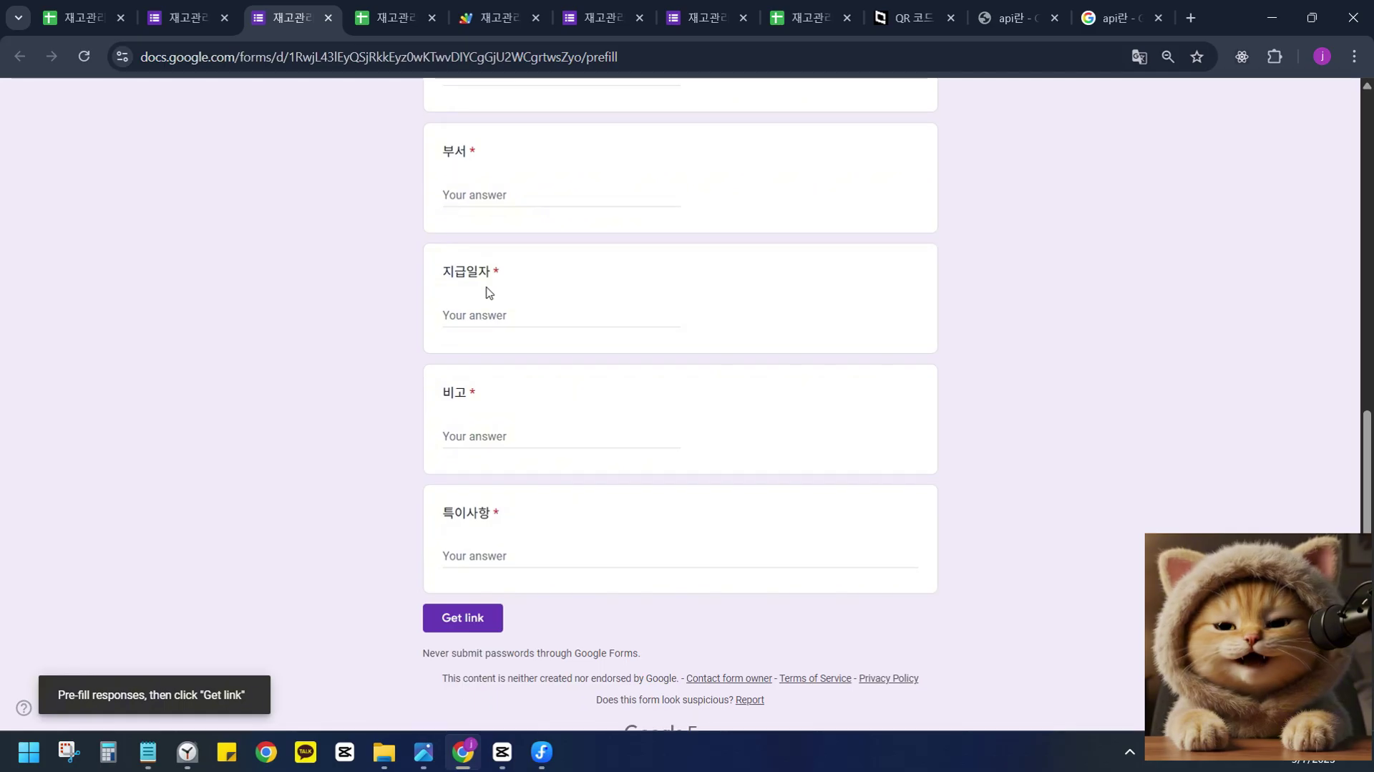
pyautogui.scroll(10, 549, 387)
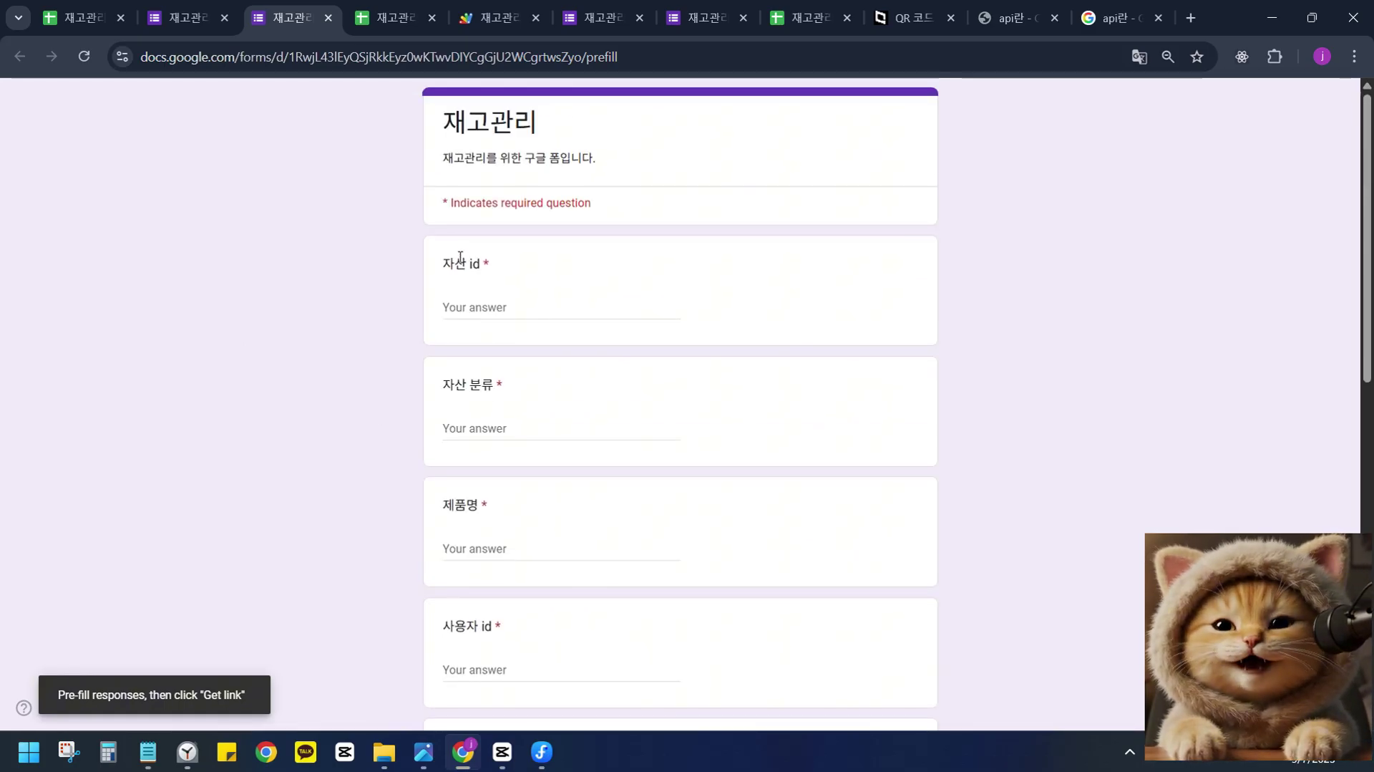
# Examine the pre-fill form's questions, starting with 자산 id and 자산 분류.
pyautogui.click(480, 308)
pyautogui.scroll(-1, 481, 308)
pyautogui.scroll(1, 481, 307)
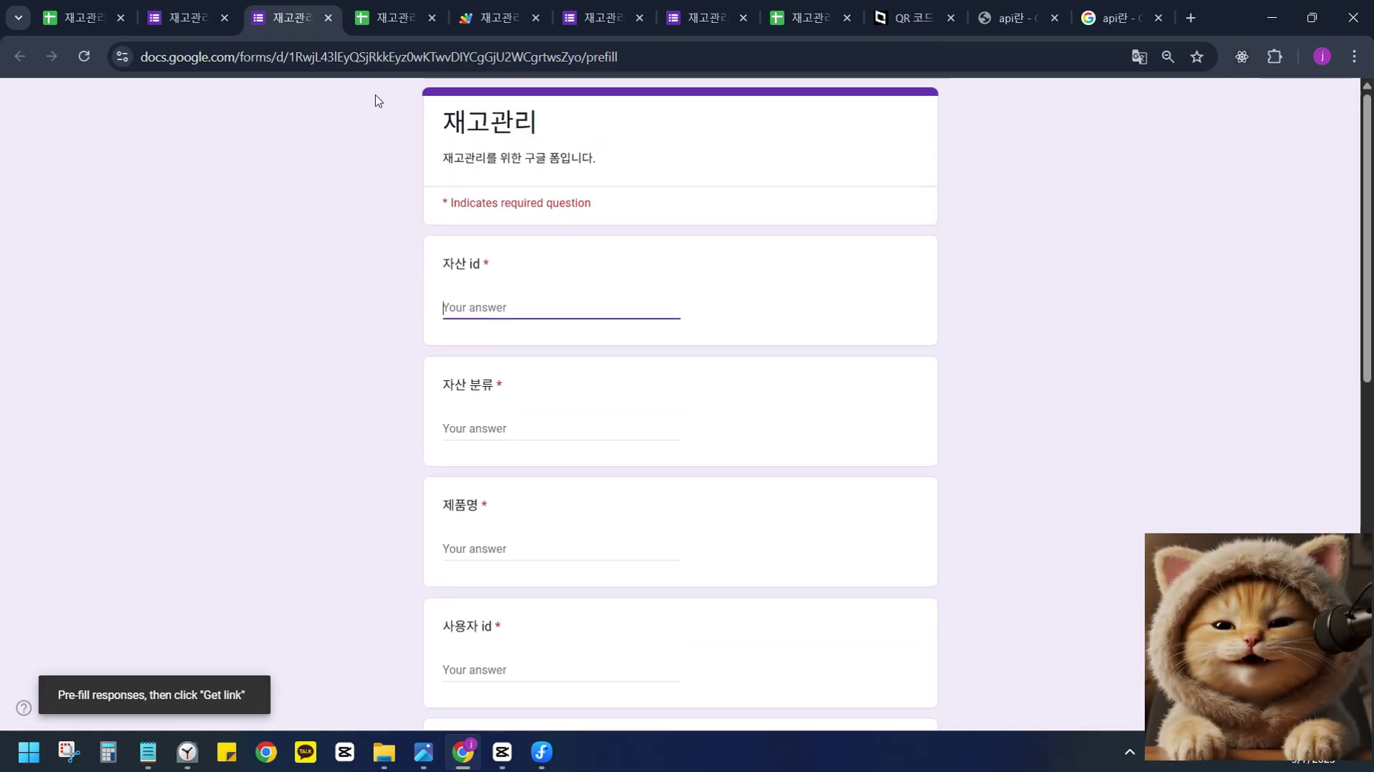
pyautogui.doubleClick(456, 265)
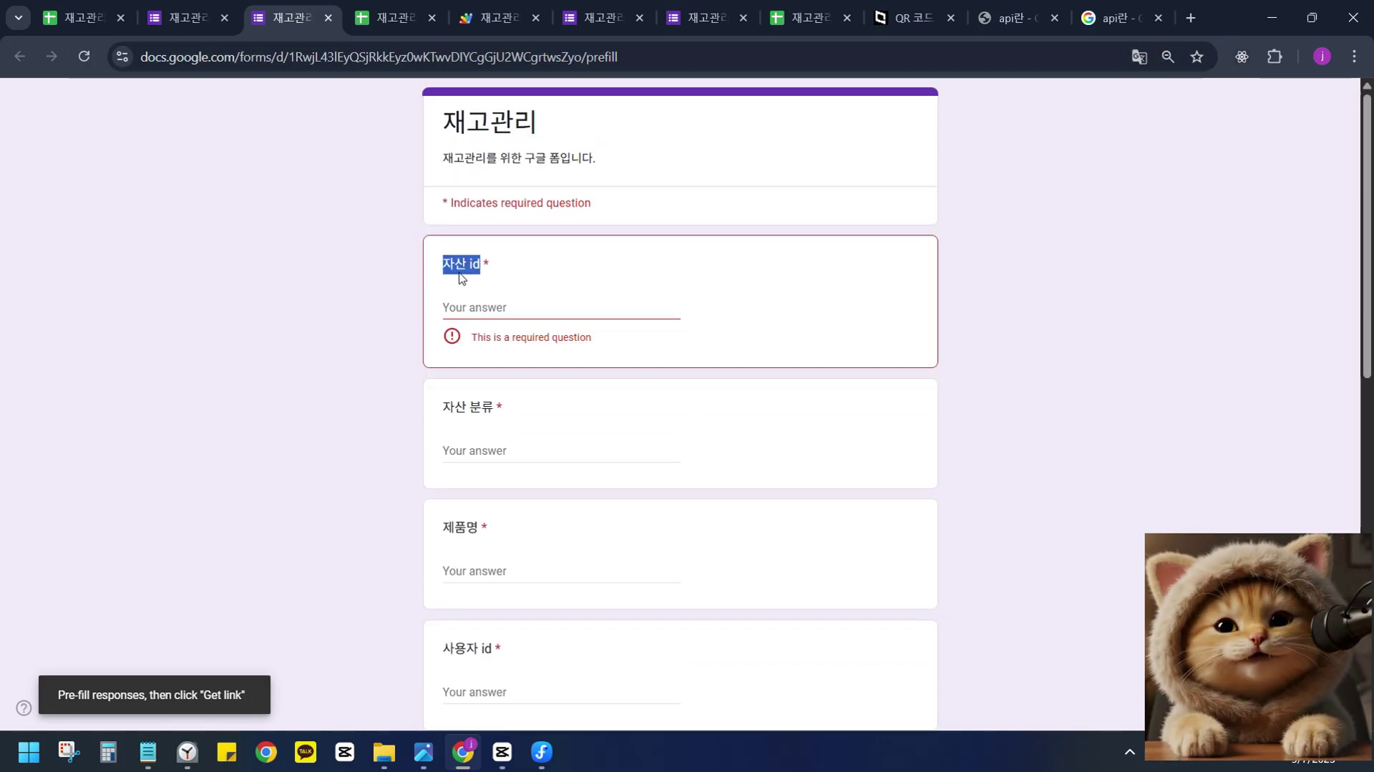
pyautogui.click(489, 398)
pyautogui.tripleClick(490, 401)
pyautogui.scroll(-5, 490, 401)
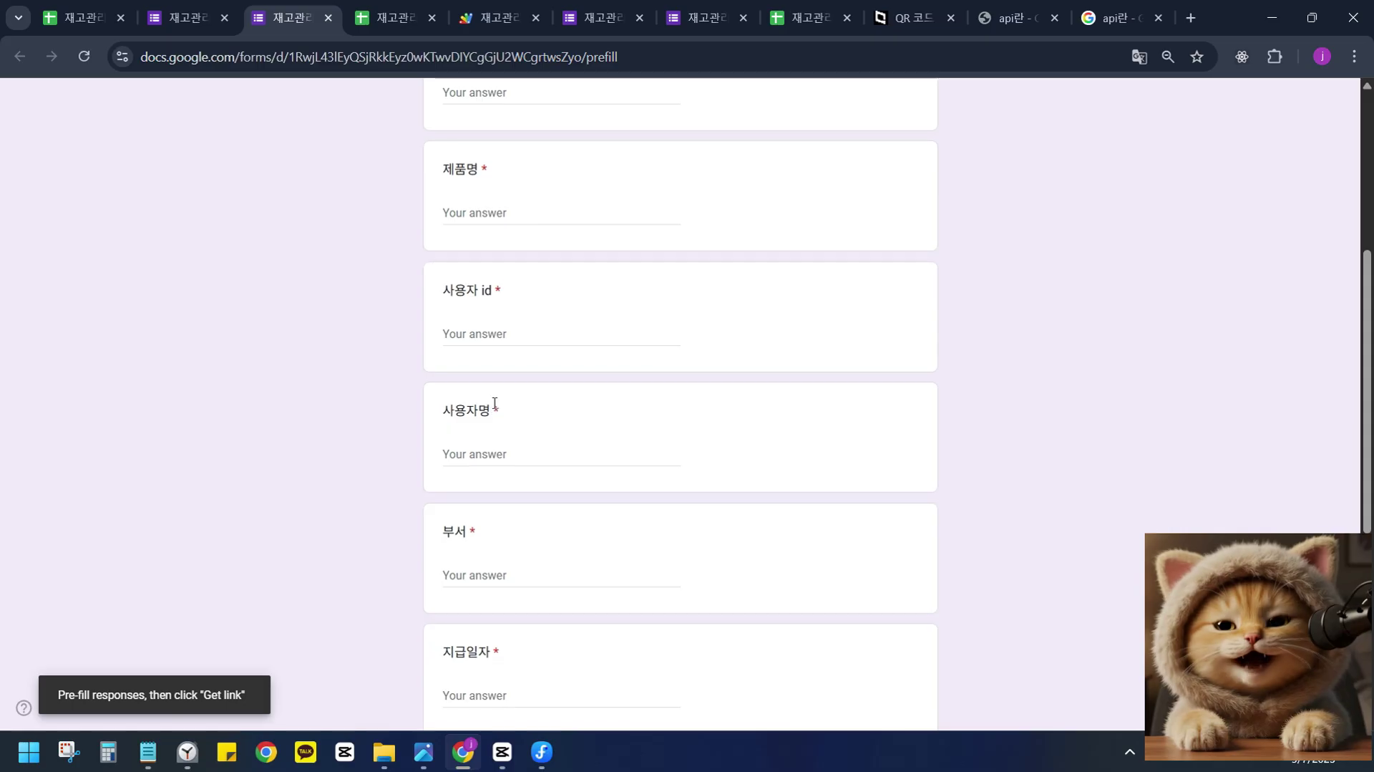
pyautogui.scroll(4, 494, 408)
pyautogui.scroll(-6, 494, 408)
pyautogui.scroll(6, 501, 398)
# Copy the asset ID KDR-A-001 from cell A4 of the 재고관리시트 spreadsheet into the pre-fill form's 자산 id answer.
pyautogui.click(83, 17)
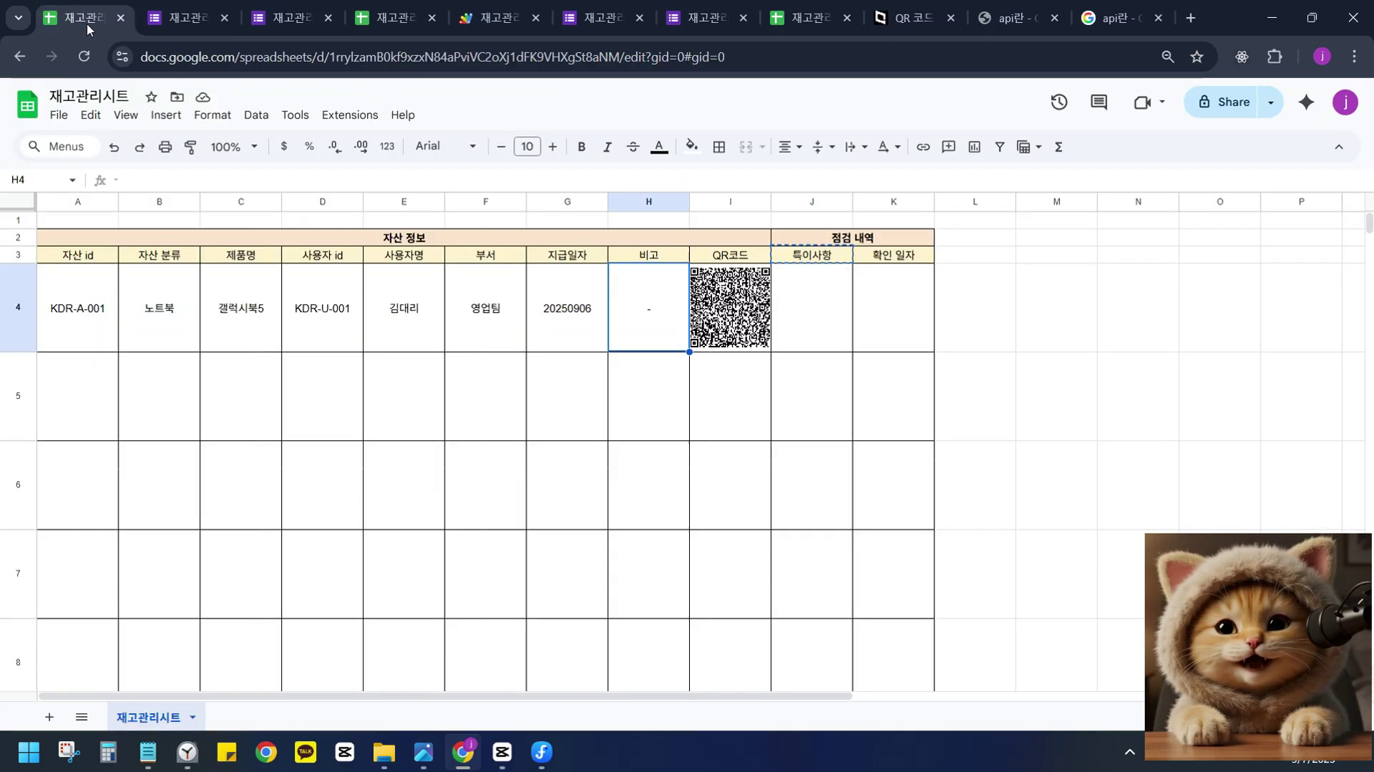
pyautogui.click(237, 293)
pyautogui.click(61, 322)
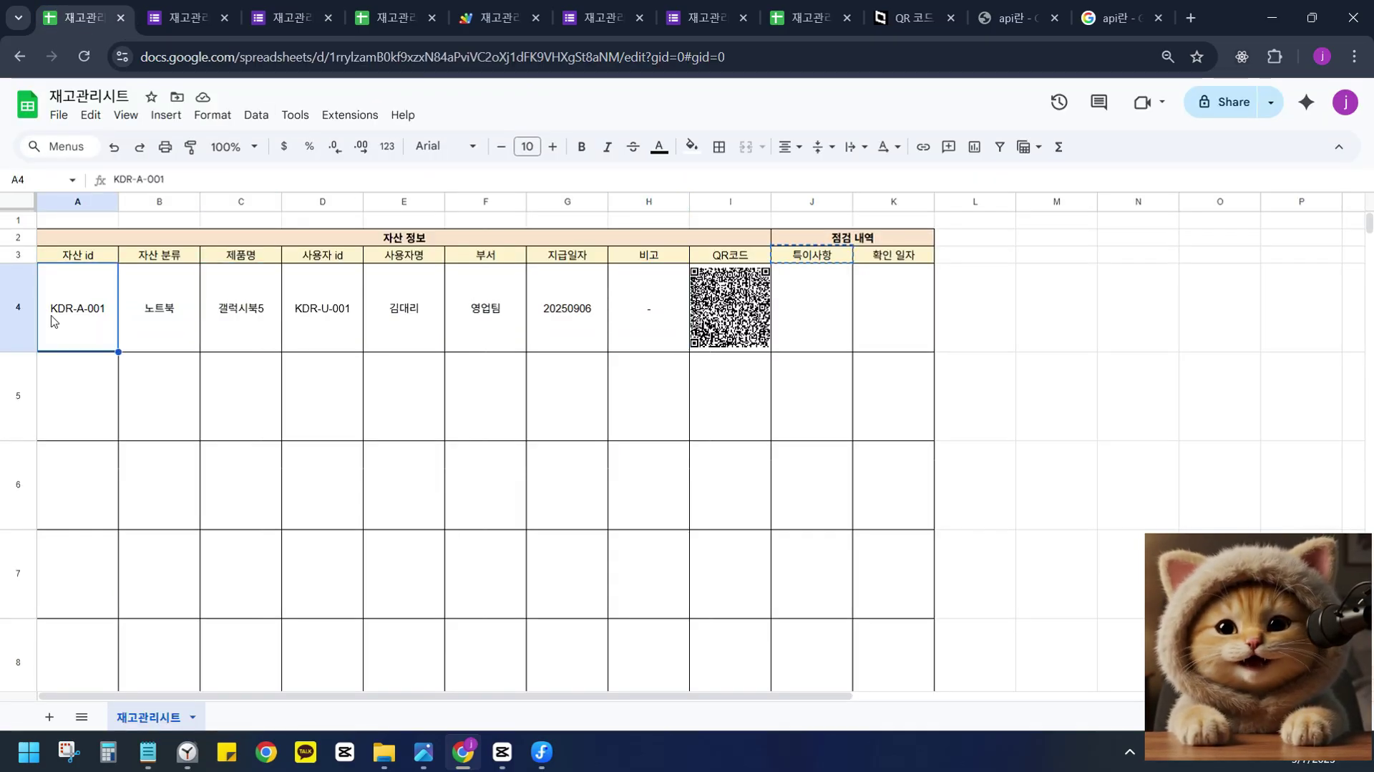
pyautogui.click(183, 17)
pyautogui.scroll(8, 615, 297)
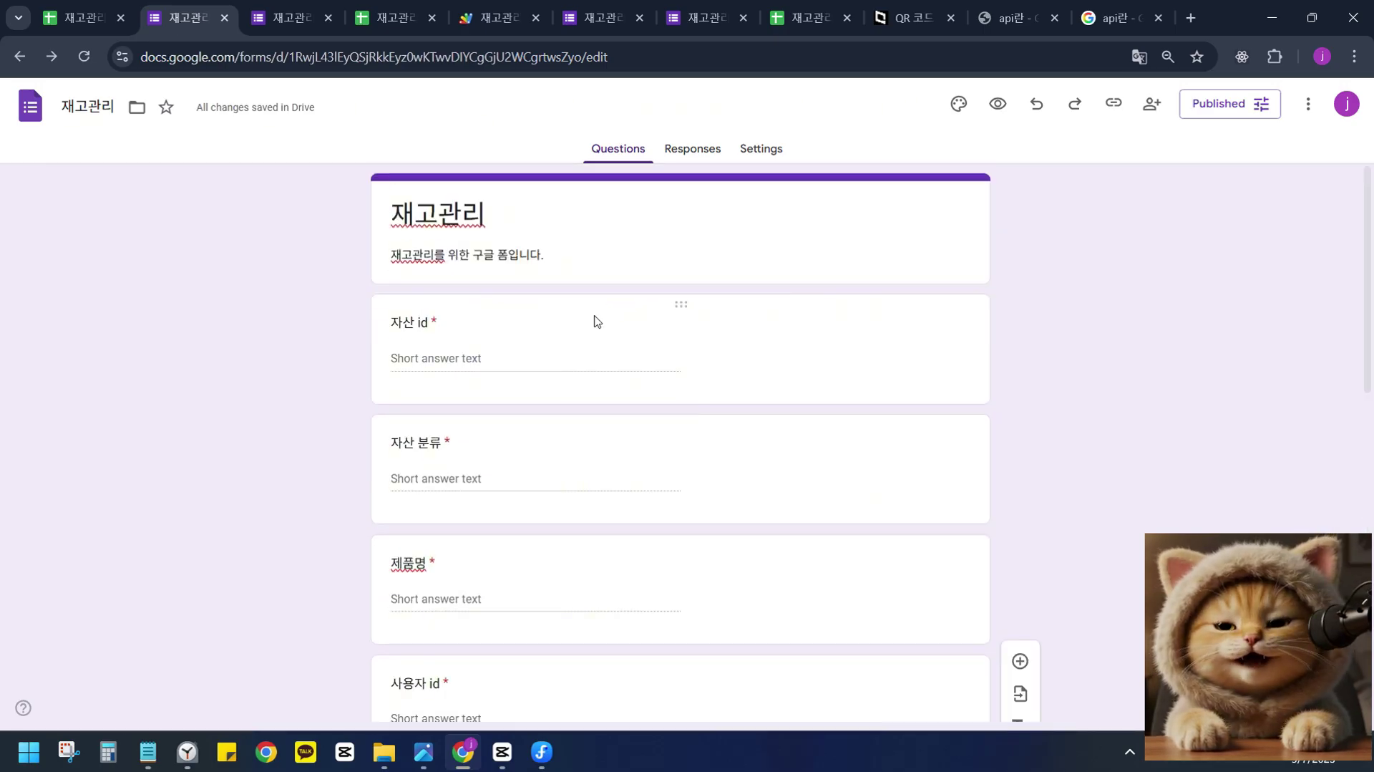
pyautogui.click(586, 351)
pyautogui.click(583, 409)
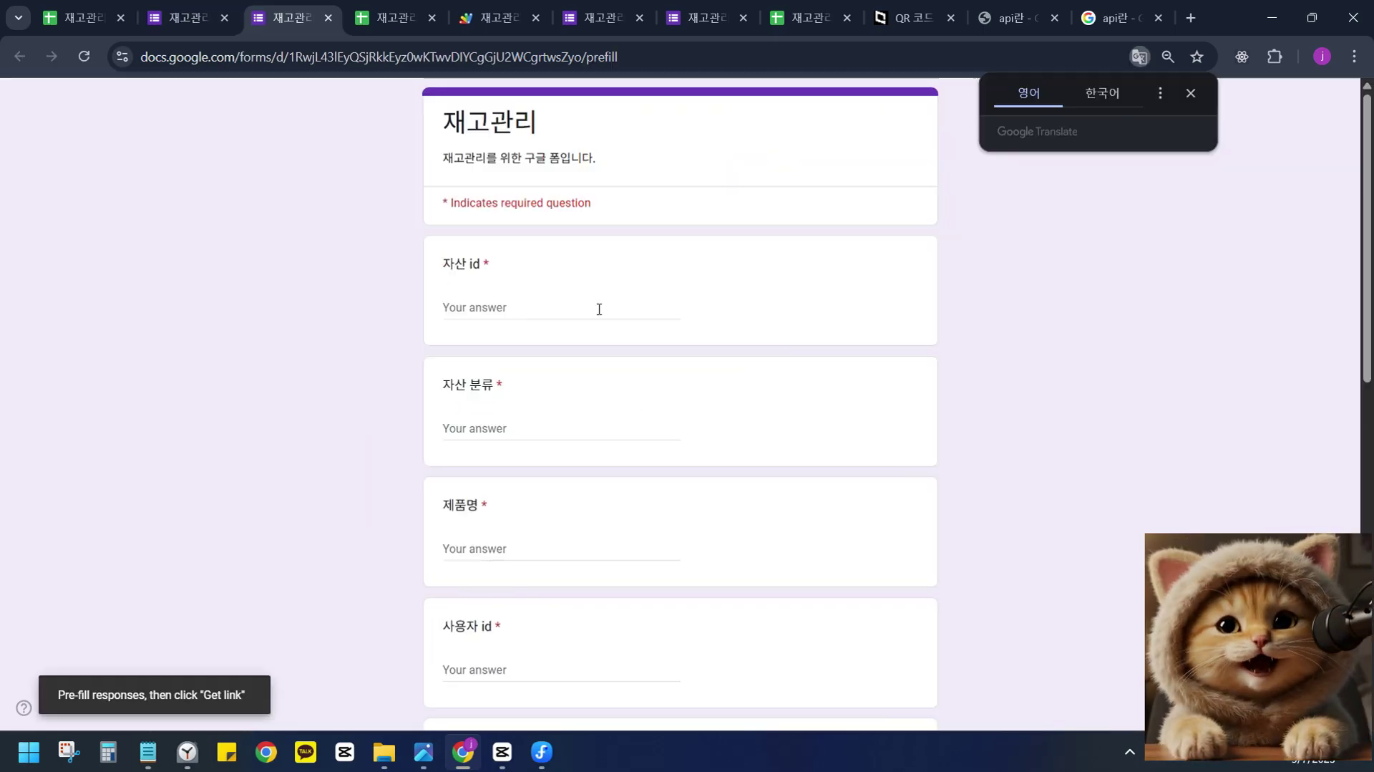
pyautogui.click(594, 309)
pyautogui.hotkey('ctrl', 'v')
# Copy 노트북 from cell B4 of the spreadsheet into the pre-fill form's 자산 분류 answer.
pyautogui.click(82, 17)
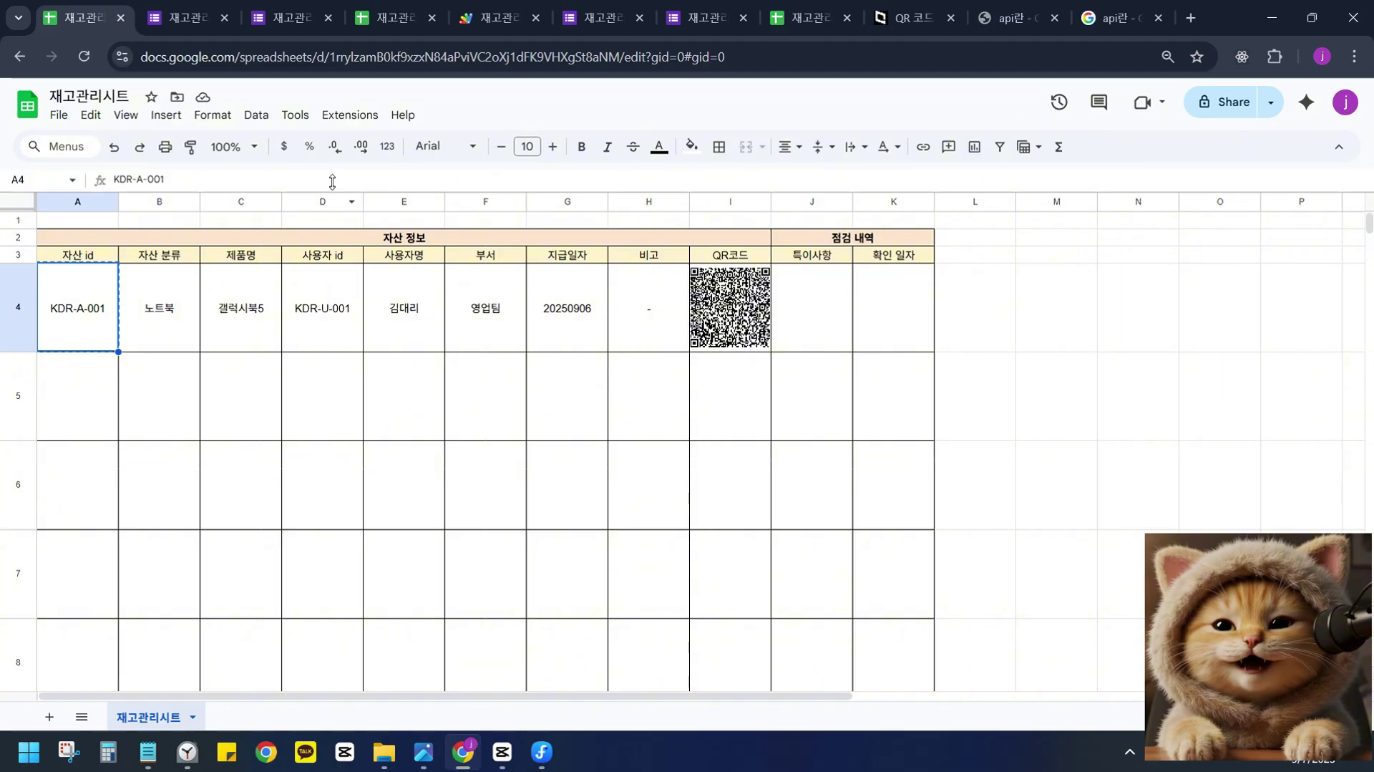
pyautogui.click(140, 312)
pyautogui.hotkey('ctrl', 'Tab')
pyautogui.scroll(-5, 519, 458)
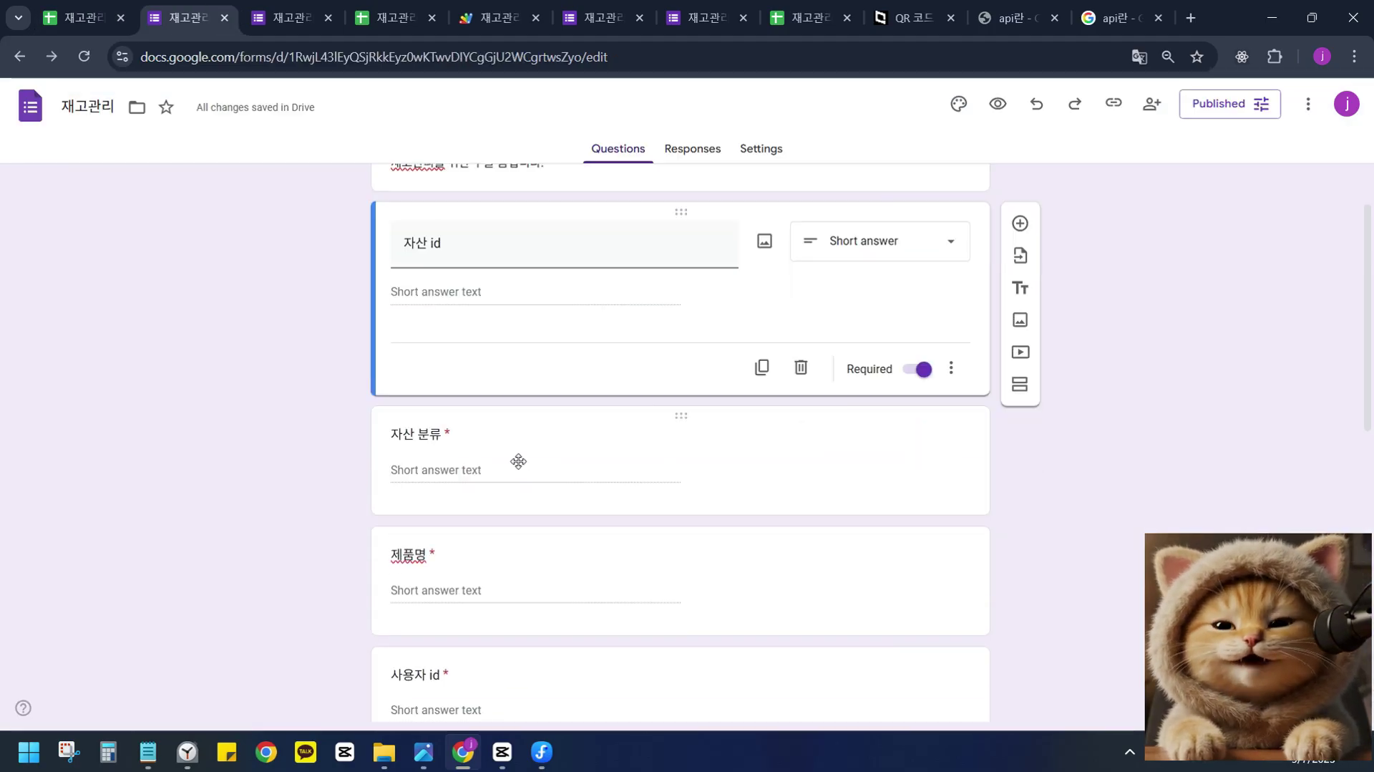
pyautogui.hotkey('ctrl', 'Tab')
pyautogui.click(505, 432)
# Copy 갤럭시북5 from cell C4 of the spreadsheet into the pre-fill form's 제품명 answer.
pyautogui.hotkey('ctrl', '1')
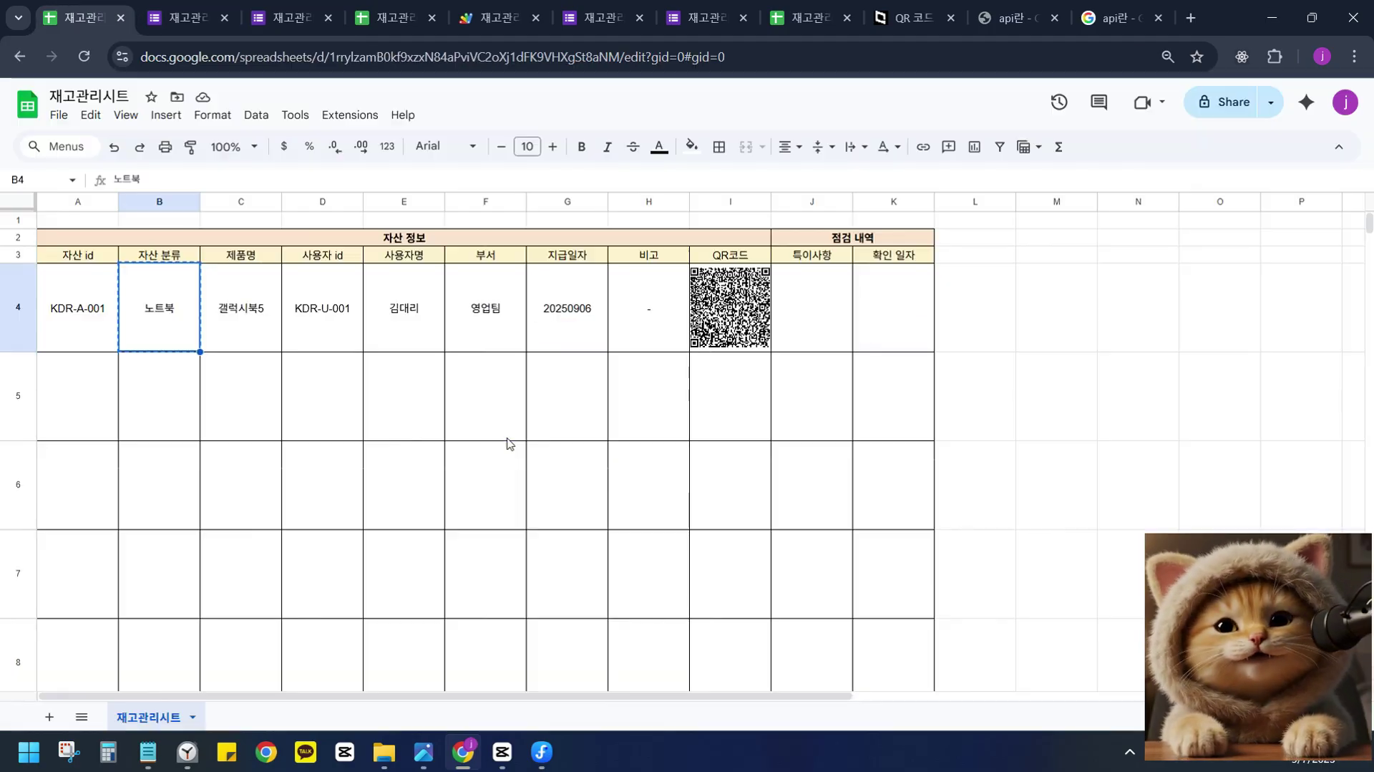
pyautogui.hotkey('ctrl', 'c')
pyautogui.click(278, 279)
pyautogui.hotkey('ctrl', '3')
pyautogui.hotkey('ctrl', 'v')
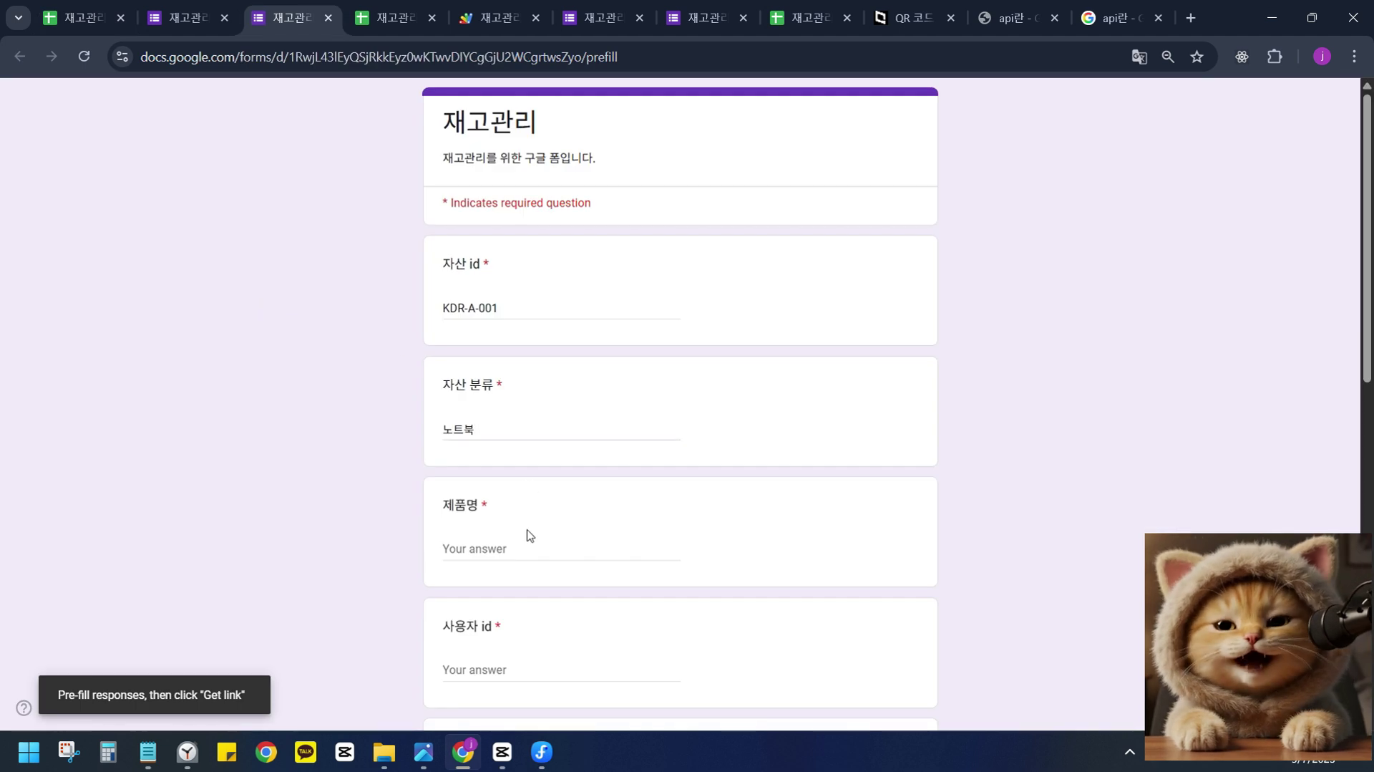
pyautogui.click(530, 549)
pyautogui.hotkey('ctrl', 'v')
# Copy the user ID from cell D4 of the spreadsheet into the pre-fill form's 사용자 id answer.
pyautogui.hotkey('ctrl', '1')
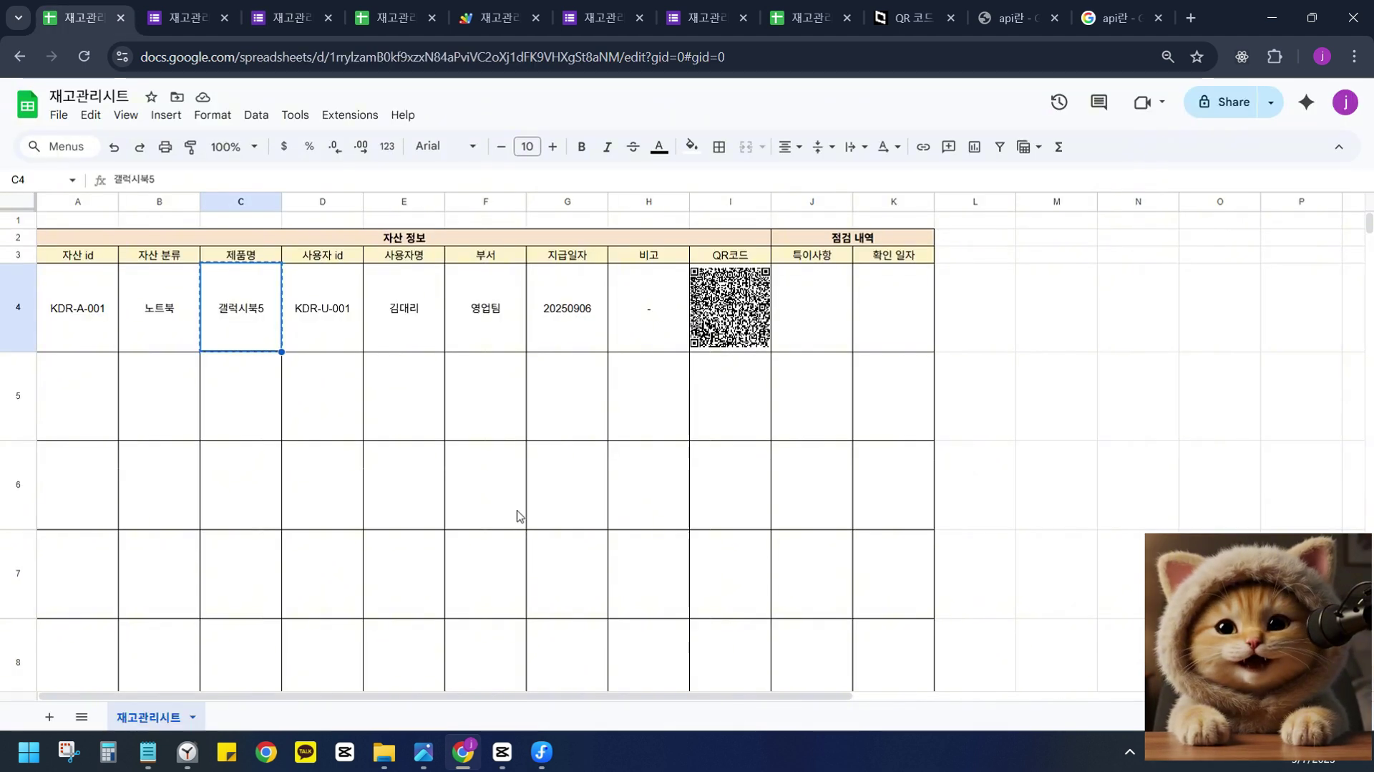
pyautogui.click(308, 317)
pyautogui.hotkey('ctrl', 'c')
pyautogui.hotkey('ctrl', '3')
pyautogui.scroll(-2, 512, 507)
pyautogui.click(515, 496)
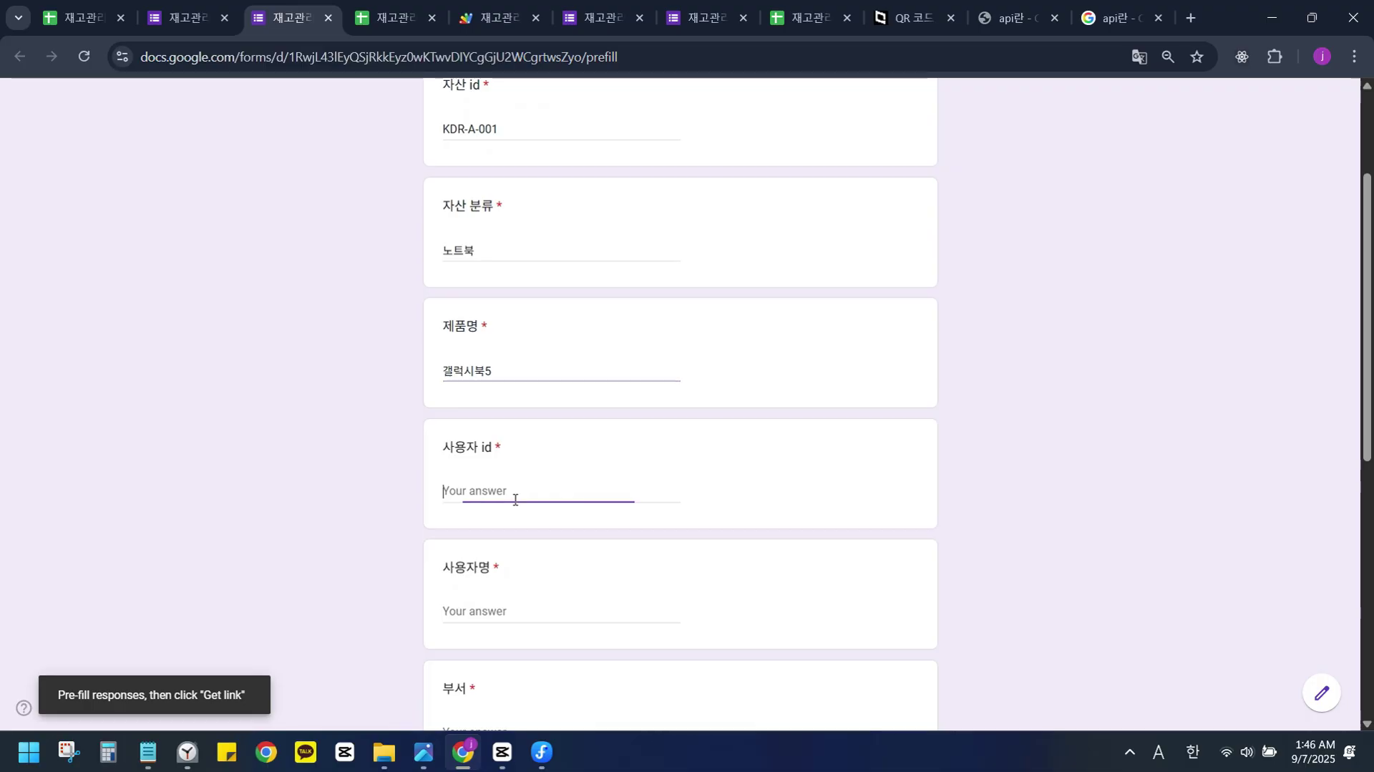
pyautogui.hotkey('ctrl', 'v')
# Copy the user's name from cell E4 of the spreadsheet into the pre-fill form's 사용자명 answer.
pyautogui.hotkey('ctrl', '1')
pyautogui.click(384, 319)
pyautogui.hotkey('ctrl', 'c')
pyautogui.hotkey('ctrl', '3')
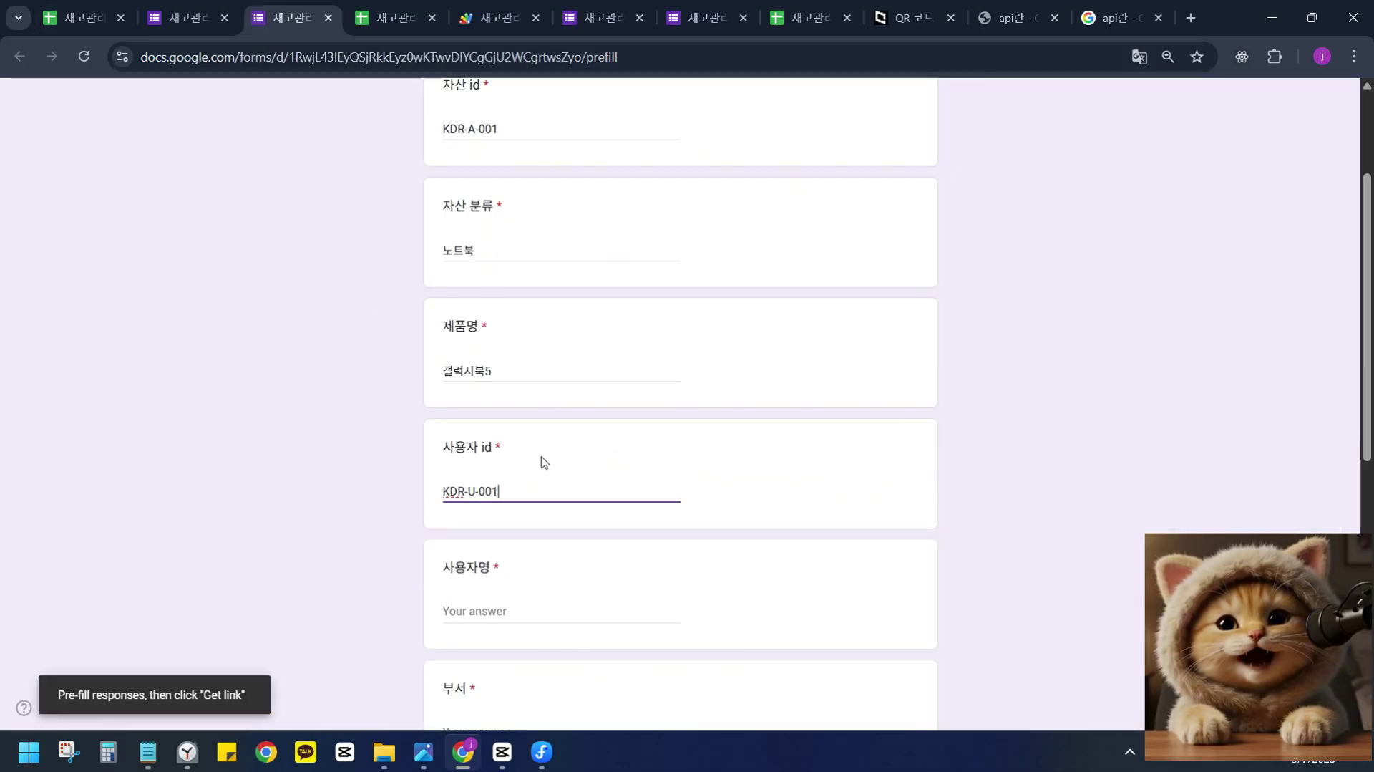
pyautogui.scroll(-1, 538, 465)
pyautogui.click(533, 514)
pyautogui.hotkey('ctrl', 'v')
# Copy 영업팀 from cell F4 of the spreadsheet into the pre-fill form's 부서 answer.
pyautogui.hotkey('ctrl', '1')
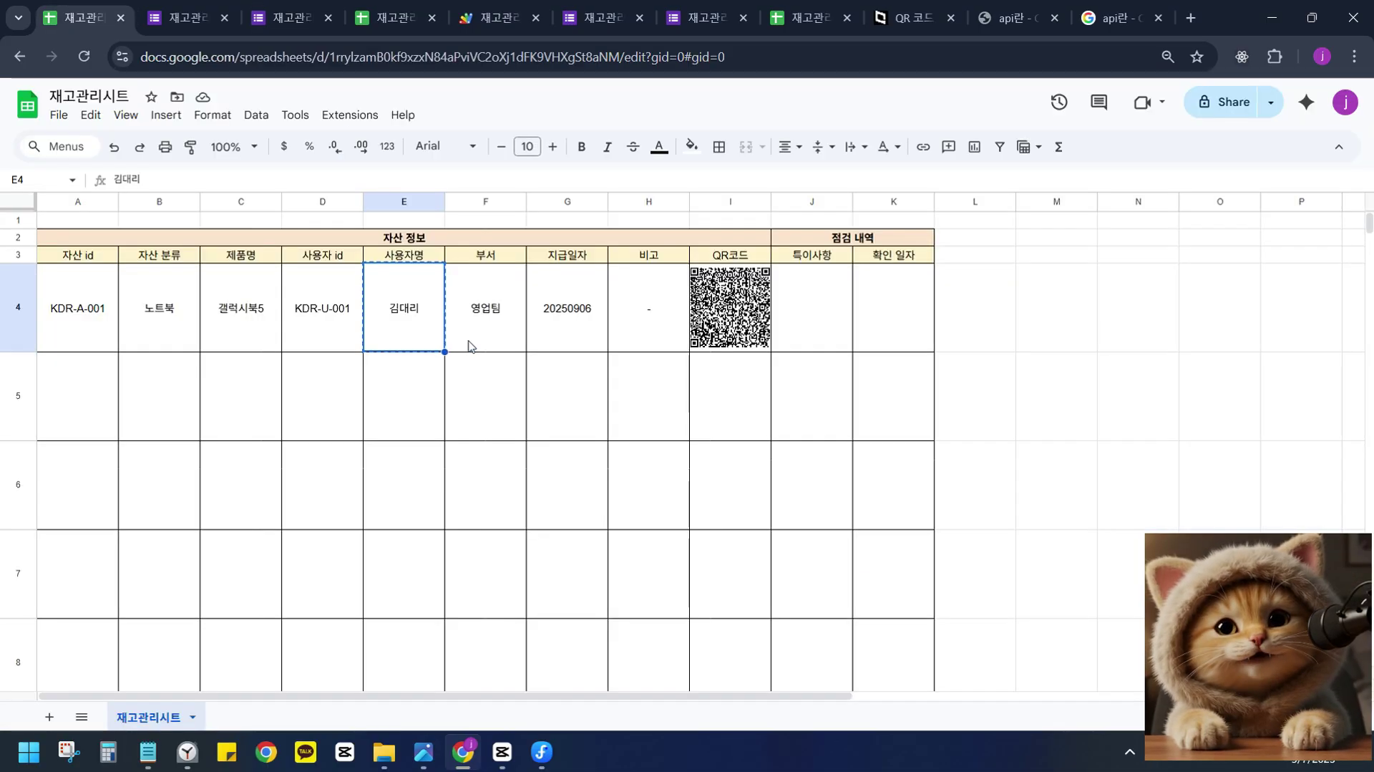
pyautogui.click(466, 343)
pyautogui.hotkey('ctrl', 'c')
pyautogui.hotkey('ctrl', '3')
pyautogui.scroll(-1, 513, 439)
pyautogui.click(513, 536)
pyautogui.hotkey('ctrl', 'v')
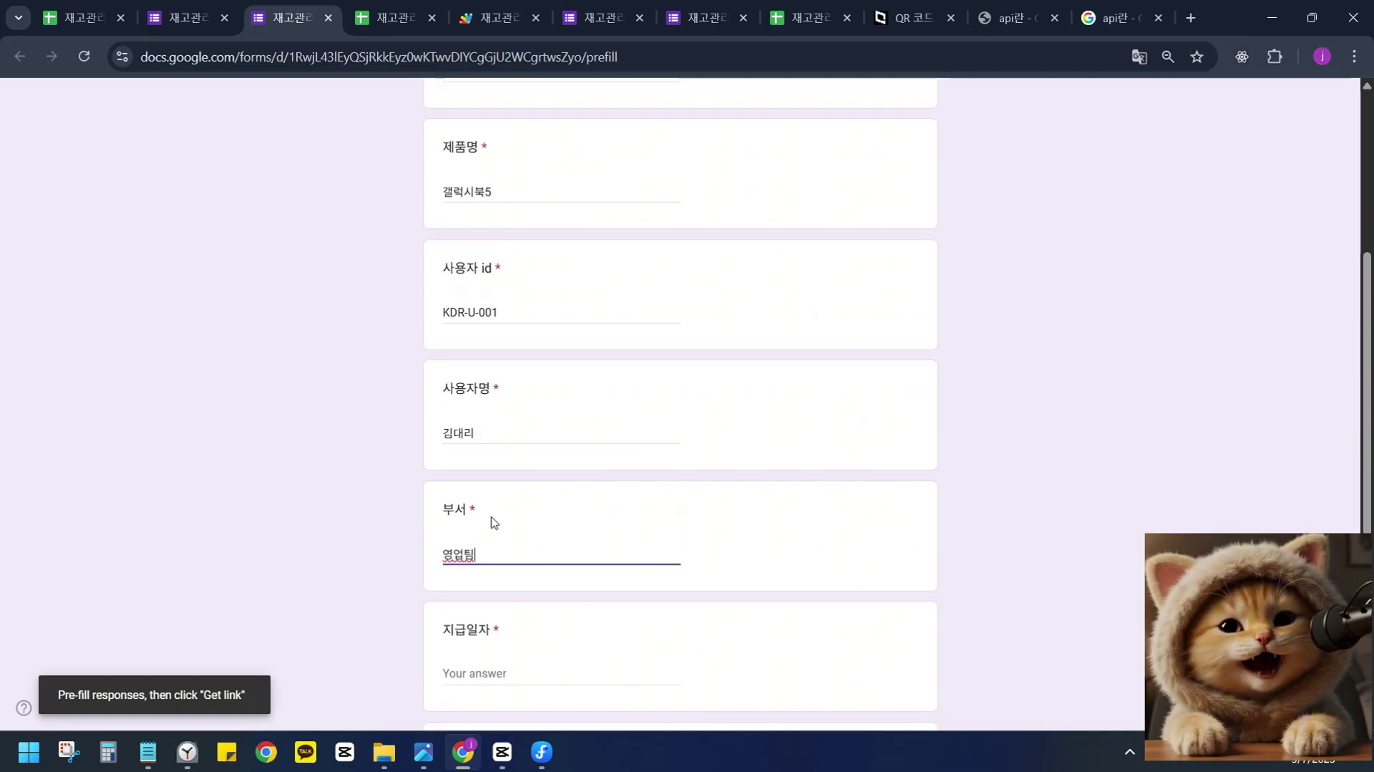
# Copy the date 20250906 from cell G4 of the spreadsheet into the pre-fill form's 지급일자 answer.
pyautogui.hotkey('ctrl', '1')
pyautogui.click(540, 298)
pyautogui.hotkey('ctrl', 'c')
pyautogui.hotkey('ctrl', '3')
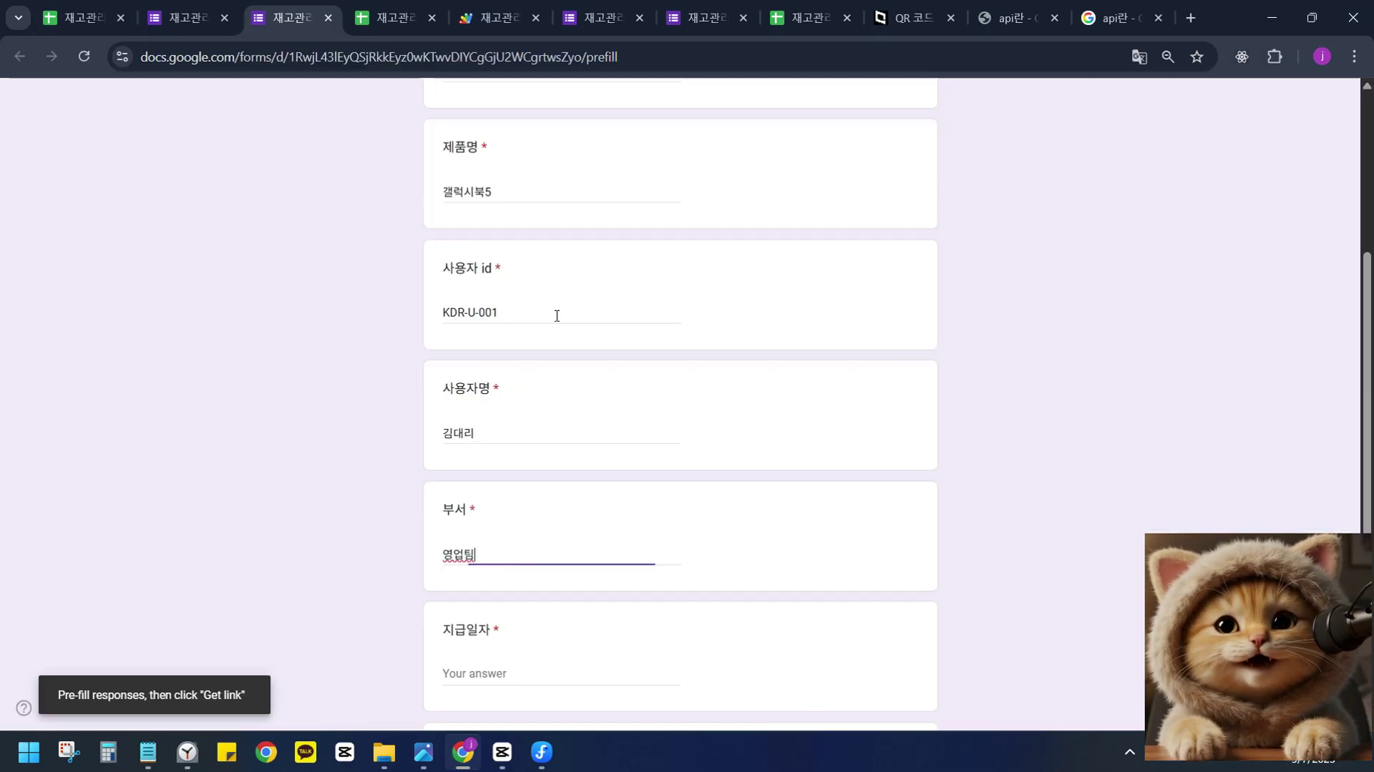
pyautogui.scroll(-2, 556, 312)
pyautogui.scroll(1, 556, 494)
pyautogui.click(540, 570)
pyautogui.hotkey('ctrl', 'v')
# Copy the "-" from cell H4 of the spreadsheet into the pre-fill form's 비고 answer, leaving 특이사항 blank.
pyautogui.scroll(-4, 491, 567)
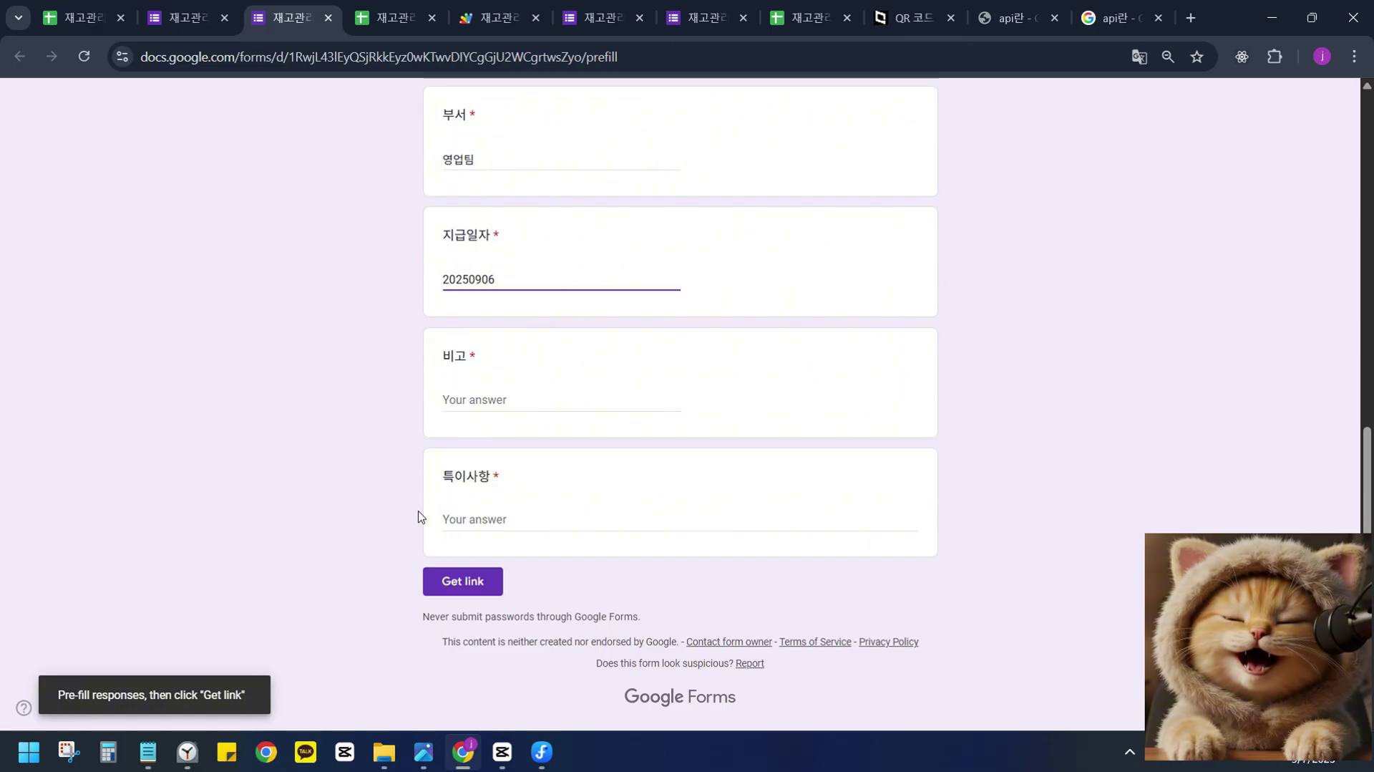
pyautogui.hotkey('ctrl', '1')
pyautogui.click(617, 311)
pyautogui.hotkey('ctrl', 'c')
pyautogui.hotkey('ctrl', '3')
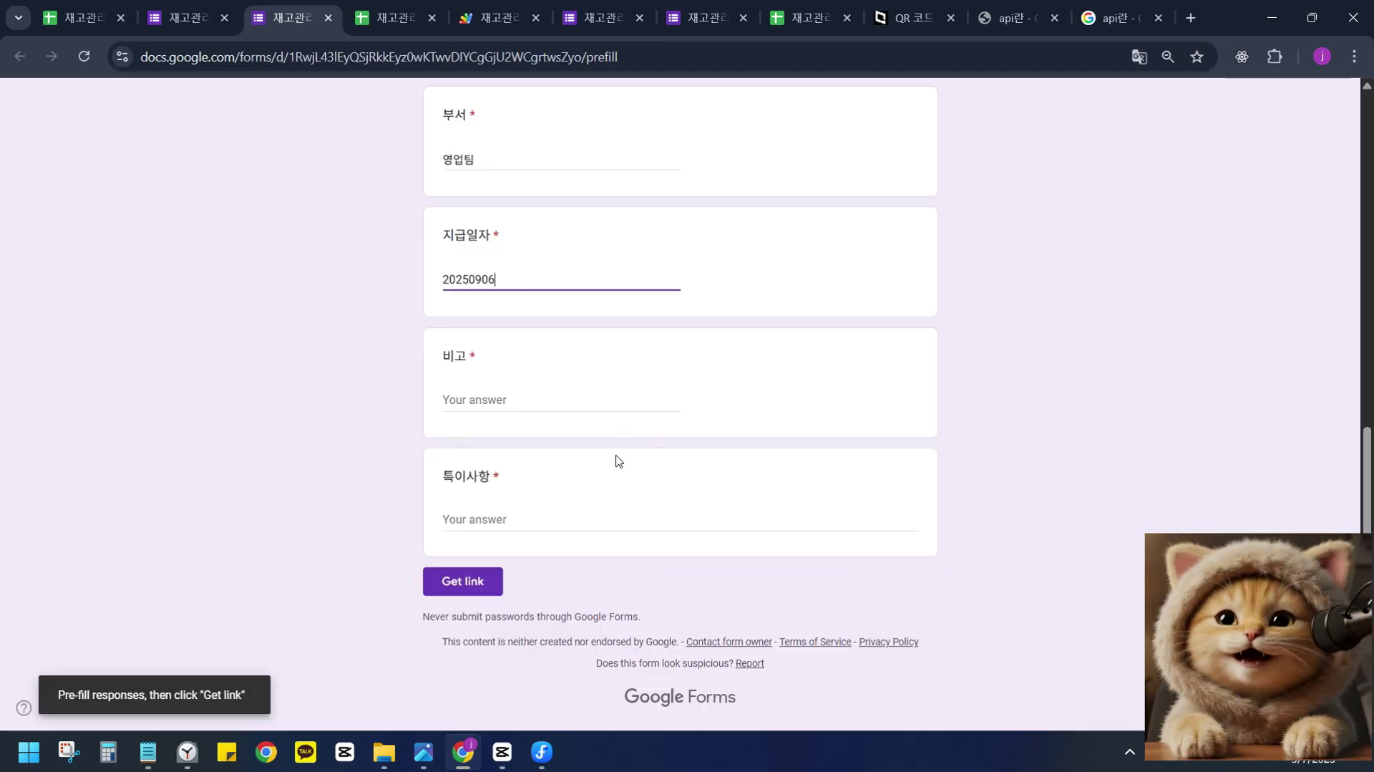
pyautogui.click(614, 401)
pyautogui.hotkey('ctrl', 'v')
pyautogui.click(570, 510)
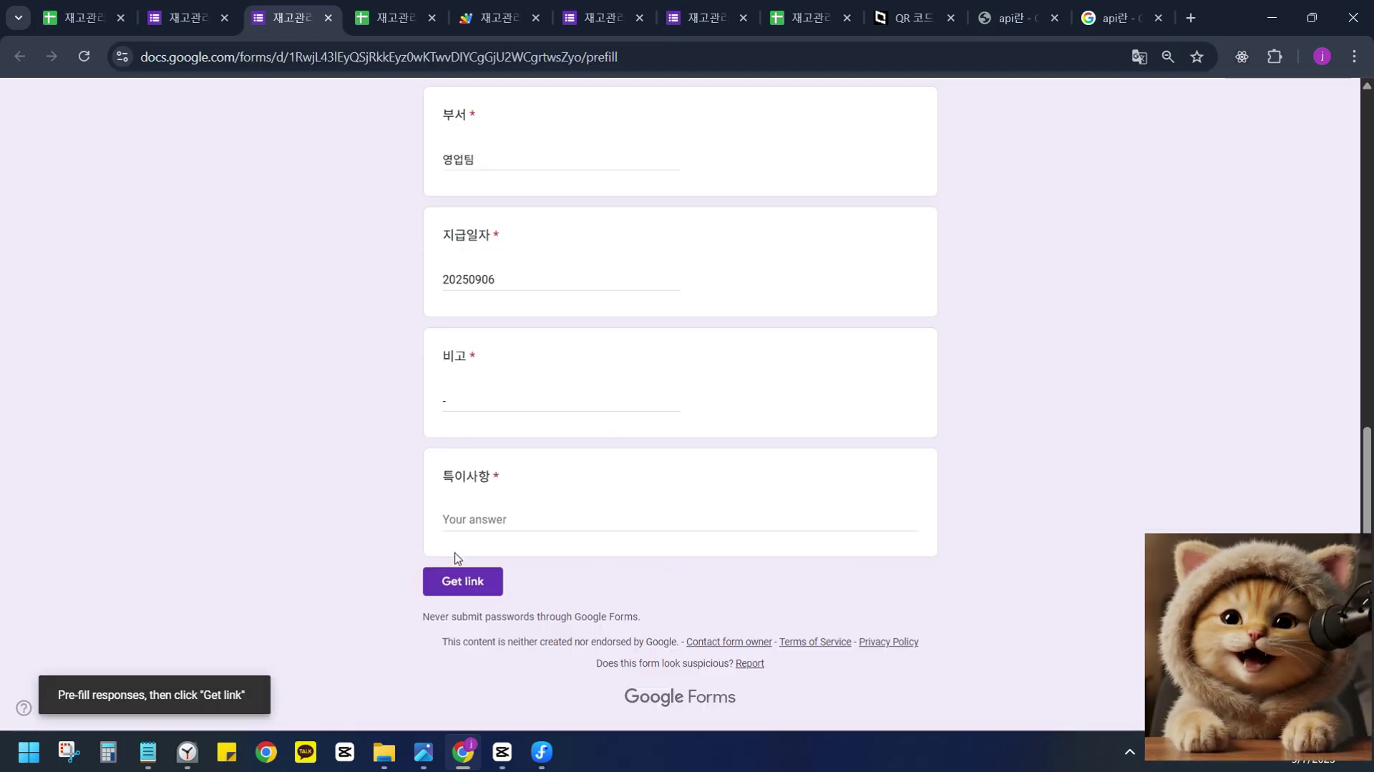
# Generate and copy the link with the pre-filled responses, and return to the 재고관리시트 spreadsheet.
pyautogui.click(454, 583)
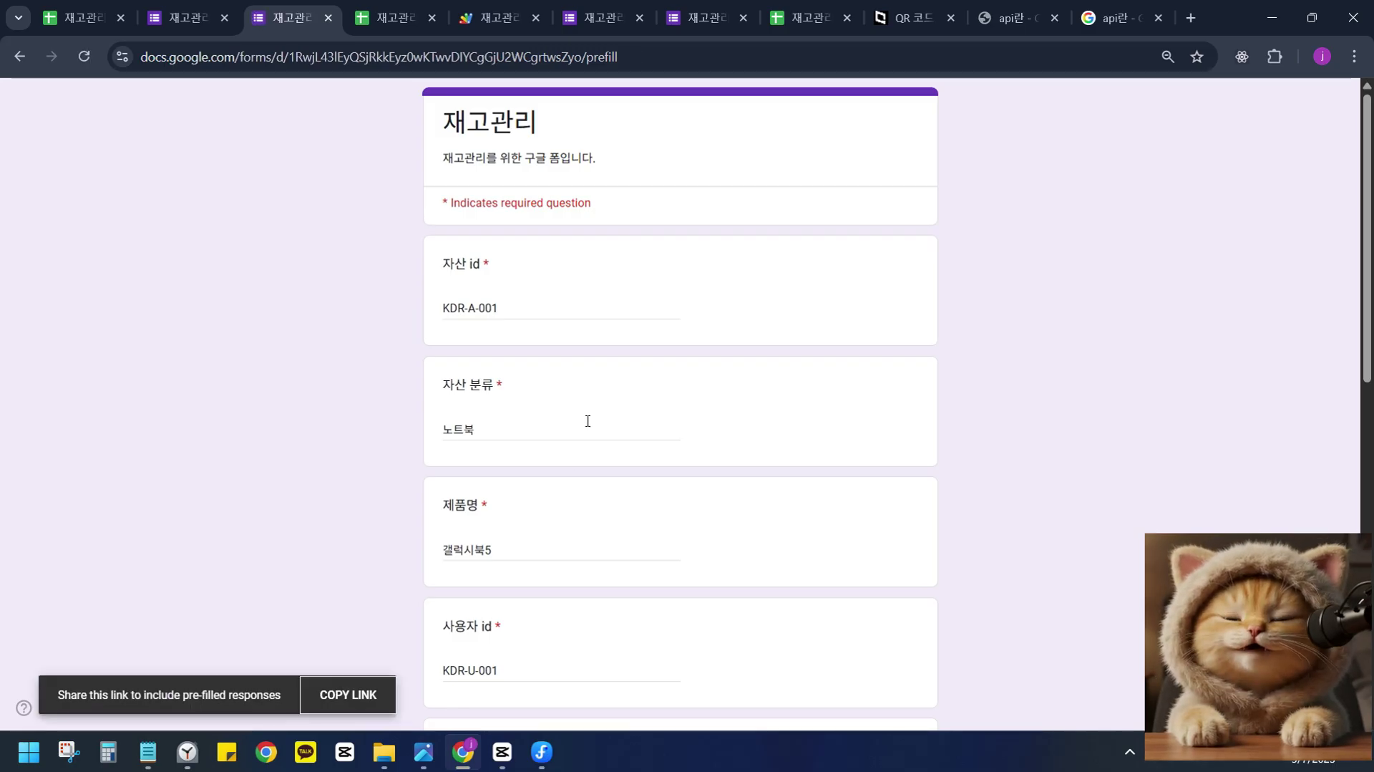
pyautogui.scroll(-10, 588, 420)
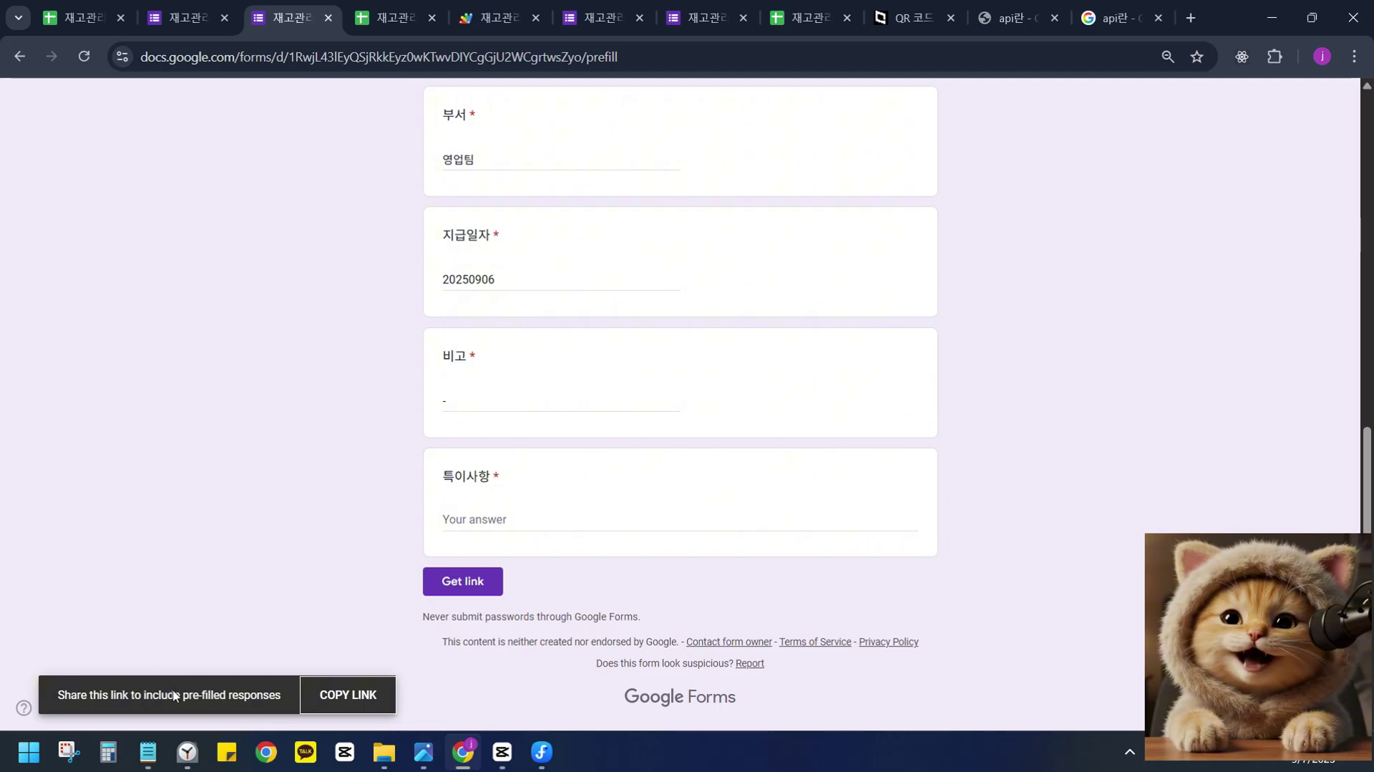
pyautogui.click(348, 695)
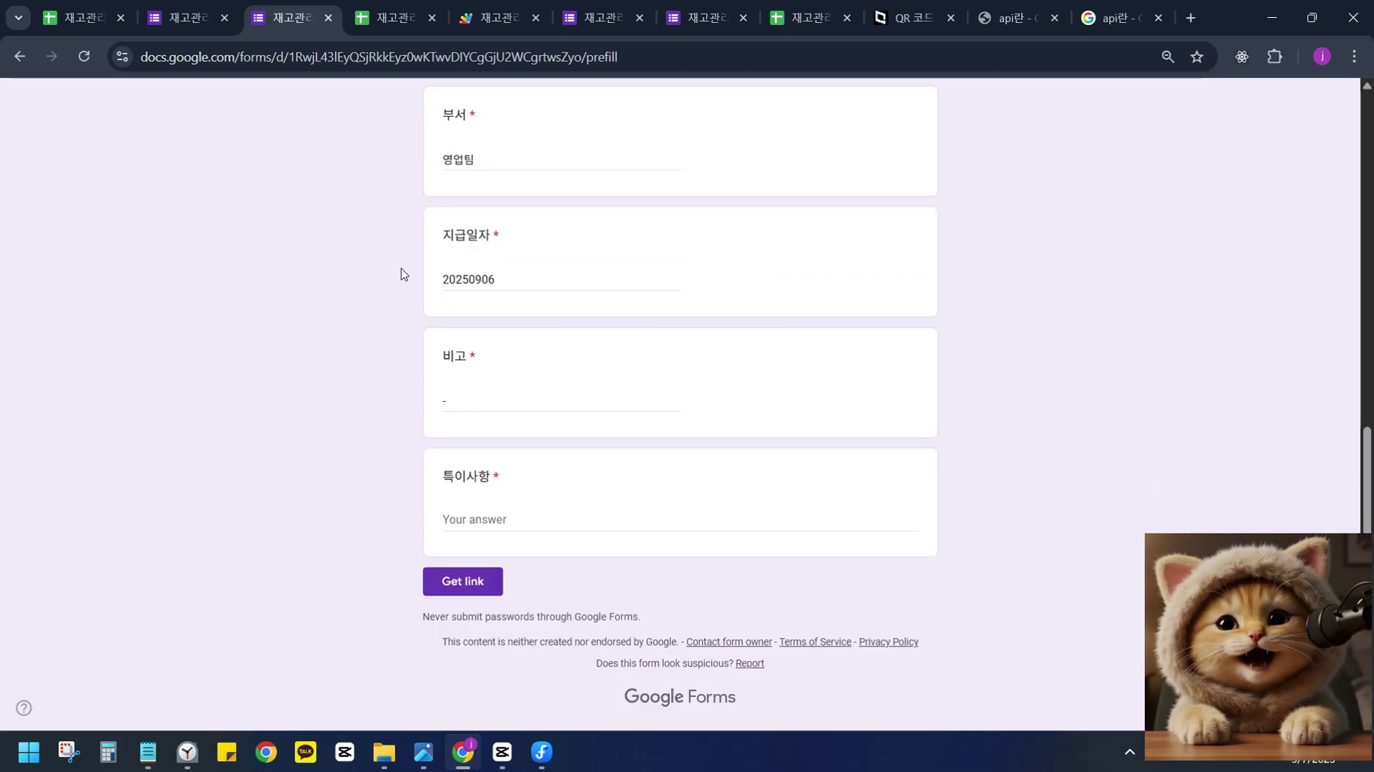
pyautogui.click(98, 19)
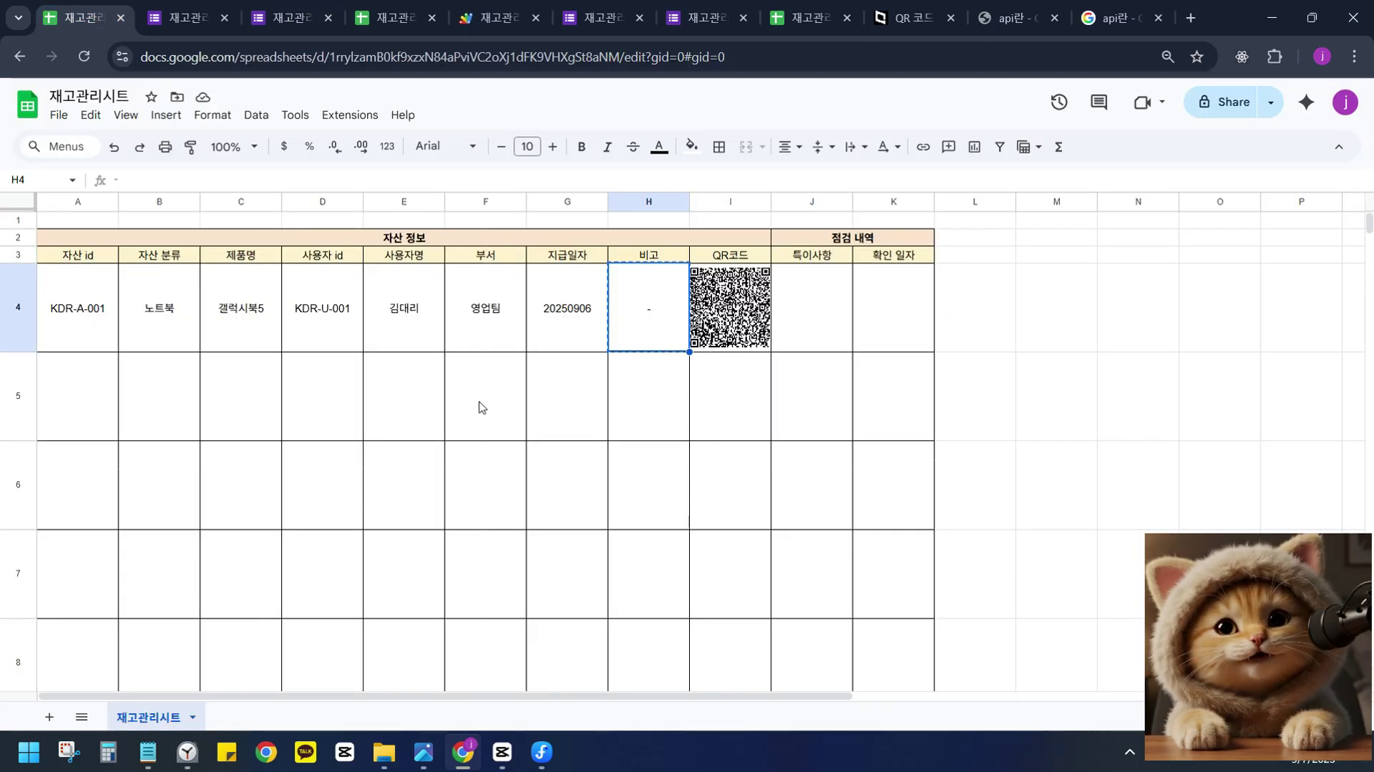
# Switch to the Notepad window holding the QR code formula notes and the existing form link.
pyautogui.moveTo(147, 752)
pyautogui.click(247, 648)
pyautogui.moveTo(929, 527); pyautogui.dragTo(1, 64)
pyautogui.hotkey('ctrl', 'v')
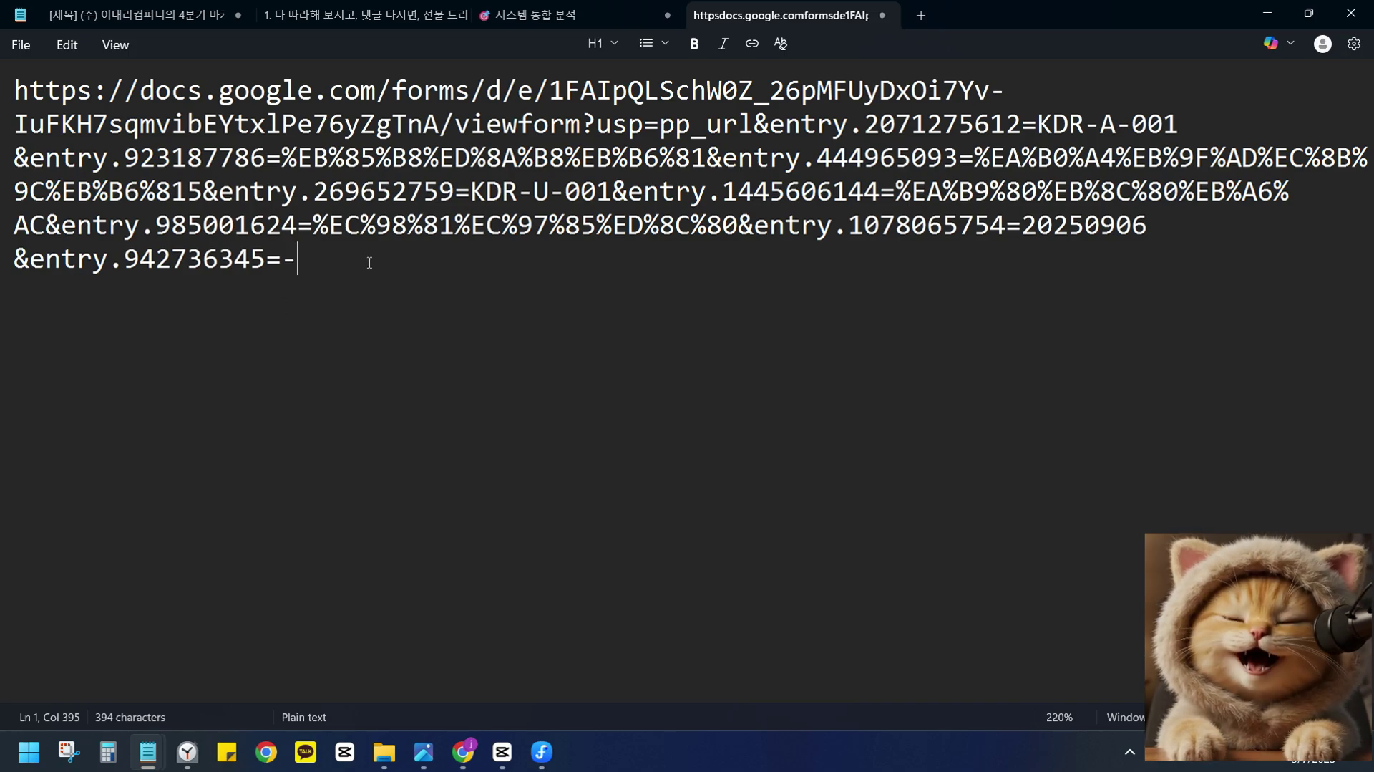
pyautogui.hotkey('ctrl', 'z')
pyautogui.hotkey('ctrl', 'z')
# Paste the copied pre-filled form link below the existing link in the notes, separated by blank lines.
pyautogui.click(371, 285)
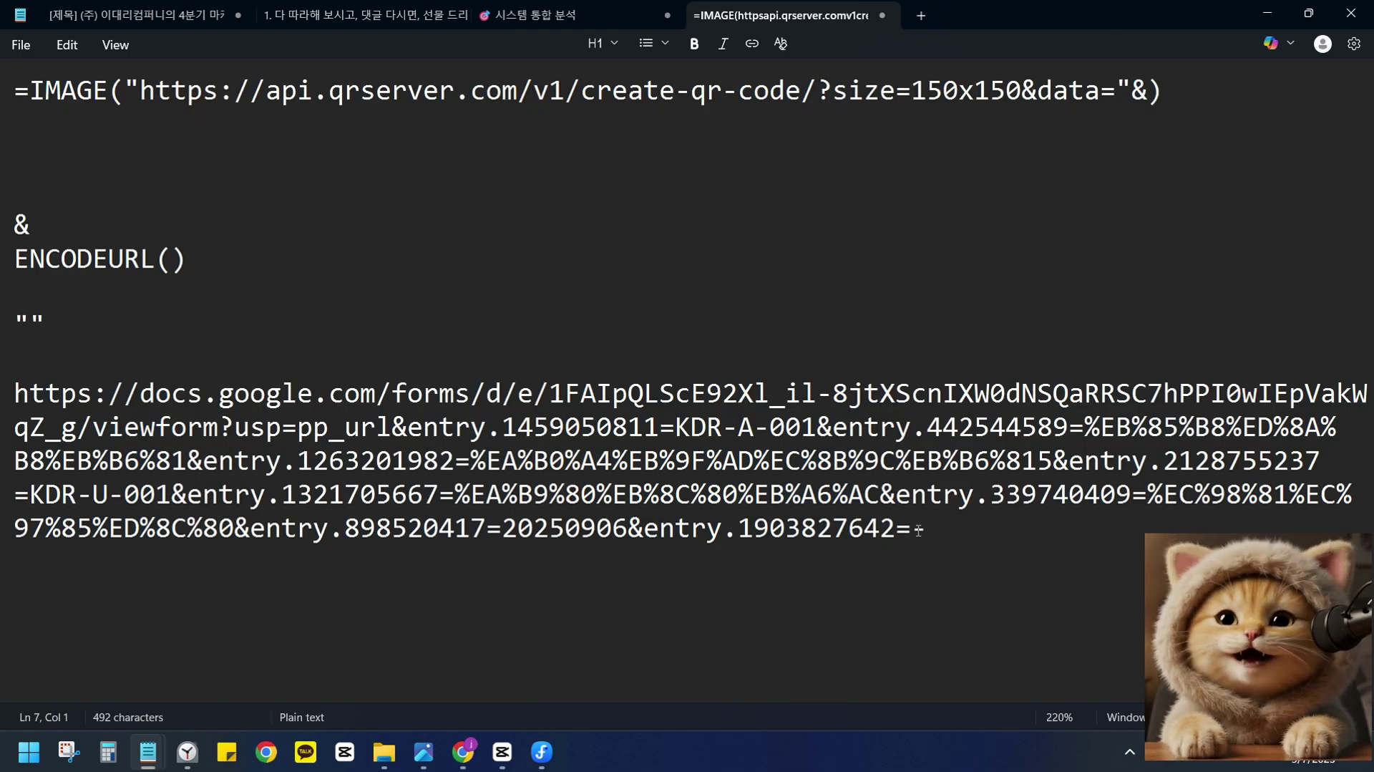
pyautogui.moveTo(919, 530); pyautogui.dragTo(4, 380)
pyautogui.click(1002, 526)
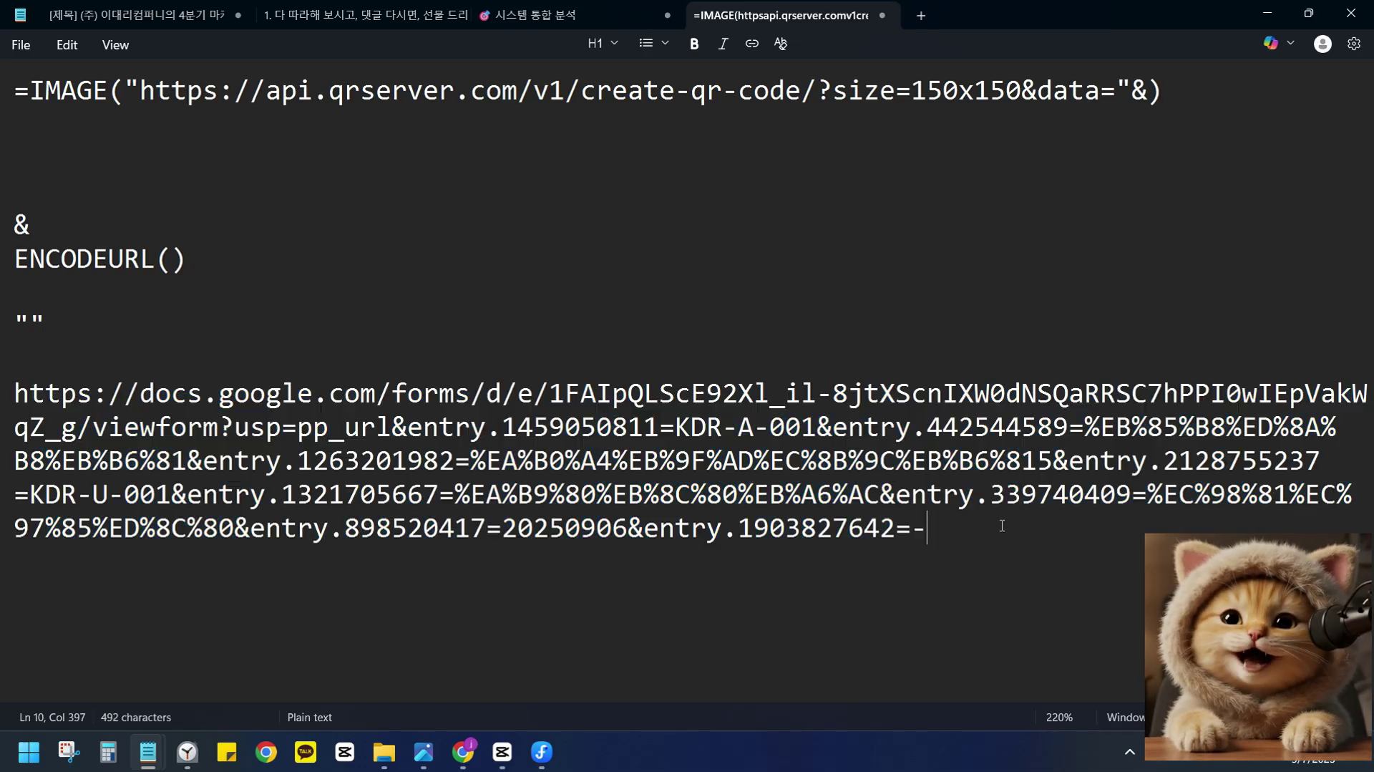
pyautogui.press('Return')
pyautogui.press('Return')
pyautogui.press('Return')
pyautogui.hotkey('ctrl', 'v')
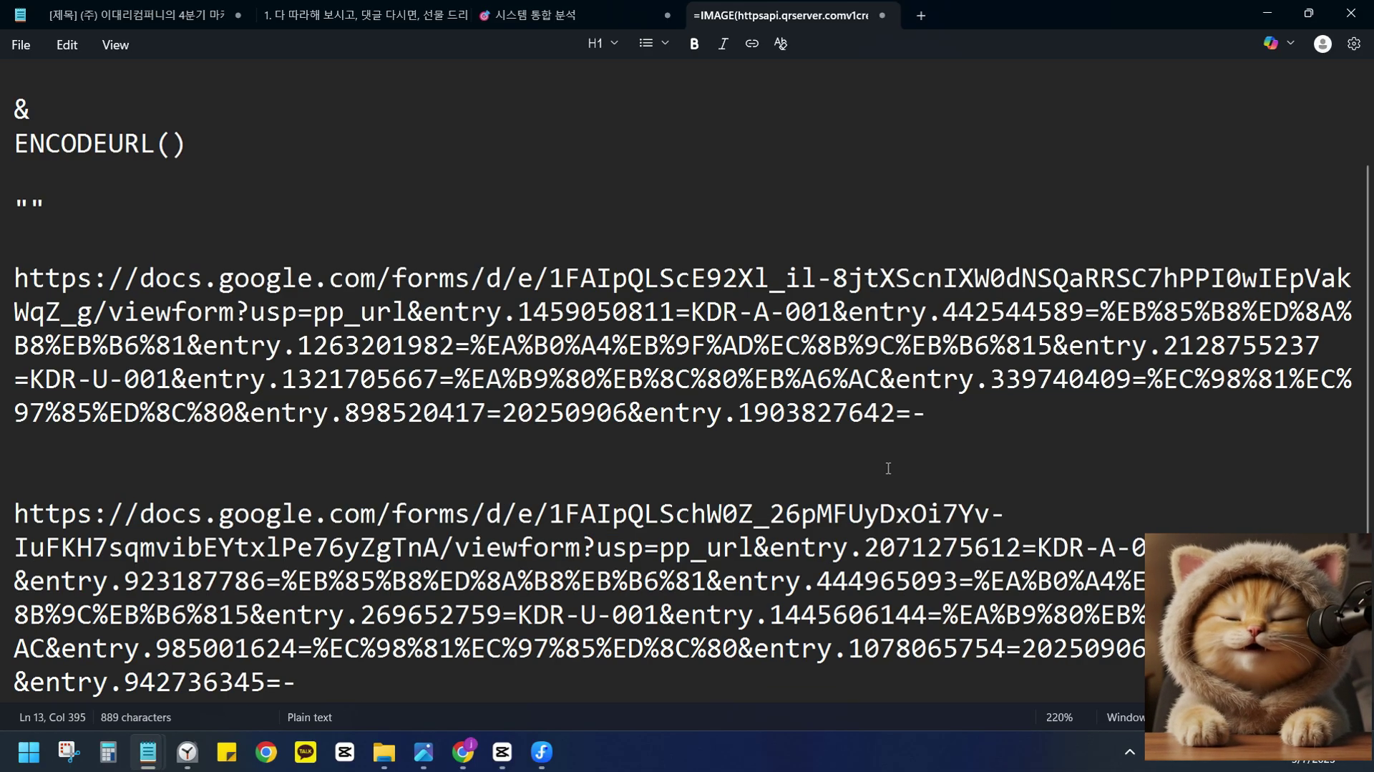
# Split the first form link after usp=pp_url, leaving a blank line before its first &entry parameter.
pyautogui.moveTo(14, 282); pyautogui.dragTo(407, 324)
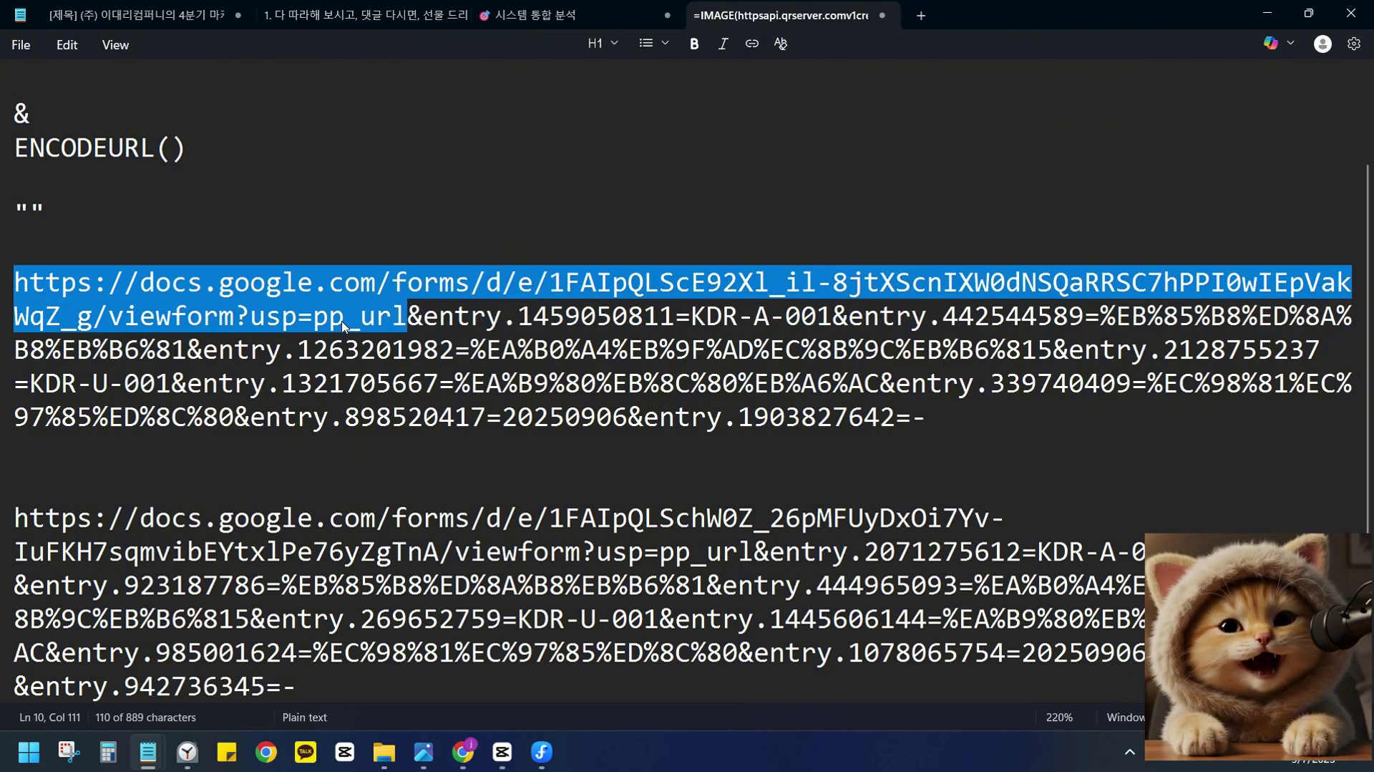
pyautogui.click(410, 319)
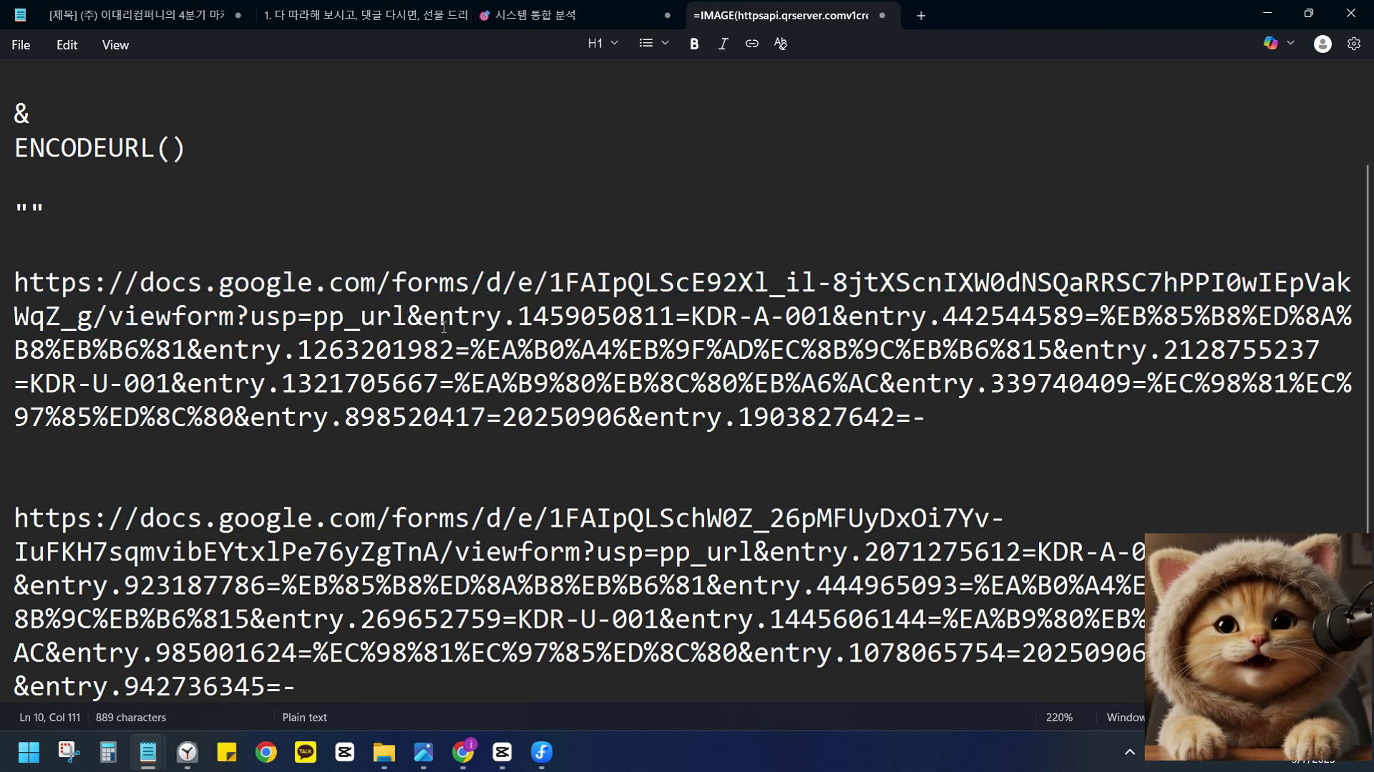
pyautogui.press('Return')
pyautogui.scroll(-1, 934, 553)
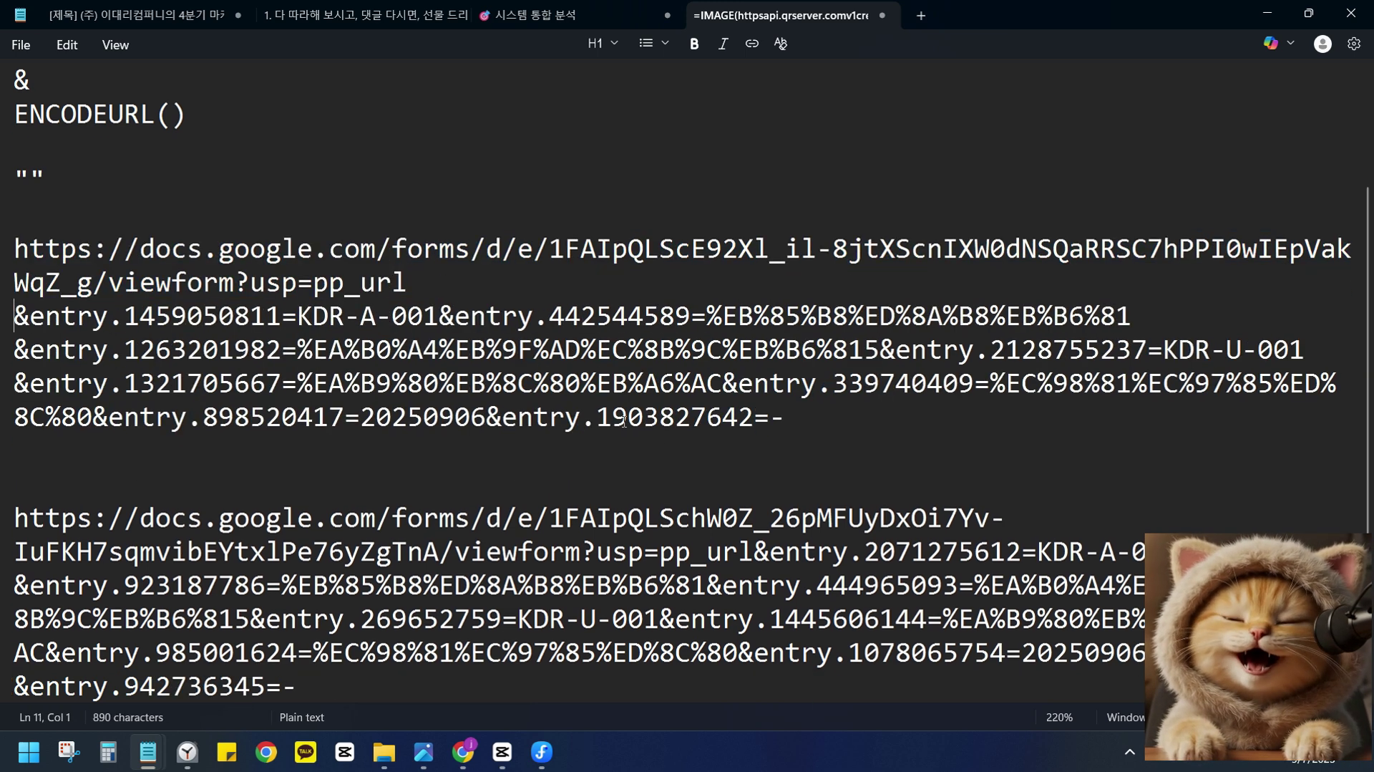
pyautogui.press('Return')
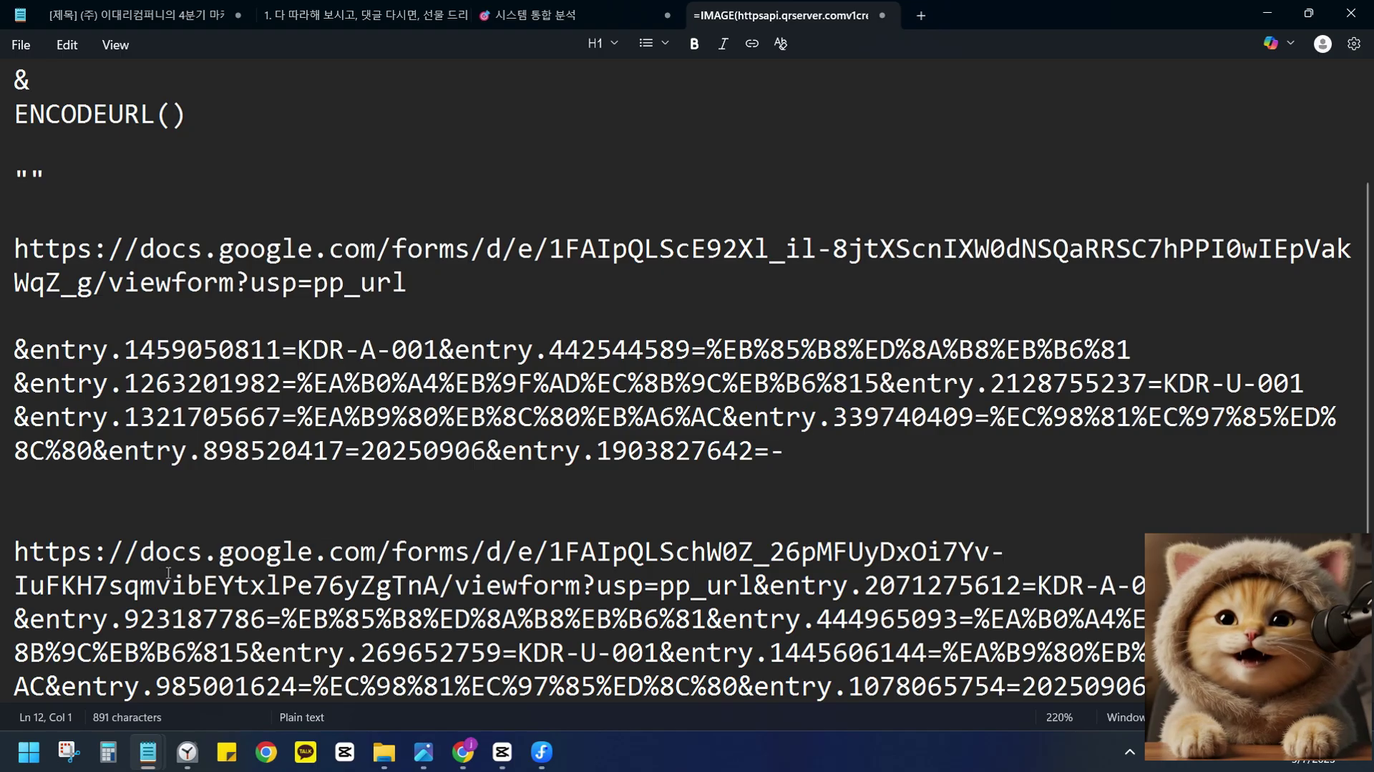
# Split the newly pasted form link after usp=pp_url, leaving a blank line before its first &entry parameter.
pyautogui.scroll(-1, 169, 573)
pyautogui.moveTo(612, 559); pyautogui.dragTo(755, 562)
pyautogui.click(756, 562)
pyautogui.press('Return')
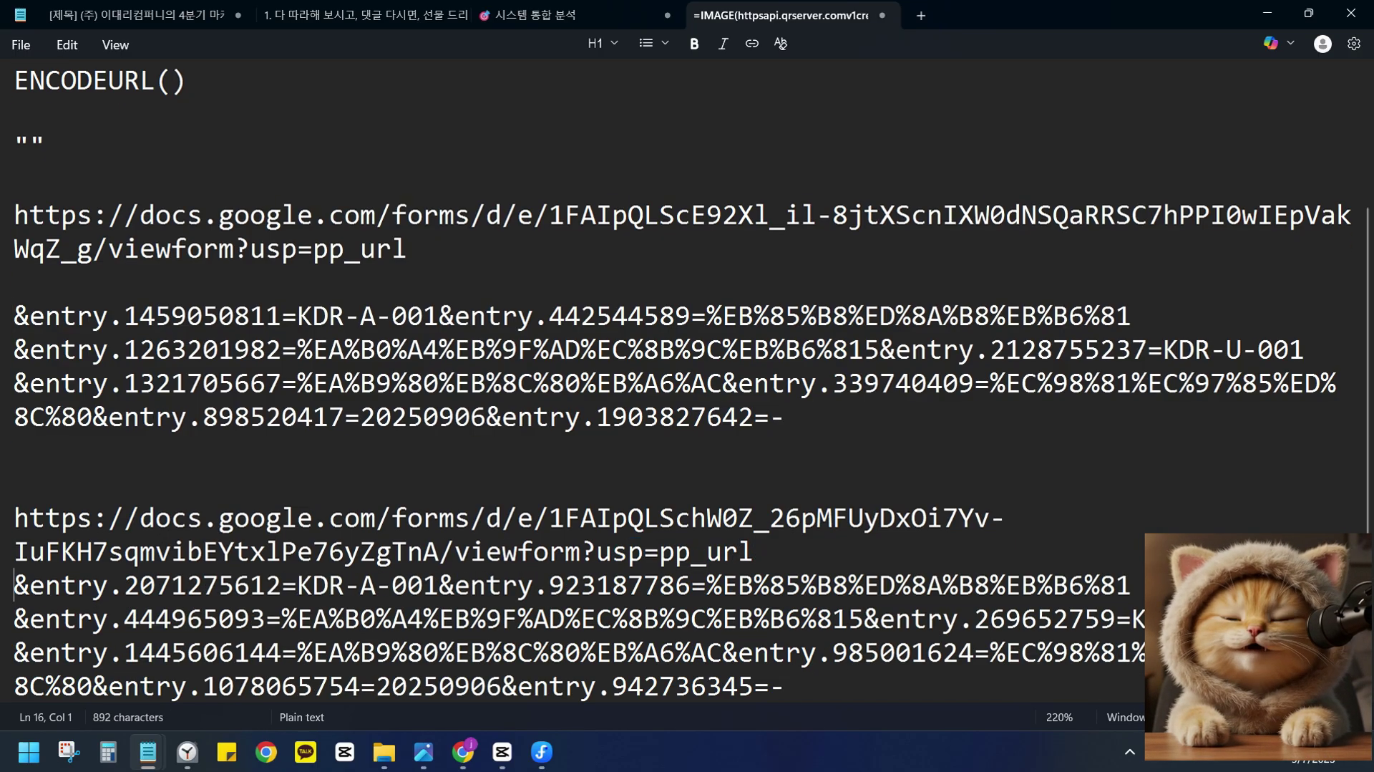
pyautogui.press('Return')
pyautogui.scroll(-1, 362, 344)
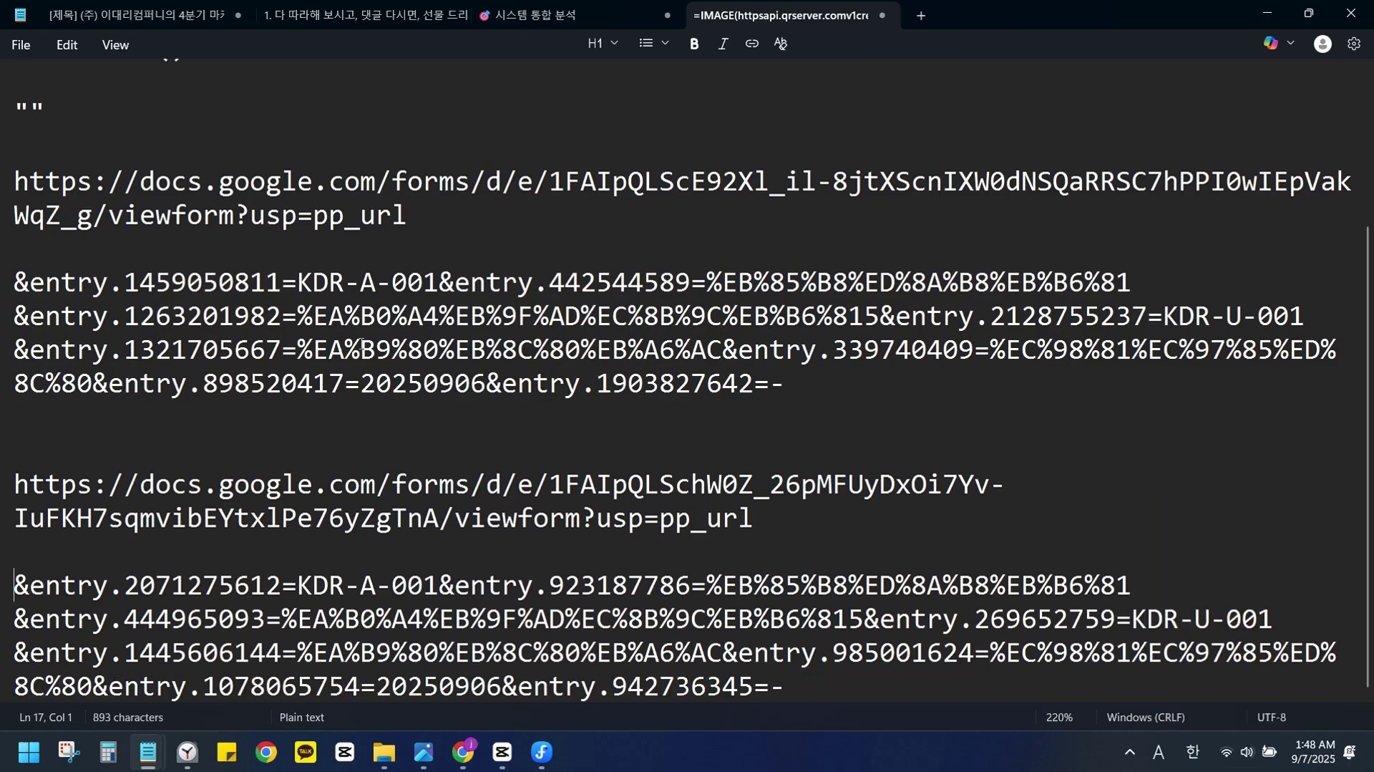
# Examine the run of entry parameters in the first form link.
pyautogui.moveTo(15, 283); pyautogui.dragTo(1040, 281)
pyautogui.moveTo(1045, 345); pyautogui.dragTo(594, 400)
pyautogui.click(375, 387)
pyautogui.moveTo(375, 387); pyautogui.dragTo(596, 391)
pyautogui.click(596, 392)
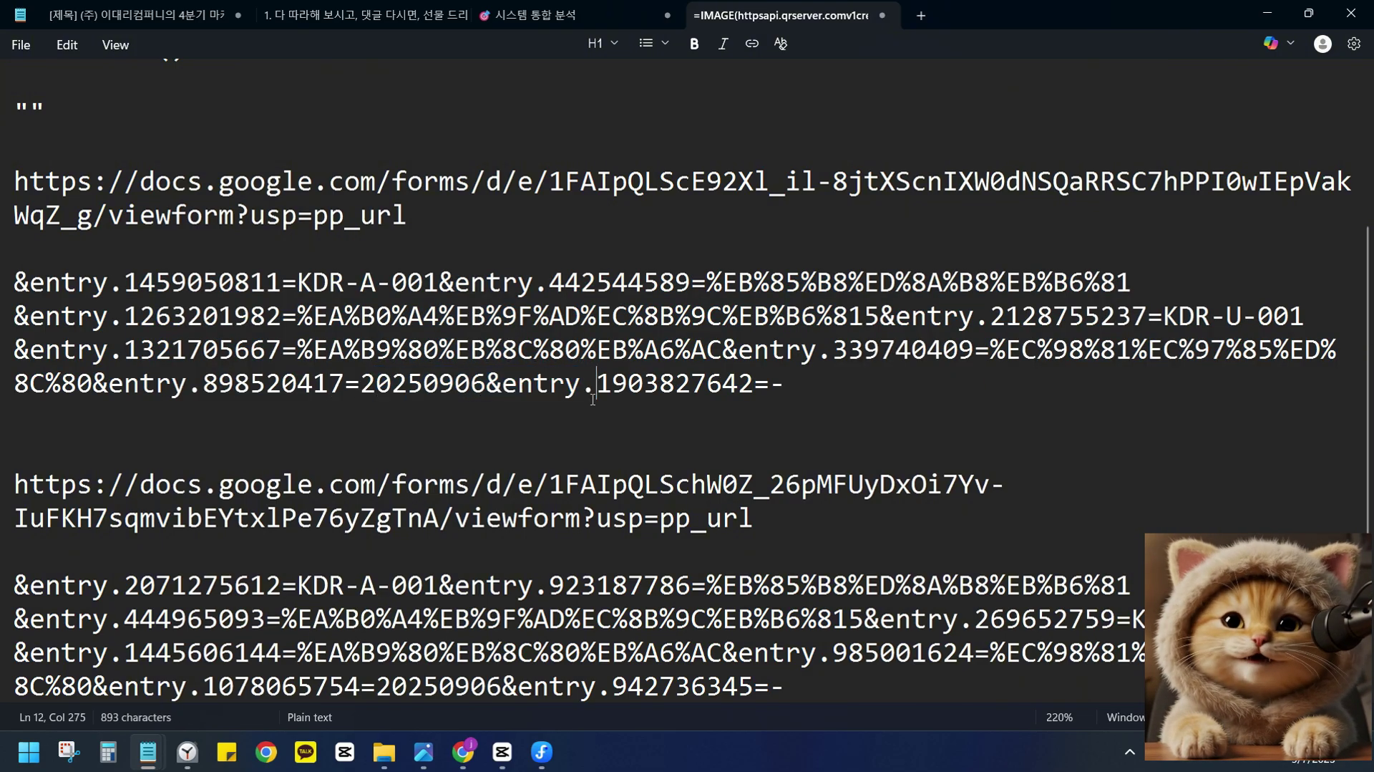
# Examine the first two entry parameters of the second form link, comparing their entry numbers and pre-filled values such as KDR-A-001.
pyautogui.click(71, 572)
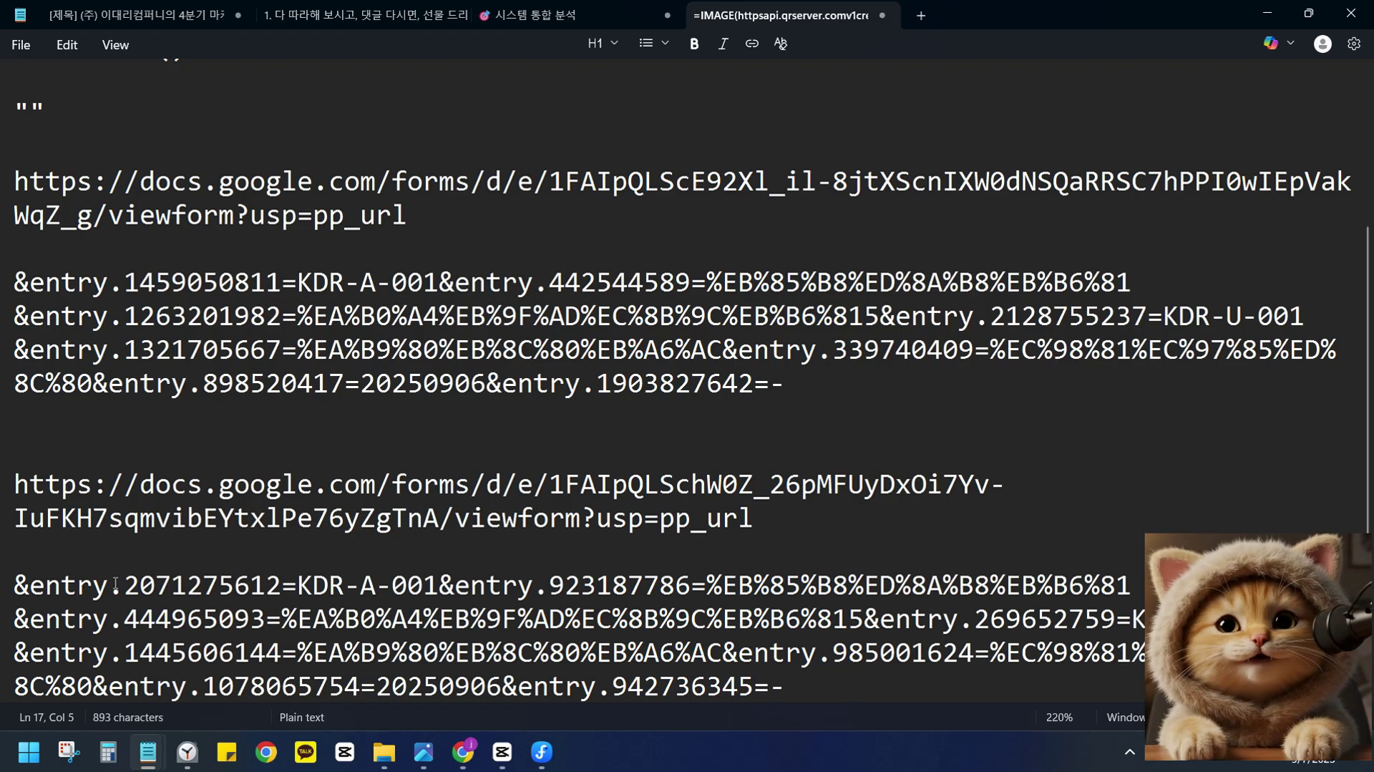
pyautogui.doubleClick(92, 584)
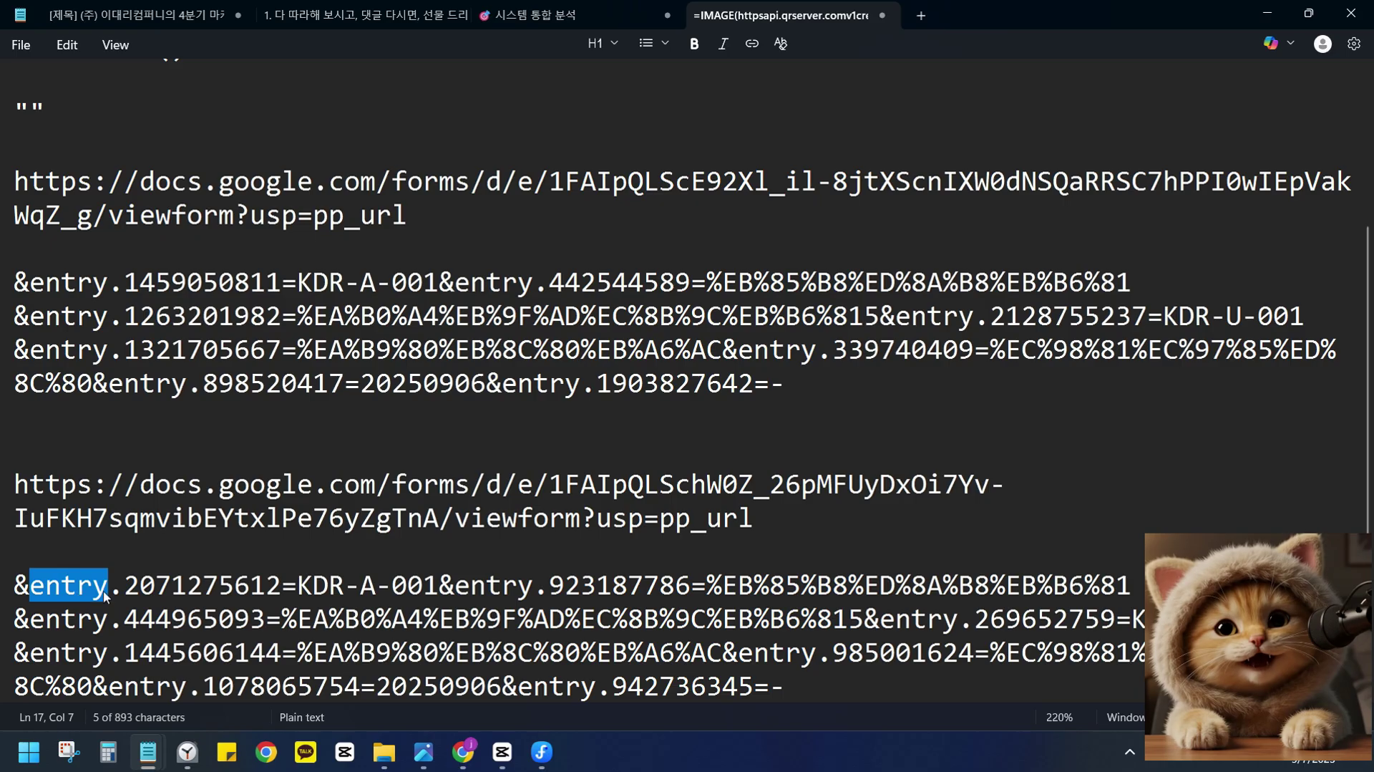
pyautogui.doubleClick(148, 590)
pyautogui.click(188, 586)
pyautogui.doubleClick(192, 587)
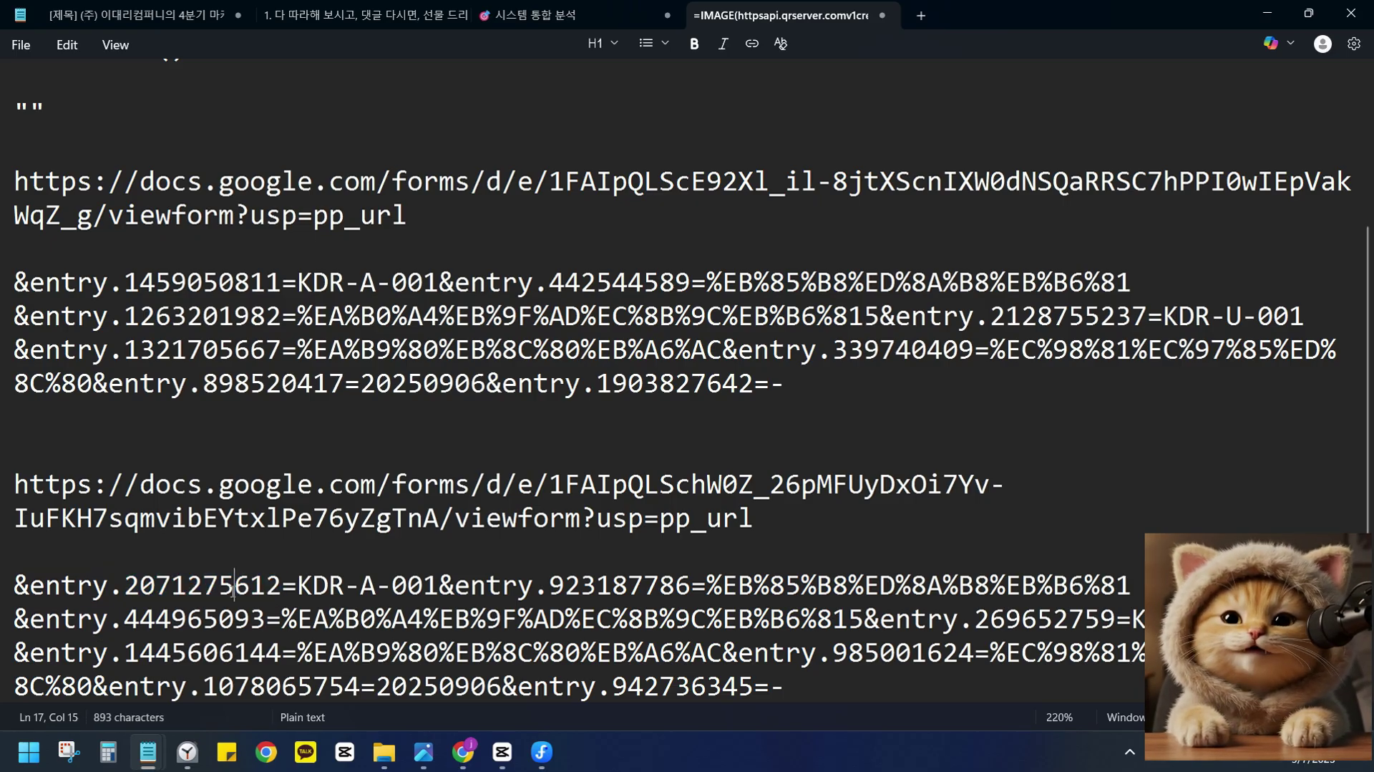
pyautogui.doubleClick(235, 591)
pyautogui.click(301, 585)
pyautogui.moveTo(302, 585); pyautogui.dragTo(438, 586)
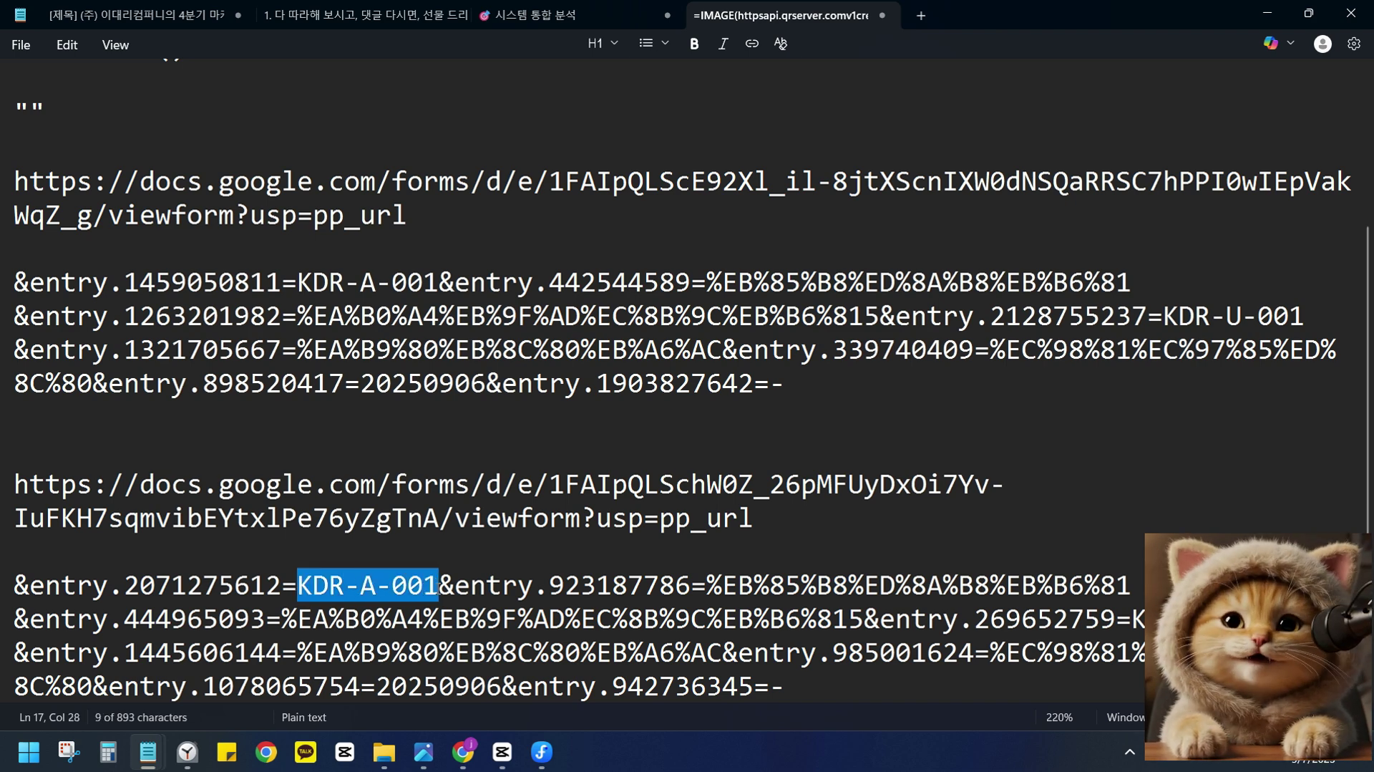
pyautogui.click(437, 587)
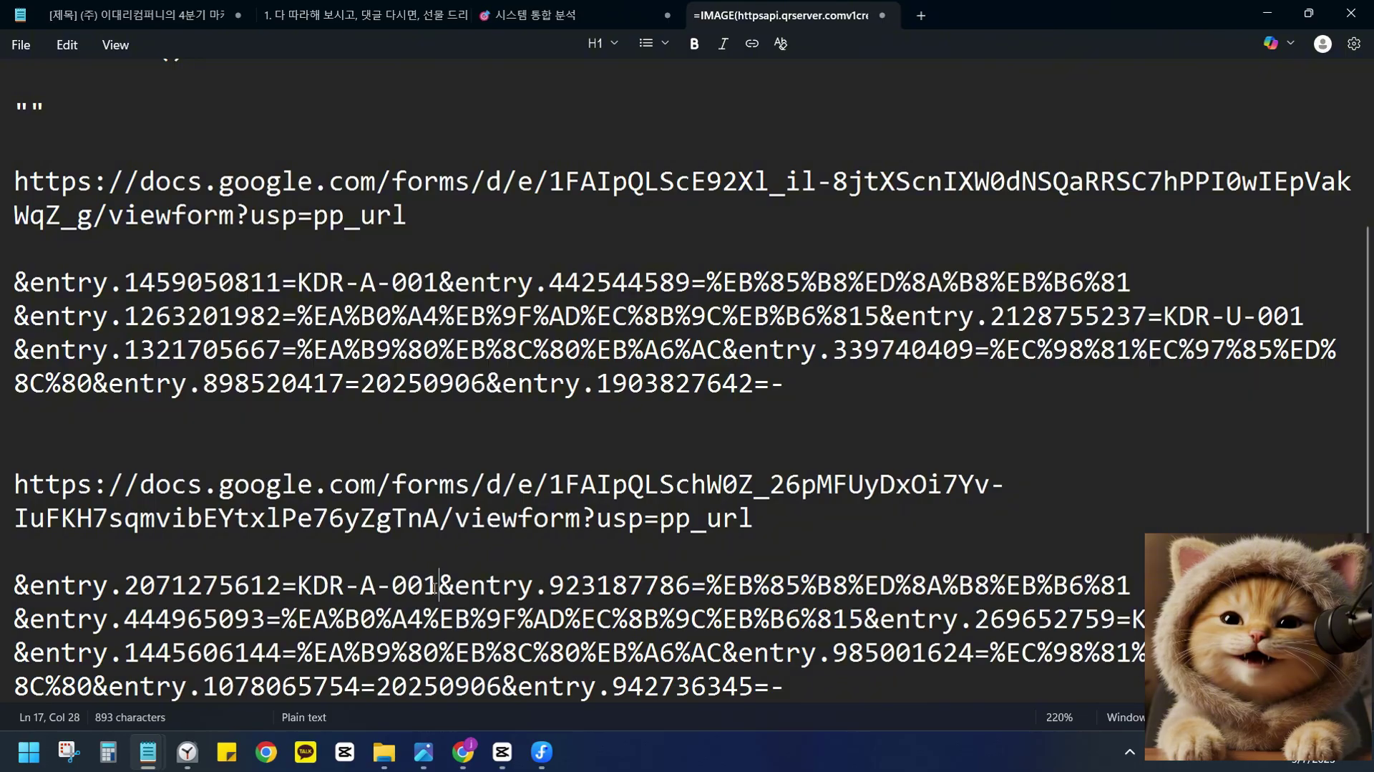
pyautogui.moveTo(435, 587); pyautogui.dragTo(299, 592)
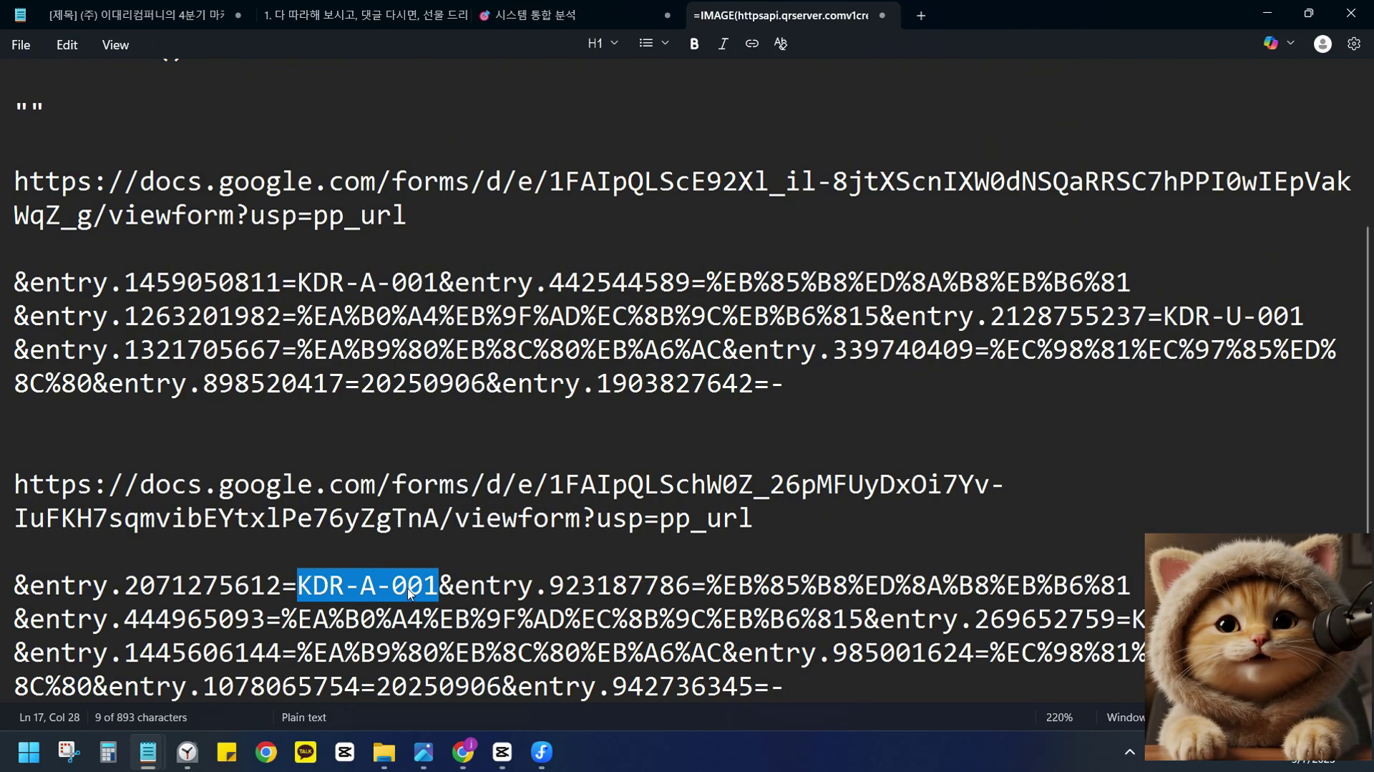
pyautogui.click(462, 589)
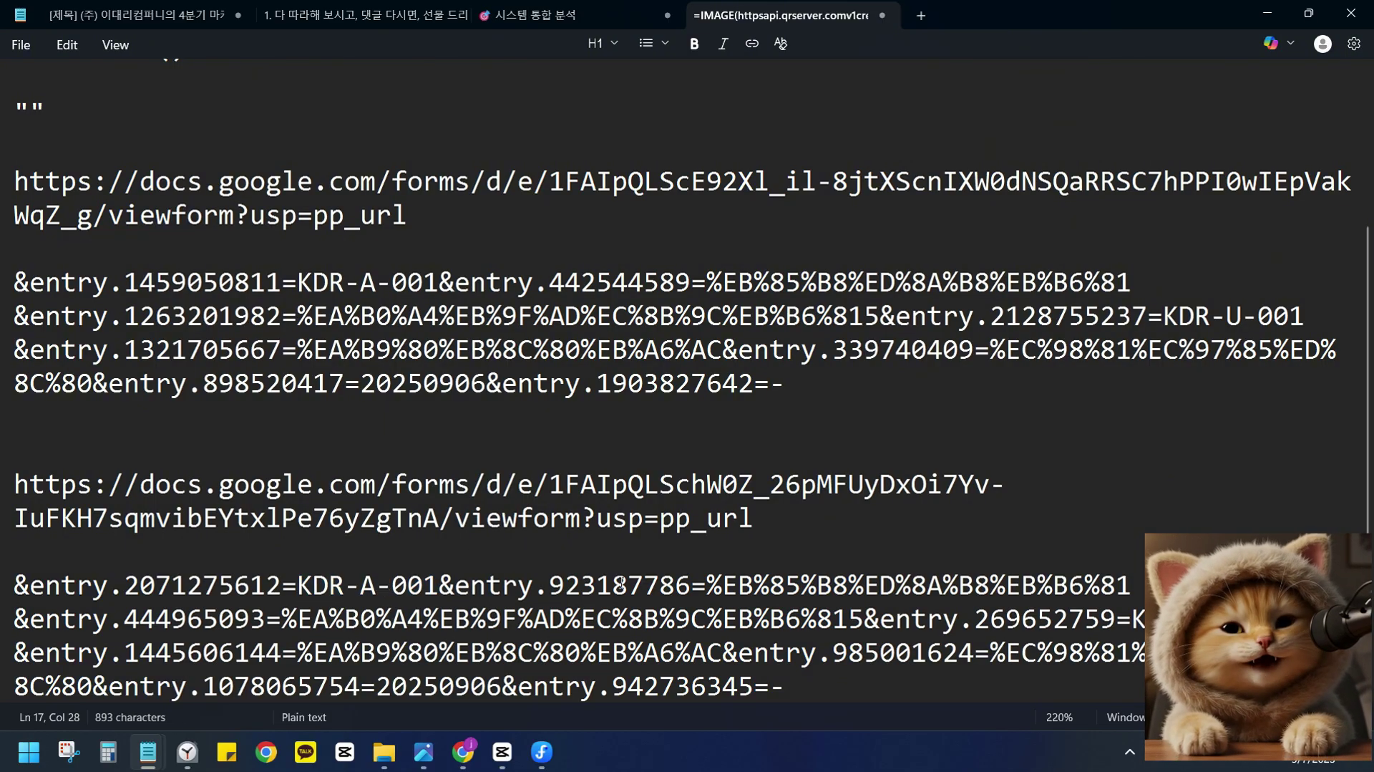
pyautogui.doubleClick(630, 585)
pyautogui.doubleClick(505, 587)
pyautogui.doubleClick(608, 585)
pyautogui.moveTo(754, 585); pyautogui.dragTo(770, 585)
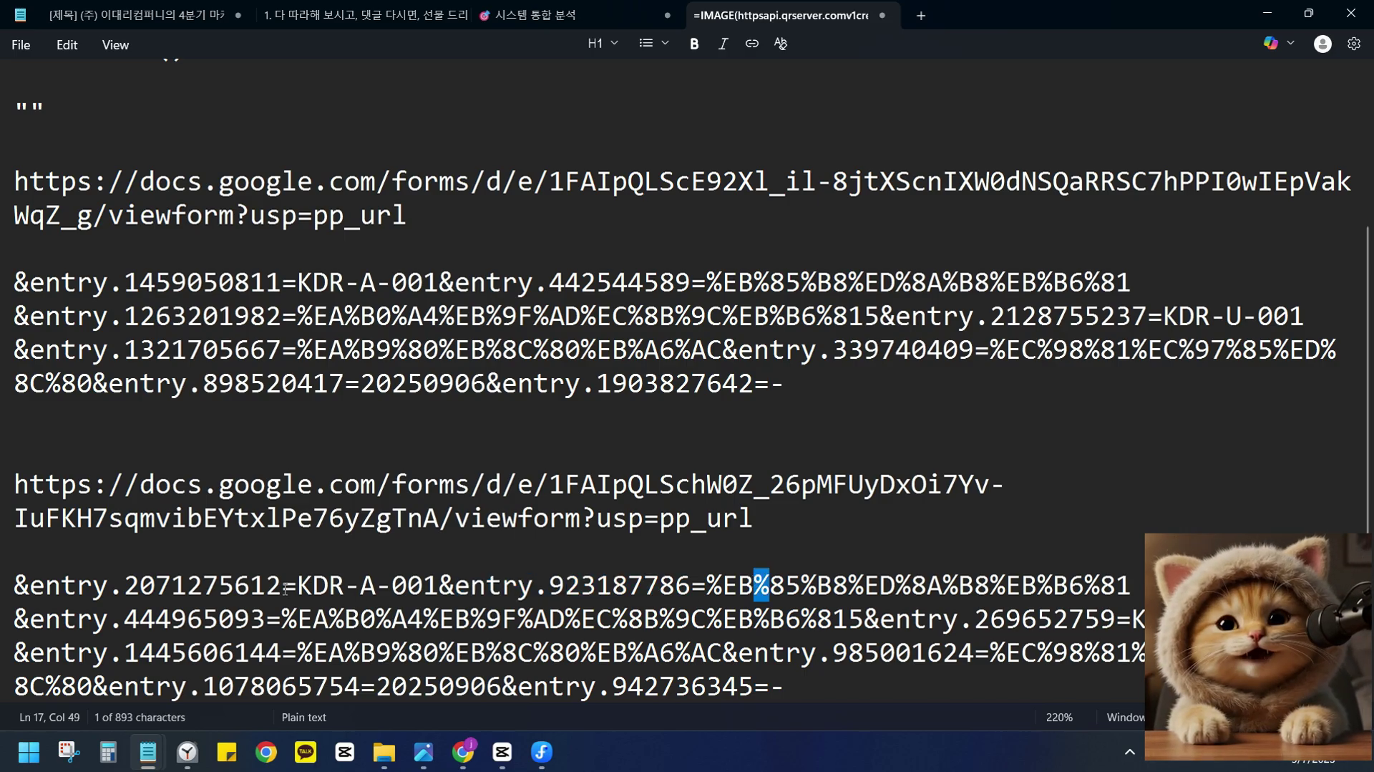
# Review the second link's parameter block and its base form address, and select the whole link.
pyautogui.moveTo(45, 619); pyautogui.dragTo(10, 581)
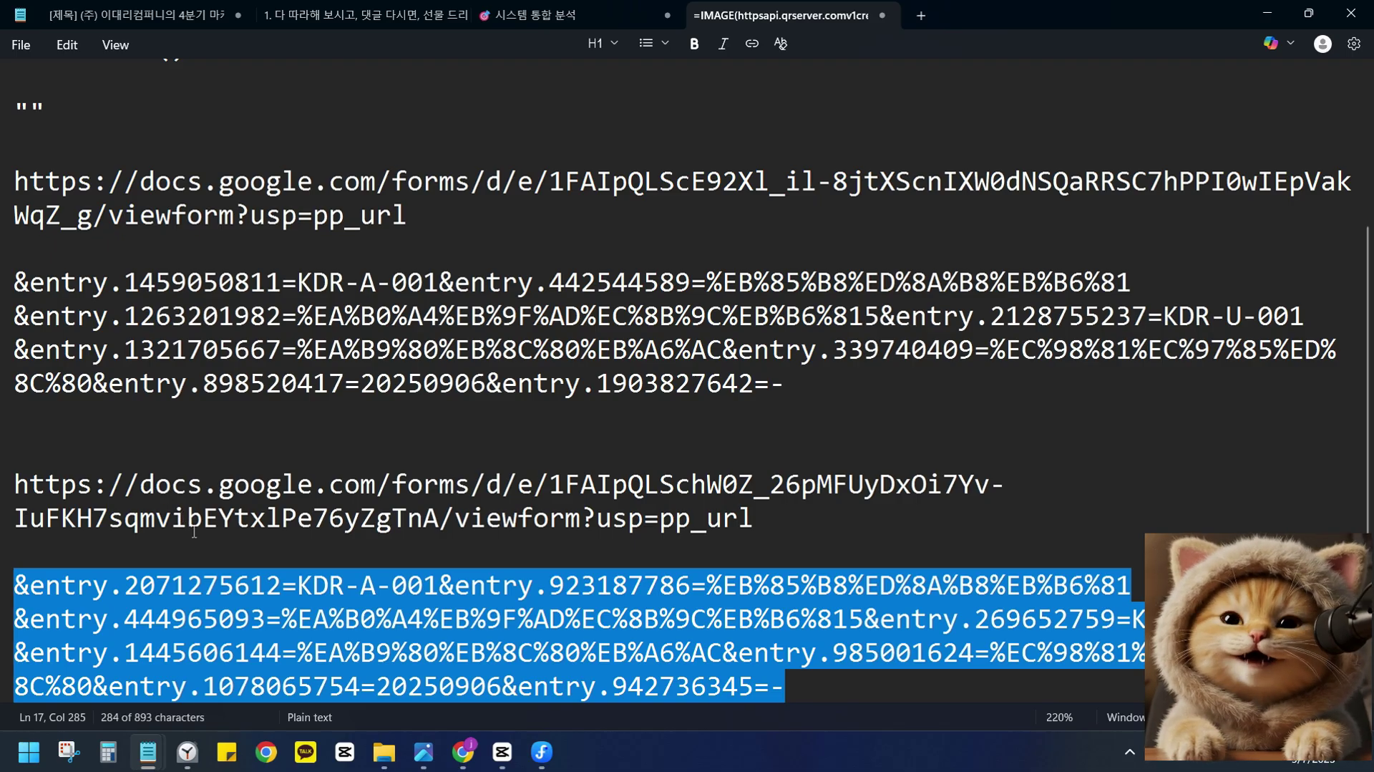
pyautogui.click(183, 559)
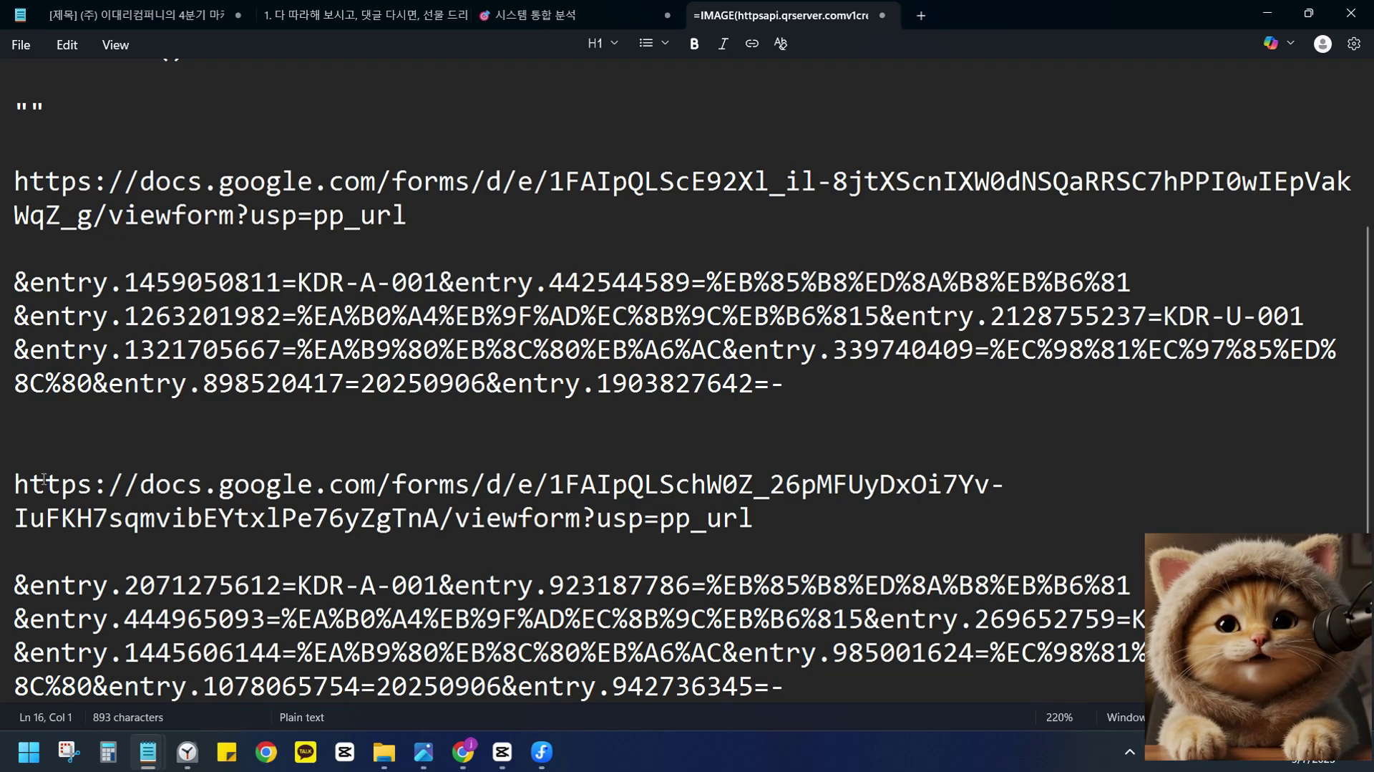
pyautogui.moveTo(9, 486); pyautogui.dragTo(763, 528)
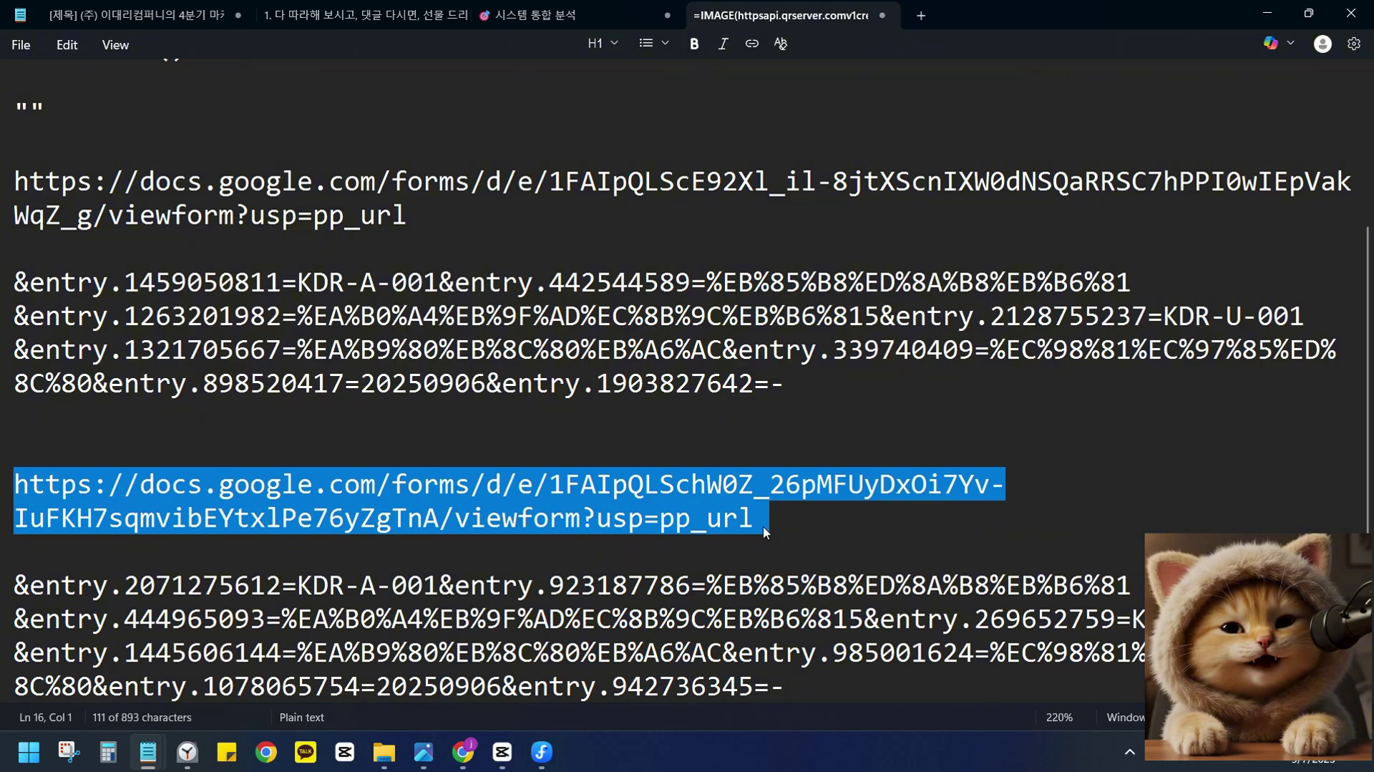
pyautogui.click(818, 501)
pyautogui.click(825, 682)
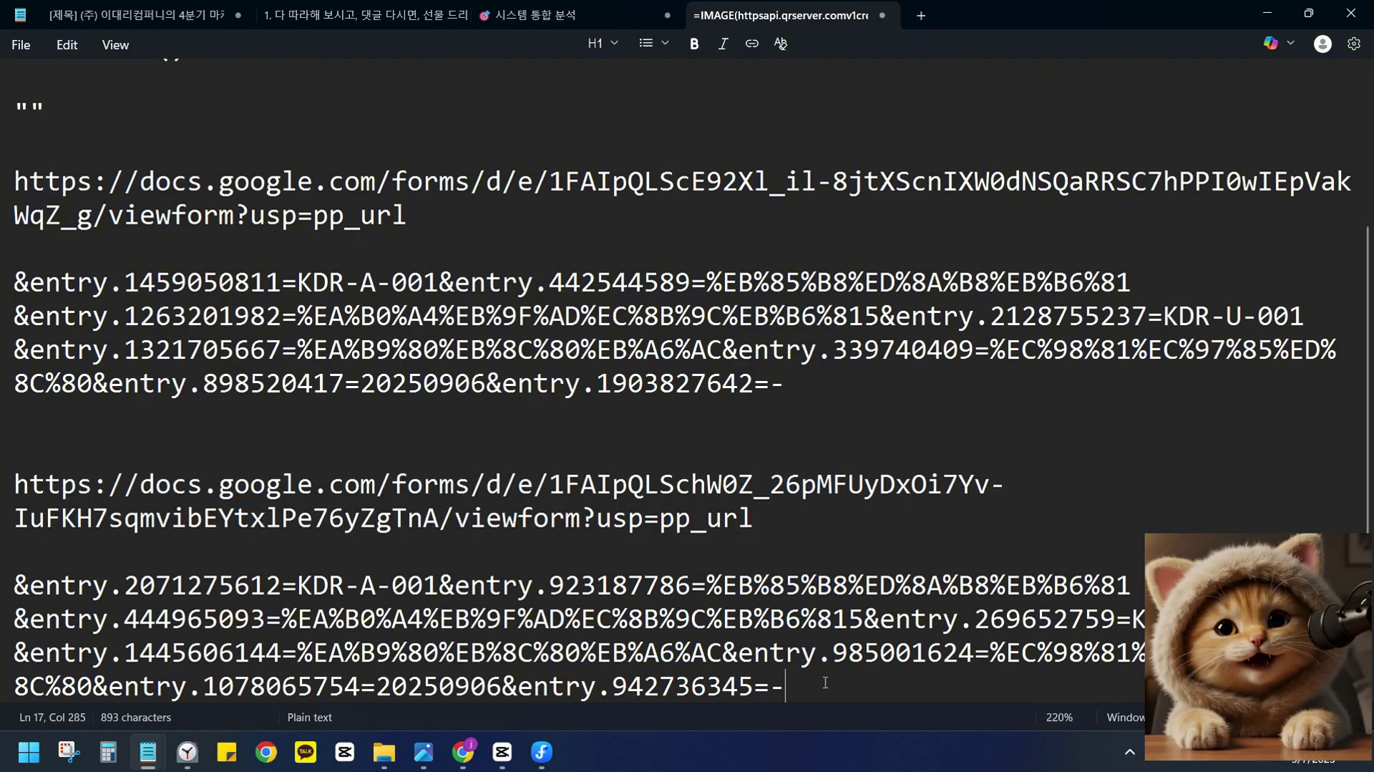
pyautogui.moveTo(826, 682); pyautogui.dragTo(16, 469)
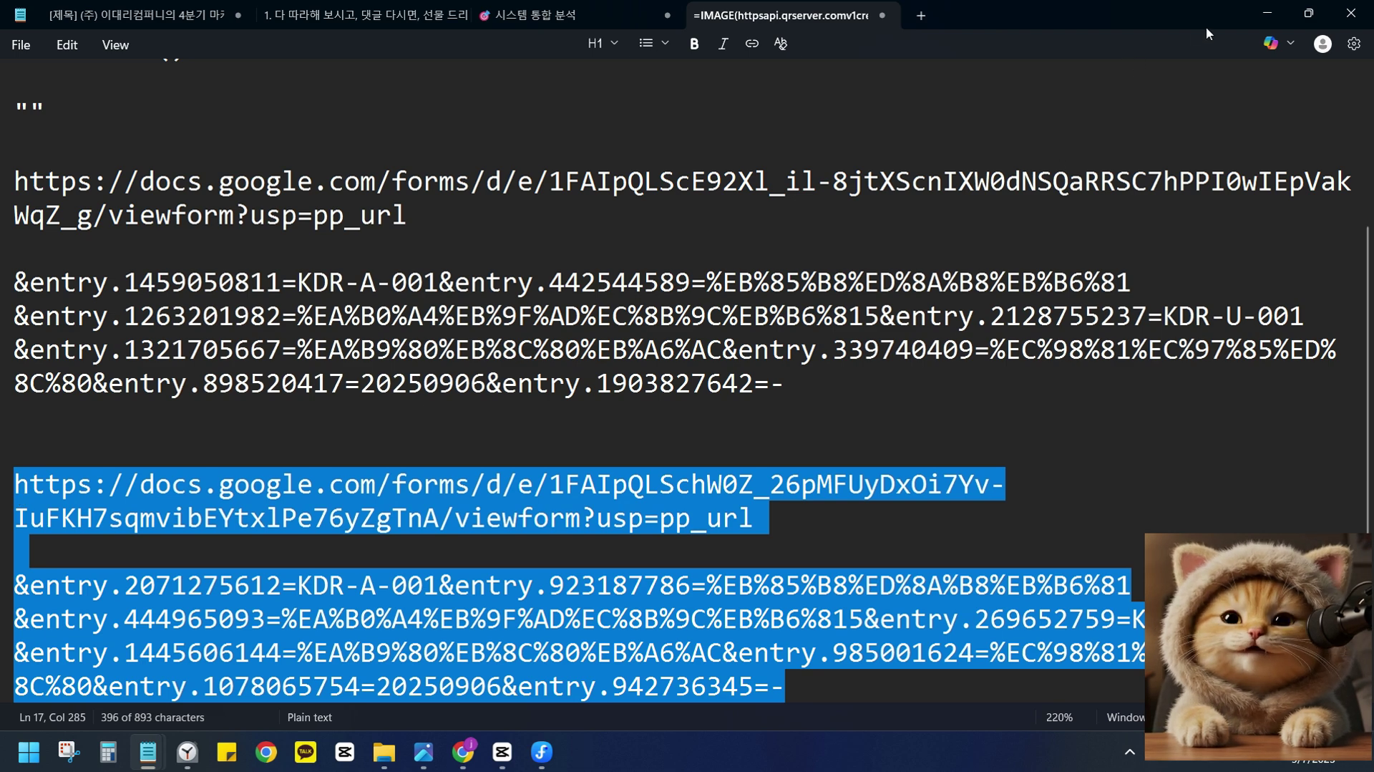
# Return to the 재고관리시트 spreadsheet and examine the existing QR code formula in cell I4.
pyautogui.click(1267, 13)
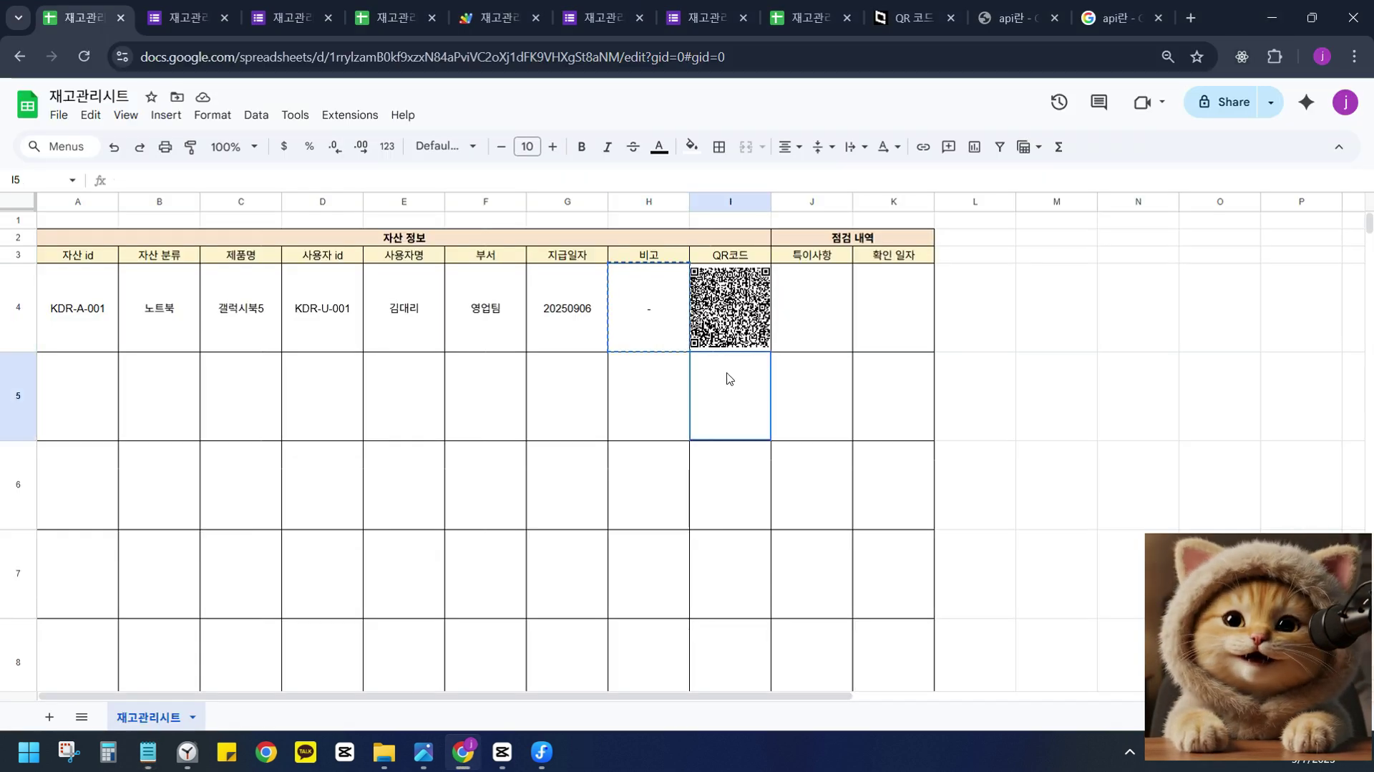
pyautogui.click(730, 325)
pyautogui.doubleClick(730, 328)
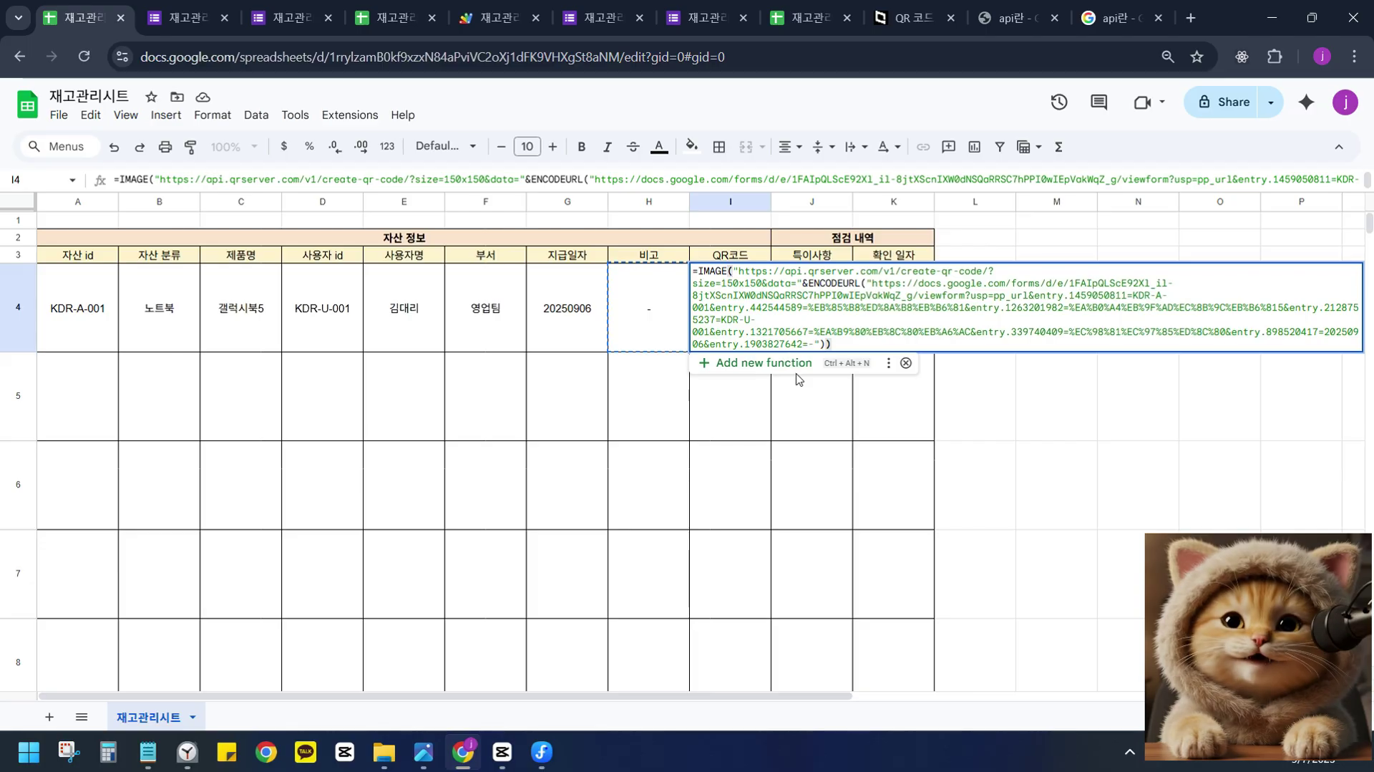
pyautogui.press('ctrl')
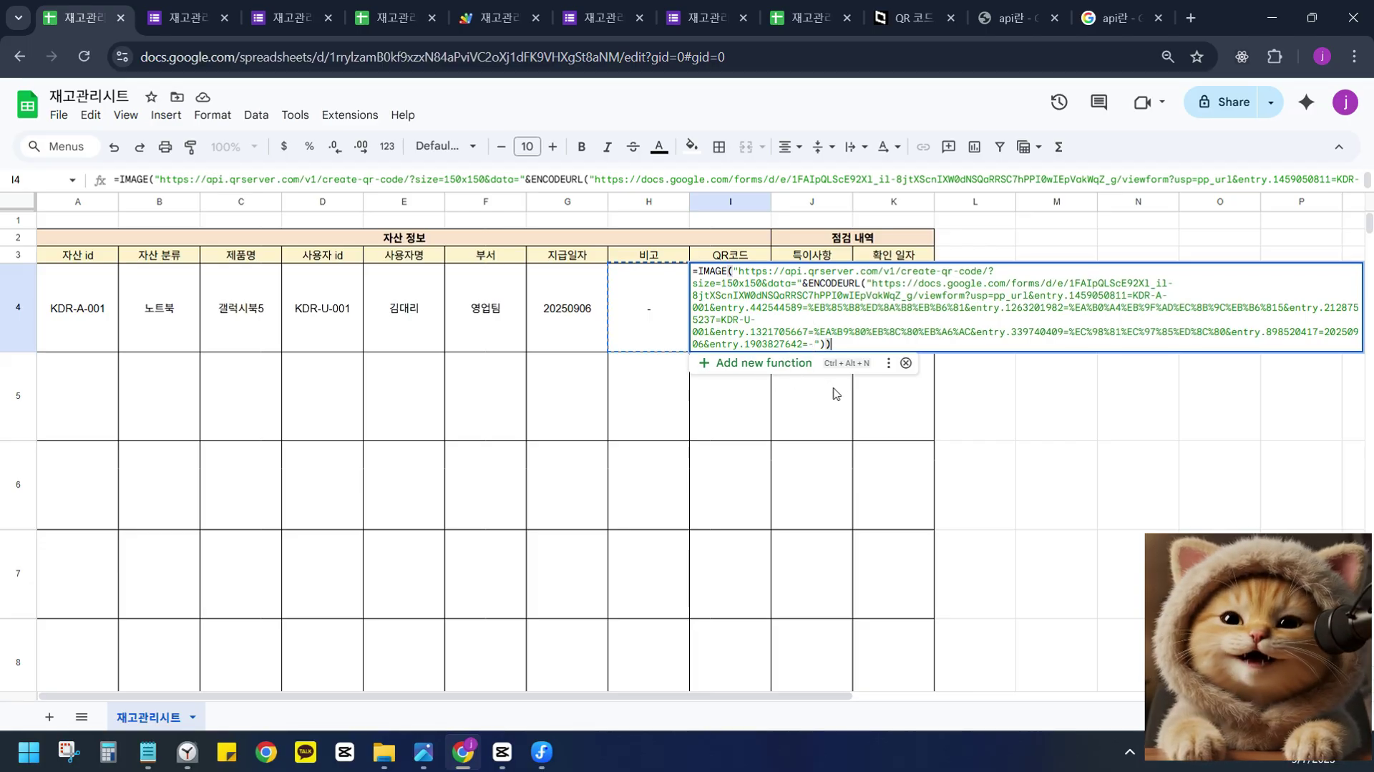
# Start an =IMAGE( formula in cell I5, in the QR코드 column.
pyautogui.click(733, 357)
pyautogui.write('=i')
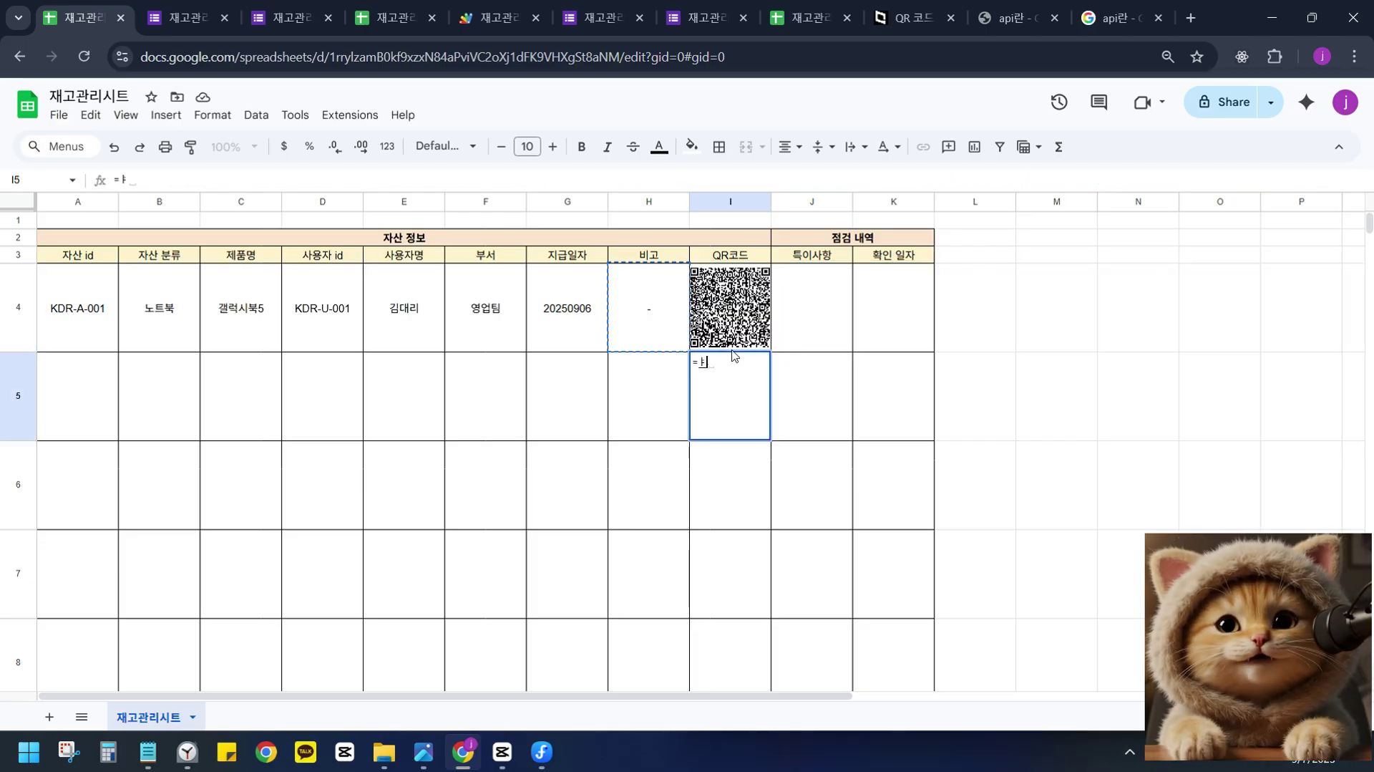
pyautogui.write('mag')
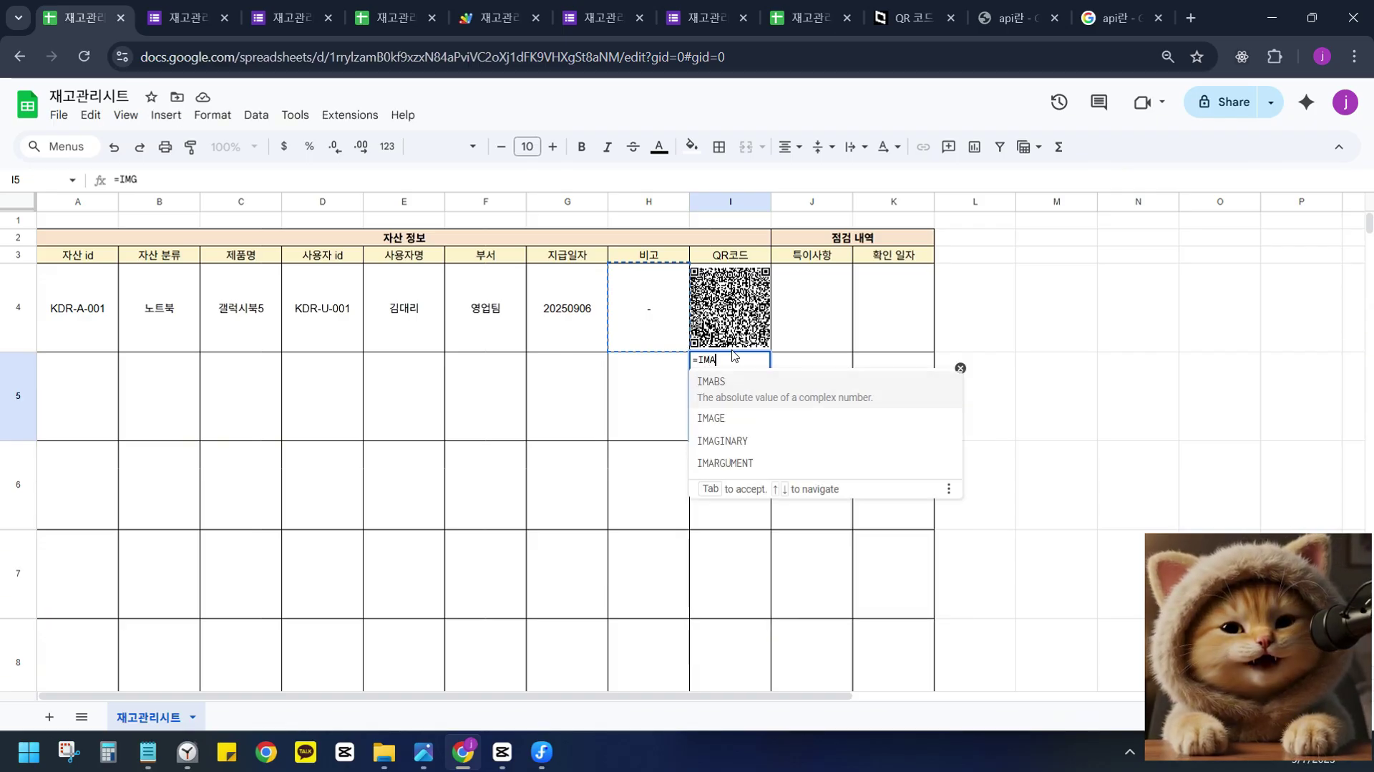
pyautogui.press('Tab')
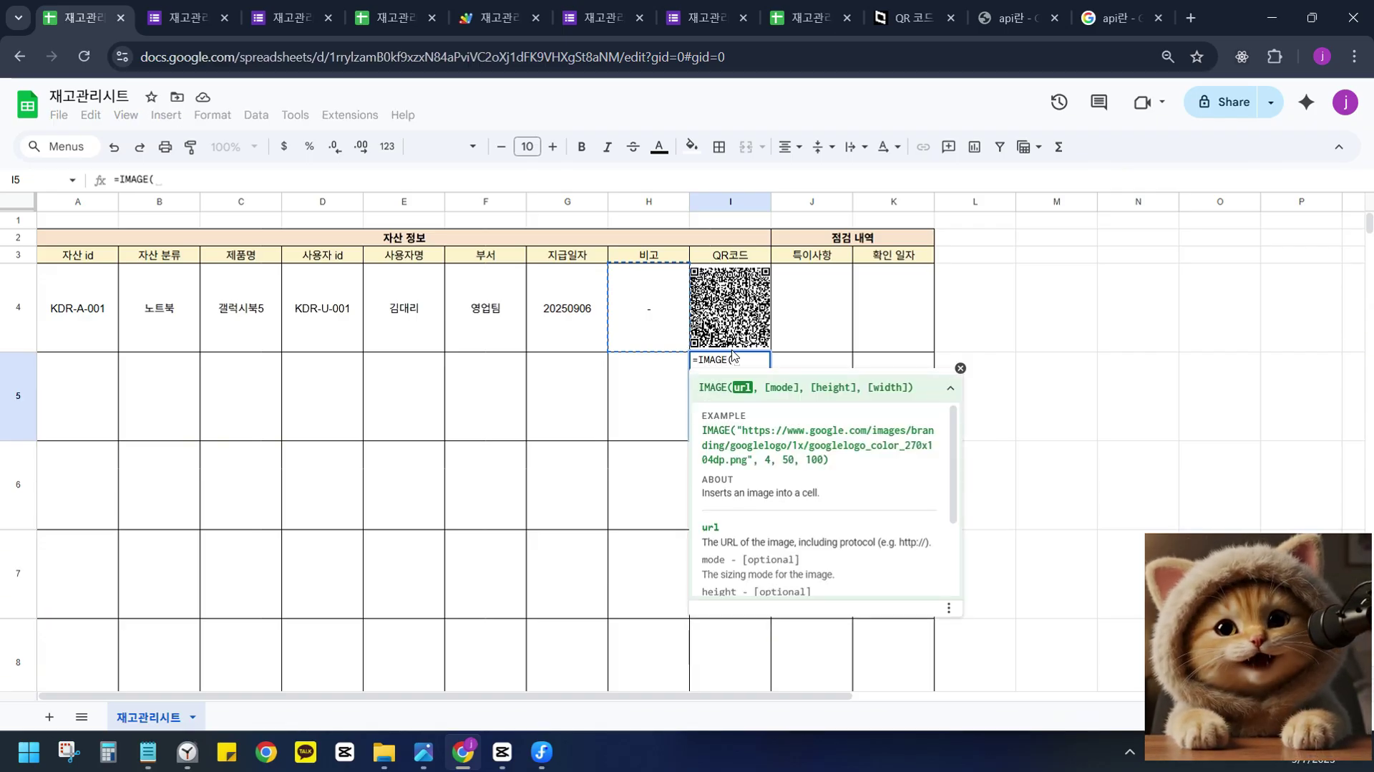
pyautogui.click(917, 428)
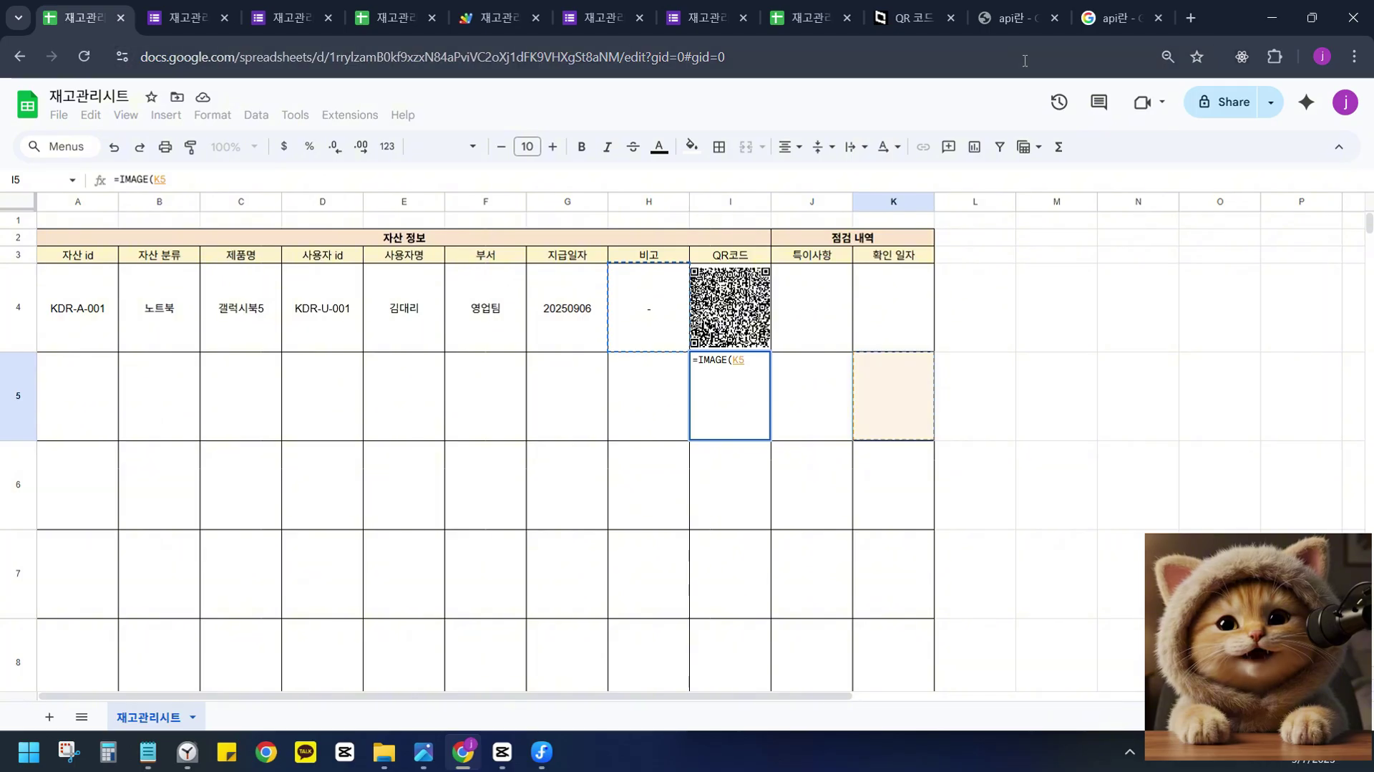
pyautogui.click(756, 364)
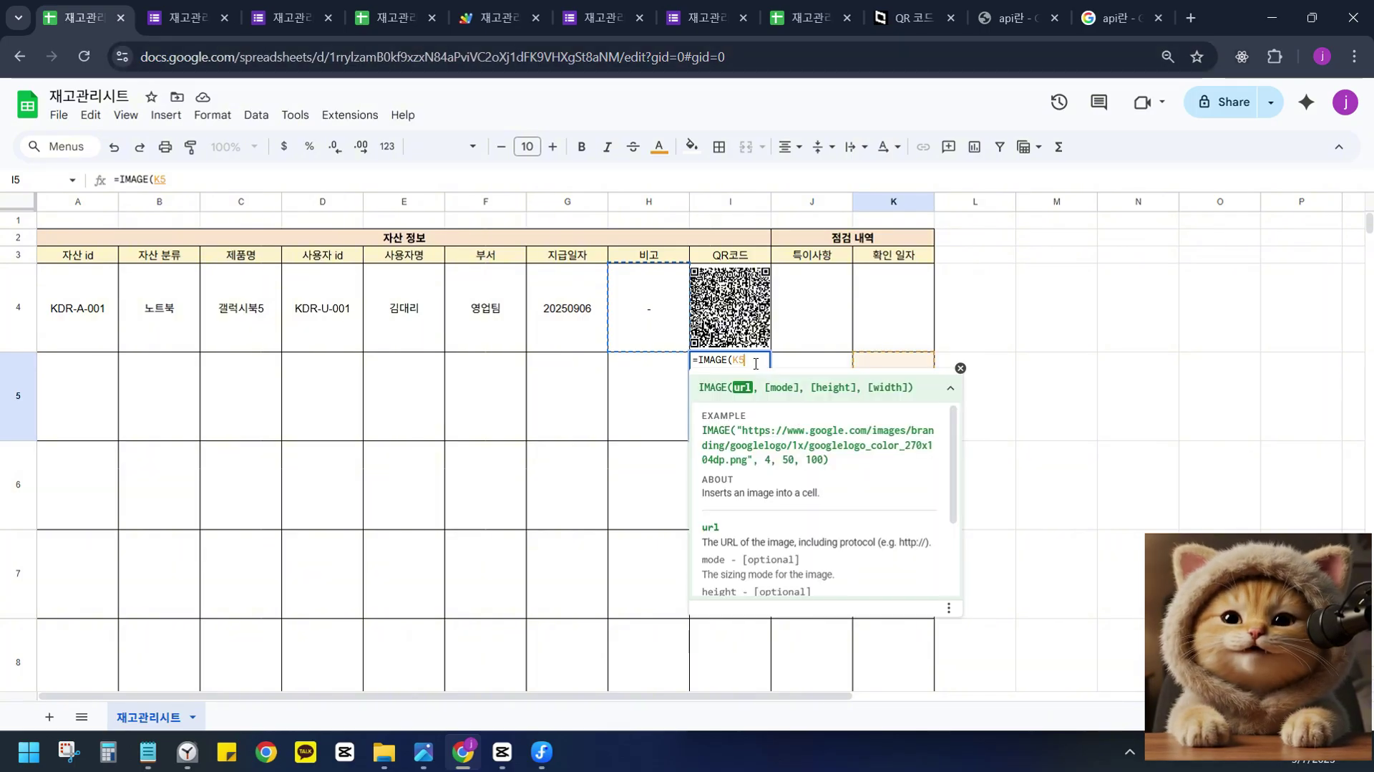
pyautogui.click(1030, 16)
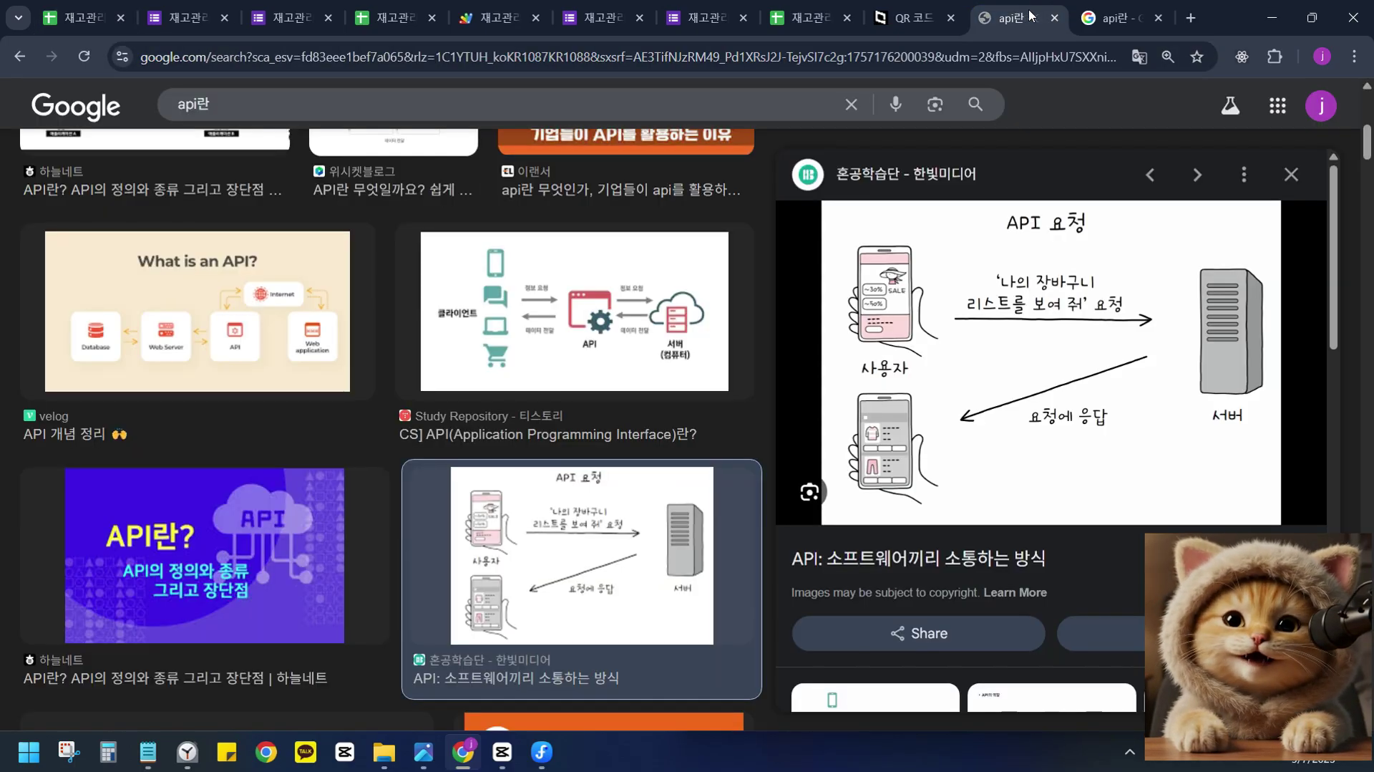
pyautogui.click(924, 15)
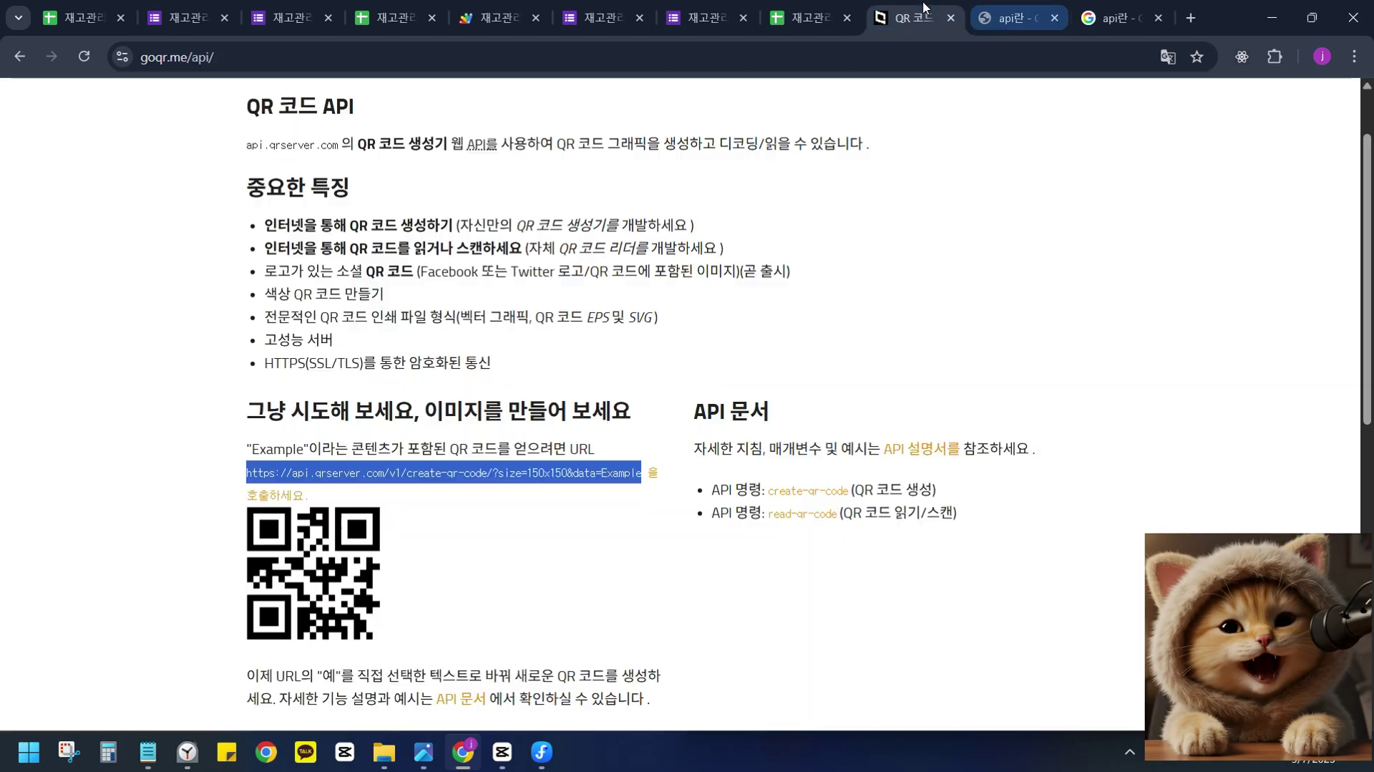
pyautogui.rightClick(376, 481)
pyautogui.click(429, 502)
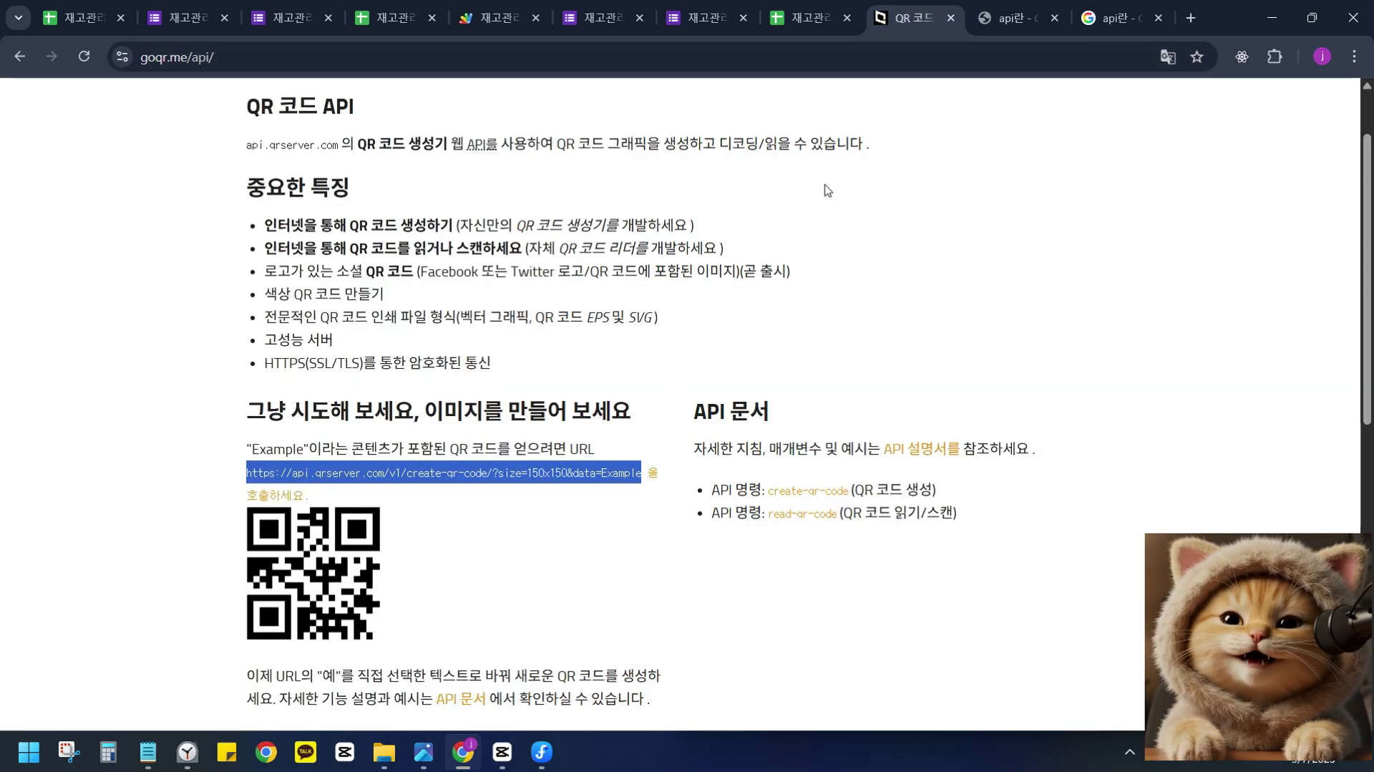
# Insert the copied QR API URL into the IMAGE formula in cell I5 and remove Example after data=.
pyautogui.hotkey('ctrl', '1')
pyautogui.write('https://api.qrserver.com/v1/create-qr-code/?size=150x150&data=Example')
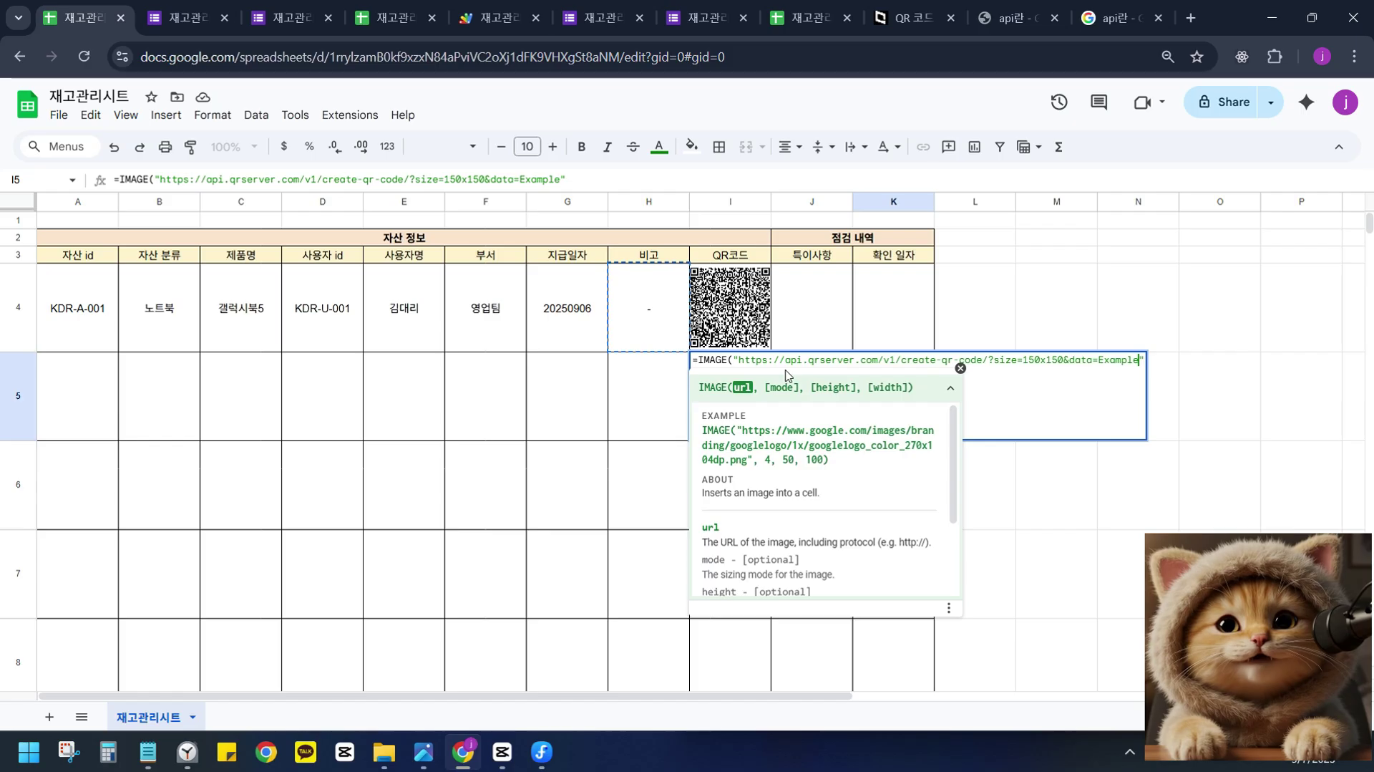
pyautogui.hotkey('shift', 'Left')
pyautogui.hotkey('shift', 'Left')
pyautogui.hotkey('shift', 'Left')
pyautogui.hotkey('shift', 'Left')
pyautogui.hotkey('shift', 'Left')
pyautogui.hotkey('shift', 'Left')
pyautogui.hotkey('shift', 'Left')
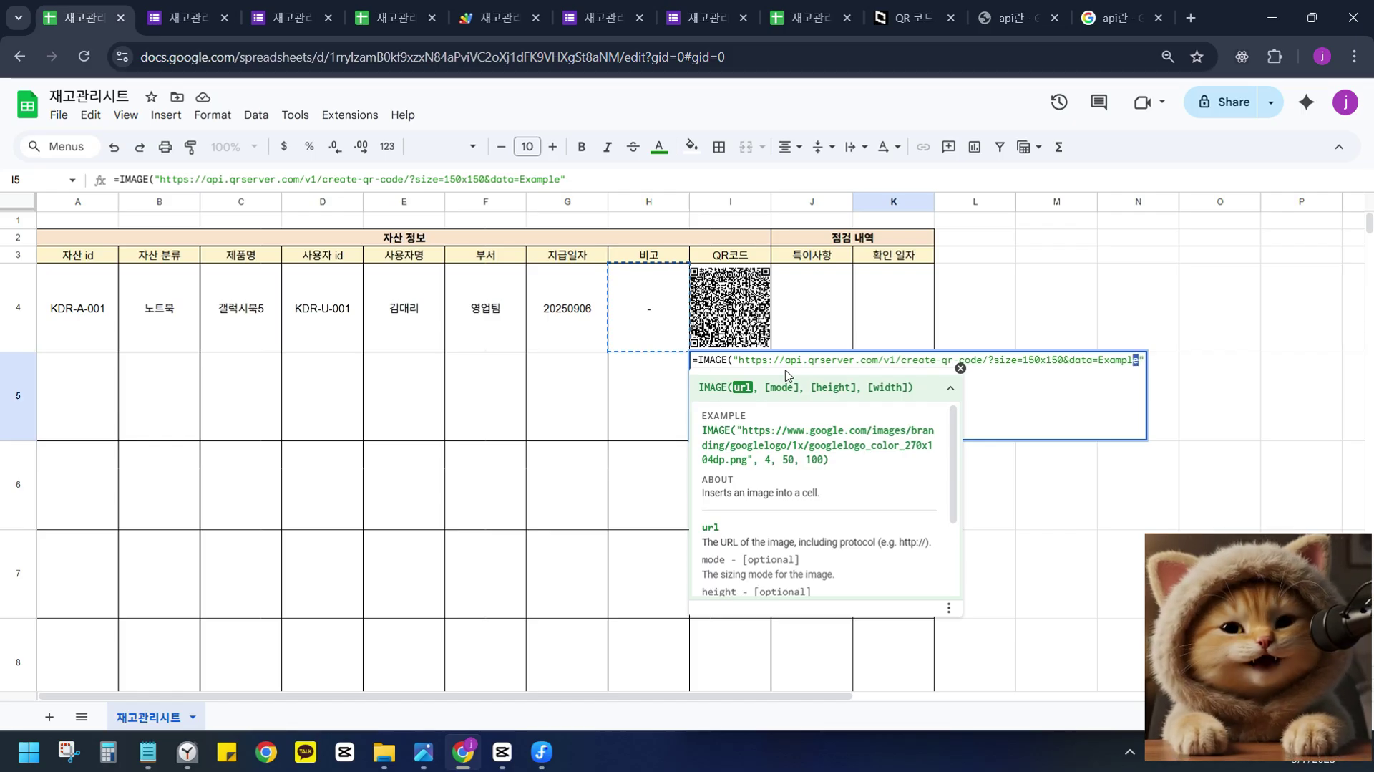
pyautogui.press('BackSpace')
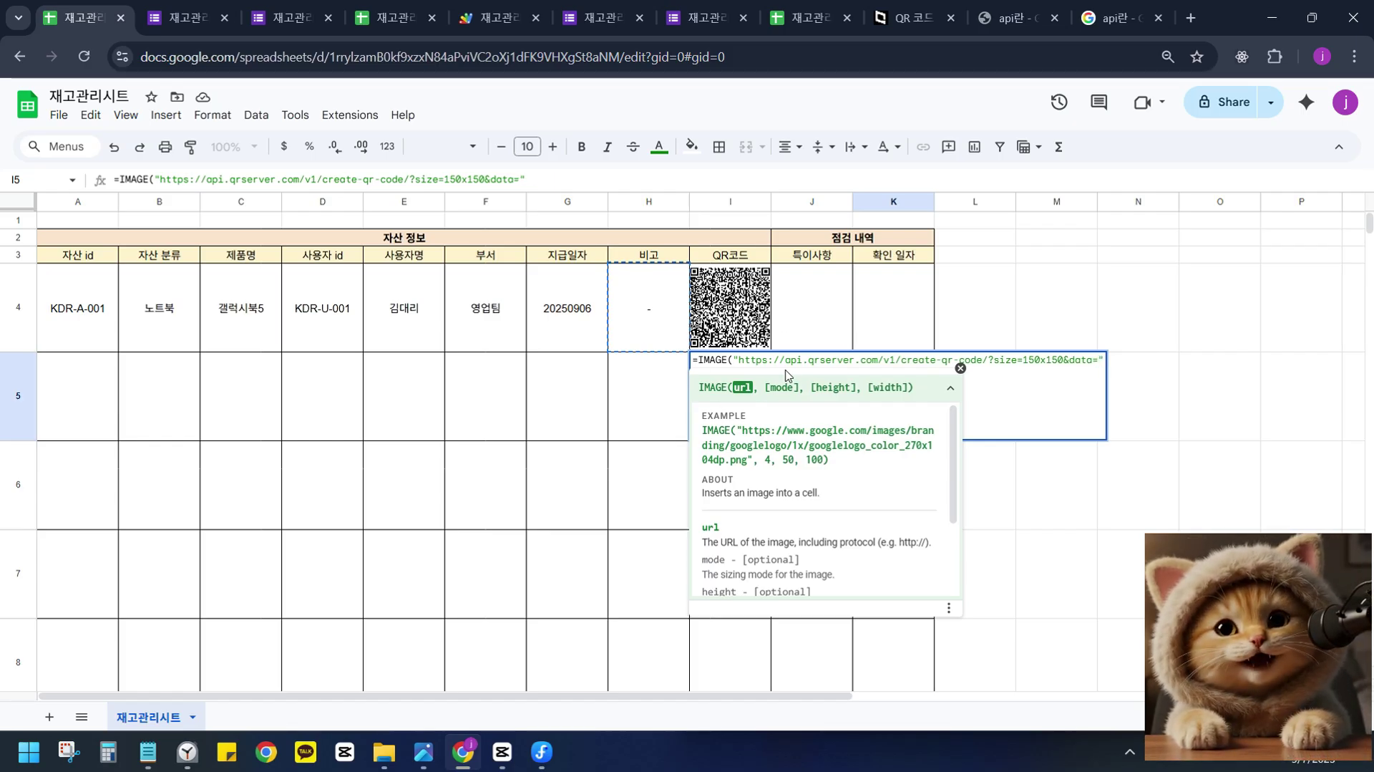
# Append &ENCODEURL("") to the I5 formula and switch to the pre-filled 재고관리 form.
pyautogui.write('&')
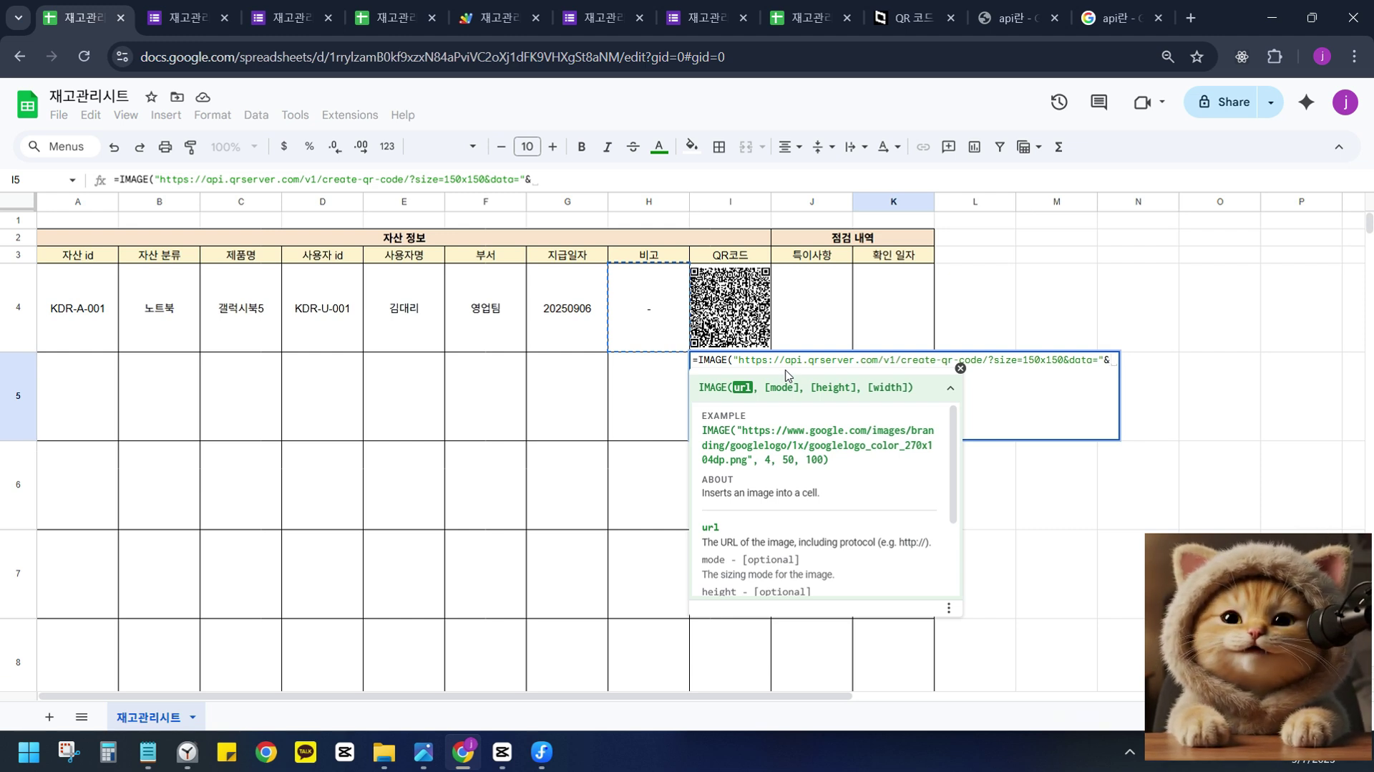
pyautogui.write('ENCO')
pyautogui.press('Tab')
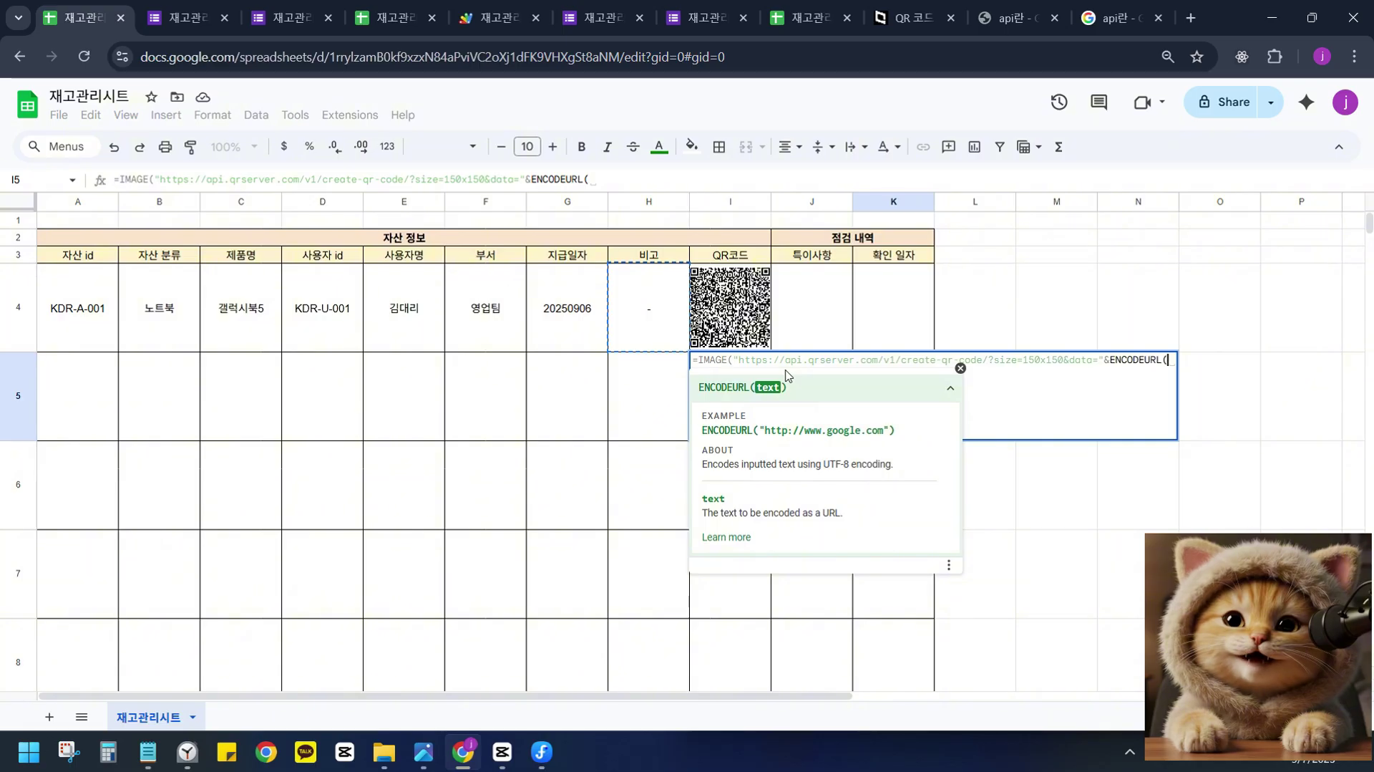
pyautogui.write('"")')
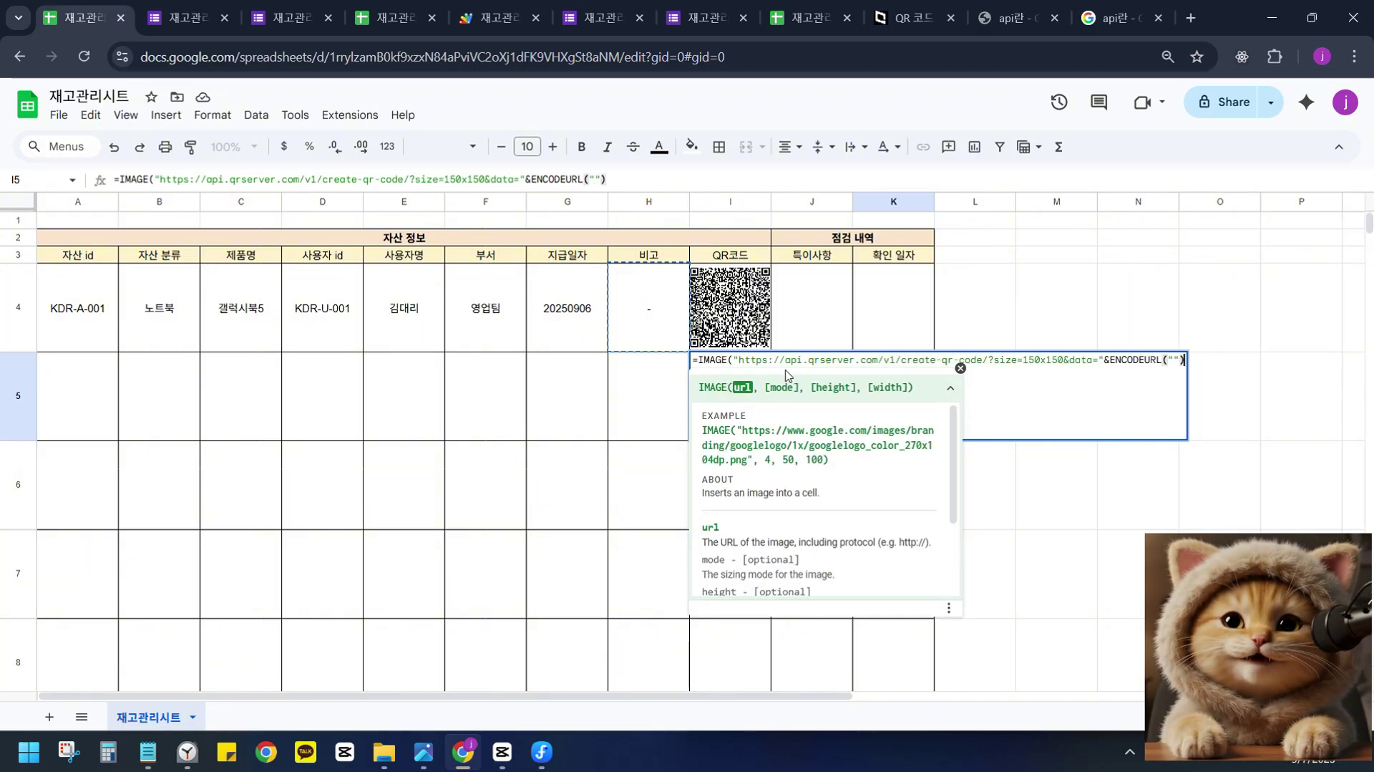
pyautogui.press('Left')
pyautogui.press('Left')
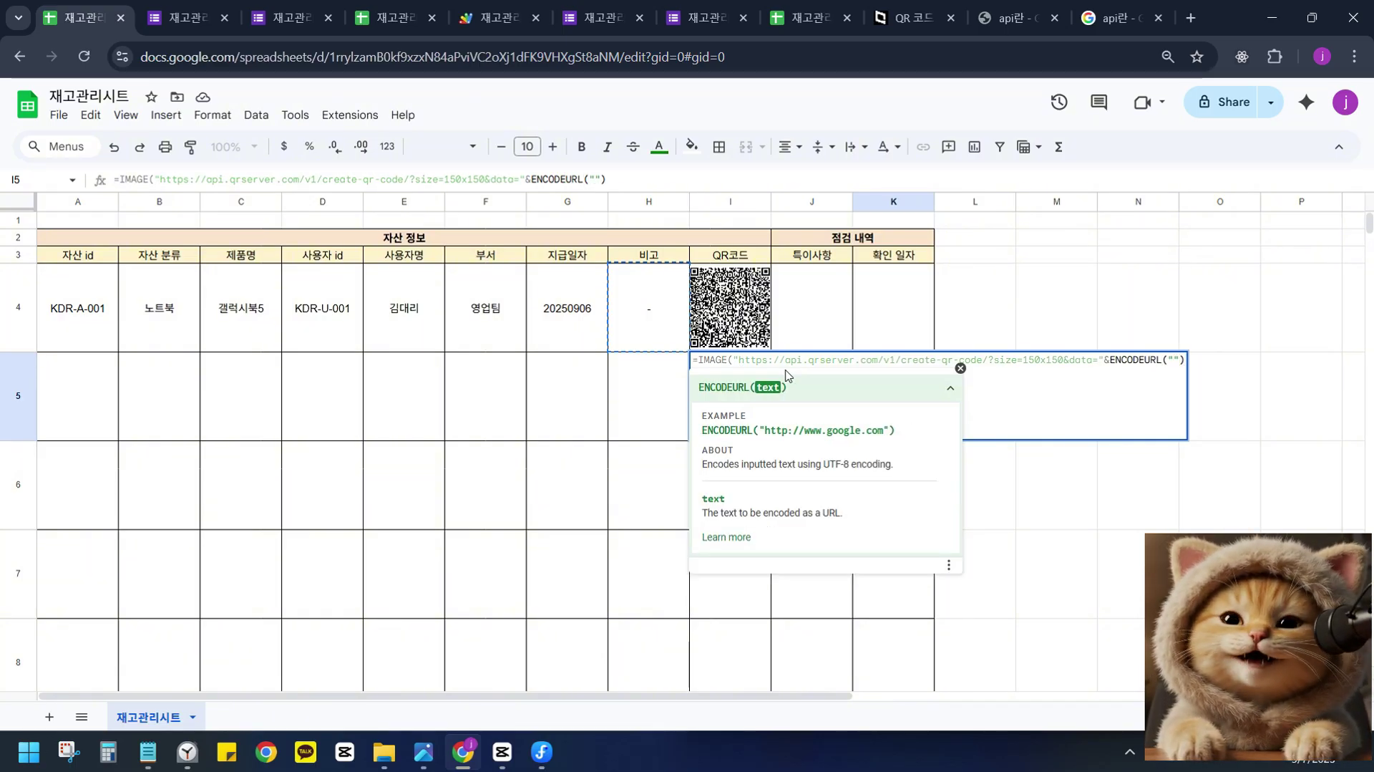
pyautogui.hotkey('ctrl', '3')
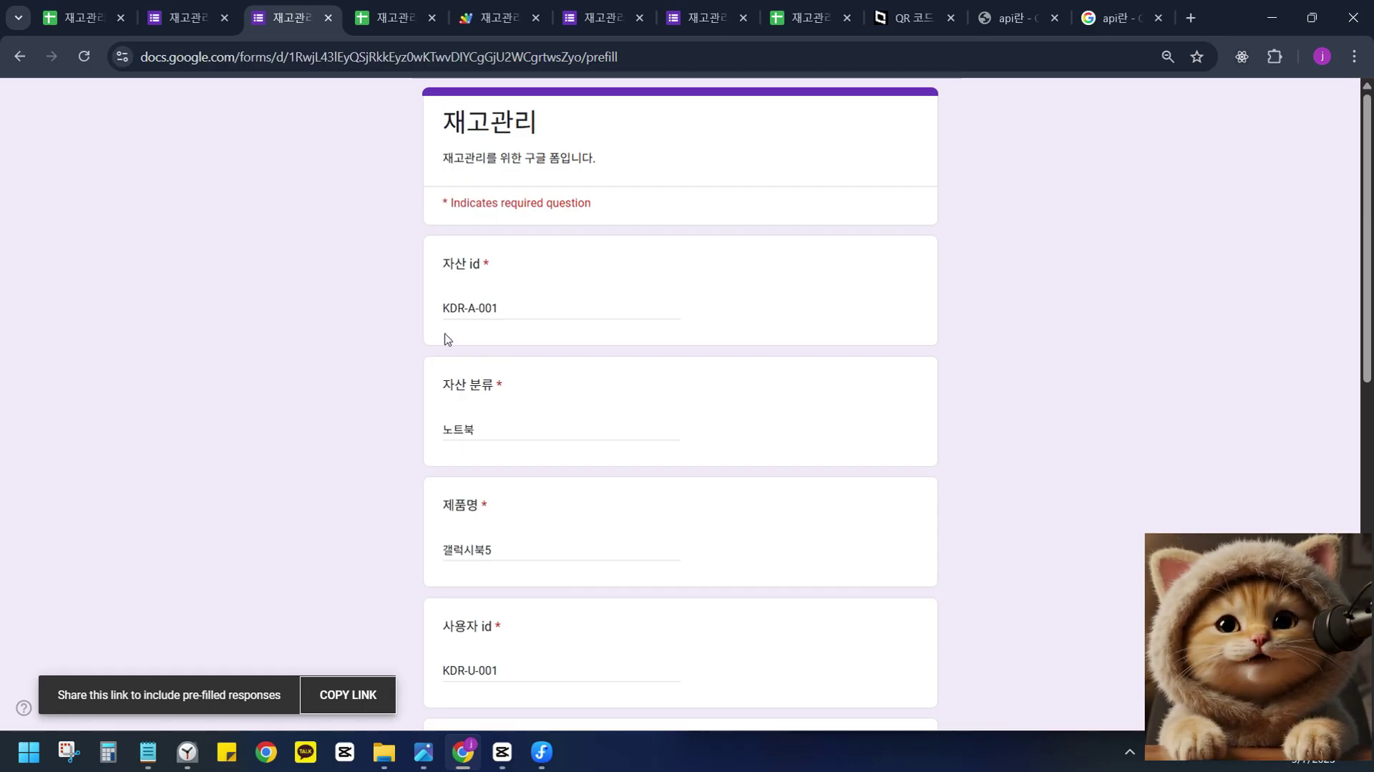
# Return to the 재고관리시트 spreadsheet and start an =IMAGE( formula in cell I4, in the QR코드 column.
pyautogui.hotkey('ctrl', '1')
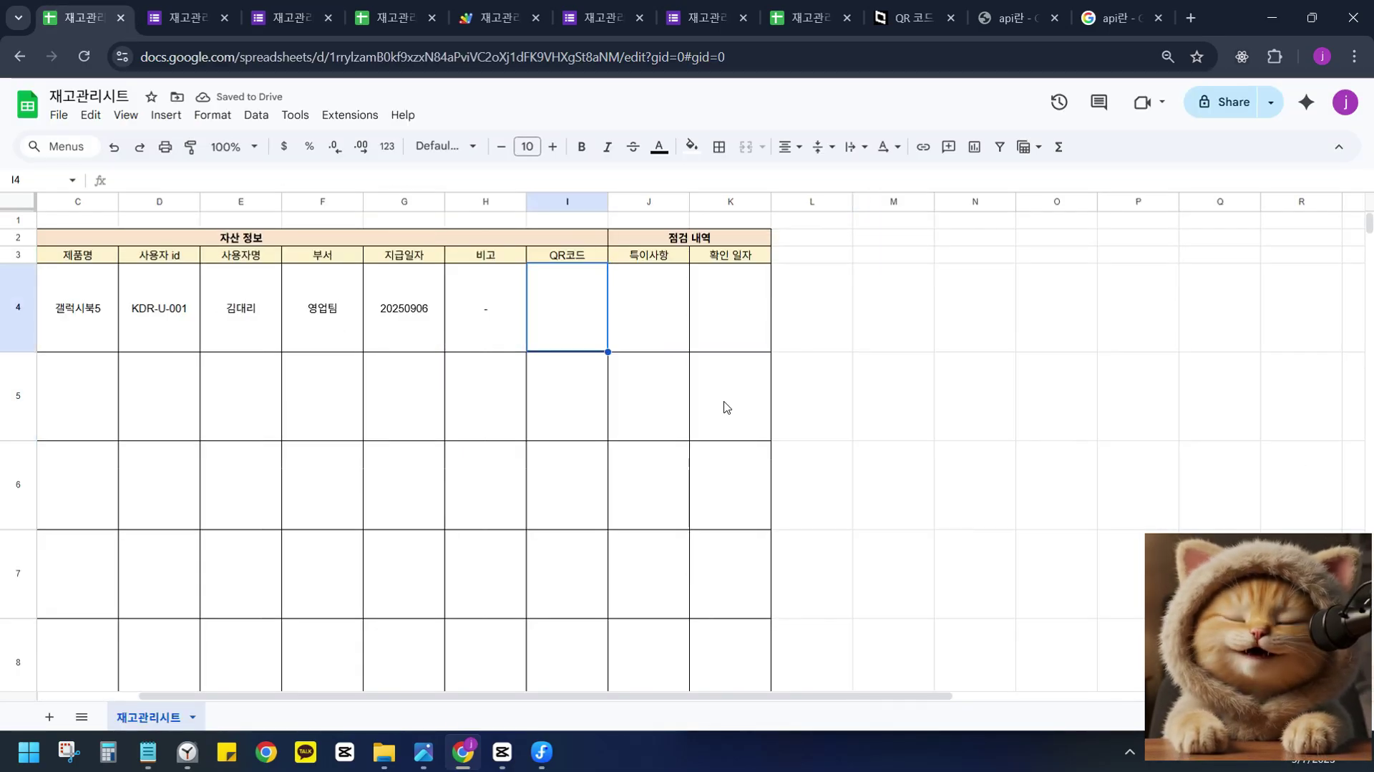
pyautogui.write('=')
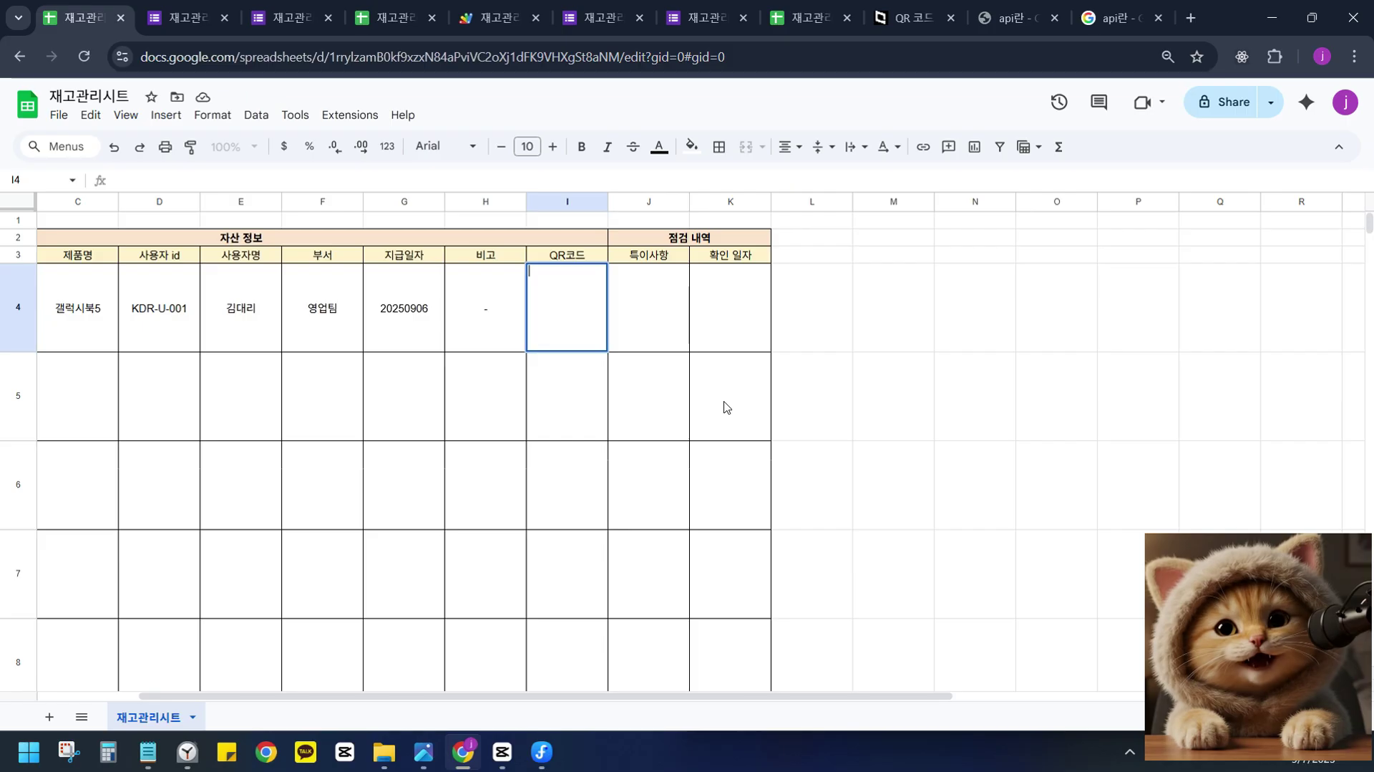
pyautogui.write('IMAGE(')
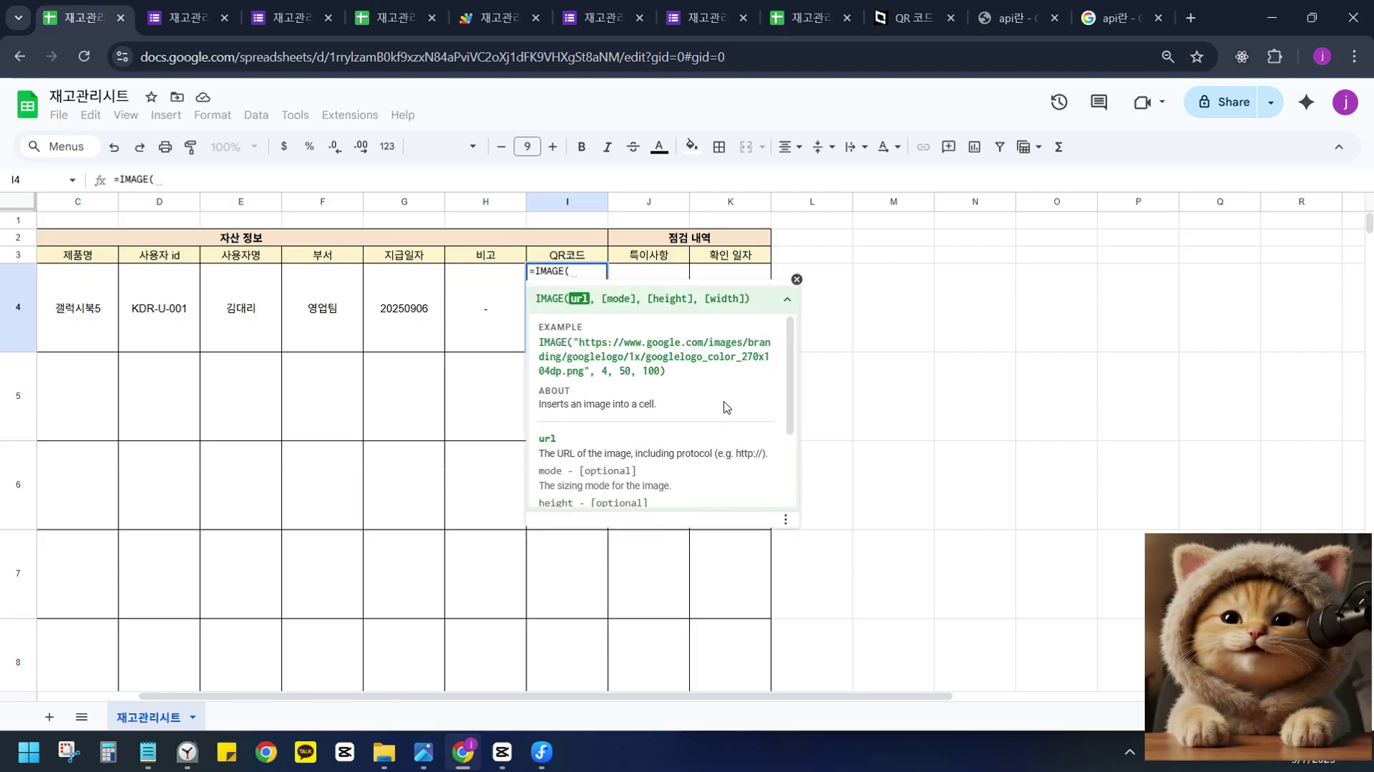
# Copy the selected create-qr-code example URL from the goqr.me QR code API page again.
pyautogui.click(924, 17)
pyautogui.rightClick(540, 474)
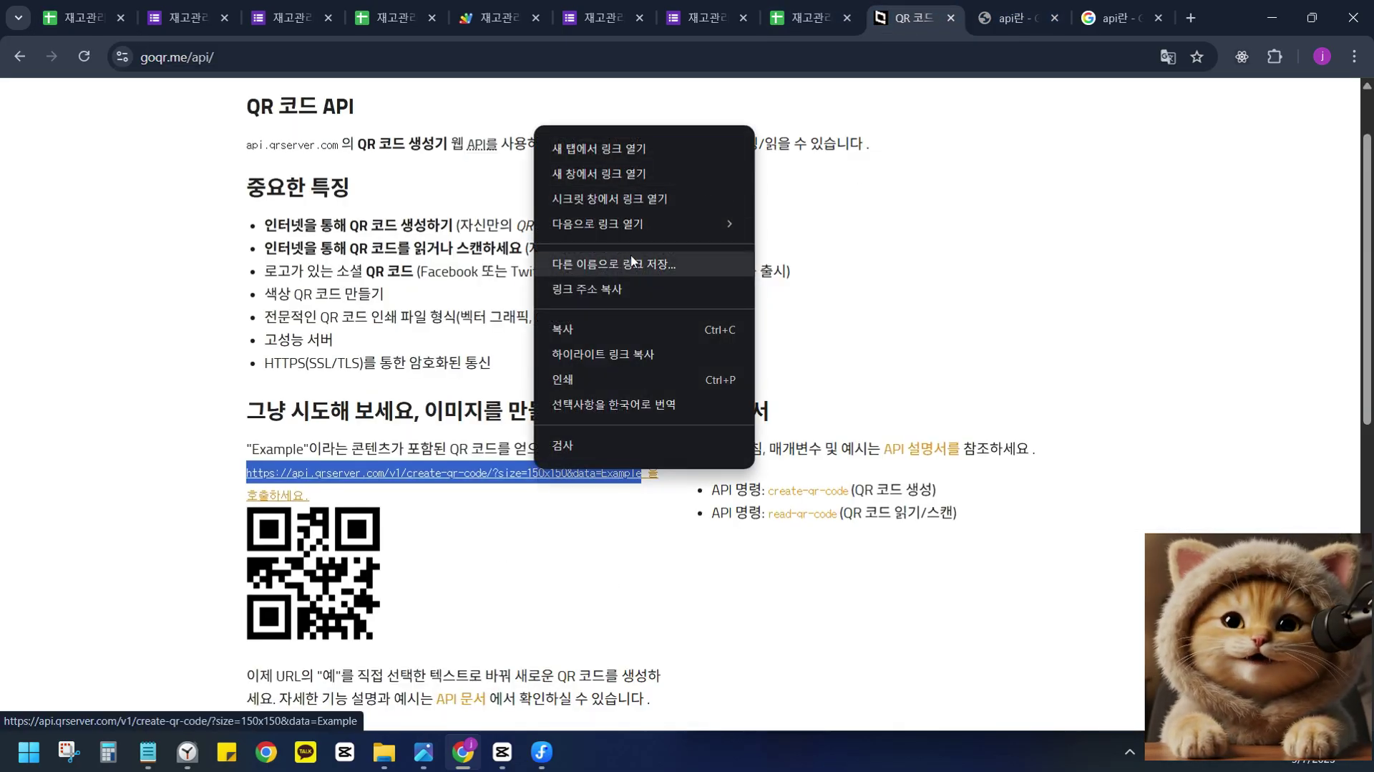
pyautogui.click(630, 330)
# Insert the copied QR API URL in quotes into the I4 IMAGE formula, removing Example so it ends with data=.
pyautogui.hotkey('ctrl', '1')
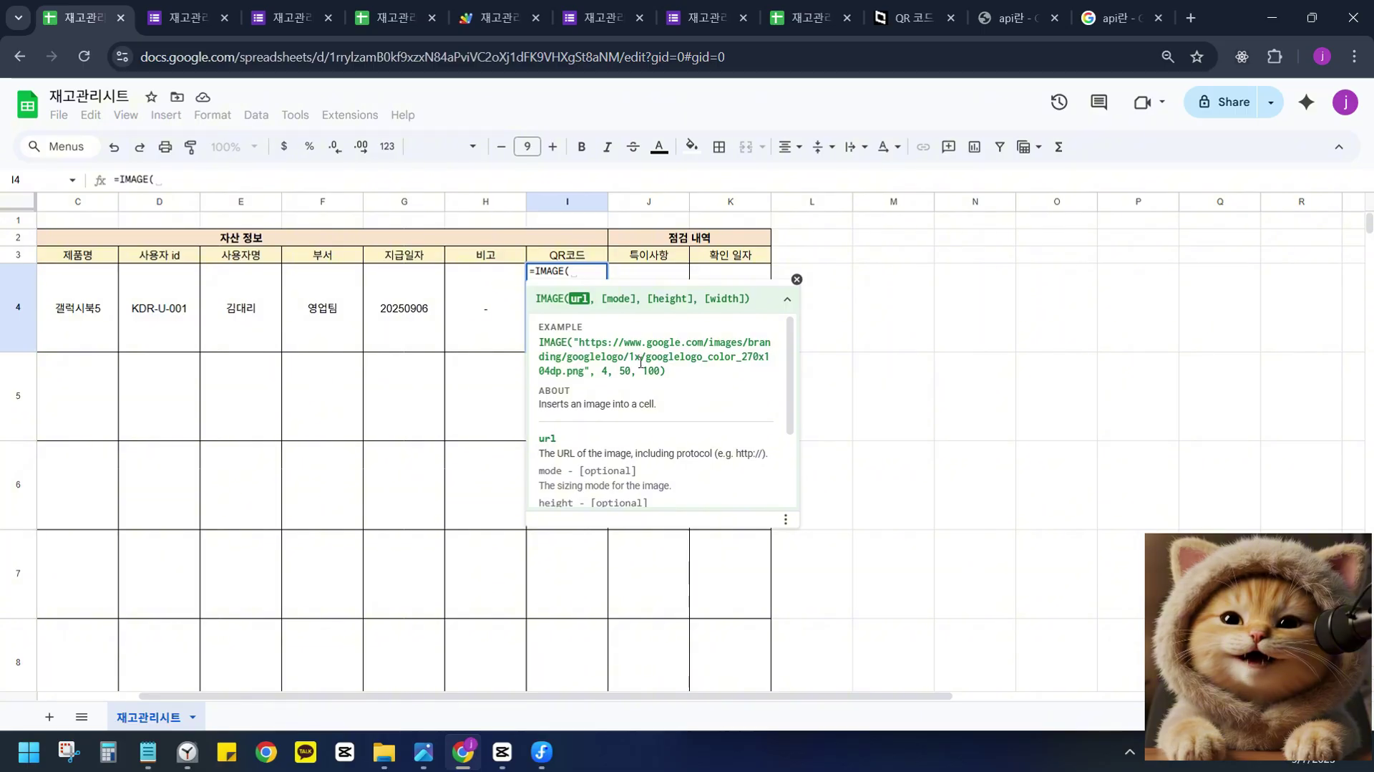
pyautogui.write('"')
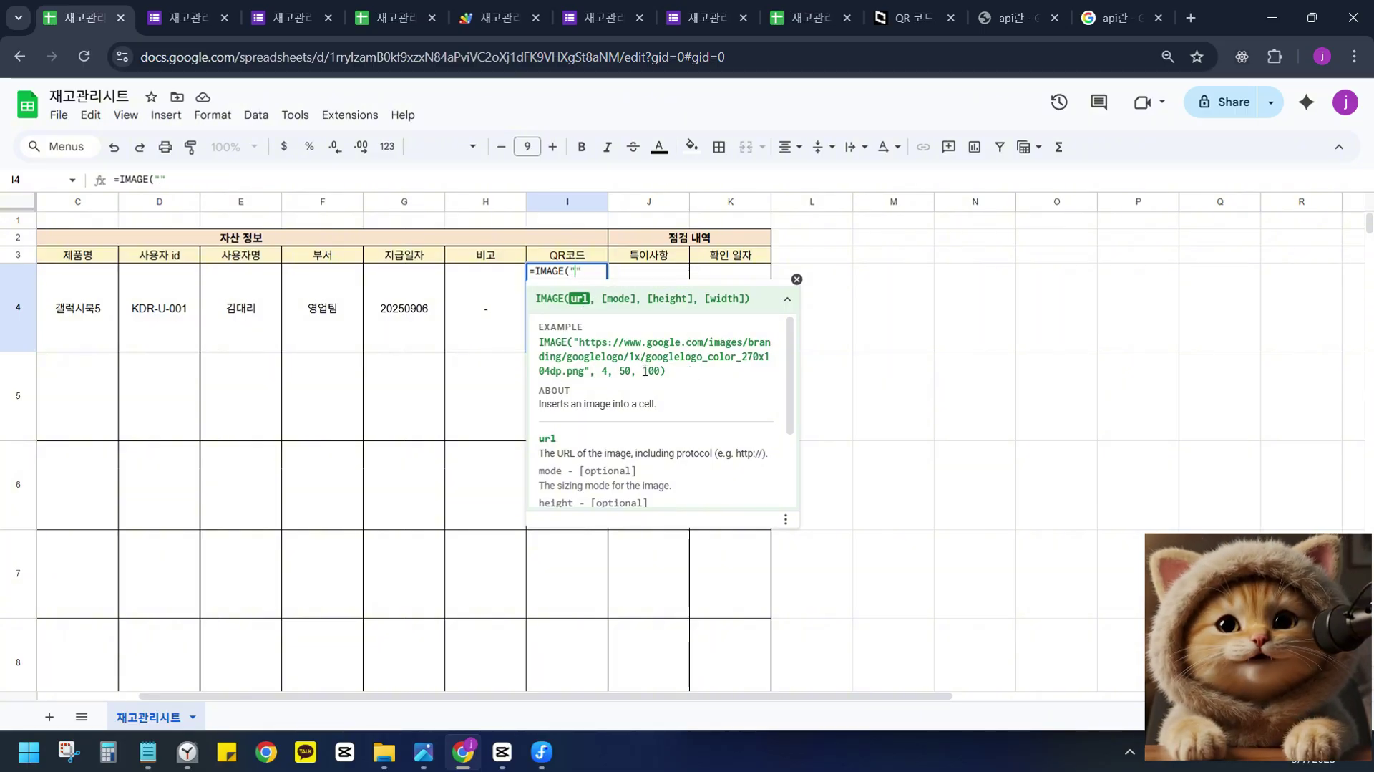
pyautogui.write('")')
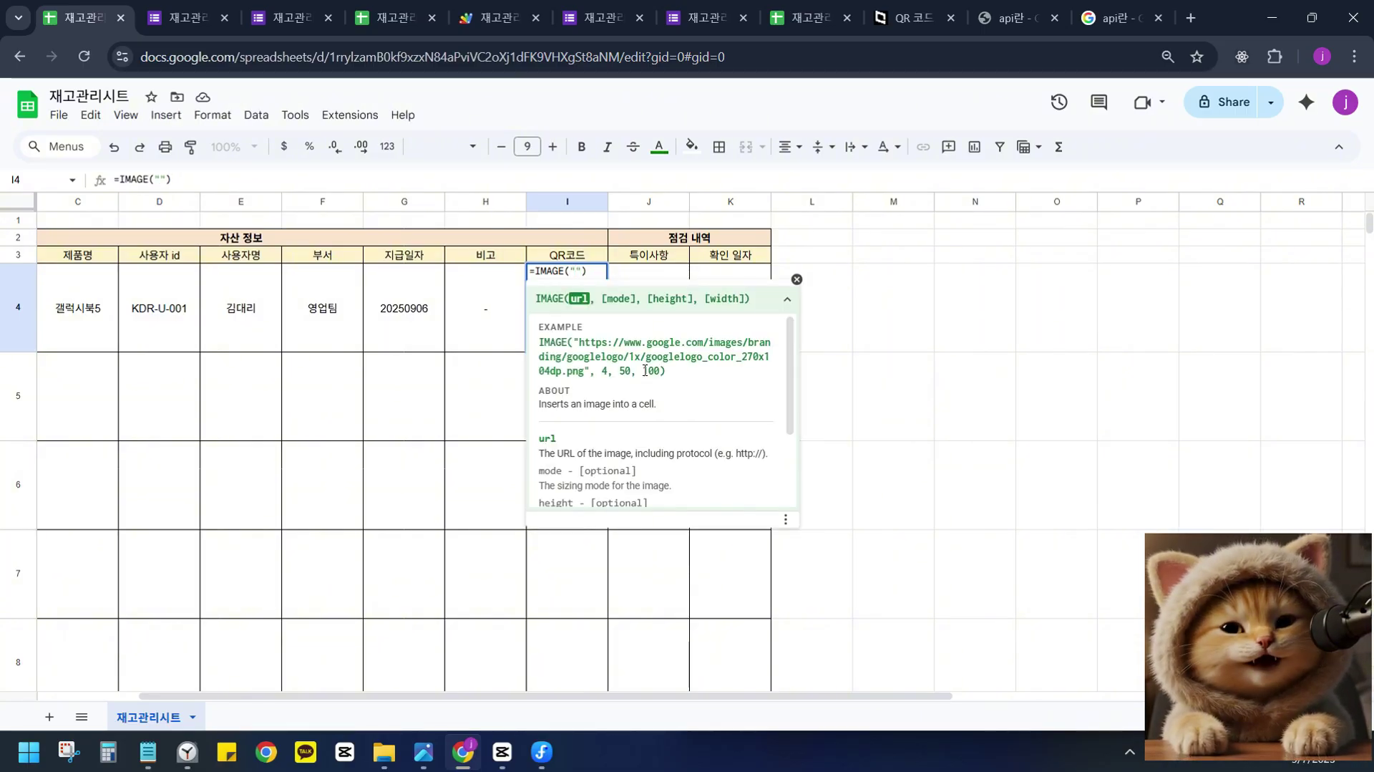
pyautogui.hotkey('ctrl', 'v')
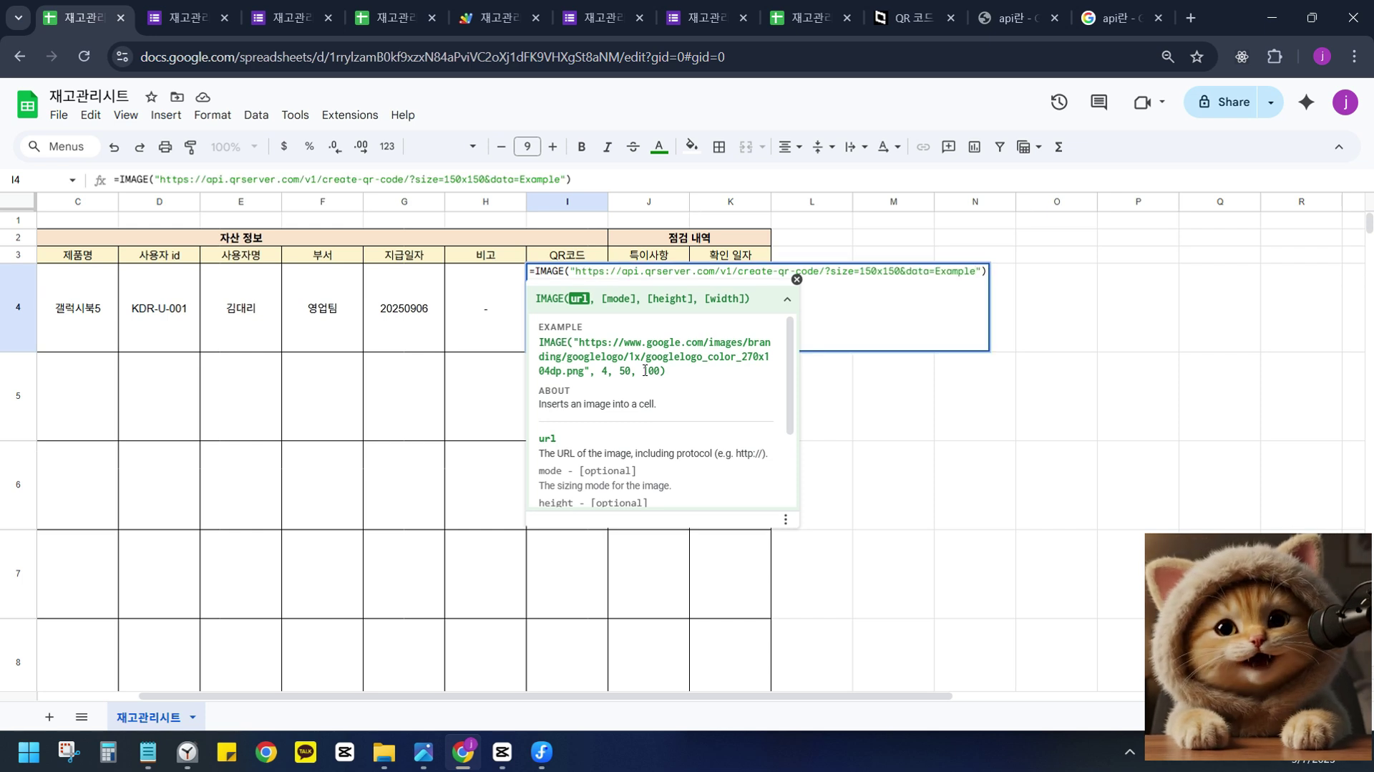
pyautogui.hotkey('shift', 'Left')
pyautogui.hotkey('shift', 'Left')
pyautogui.hotkey('shift', 'Left')
pyautogui.hotkey('shift', 'Left')
pyautogui.hotkey('shift', 'Left')
pyautogui.hotkey('shift', 'Left')
pyautogui.press('BackSpace')
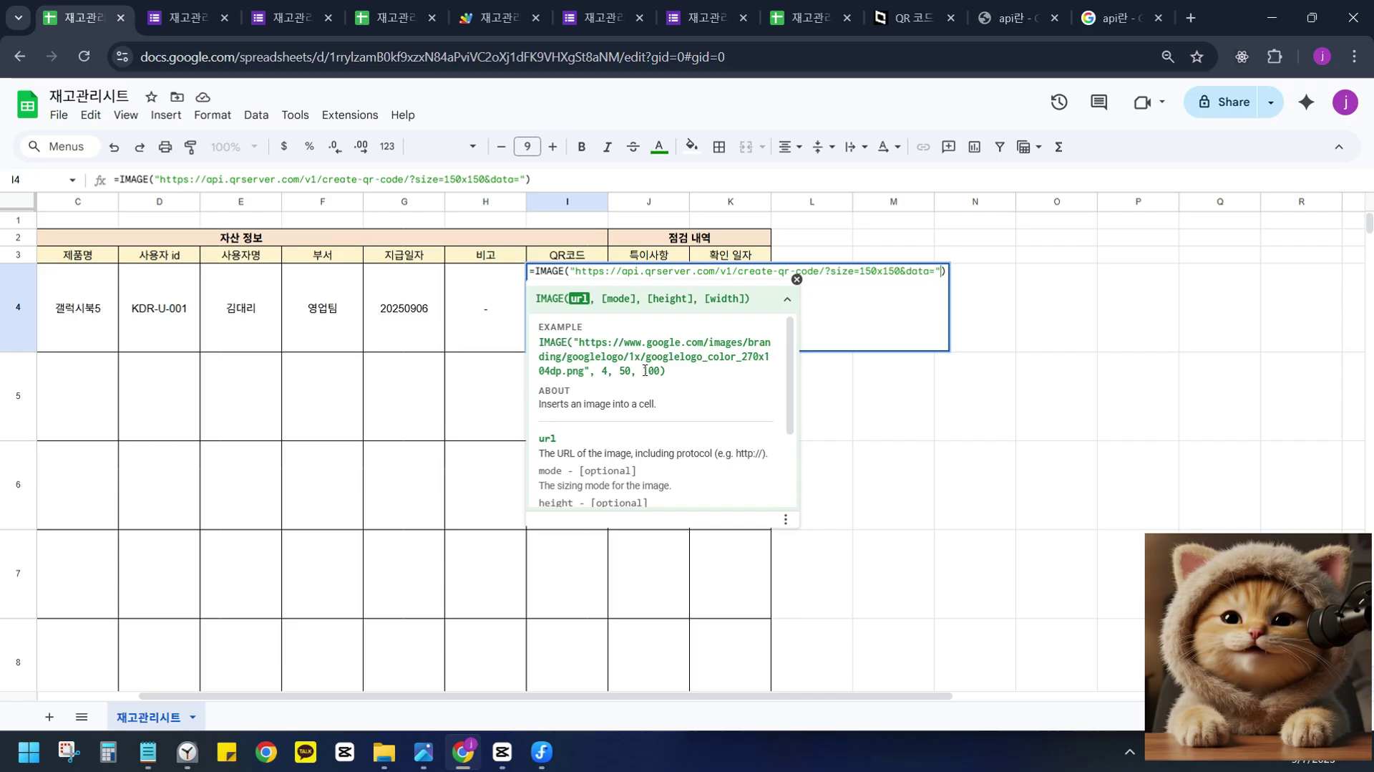
# Append &ENCODEURL("") to the URL in the I4 formula and place the insertion point between its quotes.
pyautogui.write('& ')
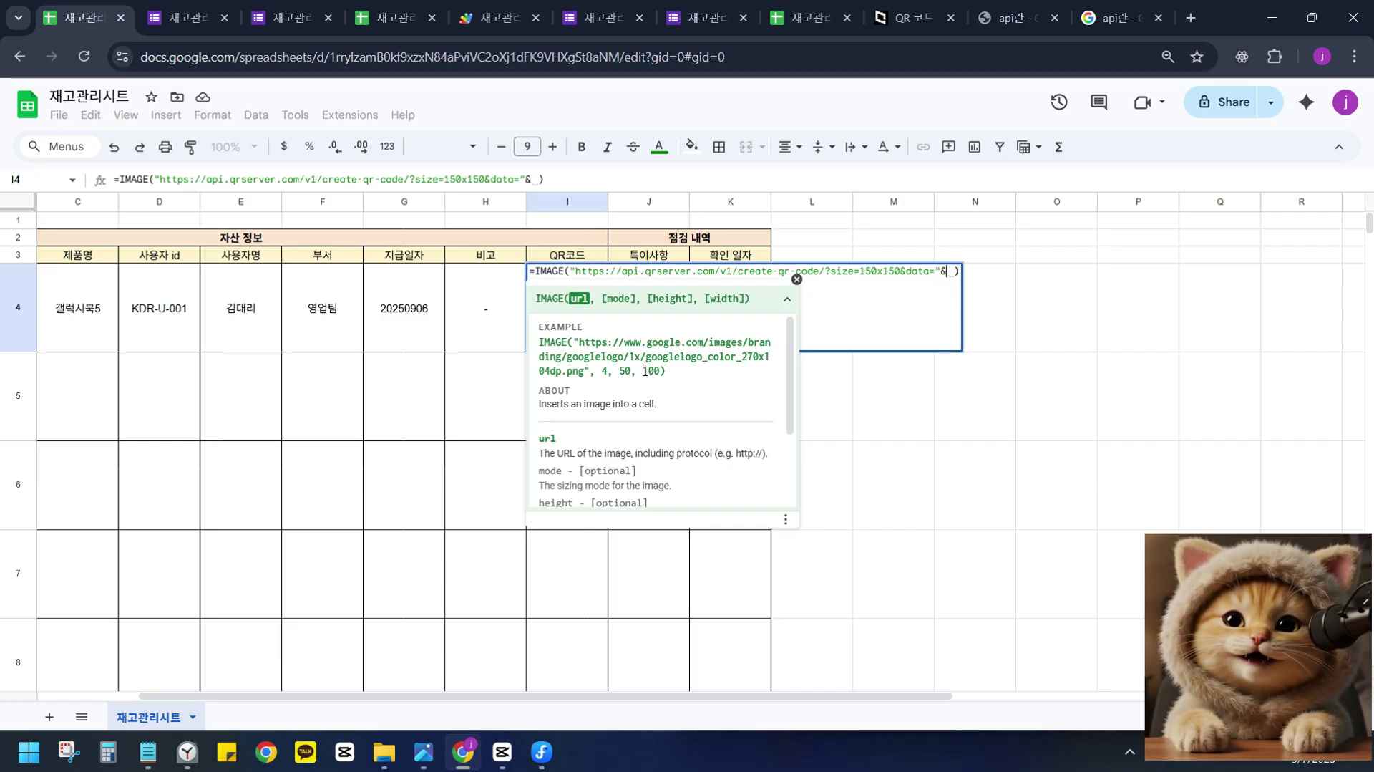
pyautogui.write('ENCODEURL(')
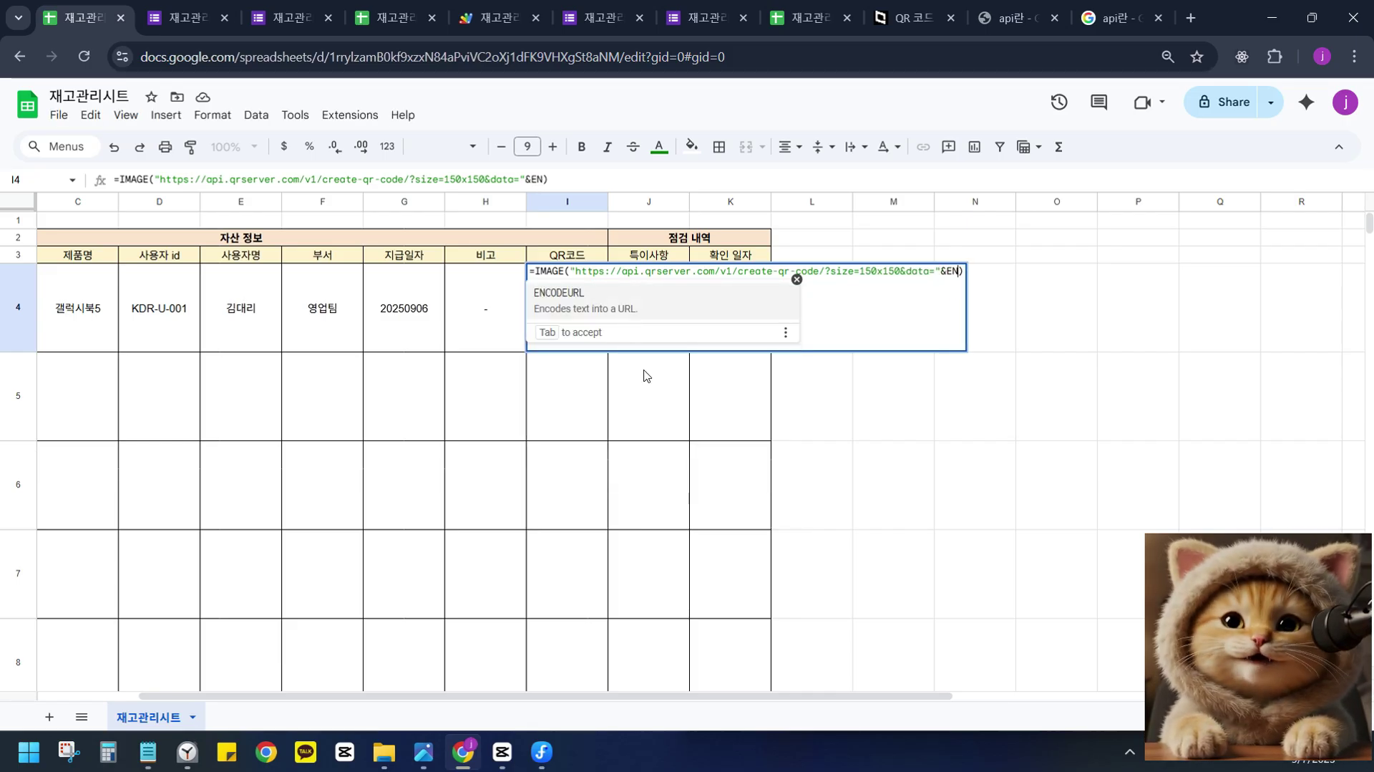
pyautogui.write('"')
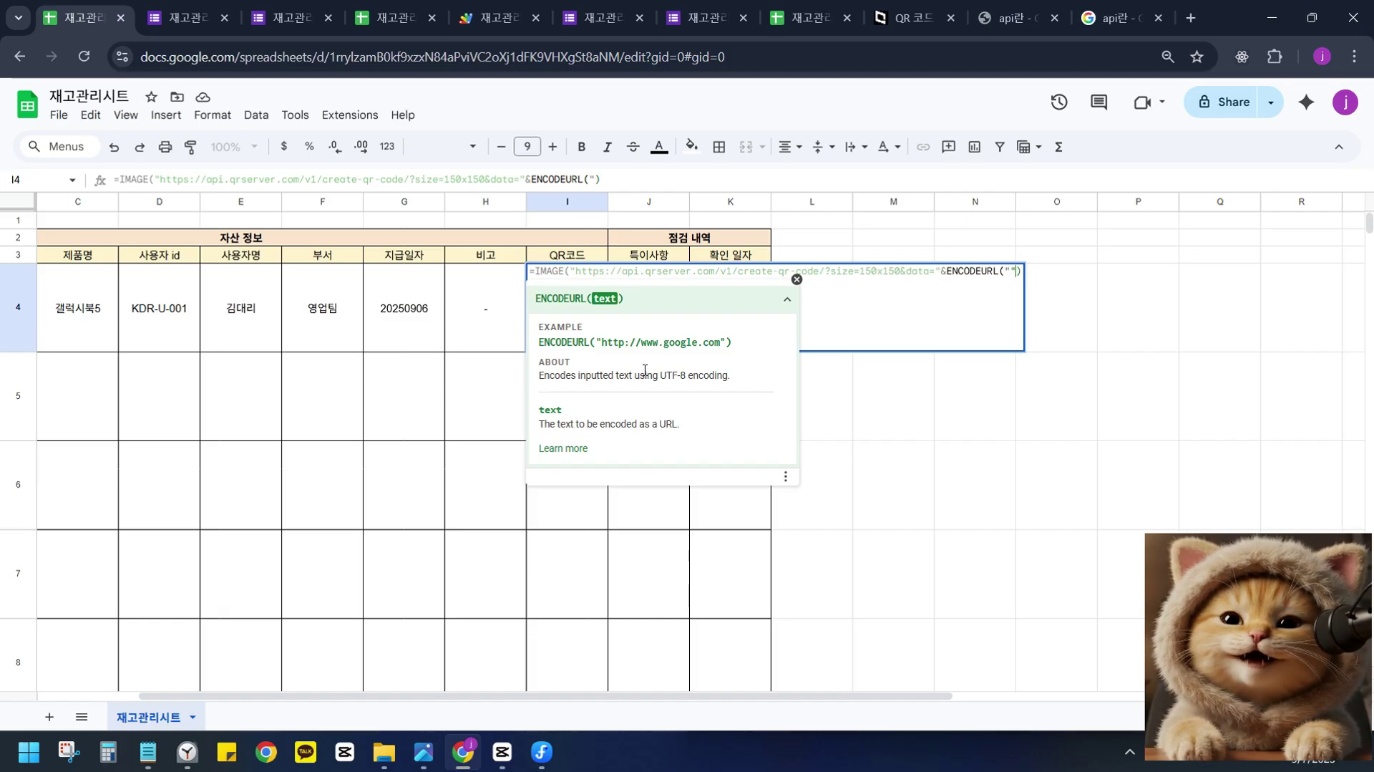
pyautogui.write(')')
pyautogui.press('Left')
pyautogui.press('Left')
pyautogui.press('Left')
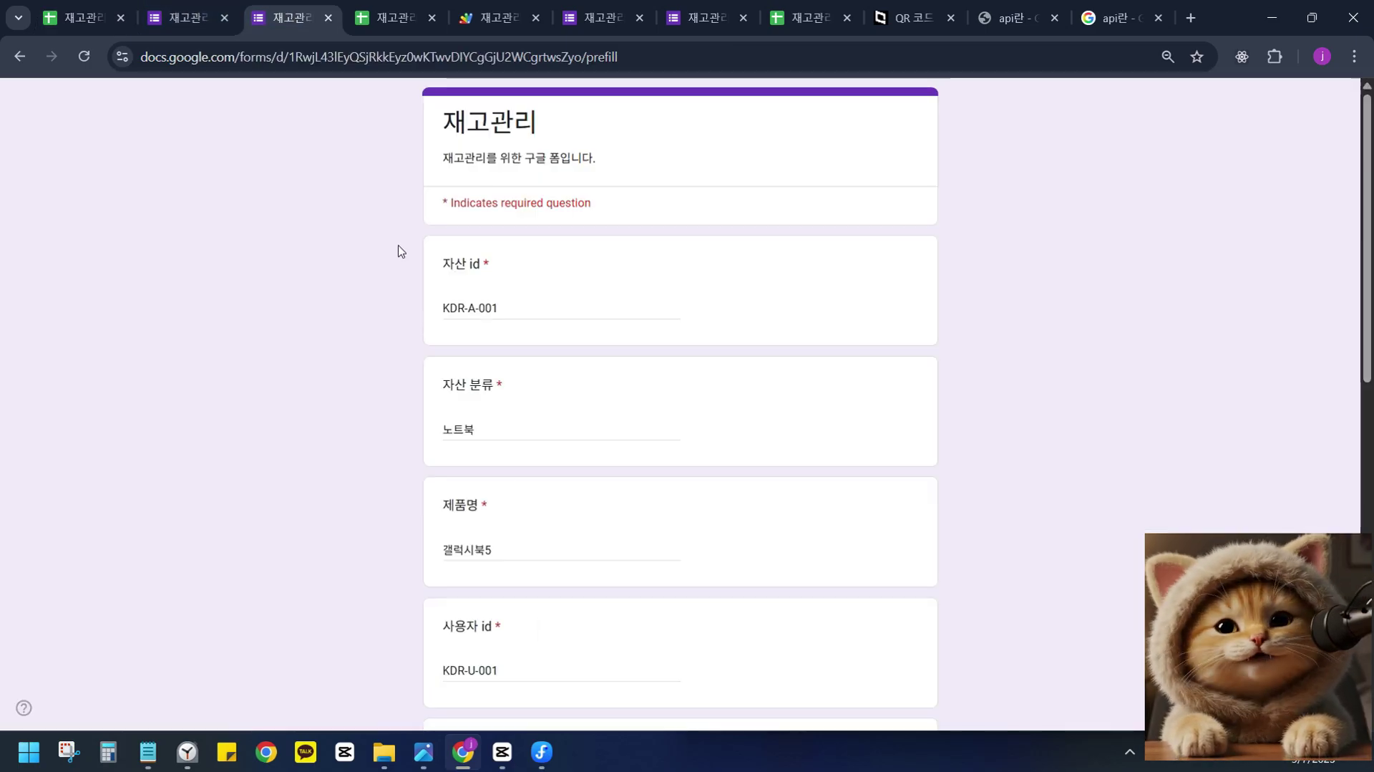
# Generate the pre-filled link on the 재고관리 form and copy it.
pyautogui.click(283, 17)
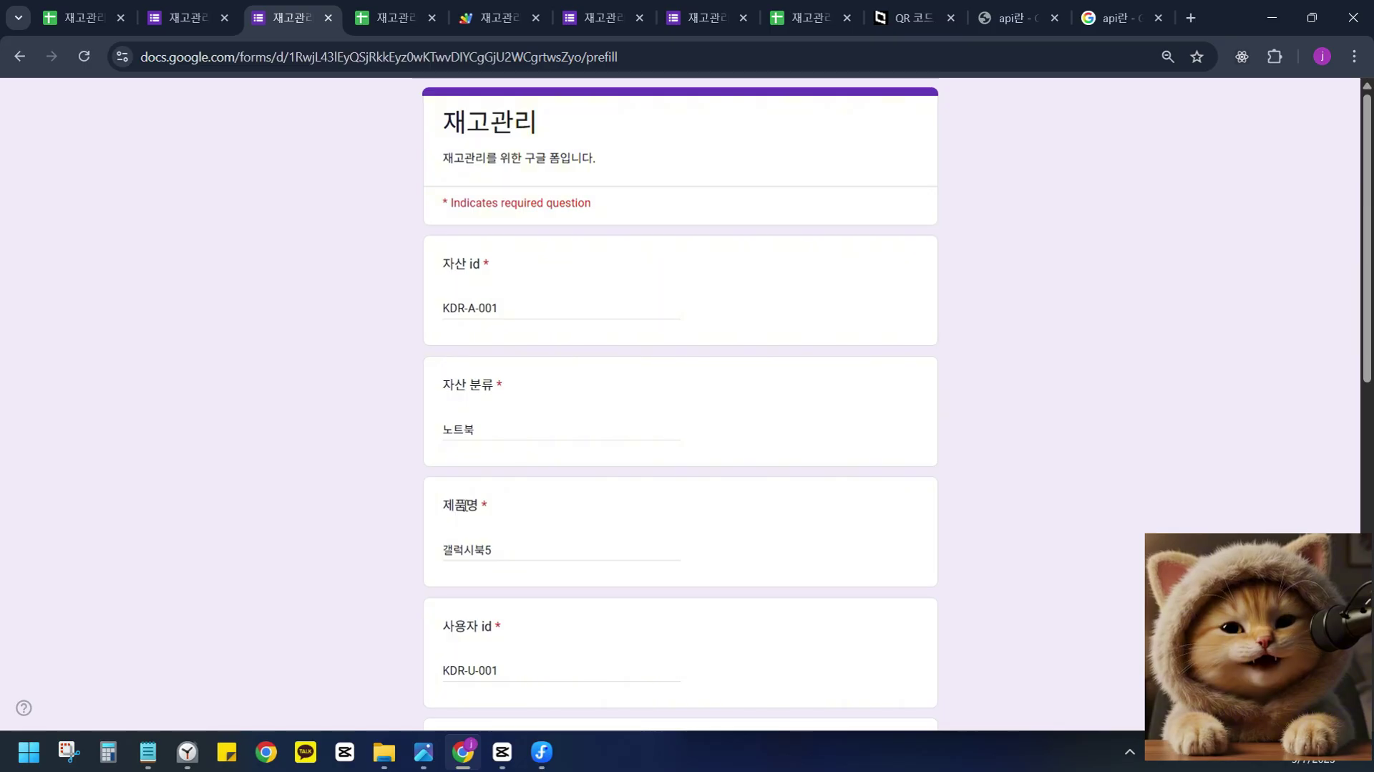
pyautogui.scroll(-10, 471, 541)
pyautogui.click(495, 582)
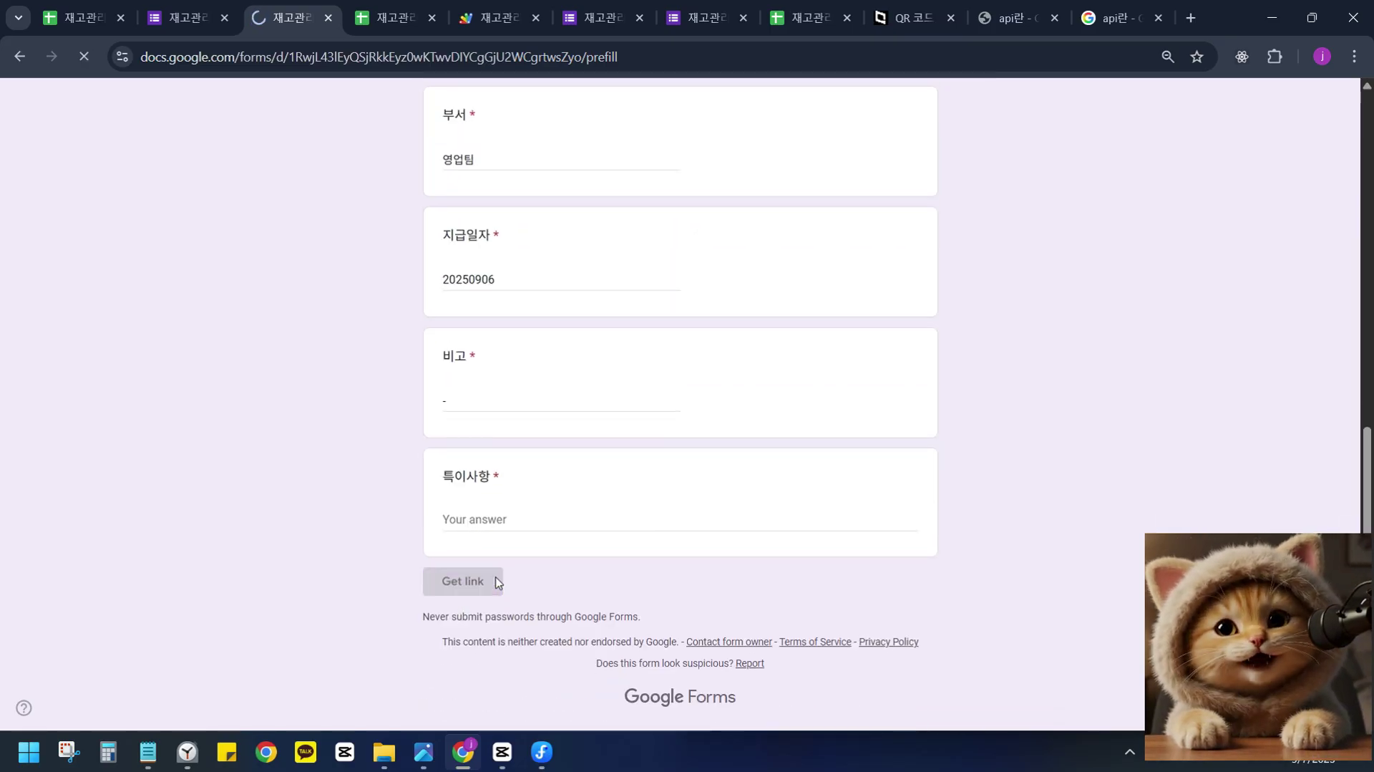
pyautogui.scroll(-10, 432, 470)
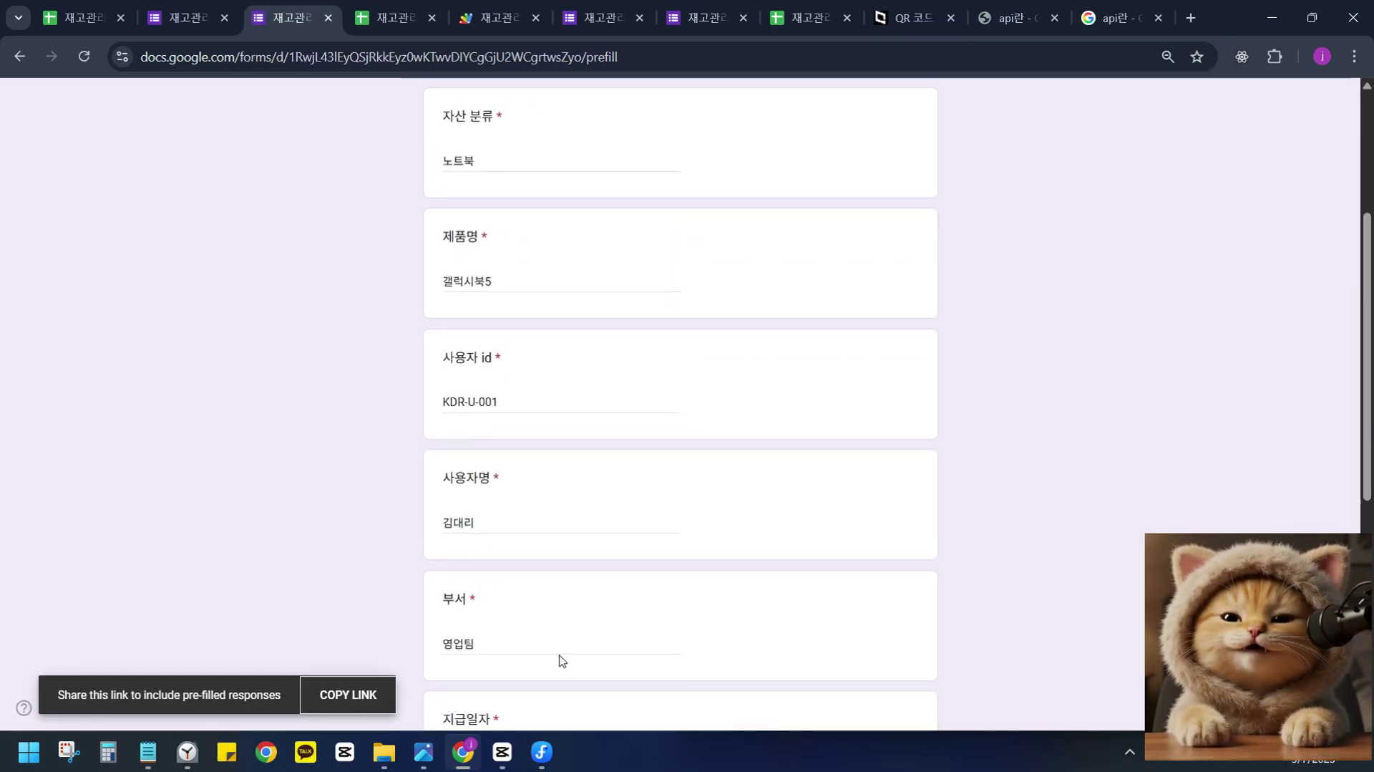
pyautogui.click(348, 696)
pyautogui.scroll(-4, 444, 566)
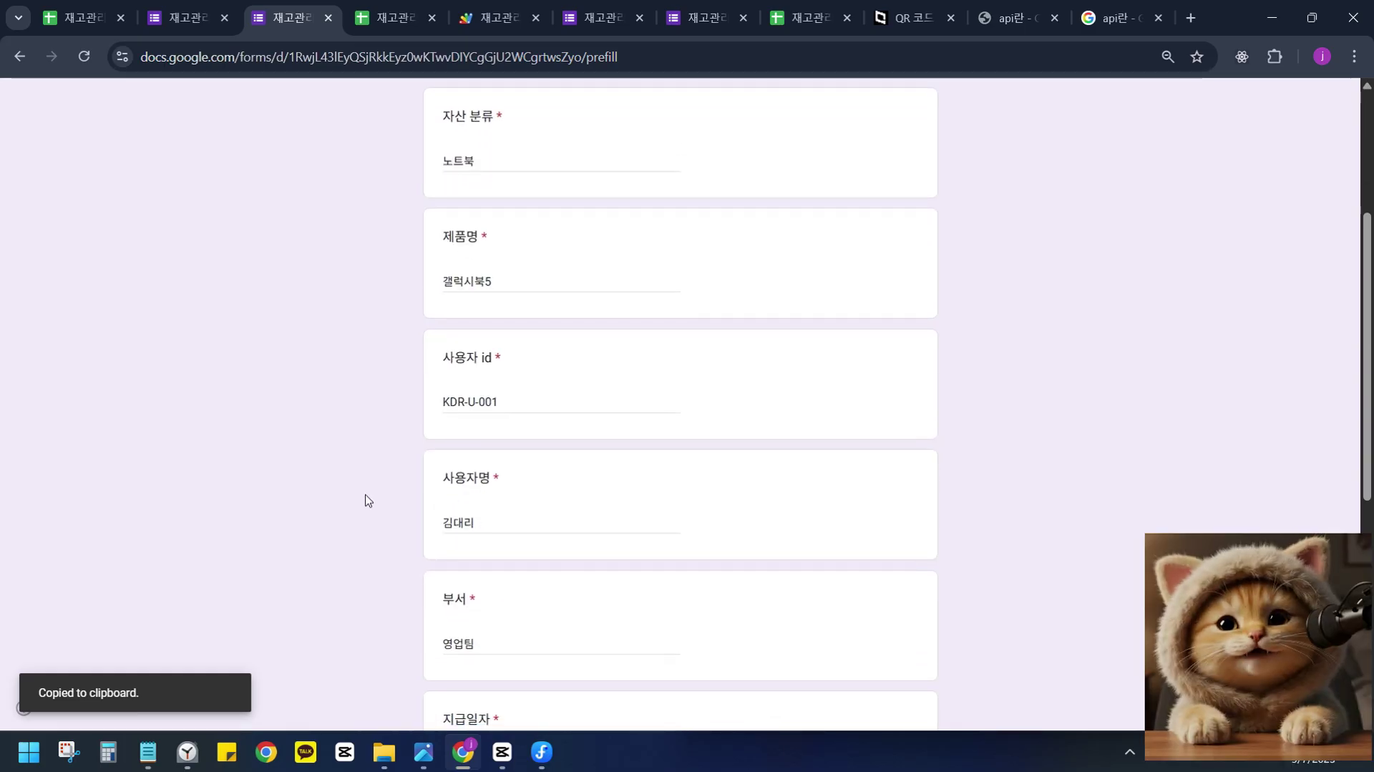
# Paste the pre-filled form link between ENCODEURL's quotes in cell I4 and commit the formula.
pyautogui.hotkey('ctrl', '1')
pyautogui.hotkey('ctrl', 'v')
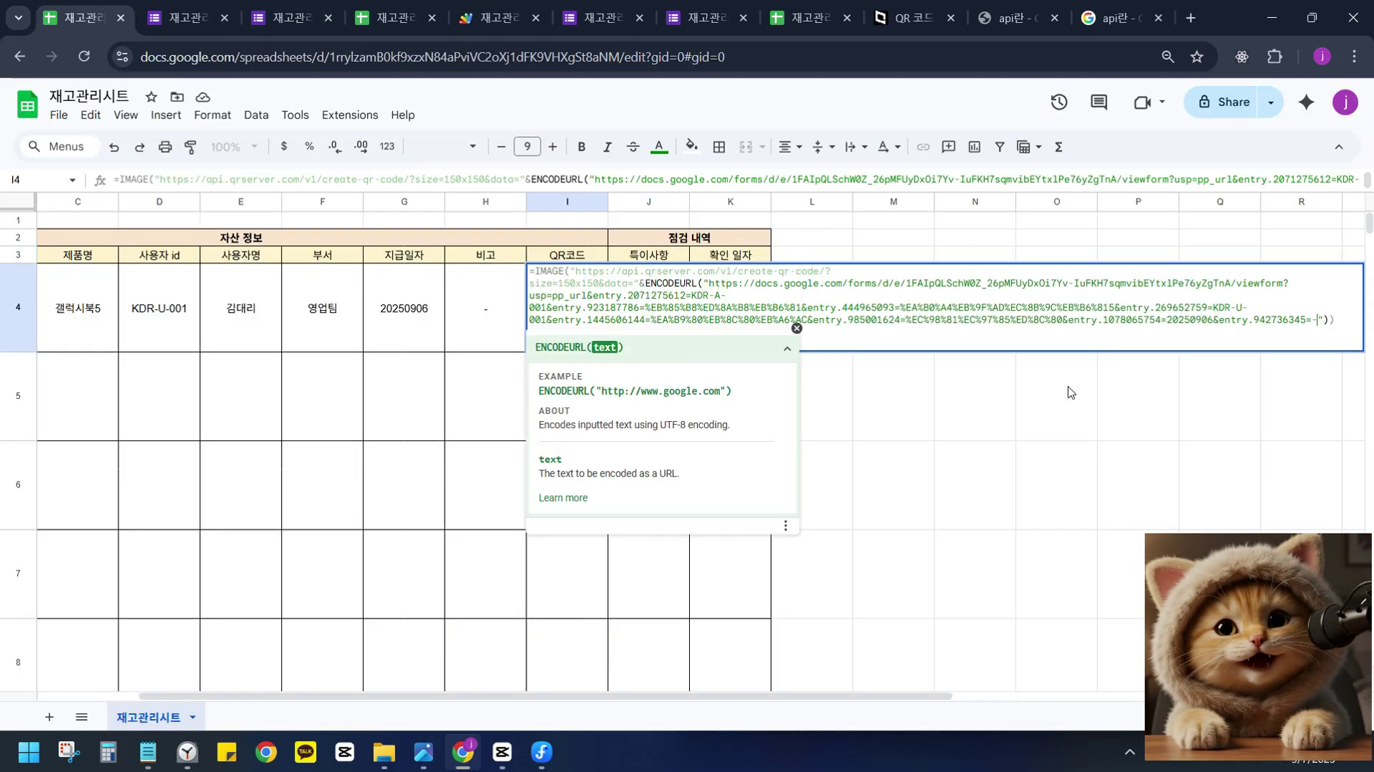
pyautogui.press('Return')
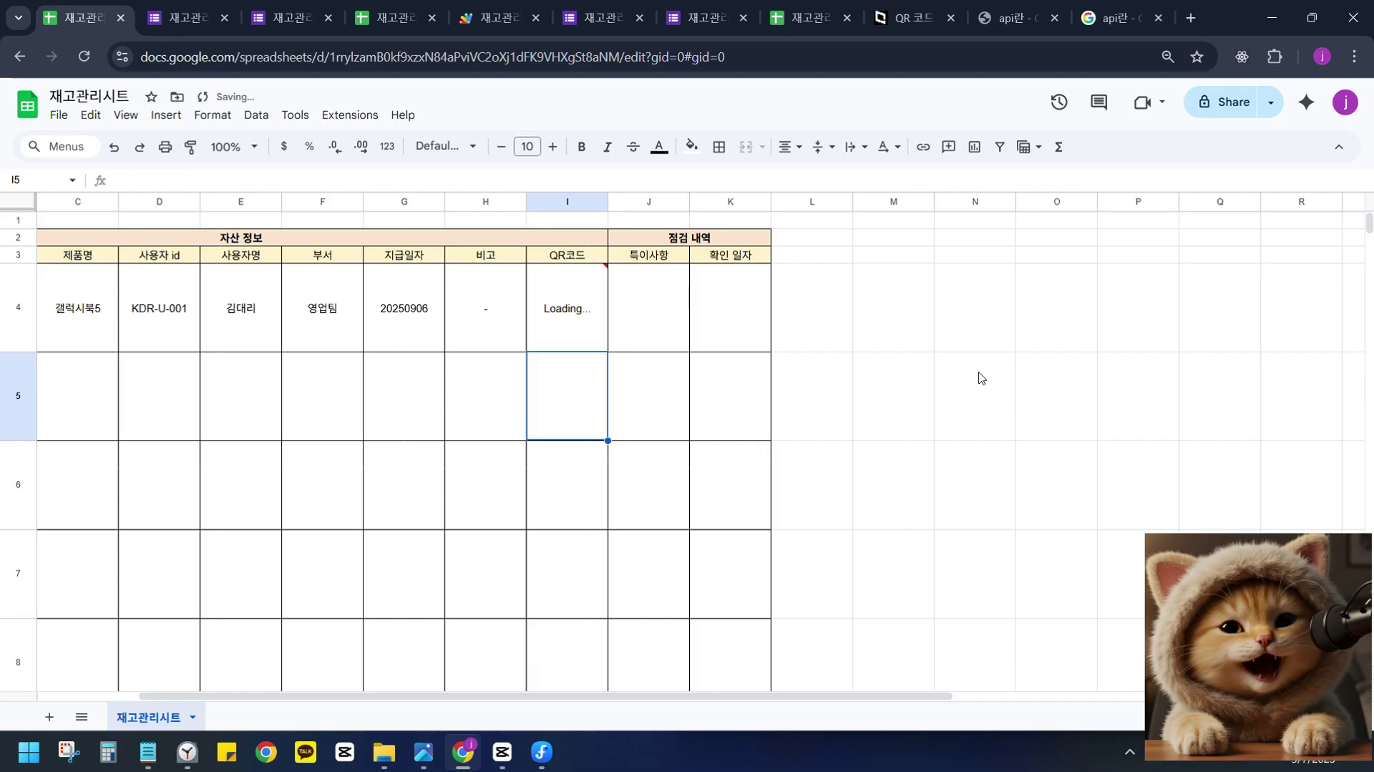
# Examine the generated QR code and its formula in cell I4 alongside the asset details in row 4.
pyautogui.click(573, 311)
pyautogui.click(684, 373)
pyautogui.click(555, 315)
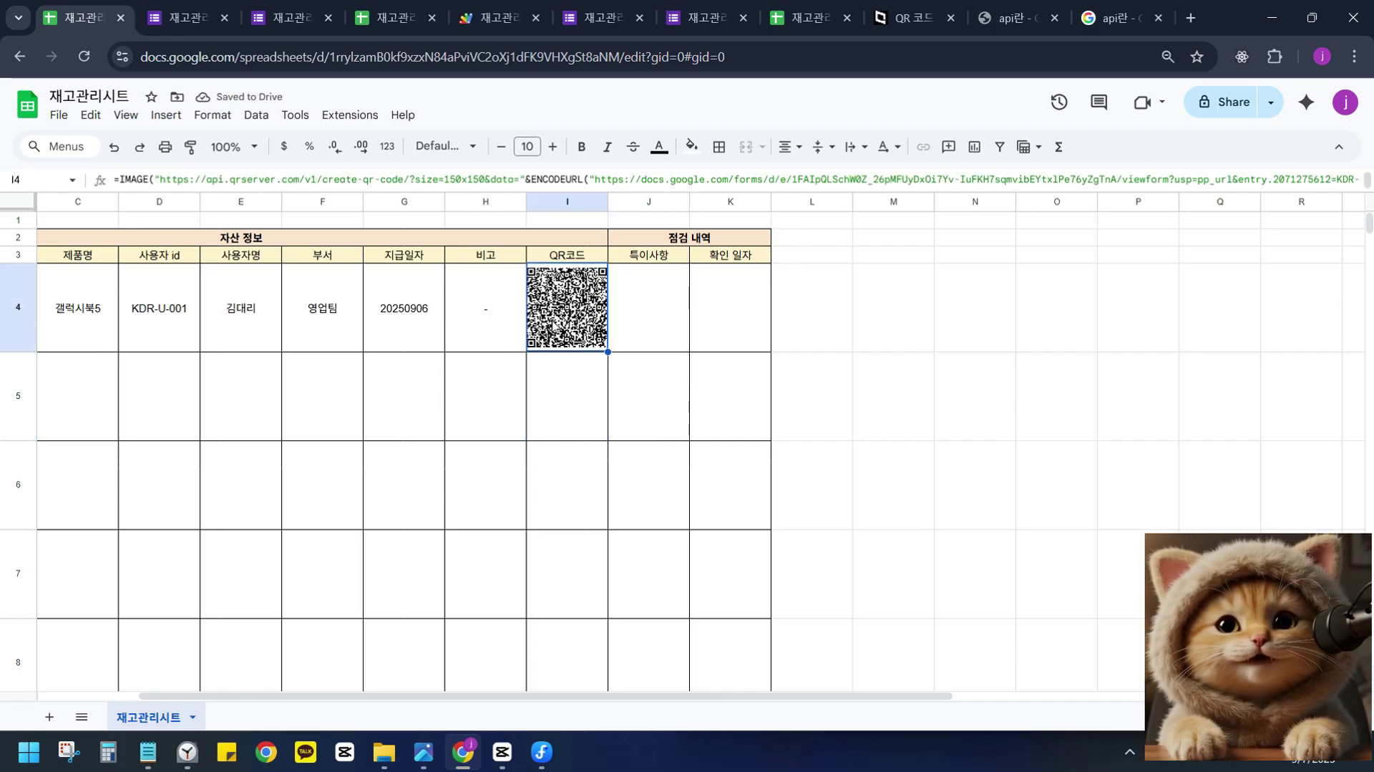
pyautogui.hscroll(-2, 533, 429)
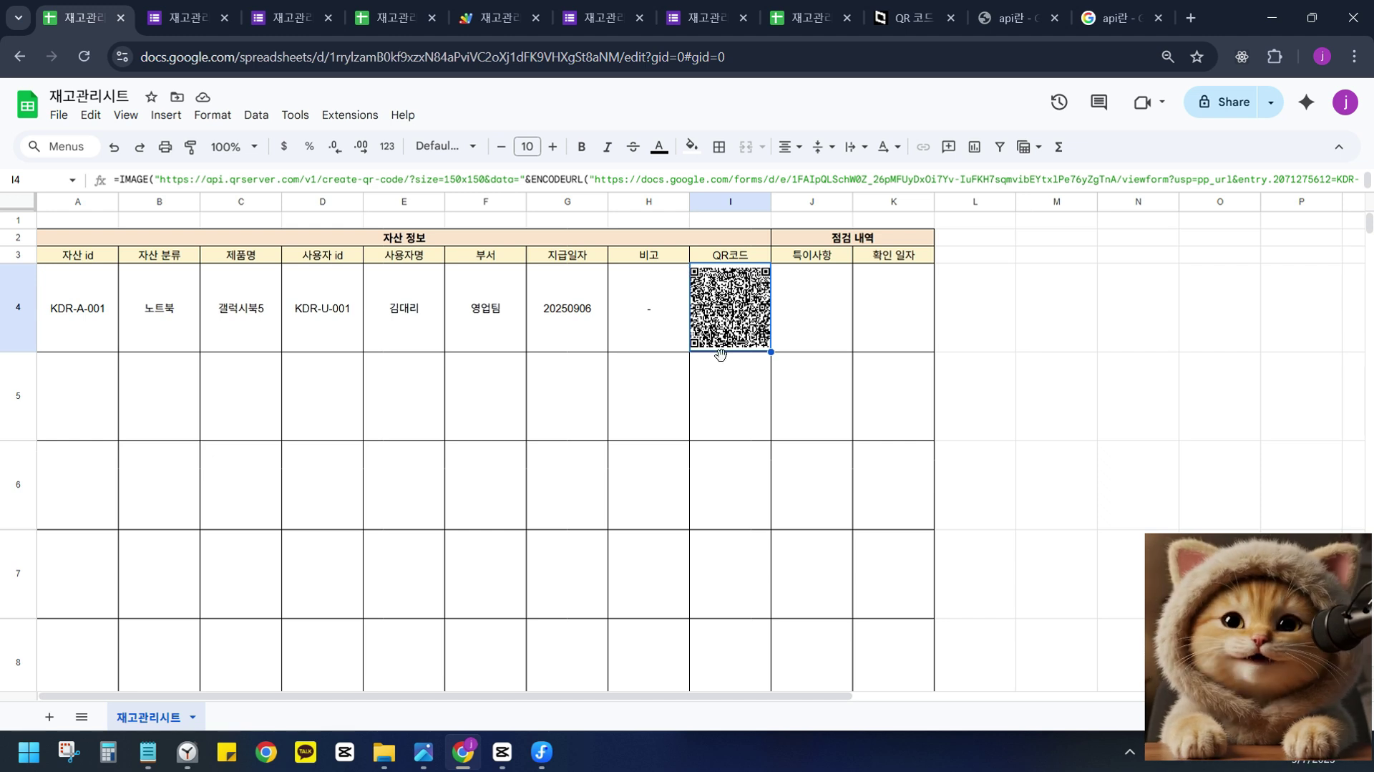
pyautogui.click(780, 408)
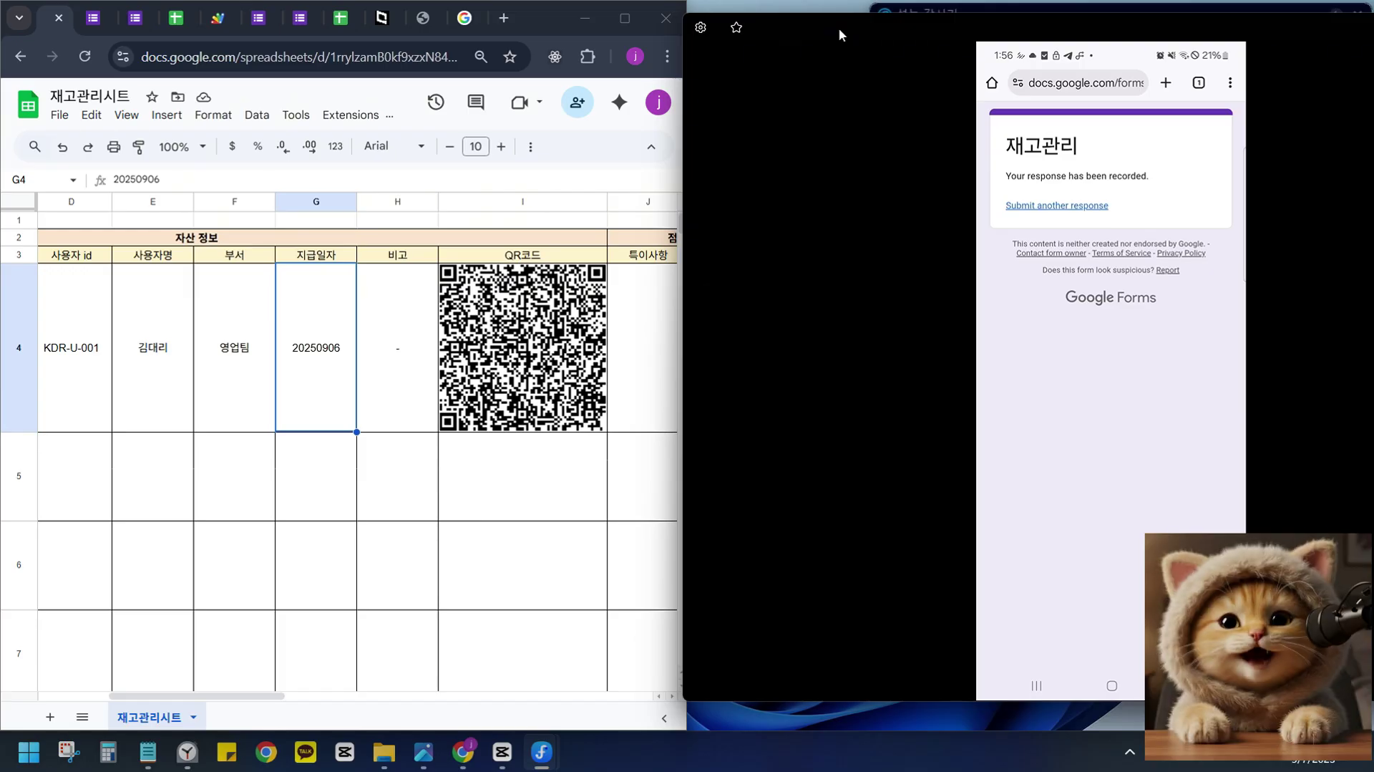
# Put away the mirrored phone window showing the form response and maximize the spreadsheet window.
pyautogui.click(1064, 501)
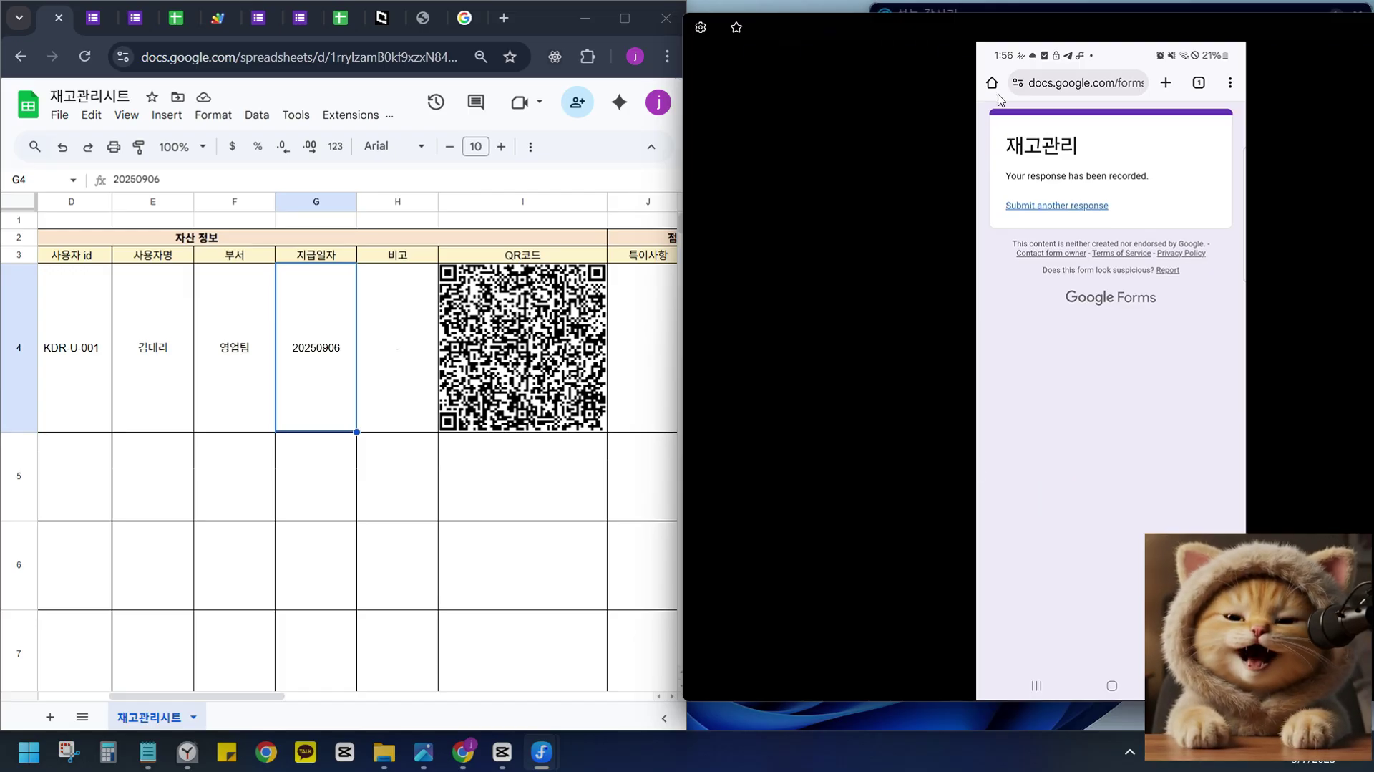
pyautogui.moveTo(1149, 19); pyautogui.dragTo(1247, 84)
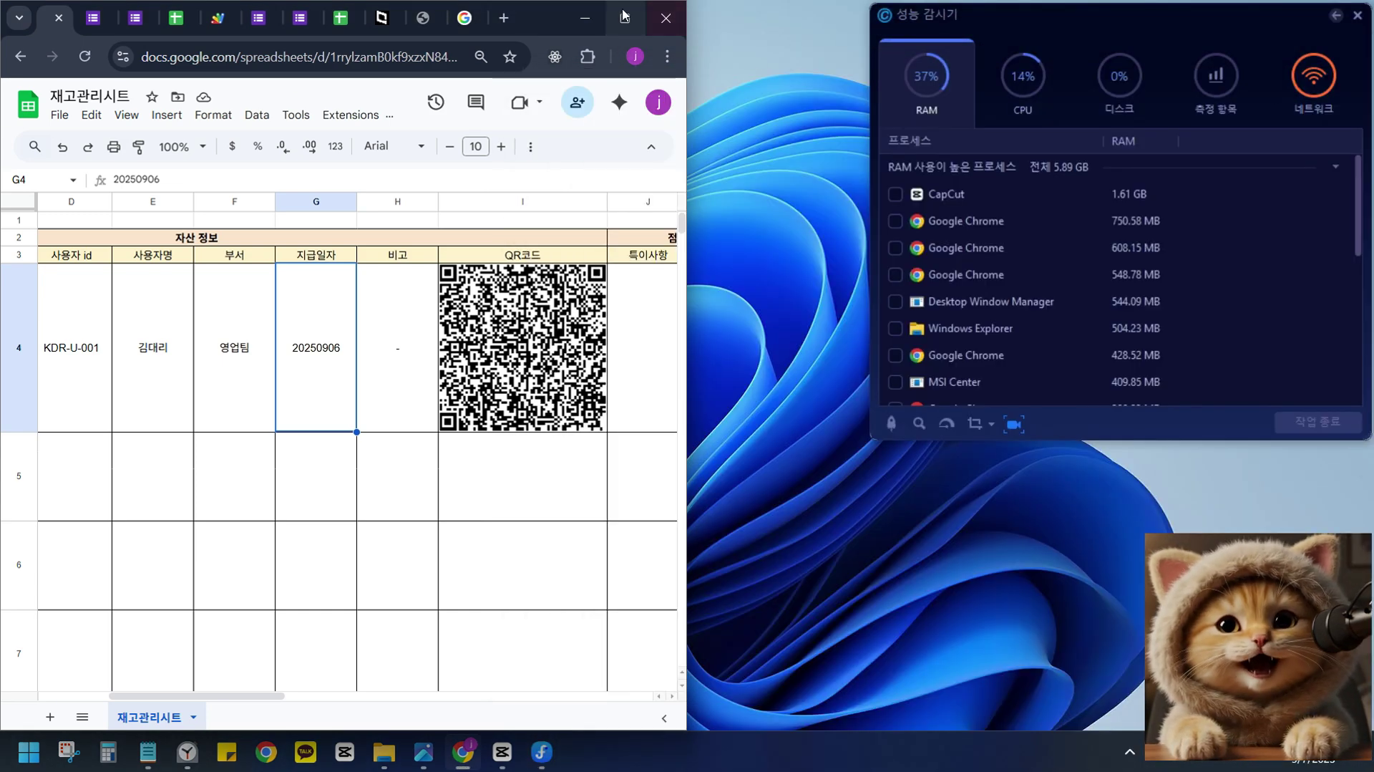
pyautogui.click(617, 17)
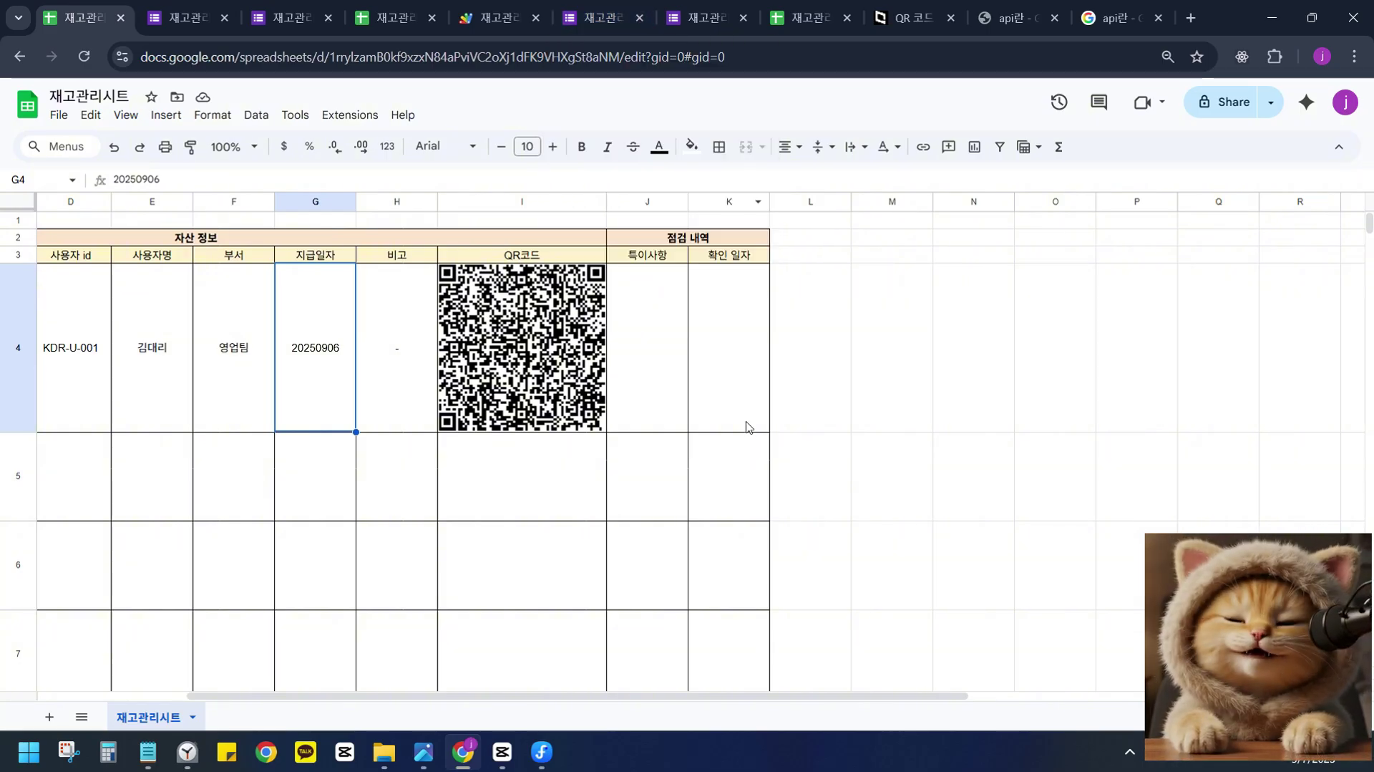
# Select the inspection cells J4:K4 under 특이사항 and 확인 일자.
pyautogui.click(669, 384)
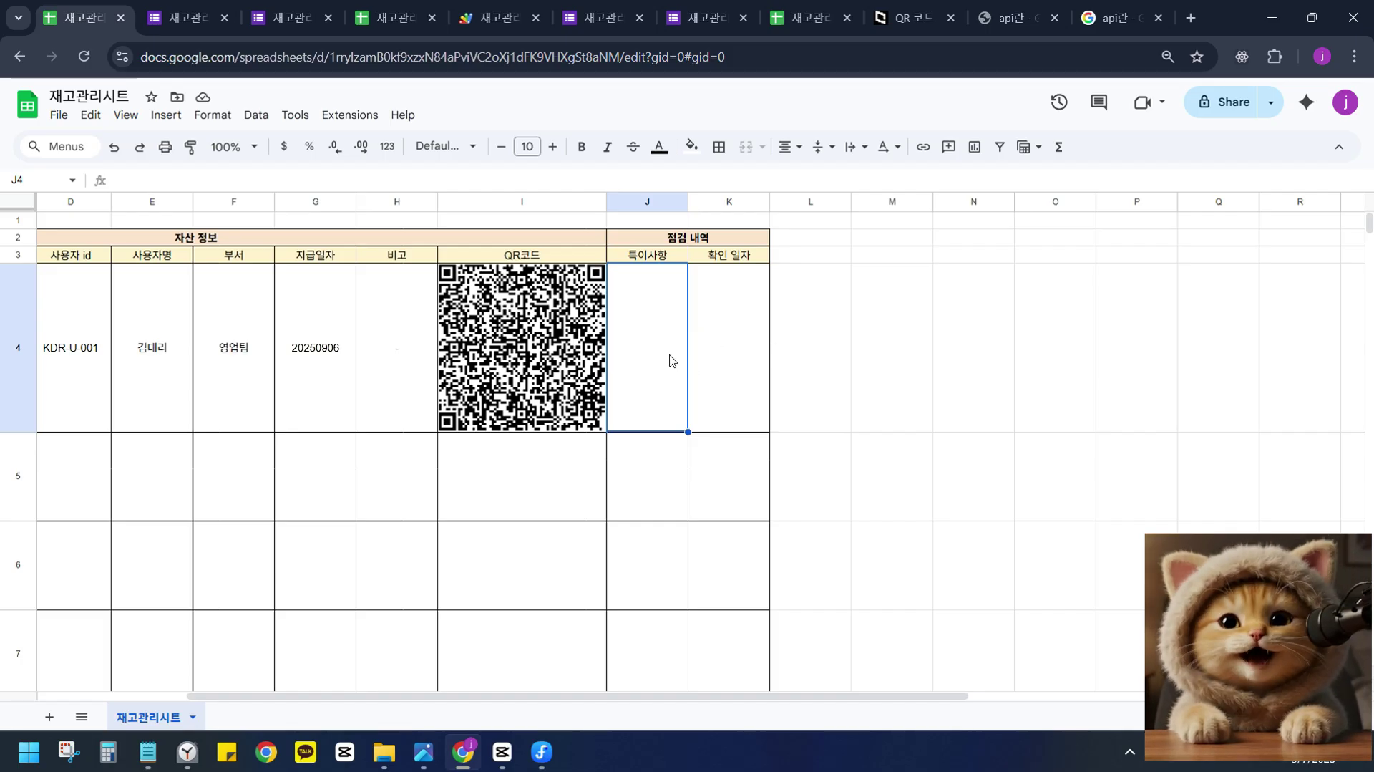
pyautogui.moveTo(671, 360); pyautogui.dragTo(728, 356)
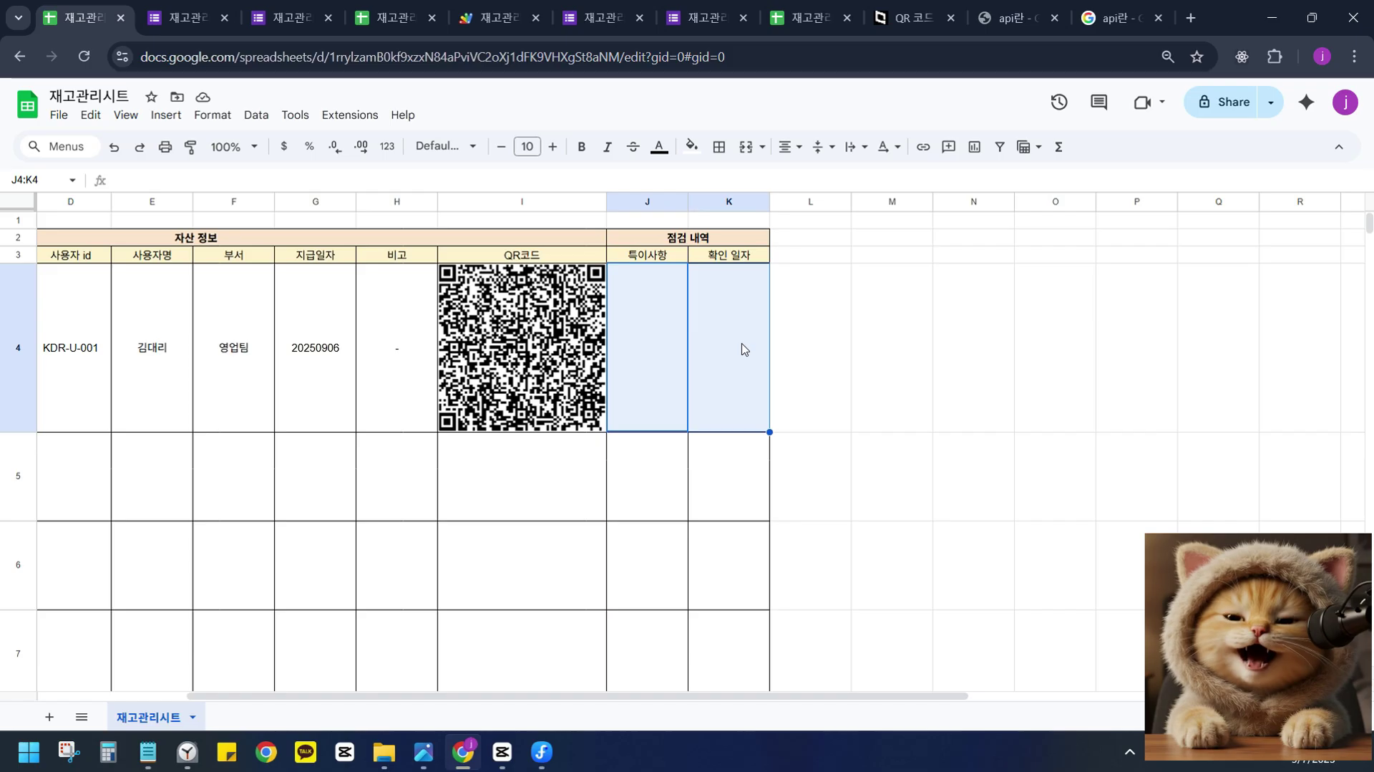
# Widen the 특이사항 and 확인 일자 columns (J and K) in the inspection section.
pyautogui.doubleClick(770, 201)
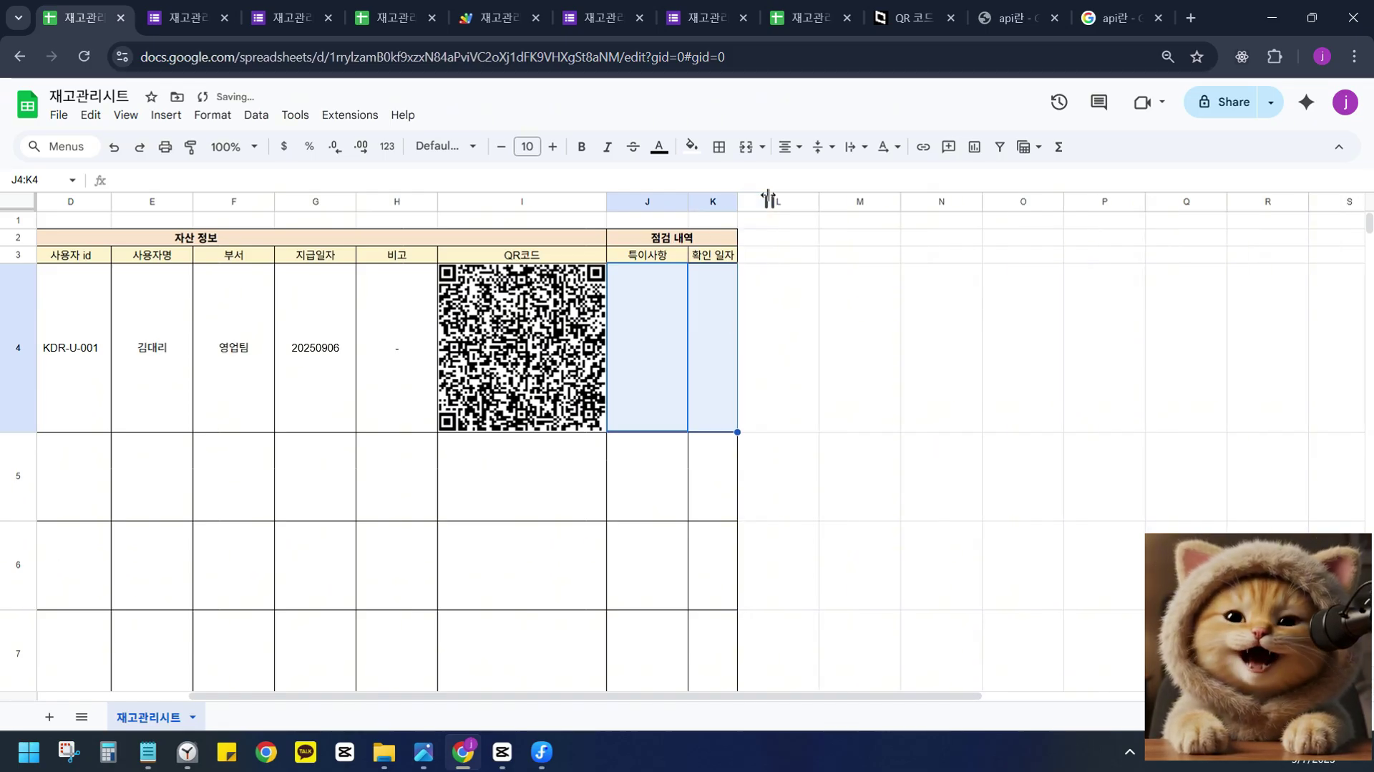
pyautogui.moveTo(738, 202); pyautogui.dragTo(813, 201)
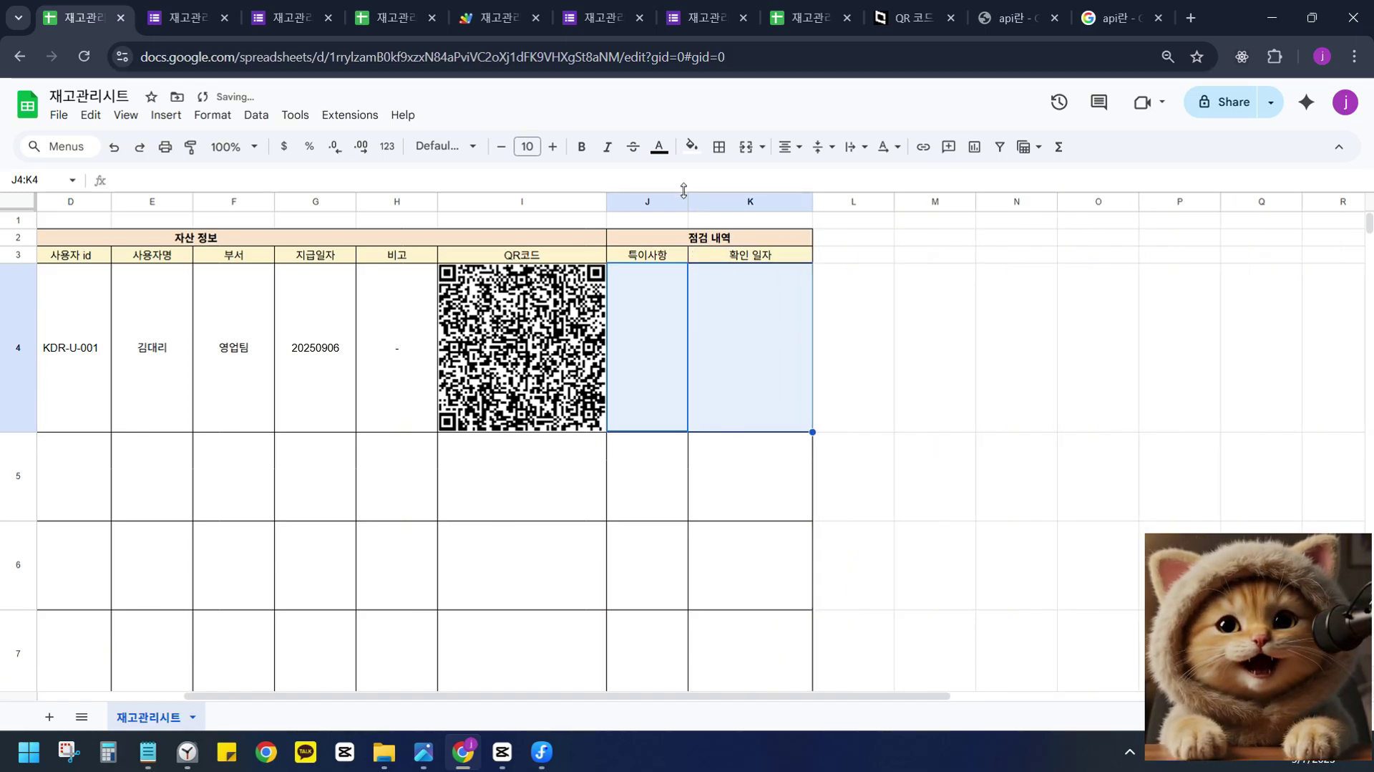
pyautogui.moveTo(683, 189); pyautogui.dragTo(722, 190)
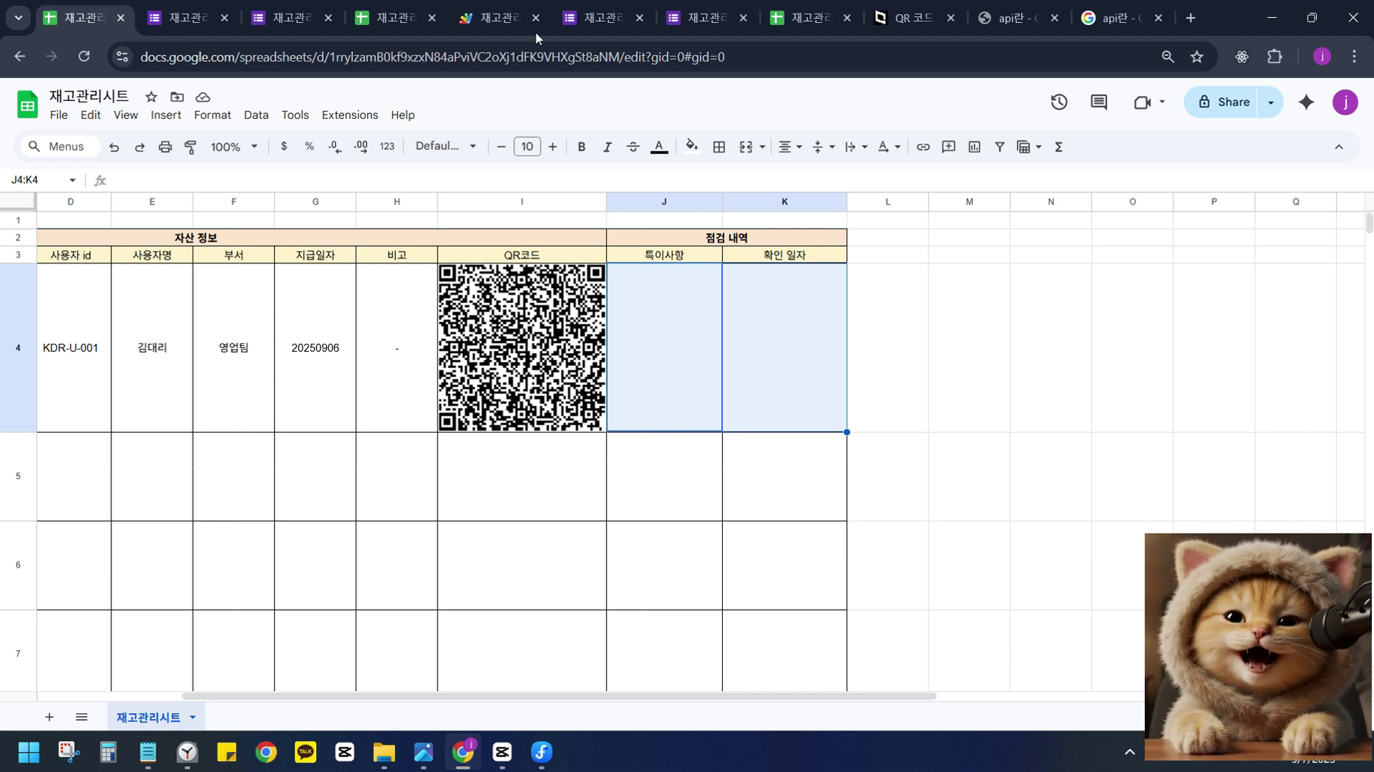
pyautogui.click(922, 352)
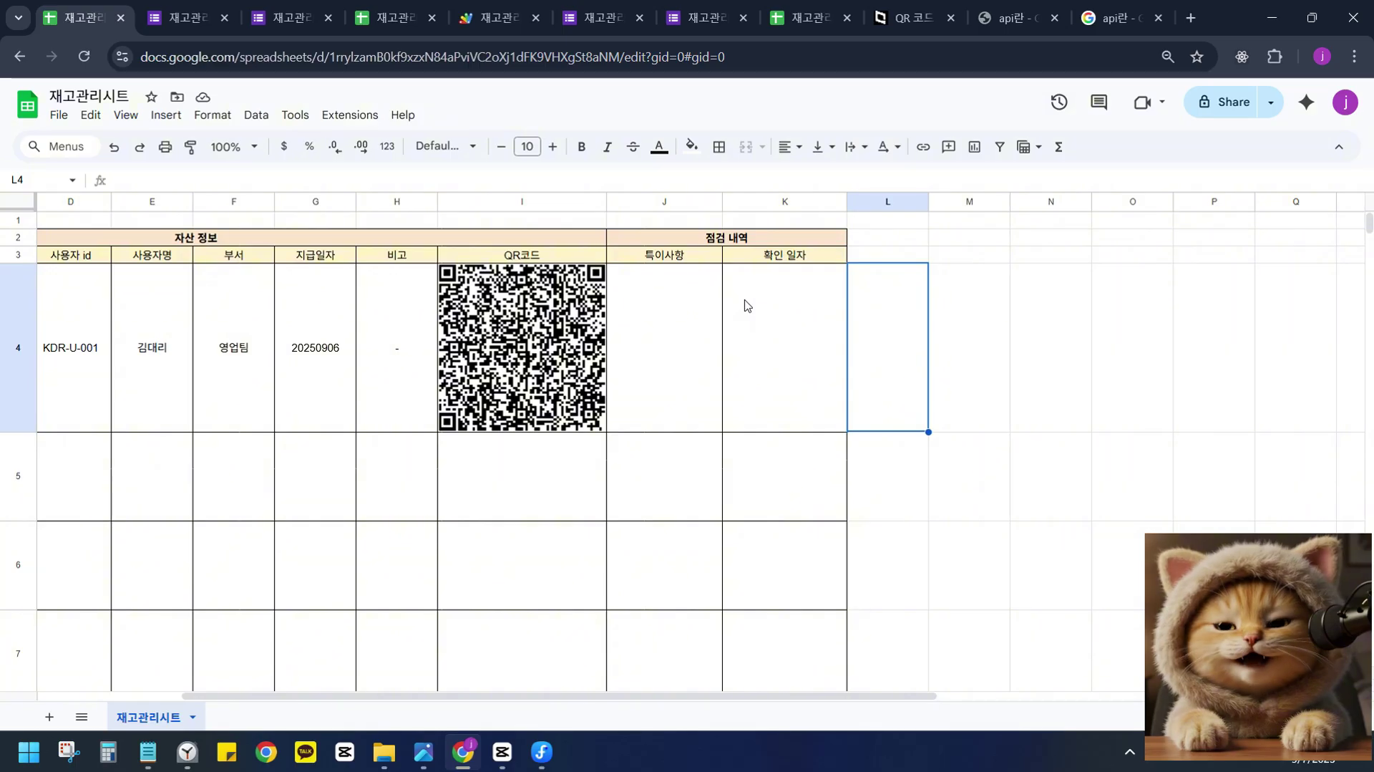
# Open a new Apps Script project attached to 재고관리시트.
pyautogui.click(698, 295)
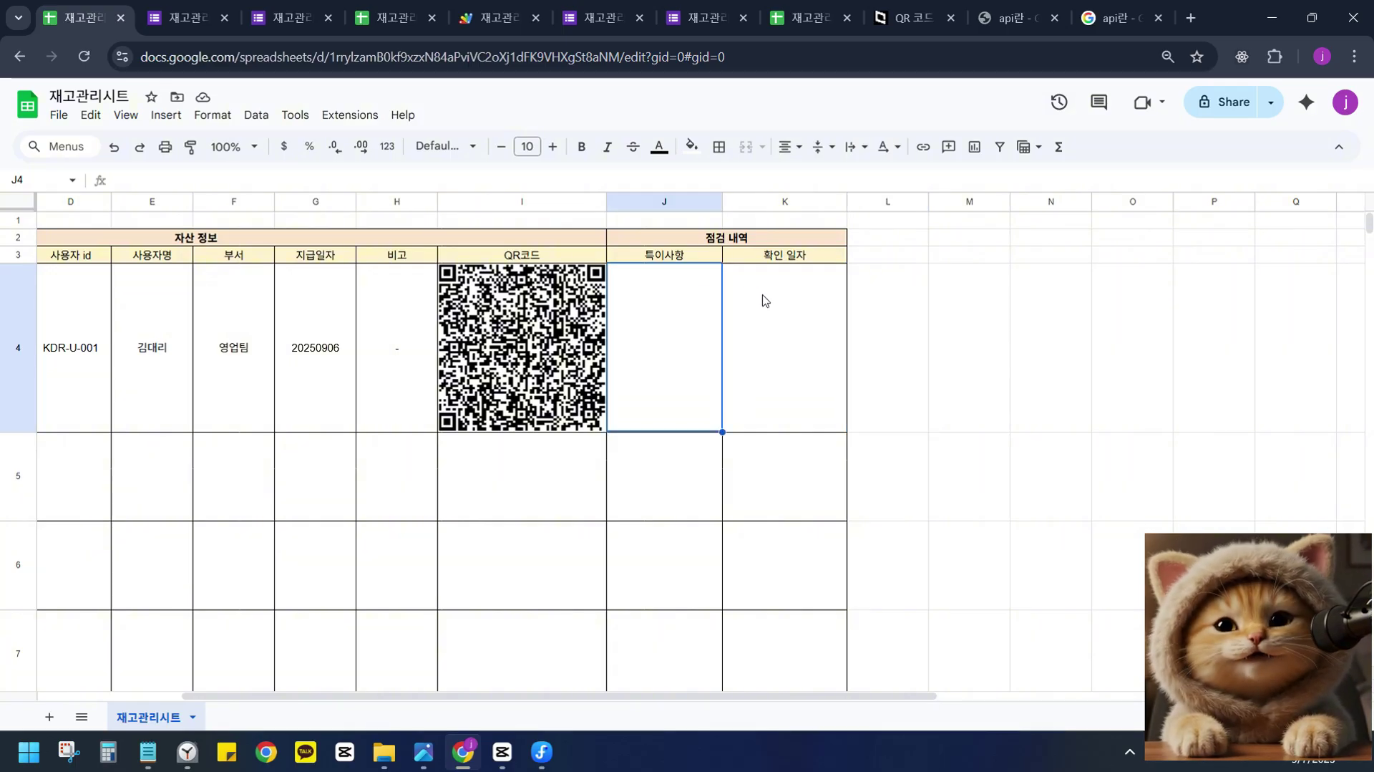
pyautogui.click(763, 297)
pyautogui.click(654, 310)
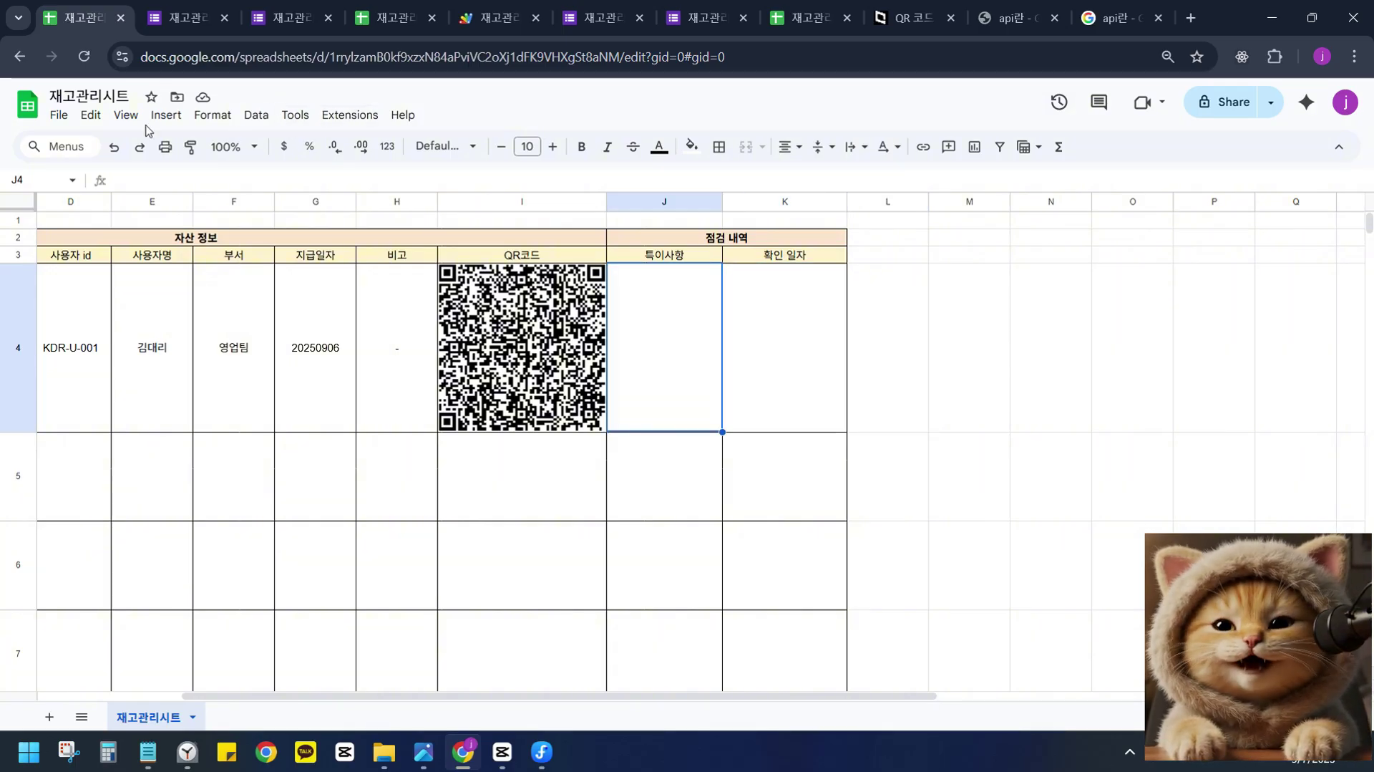
pyautogui.click(339, 118)
pyautogui.moveTo(387, 123)
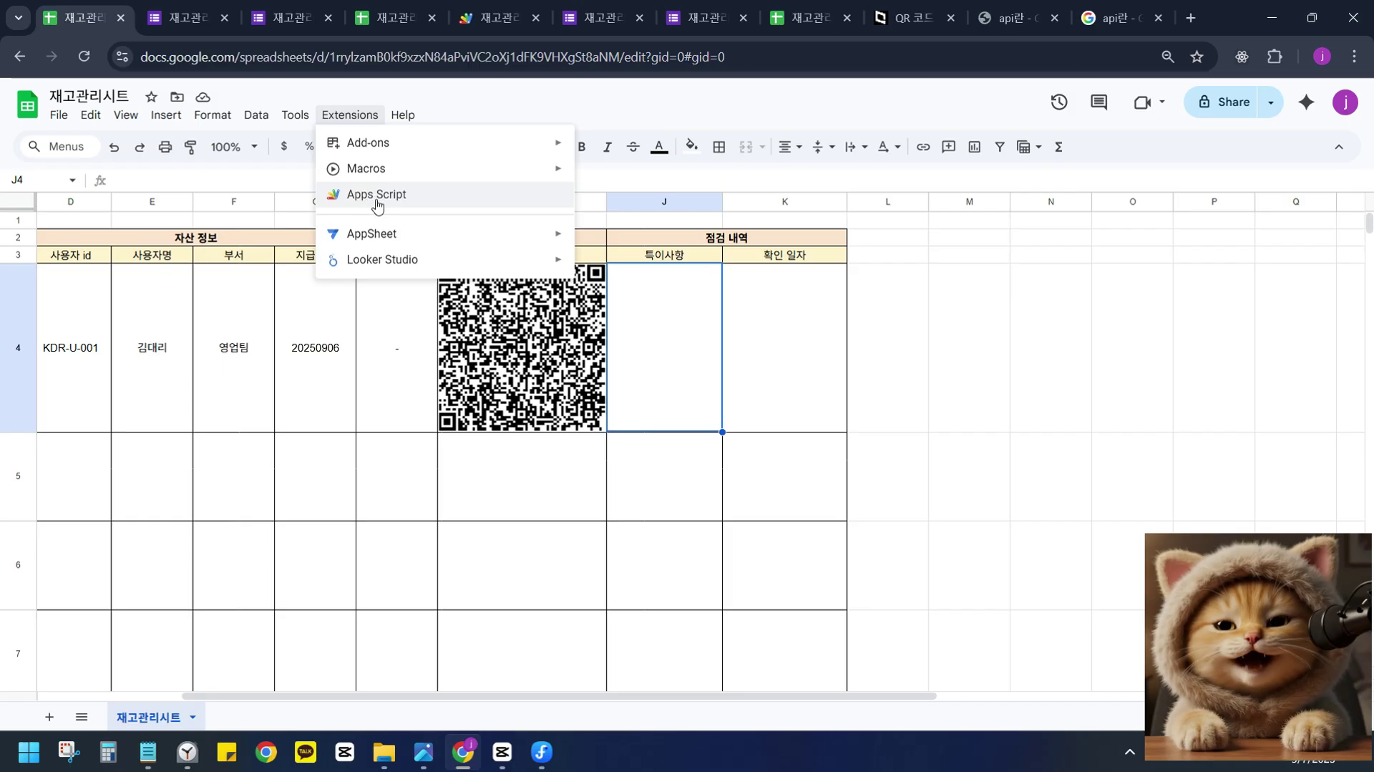
pyautogui.click(450, 198)
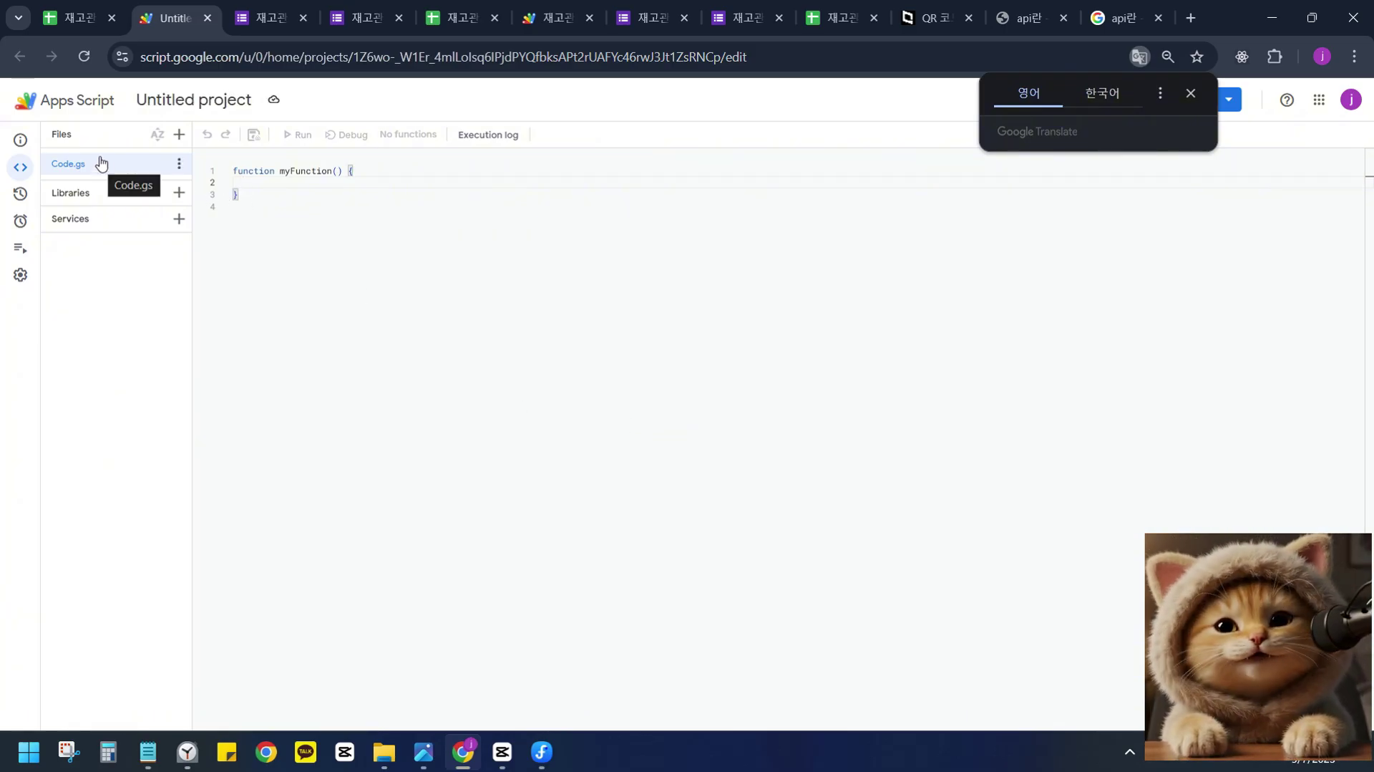
# Examine the script project's overview, editor, project history, triggers, executions and settings pages.
pyautogui.moveTo(19, 140)
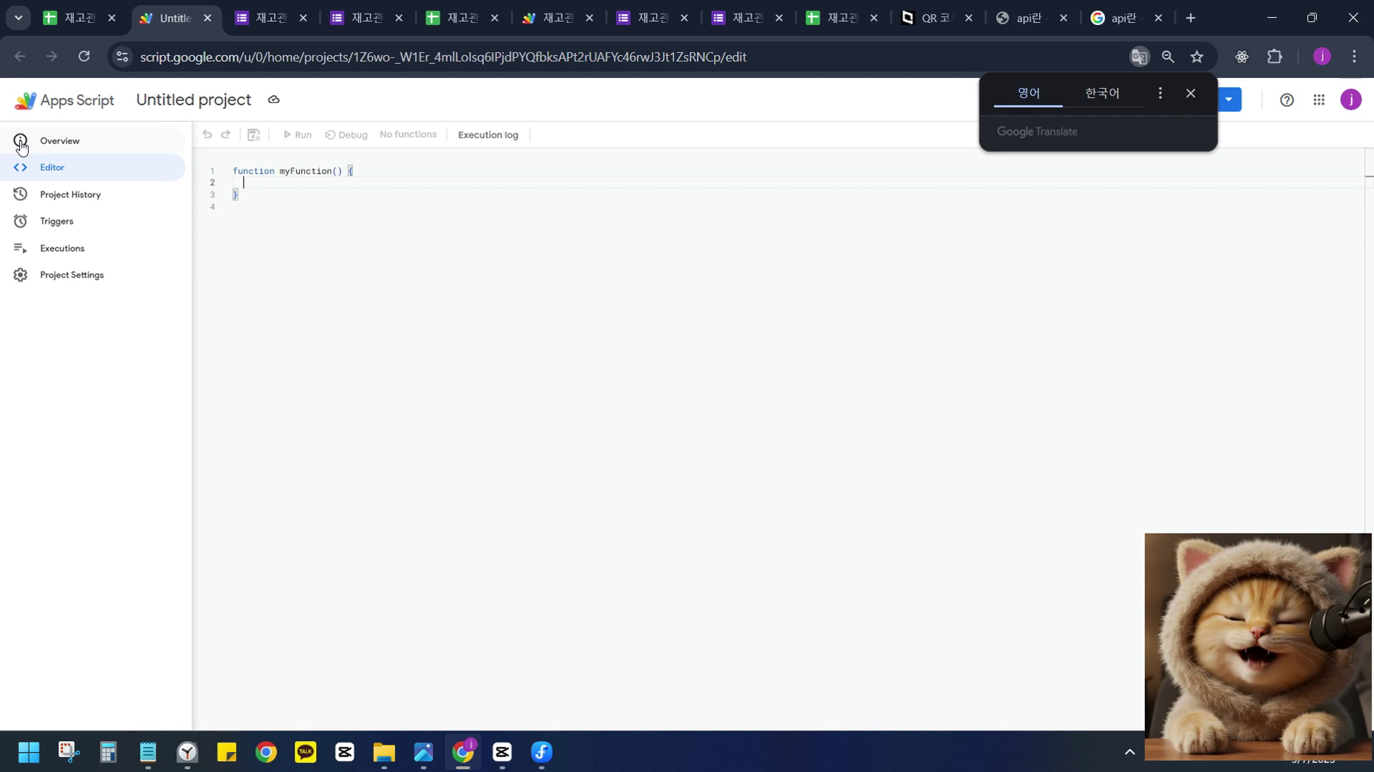
pyautogui.click(61, 141)
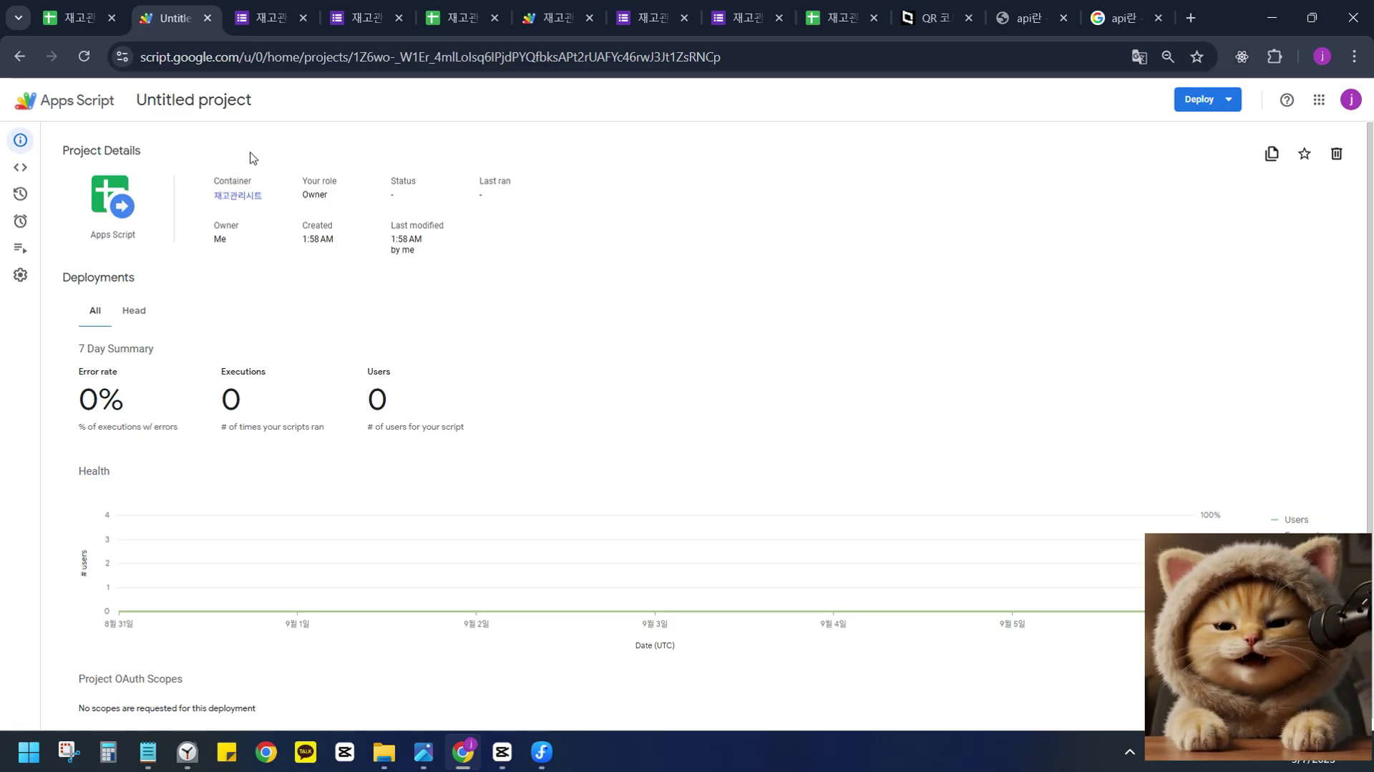
pyautogui.moveTo(20, 163)
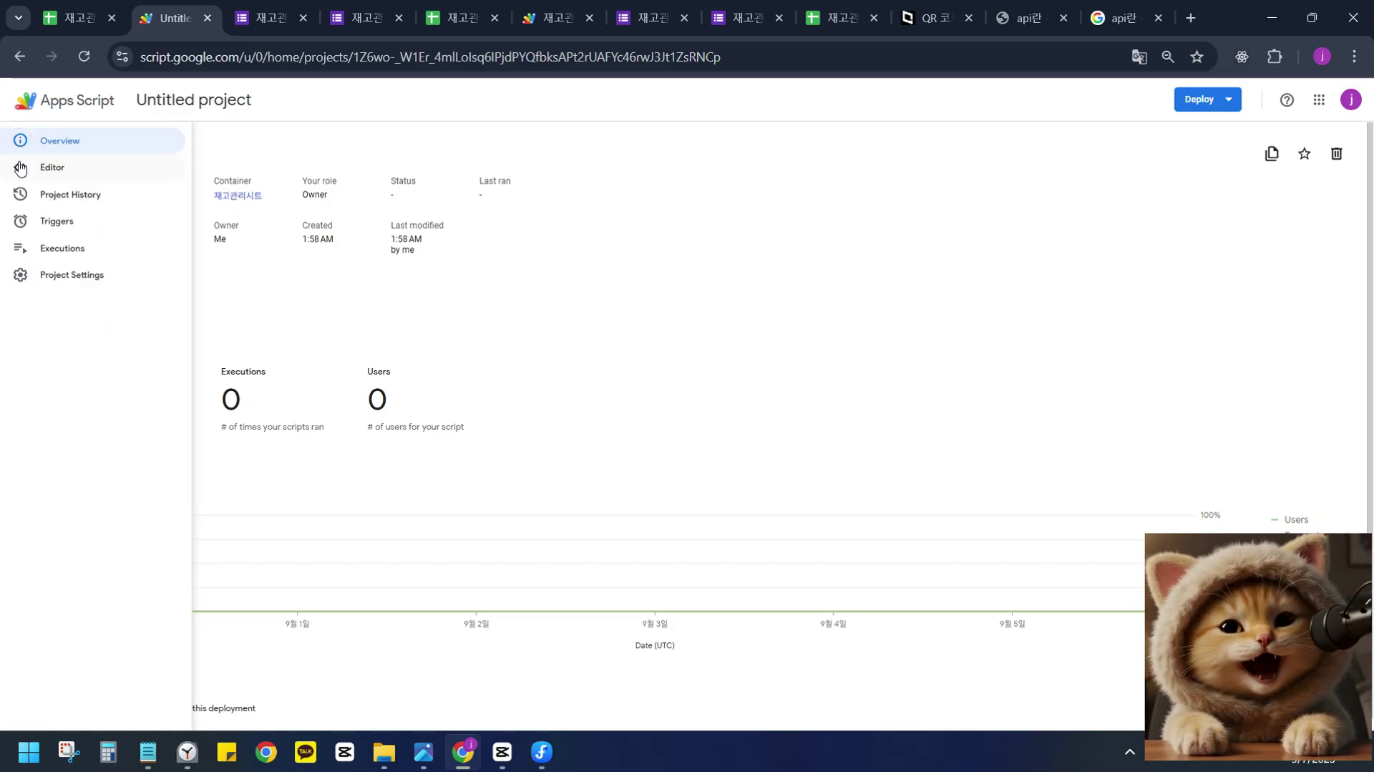
pyautogui.click(63, 169)
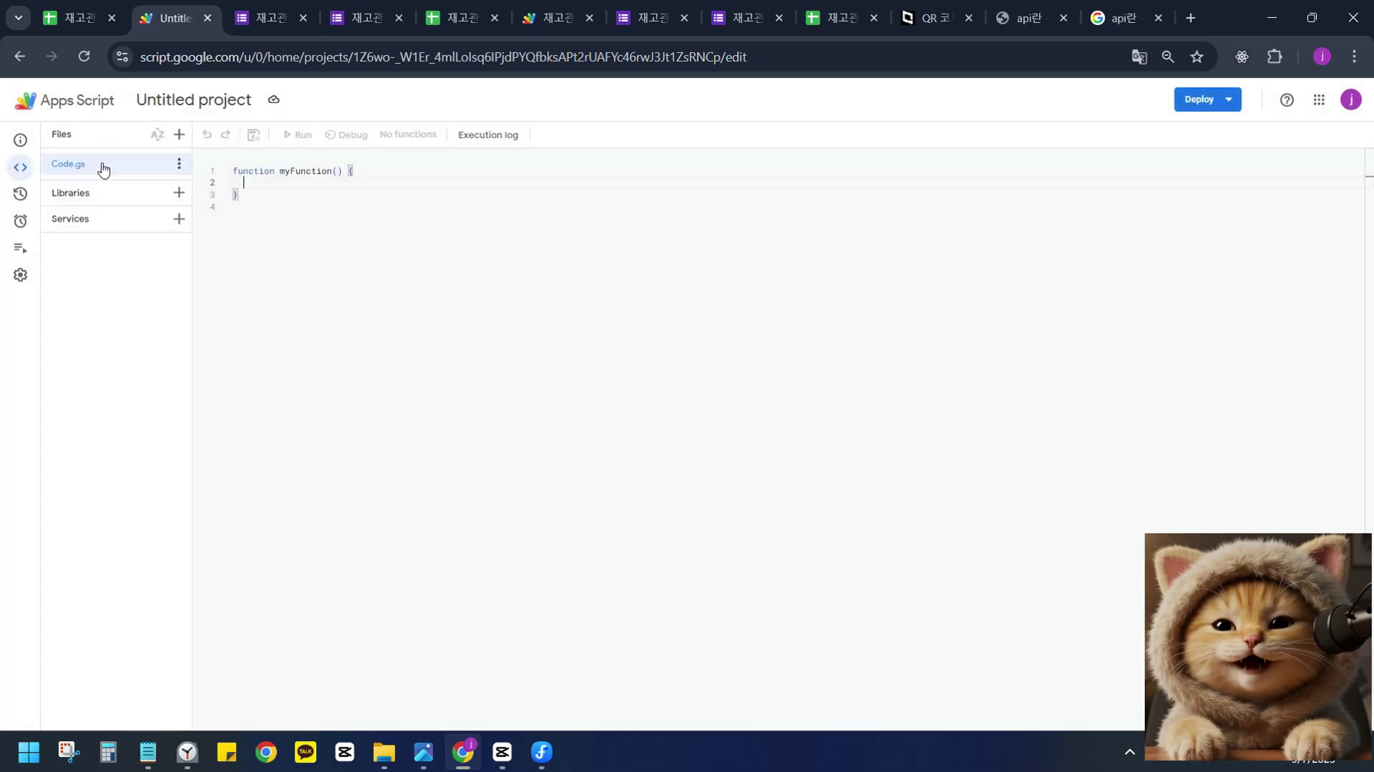
pyautogui.hotkey('ctrl', 'a')
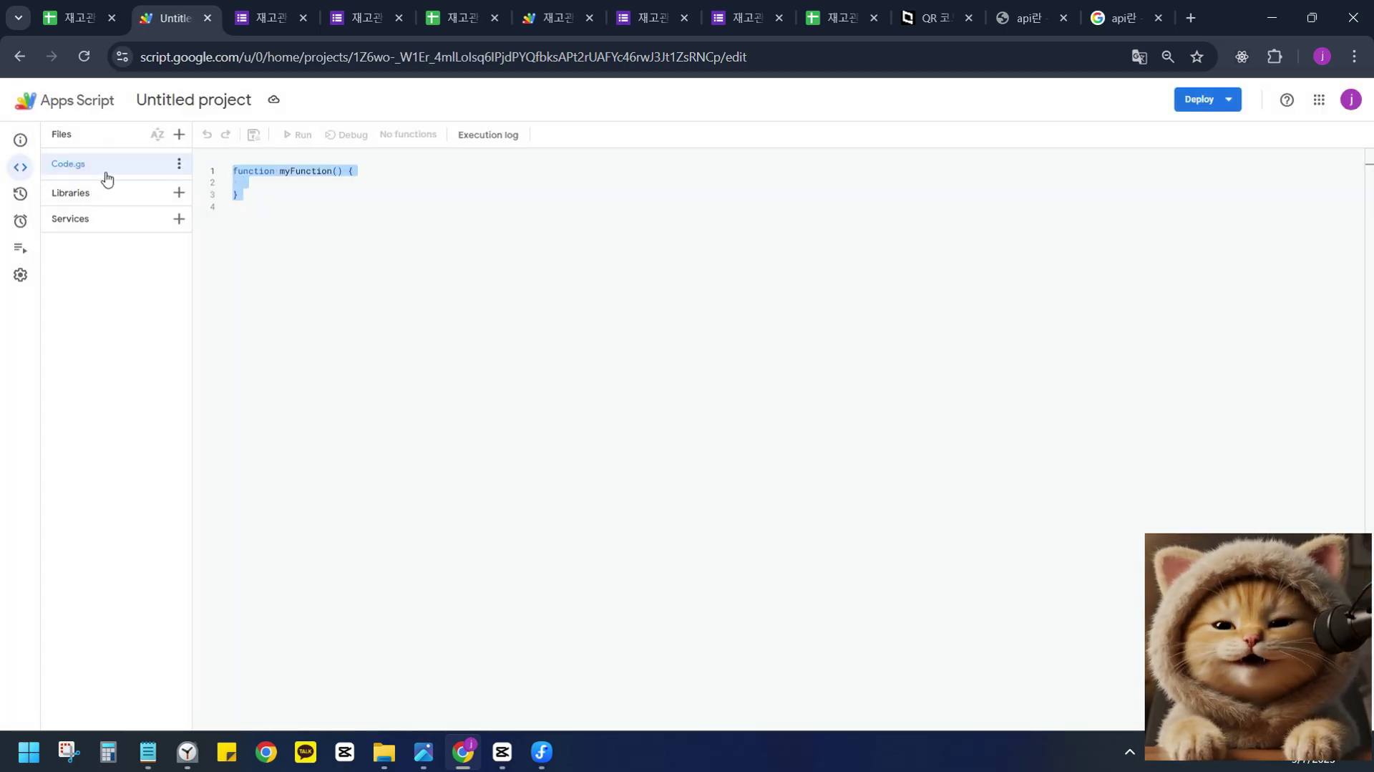
pyautogui.click(20, 193)
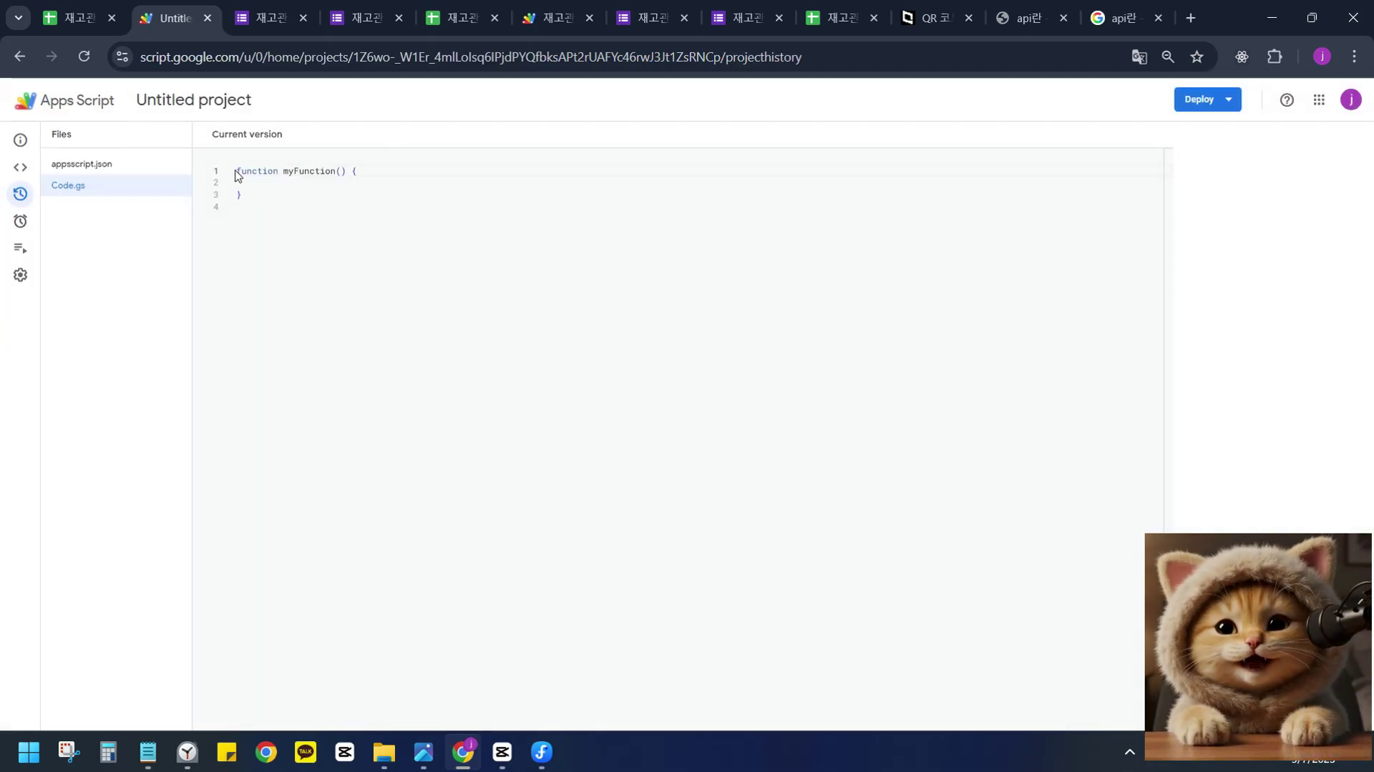
pyautogui.click(20, 221)
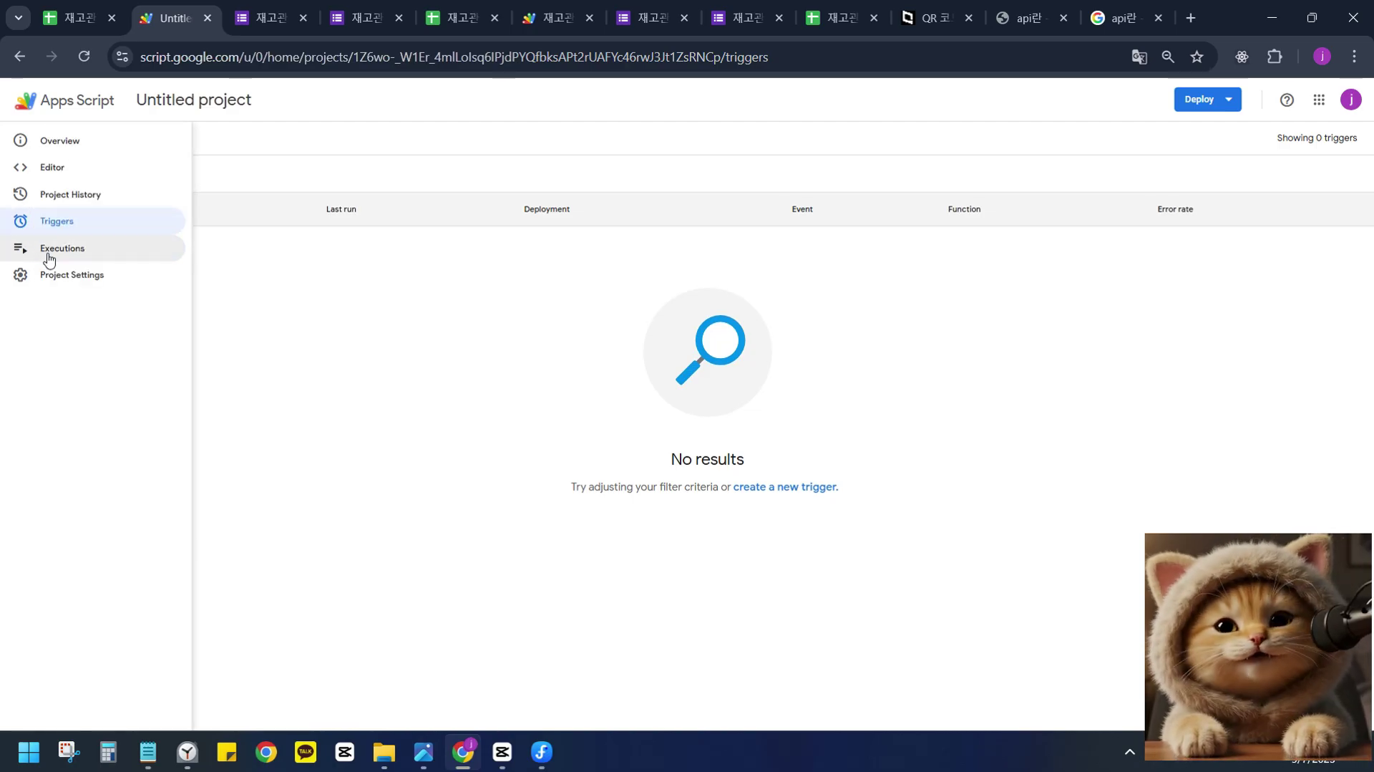
pyautogui.click(49, 258)
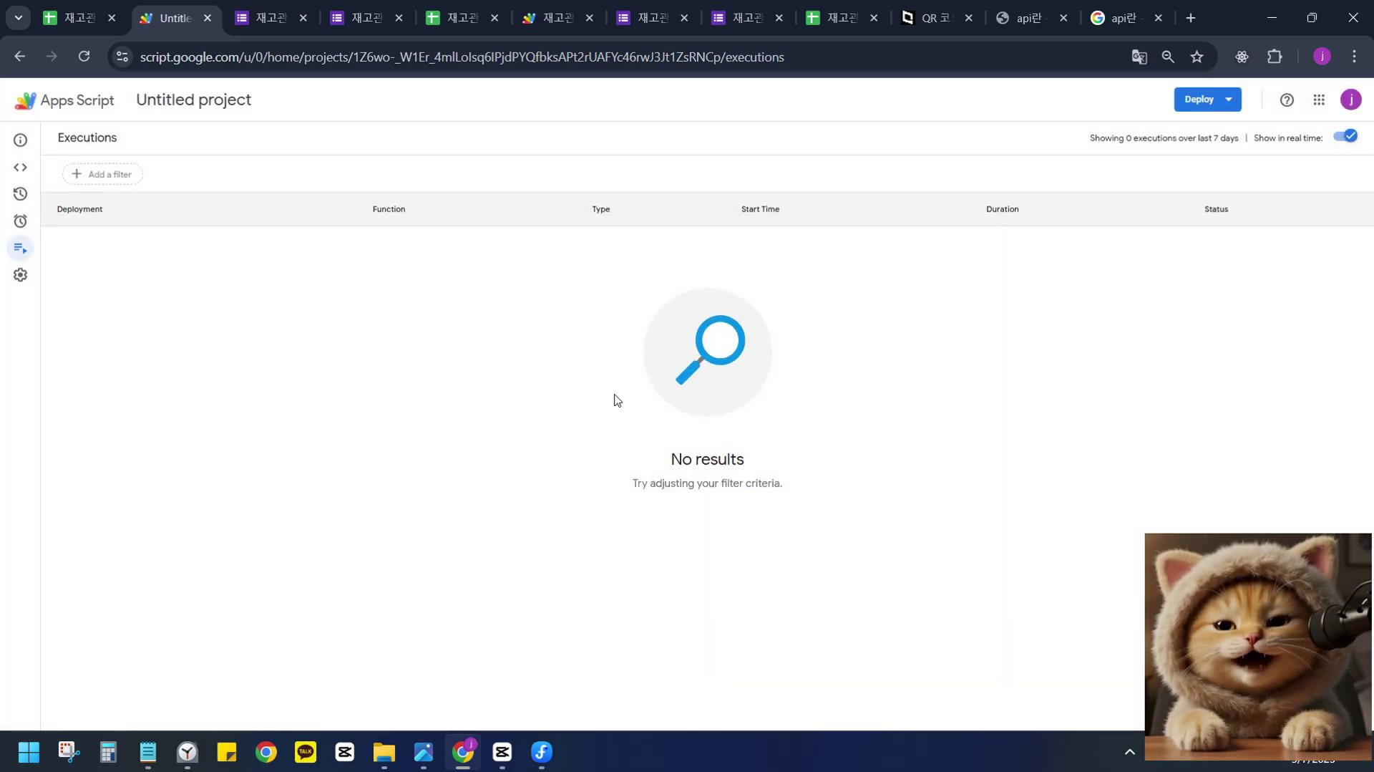
pyautogui.click(20, 276)
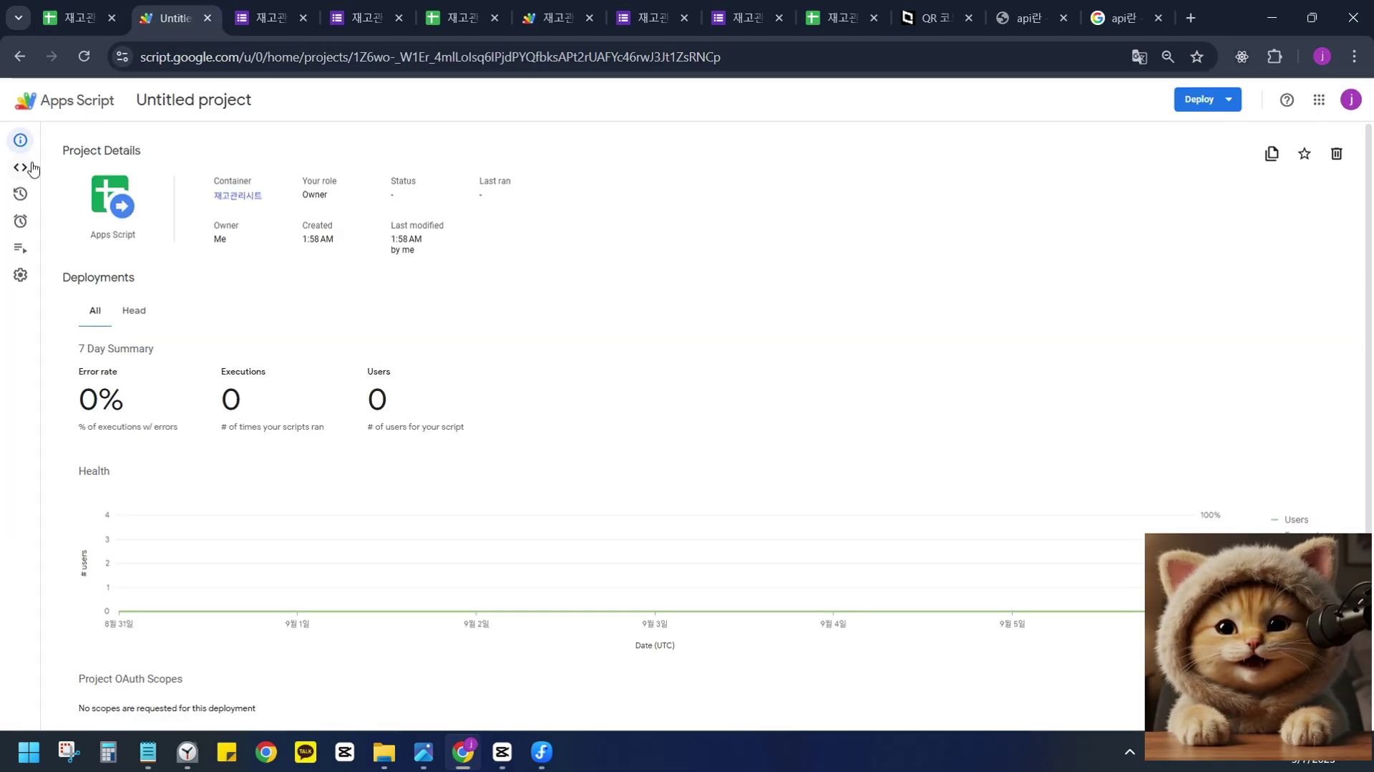
# Rename Code.gs as formSubmit and replace its default function with the full formSubmit.gs code copied from the 재고관리마스터 project.
pyautogui.click(22, 169)
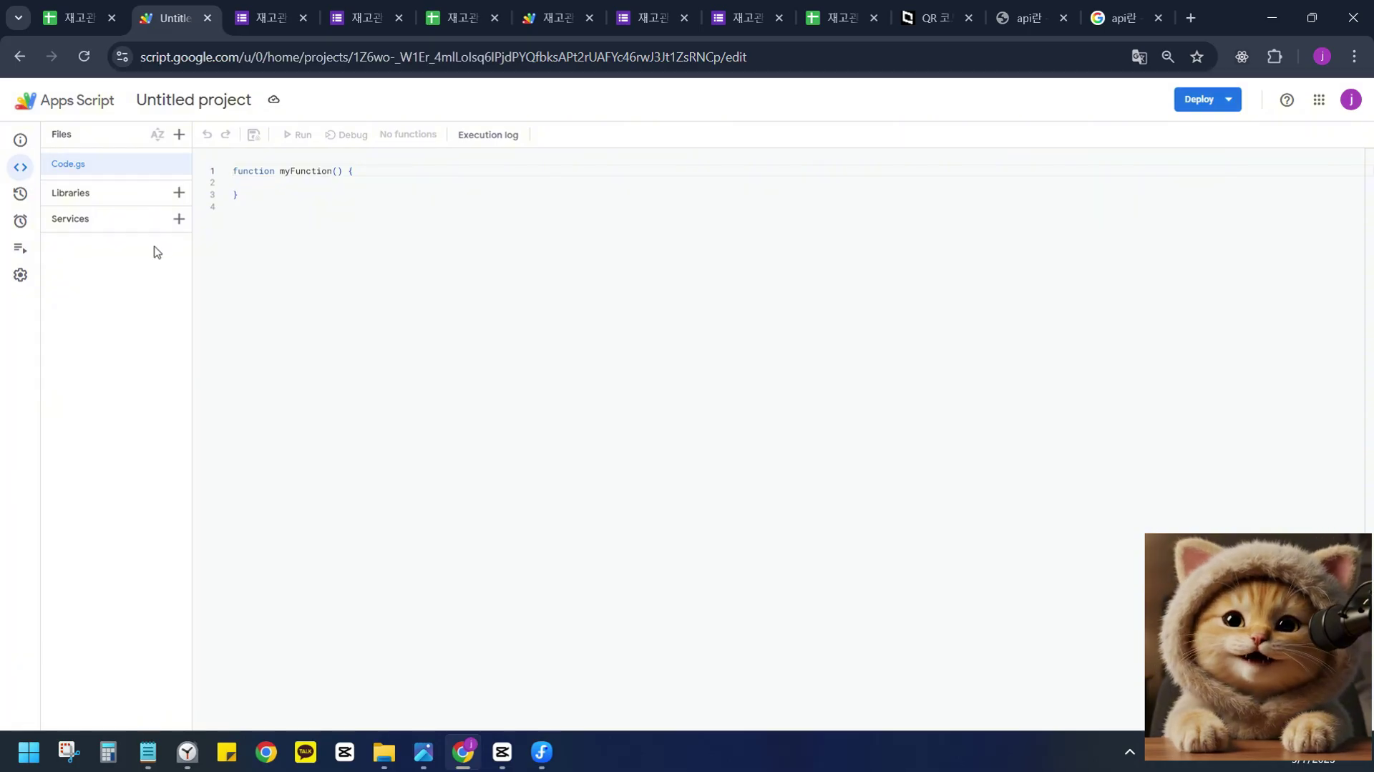
pyautogui.rightClick(69, 167)
pyautogui.click(487, 278)
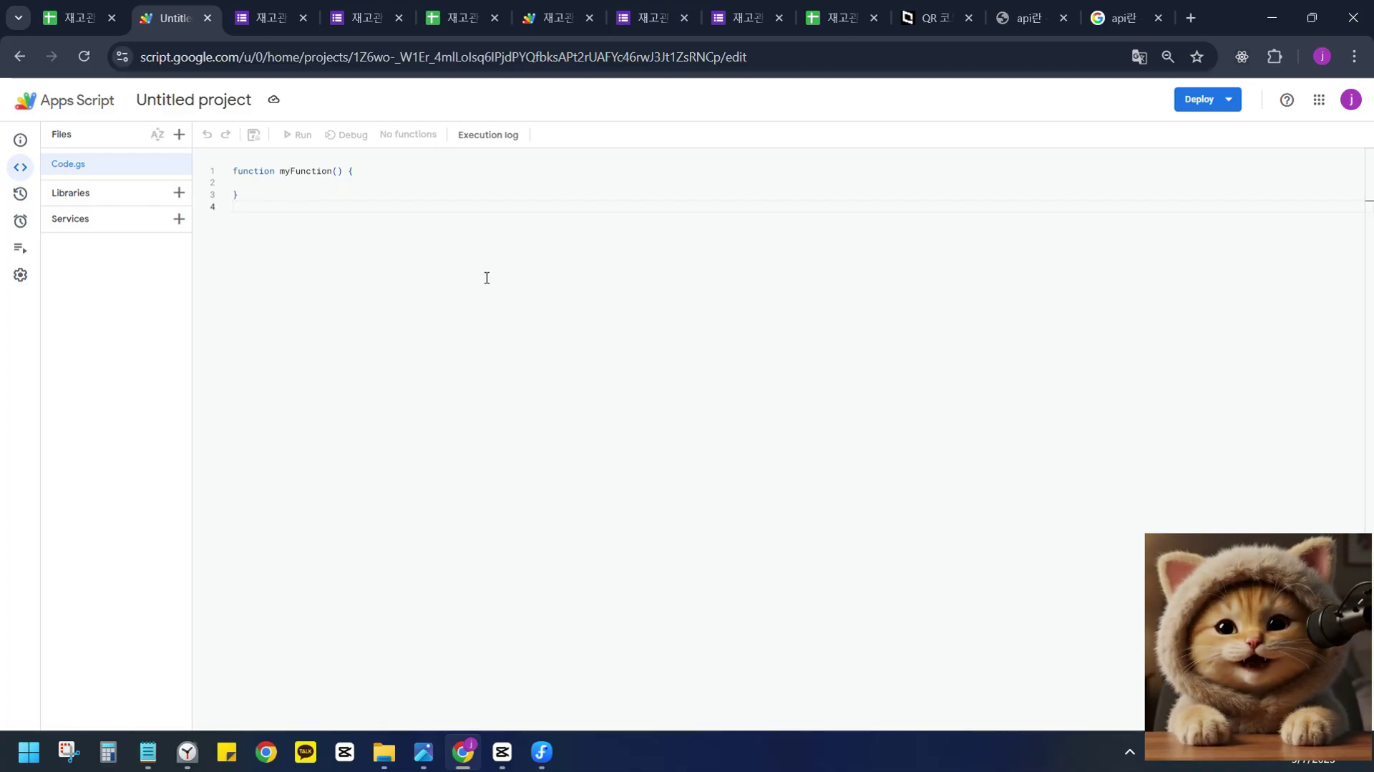
pyautogui.click(179, 165)
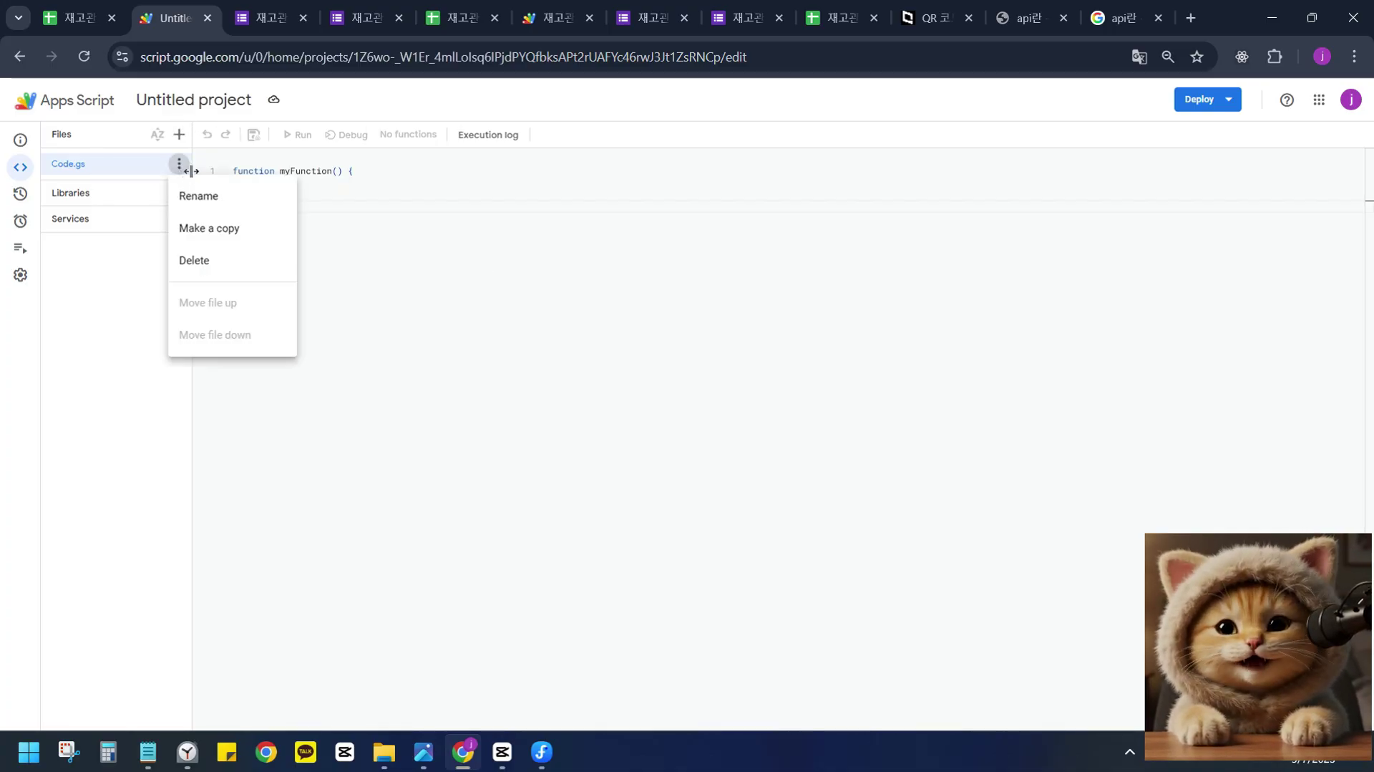
pyautogui.click(200, 200)
pyautogui.click(72, 159)
pyautogui.doubleClick(77, 159)
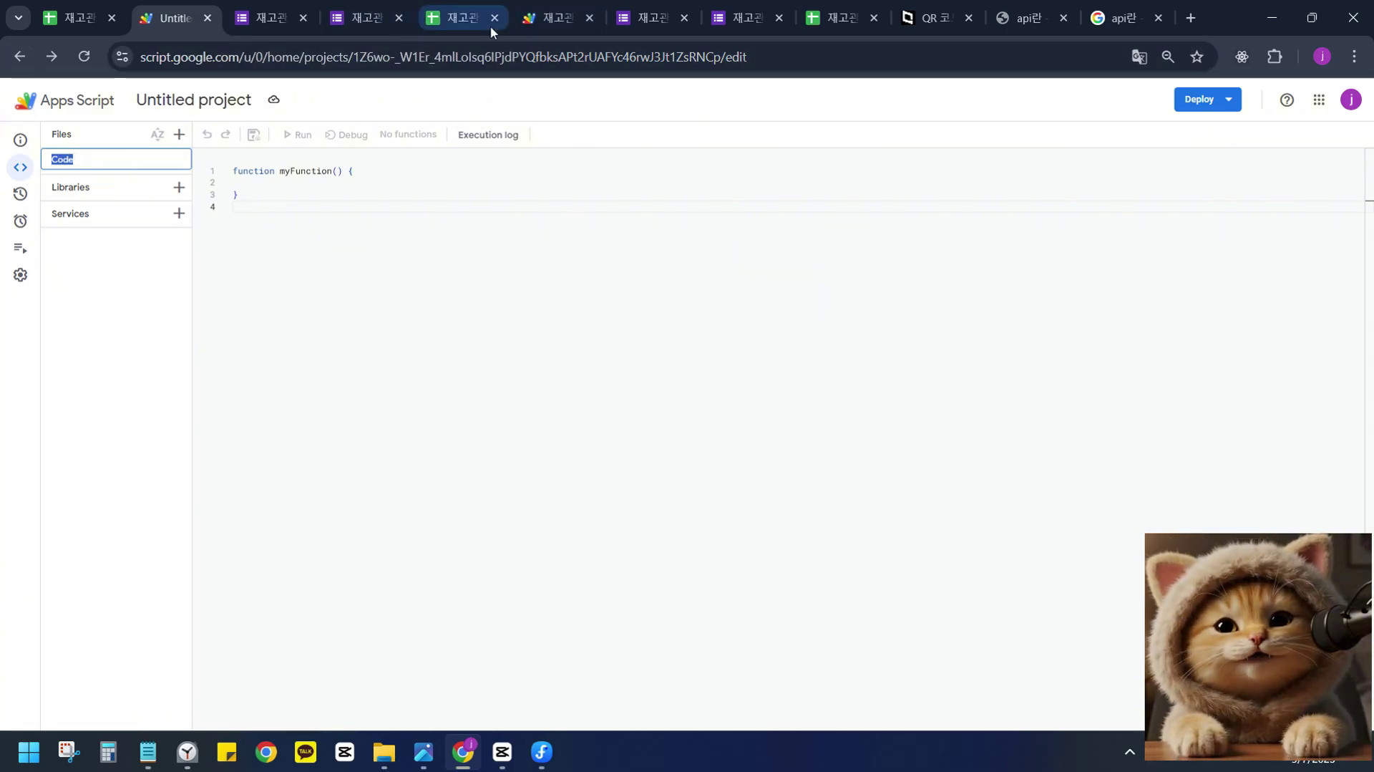
pyautogui.click(551, 27)
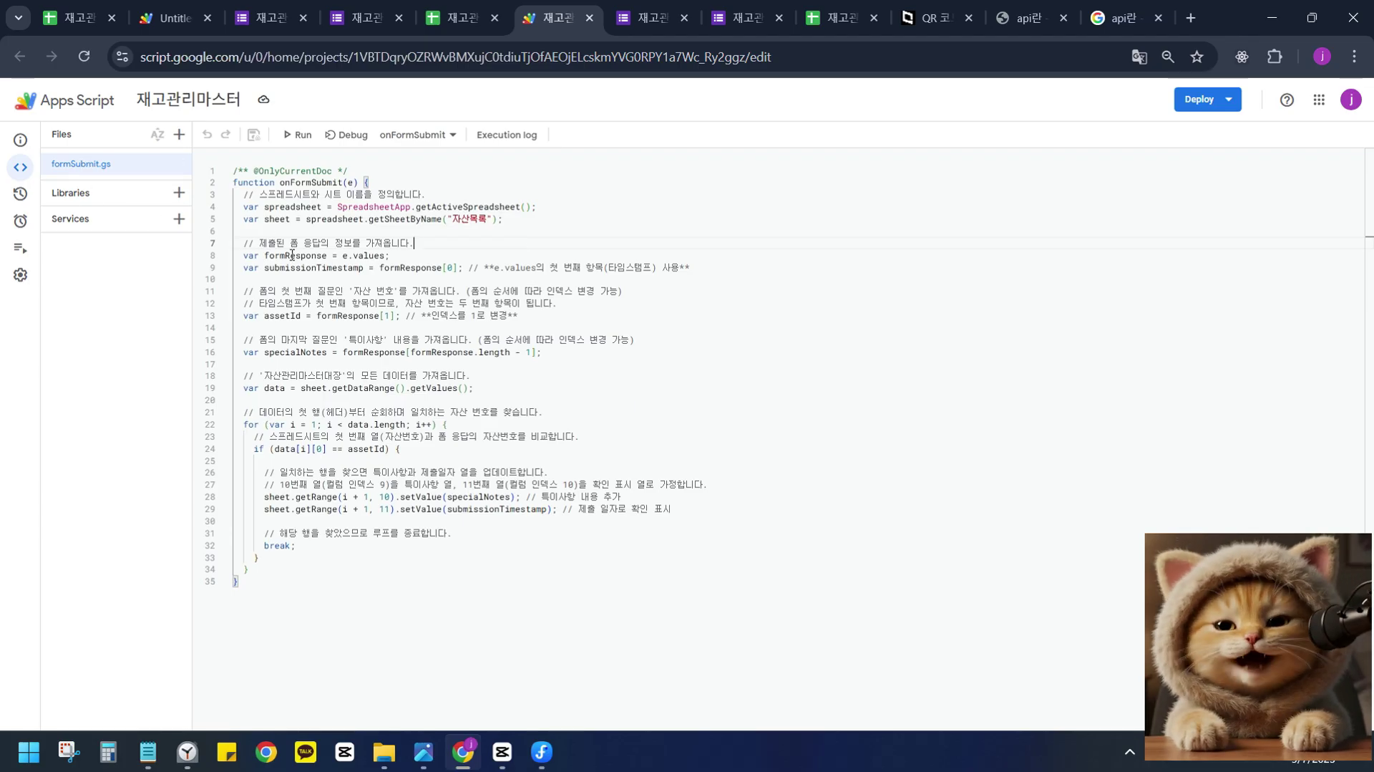
pyautogui.hotkey('ctrl', 'a')
pyautogui.click(174, 20)
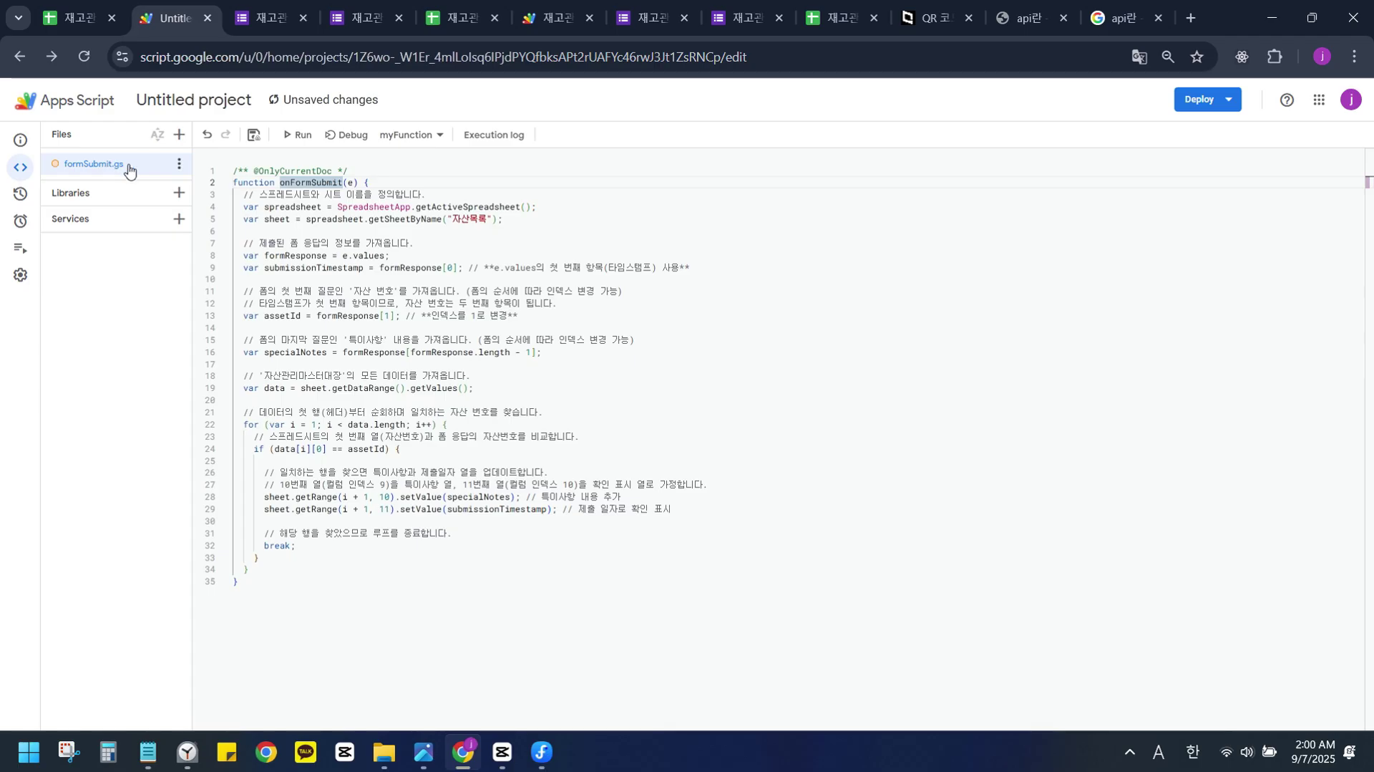
# Examine the pasted onFormSubmit code in formSubmit.gs at a larger page zoom.
pyautogui.hotkey('ctrl', '+')
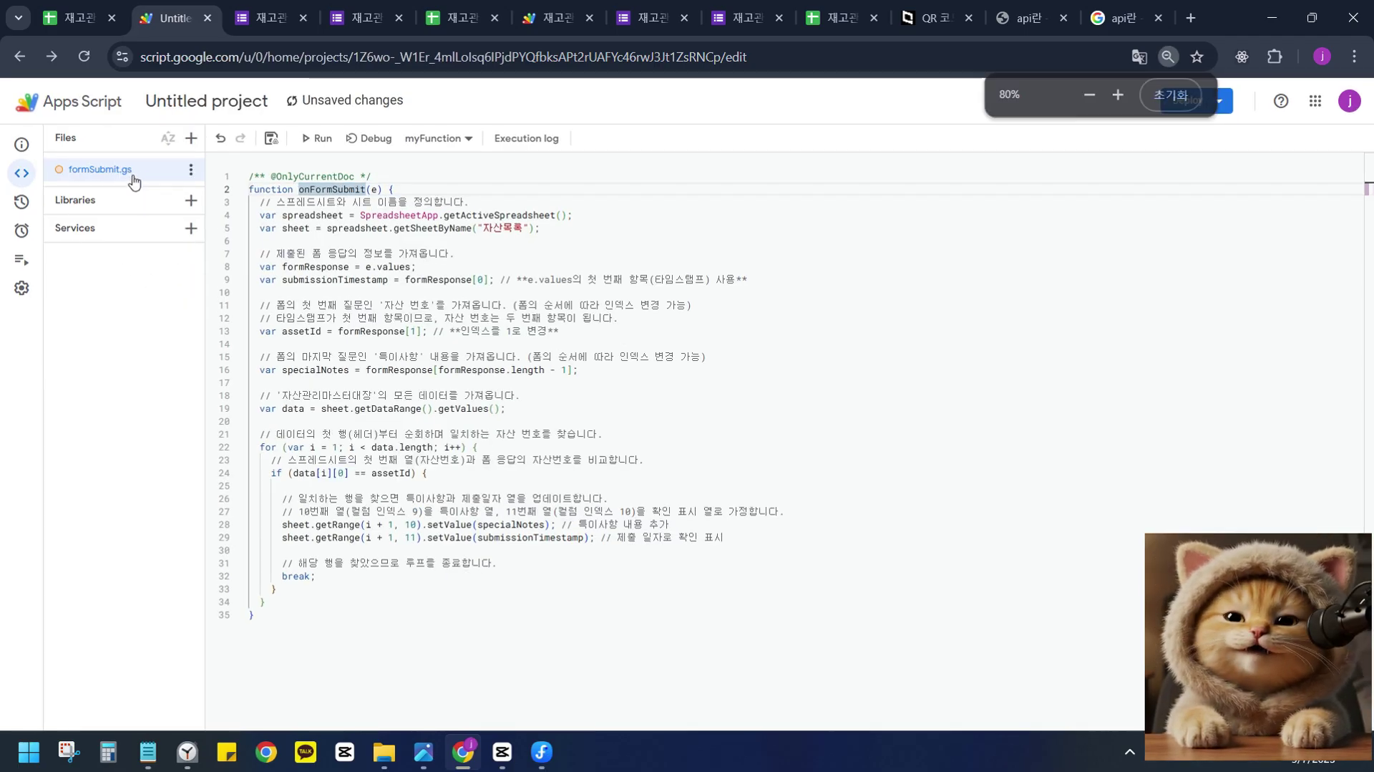
pyautogui.click(529, 305)
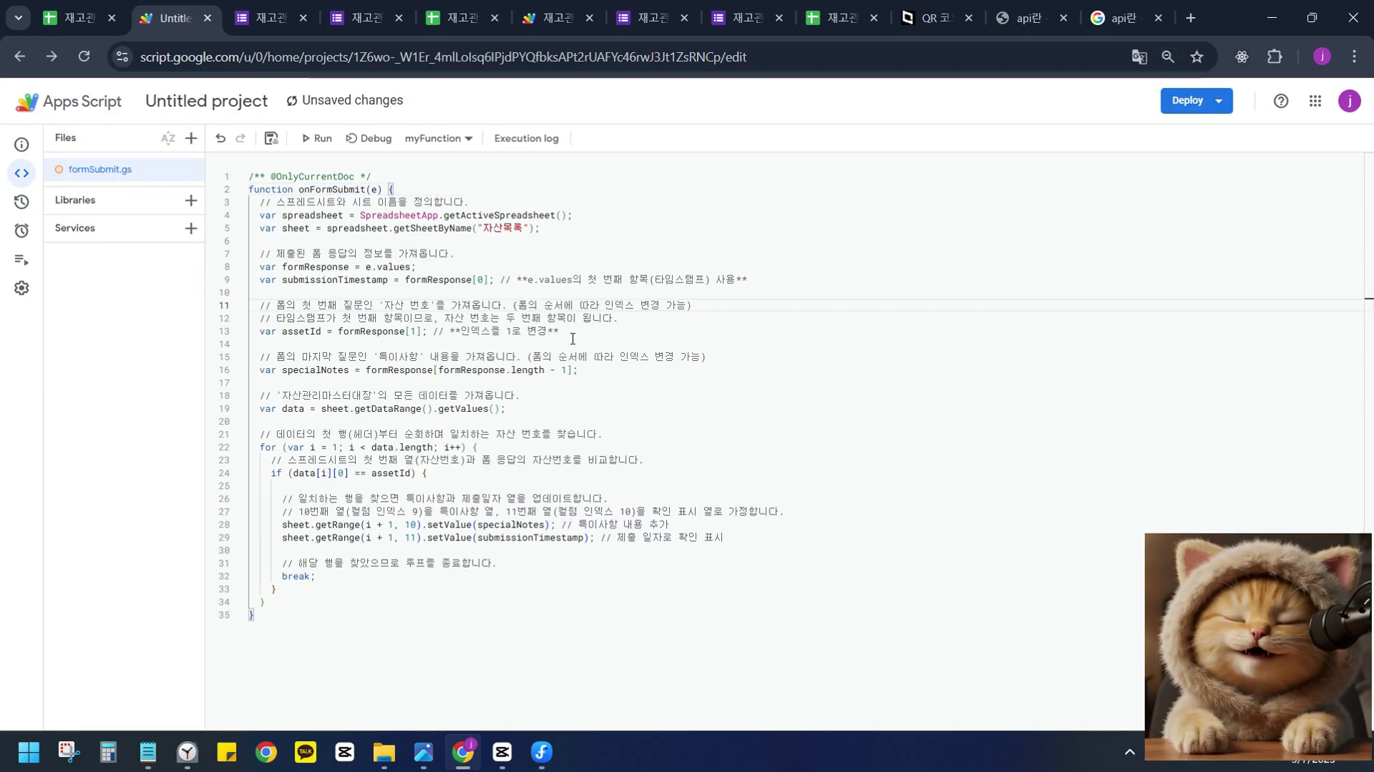
pyautogui.click(316, 177)
pyautogui.click(542, 292)
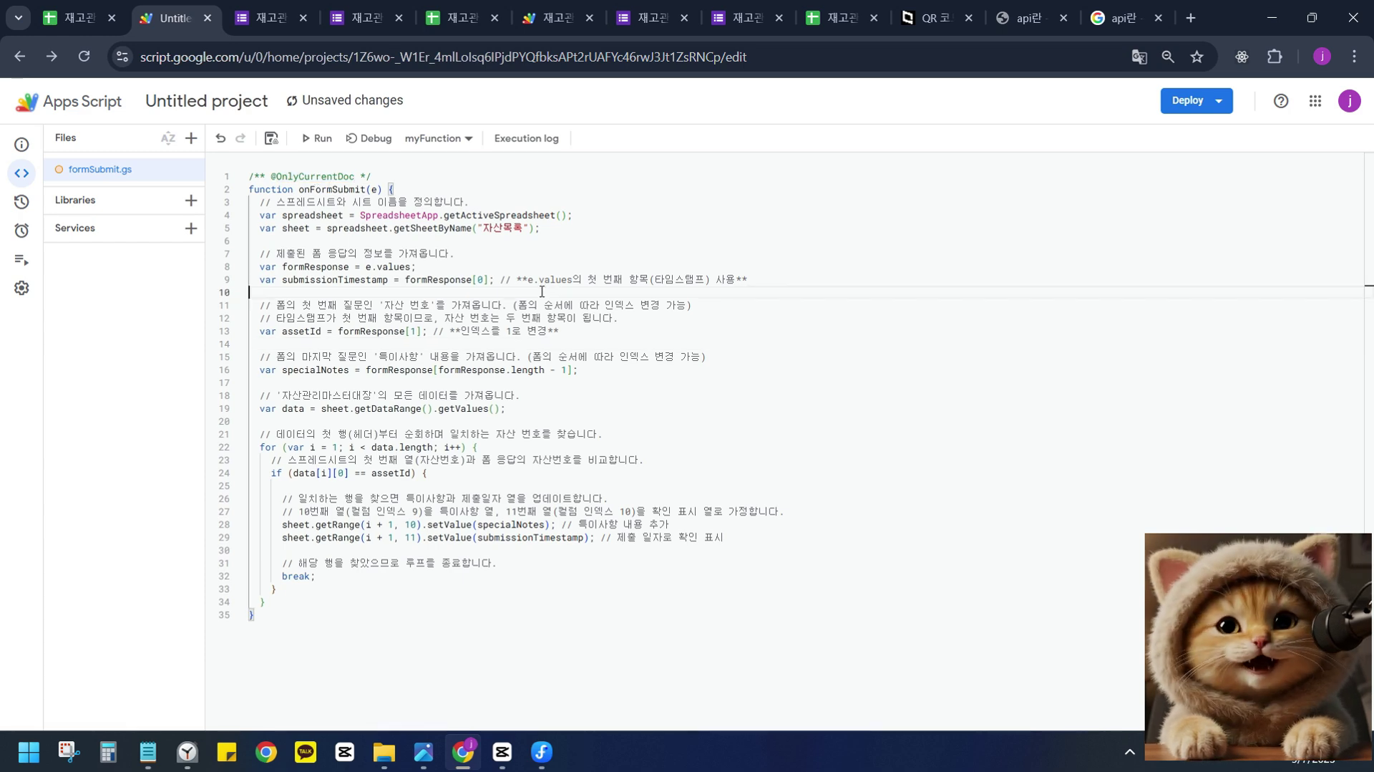
pyautogui.hotkey('ctrl', 'a')
pyautogui.click(404, 492)
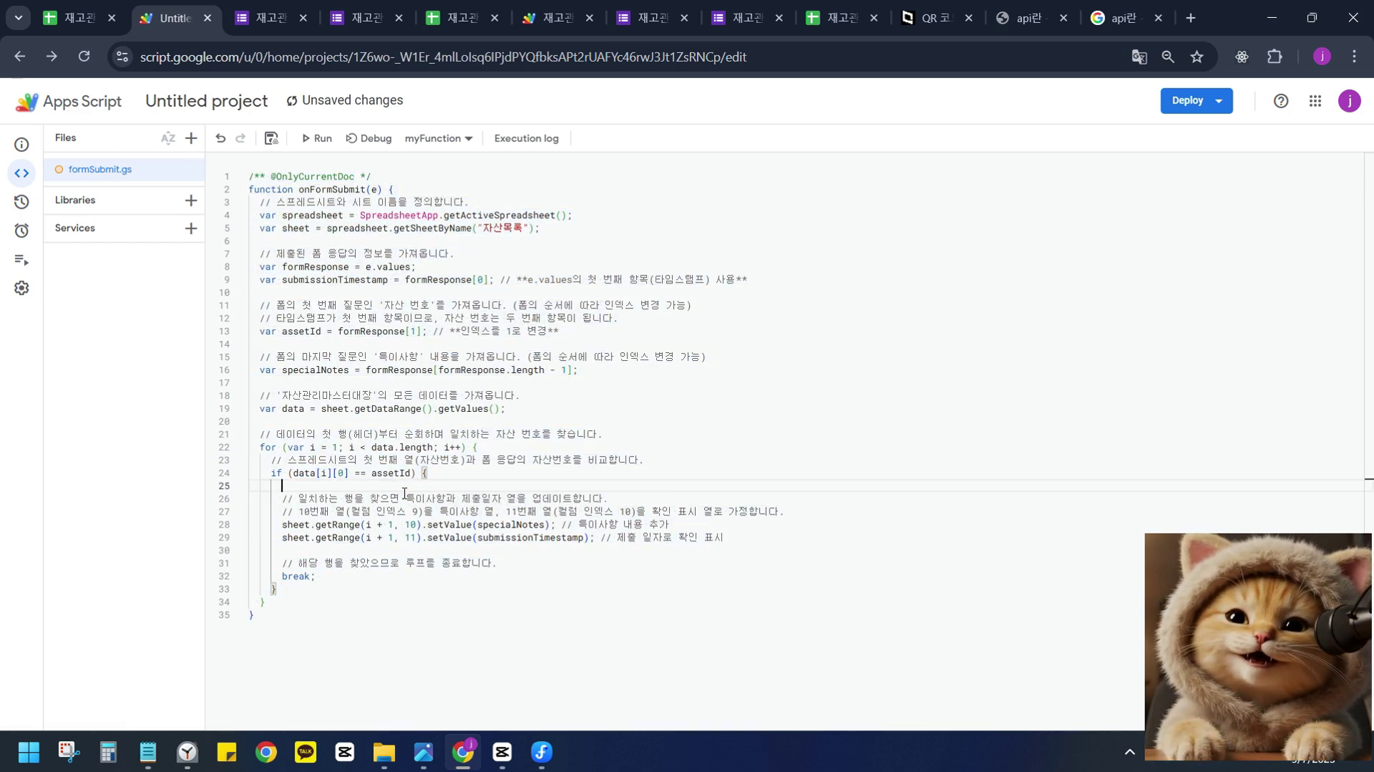
pyautogui.hotkey('ctrl', 'a')
pyautogui.click(426, 497)
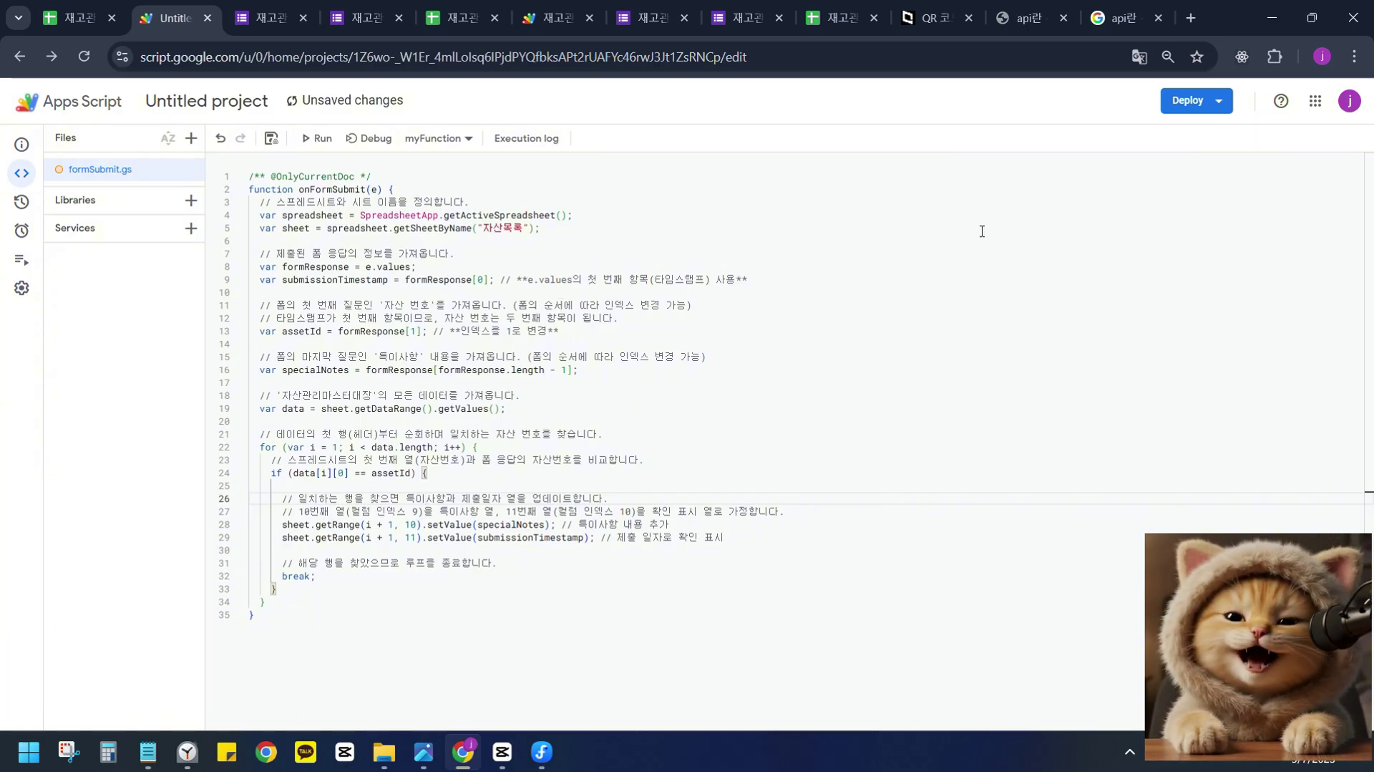
# Start a new deployment of the script project and choose Web app as its deployment type.
pyautogui.click(1193, 116)
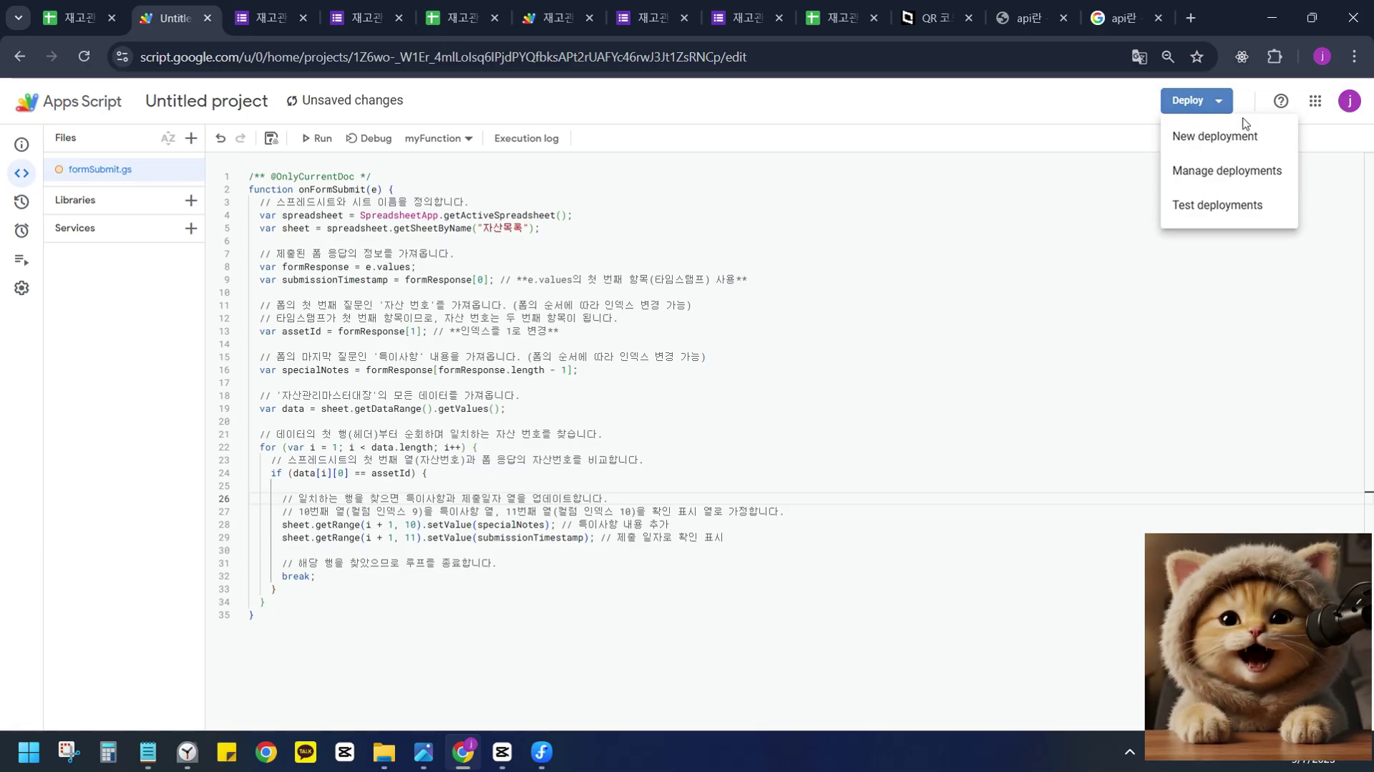
pyautogui.click(1207, 152)
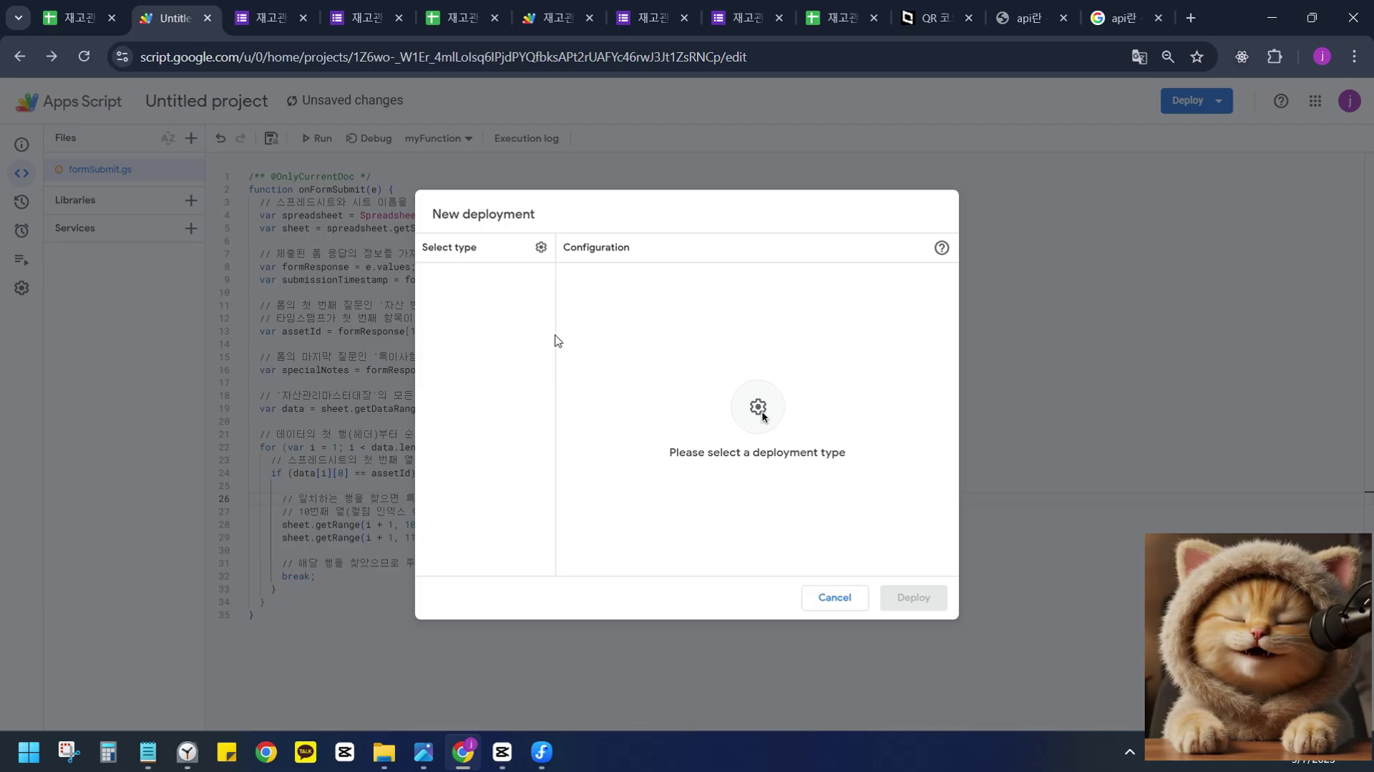
pyautogui.moveTo(740, 459); pyautogui.dragTo(677, 460)
pyautogui.click(754, 459)
pyautogui.click(677, 460)
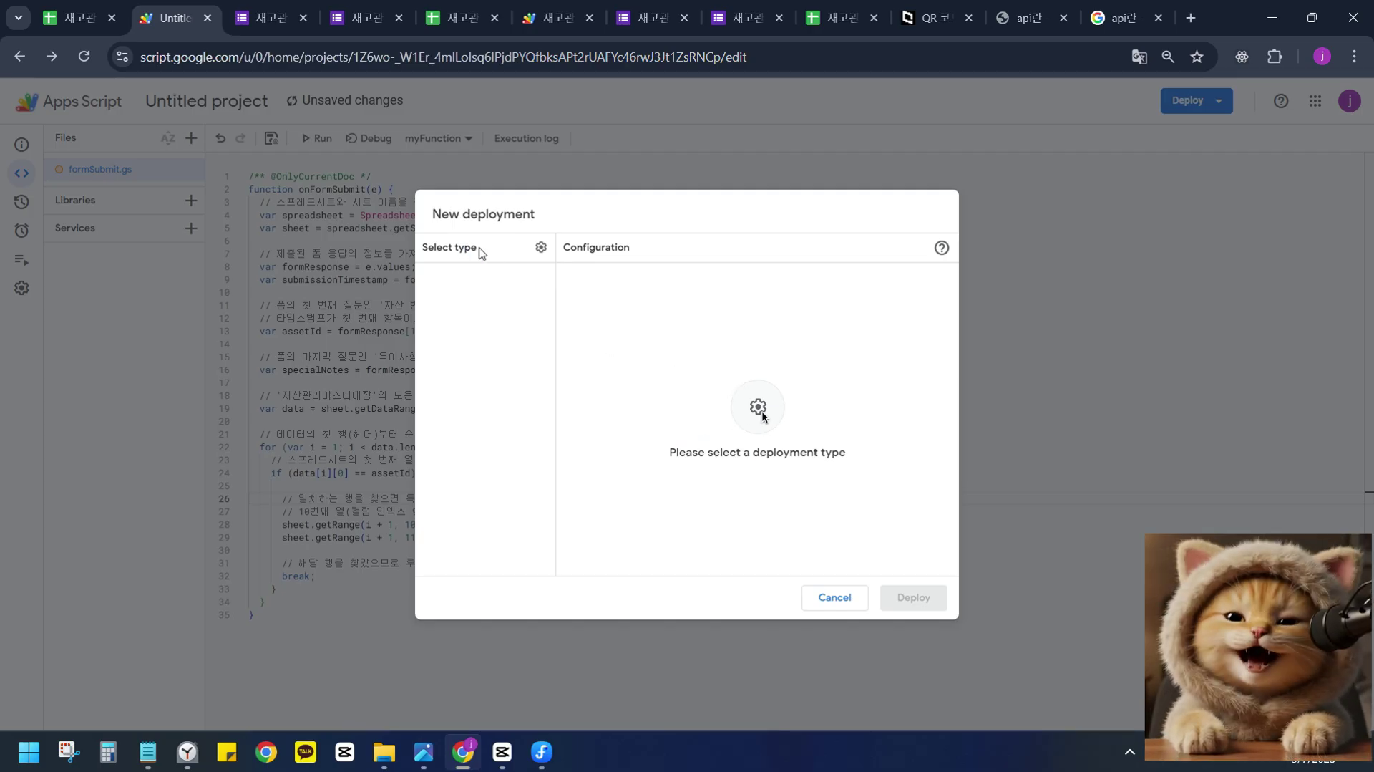
pyautogui.click(542, 250)
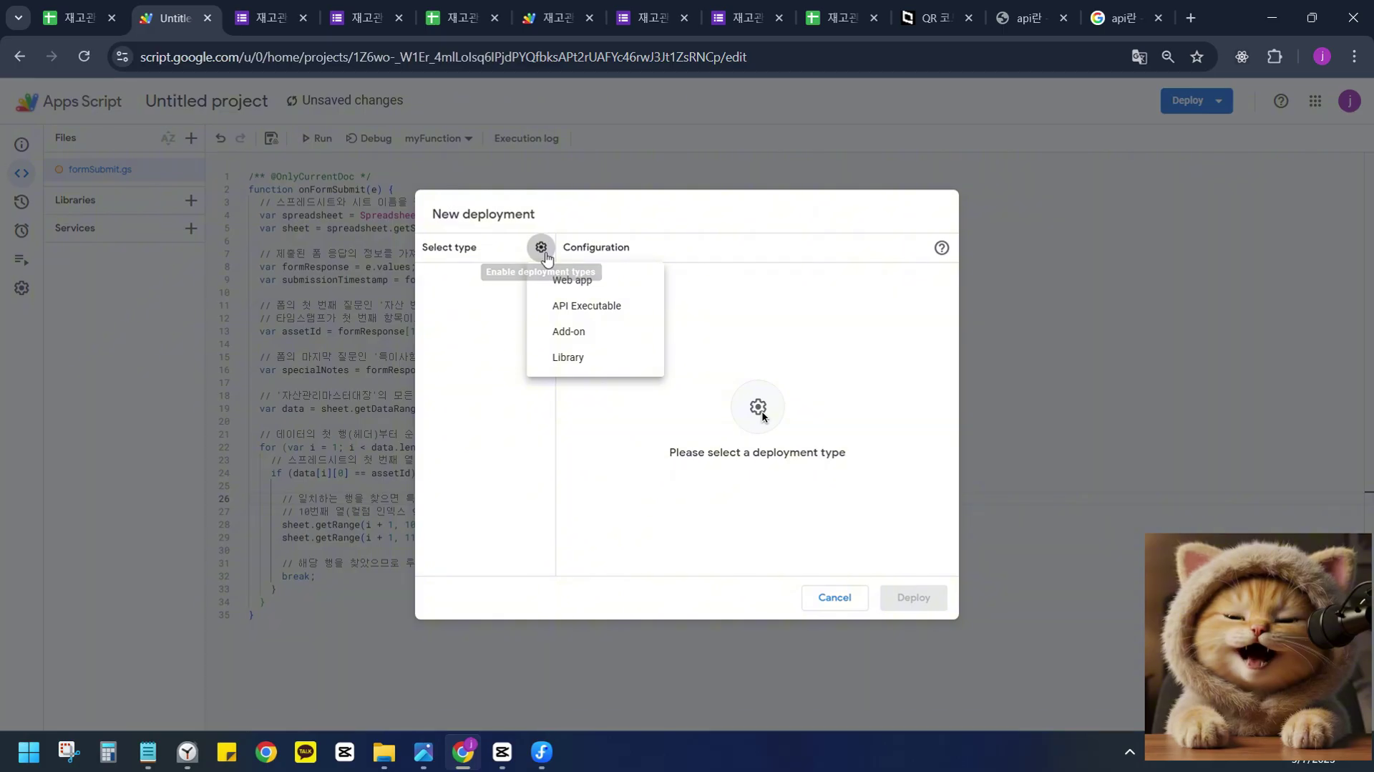
pyautogui.click(615, 281)
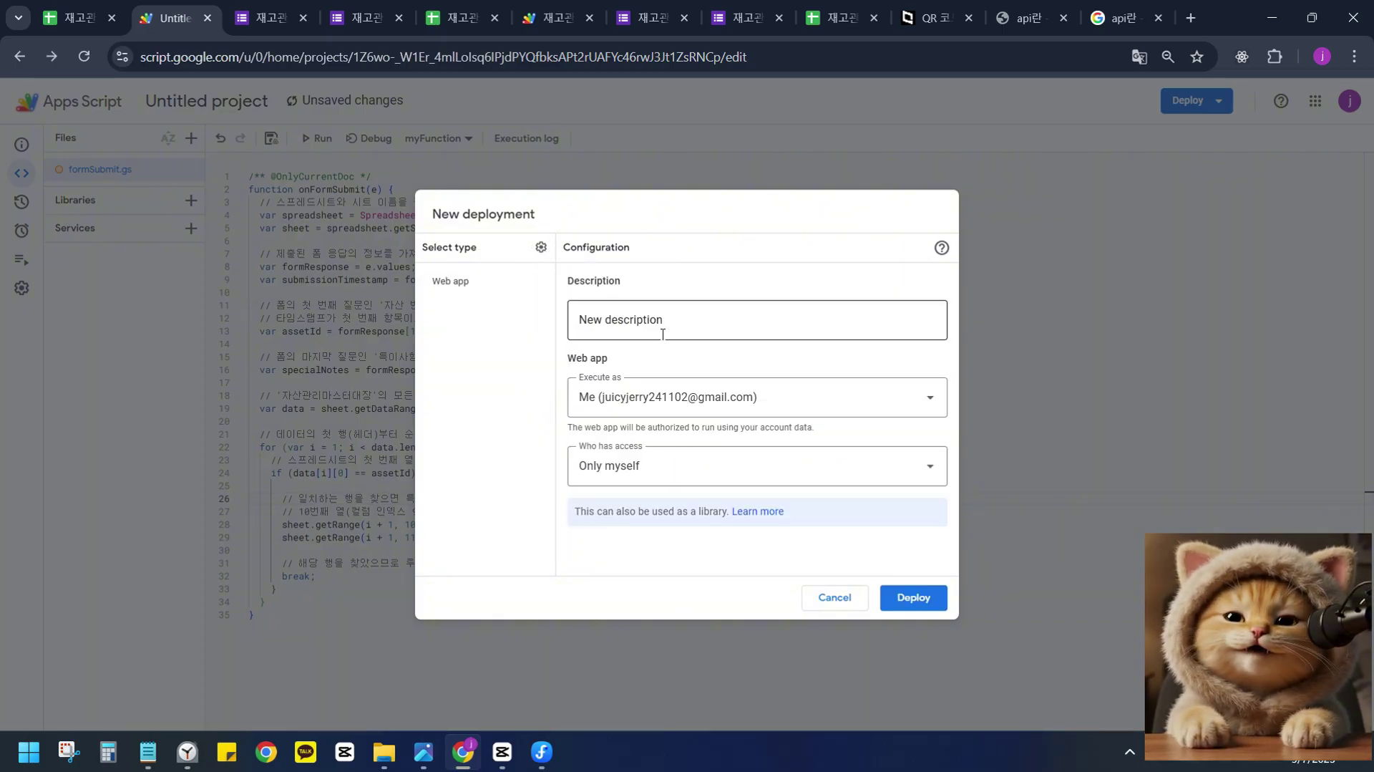
# Describe the web app deployment as 재고관리, keep its access at Only myself, and deploy it.
pyautogui.click(634, 320)
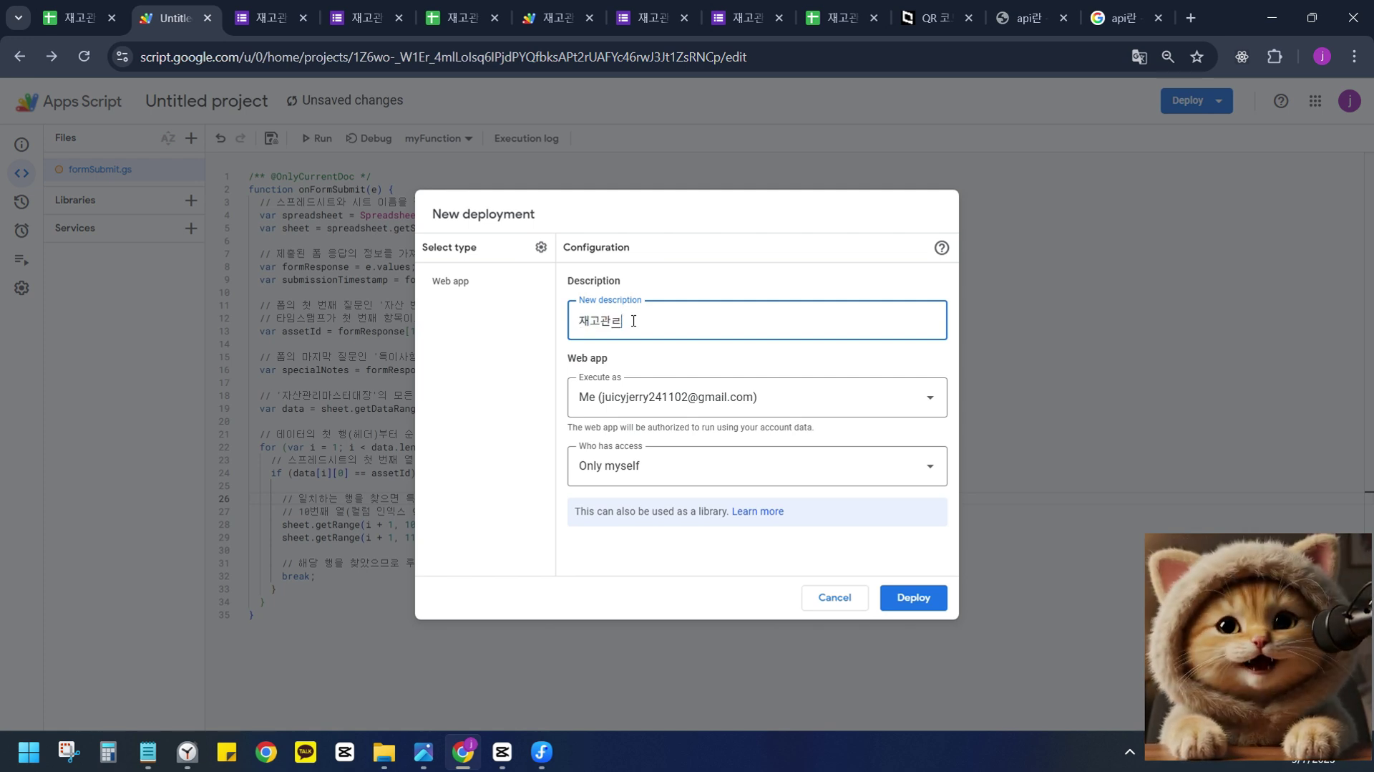
pyautogui.hotkey('ctrl', 'a')
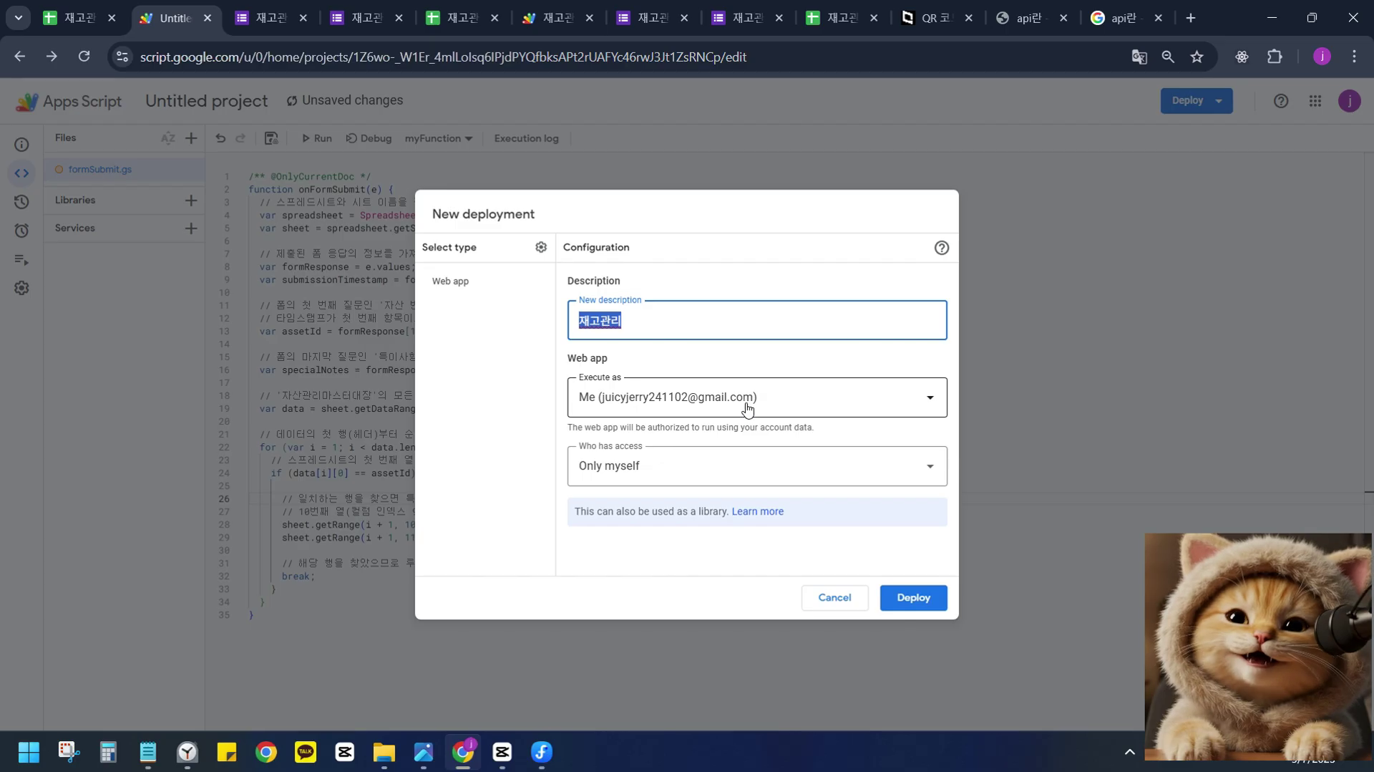
pyautogui.click(474, 471)
pyautogui.click(633, 467)
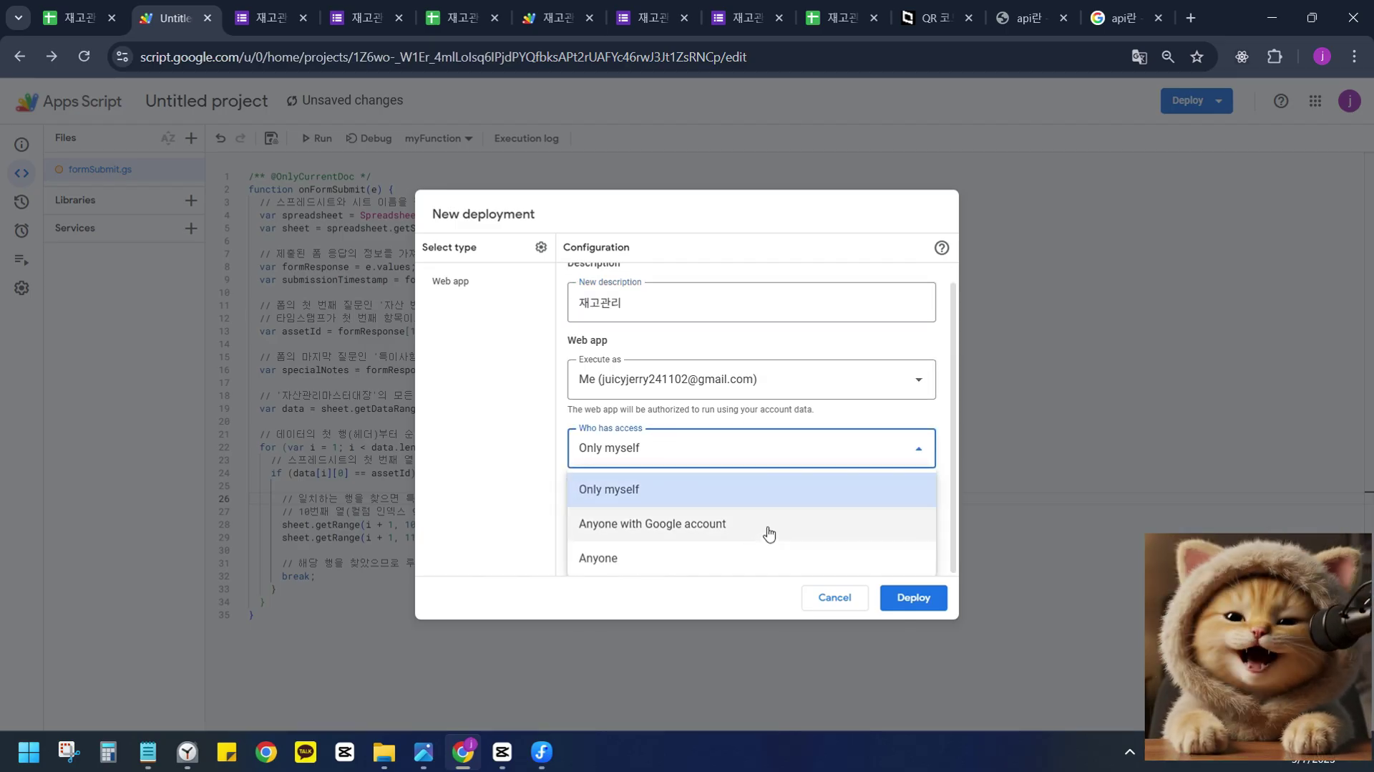
pyautogui.click(501, 521)
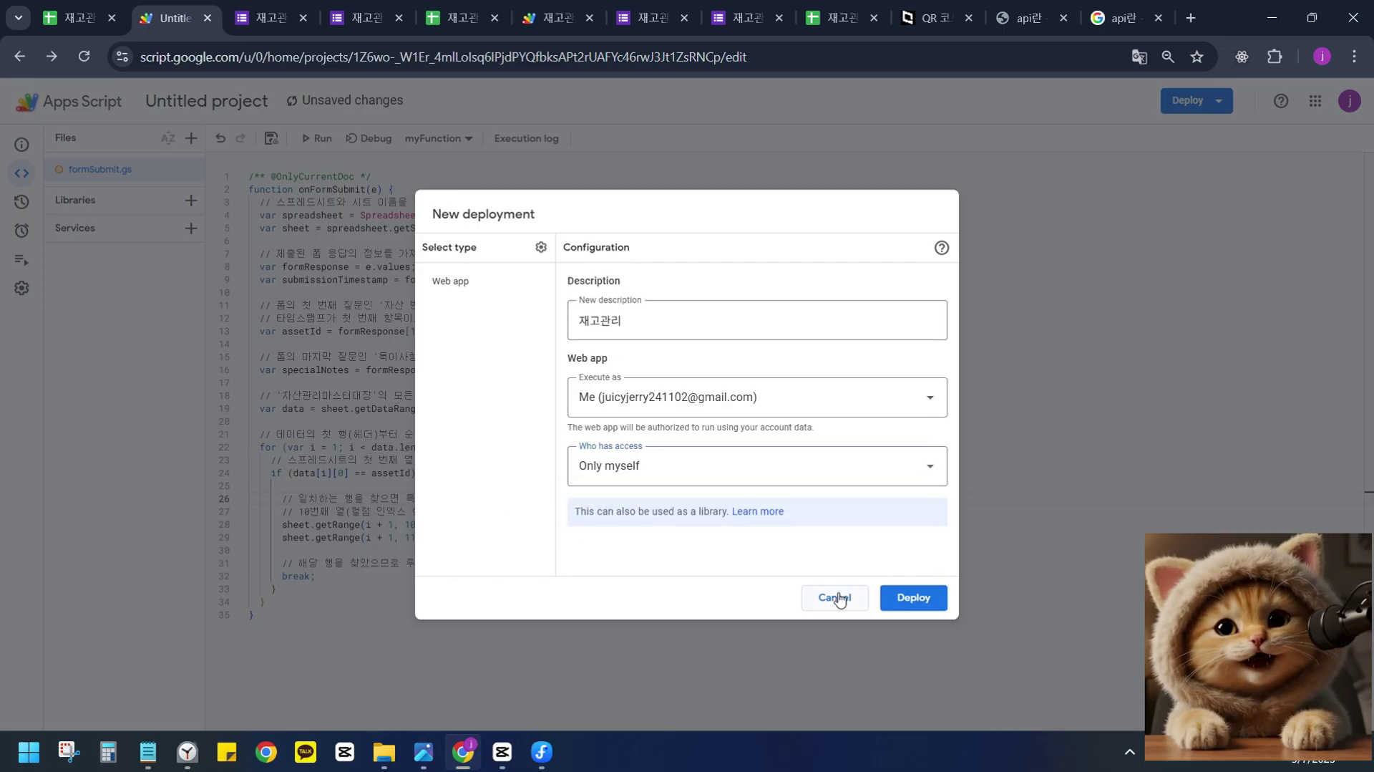
pyautogui.click(903, 605)
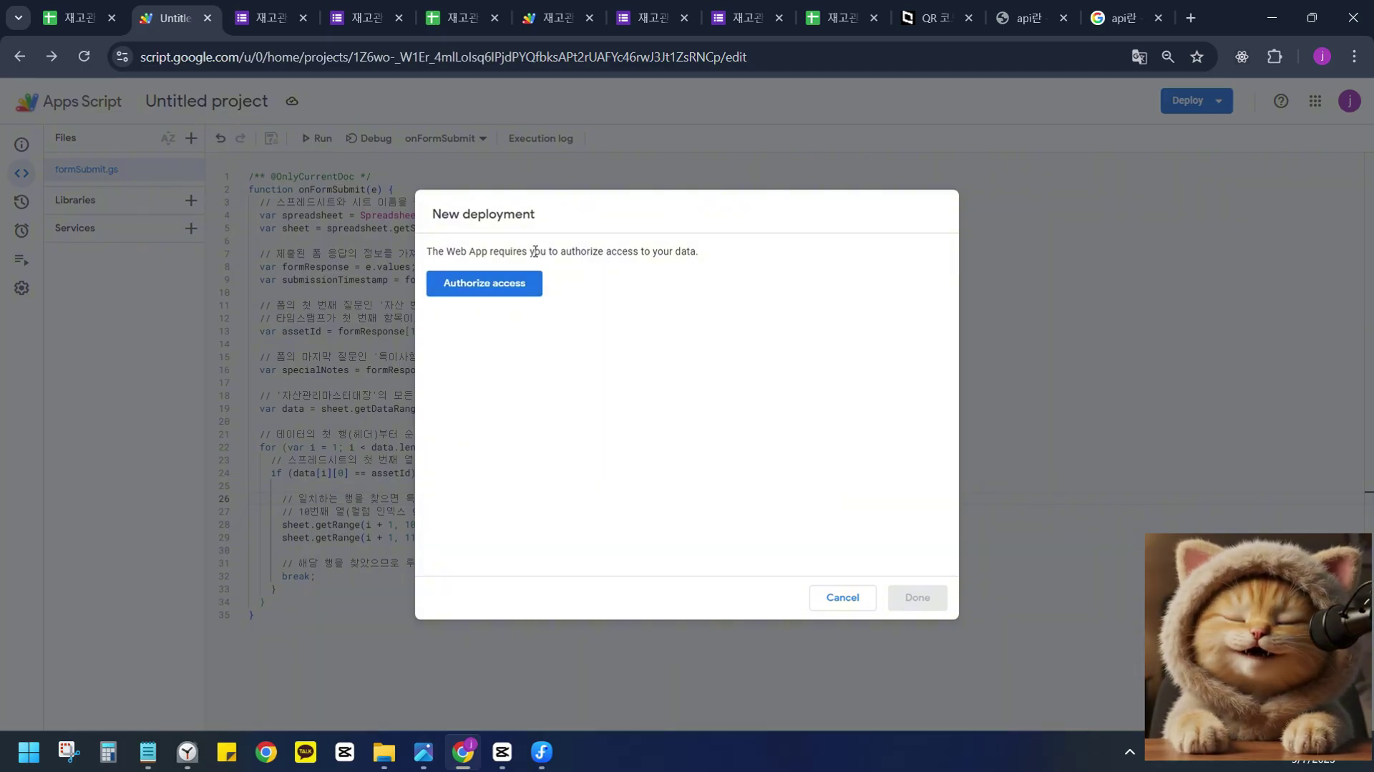
# Authorize the project to view and manage its spreadsheet through the Google account, and close the completed deployment dialog.
pyautogui.click(518, 290)
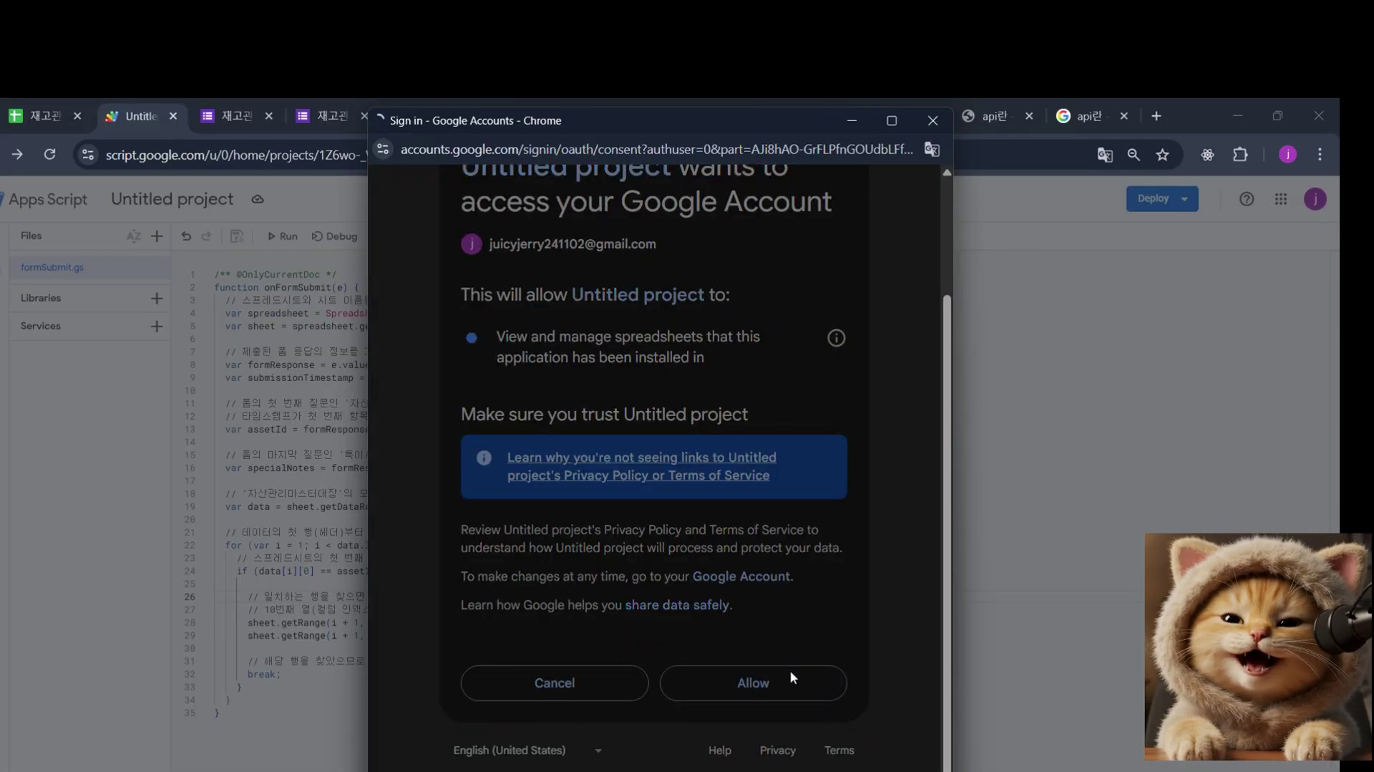
pyautogui.click(791, 673)
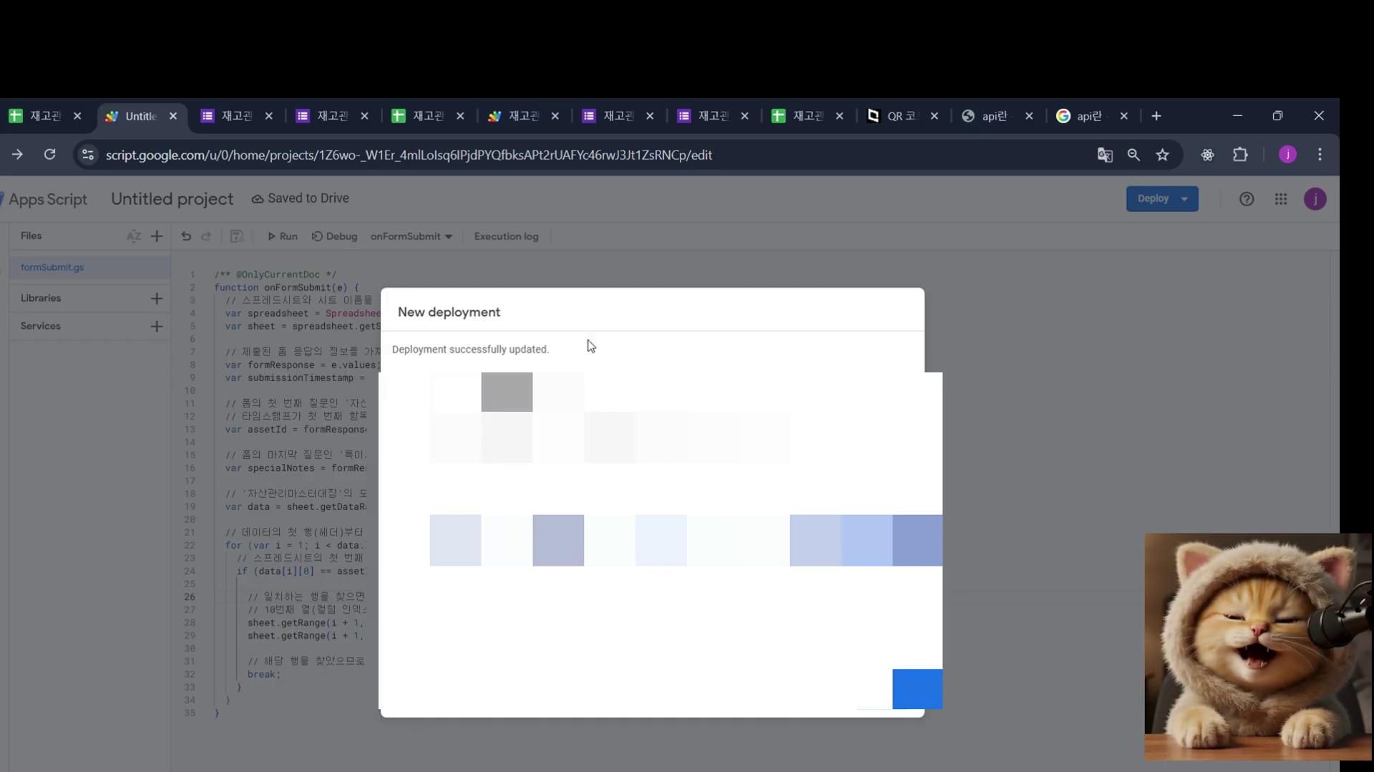
pyautogui.moveTo(396, 353); pyautogui.dragTo(653, 362)
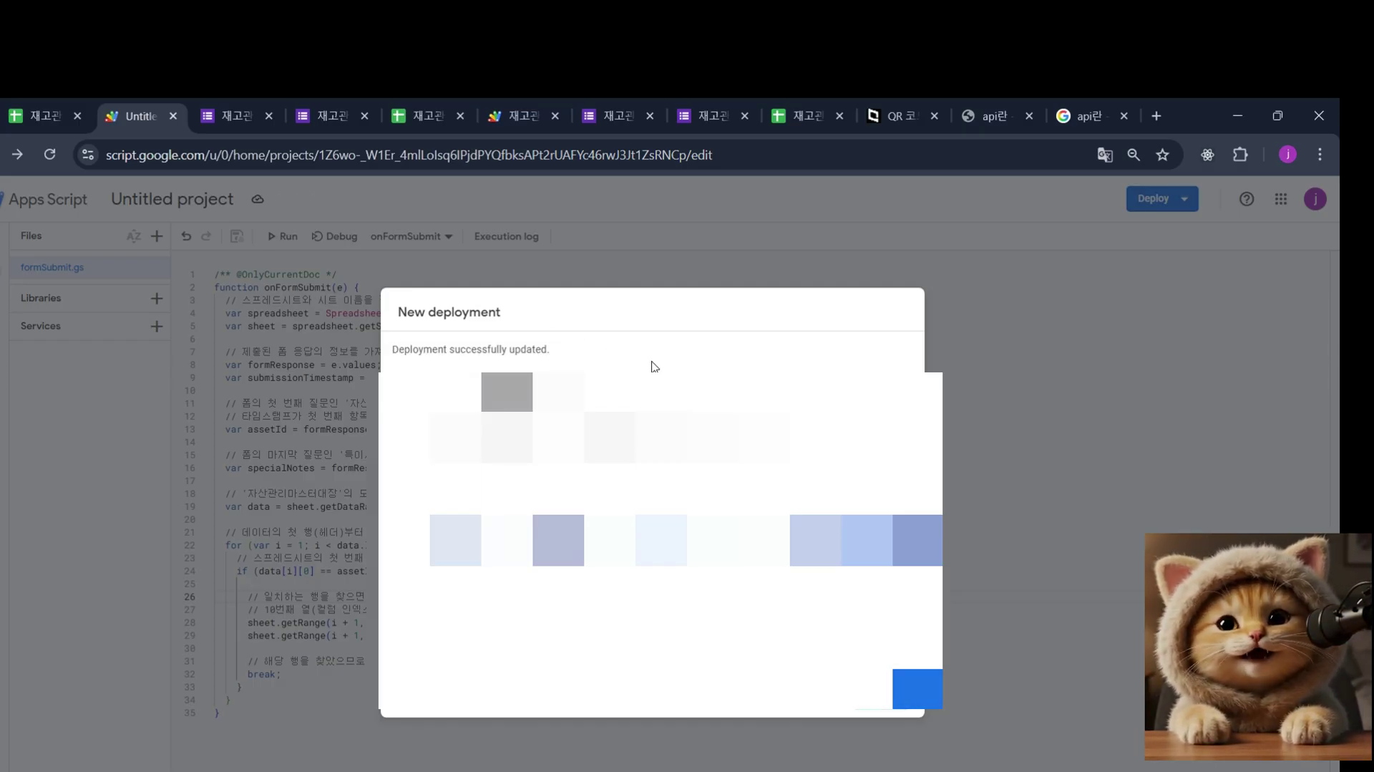
pyautogui.click(895, 711)
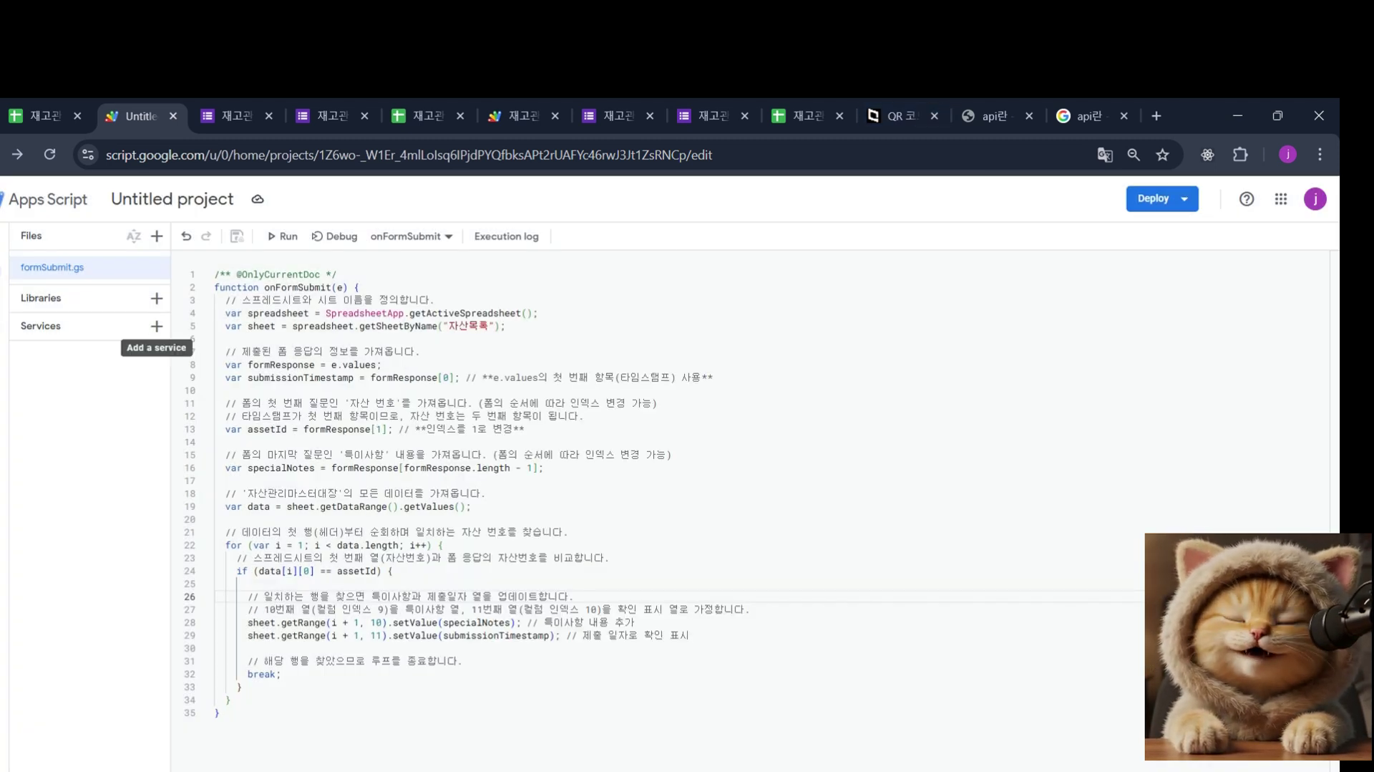
# Run the onFormSubmit function and inspect its entries in the execution log.
pyautogui.click(283, 236)
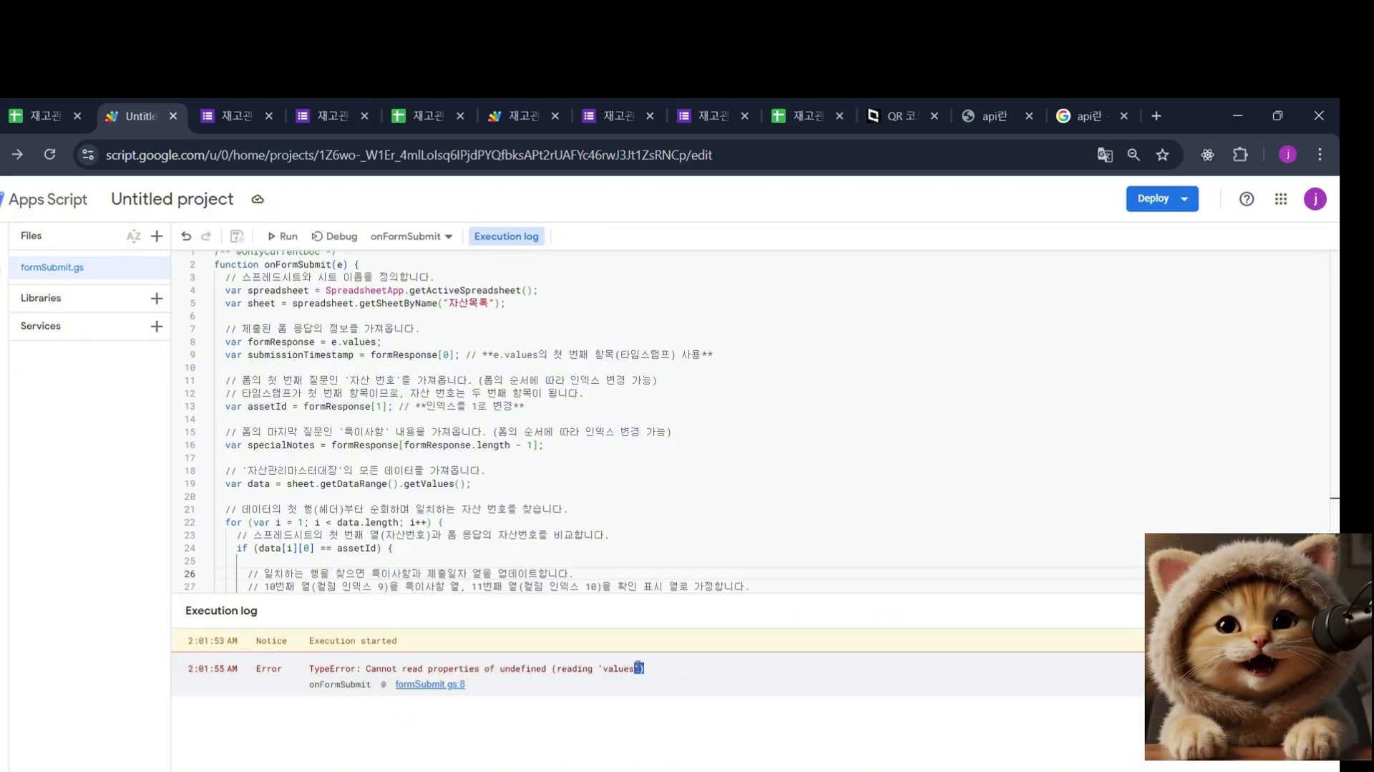
pyautogui.doubleClick(272, 673)
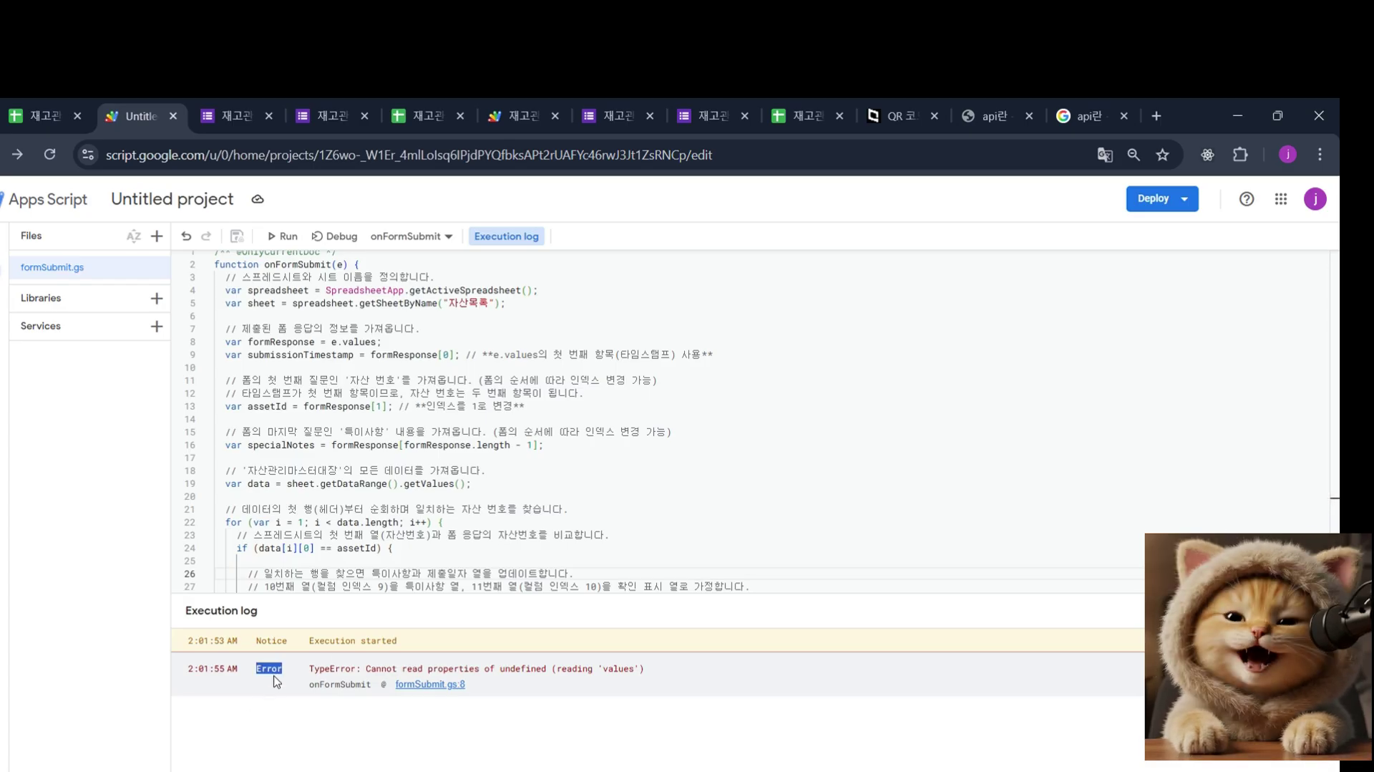
pyautogui.click(308, 715)
# Examine the script's project history and its triggers page.
pyautogui.click(2, 315)
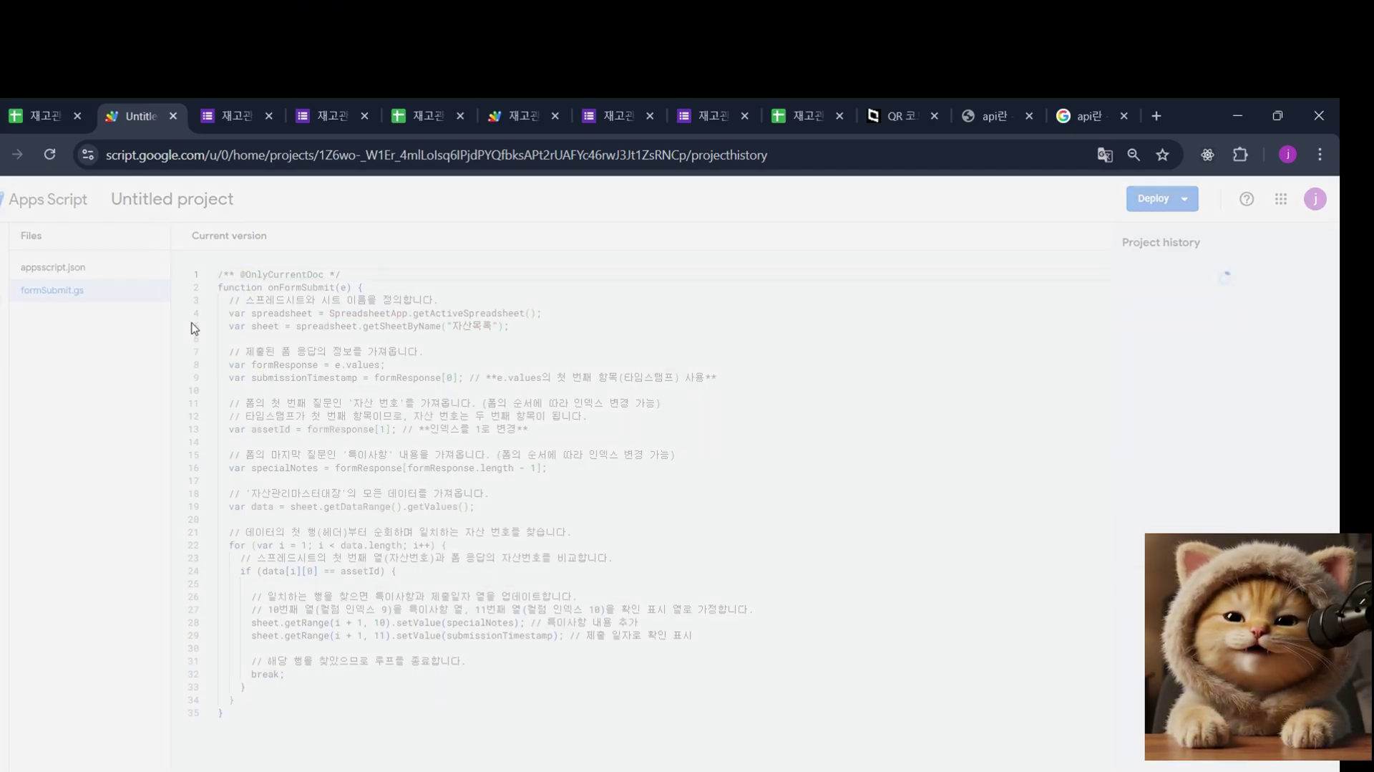
pyautogui.moveTo(384, 452); pyautogui.dragTo(277, 301)
pyautogui.click(277, 301)
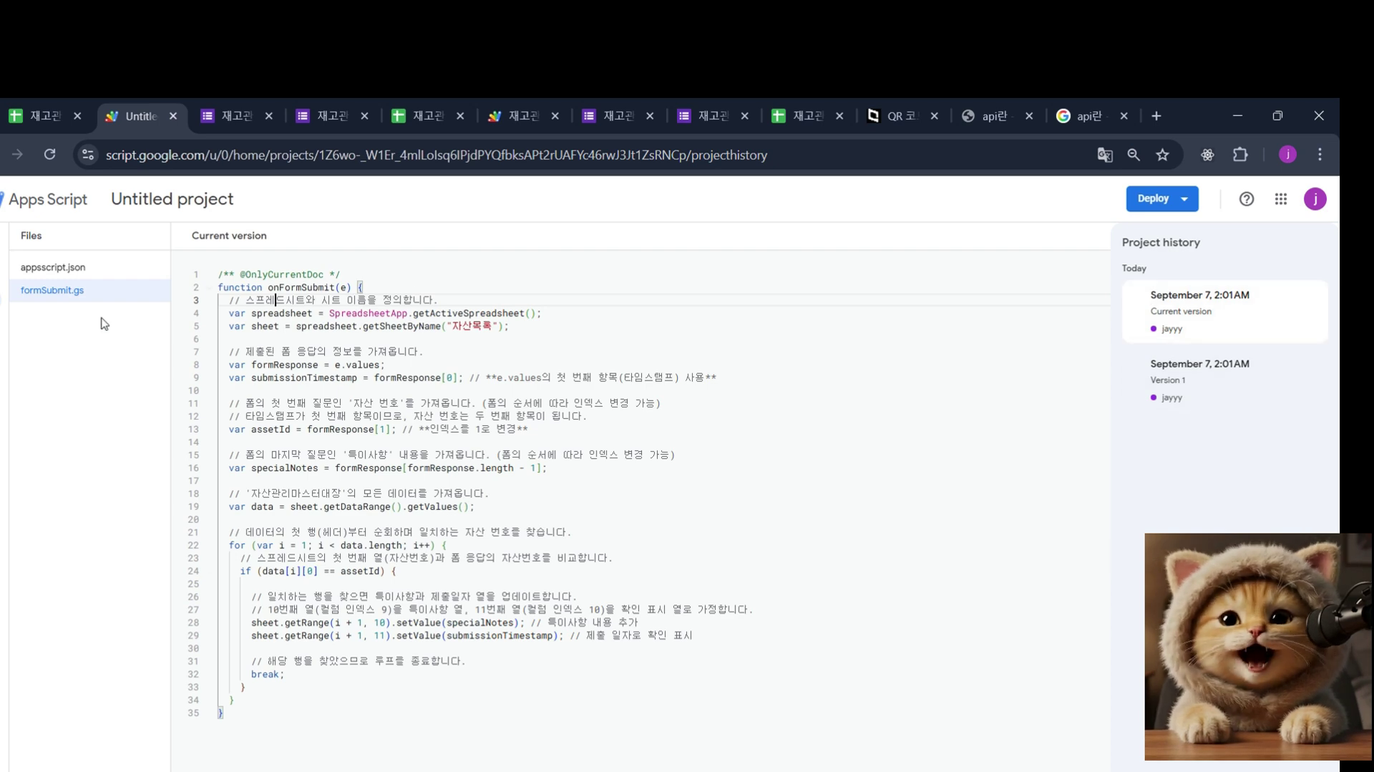
pyautogui.click(3, 328)
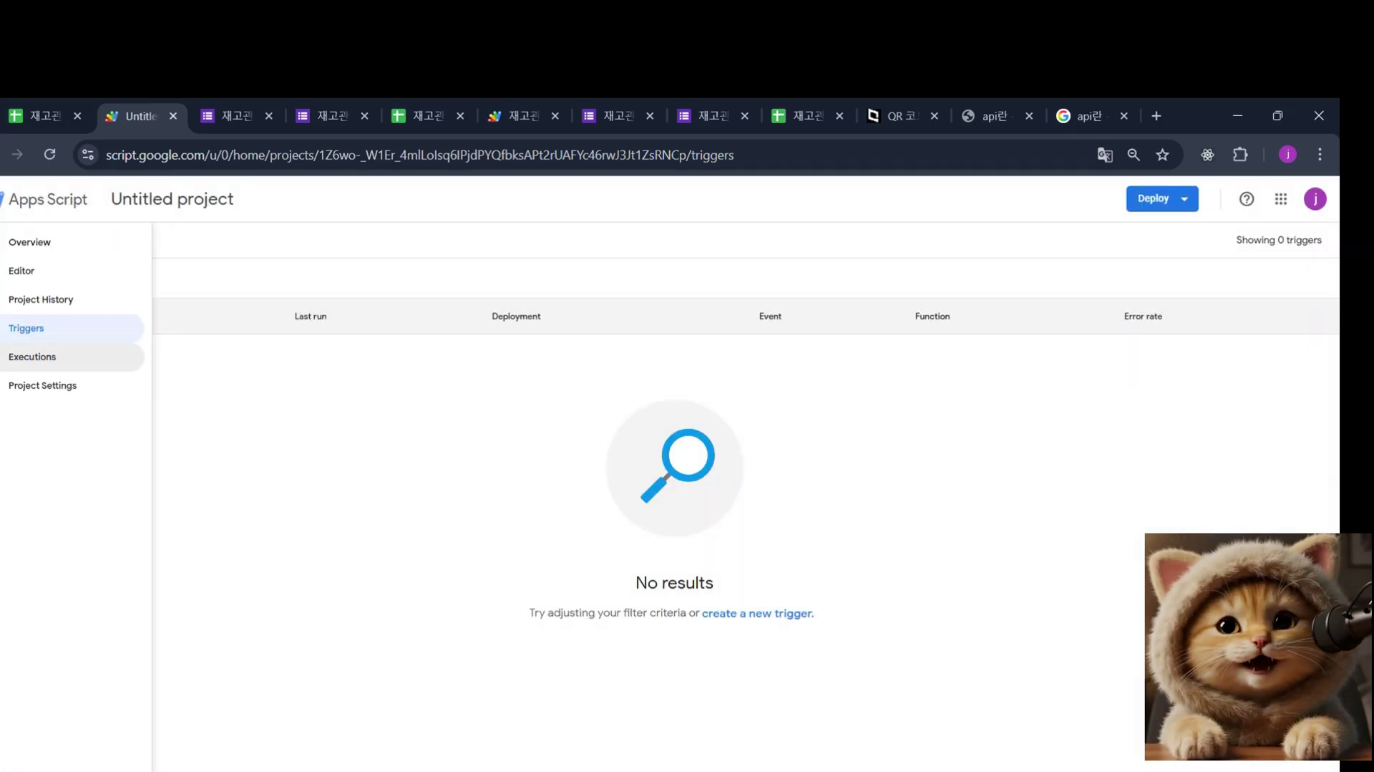
# Expand the onFormSubmit run in the project's executions and read the message and code location in its cloud logs.
pyautogui.click(30, 355)
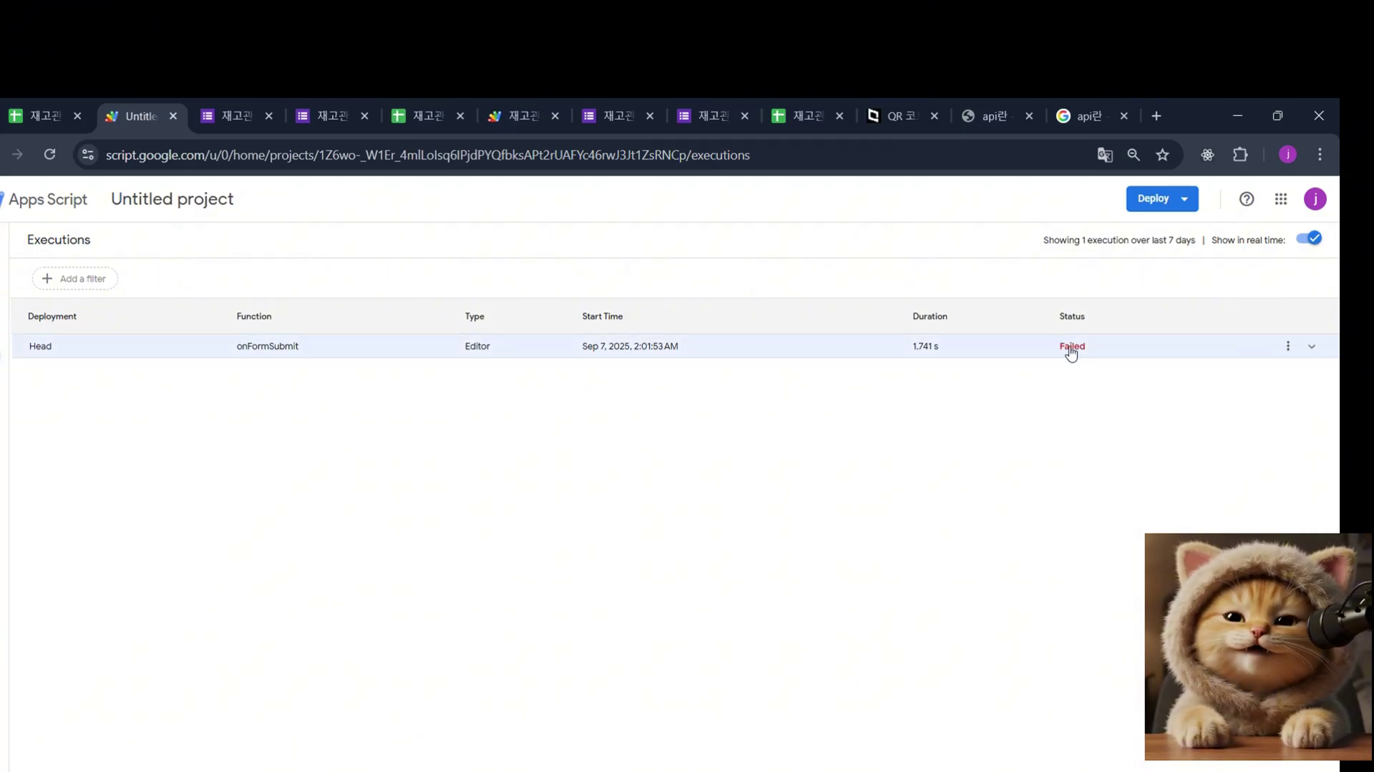
pyautogui.click(1117, 355)
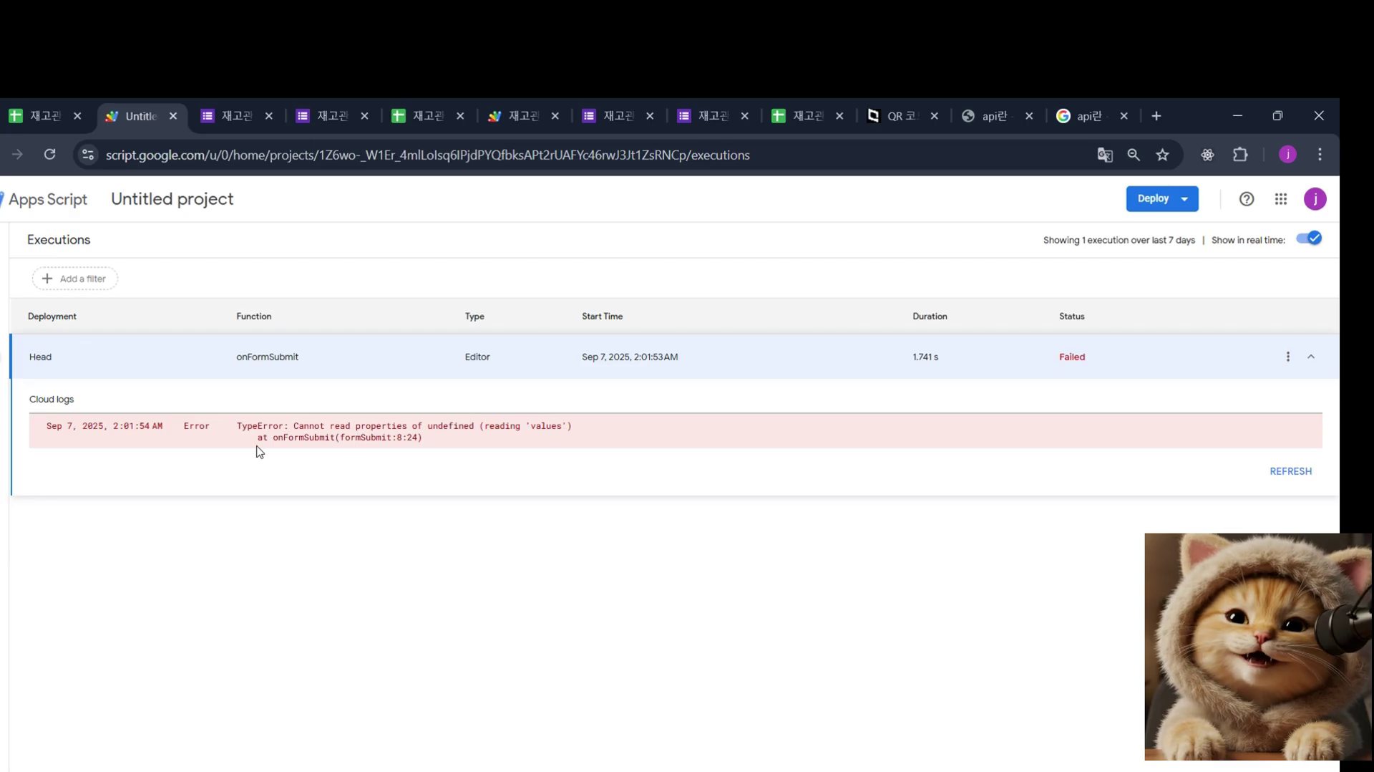
pyautogui.moveTo(257, 422); pyautogui.dragTo(477, 419)
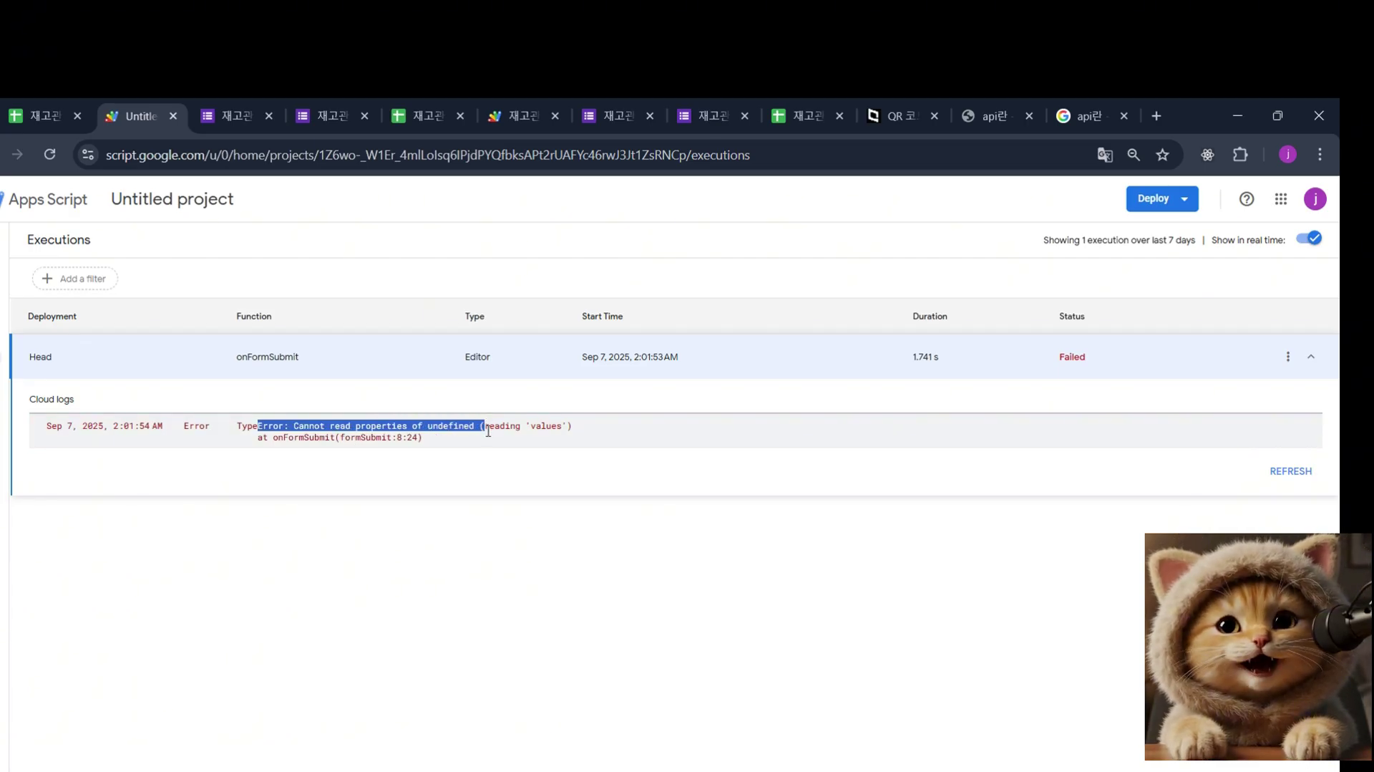
pyautogui.click(489, 431)
pyautogui.moveTo(577, 426); pyautogui.dragTo(252, 421)
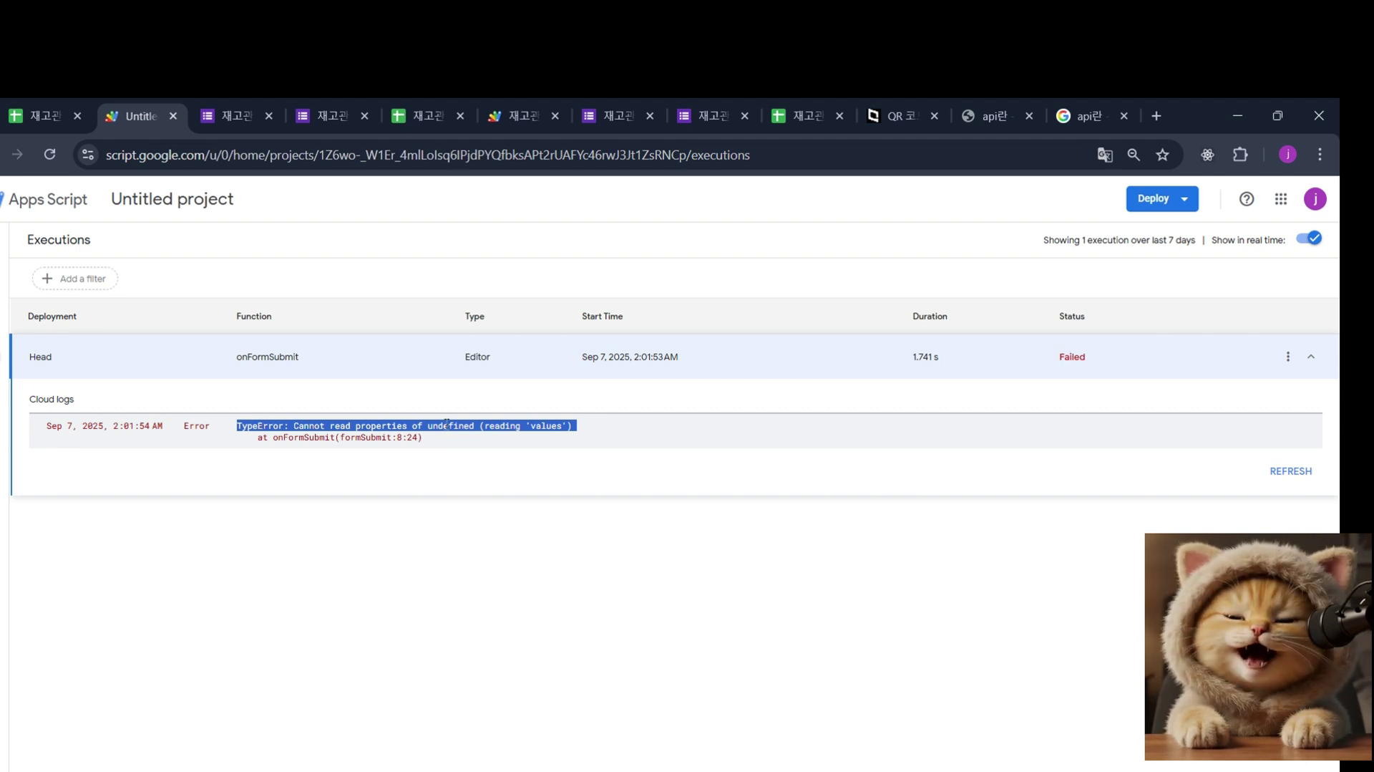
pyautogui.click(446, 424)
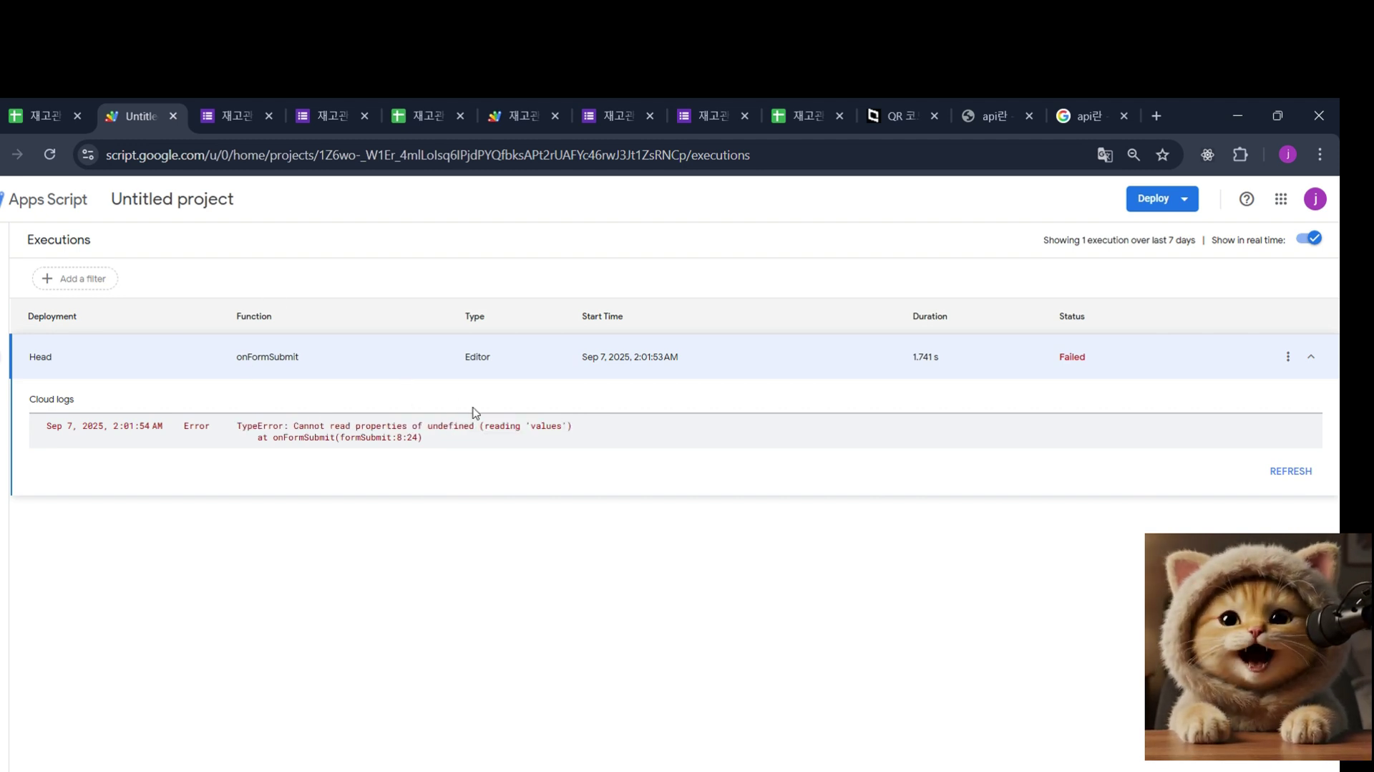
pyautogui.doubleClick(374, 438)
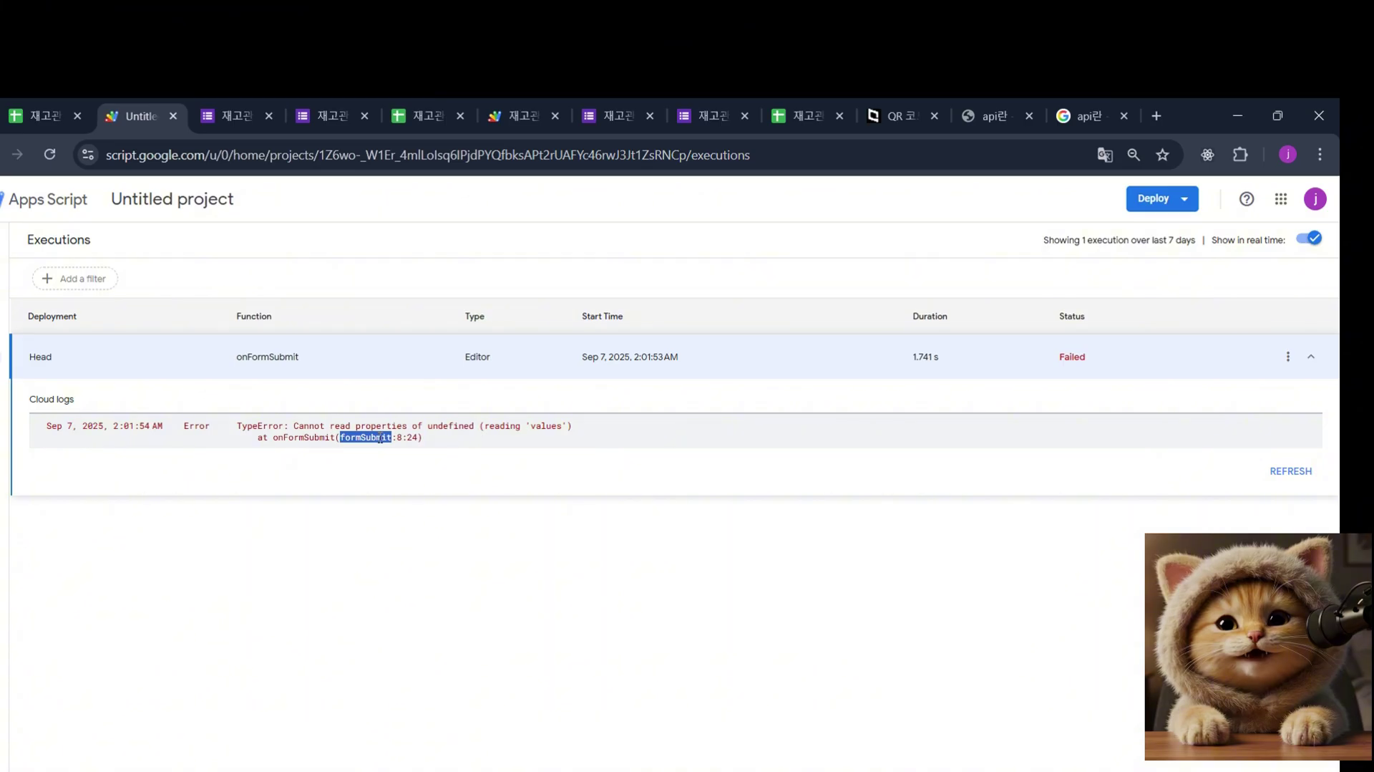
pyautogui.click(398, 435)
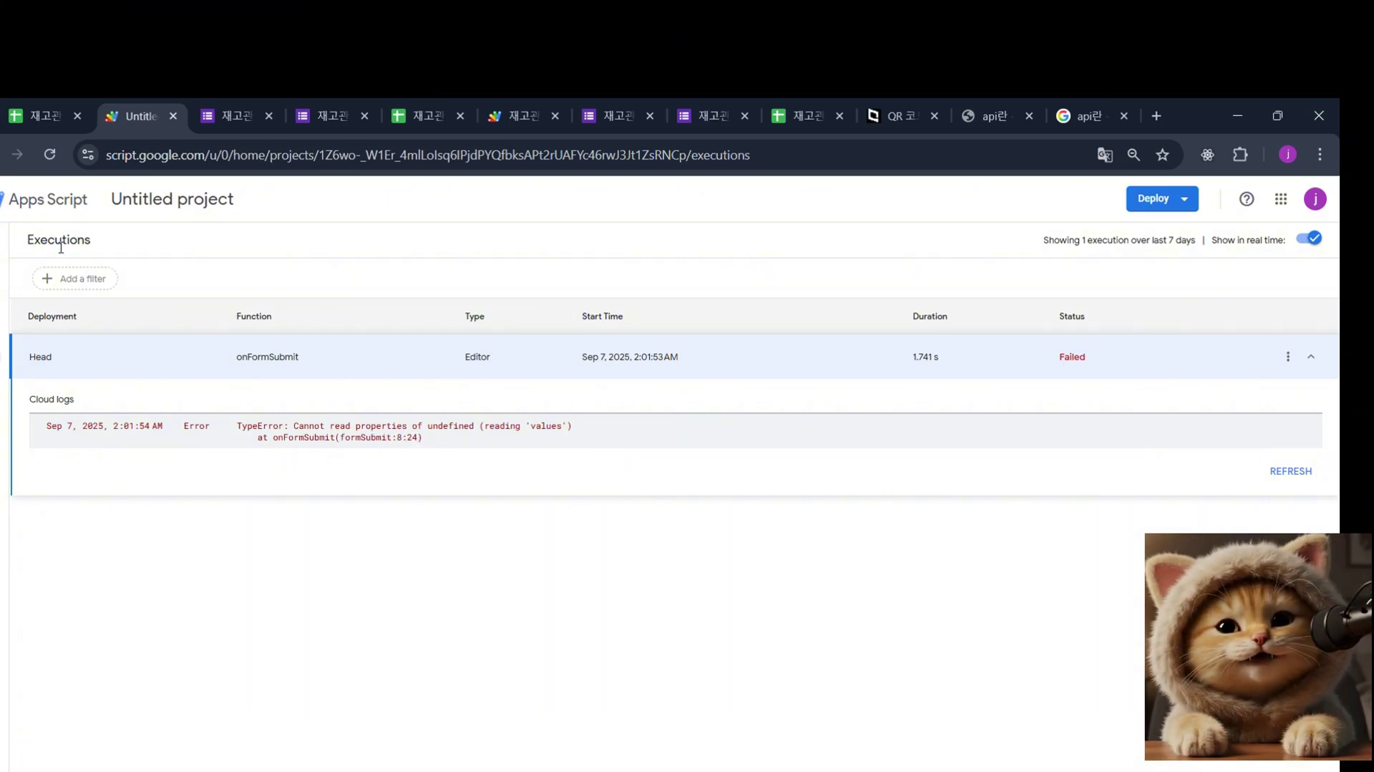
# Return to the code in formSubmit.gs and examine line 8, where formResponse is assigned from e.values.
pyautogui.click(3, 271)
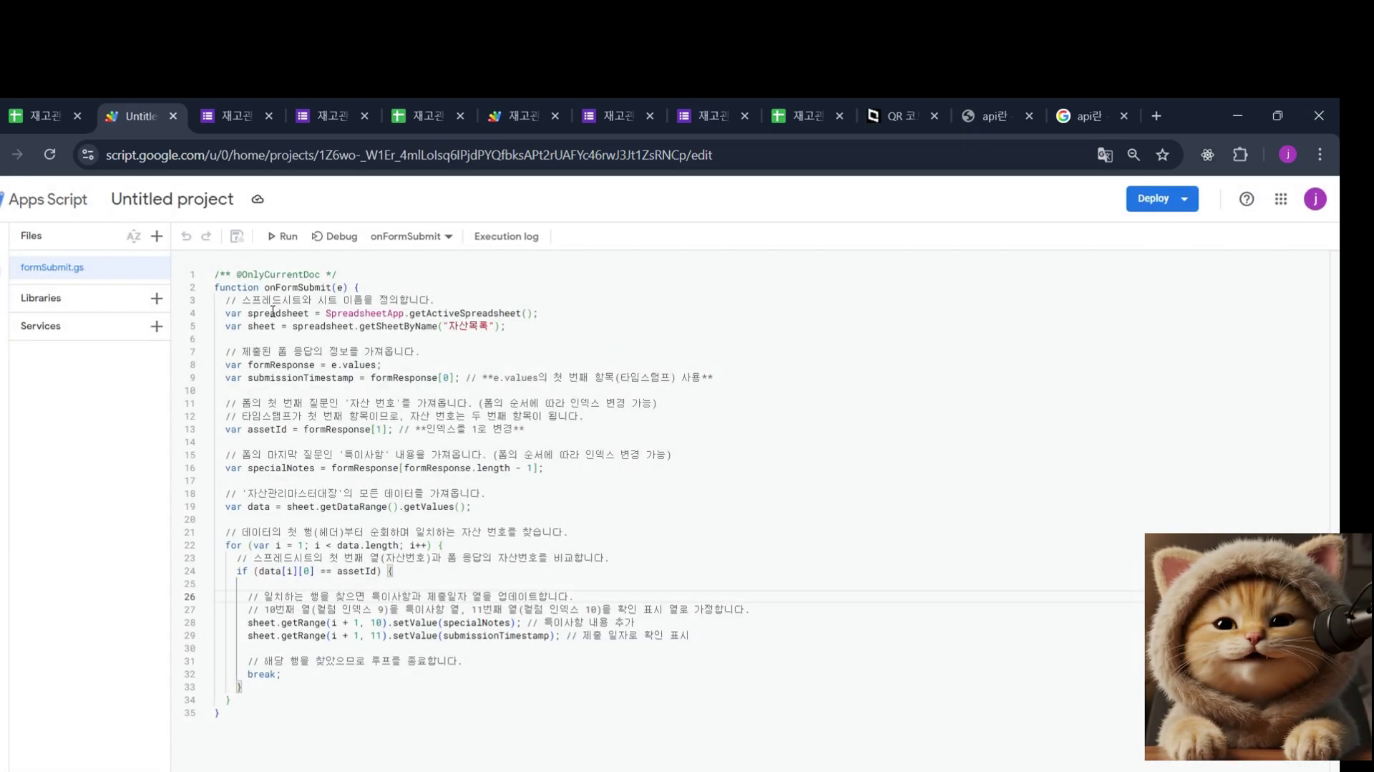
pyautogui.tripleClick(239, 366)
pyautogui.click(276, 365)
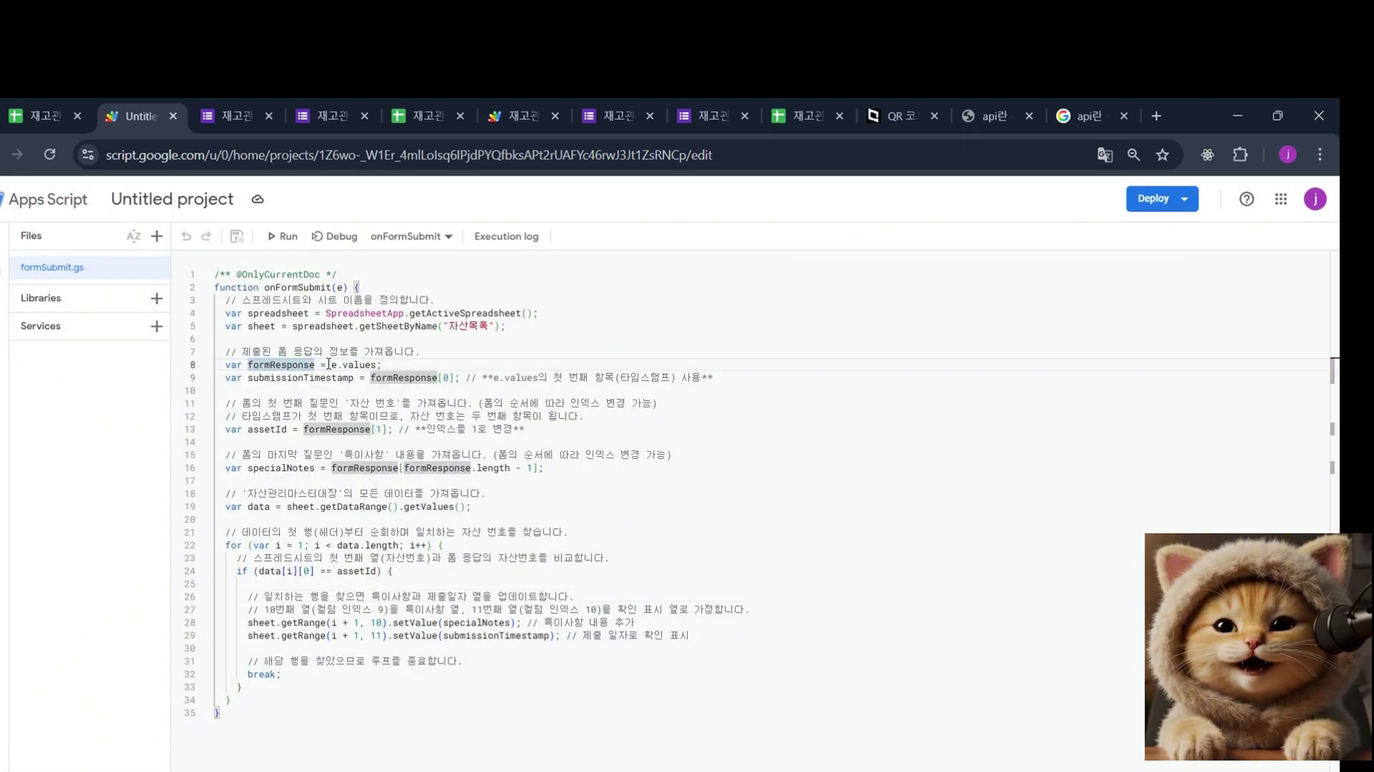
pyautogui.moveTo(343, 365)
pyautogui.mouseDown()
pyautogui.moveTo(372, 364)
pyautogui.moveTo(327, 368)
pyautogui.mouseUp()
pyautogui.click(366, 364)
pyautogui.click(269, 366)
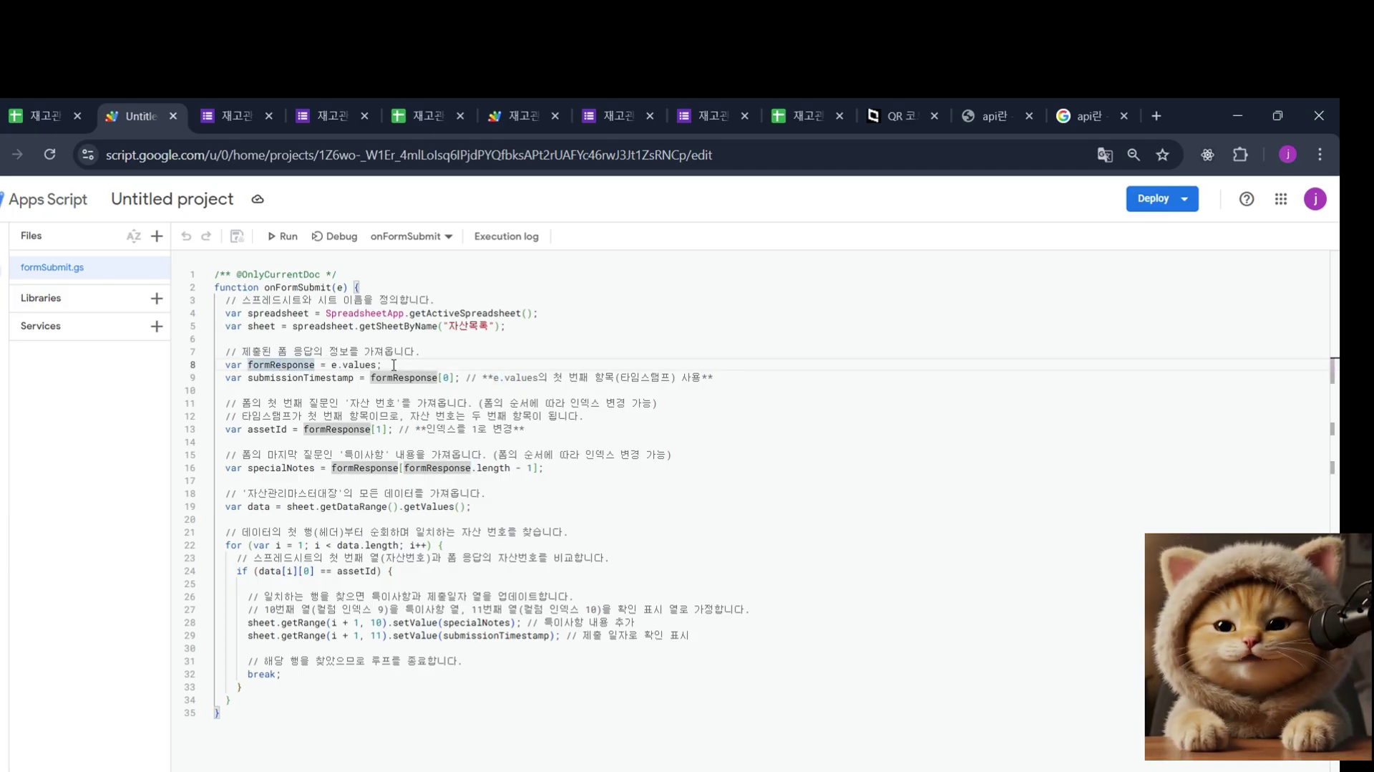
pyautogui.tripleClick(239, 365)
pyautogui.click(238, 353)
pyautogui.tripleClick(298, 363)
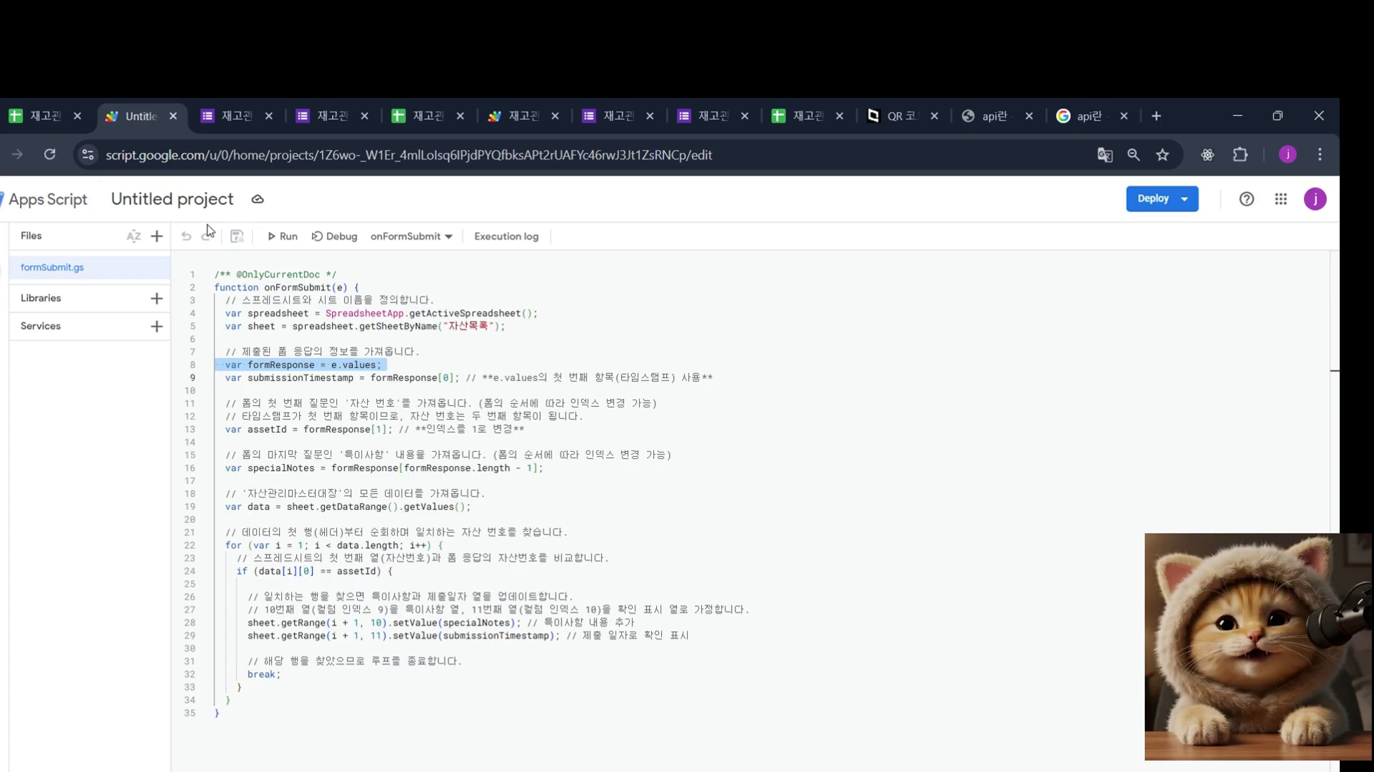
# Check the spreadsheet's title and replace the sheet name in getSheetByName on line 5 with 재고관리시트.
pyautogui.click(54, 122)
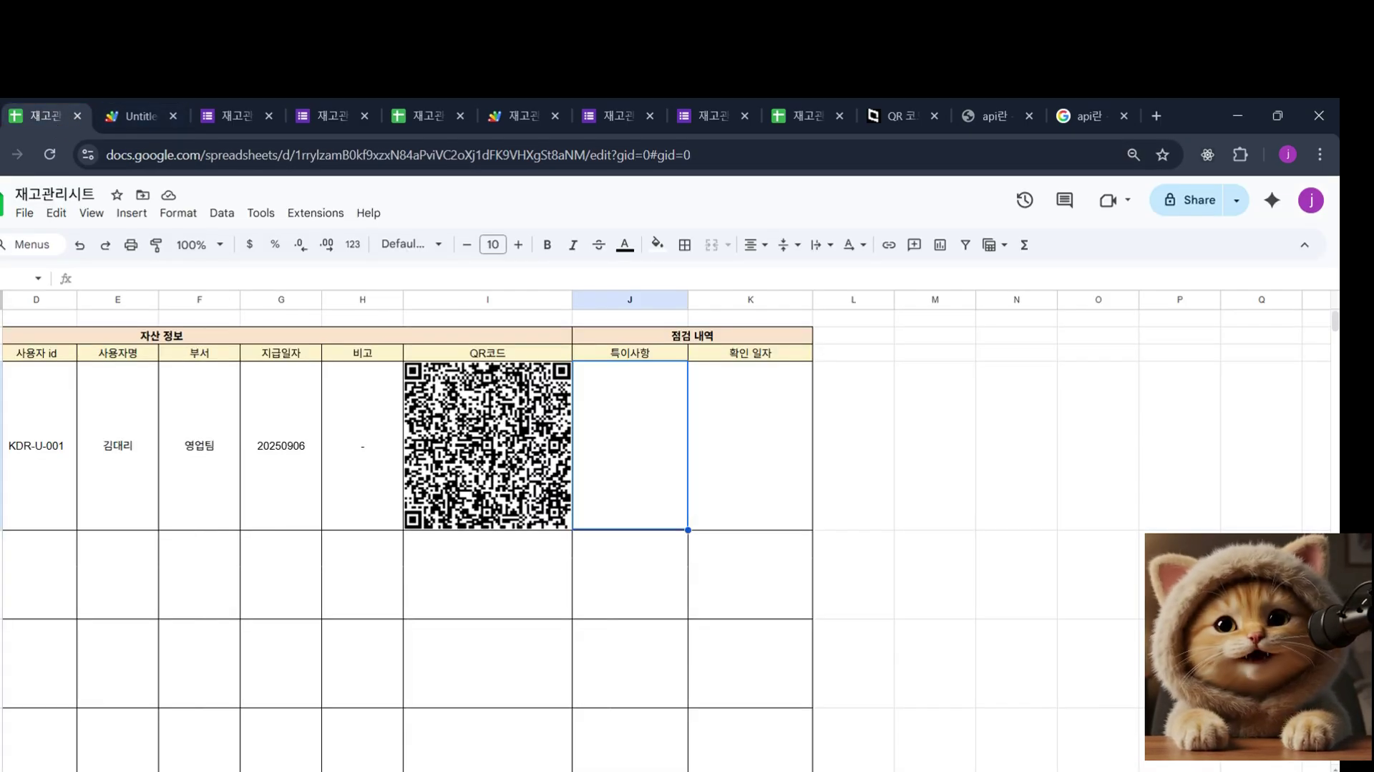
pyautogui.click(132, 116)
pyautogui.doubleClick(479, 328)
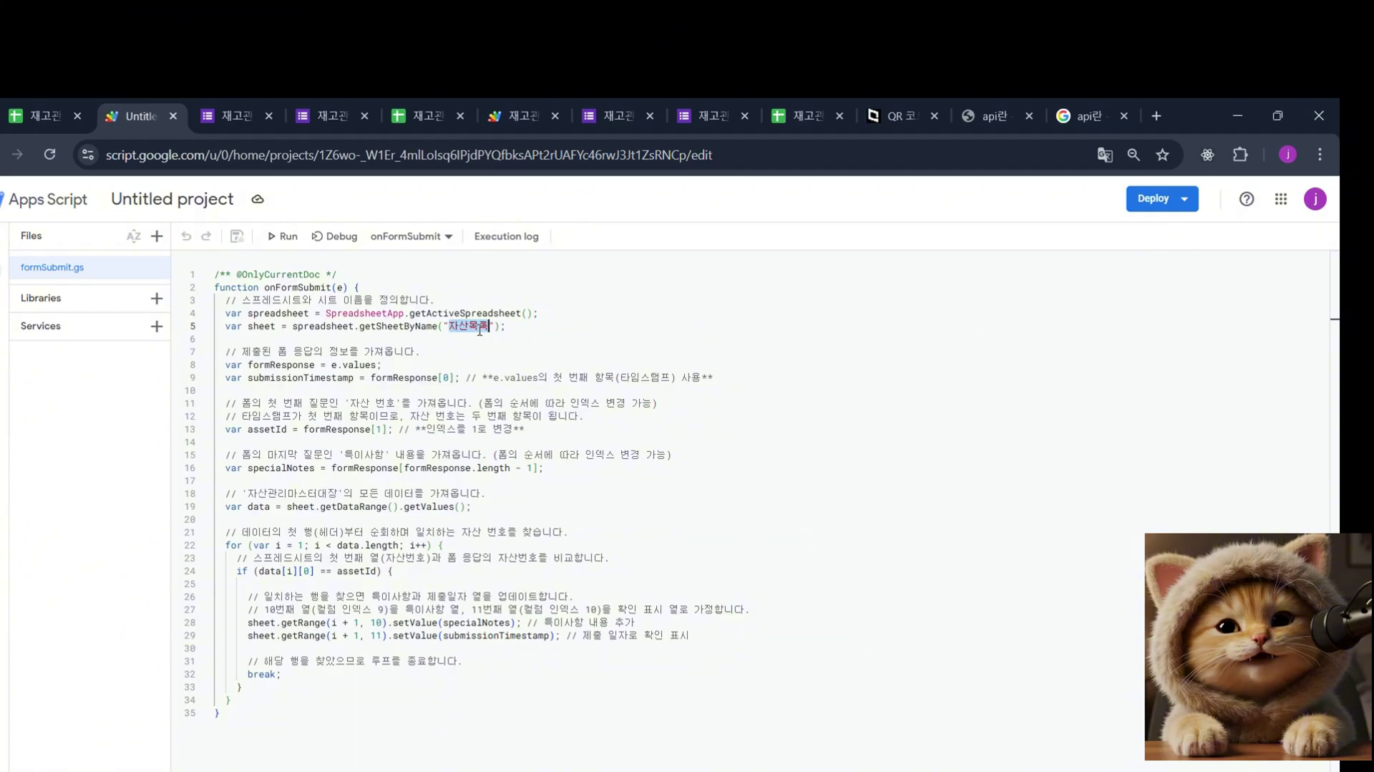
pyautogui.click(46, 115)
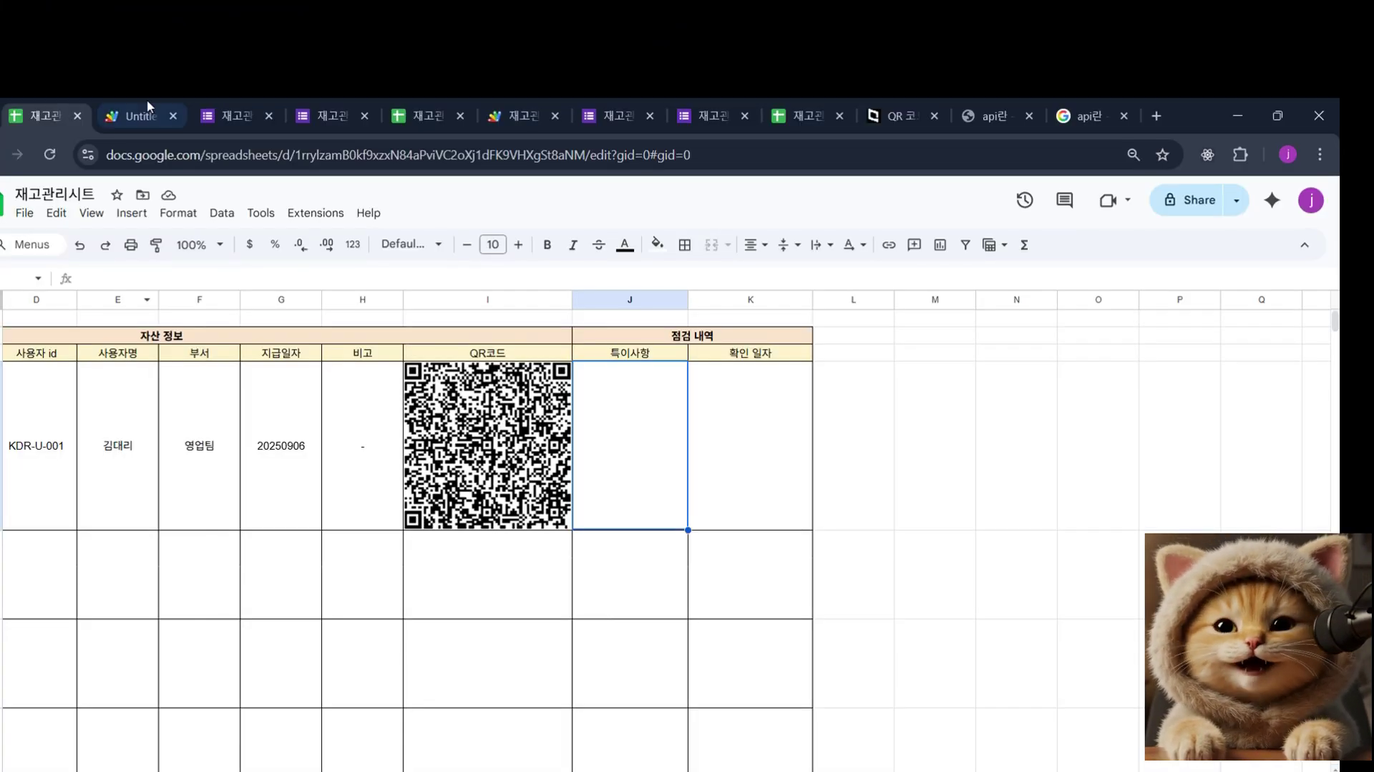
pyautogui.click(136, 116)
pyautogui.write('재고관리시트')
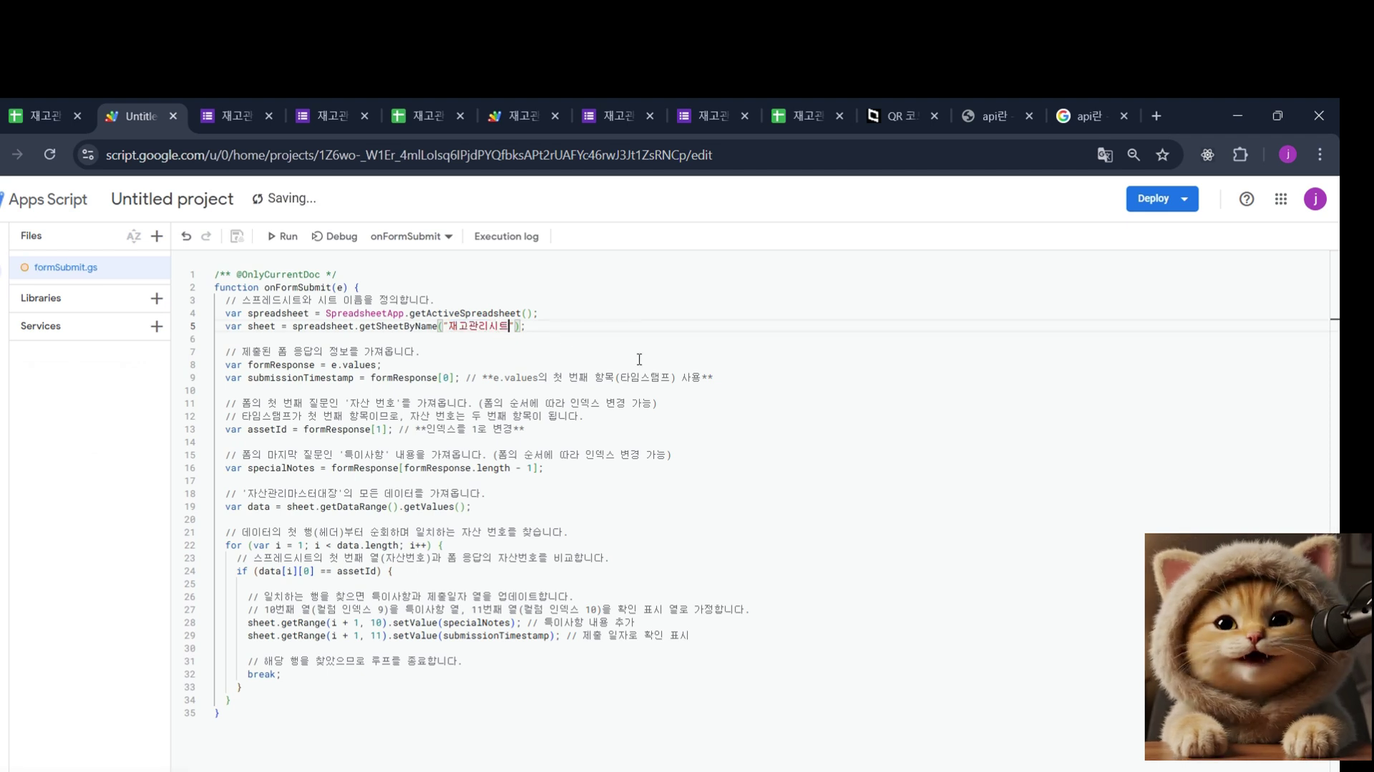
pyautogui.hotkey('ctrl', 'a')
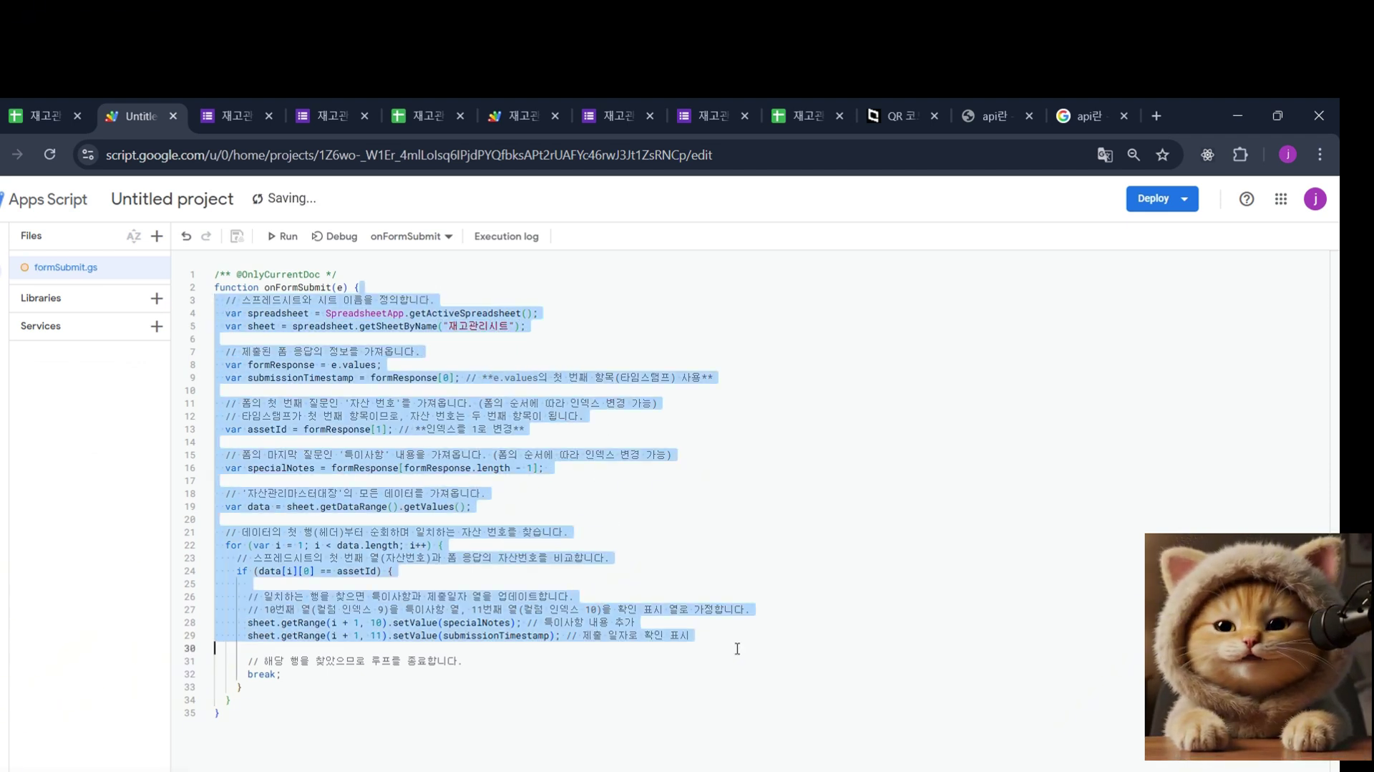
# Review the KDR-A-001 row in 재고관리시트, from its asset details through the 특이사항 and 확인 일자 cells.
pyautogui.click(738, 647)
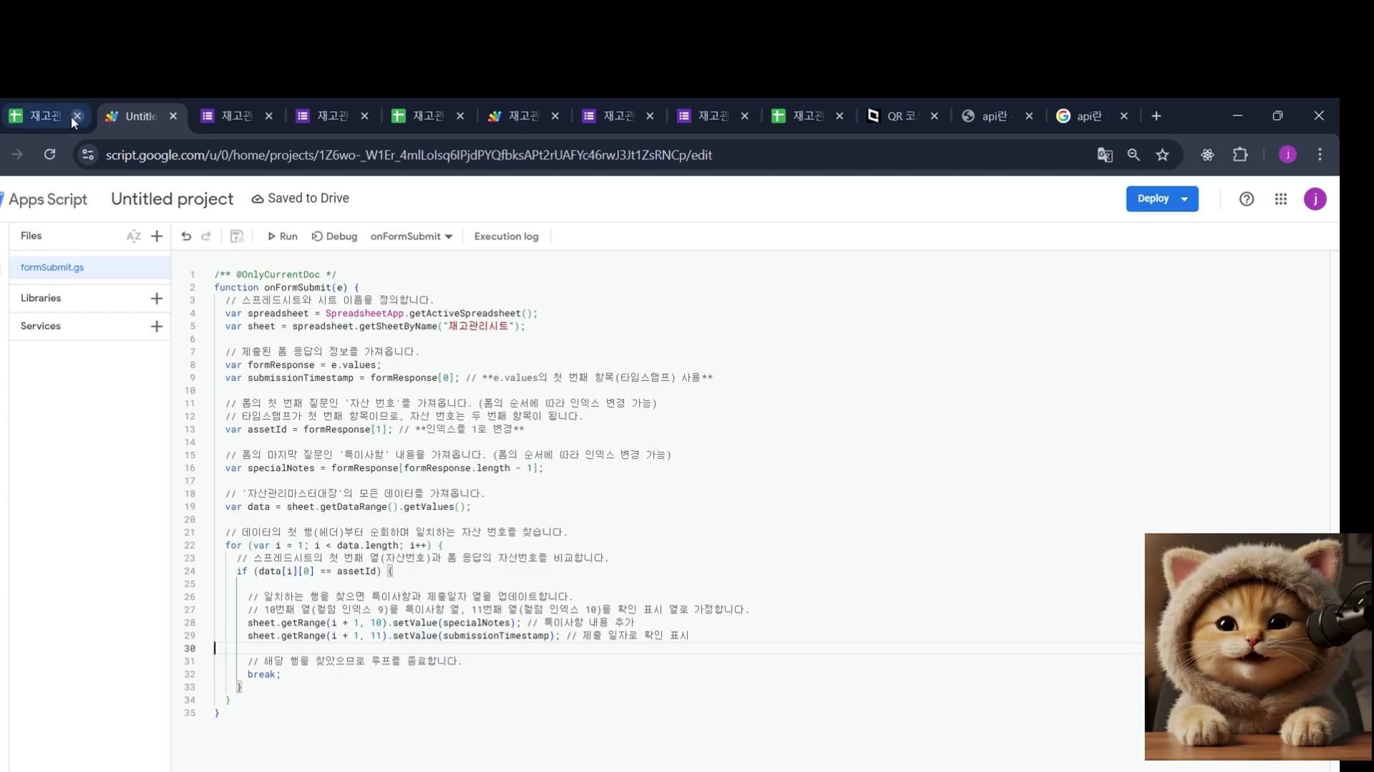
pyautogui.click(45, 115)
pyautogui.hscroll(-3, 411, 535)
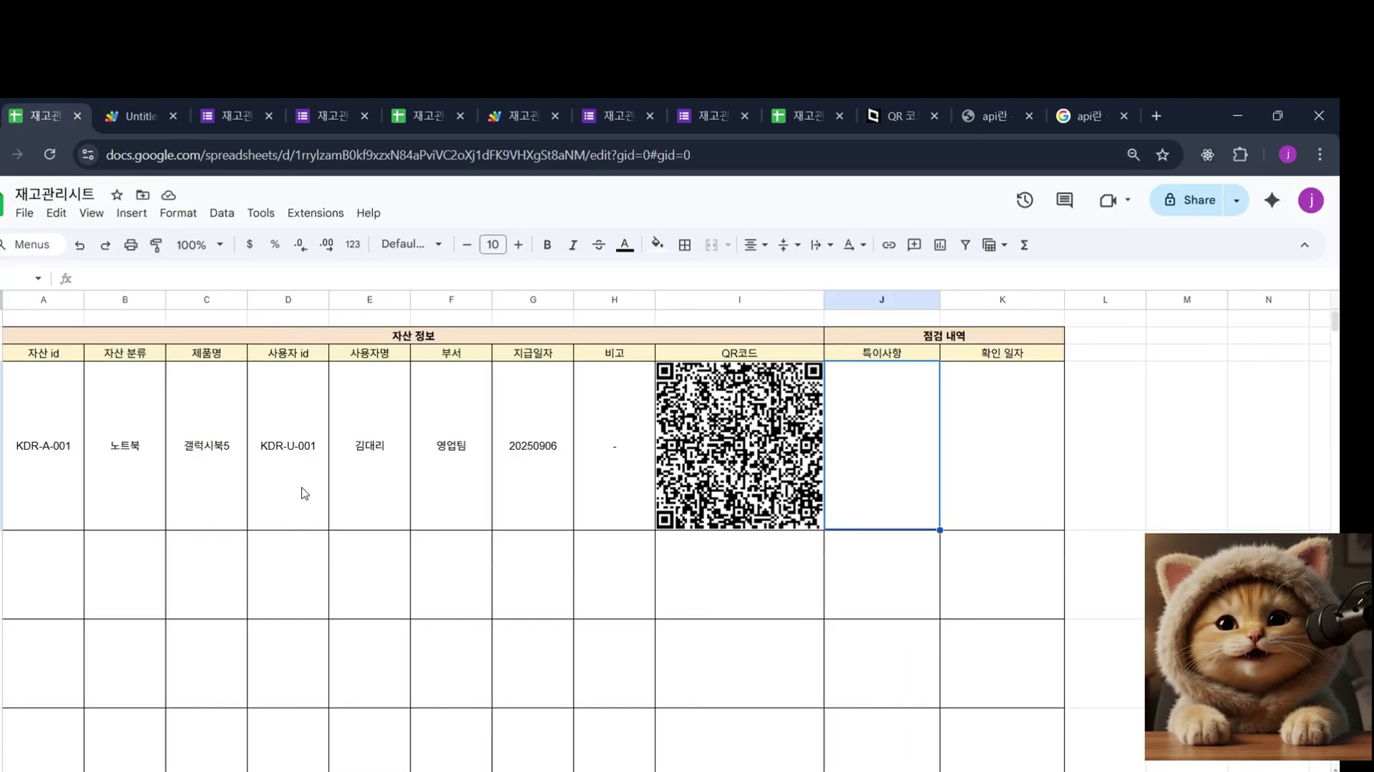
pyautogui.click(163, 467)
pyautogui.click(299, 458)
pyautogui.click(451, 452)
pyautogui.click(597, 448)
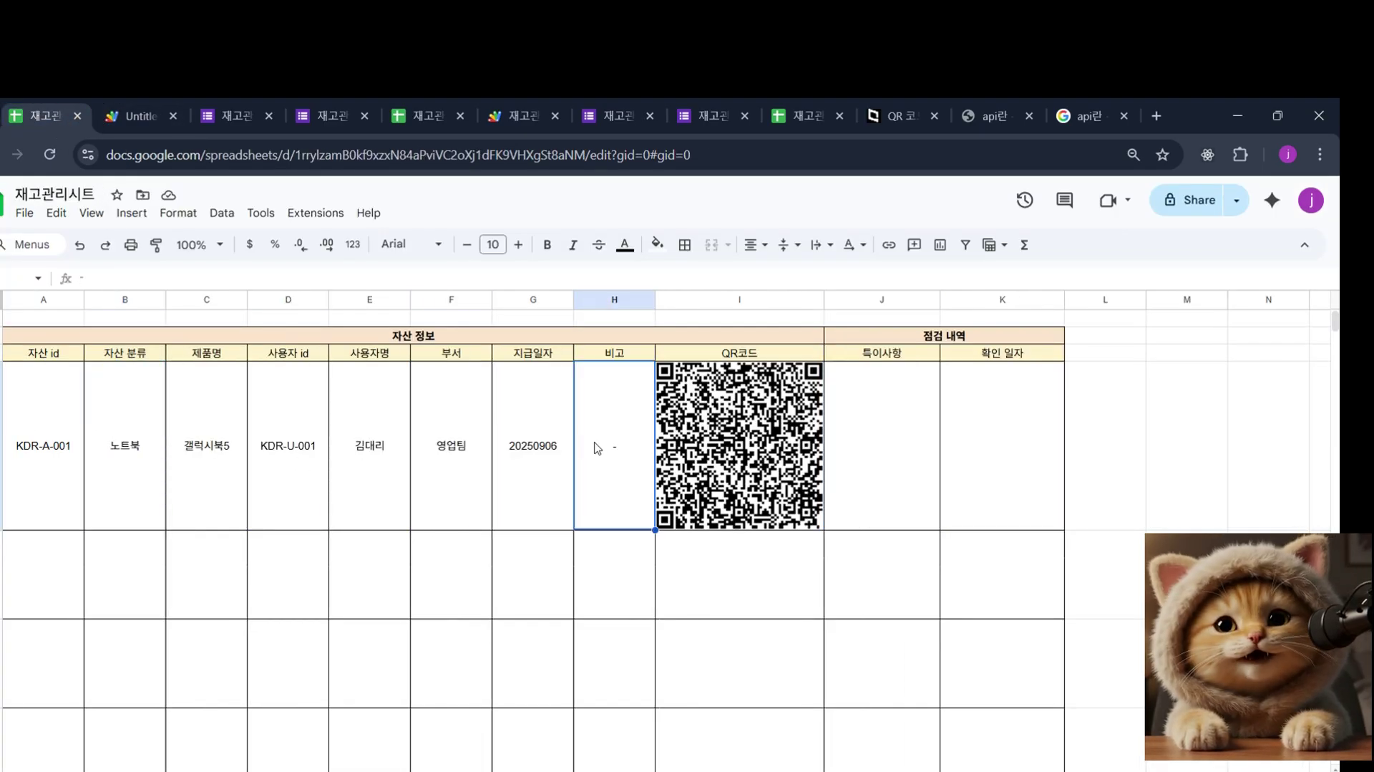
pyautogui.click(904, 448)
pyautogui.click(966, 472)
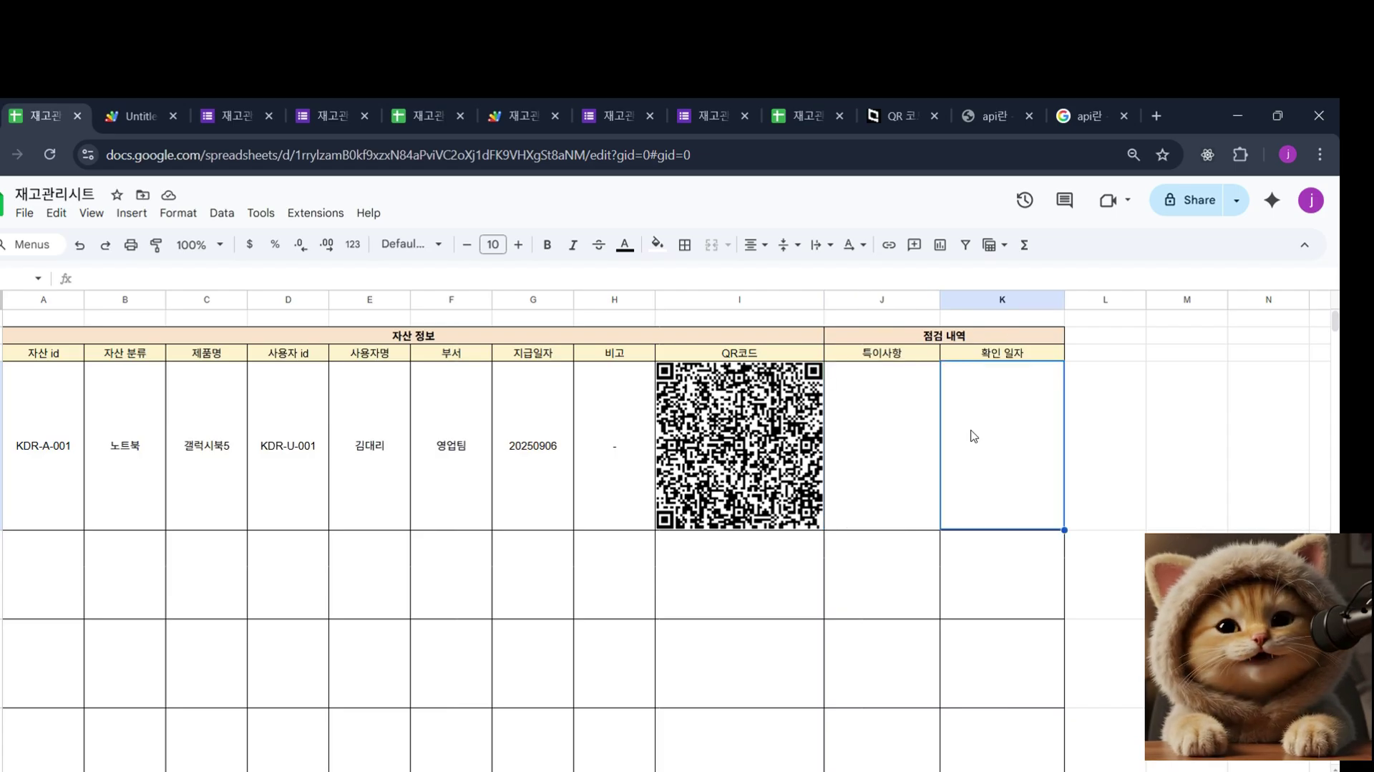
# Return to the Apps Script project and rename it as 재고관리.
pyautogui.click(136, 116)
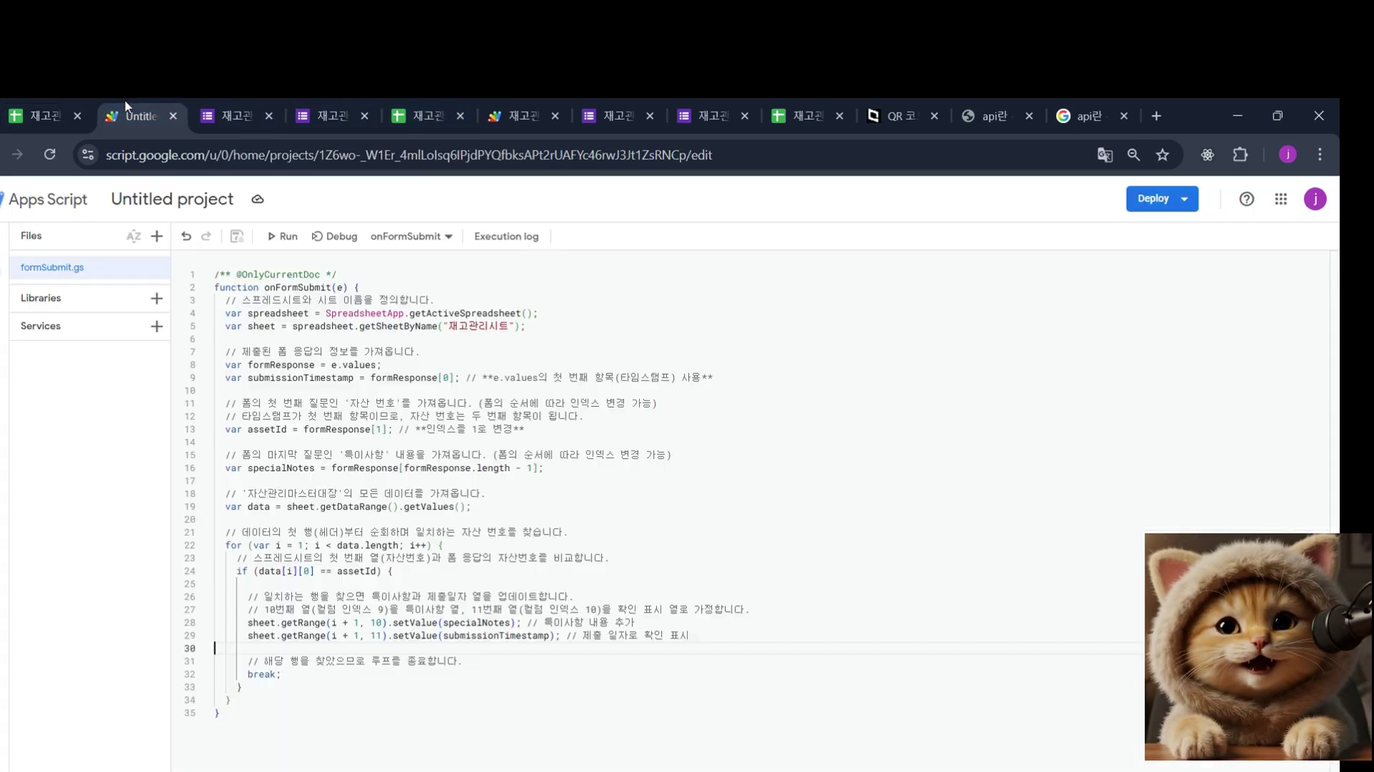
pyautogui.click(163, 198)
pyautogui.write('ㅈ')
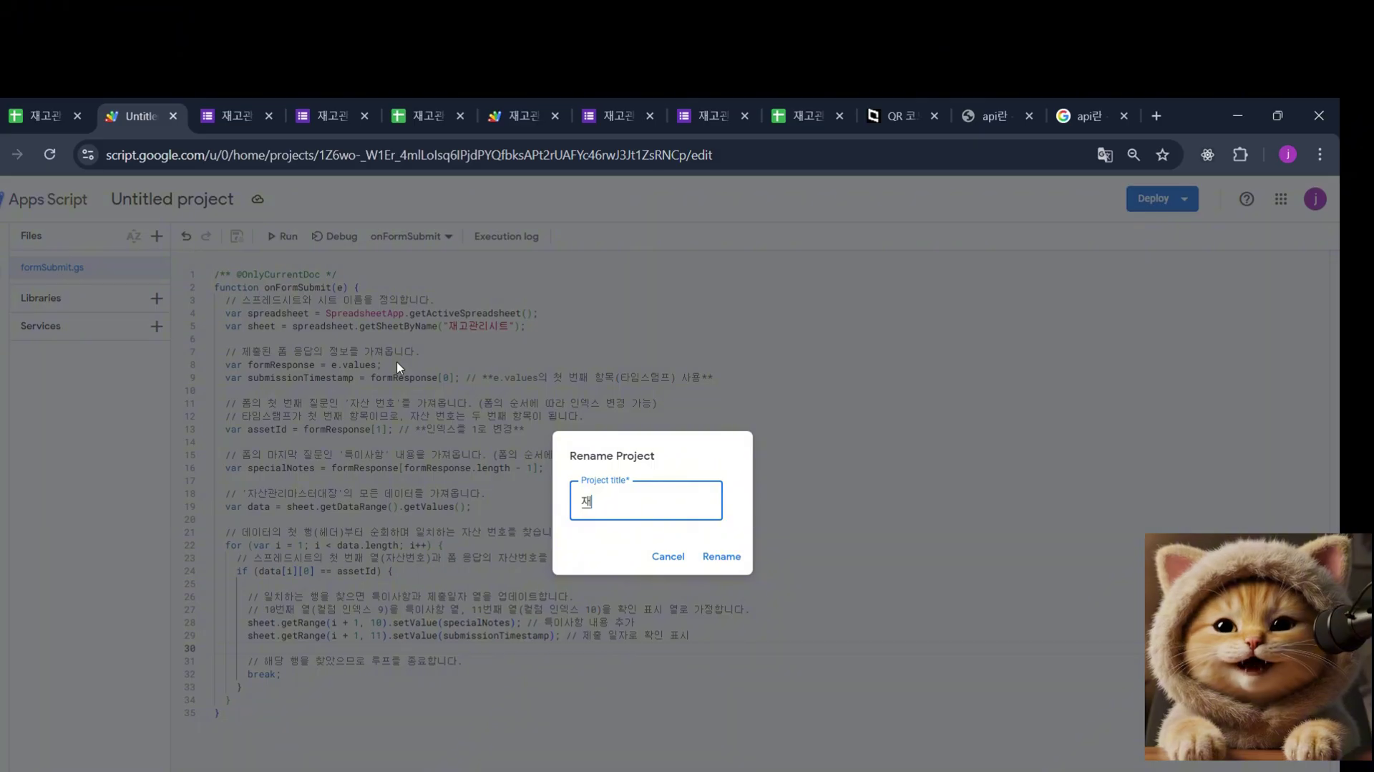
pyautogui.write('ㅐ고관리')
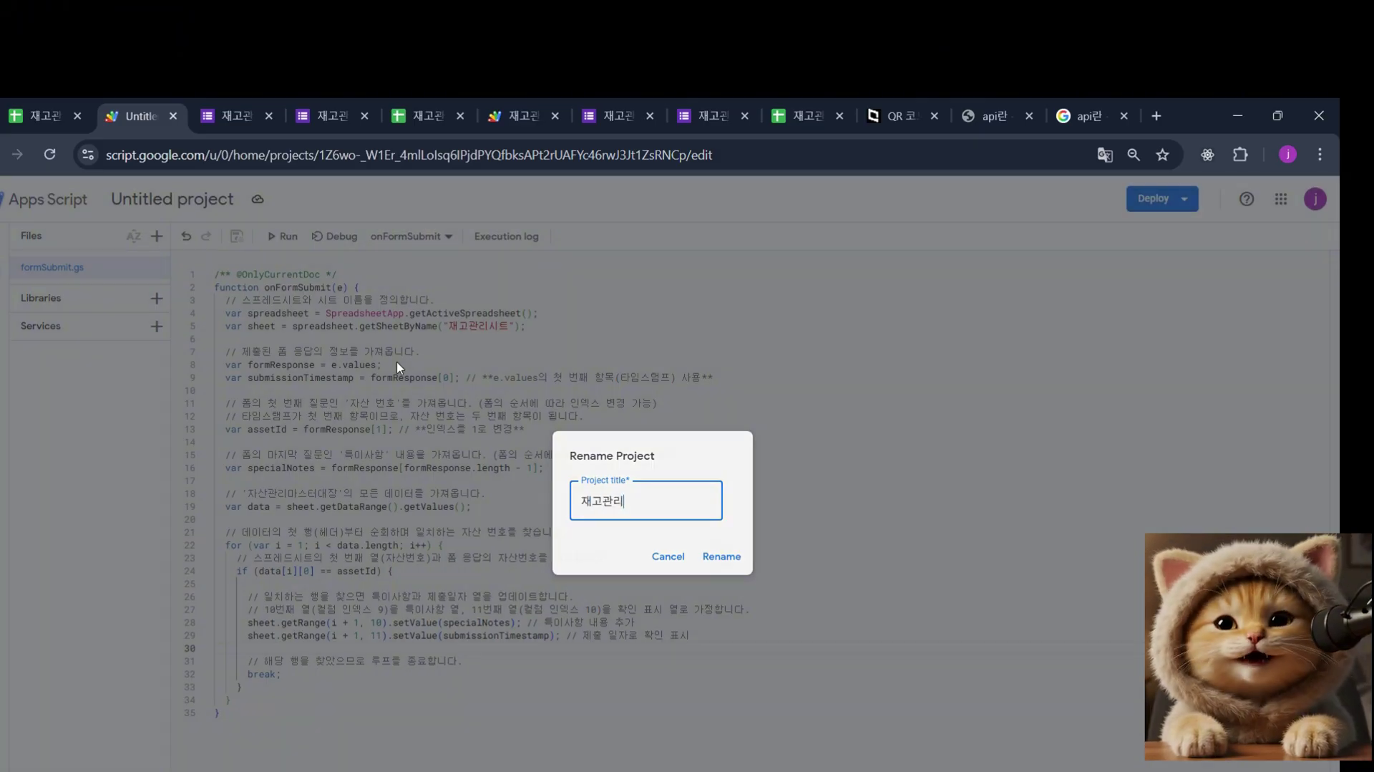
pyautogui.press('Return')
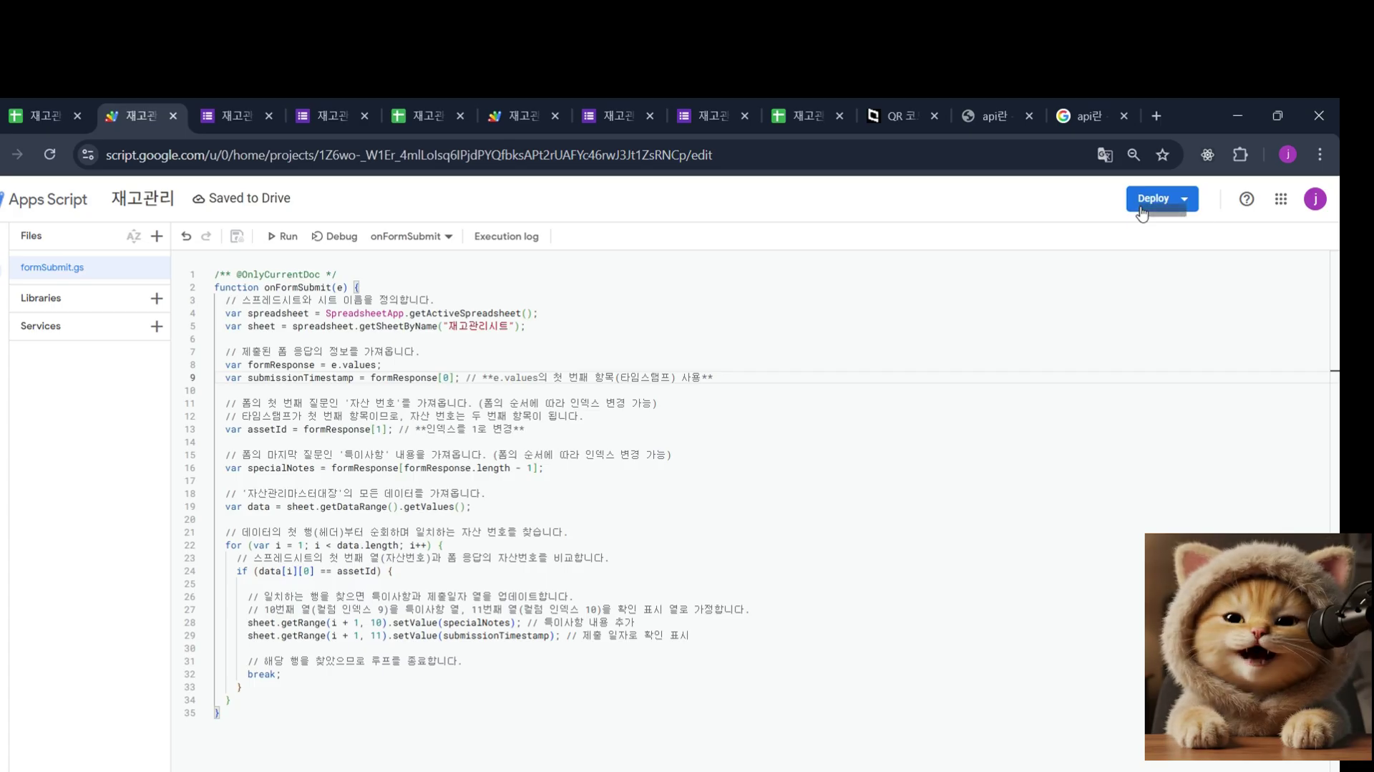
pyautogui.click(1143, 200)
pyautogui.press('Escape')
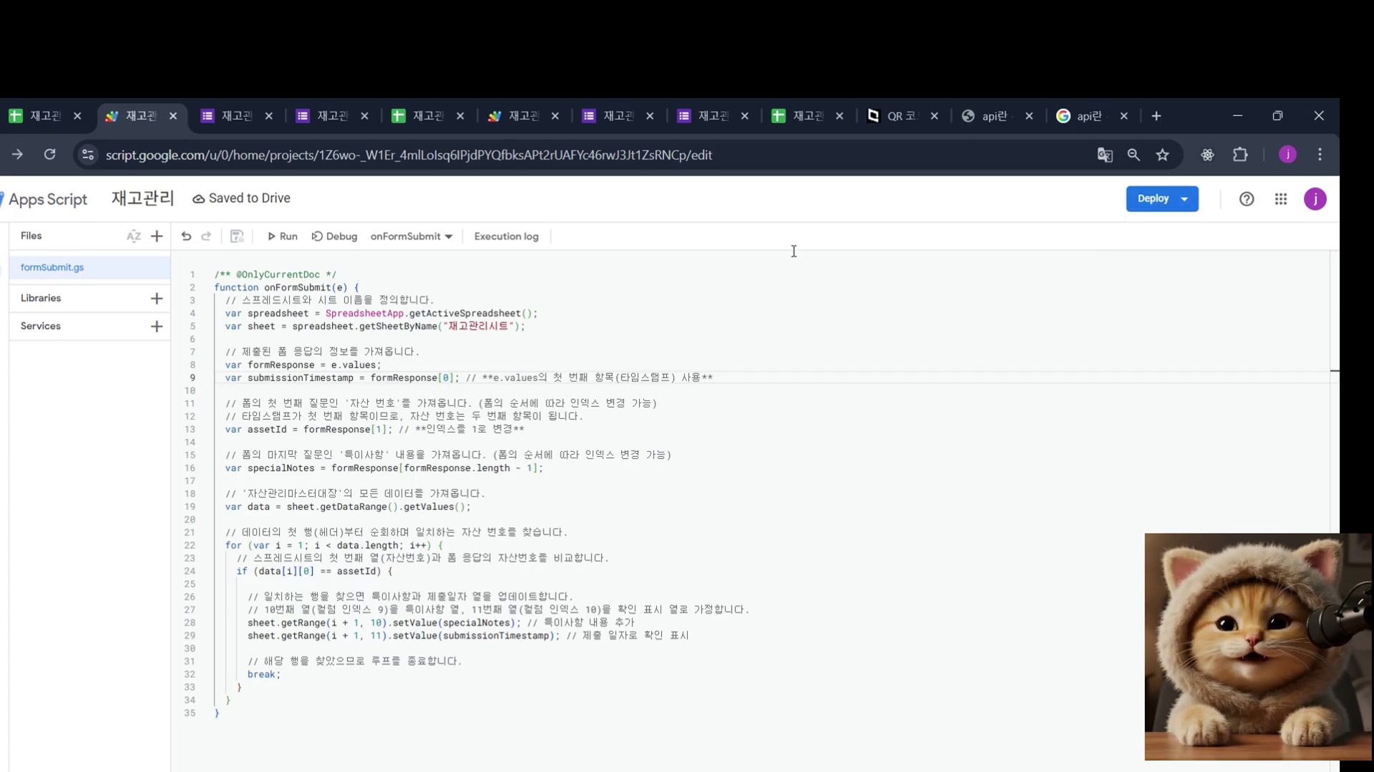
# Check the settings of the 재고관리 form and its prefilled version with the KDR-A-001 data.
pyautogui.click(69, 118)
pyautogui.click(129, 119)
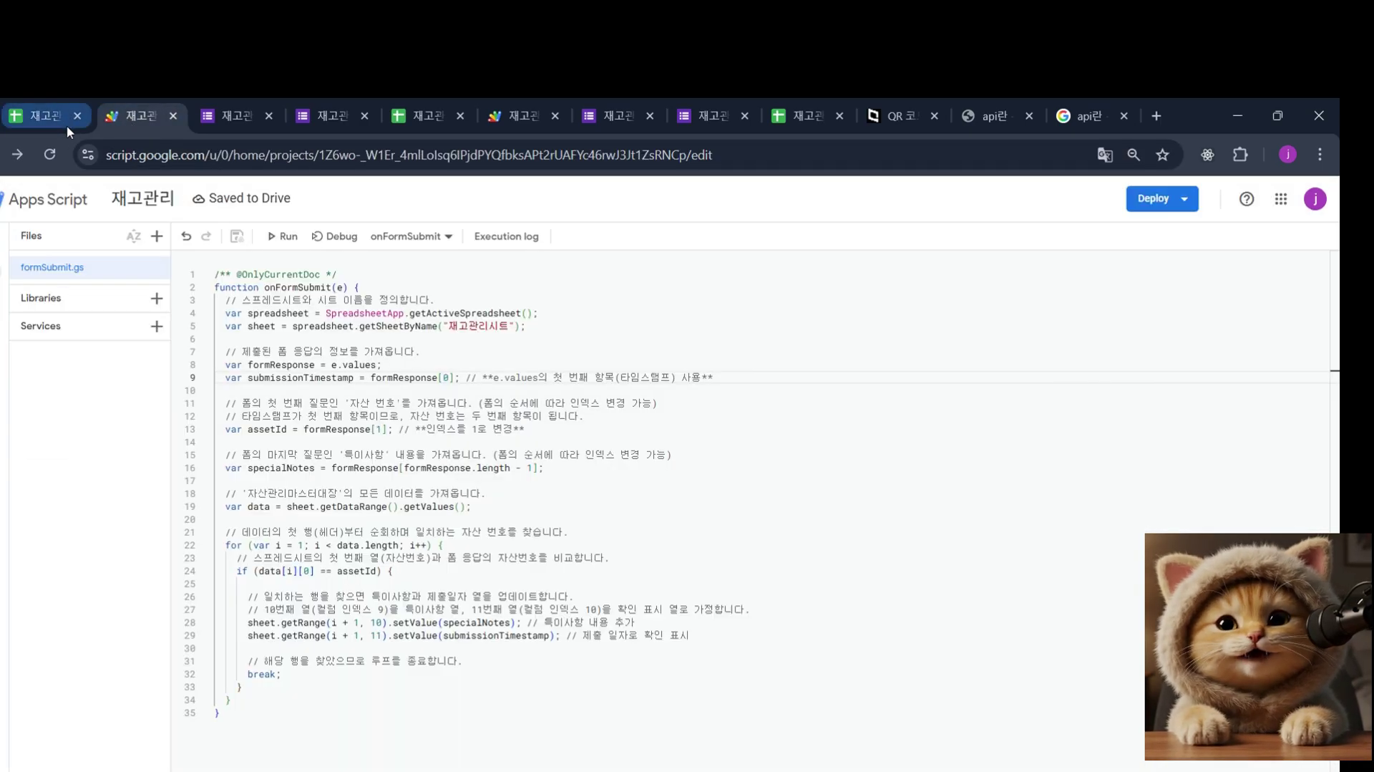
pyautogui.click(235, 119)
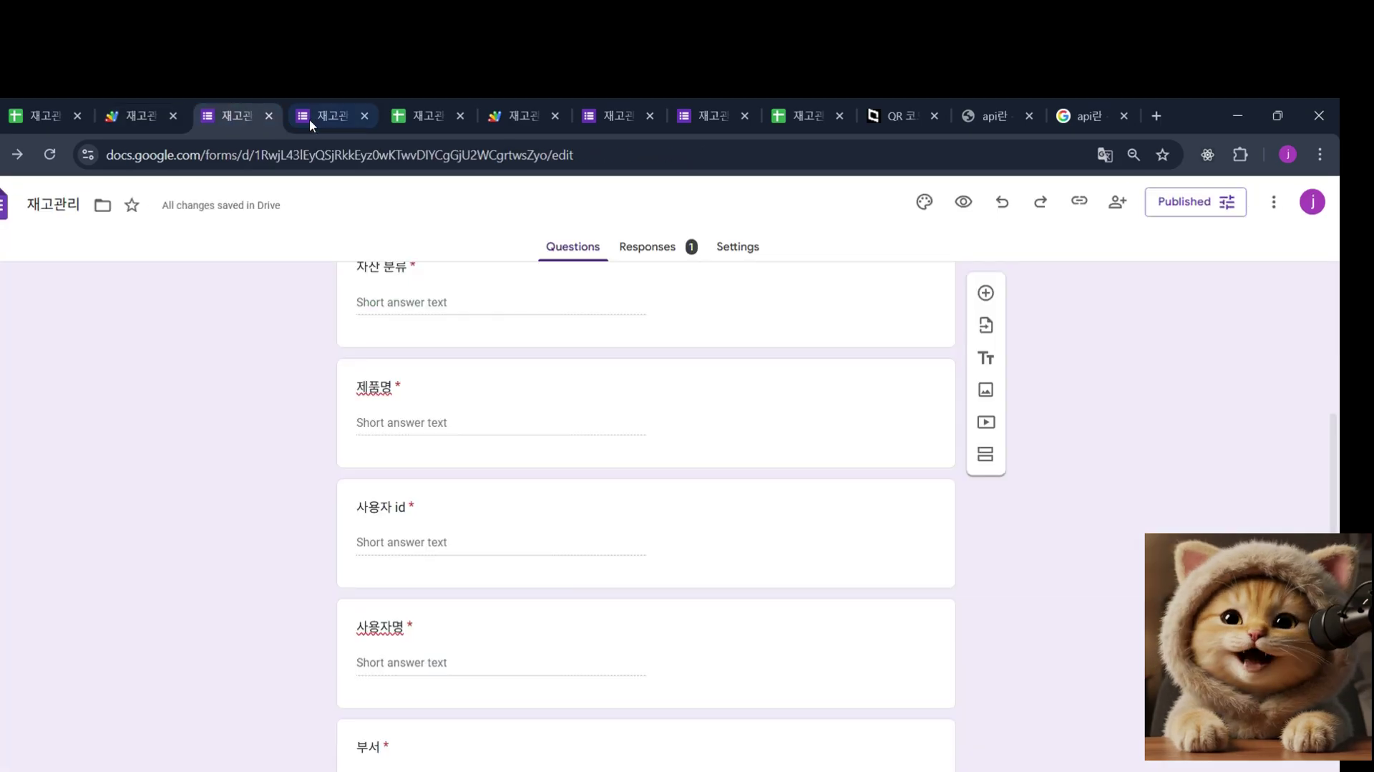
pyautogui.click(734, 248)
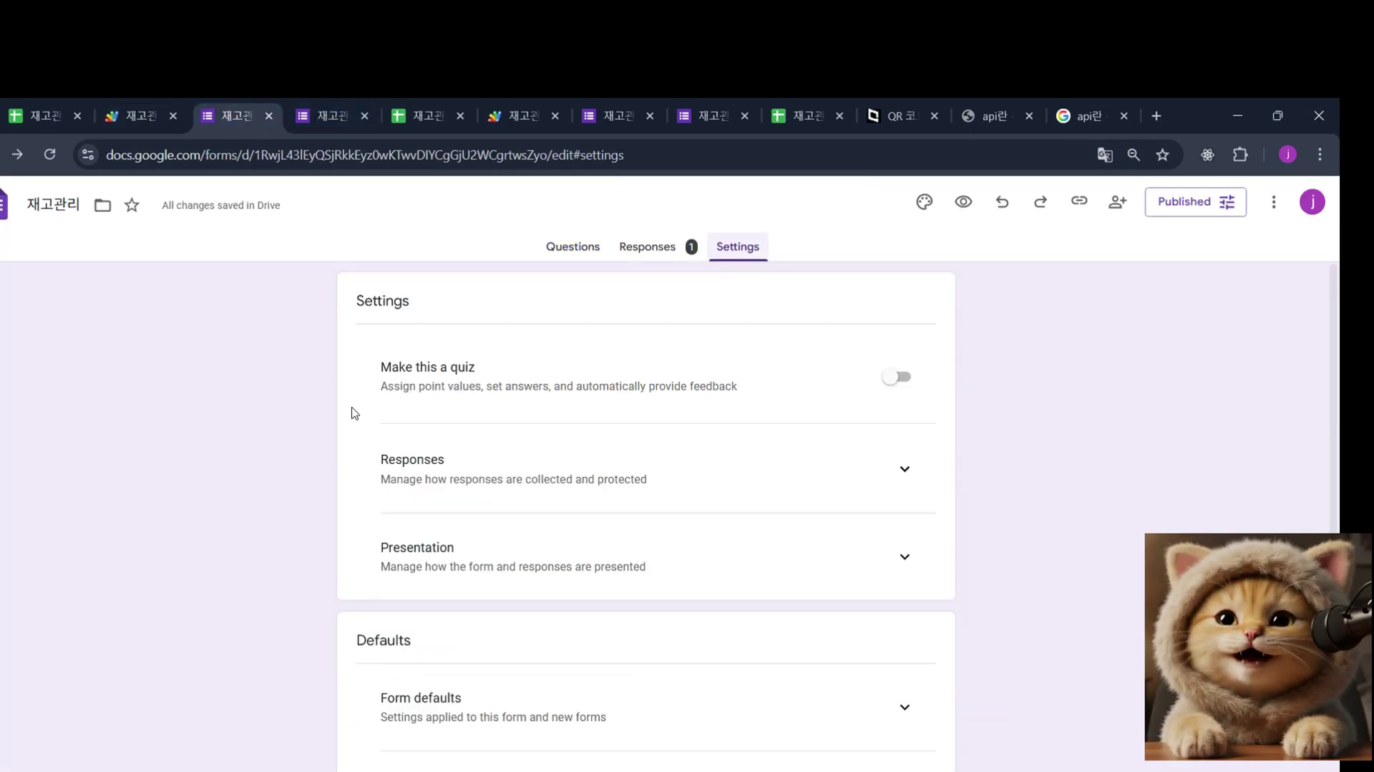
pyautogui.click(336, 120)
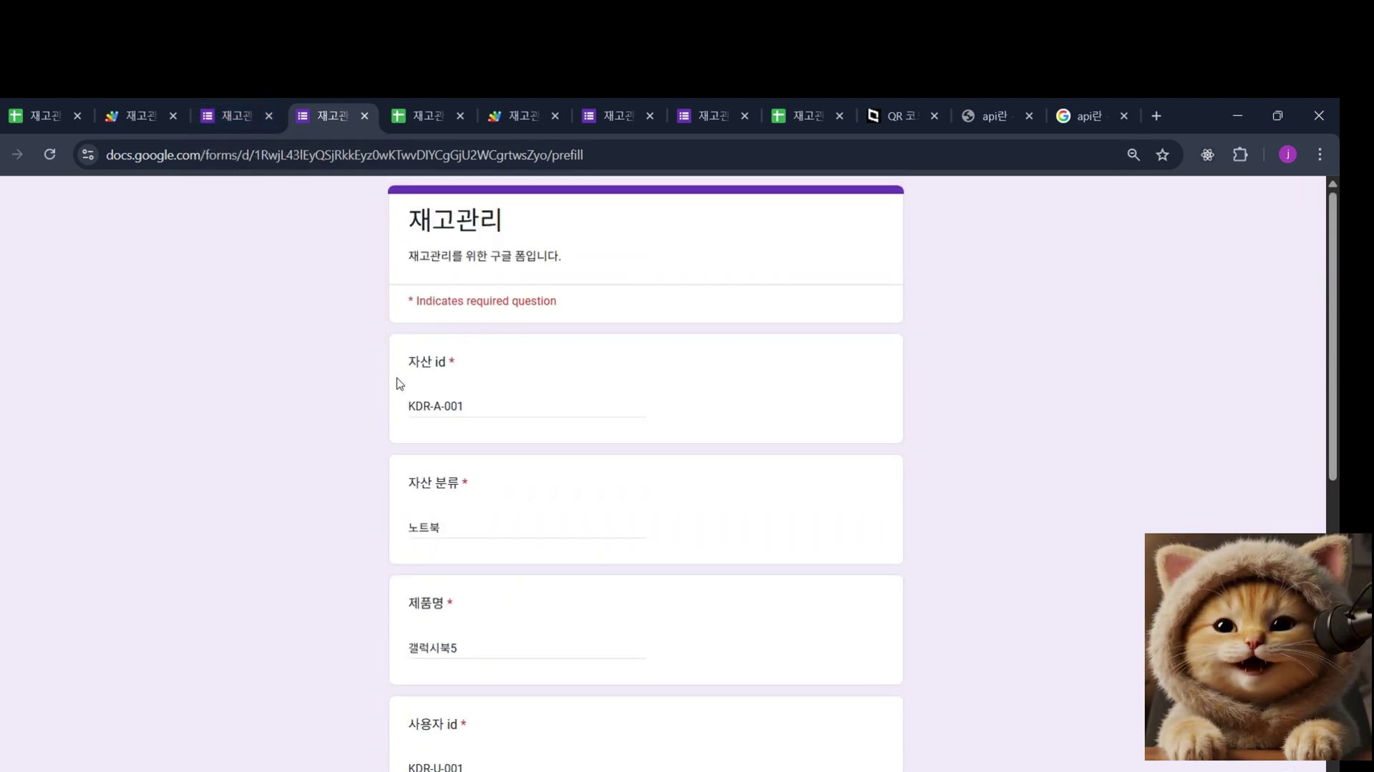
# Place 재고관리시트 and the mirrored phone screen side by side, showing the QR코드, 특이사항 and 확인 일자 columns.
pyautogui.hotkey('ctrl', '1')
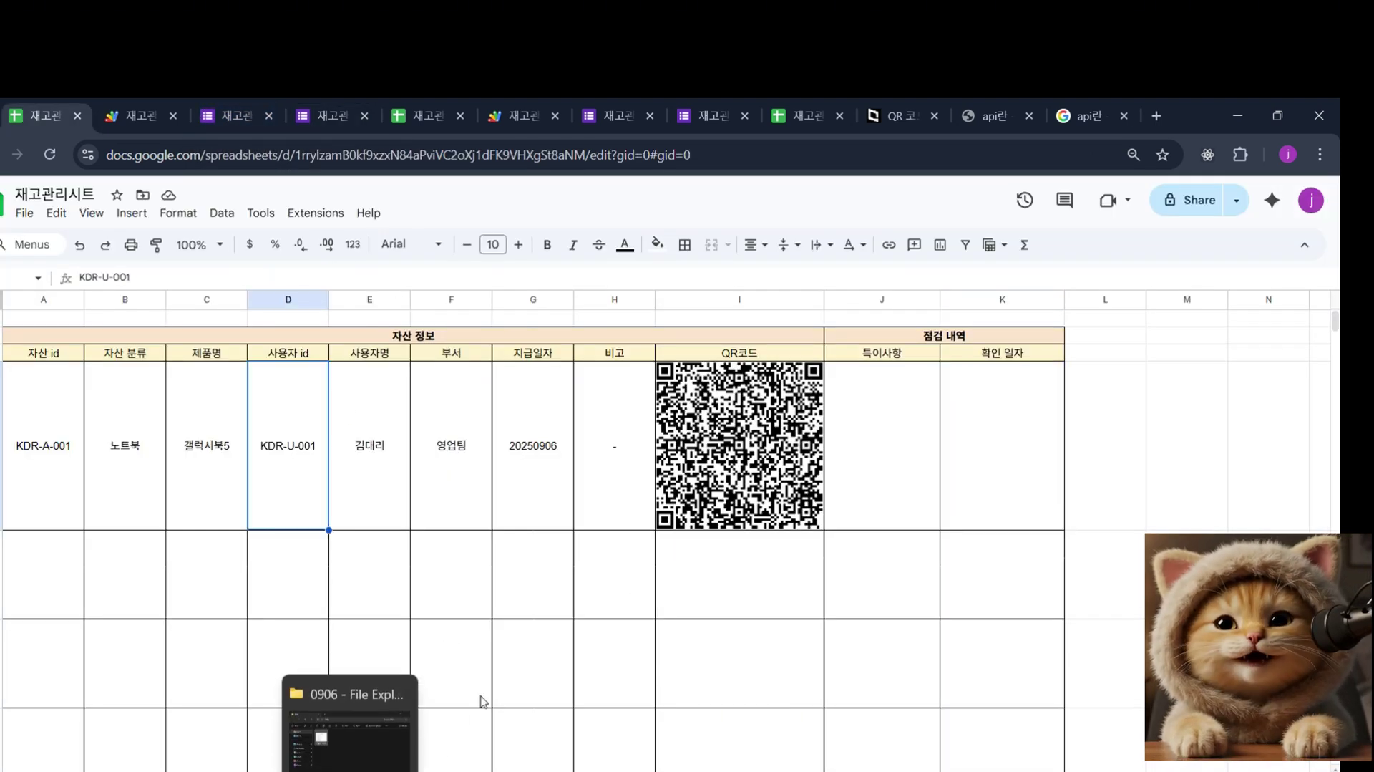
pyautogui.click(513, 633)
pyautogui.press('super+Left')
pyautogui.press('Escape')
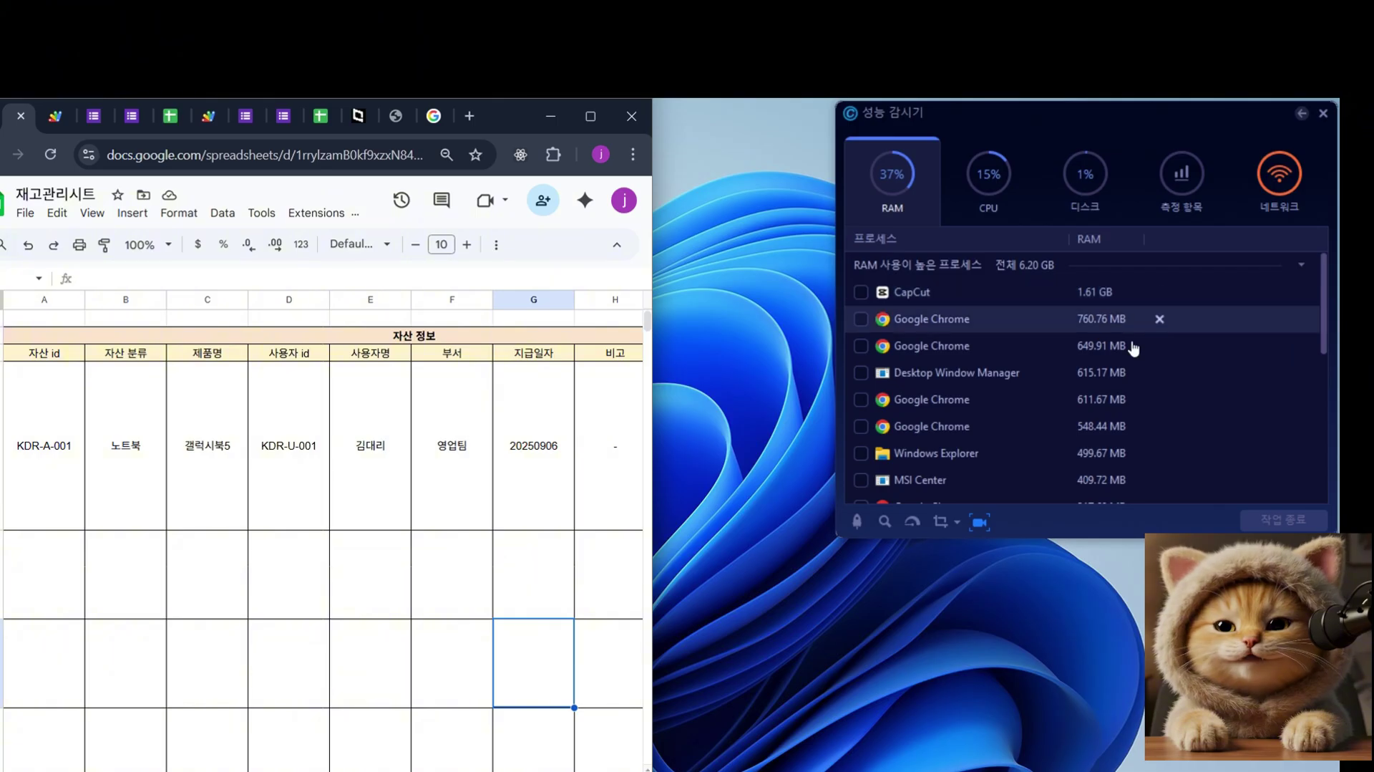
pyautogui.moveTo(506, 770)
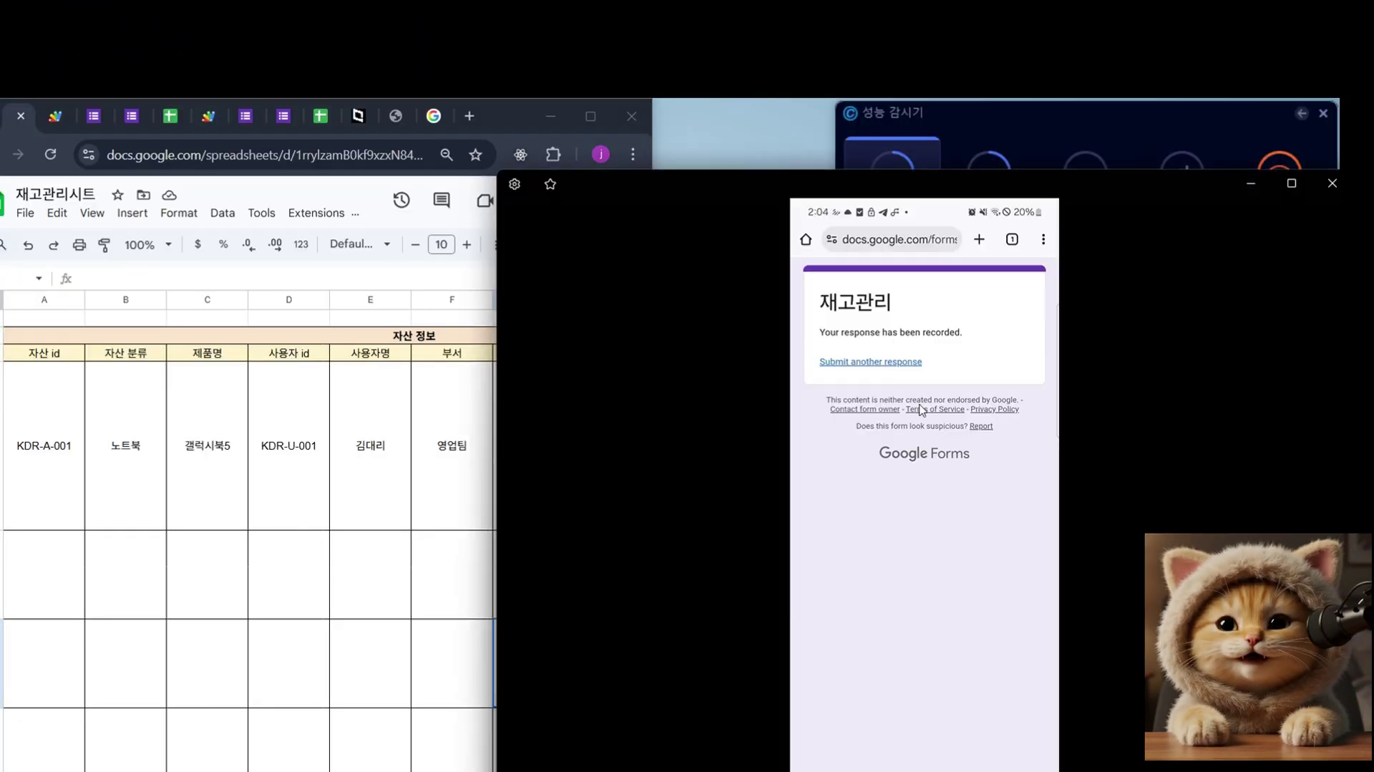
pyautogui.press('super+Right')
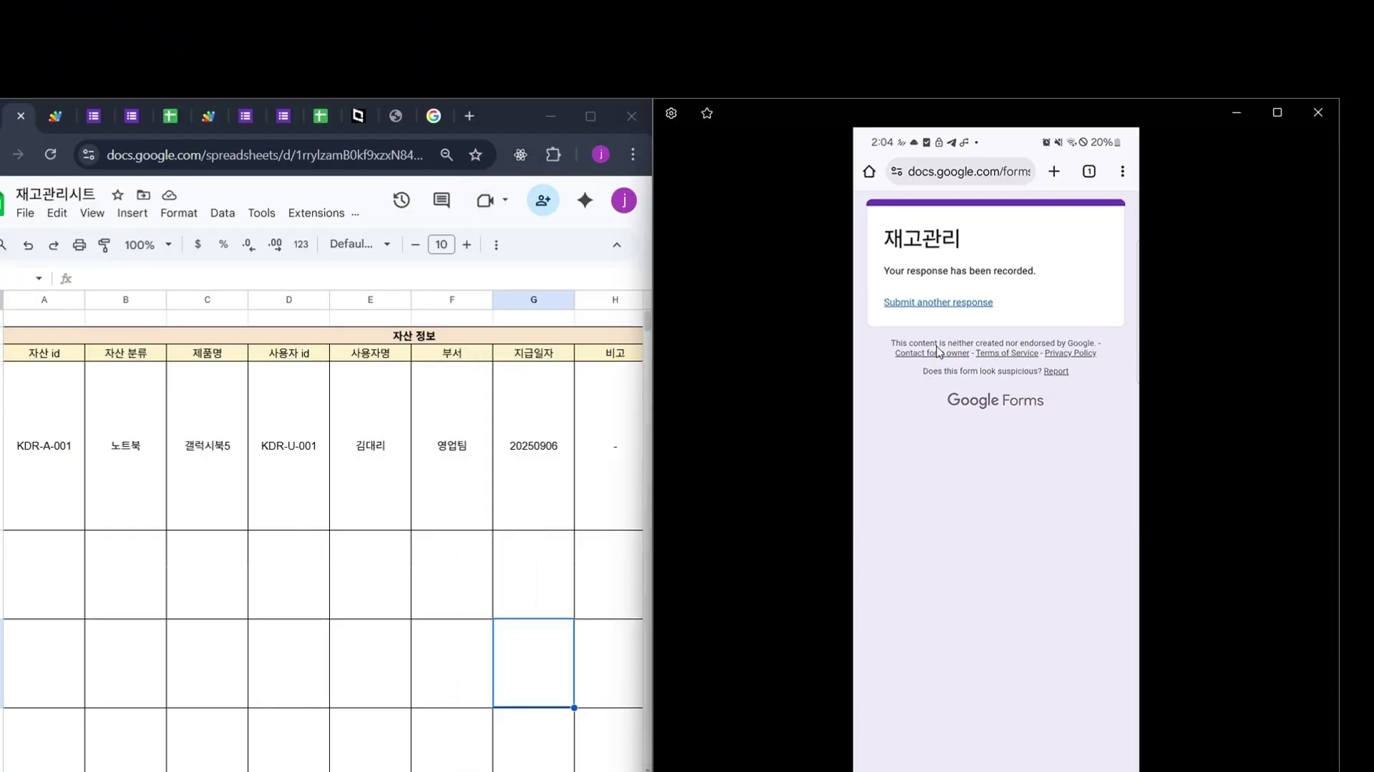
pyautogui.click(351, 354)
pyautogui.scroll(-3, 358, 372)
pyautogui.hscroll(5, 469, 400)
pyautogui.scroll(3, 469, 399)
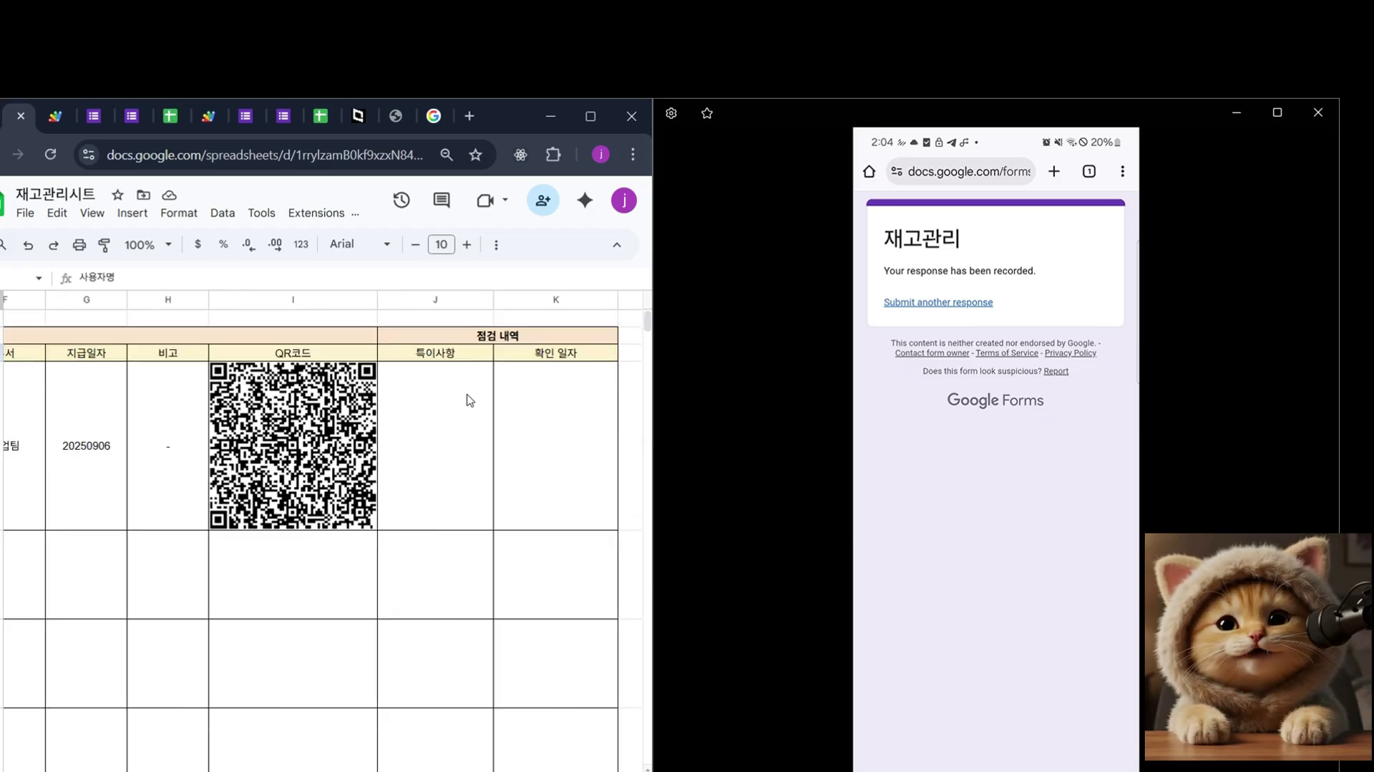
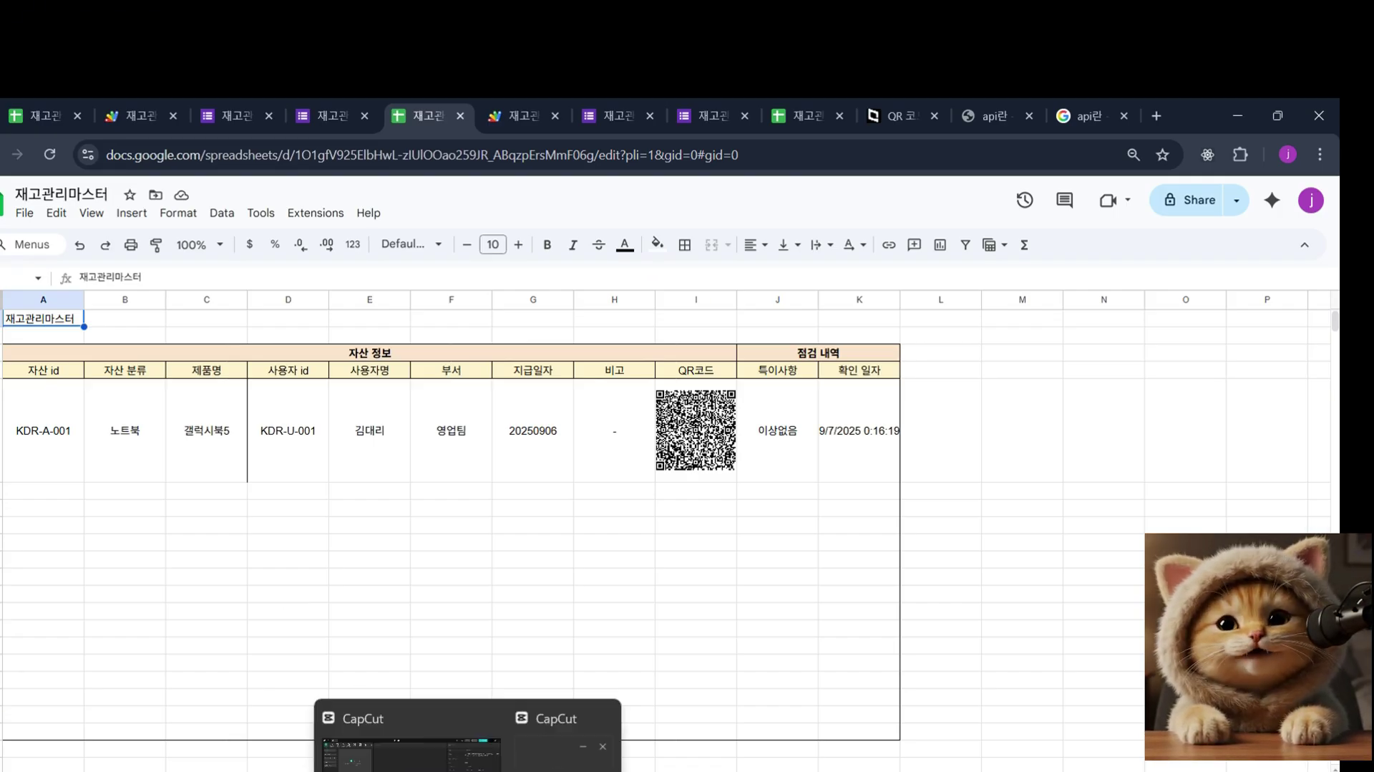
# Show the 재고관리마스터 spreadsheet beside the phone's QR scanner and widen its QR코드 column for scanning.
pyautogui.click(573, 751)
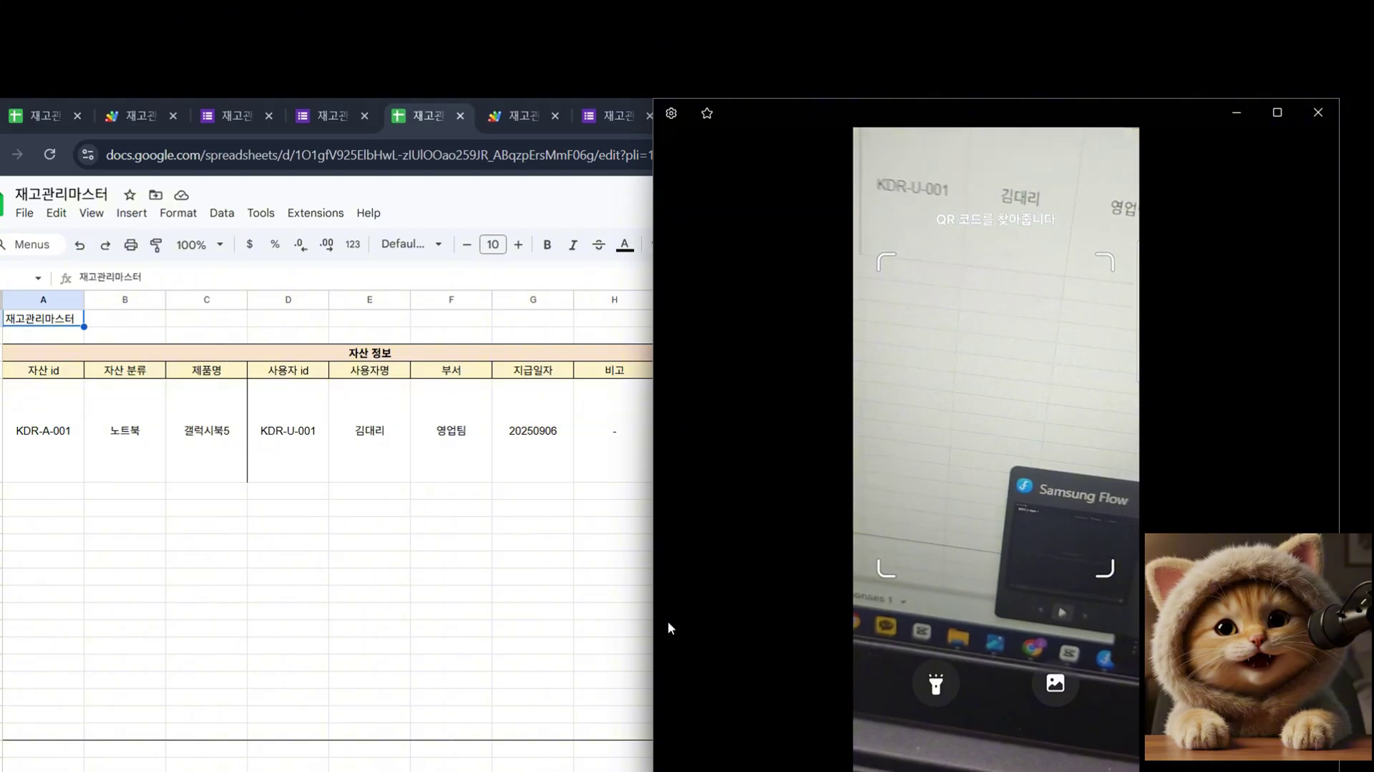
pyautogui.scroll(-4, 501, 651)
pyautogui.click(419, 768)
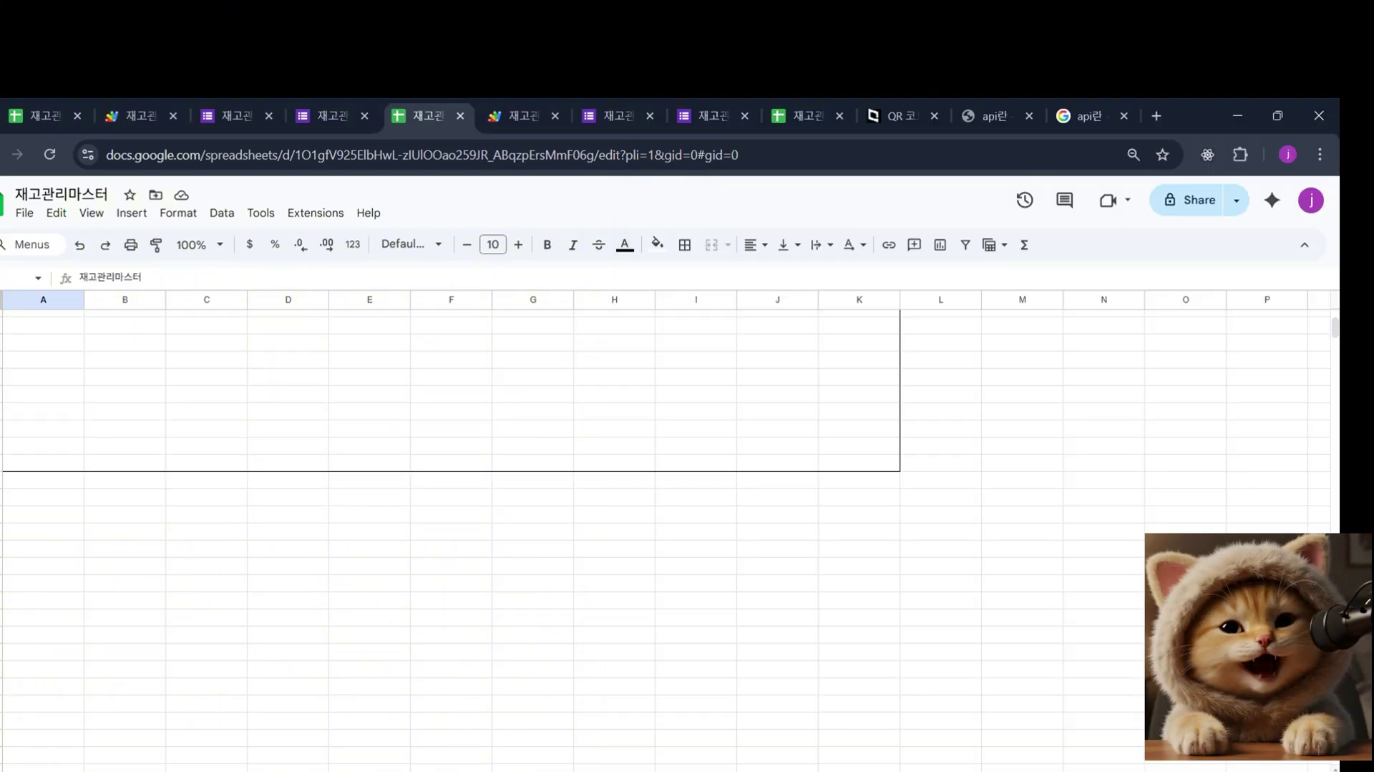
pyautogui.moveTo(436, 770); pyautogui.dragTo(607, 768)
pyautogui.scroll(4, 480, 720)
pyautogui.moveTo(509, 769)
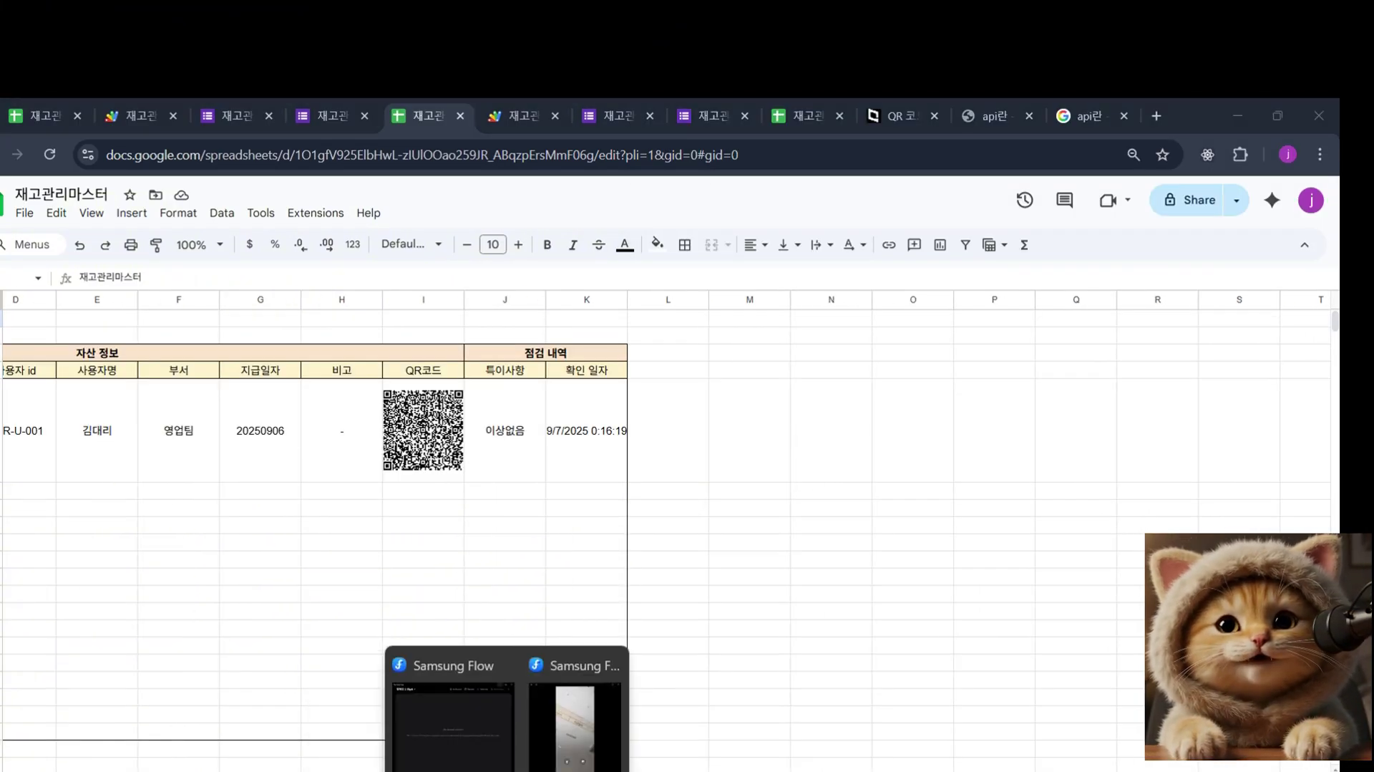
pyautogui.click(590, 744)
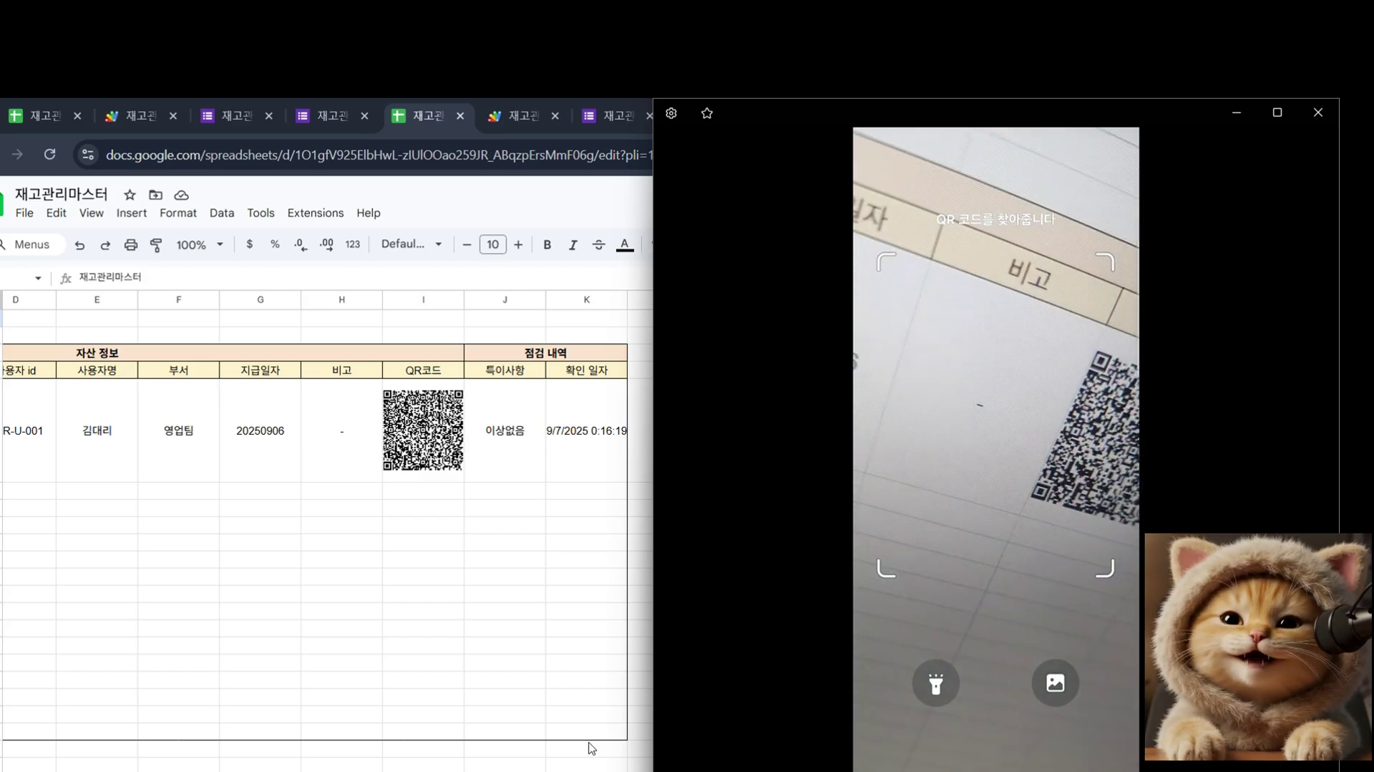
pyautogui.moveTo(464, 299); pyautogui.dragTo(510, 301)
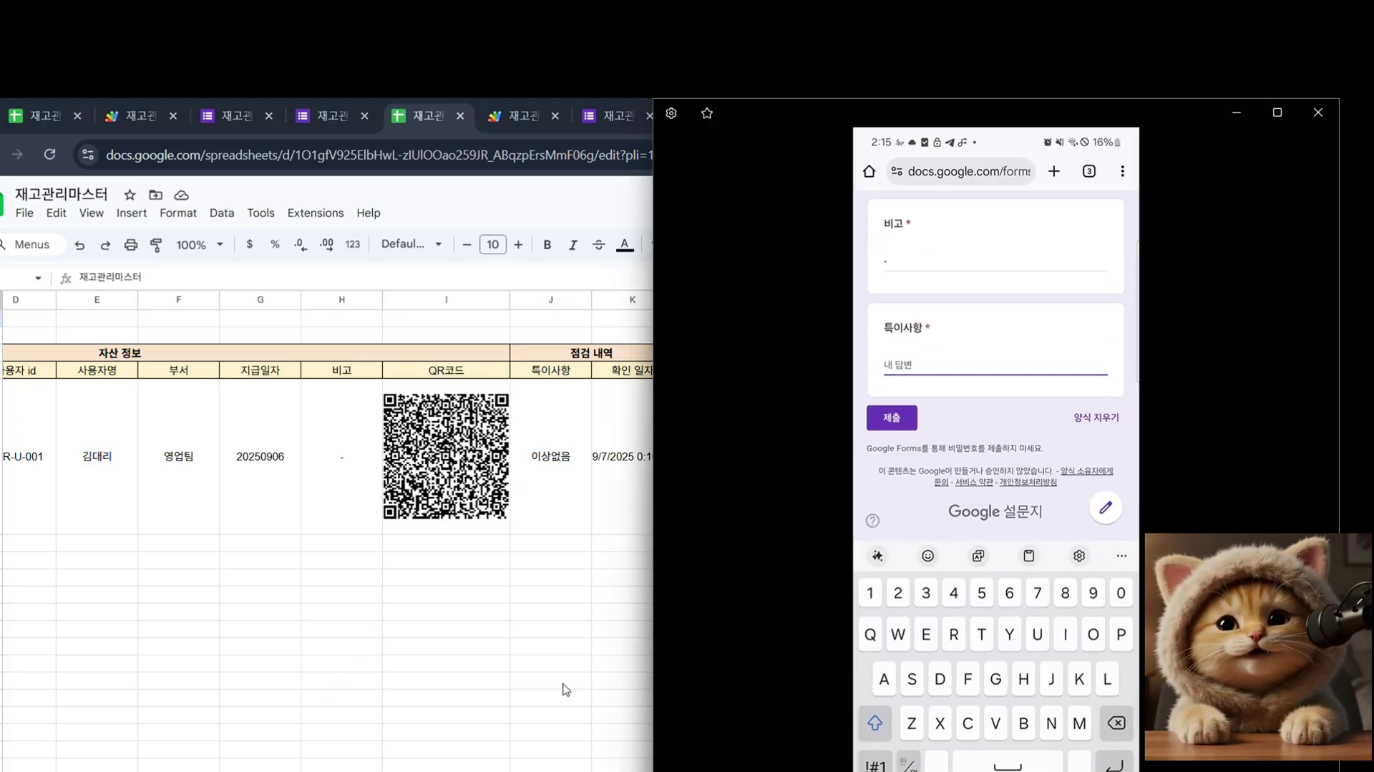
# Submit the scanned form with 이상없음 as 특이사항 and check the 특이사항 and 확인 일자 cells in 재고관리마스터.
pyautogui.write('이상없음')
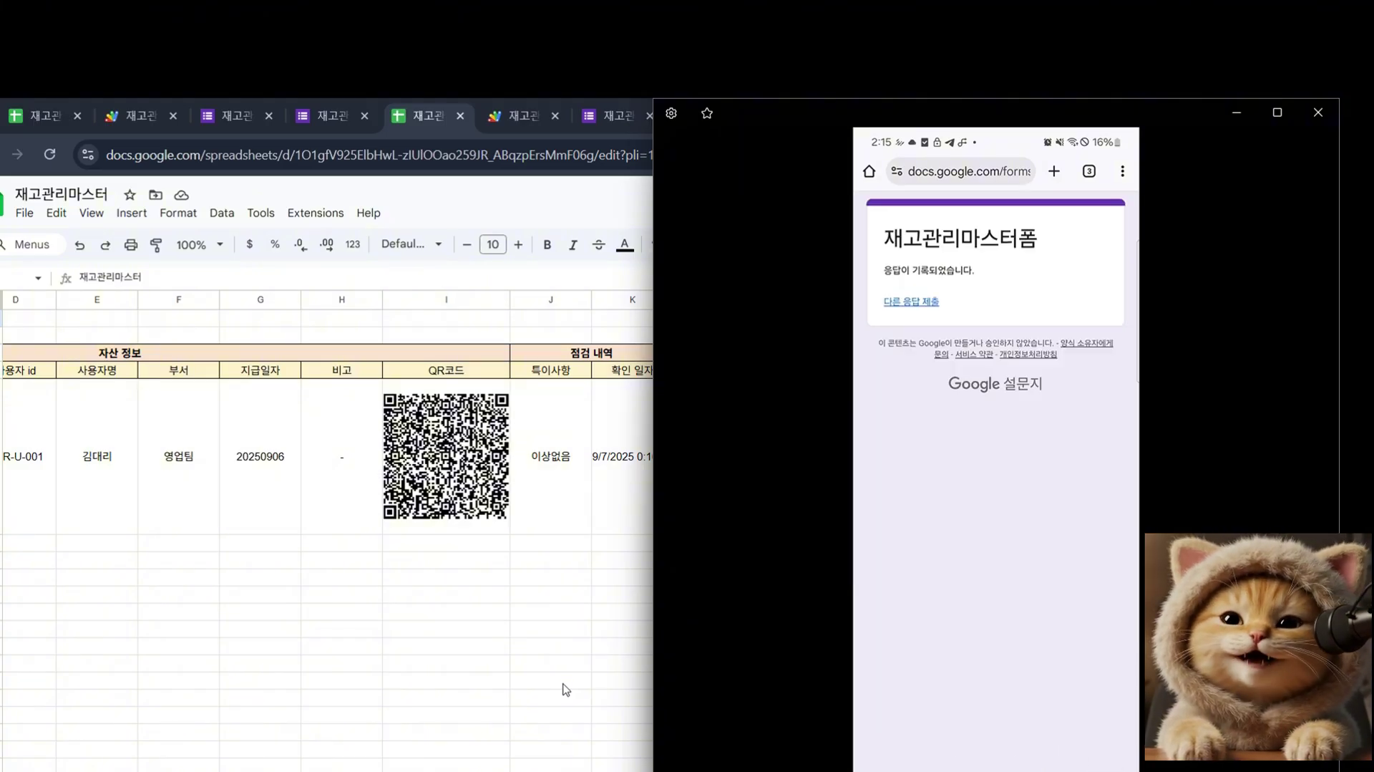
pyautogui.click(279, 768)
pyautogui.hscroll(1, 280, 769)
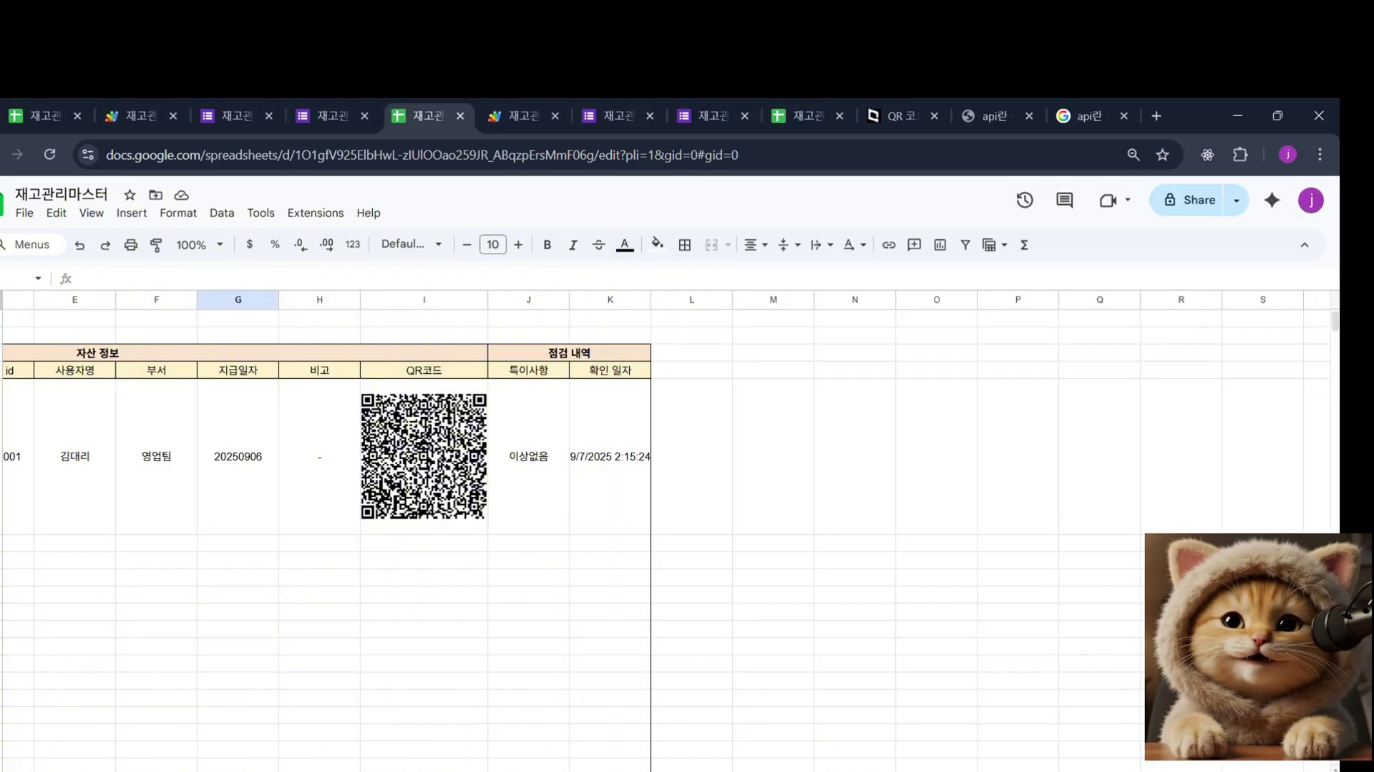
pyautogui.moveTo(448, 472); pyautogui.dragTo(551, 476)
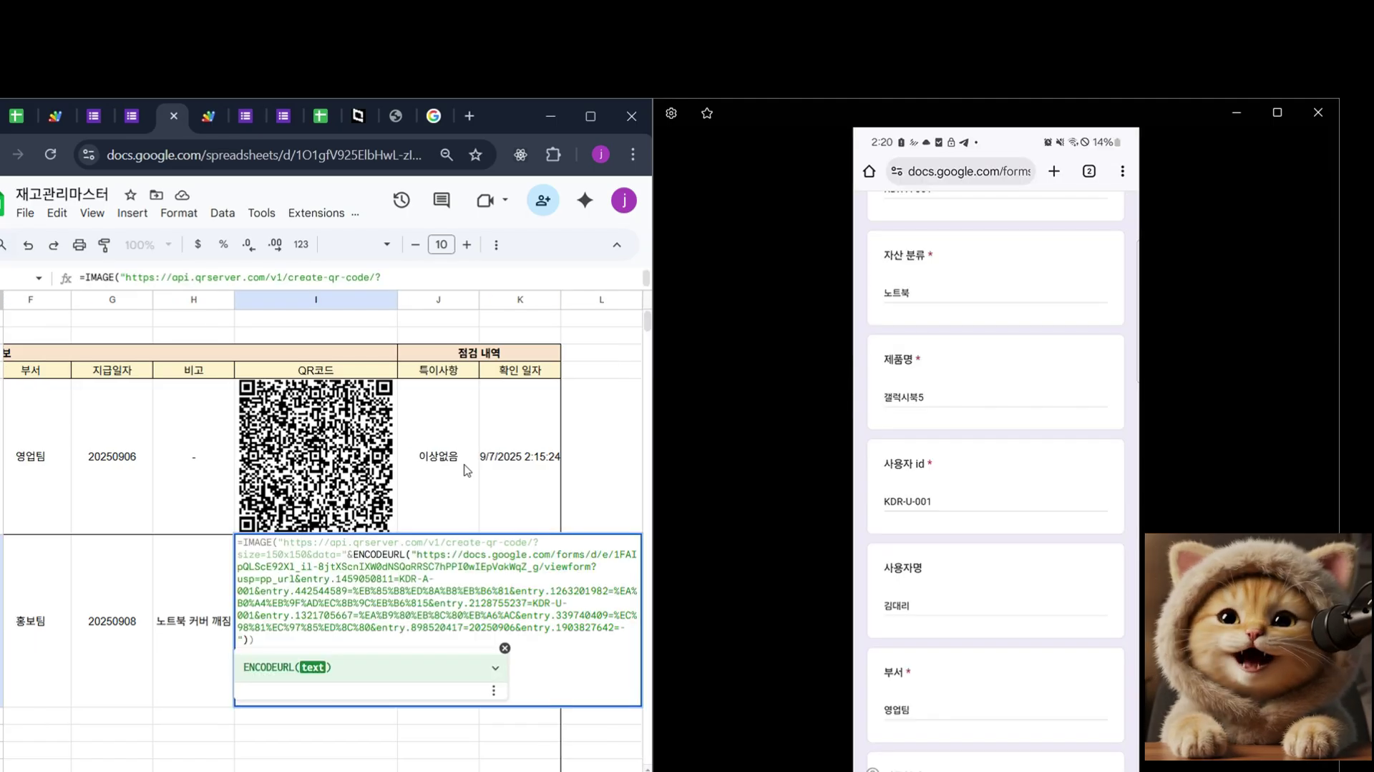
# Leave the QR formulas unedited and clear the QR코드 cell in the KDR-A-002 row.
pyautogui.press('Escape')
pyautogui.doubleClick(362, 473)
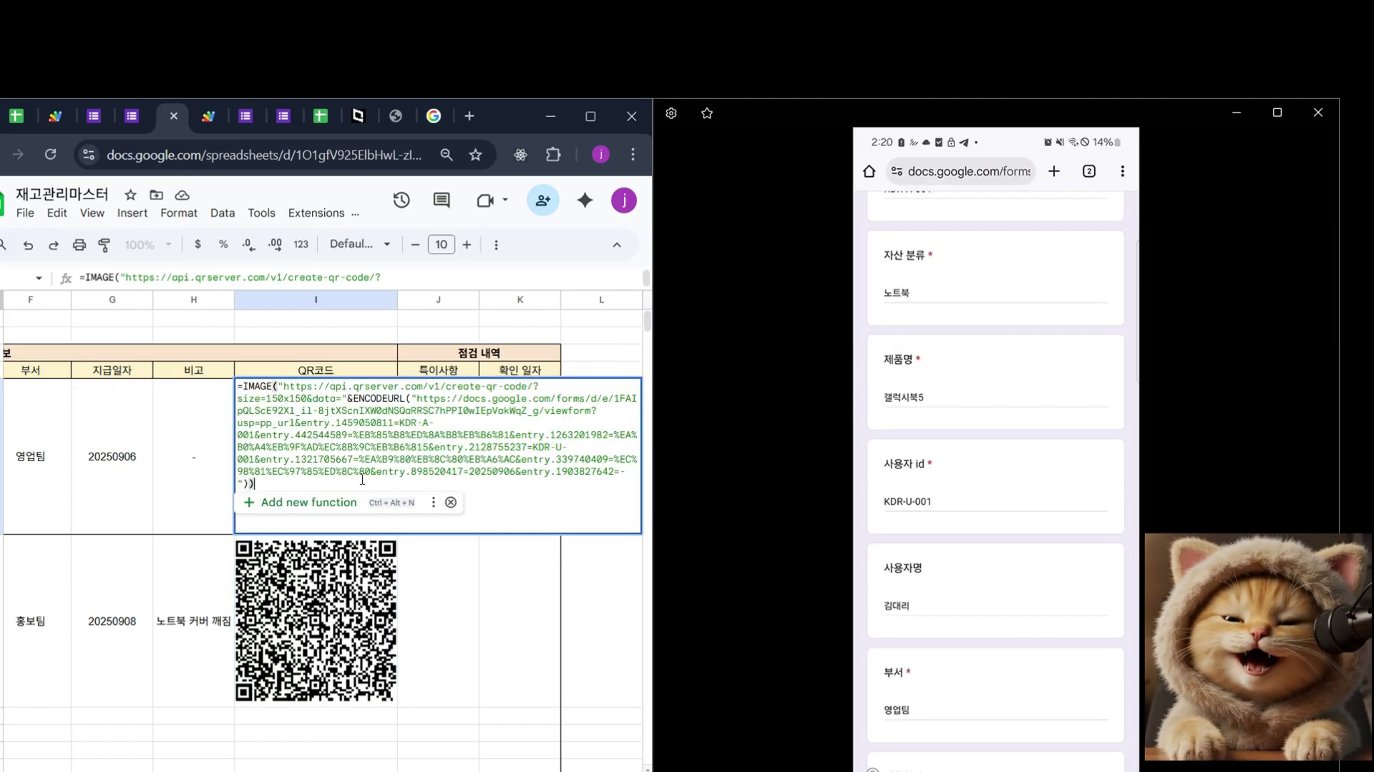
pyautogui.press('Escape')
pyautogui.click(334, 575)
pyautogui.press('Delete')
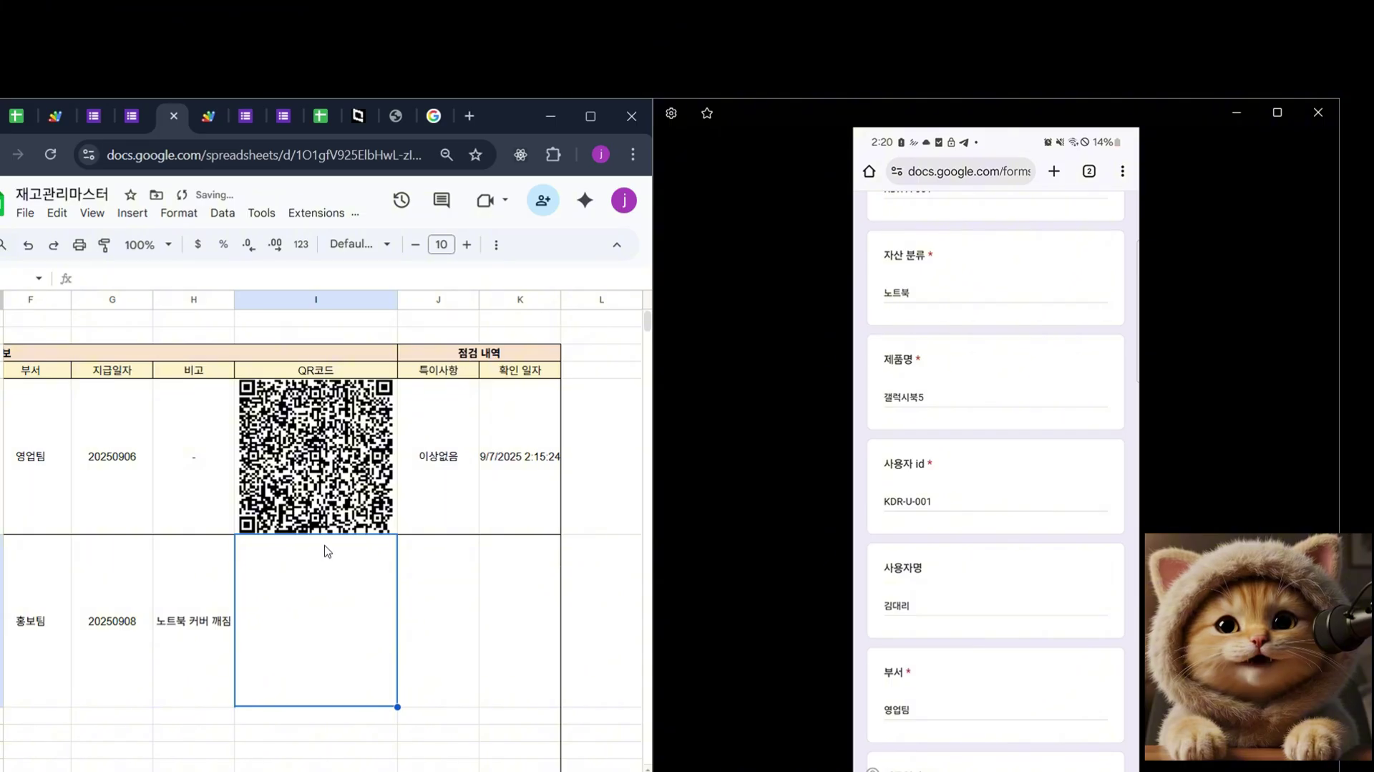
# In the KDR-A-001 row's QR코드 formula, replace the fixed asset id value after entry.1459050811= with &A5&.
pyautogui.doubleClick(315, 495)
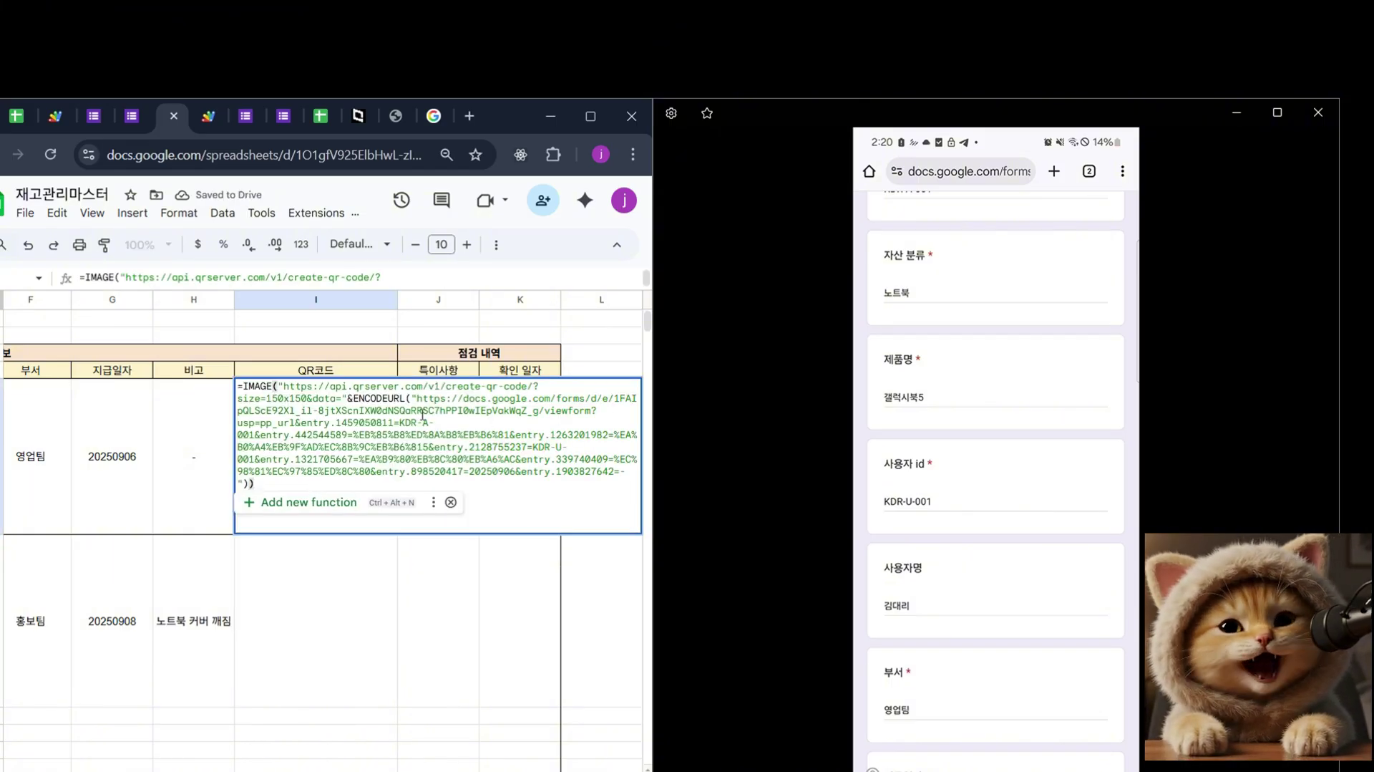
pyautogui.moveTo(400, 423); pyautogui.dragTo(251, 434)
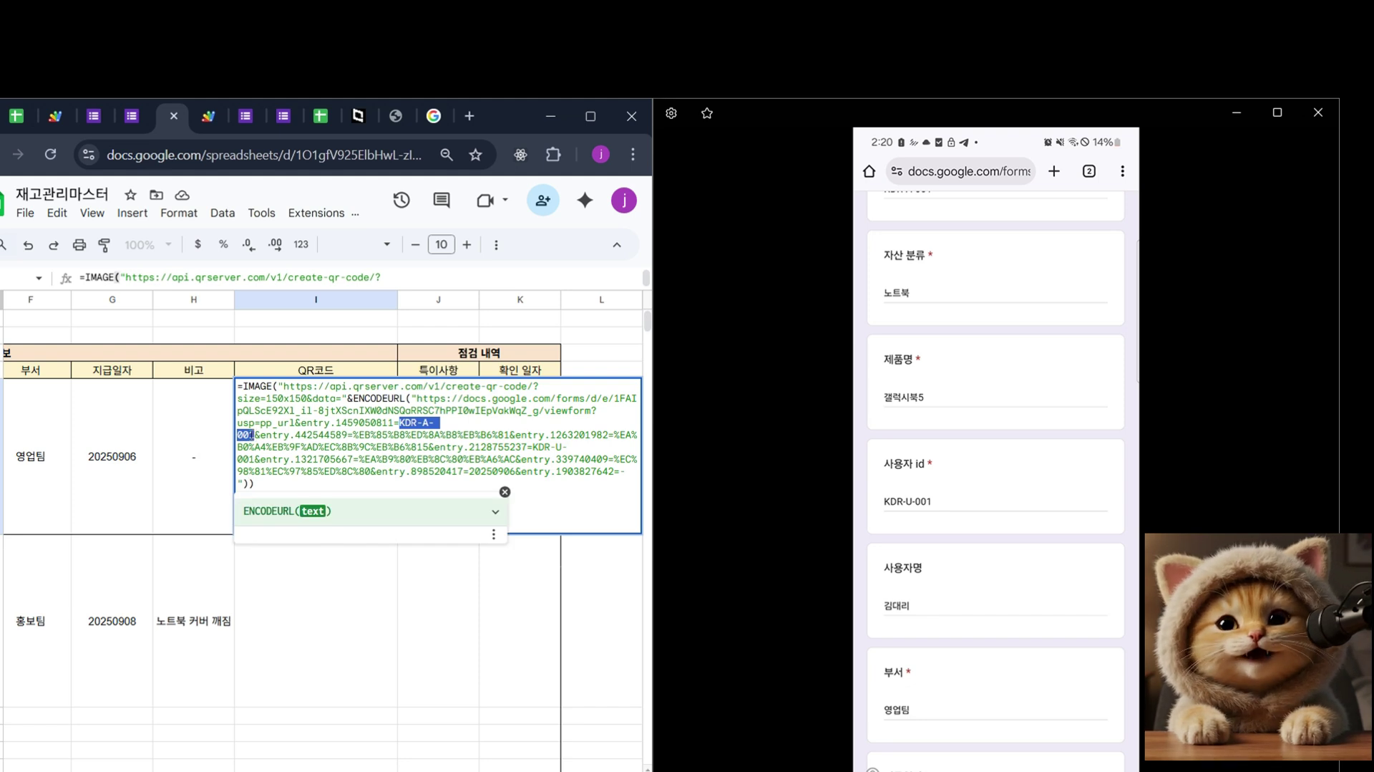
pyautogui.write('&&')
pyautogui.hscroll(-5, 73, 433)
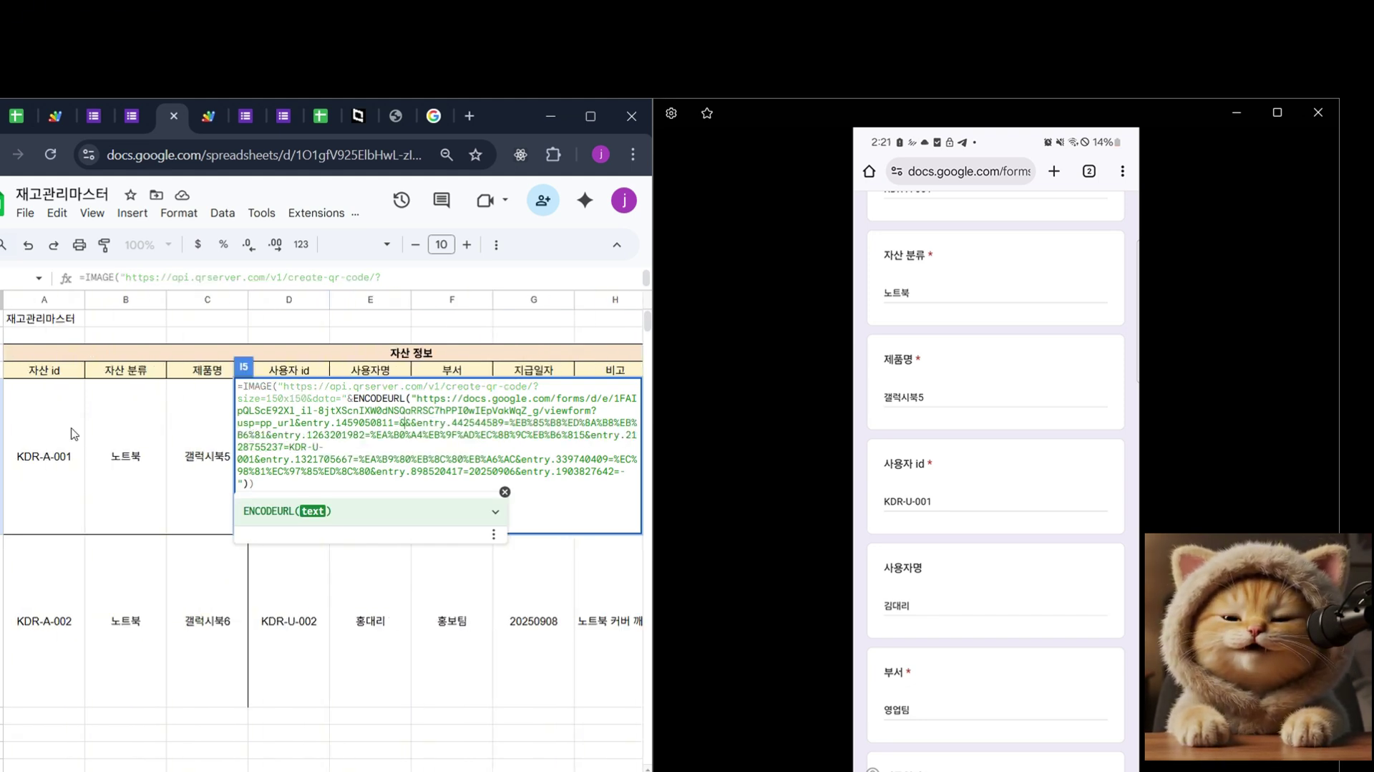
pyautogui.hscroll(2, 74, 434)
pyautogui.hscroll(-2, 75, 434)
pyautogui.write('ㅁ')
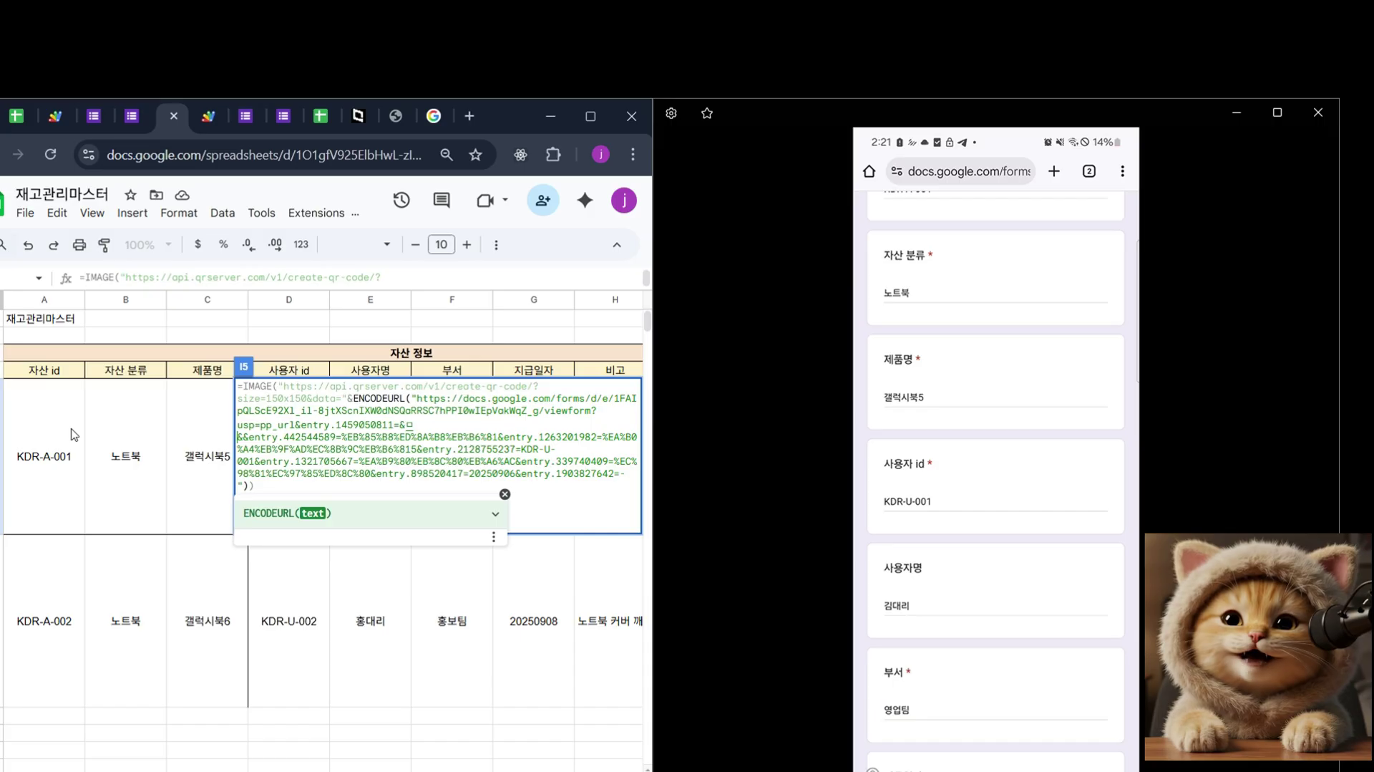
pyautogui.press('BackSpace')
pyautogui.write('a')
pyautogui.press('BackSpace')
pyautogui.write('A5')
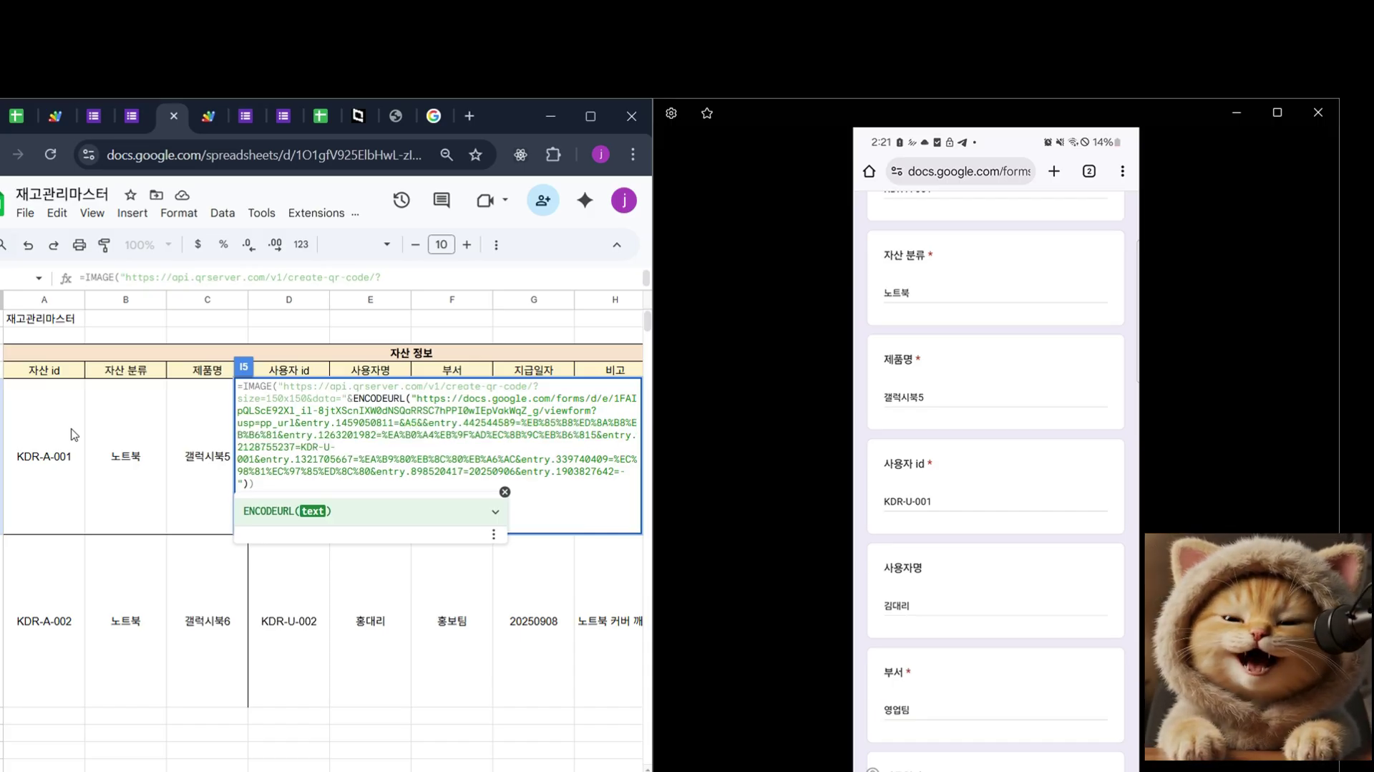
# Consult the QR formula in 자산 관리 마스터 대장 and add the quotation marks that turn the asset id reference into "&A5&".
pyautogui.click(231, 771)
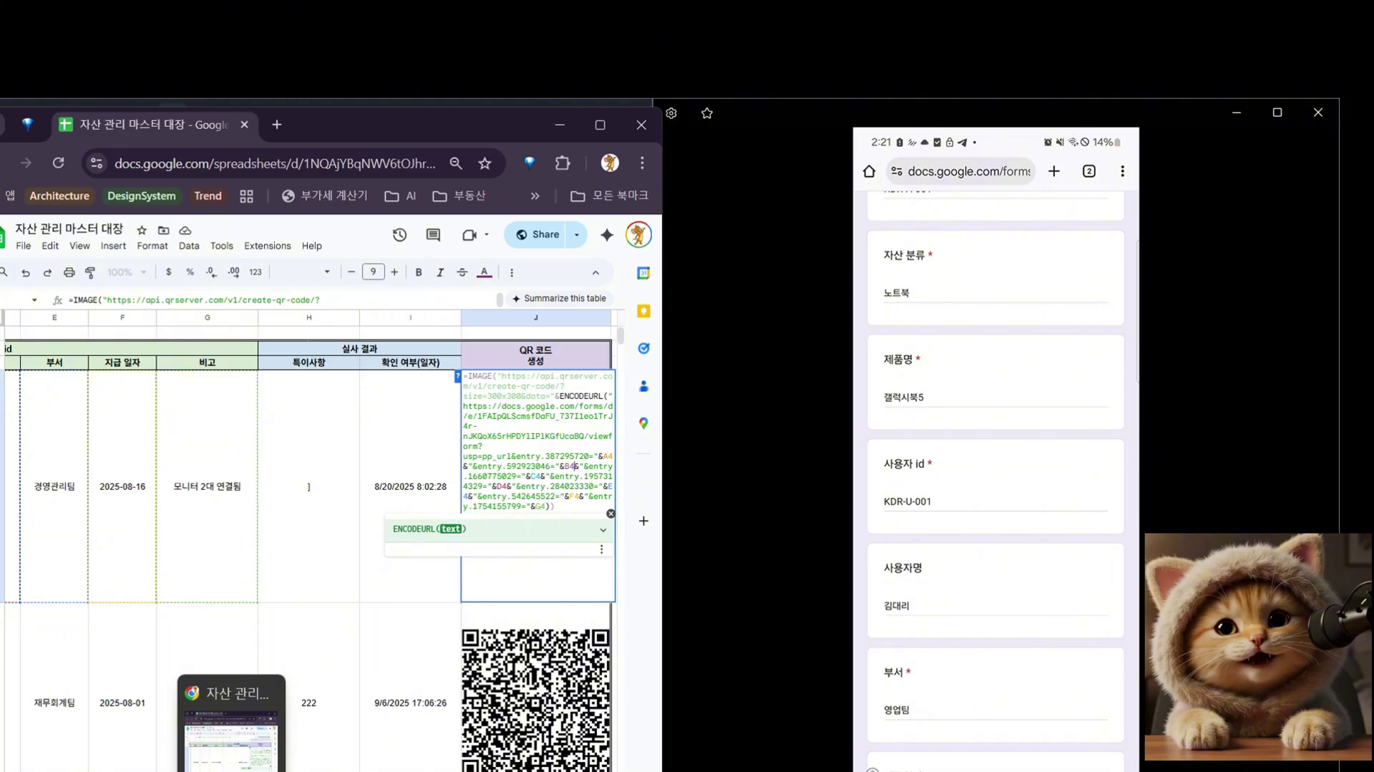
pyautogui.click(230, 771)
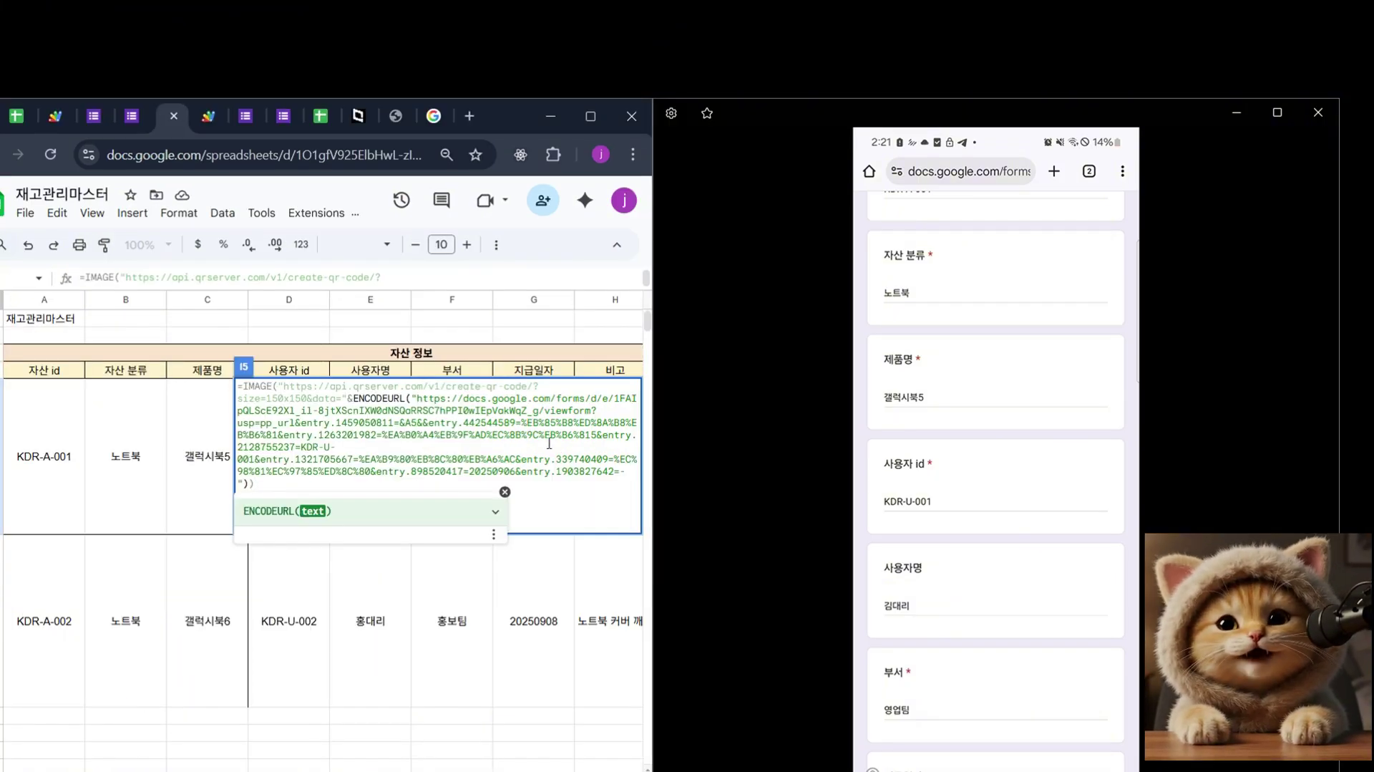
pyautogui.write('"')
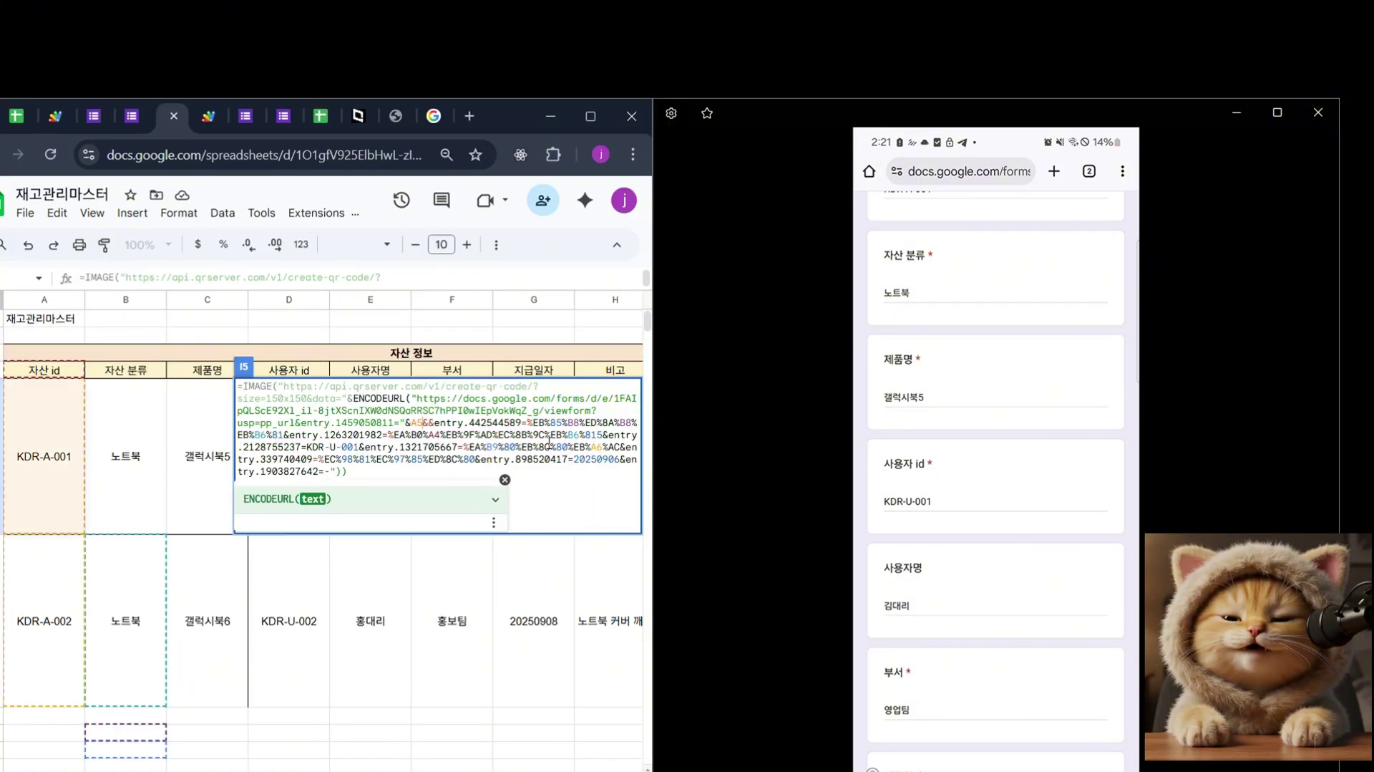
pyautogui.press('Right')
pyautogui.press('Right')
pyautogui.press('Right')
pyautogui.press('Right')
pyautogui.write('"')
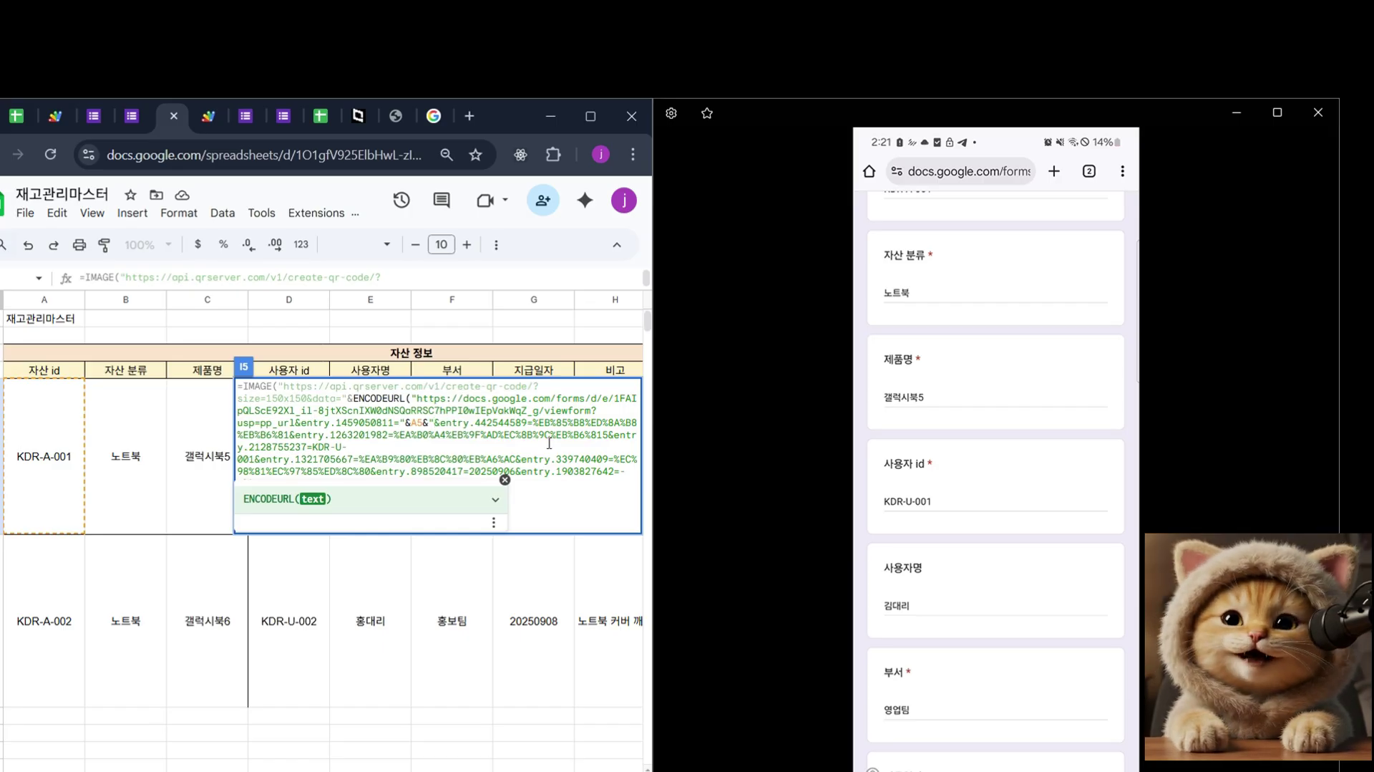
# Copy the "&A5&" reference over the encoded 자산 분류 value after entry.442544589= and change it to "&B5&".
pyautogui.hotkey('shift', 'Left')
pyautogui.hotkey('shift', 'Left')
pyautogui.hotkey('shift', 'Left')
pyautogui.hotkey('shift', 'Left')
pyautogui.hotkey('shift', 'Left')
pyautogui.hotkey('shift', 'Left')
pyautogui.hotkey('shift', 'Left')
pyautogui.hotkey('shift', 'Right')
pyautogui.hotkey('ctrl', 'c')
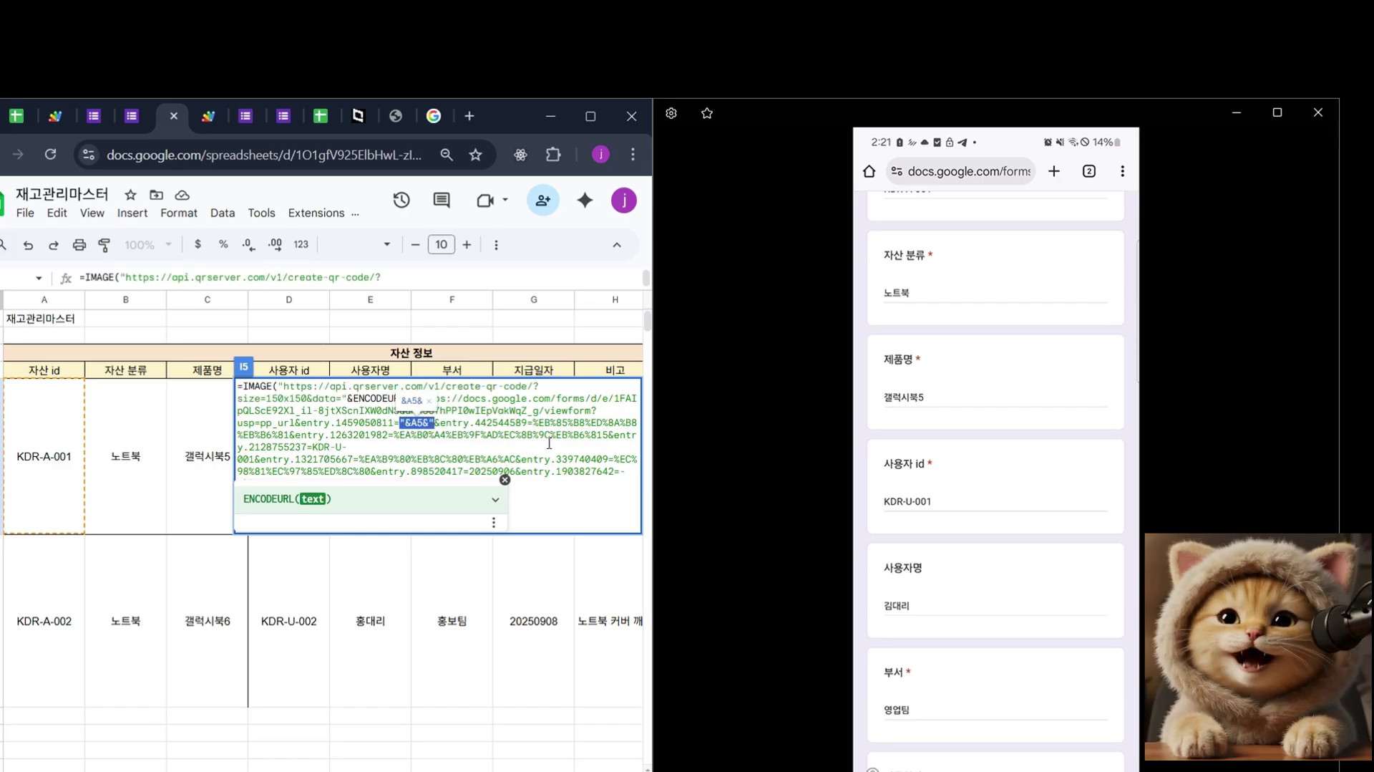
pyautogui.press('Left')
pyautogui.press('Right')
pyautogui.press('Right')
pyautogui.press('Right')
pyautogui.press('Right')
pyautogui.press('Right')
pyautogui.press('Right')
pyautogui.press('Right')
pyautogui.press('Right')
pyautogui.press('Right')
pyautogui.press('Right')
pyautogui.press('Right')
pyautogui.press('Right')
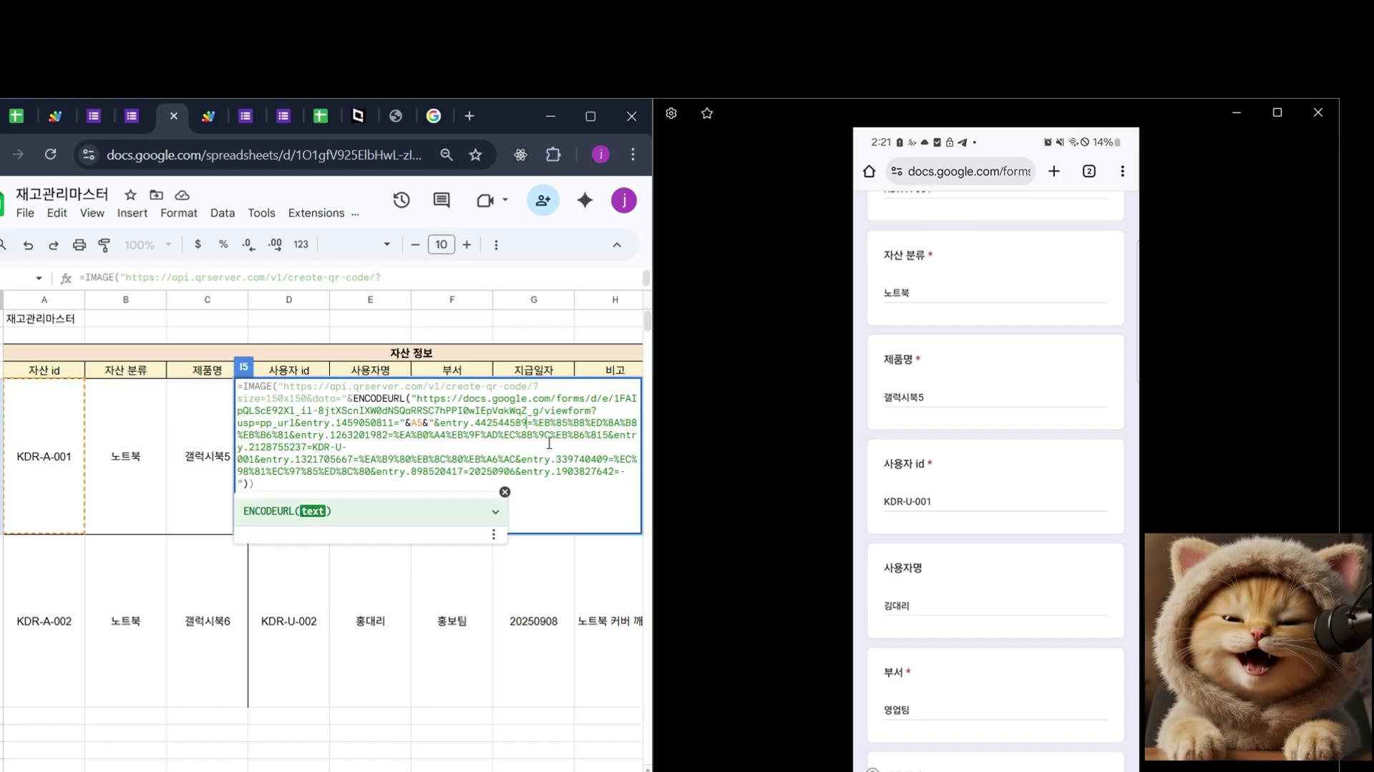
pyautogui.hotkey('shift', 'Right')
pyautogui.hotkey('shift', 'Right')
pyautogui.hotkey('shift', 'Right')
pyautogui.hotkey('shift', 'Right')
pyautogui.hotkey('shift', 'Right')
pyautogui.hotkey('shift', 'Right')
pyautogui.hotkey('shift', 'Right')
pyautogui.hotkey('shift', 'Right')
pyautogui.hotkey('shift', 'Right')
pyautogui.hotkey('shift', 'Right')
pyautogui.hotkey('shift', 'Right')
pyautogui.hotkey('shift', 'Right')
pyautogui.hotkey('shift', 'Right')
pyautogui.hotkey('shift', 'Right')
pyautogui.hotkey('shift', 'Right')
pyautogui.hotkey('shift', 'Right')
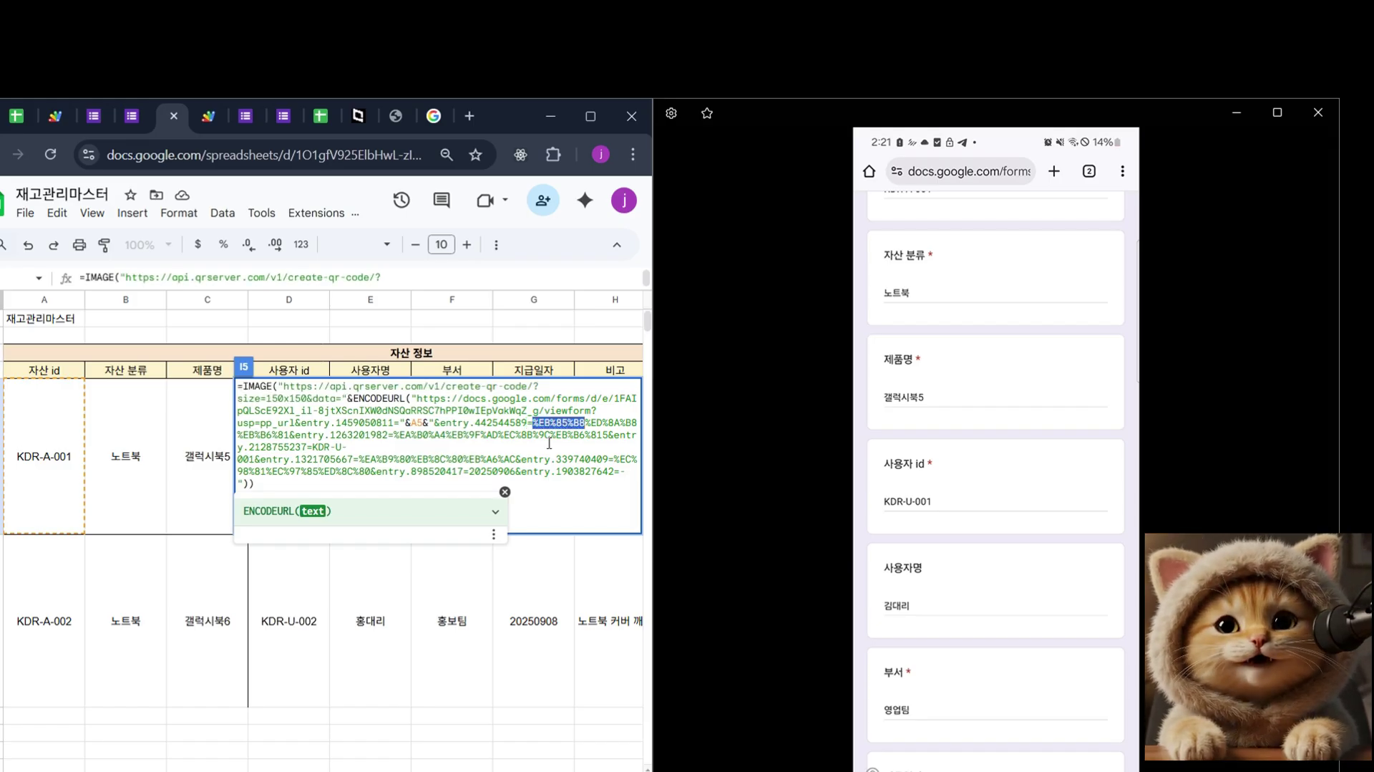
pyautogui.hotkey('shift', 'Right')
pyautogui.hotkey('shift', 'Right')
pyautogui.hotkey('shift', 'Right')
pyautogui.hotkey('shift', 'Right')
pyautogui.hotkey('shift', 'Right')
pyautogui.hotkey('shift', 'Right')
pyautogui.hotkey('shift', 'Right')
pyautogui.hotkey('shift', 'Right')
pyautogui.hotkey('shift', 'Right')
pyautogui.hotkey('shift', 'Right')
pyautogui.hotkey('shift', 'Right')
pyautogui.hotkey('shift', 'Right')
pyautogui.hotkey('shift', 'Right')
pyautogui.hotkey('shift', 'Right')
pyautogui.hotkey('shift', 'Right')
pyautogui.hotkey('shift', 'Right')
pyautogui.hotkey('shift', 'Right')
pyautogui.hotkey('shift', 'Left')
pyautogui.hotkey('shift', 'Left')
pyautogui.hotkey('shift', 'Left')
pyautogui.hotkey('shift', 'Left')
pyautogui.hotkey('shift', 'Left')
pyautogui.hotkey('shift', 'Left')
pyautogui.hotkey('ctrl', 'v')
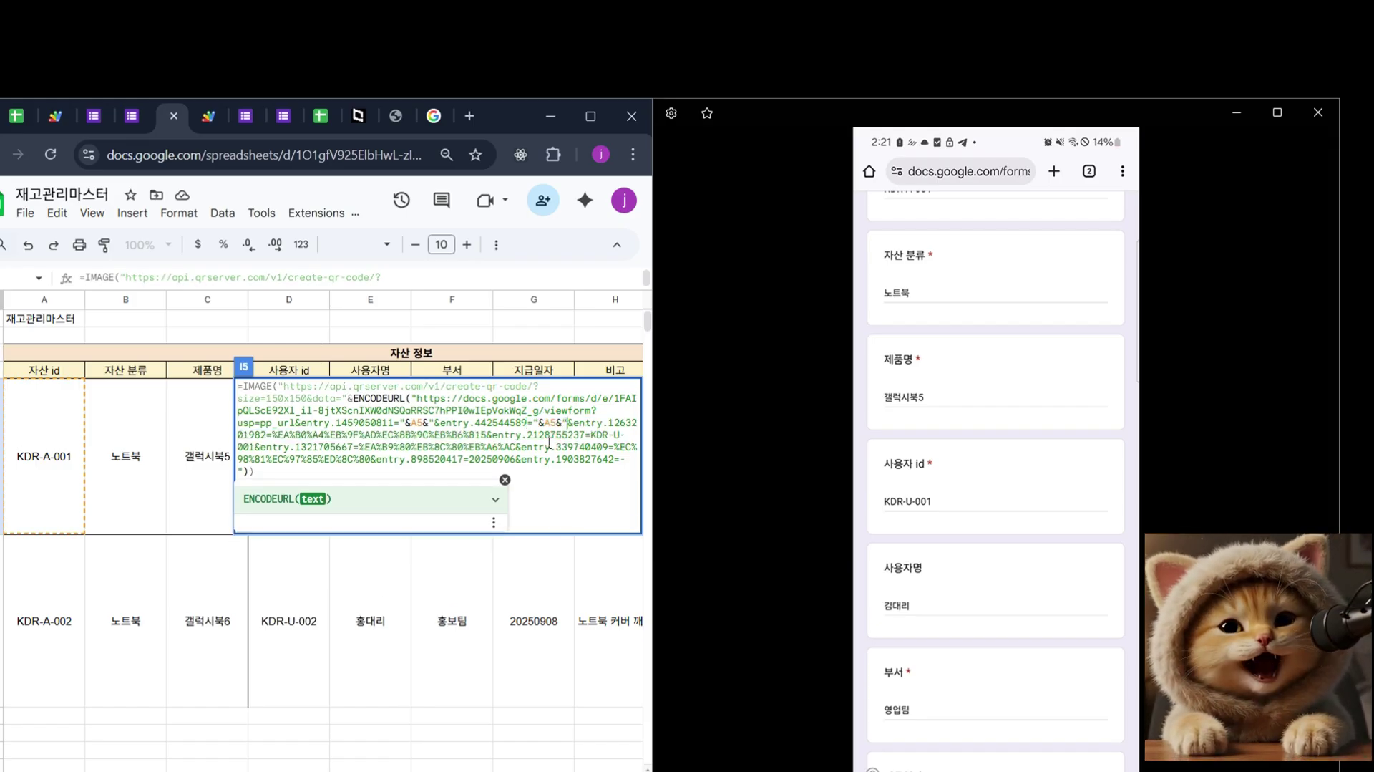
pyautogui.press('Left')
pyautogui.press('Left')
pyautogui.press('BackSpace')
pyautogui.write('B')
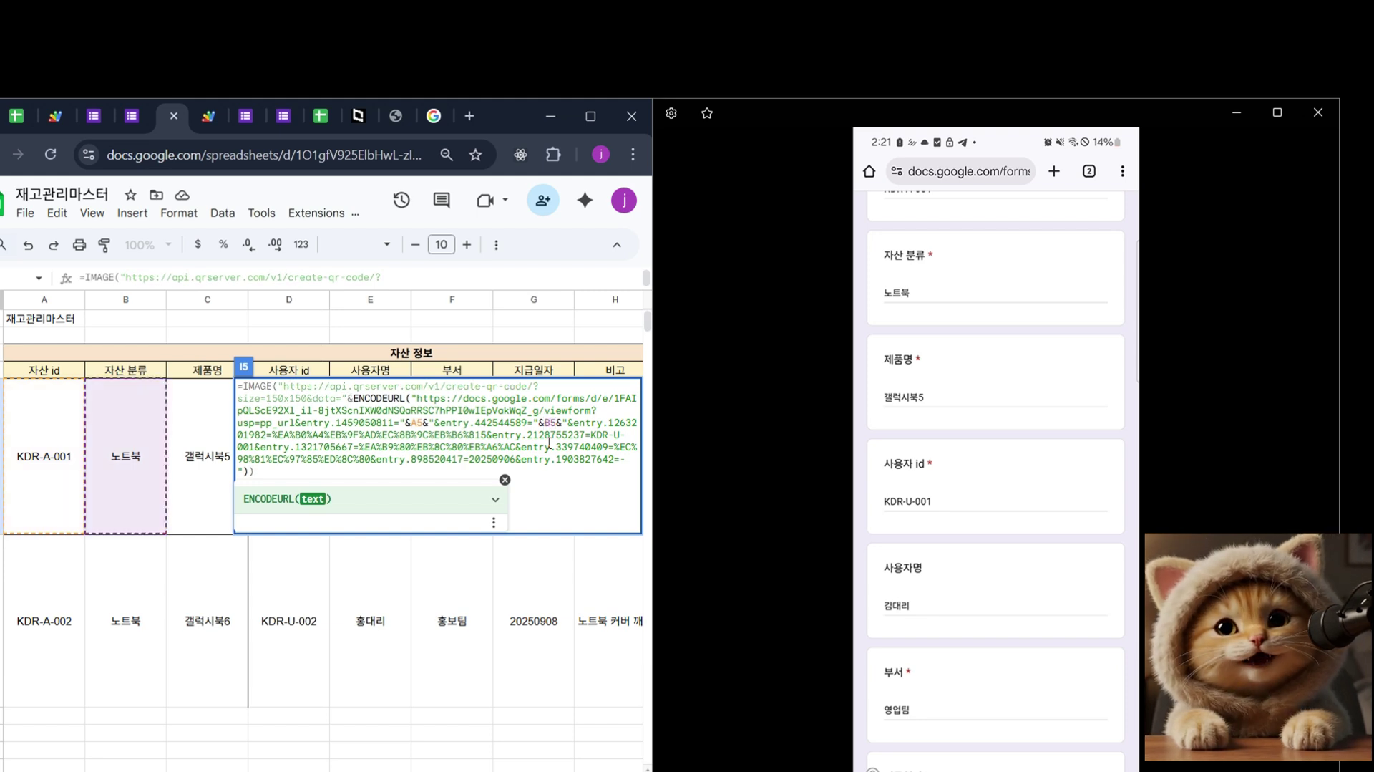
# Replace the encoded 제품명 value after entry.1263201982= in the QR formula with "&C5&".
pyautogui.press('Right')
pyautogui.press('Right')
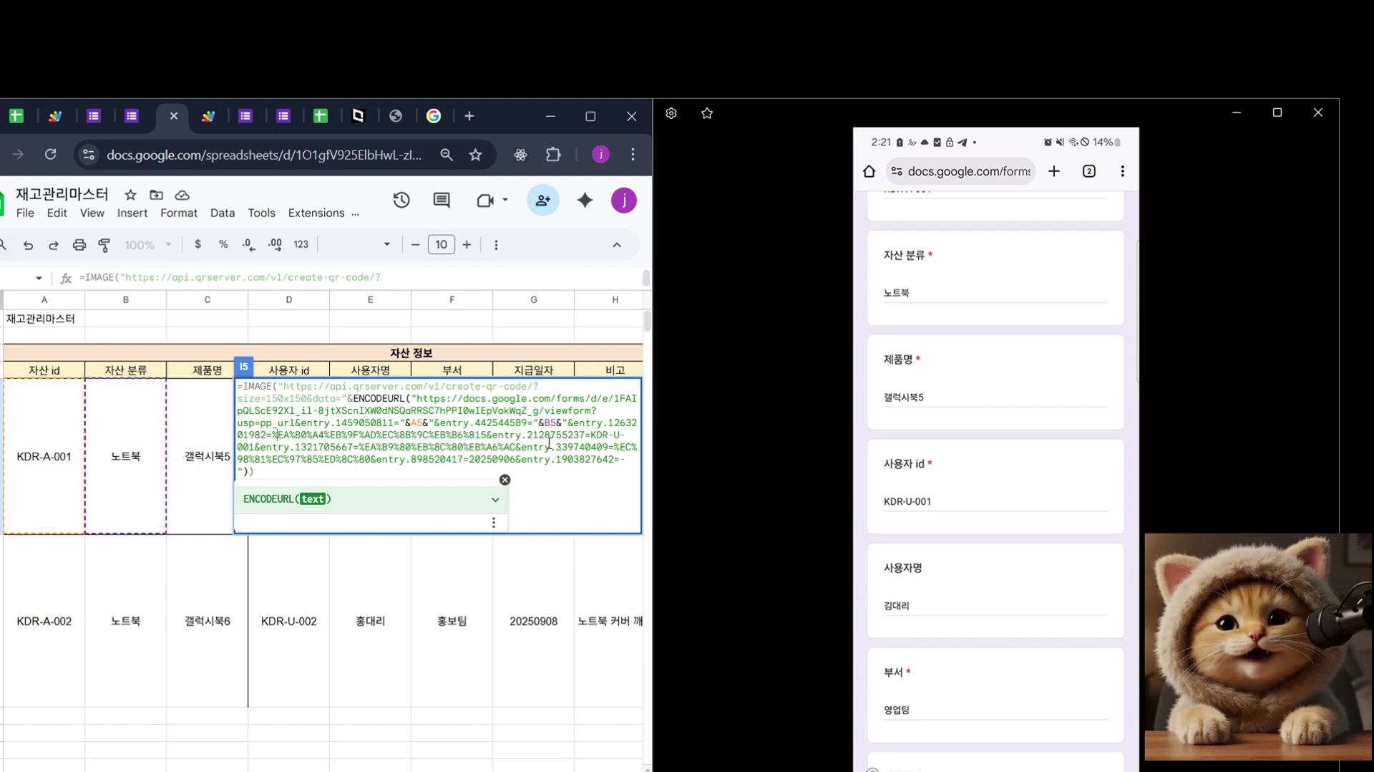
pyautogui.press('Right')
pyautogui.press('Right')
pyautogui.press('Right')
pyautogui.press('Right')
pyautogui.press('Right')
pyautogui.press('Right')
pyautogui.press('Right')
pyautogui.press('Right')
pyautogui.press('Right')
pyautogui.press('Right')
pyautogui.press('Right')
pyautogui.press('Right')
pyautogui.press('Right')
pyautogui.press('Right')
pyautogui.press('Right')
pyautogui.press('Right')
pyautogui.press('Right')
pyautogui.press('Right')
pyautogui.hotkey('shift', 'Right')
pyautogui.hotkey('shift', 'Right')
pyautogui.hotkey('shift', 'Right')
pyautogui.hotkey('shift', 'Right')
pyautogui.hotkey('shift', 'Right')
pyautogui.hotkey('shift', 'Right')
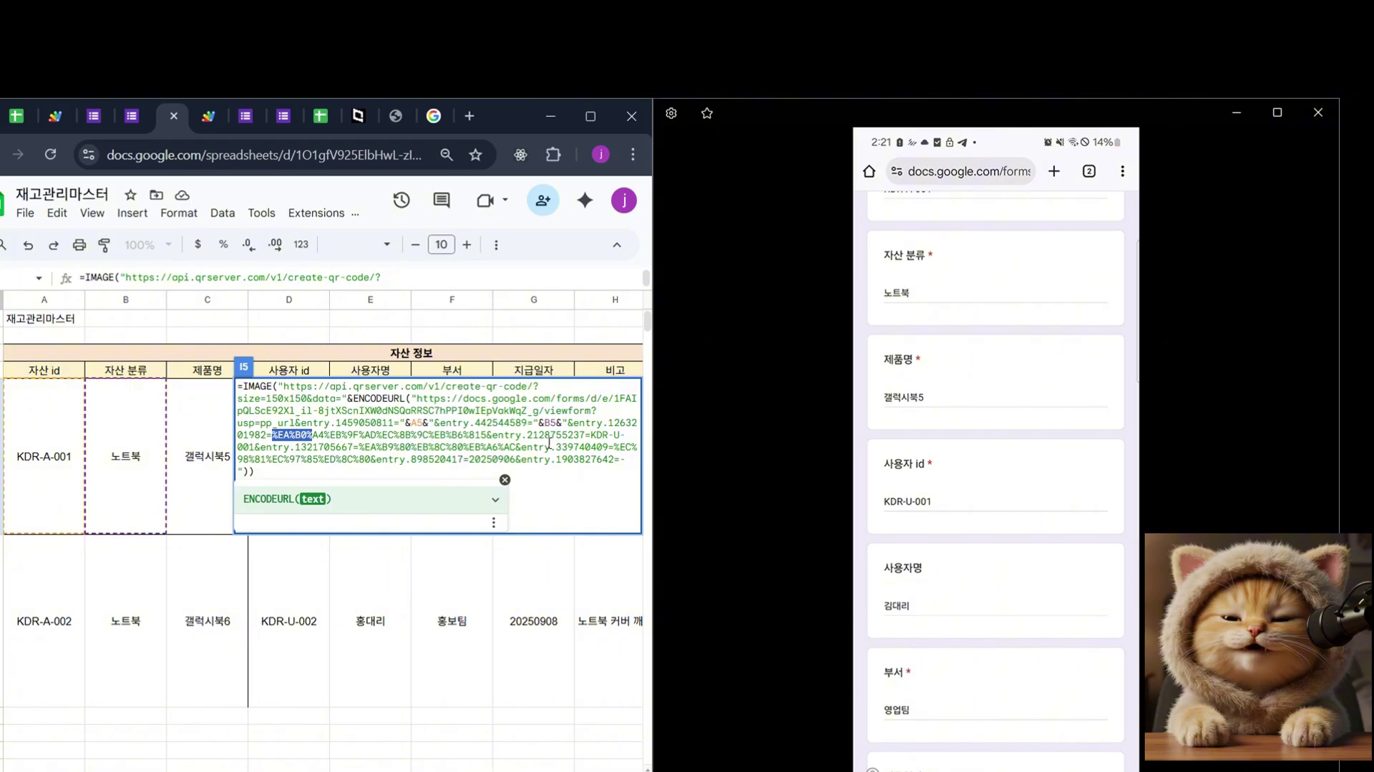
pyautogui.hotkey('shift', 'Right')
pyautogui.hotkey('shift', 'Right')
pyautogui.hotkey('shift', 'Right')
pyautogui.hotkey('shift', 'Right')
pyautogui.hotkey('shift', 'Right')
pyautogui.hotkey('shift', 'Right')
pyautogui.hotkey('shift', 'Right')
pyautogui.hotkey('shift', 'Right')
pyautogui.hotkey('shift', 'Right')
pyautogui.hotkey('shift', 'Right')
pyautogui.hotkey('shift', 'Right')
pyautogui.hotkey('shift', 'Right')
pyautogui.hotkey('shift', 'Right')
pyautogui.hotkey('shift', 'Right')
pyautogui.hotkey('shift', 'Right')
pyautogui.hotkey('shift', 'Right')
pyautogui.hotkey('shift', 'Right')
pyautogui.hotkey('shift', 'Right')
pyautogui.hotkey('shift', 'Right')
pyautogui.hotkey('shift', 'Right')
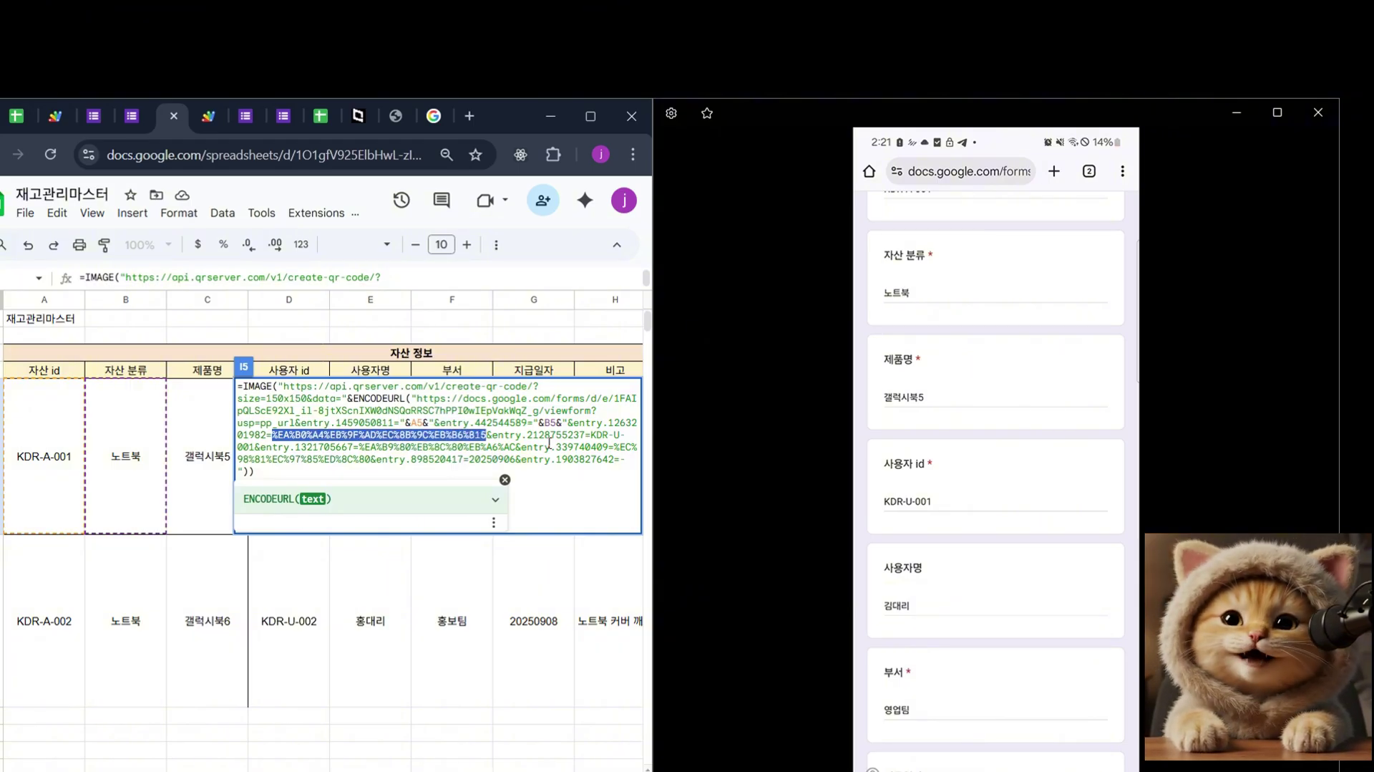
pyautogui.write('"&C5&"')
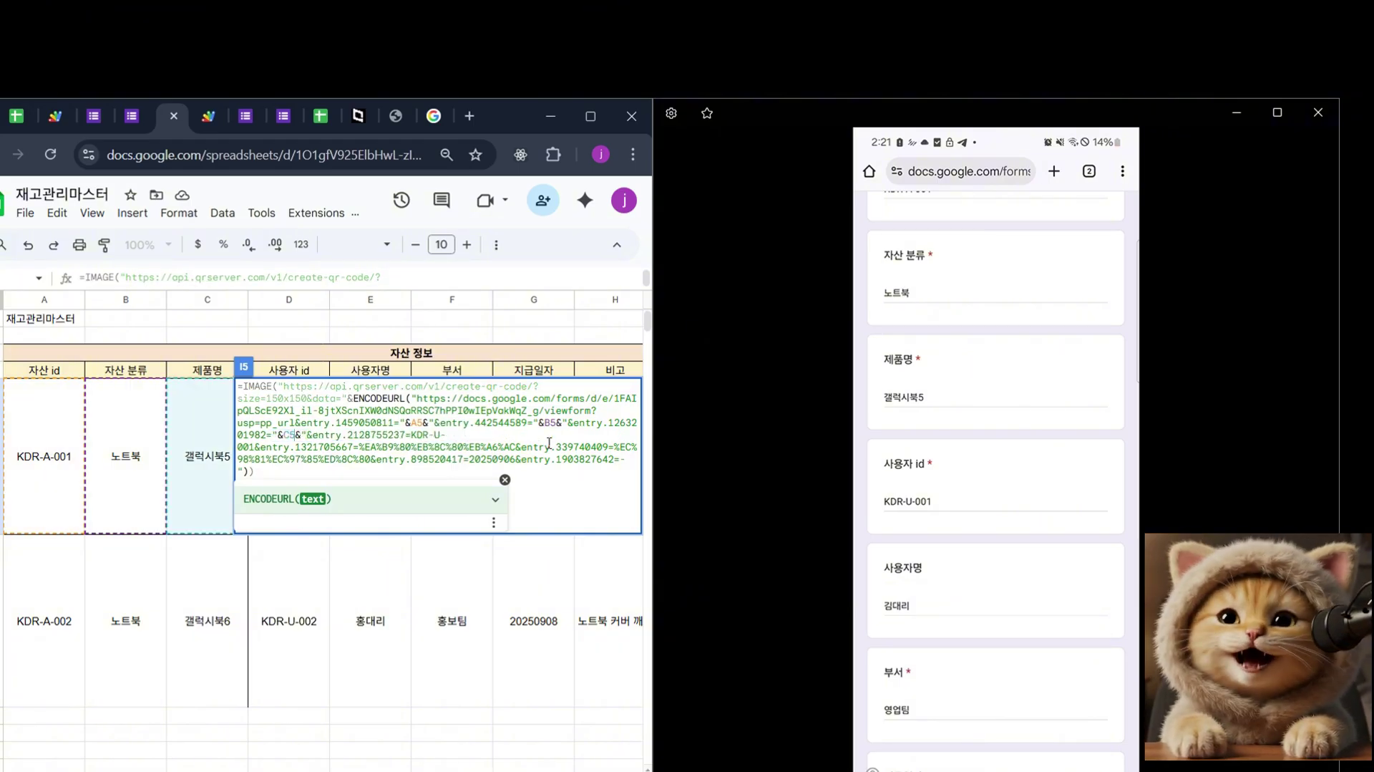
# Replace the fixed 사용자 id value after entry.2128755237= in the QR formula with "&D5&".
pyautogui.press('Right')
pyautogui.press('Right')
pyautogui.press('Right')
pyautogui.press('Right')
pyautogui.press('Right')
pyautogui.press('Right')
pyautogui.press('Right')
pyautogui.press('Right')
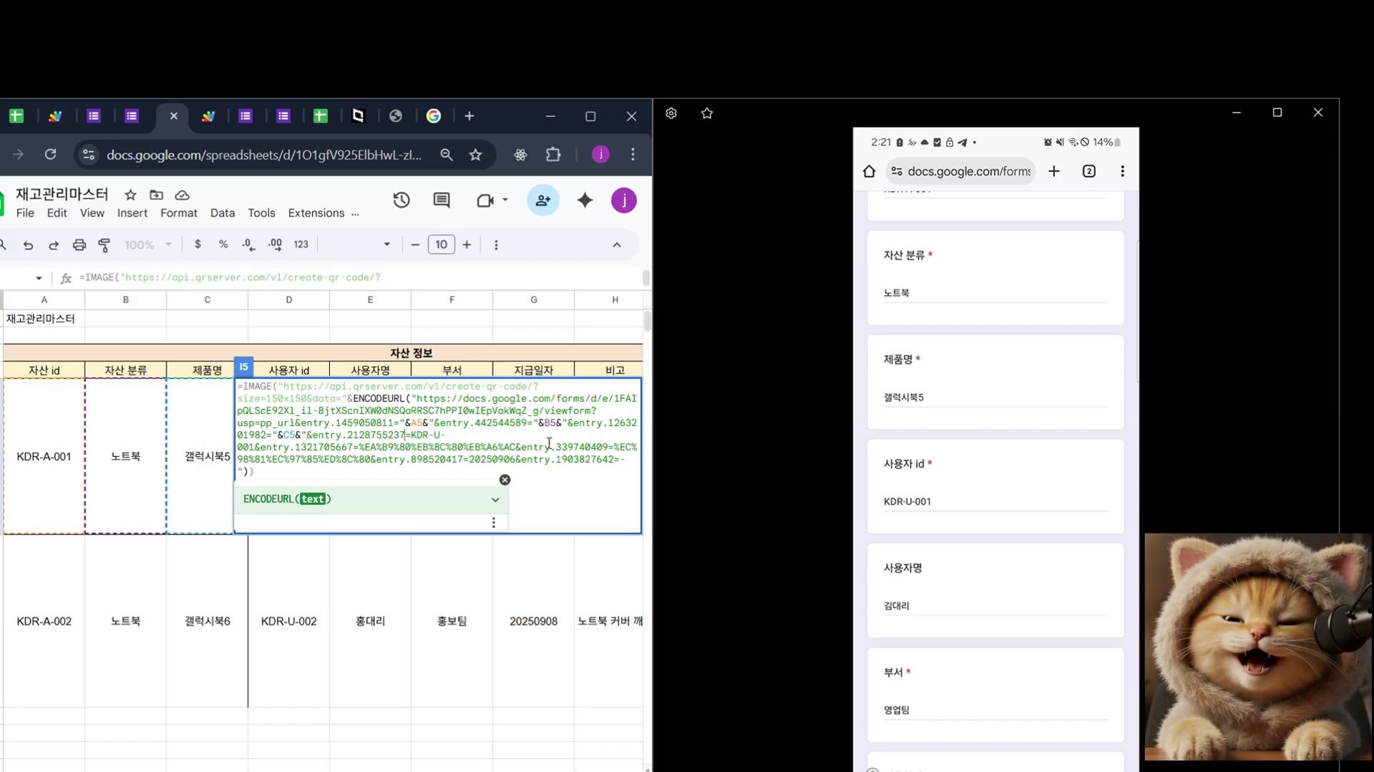
pyautogui.press('Right')
pyautogui.hotkey('shift', 'Right')
pyautogui.hotkey('shift', 'Right')
pyautogui.hotkey('shift', 'Right')
pyautogui.hotkey('shift', 'Right')
pyautogui.hotkey('shift', 'Right')
pyautogui.hotkey('shift', 'Right')
pyautogui.hotkey('shift', 'Right')
pyautogui.hotkey('shift', 'Right')
pyautogui.hotkey('shift', 'Right')
pyautogui.write('"&A5&"')
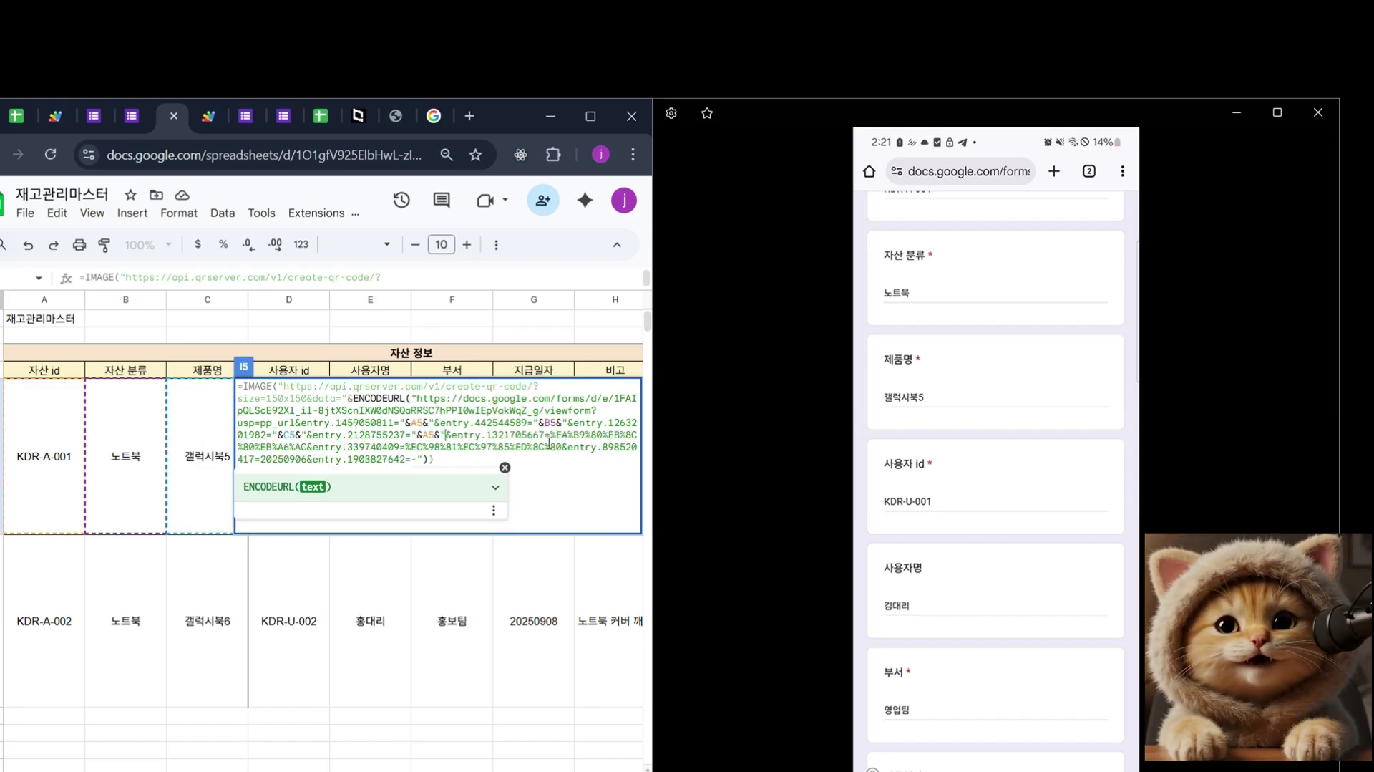
pyautogui.press('Left')
pyautogui.press('BackSpace')
pyautogui.press('BackSpace')
pyautogui.write('D5')
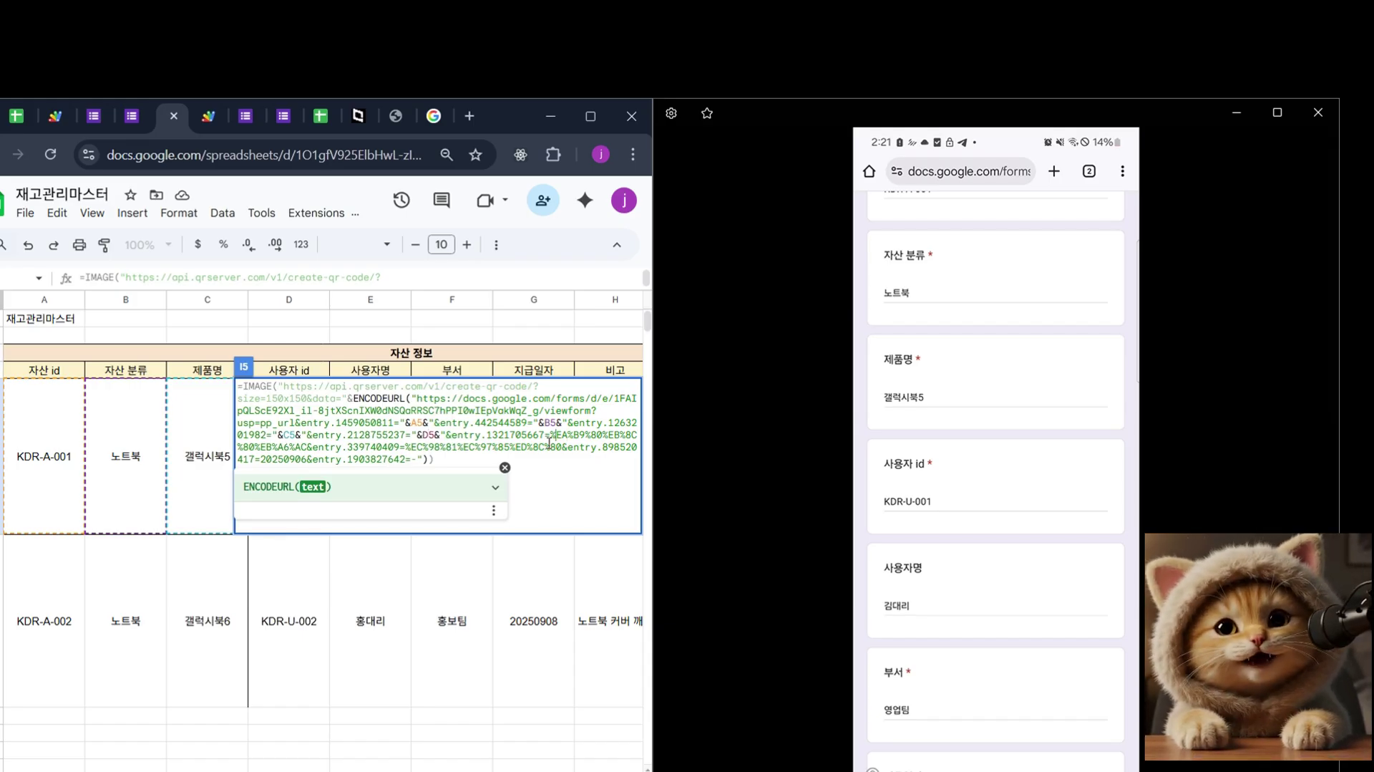
# Replace the encoded 사용자명 value after entry.1321705667= in the QR formula with "&E5&".
pyautogui.hotkey('shift', 'Right')
pyautogui.hotkey('shift', 'Right')
pyautogui.hotkey('shift', 'Right')
pyautogui.hotkey('shift', 'Right')
pyautogui.hotkey('shift', 'Right')
pyautogui.hotkey('shift', 'Right')
pyautogui.hotkey('shift', 'Right')
pyautogui.hotkey('shift', 'Right')
pyautogui.hotkey('shift', 'Right')
pyautogui.hotkey('shift', 'Right')
pyautogui.hotkey('shift', 'Right')
pyautogui.hotkey('shift', 'Right')
pyautogui.hotkey('shift', 'Right')
pyautogui.hotkey('shift', 'Right')
pyautogui.hotkey('shift', 'Right')
pyautogui.hotkey('shift', 'Right')
pyautogui.hotkey('shift', 'Right')
pyautogui.hotkey('shift', 'Right')
pyautogui.hotkey('shift', 'Right')
pyautogui.hotkey('shift', 'Right')
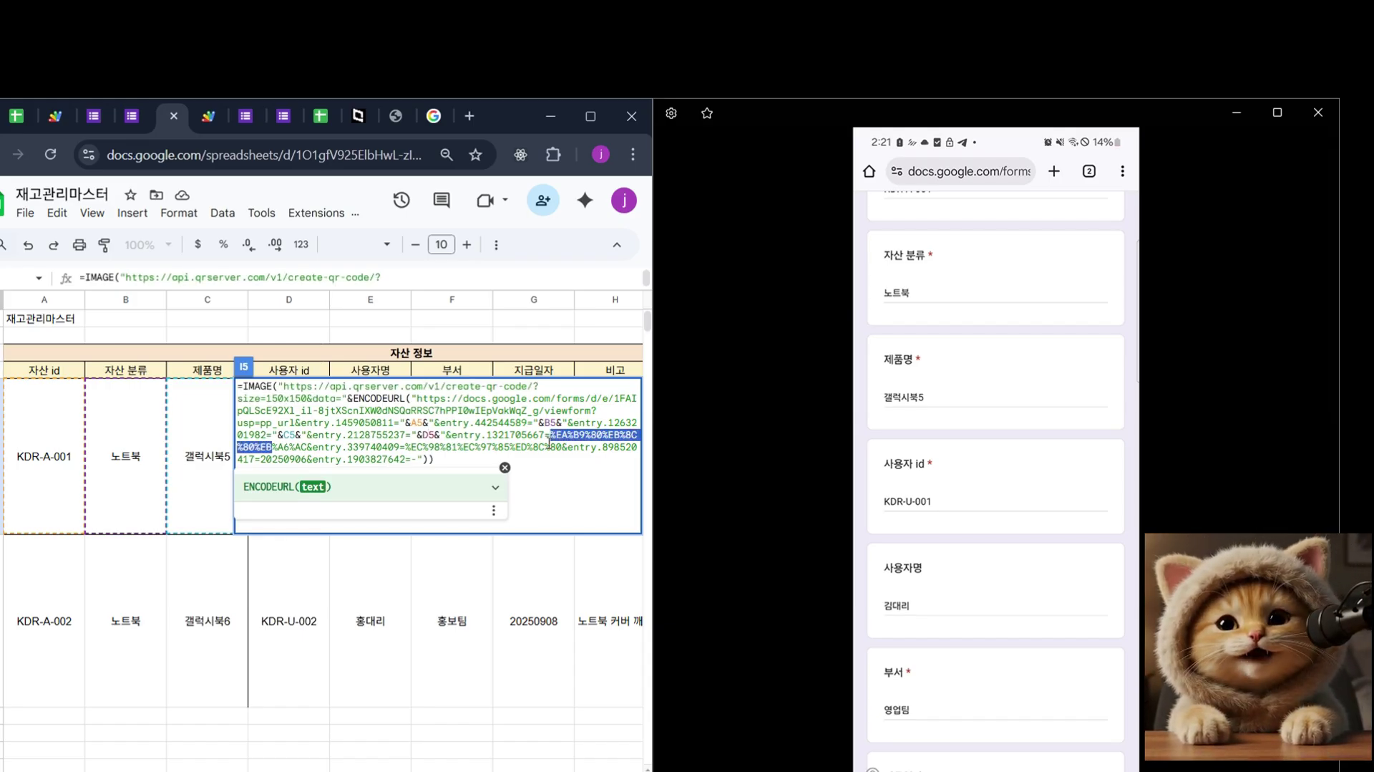
pyautogui.hotkey('shift', 'Right')
pyautogui.hotkey('shift', 'Right')
pyautogui.hotkey('shift', 'Right')
pyautogui.hotkey('shift', 'Right')
pyautogui.hotkey('shift', 'Right')
pyautogui.hotkey('shift', 'Right')
pyautogui.write('"&A5&"')
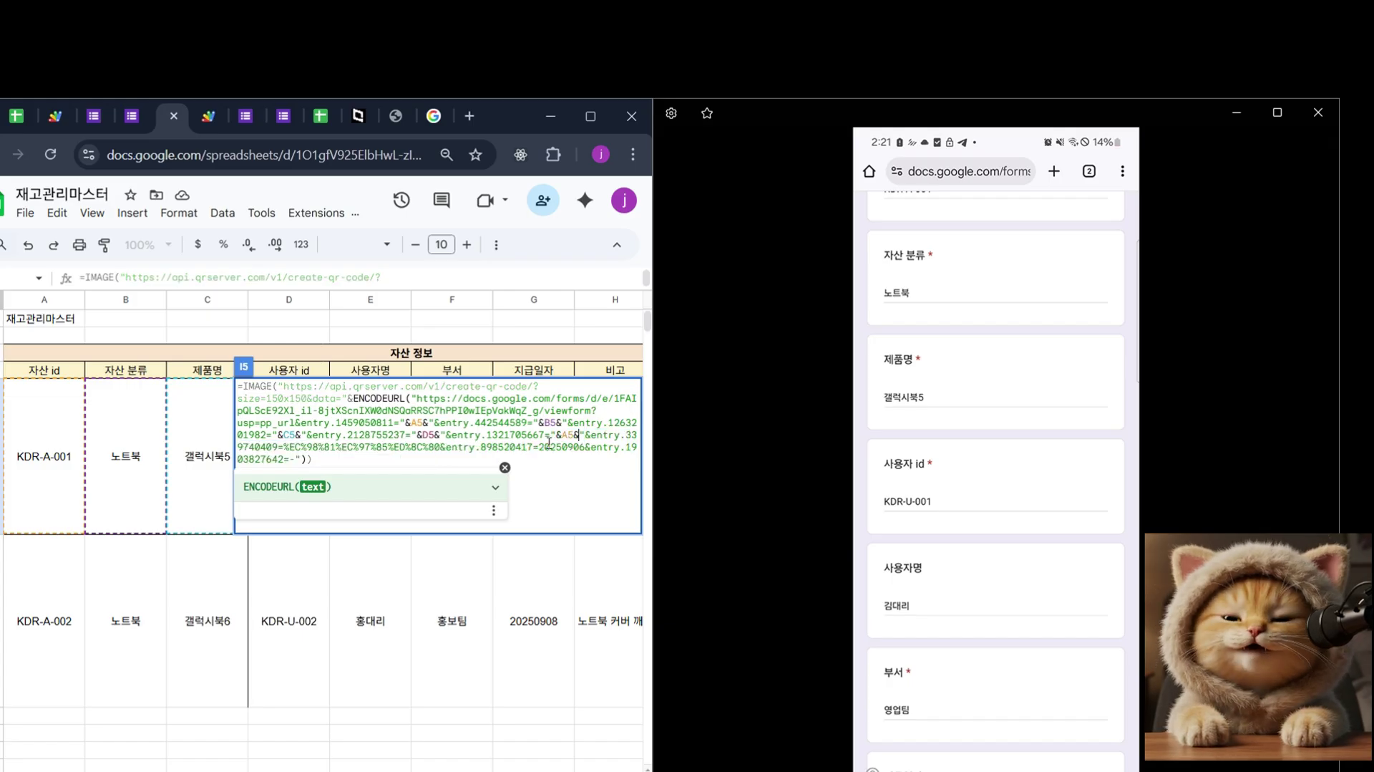
pyautogui.press('Left')
pyautogui.press('BackSpace')
pyautogui.press('BackSpace')
pyautogui.write('E5')
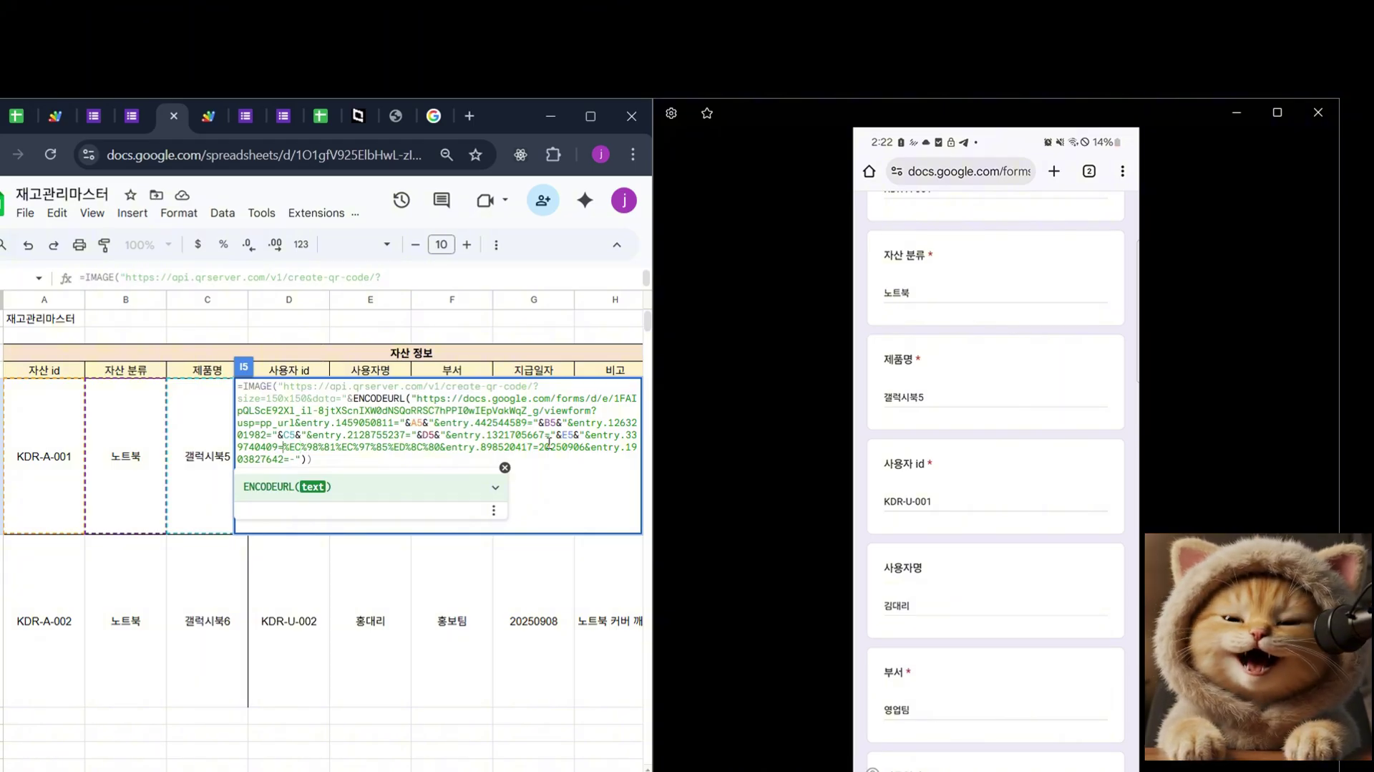
# Replace the encoded 부서 value after entry.339740409= in the QR formula with "&F5&".
pyautogui.hotkey('shift', 'Right')
pyautogui.hotkey('shift', 'Right')
pyautogui.hotkey('shift', 'Right')
pyautogui.hotkey('shift', 'Right')
pyautogui.hotkey('shift', 'Right')
pyautogui.hotkey('shift', 'Right')
pyautogui.hotkey('shift', 'Right')
pyautogui.hotkey('shift', 'Right')
pyautogui.hotkey('shift', 'Right')
pyautogui.hotkey('shift', 'Right')
pyautogui.hotkey('shift', 'Right')
pyautogui.hotkey('shift', 'Right')
pyautogui.hotkey('shift', 'Right')
pyautogui.hotkey('shift', 'Right')
pyautogui.hotkey('shift', 'Right')
pyautogui.hotkey('shift', 'Right')
pyautogui.hotkey('shift', 'Right')
pyautogui.hotkey('shift', 'Right')
pyautogui.hotkey('shift', 'Right')
pyautogui.hotkey('shift', 'Right')
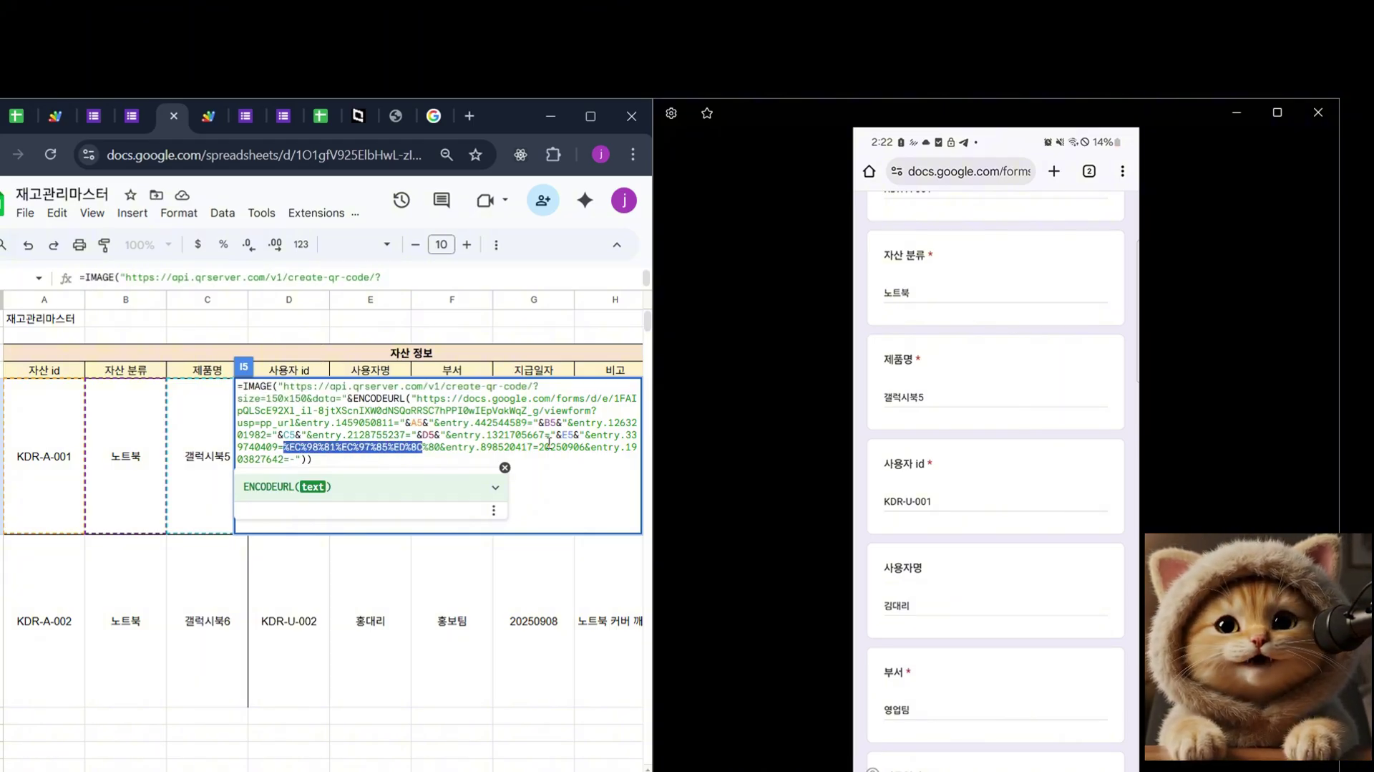
pyautogui.hotkey('shift', 'Right')
pyautogui.hotkey('shift', 'Right')
pyautogui.hotkey('shift', 'Right')
pyautogui.write('"&F5&"')
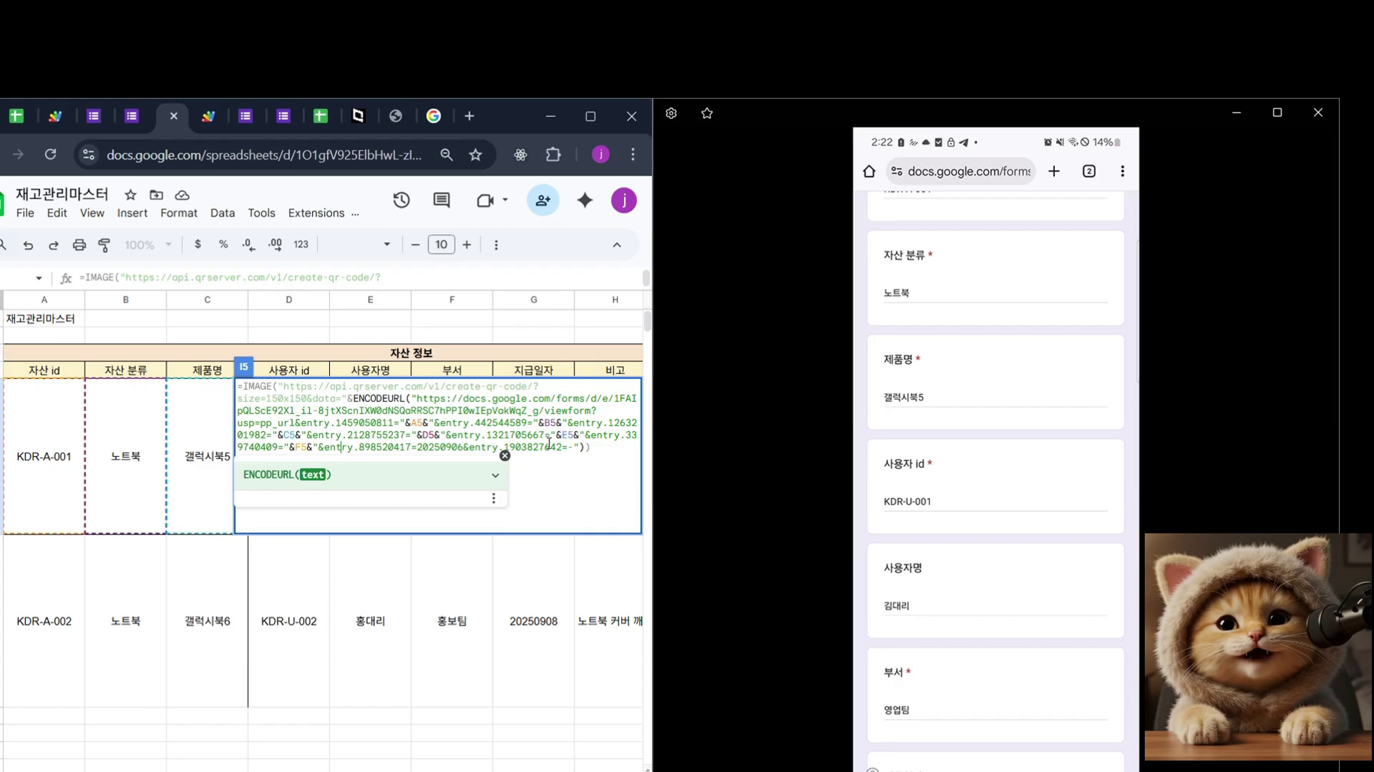
# Replace the fixed 지급일자 value after entry.898520417= in the QR formula with "&G5&".
pyautogui.press('Right')
pyautogui.press('Right')
pyautogui.press('Right')
pyautogui.press('Right')
pyautogui.press('Right')
pyautogui.press('Right')
pyautogui.press('Right')
pyautogui.press('Right')
pyautogui.press('Right')
pyautogui.press('Right')
pyautogui.press('Right')
pyautogui.press('Right')
pyautogui.press('Right')
pyautogui.press('Right')
pyautogui.press('Right')
pyautogui.press('Right')
pyautogui.press('Right')
pyautogui.hotkey('shift', 'Right')
pyautogui.hotkey('shift', 'Right')
pyautogui.hotkey('shift', 'Right')
pyautogui.hotkey('shift', 'Right')
pyautogui.hotkey('shift', 'Right')
pyautogui.hotkey('shift', 'Right')
pyautogui.hotkey('shift', 'Right')
pyautogui.hotkey('shift', 'Right')
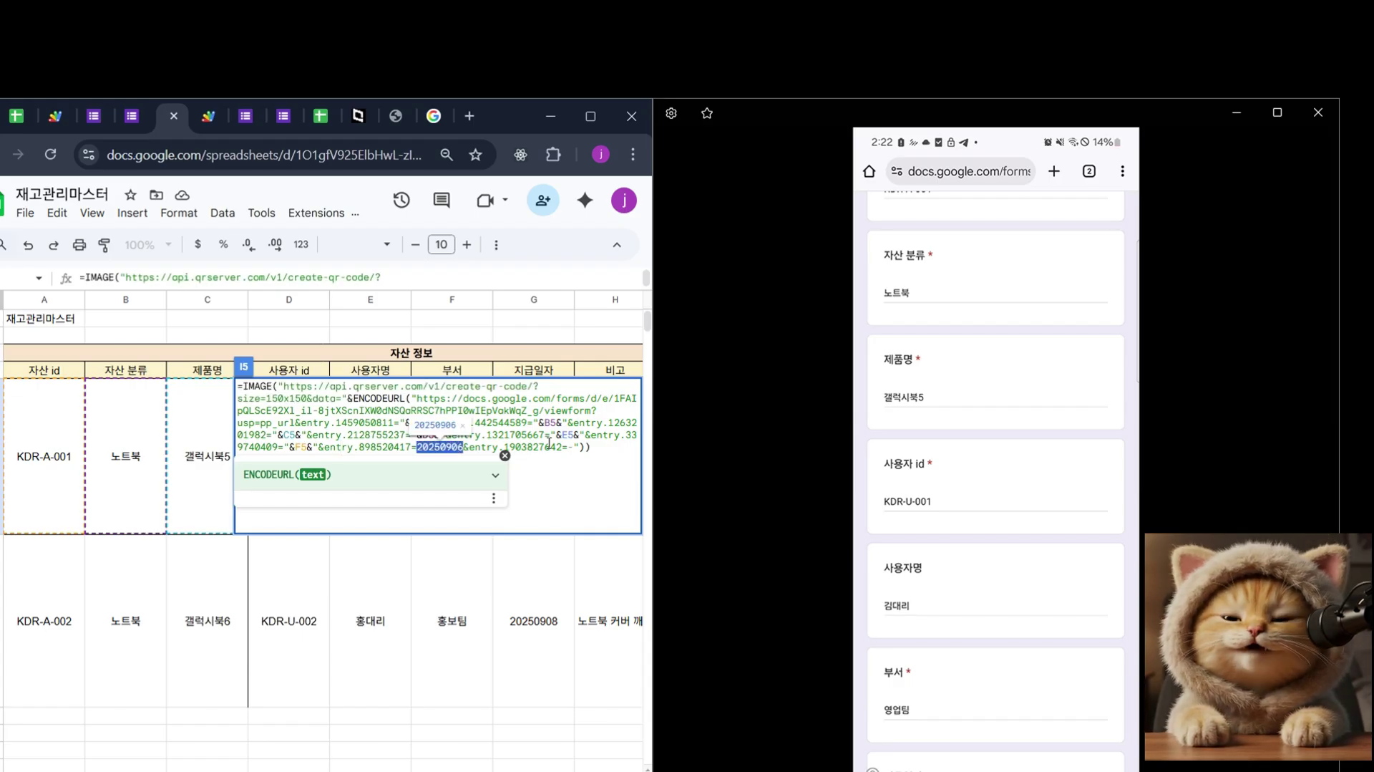
pyautogui.write('"&A5&"')
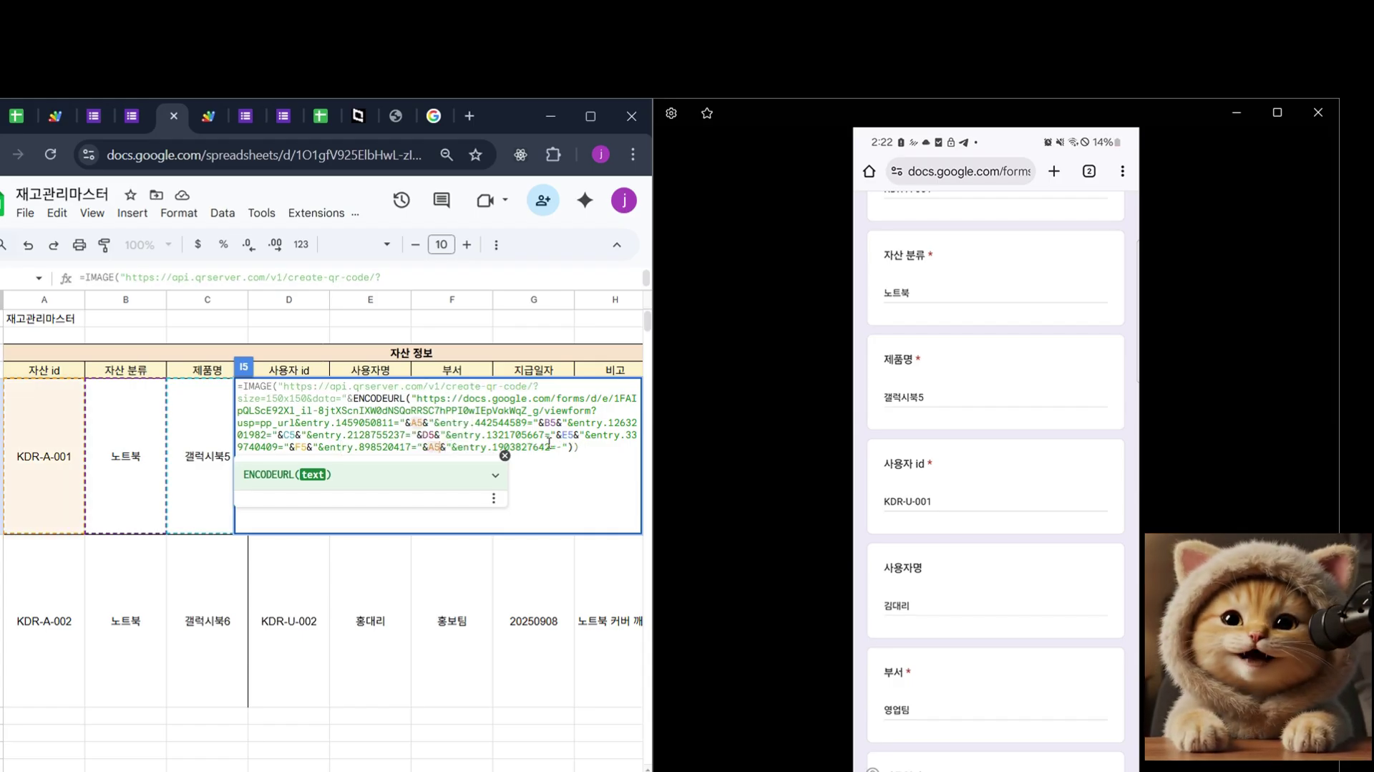
pyautogui.hotkey('shift', 'Left')
pyautogui.write('G')
pyautogui.press('Right')
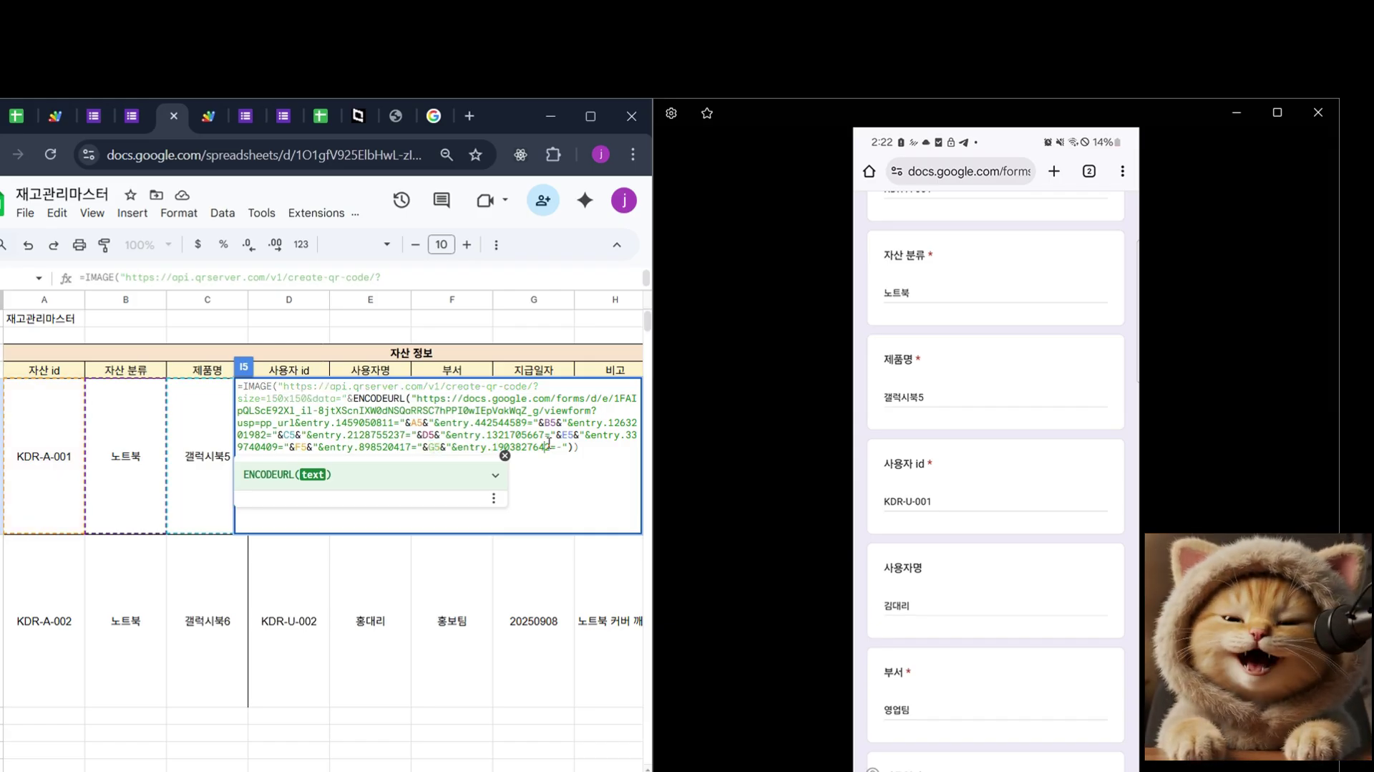
# Replace the fixed 비고 value after entry.1903827642= with "&H5&" and commit the QR formula in I5.
pyautogui.write('"&A5&"')
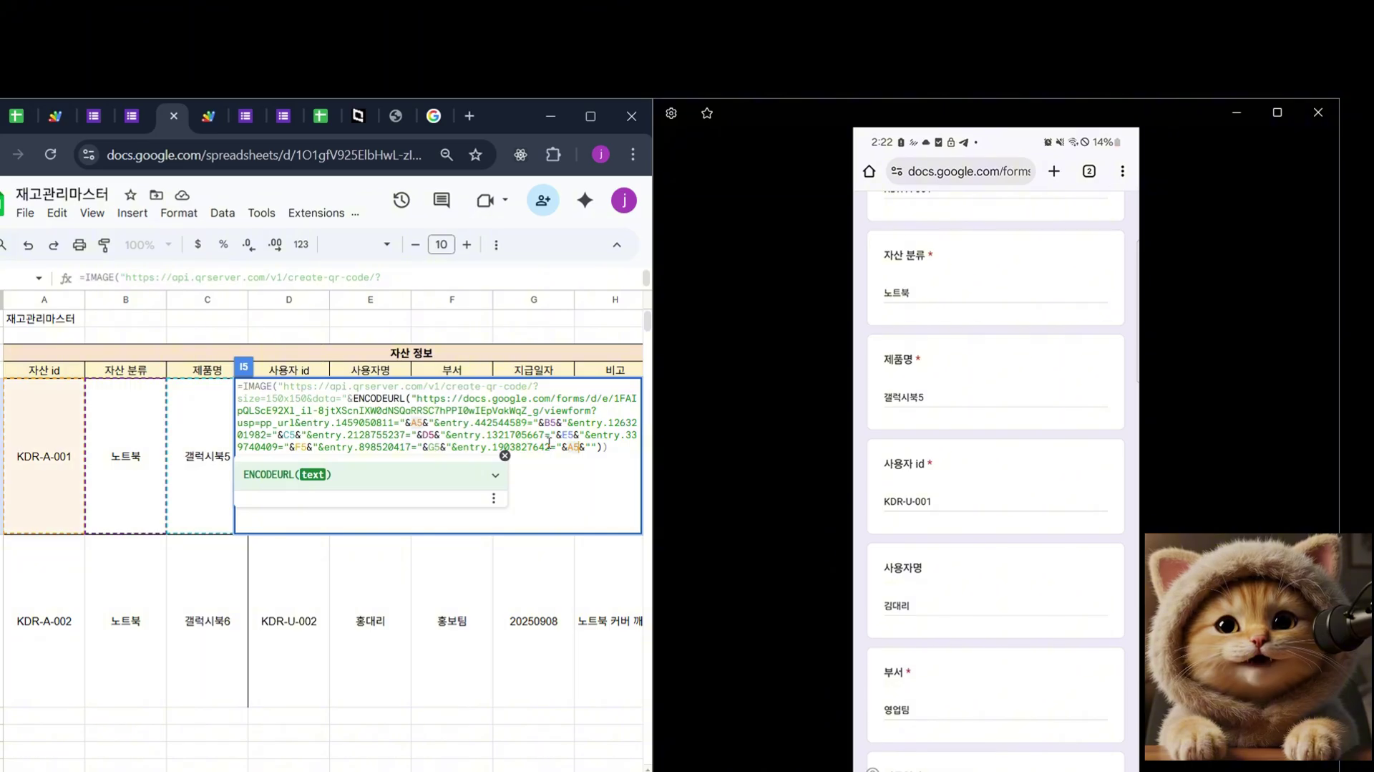
pyautogui.press('Left')
pyautogui.press('Left')
pyautogui.press('Left')
pyautogui.hotkey('shift', 'Left')
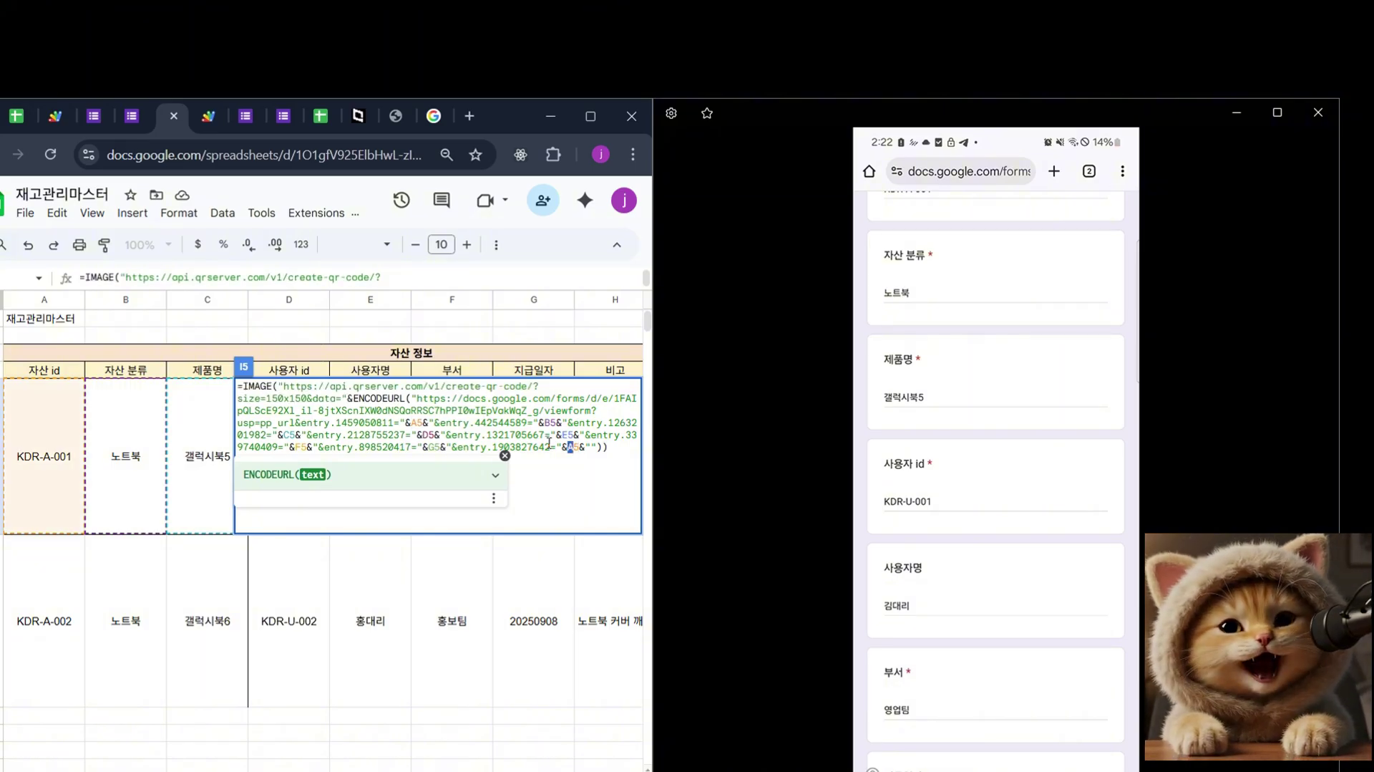
pyautogui.write('H')
pyautogui.press('Return')
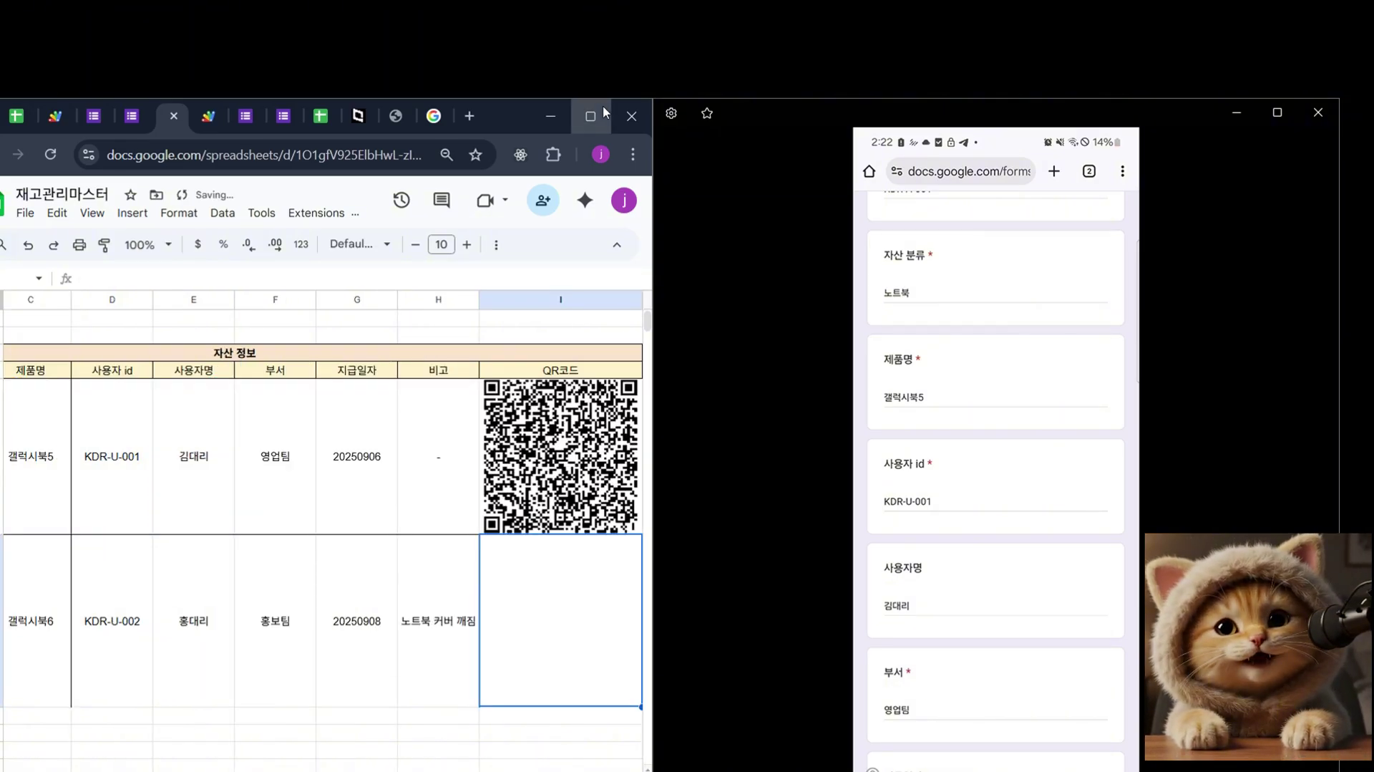
# Maximize the spreadsheet window and review the complete QR formula in I5 without changing it.
pyautogui.click(605, 113)
pyautogui.click(594, 458)
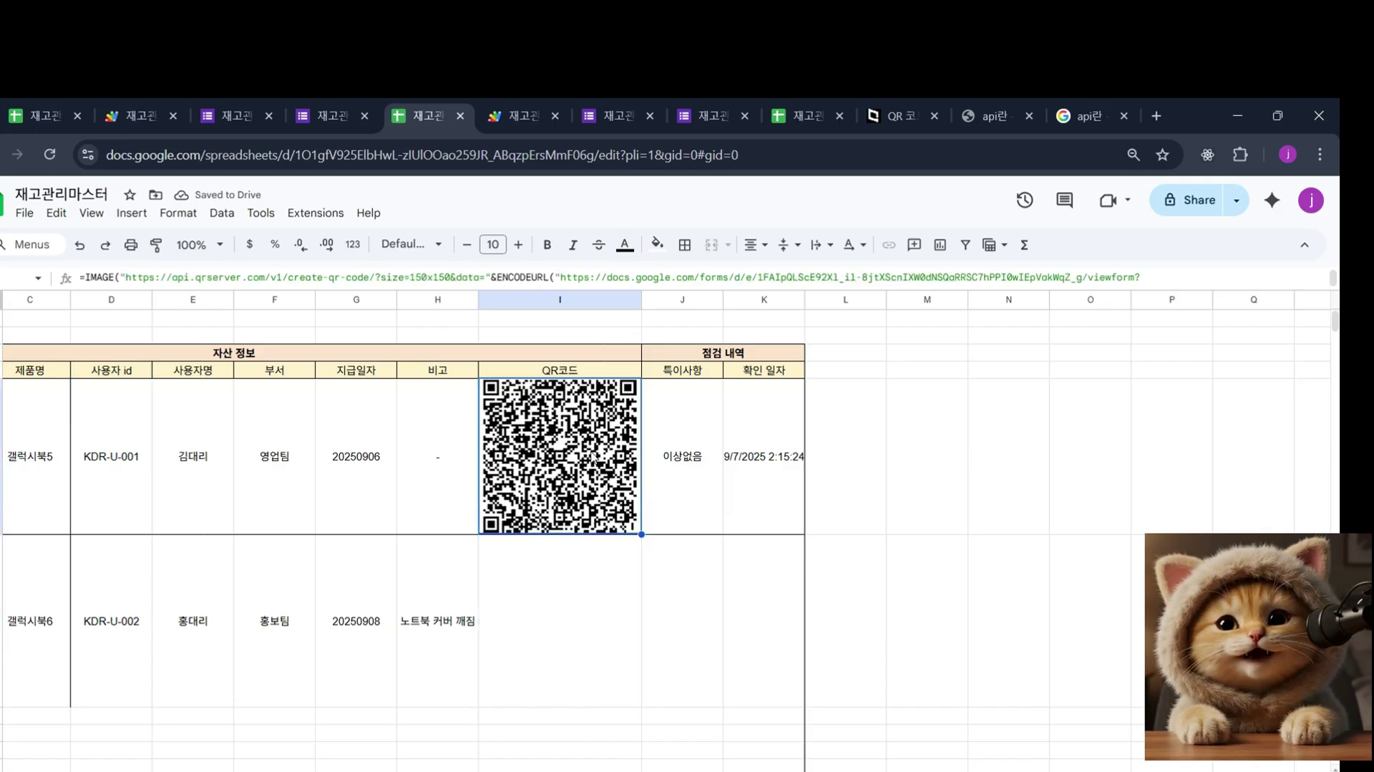
pyautogui.doubleClick(589, 463)
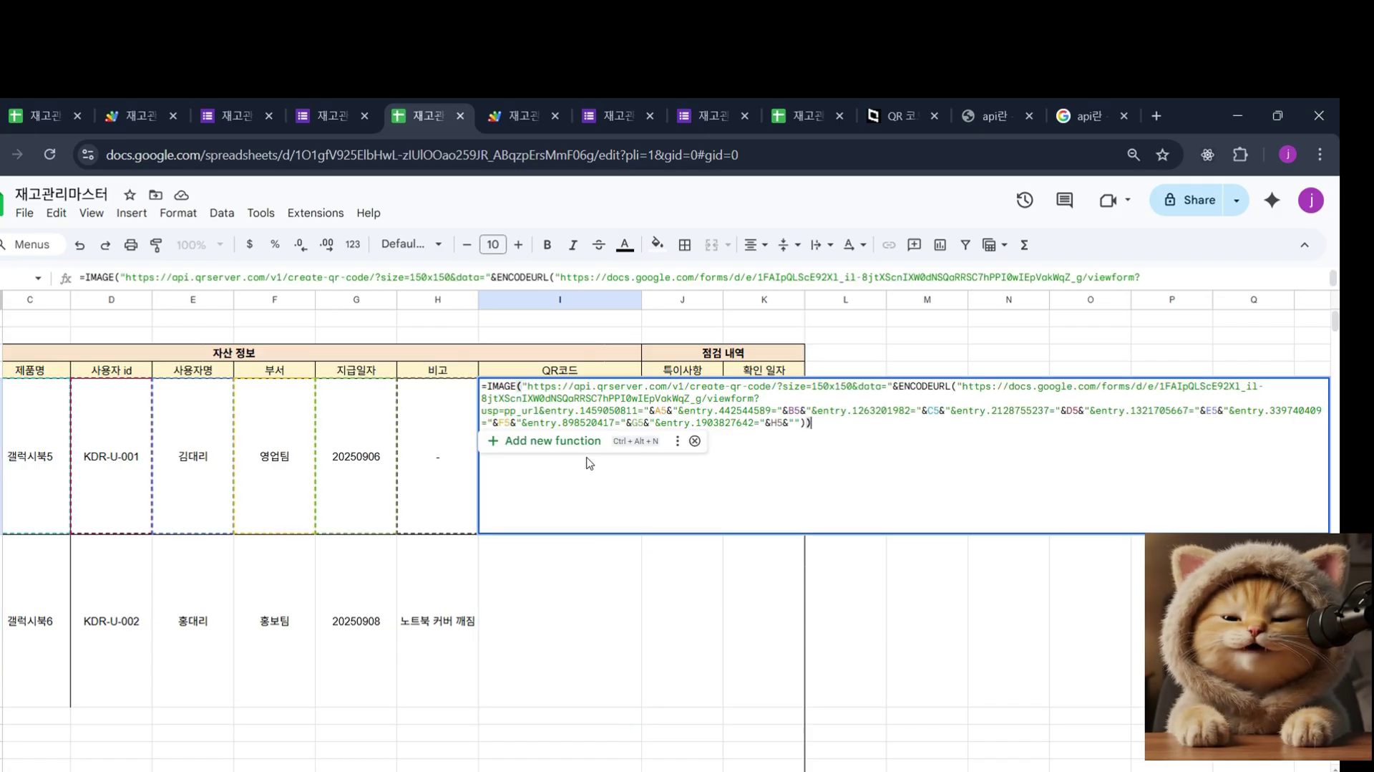
pyautogui.press('Escape')
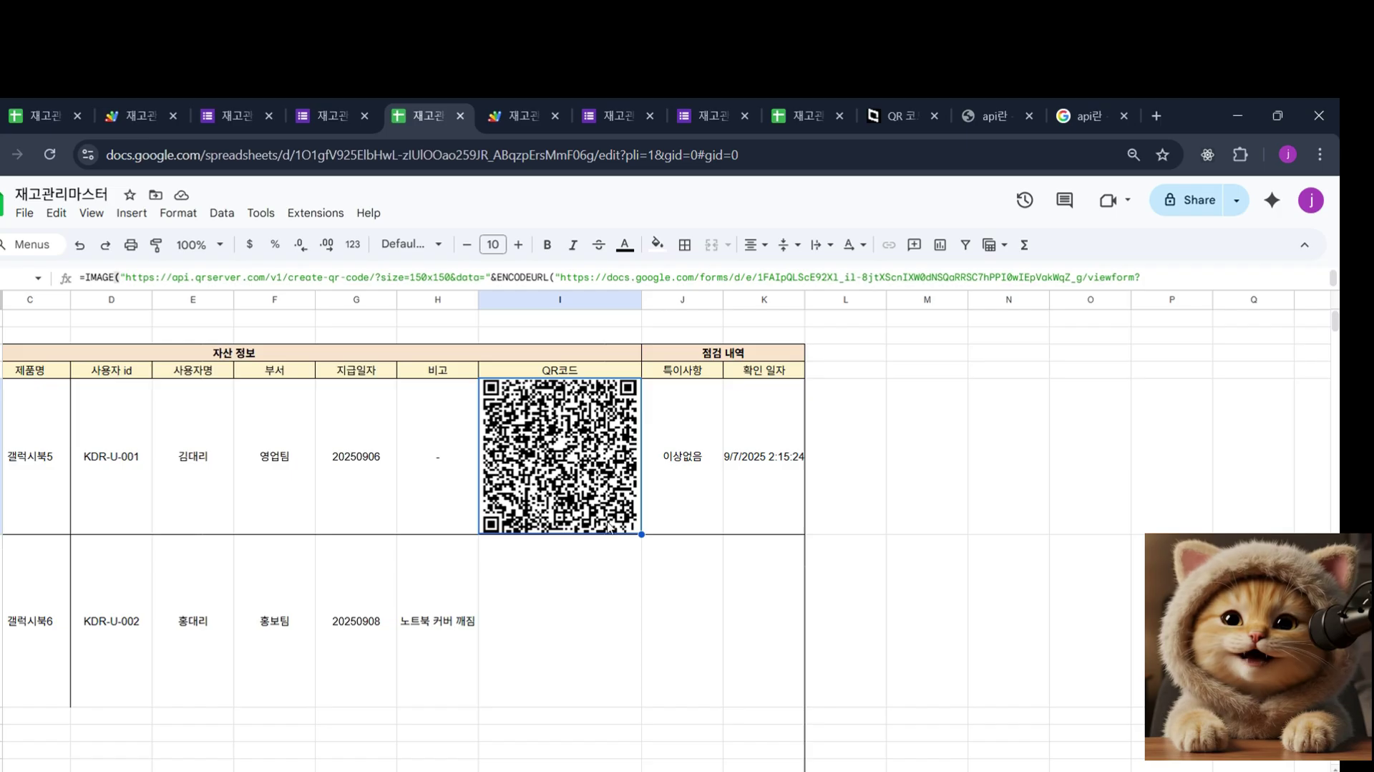
# Fill the QR code formula from I5 down to I6 for the second asset row.
pyautogui.hotkey('ctrl', 'c')
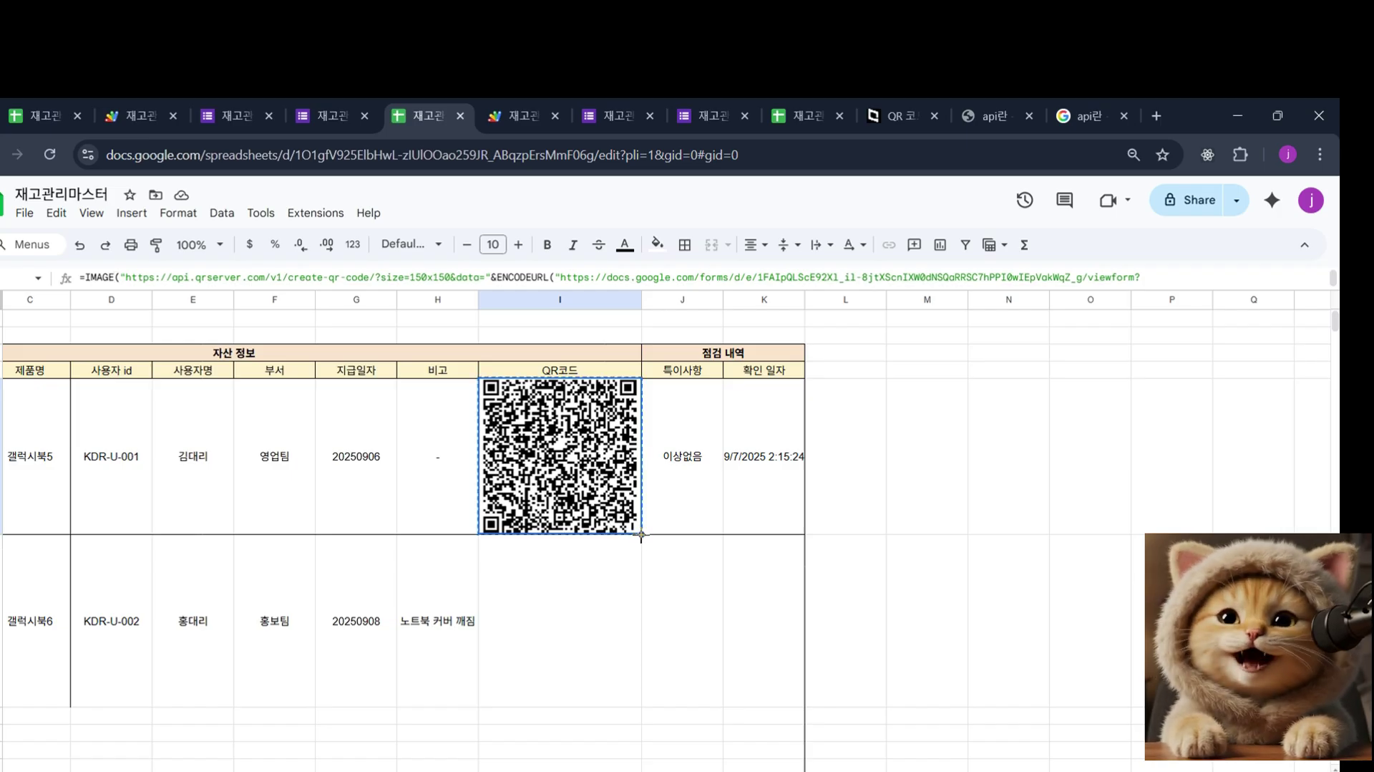
pyautogui.moveTo(641, 535); pyautogui.dragTo(632, 628)
pyautogui.click(623, 649)
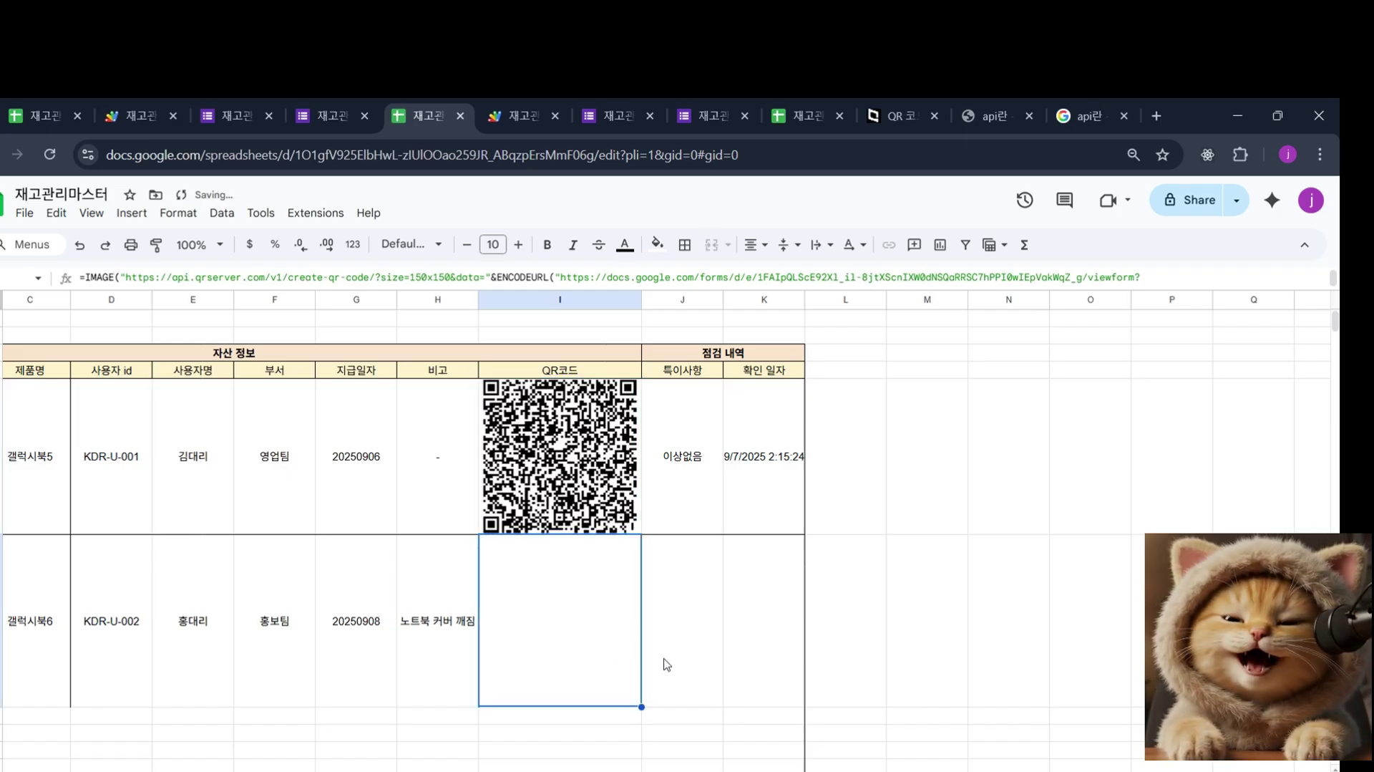
# Inspect the cell references in the copied QR formula in I6, from the 자산 id reference onward.
pyautogui.doubleClick(620, 572)
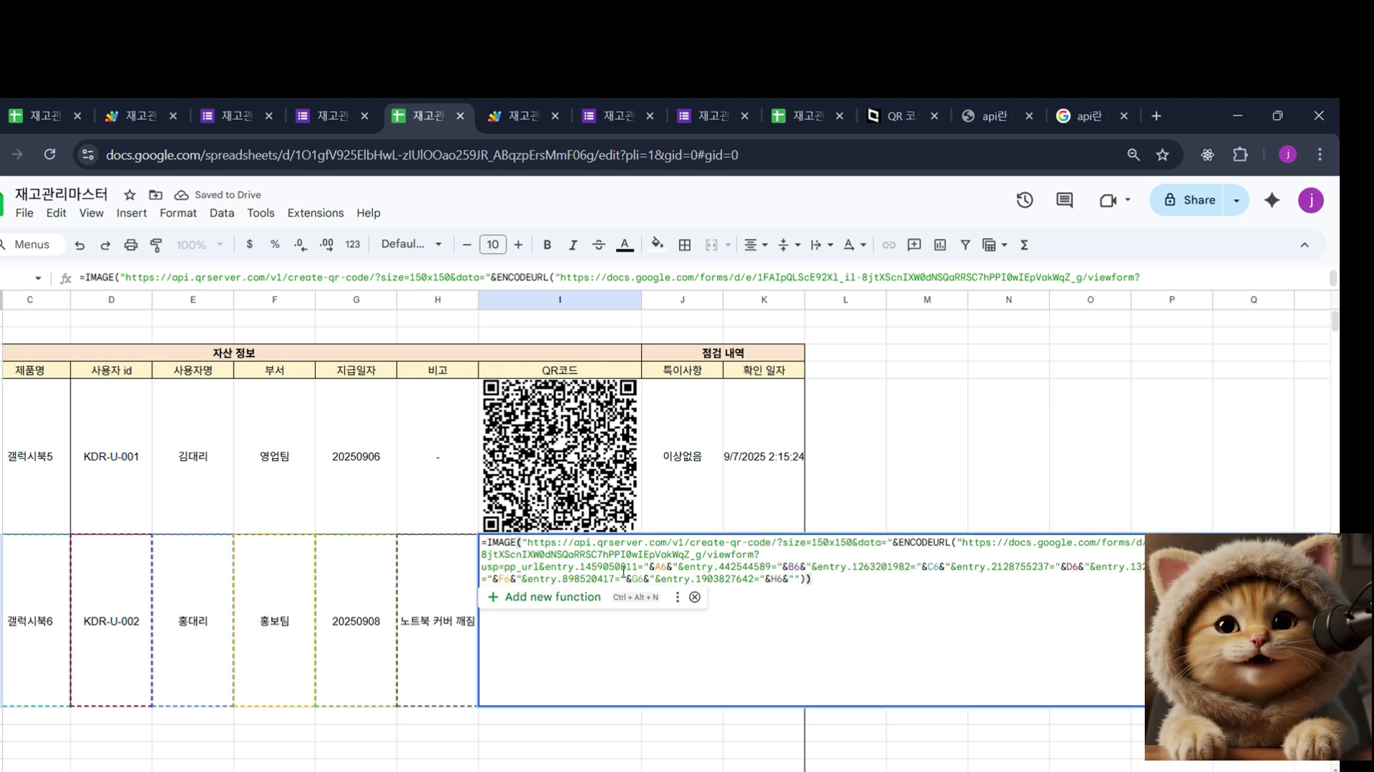
pyautogui.moveTo(648, 566); pyautogui.dragTo(672, 578)
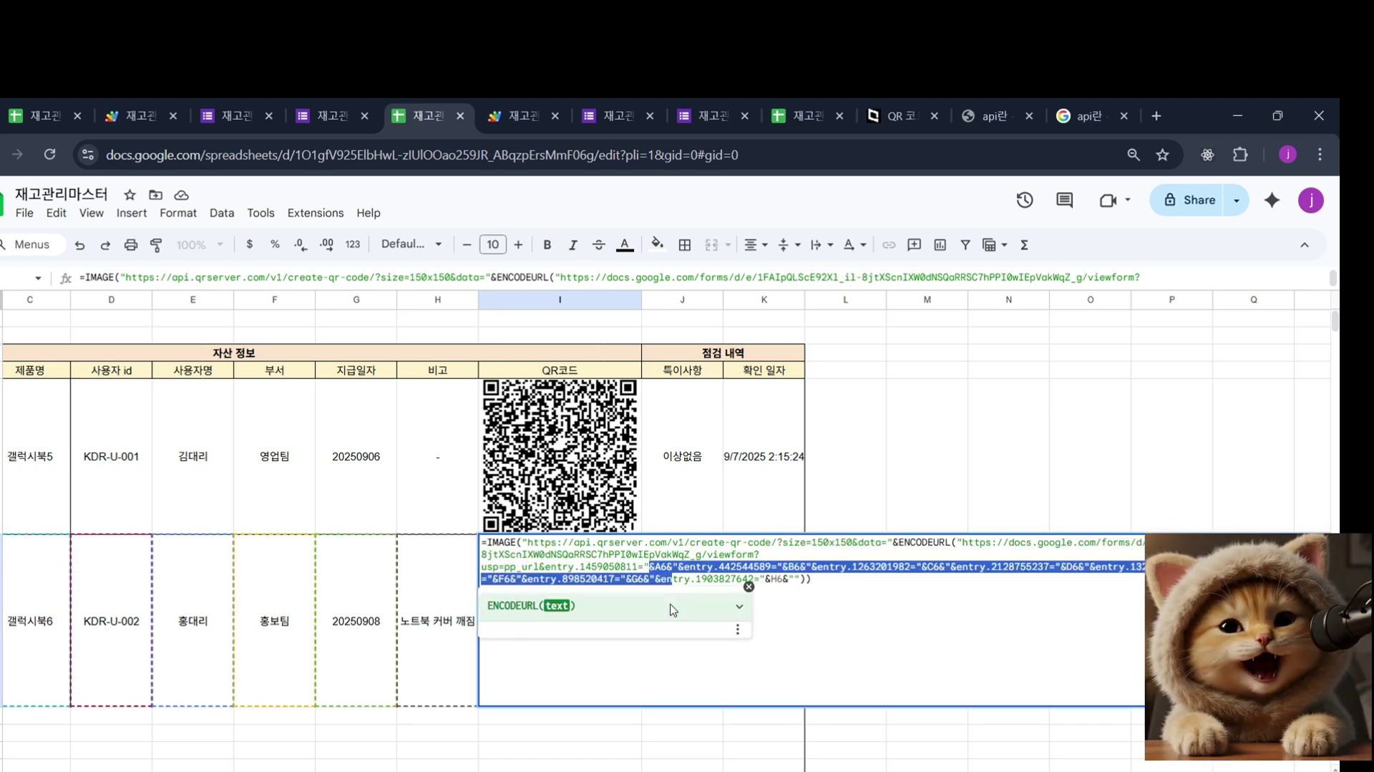
pyautogui.click(666, 566)
pyautogui.doubleClick(659, 566)
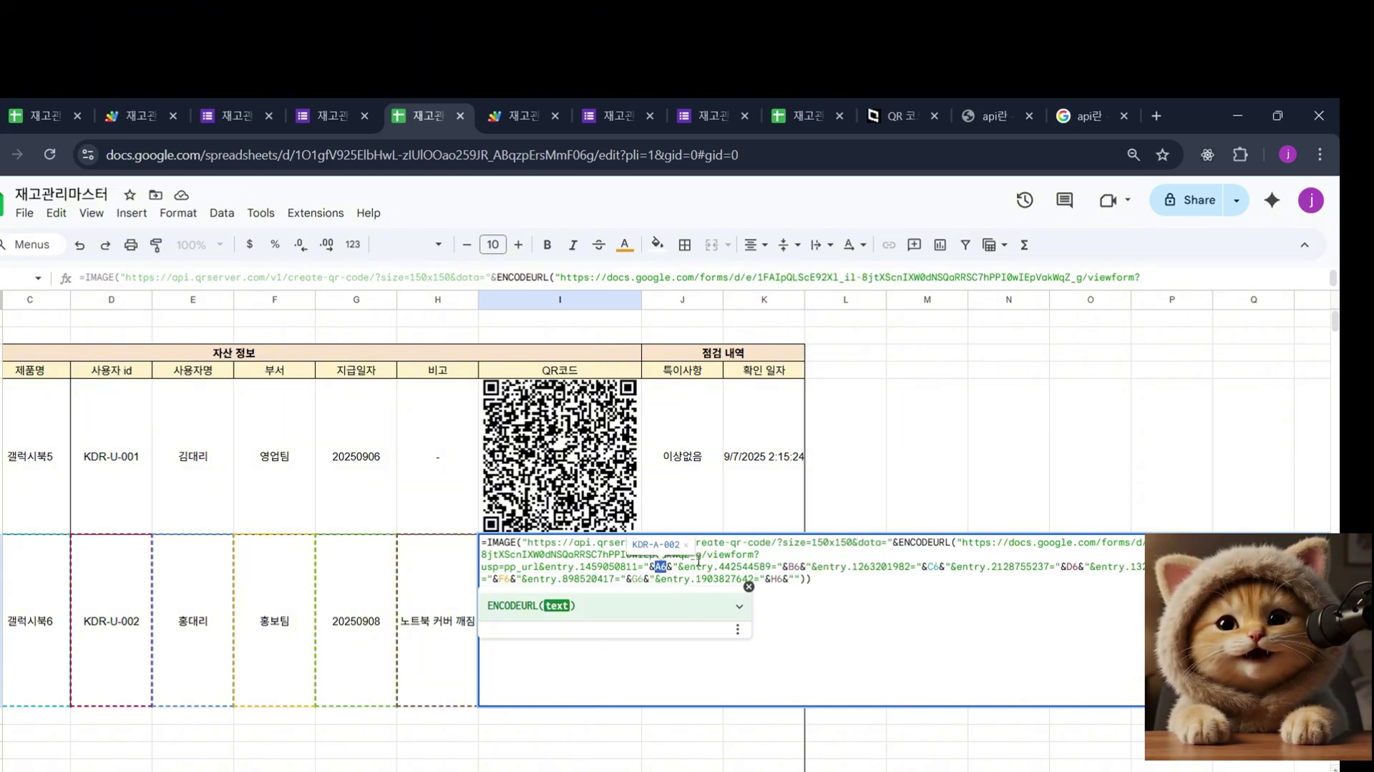
pyautogui.doubleClick(791, 566)
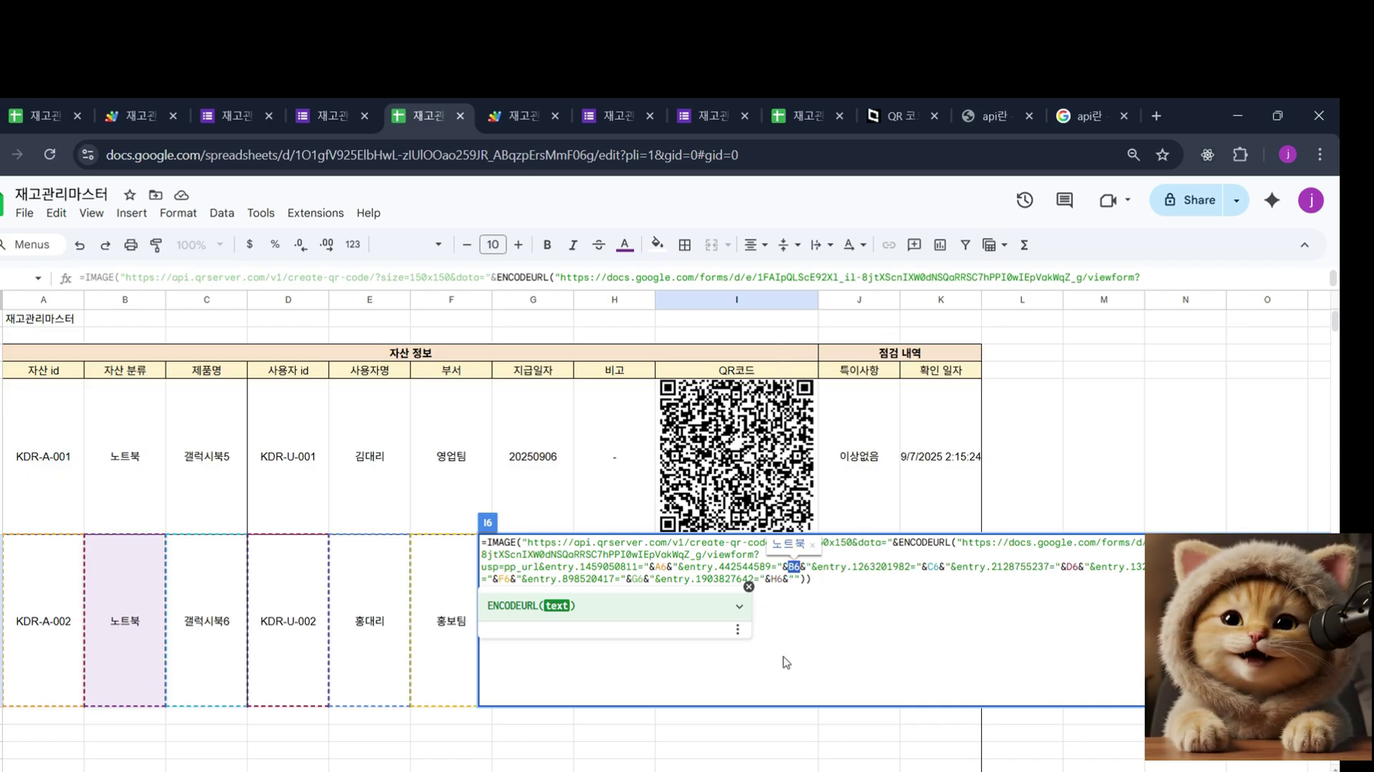
pyautogui.doubleClick(1002, 566)
pyautogui.doubleClick(1071, 566)
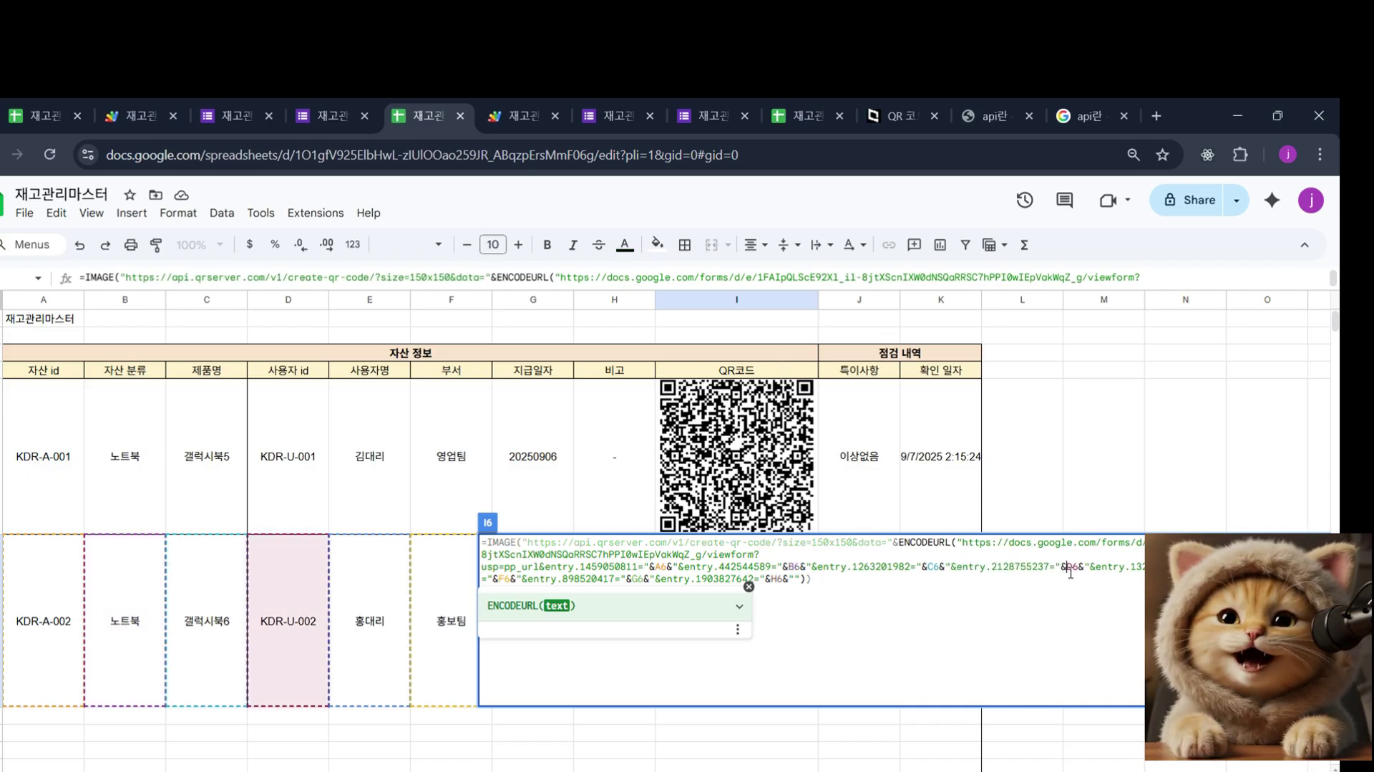
pyautogui.click(892, 619)
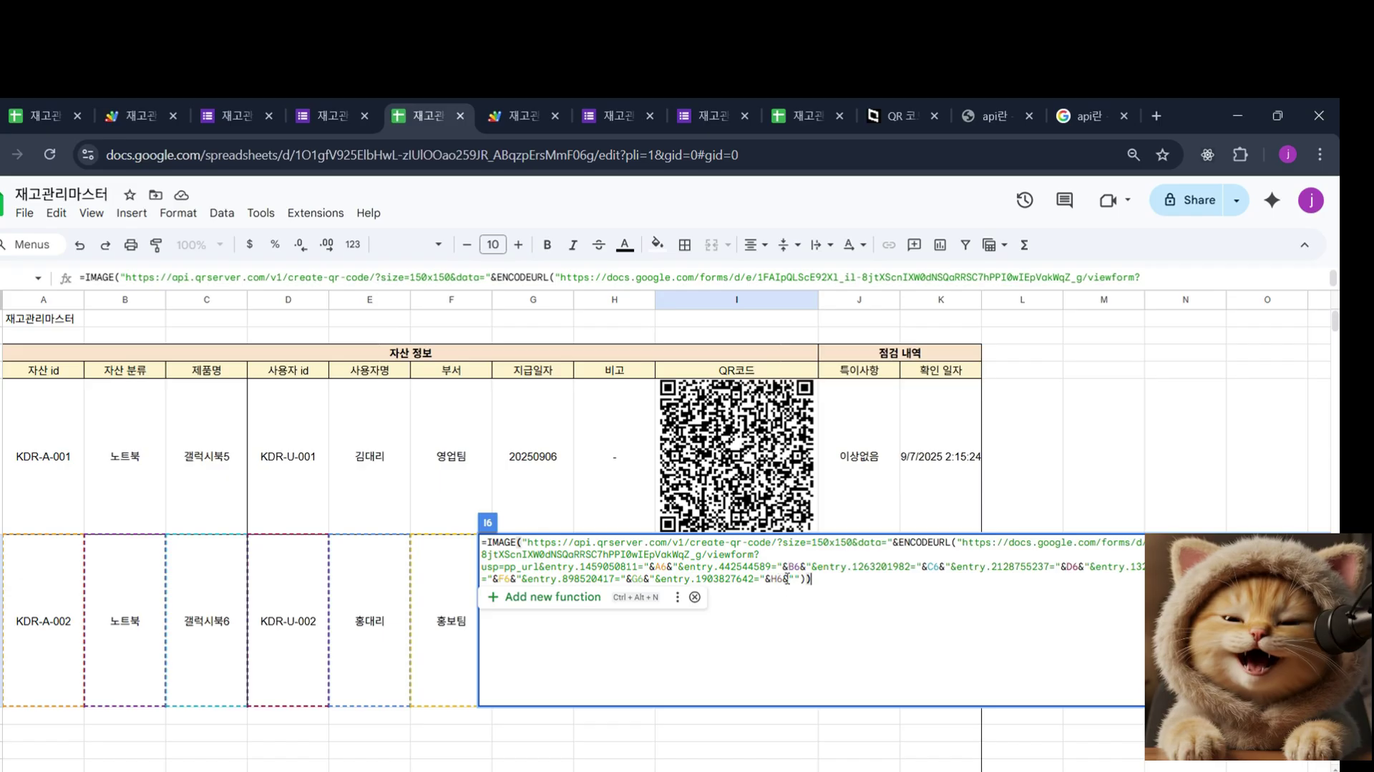
pyautogui.press('Return')
# Place the spreadsheet window beside the mirrored phone screen with the QR code in I6 in view for scanning.
pyautogui.click(642, 597)
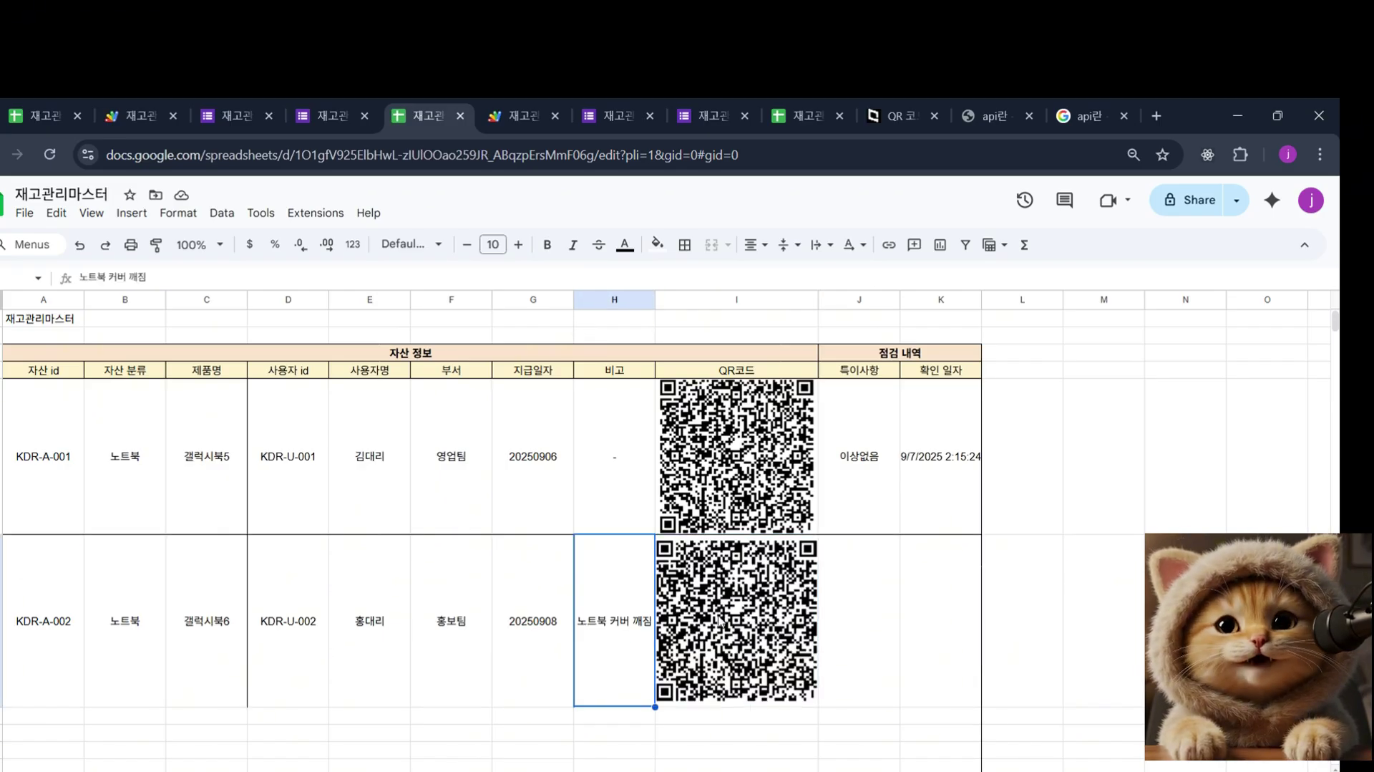
pyautogui.click(804, 622)
pyautogui.press('super+Left')
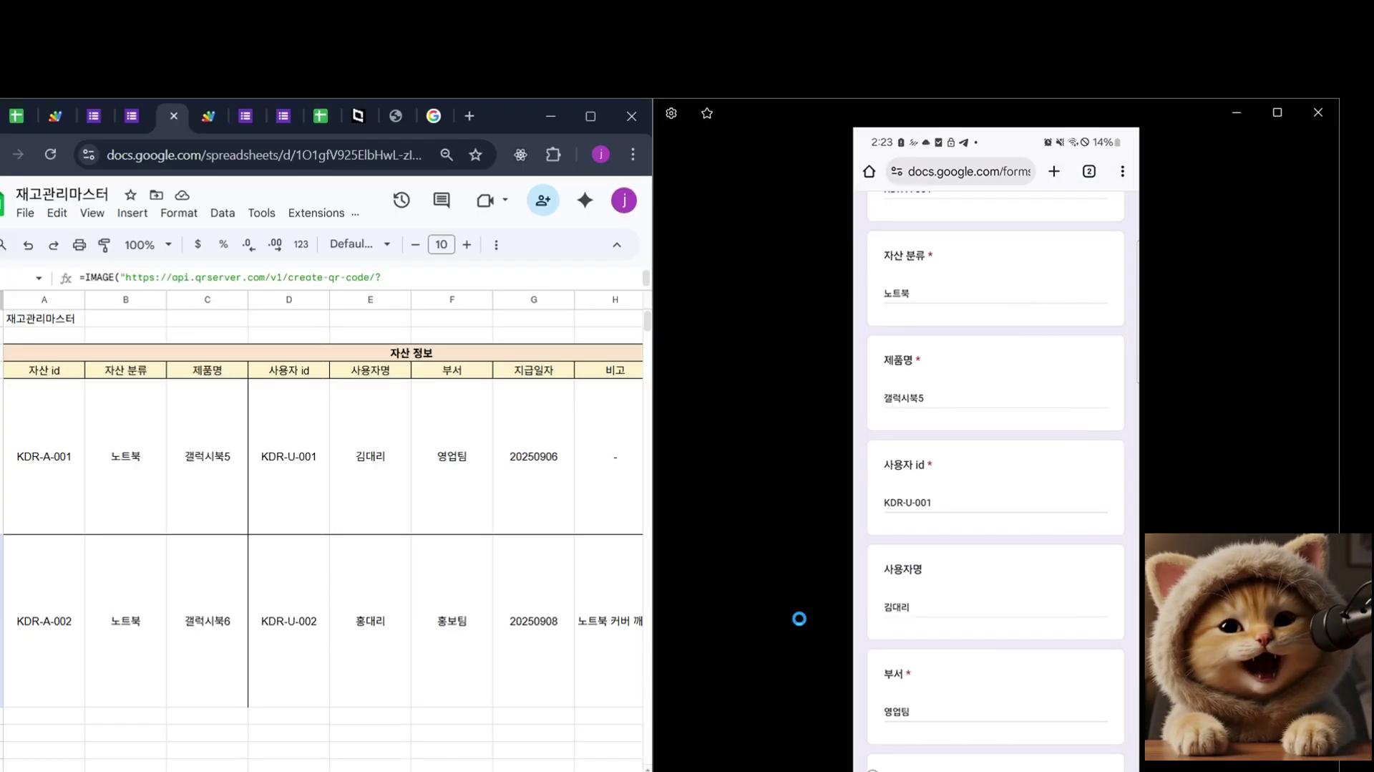
pyautogui.click(706, 289)
pyautogui.hscroll(8, 466, 573)
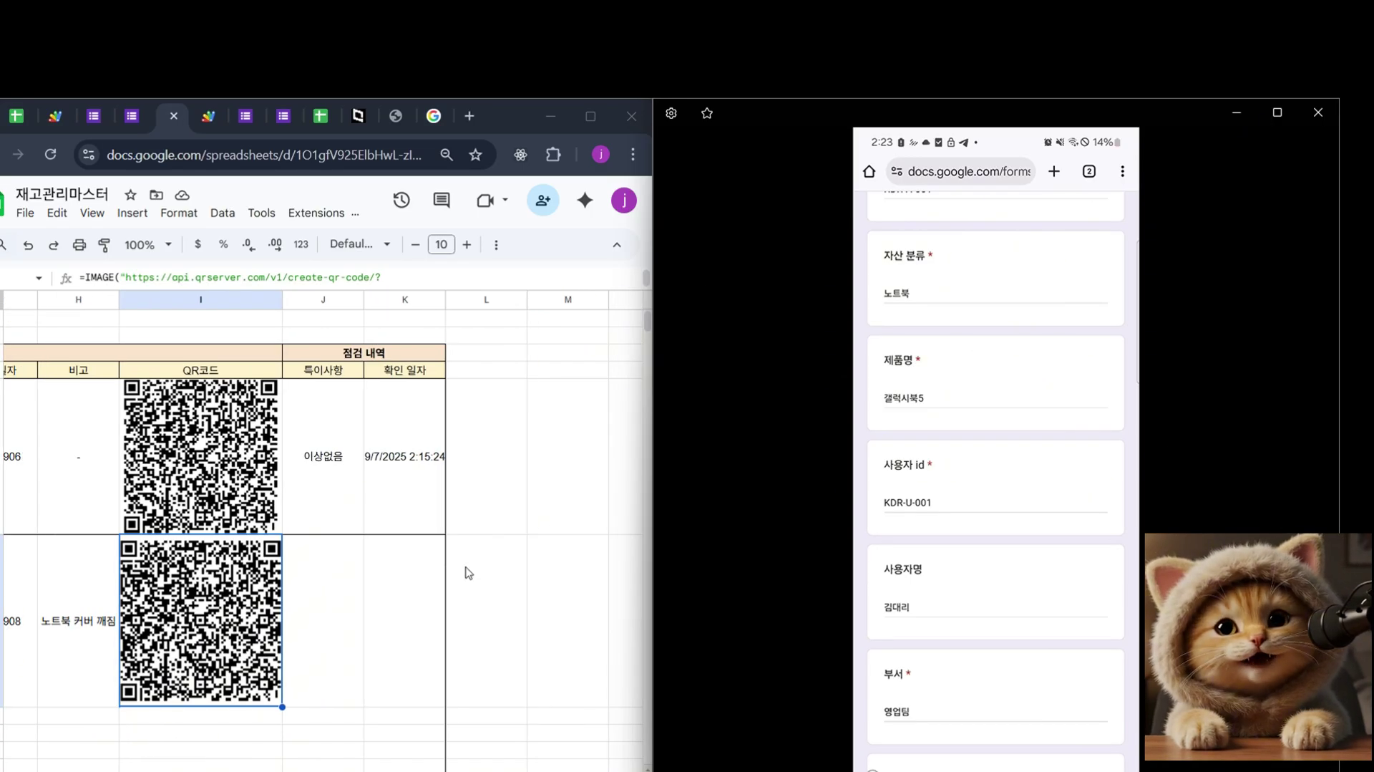
pyautogui.click(467, 572)
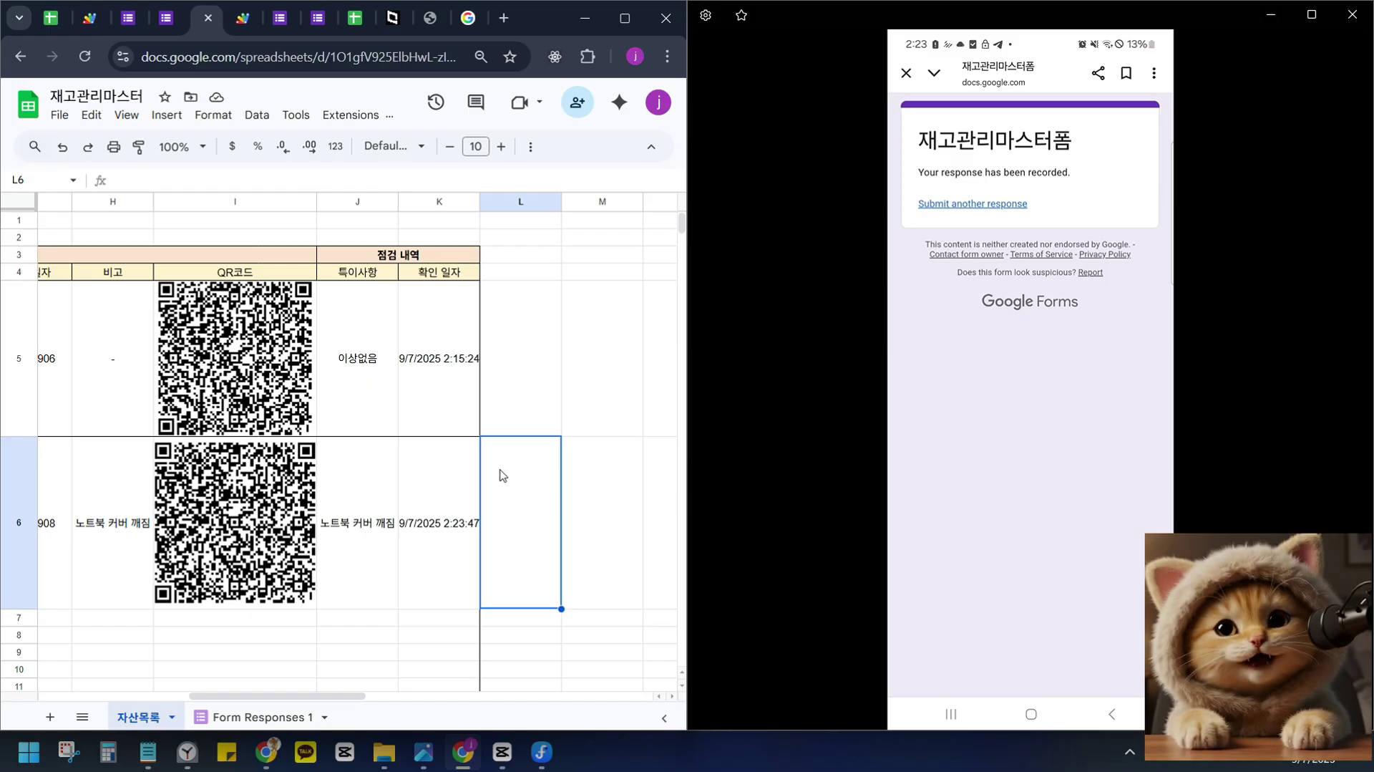
# Check the 특이사항 and 확인 일자 cells of row 6 in 자산목록 and the submitted records in Form Responses 1.
pyautogui.click(451, 515)
pyautogui.keyDown('shift'); pyautogui.click(351, 519); pyautogui.keyUp('shift')
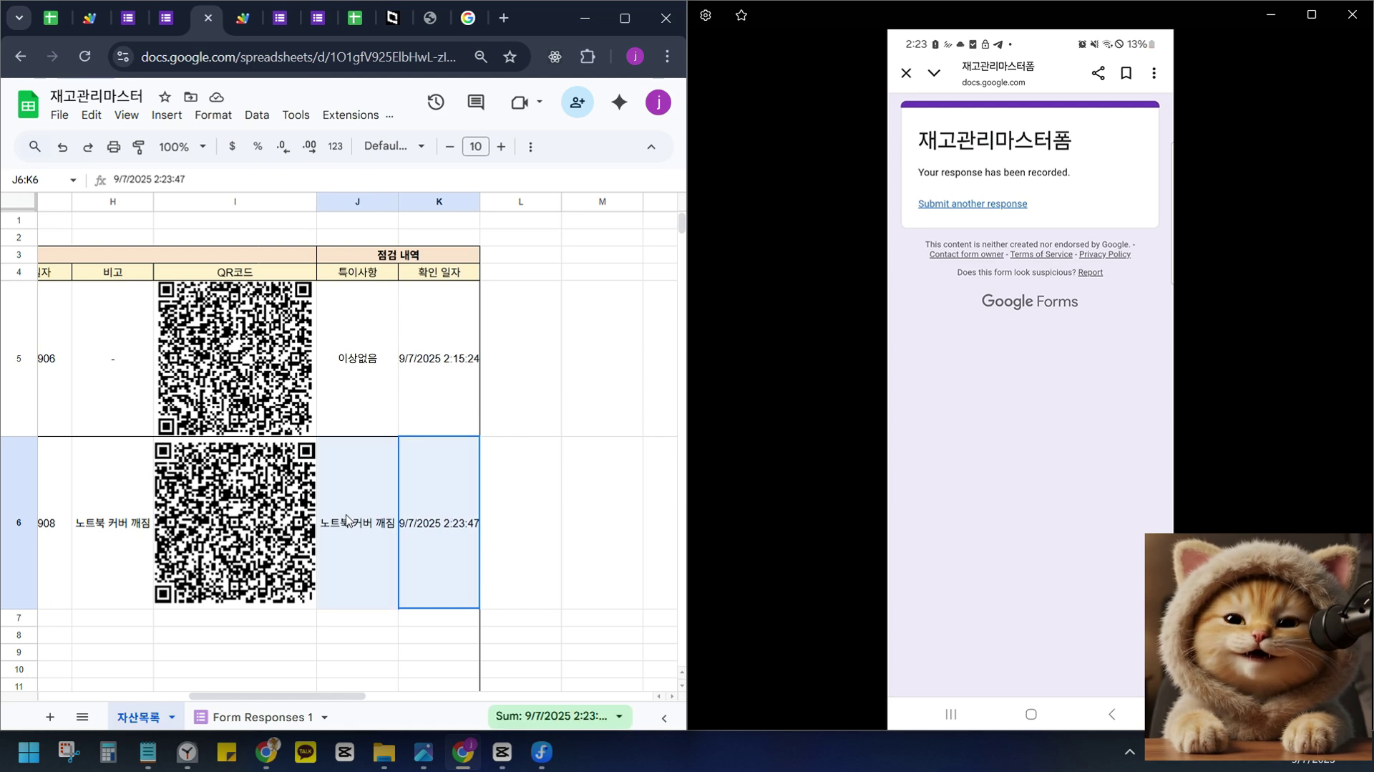
pyautogui.click(515, 494)
pyautogui.click(444, 512)
pyautogui.keyDown('shift'); pyautogui.click(358, 514); pyautogui.keyUp('shift')
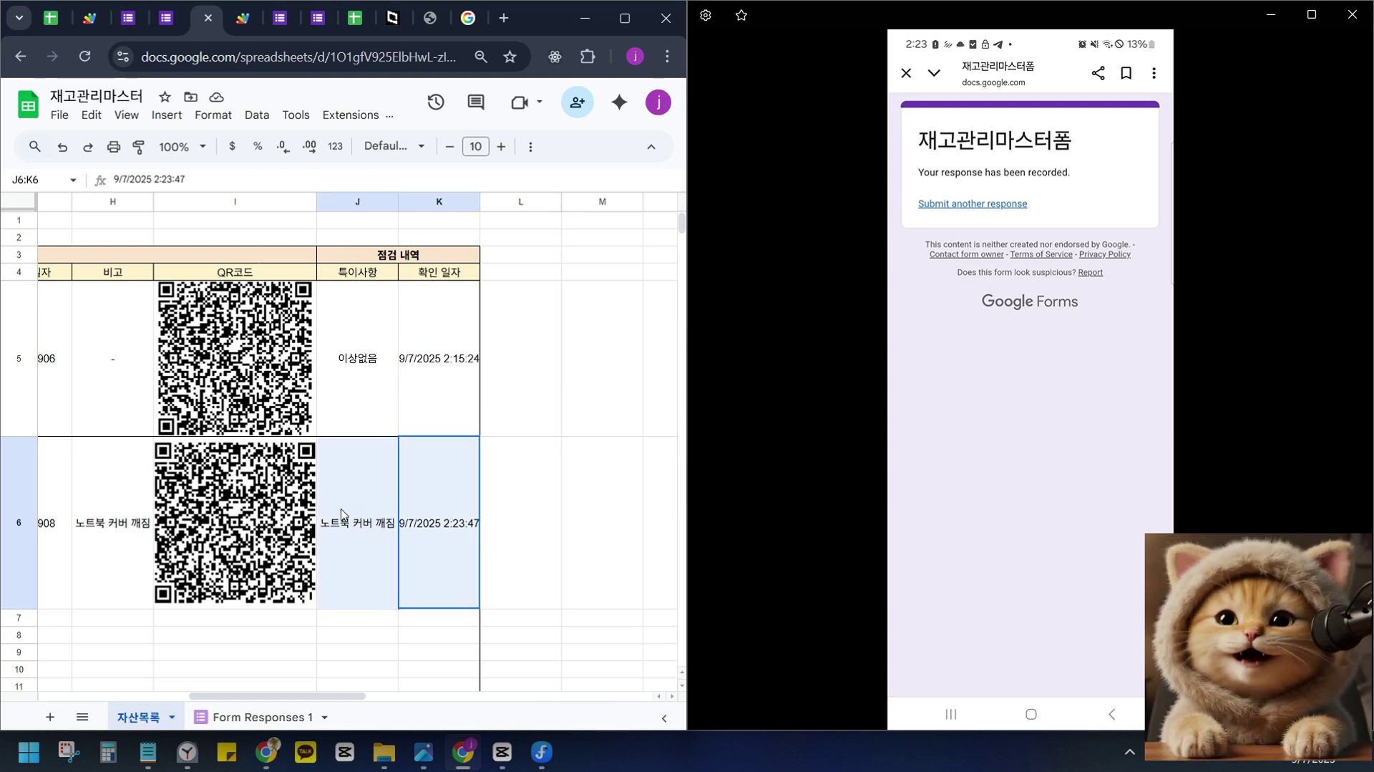
pyautogui.click(270, 716)
pyautogui.moveTo(1153, 419); pyautogui.dragTo(128, 281)
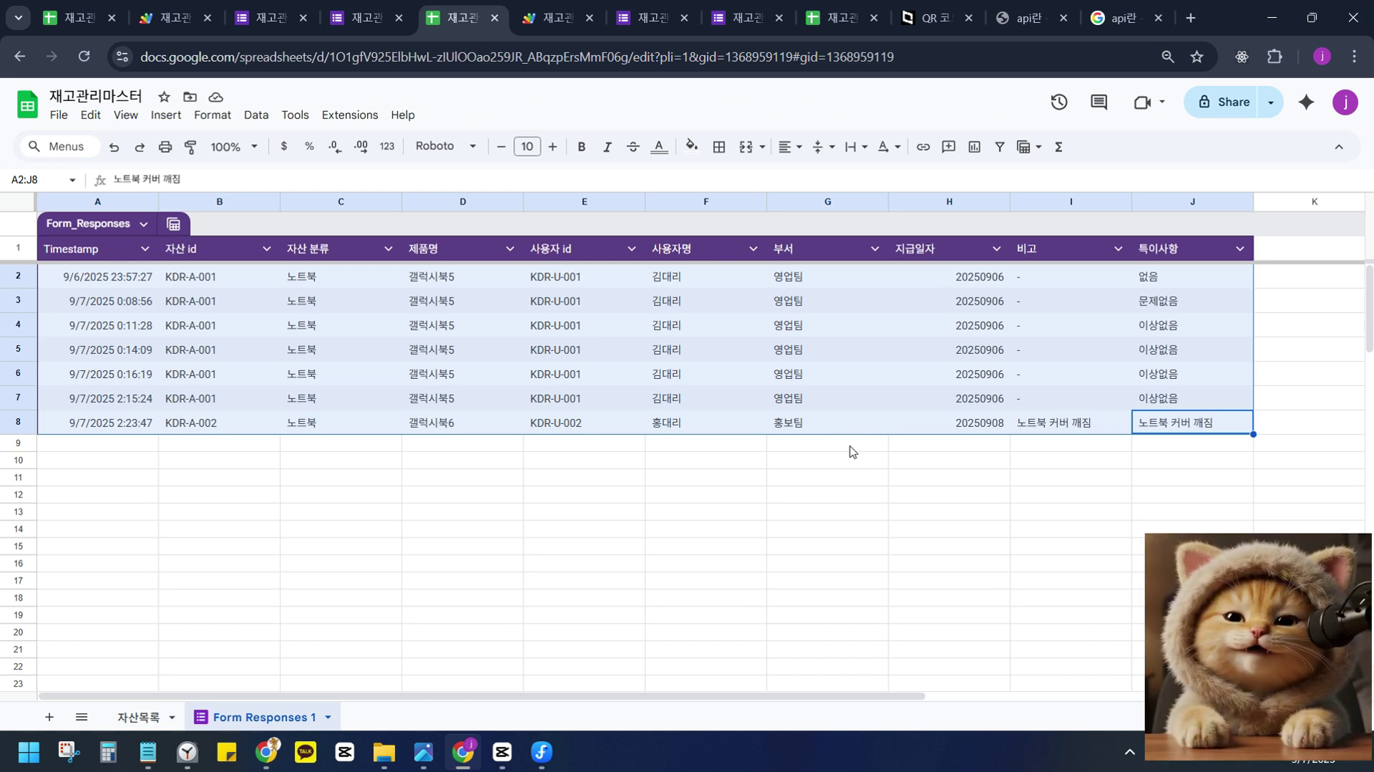
# Review the 자산 정보 table, the QR code in I5 and the 점검 내역 cells J5:K5 in 자산목록.
pyautogui.click(125, 718)
pyautogui.click(438, 381)
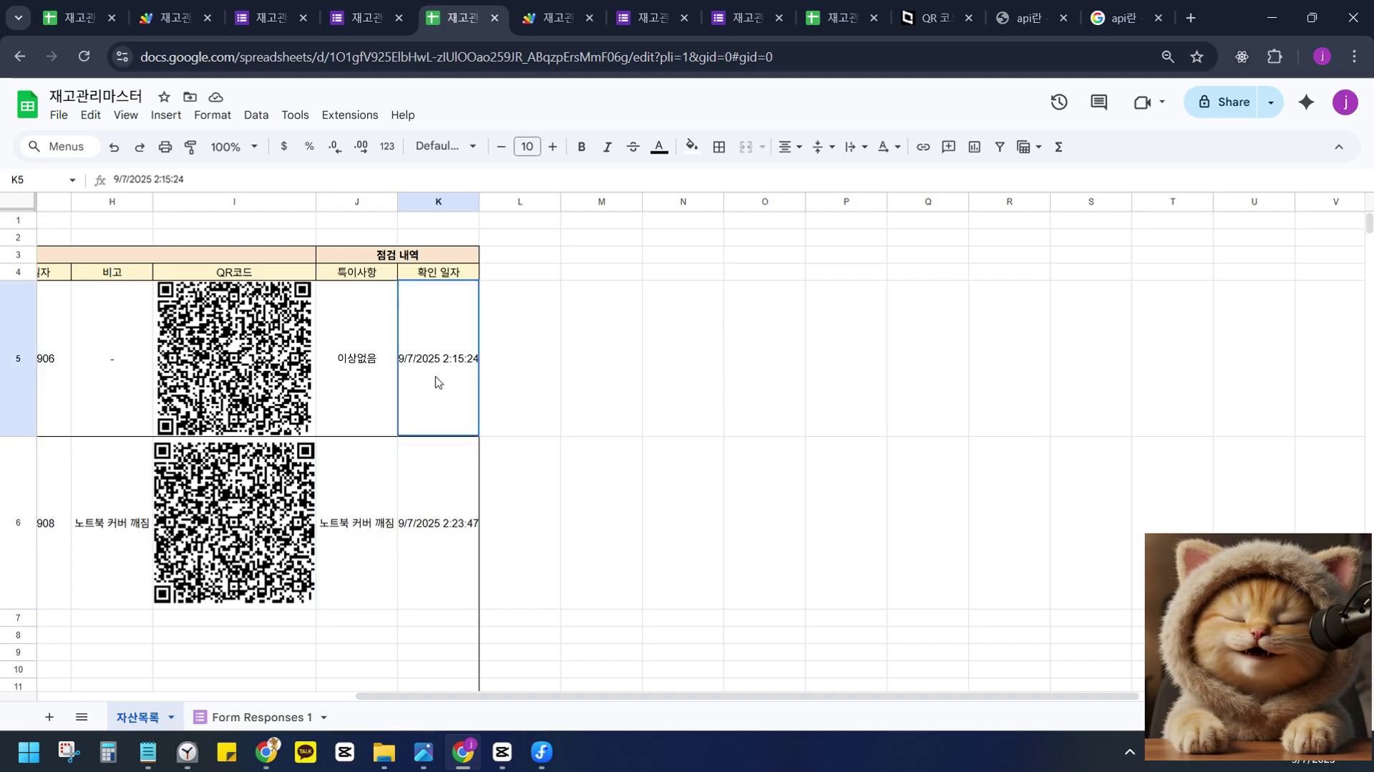
pyautogui.hscroll(-5, 472, 380)
pyautogui.click(77, 259)
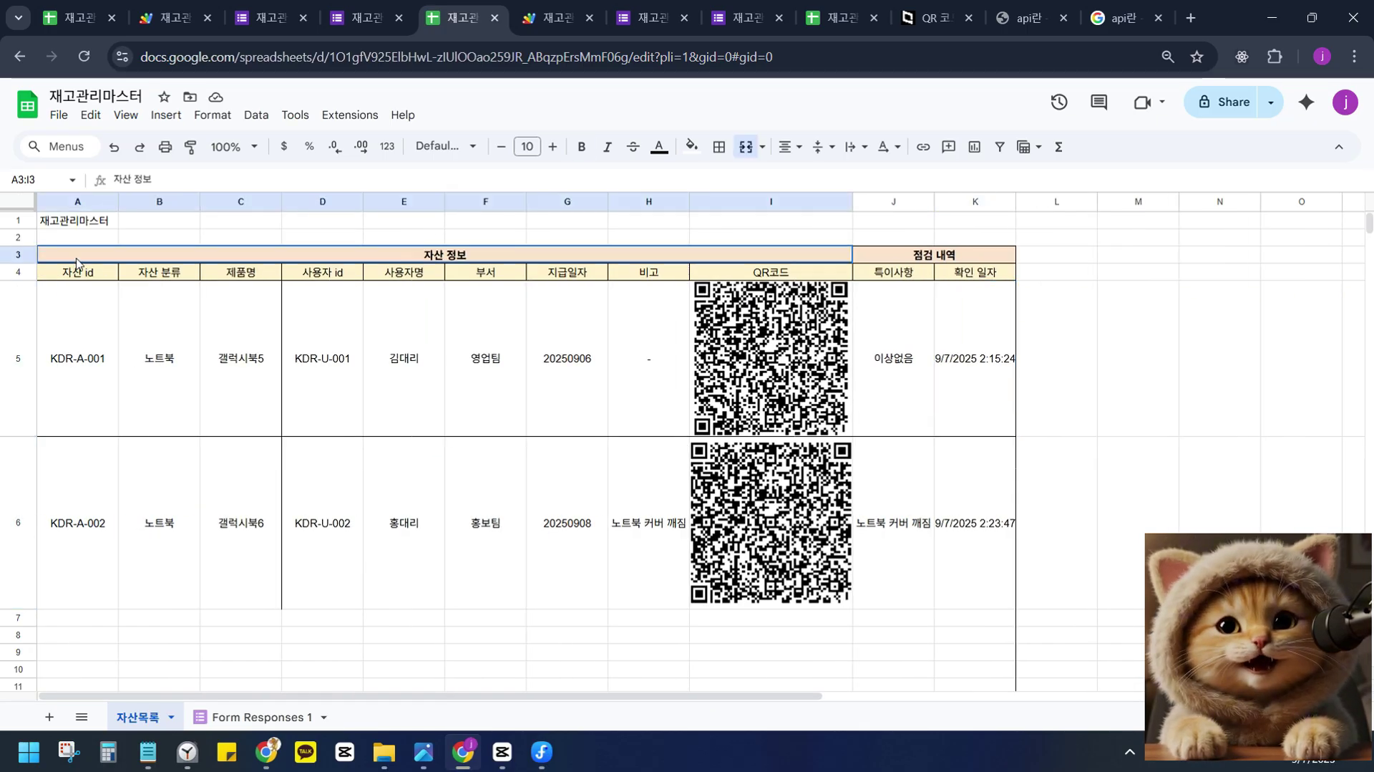
pyautogui.moveTo(76, 262); pyautogui.dragTo(623, 410)
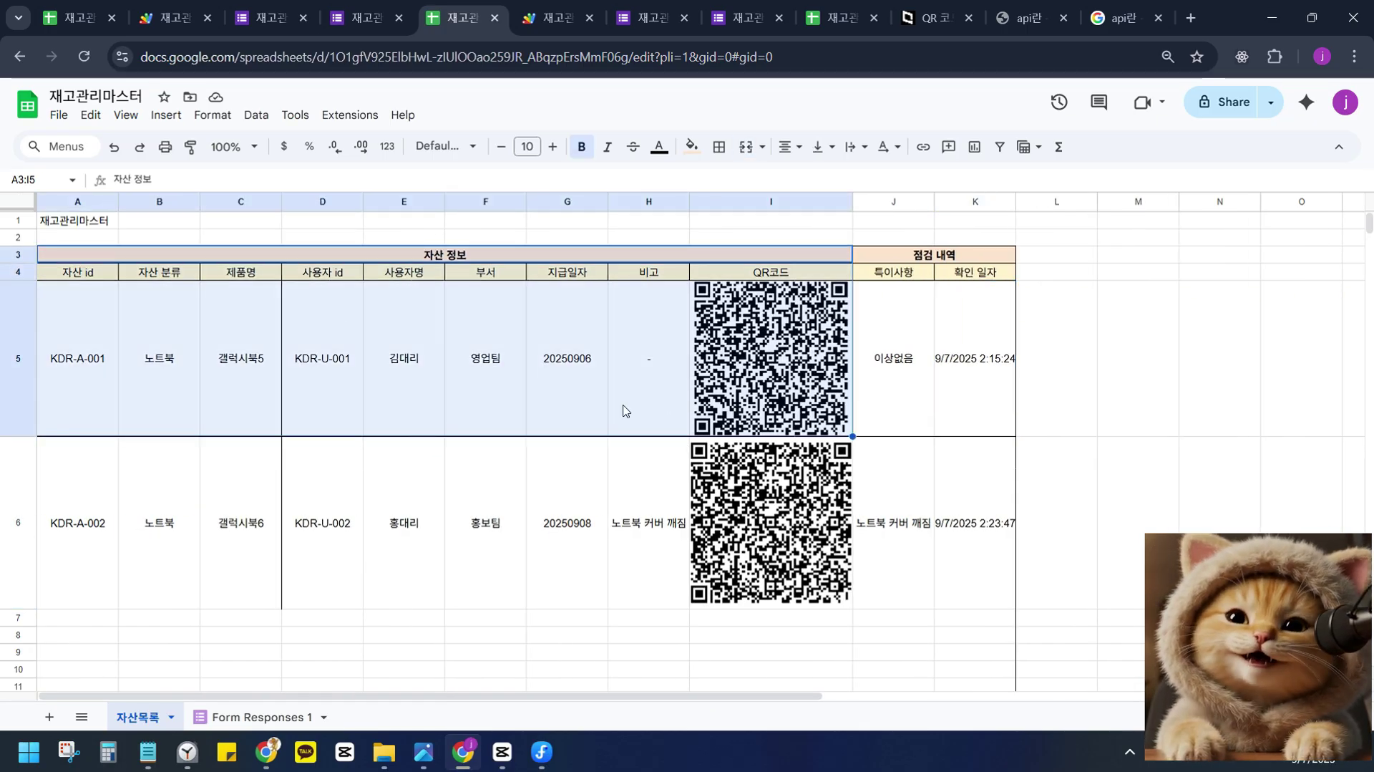
pyautogui.click(772, 408)
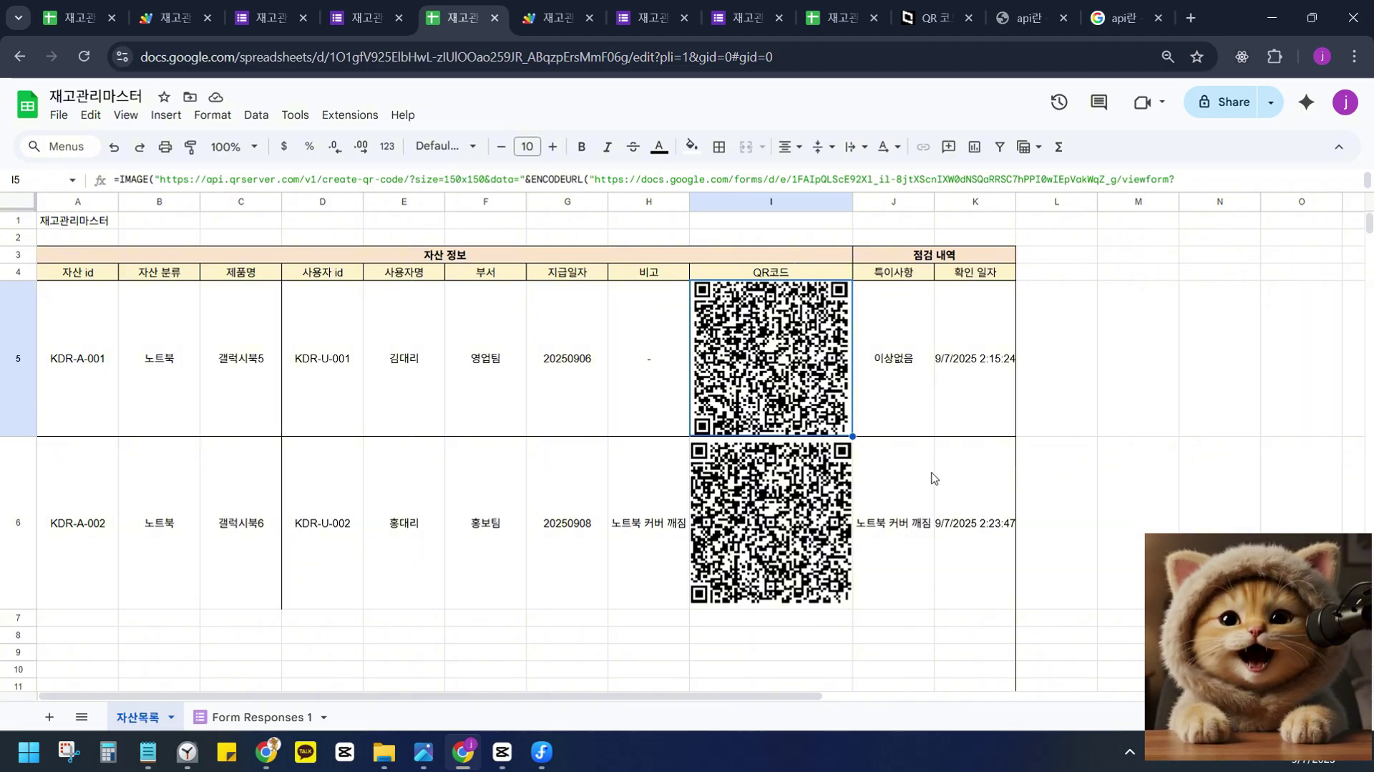
pyautogui.moveTo(926, 407); pyautogui.dragTo(993, 358)
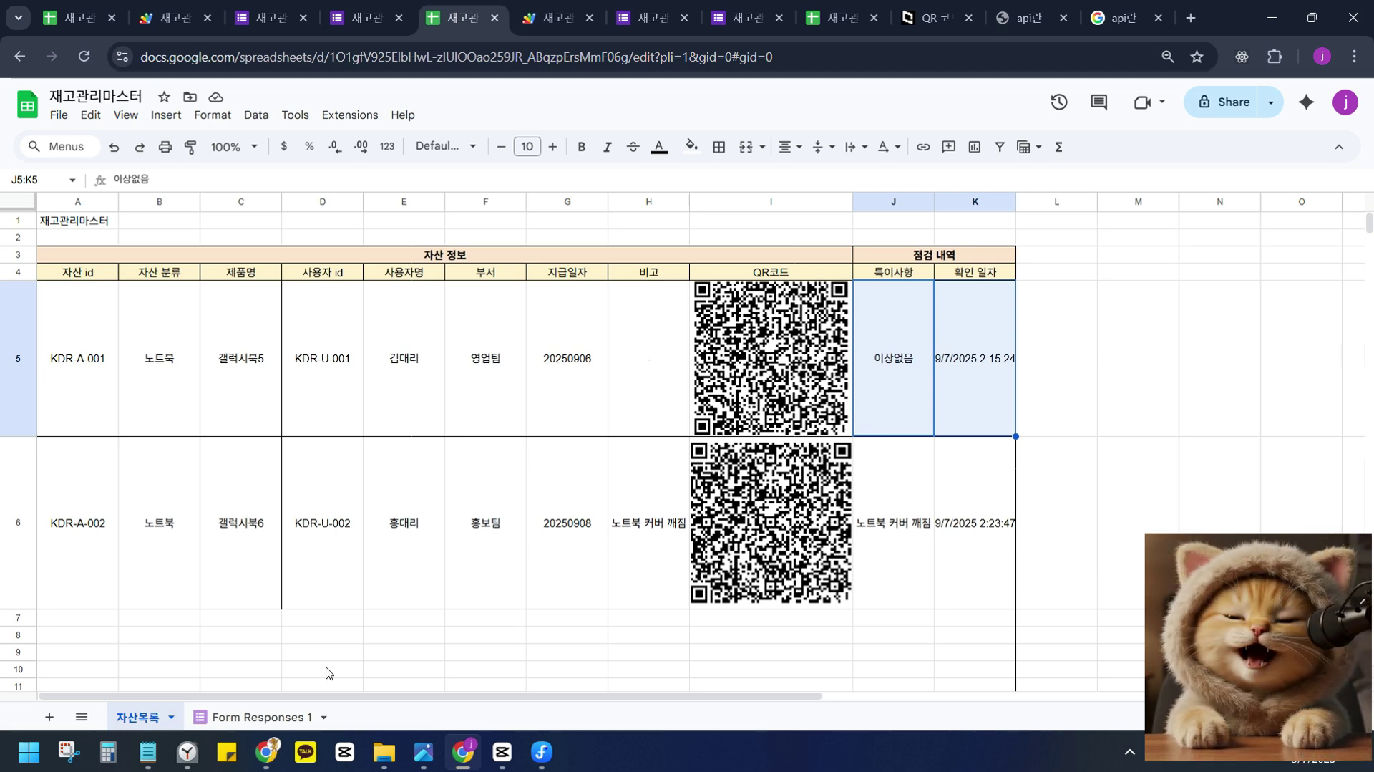
# Switch to the agenda image 오늘의_아젠다.png in the photo viewer.
pyautogui.click(424, 752)
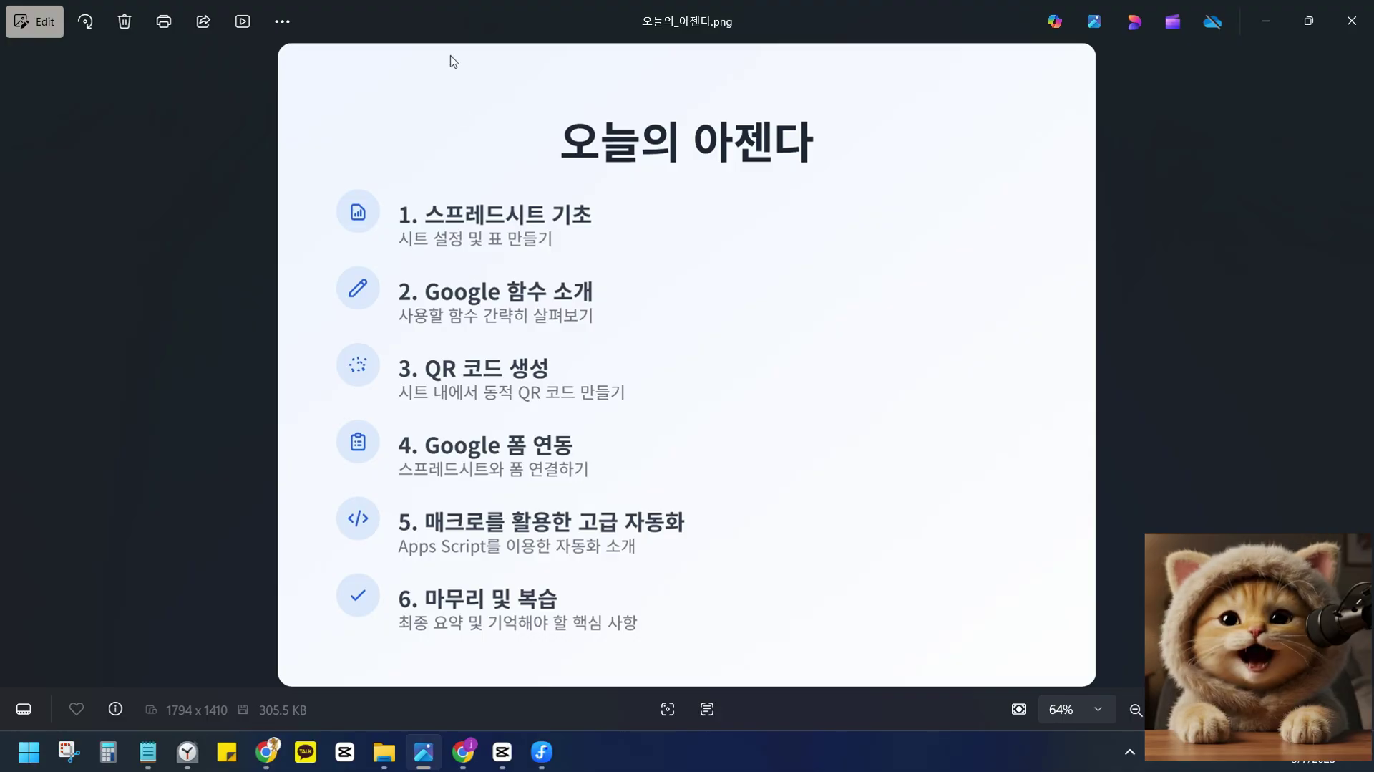